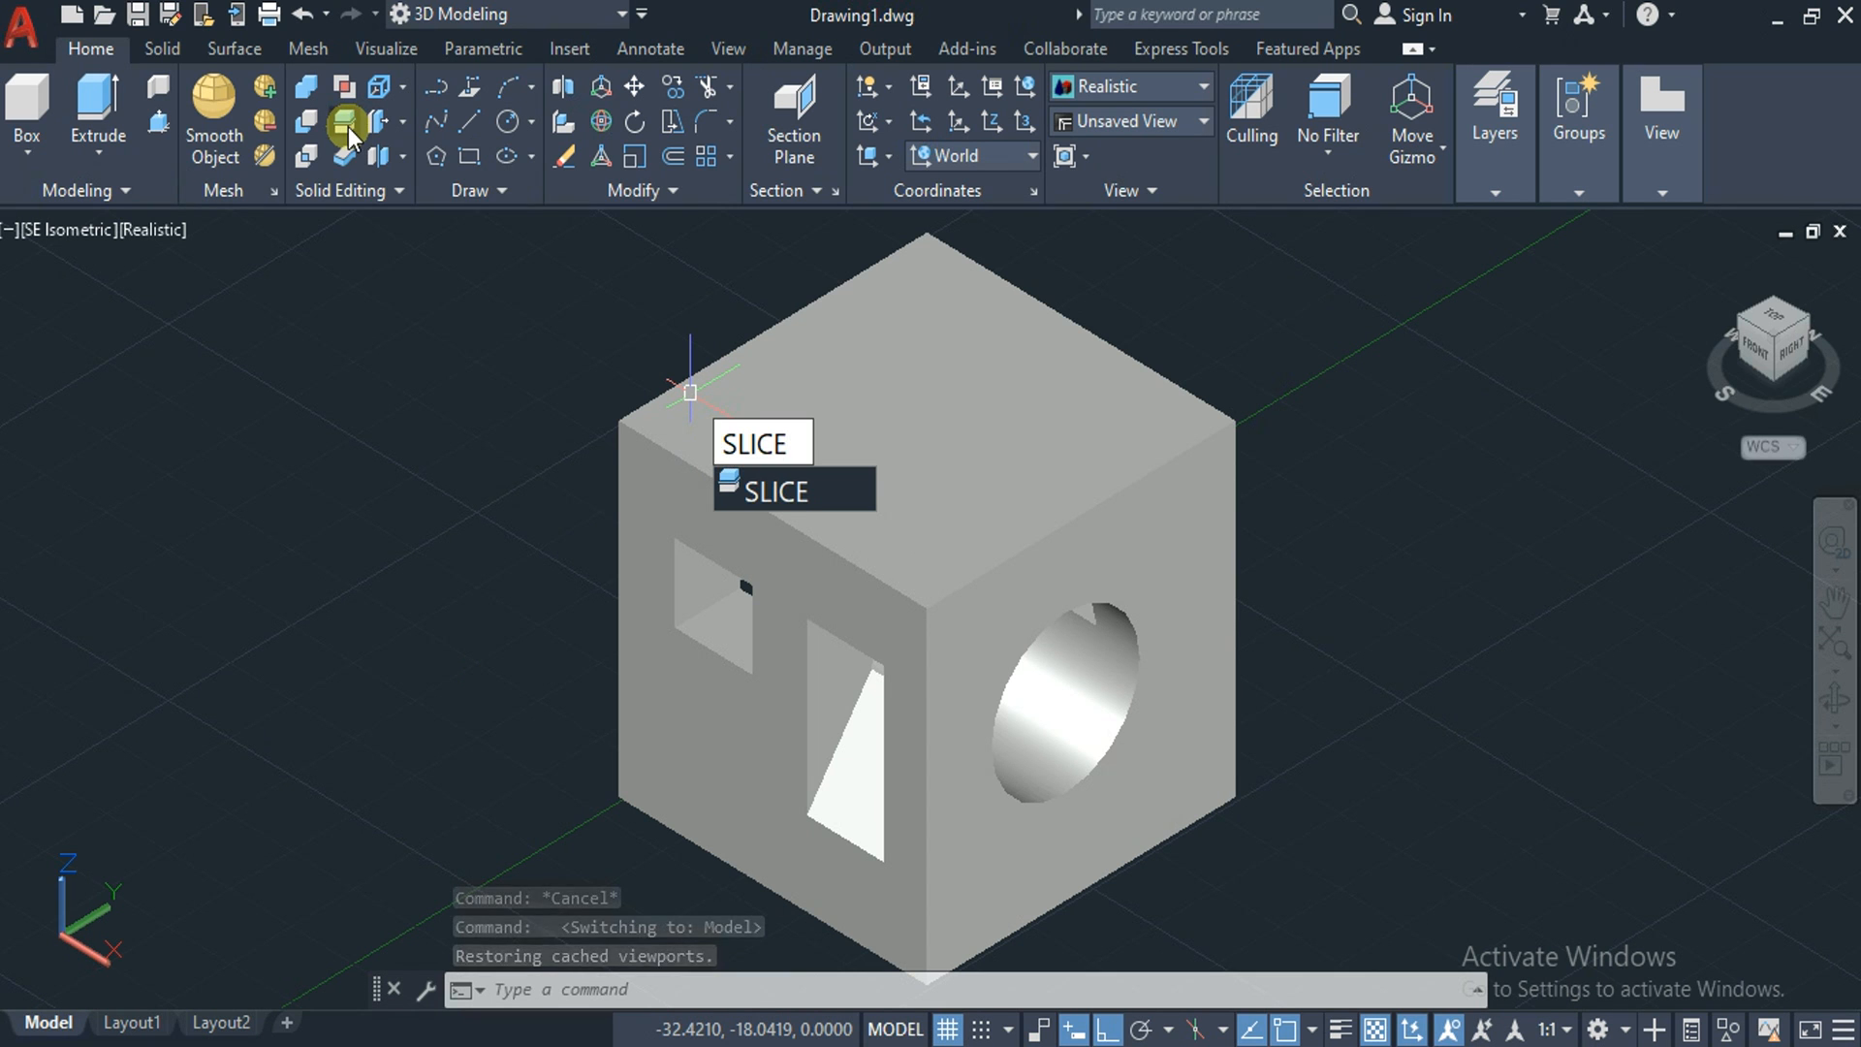
pyautogui.click(1046, 586)
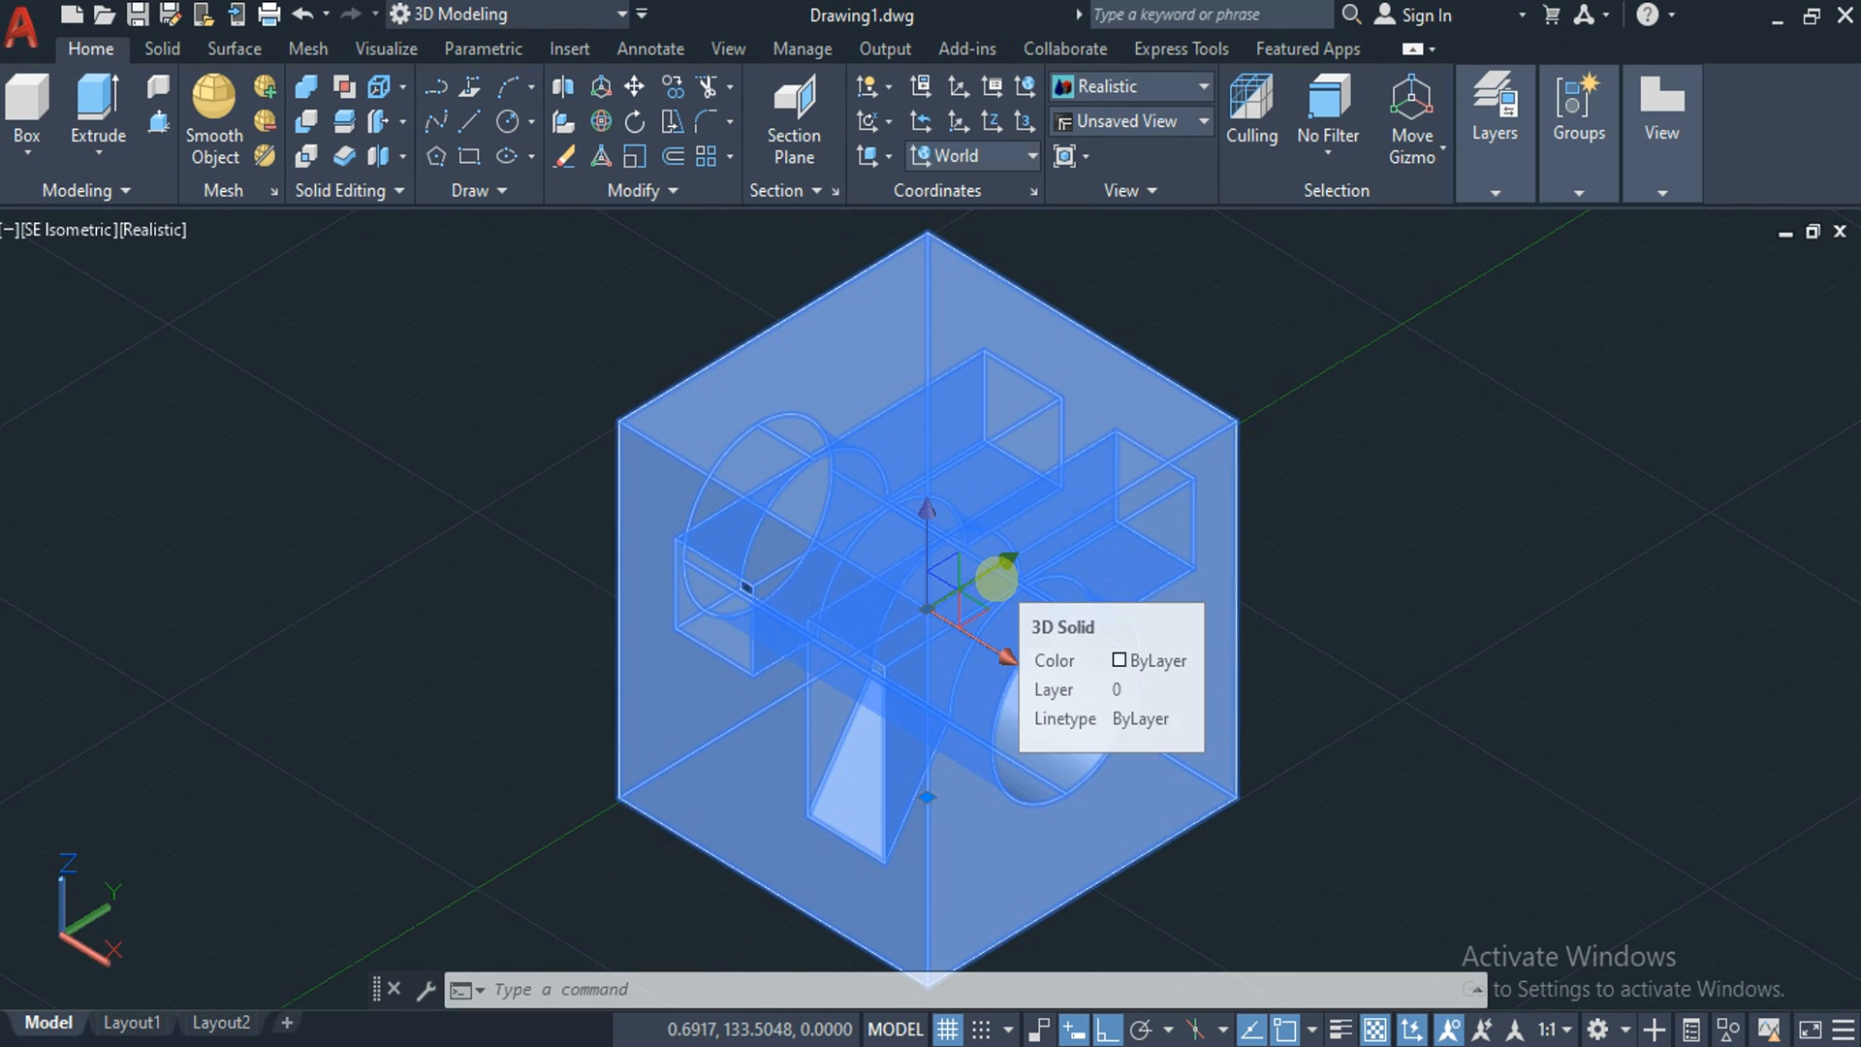
pyautogui.click(287, 155)
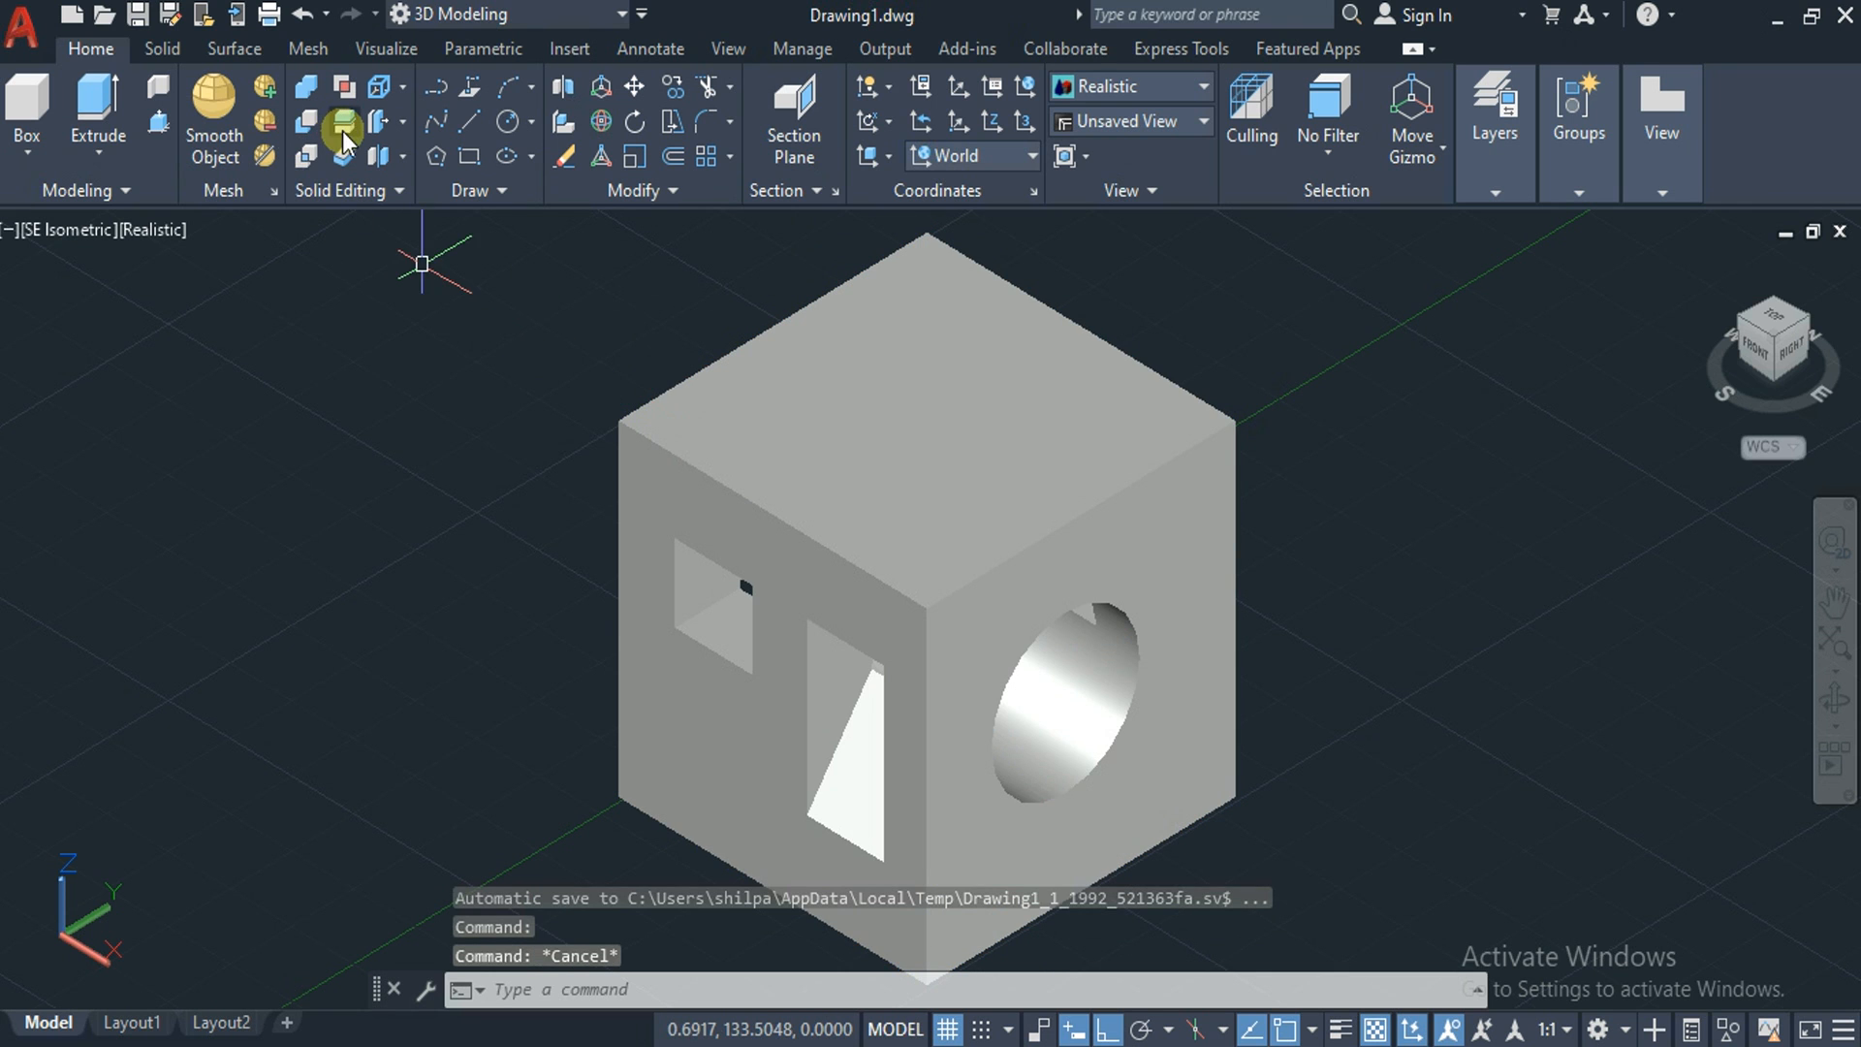
pyautogui.click(954, 505)
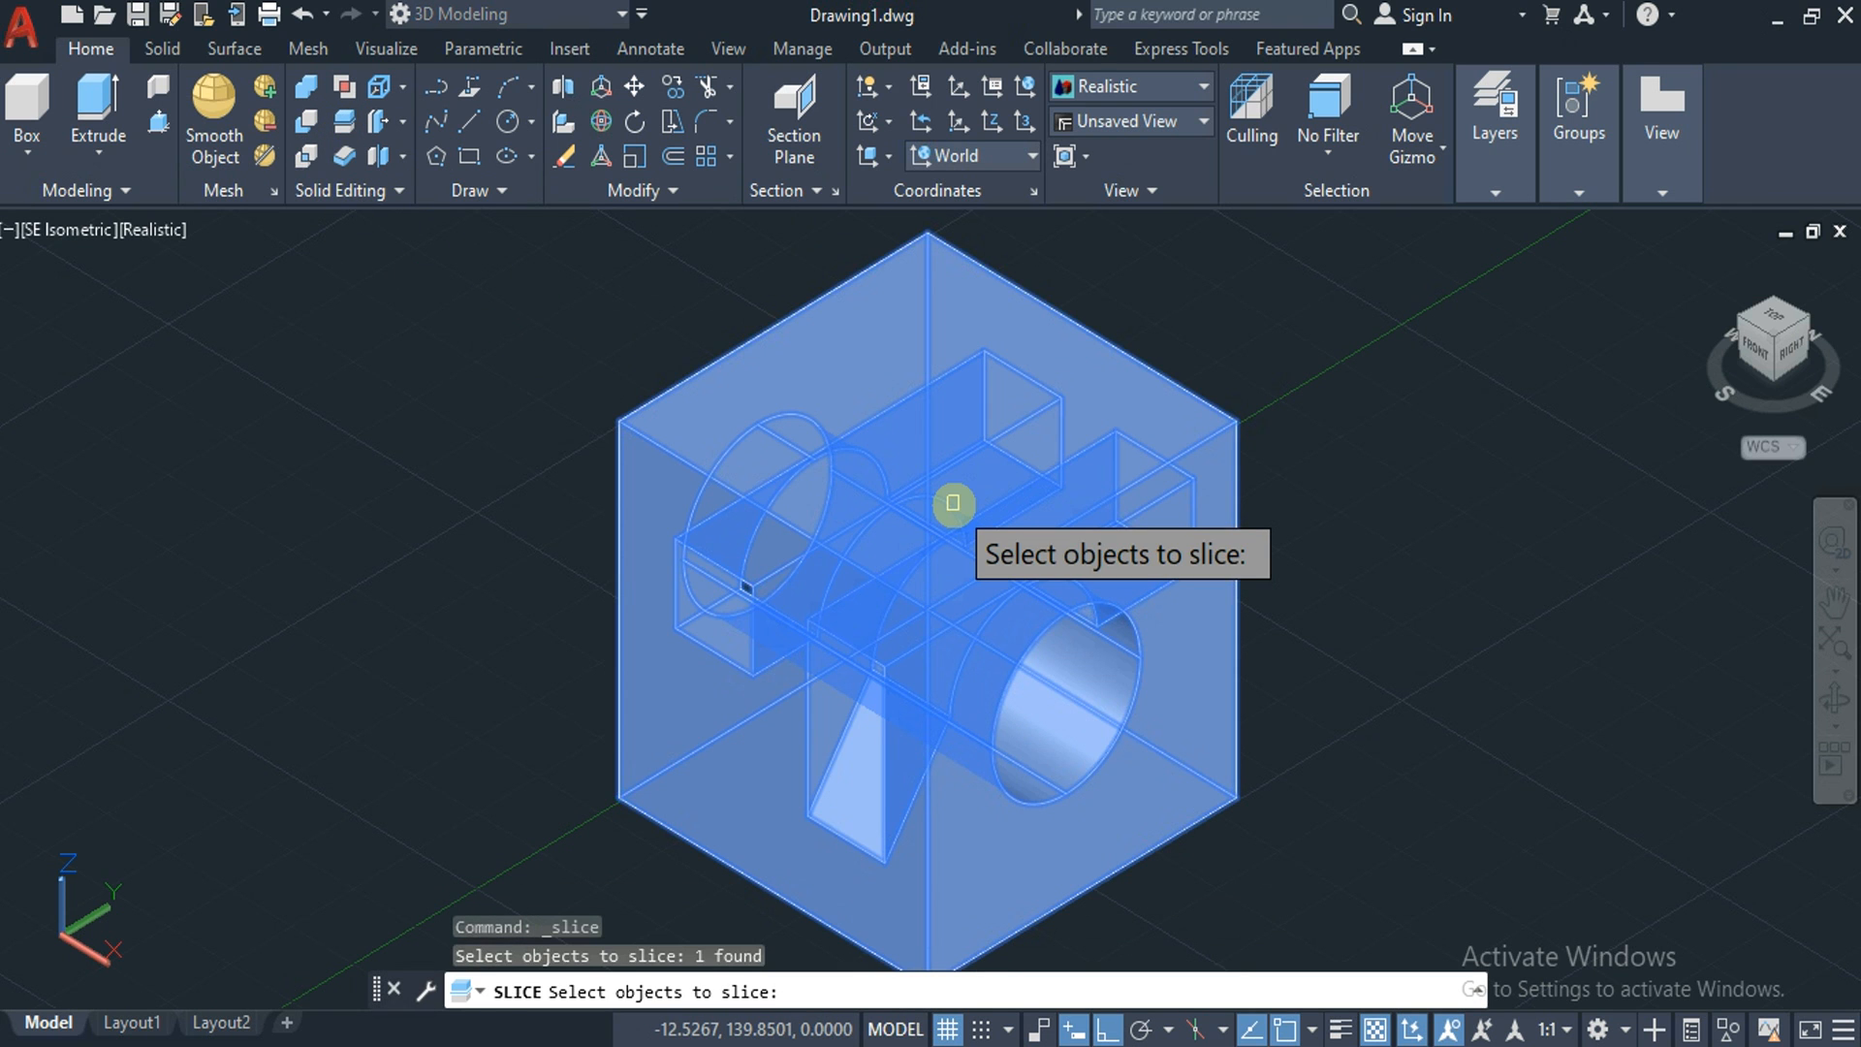
pyautogui.press('Return')
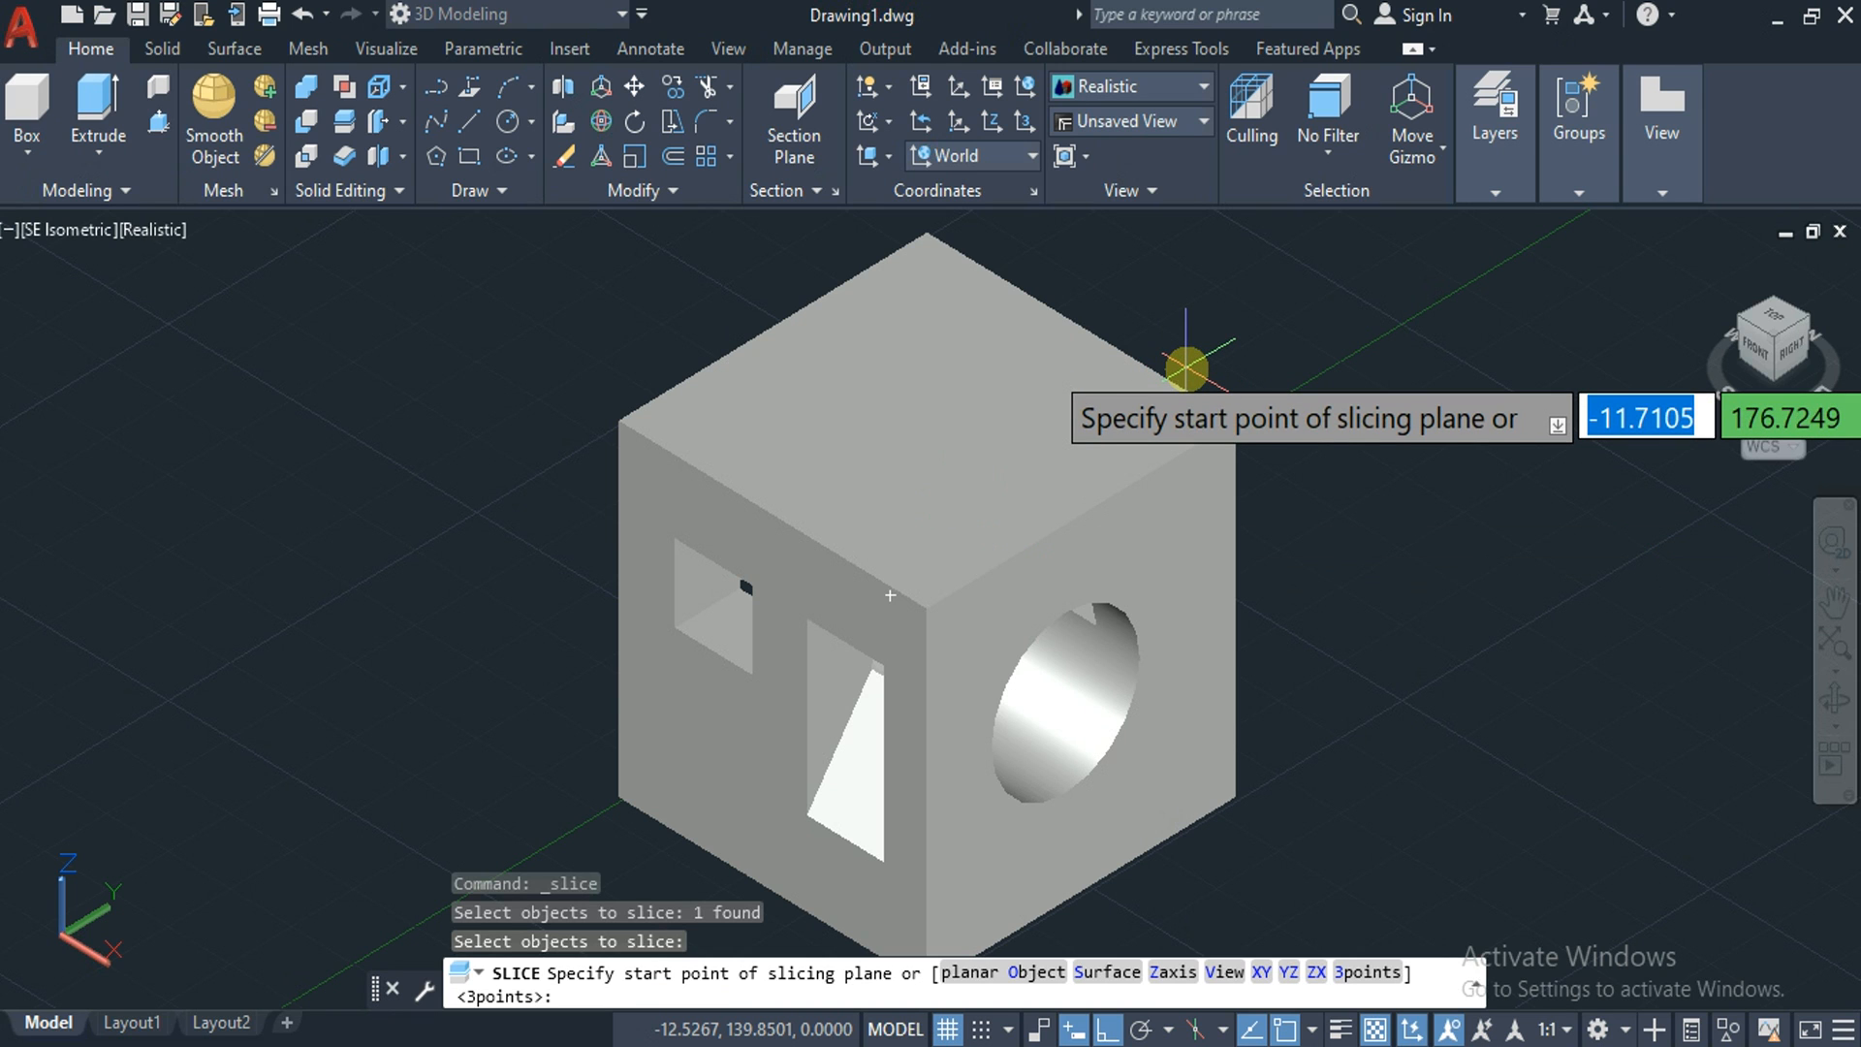
pyautogui.press('Down')
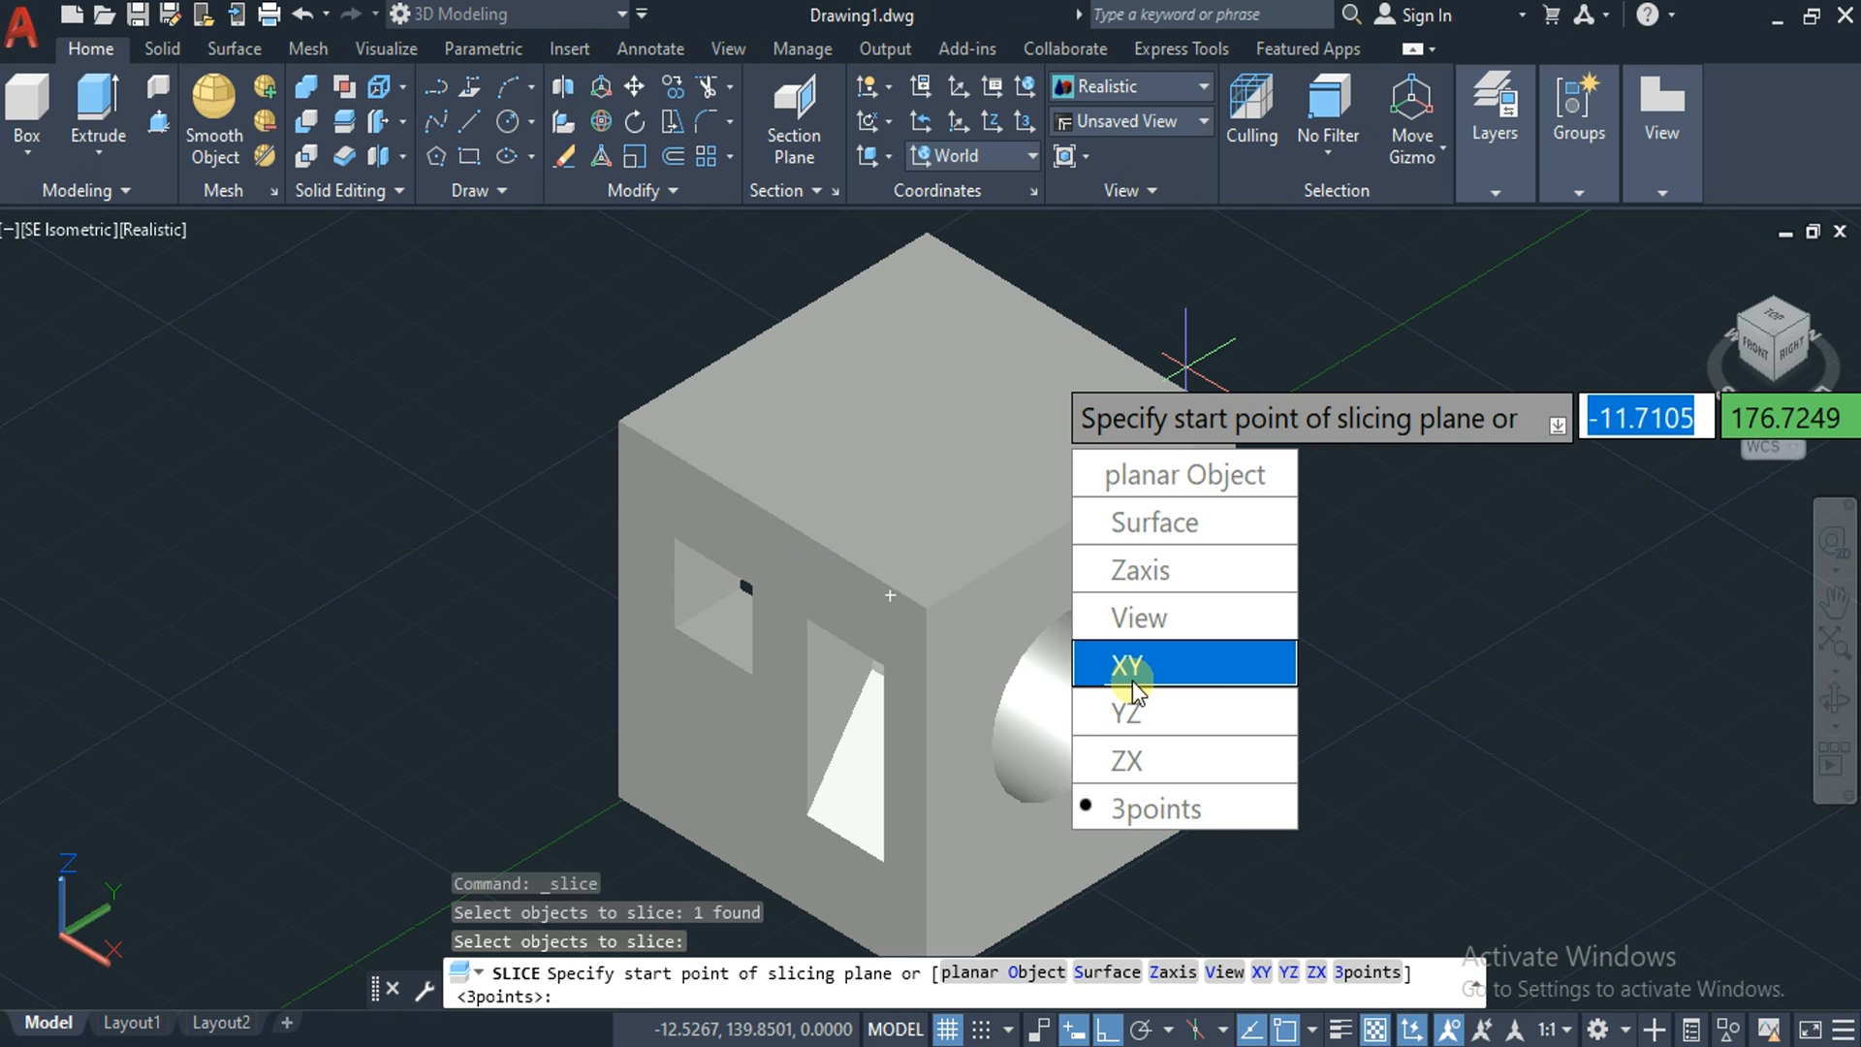
pyautogui.press('Escape')
pyautogui.press('Escape')
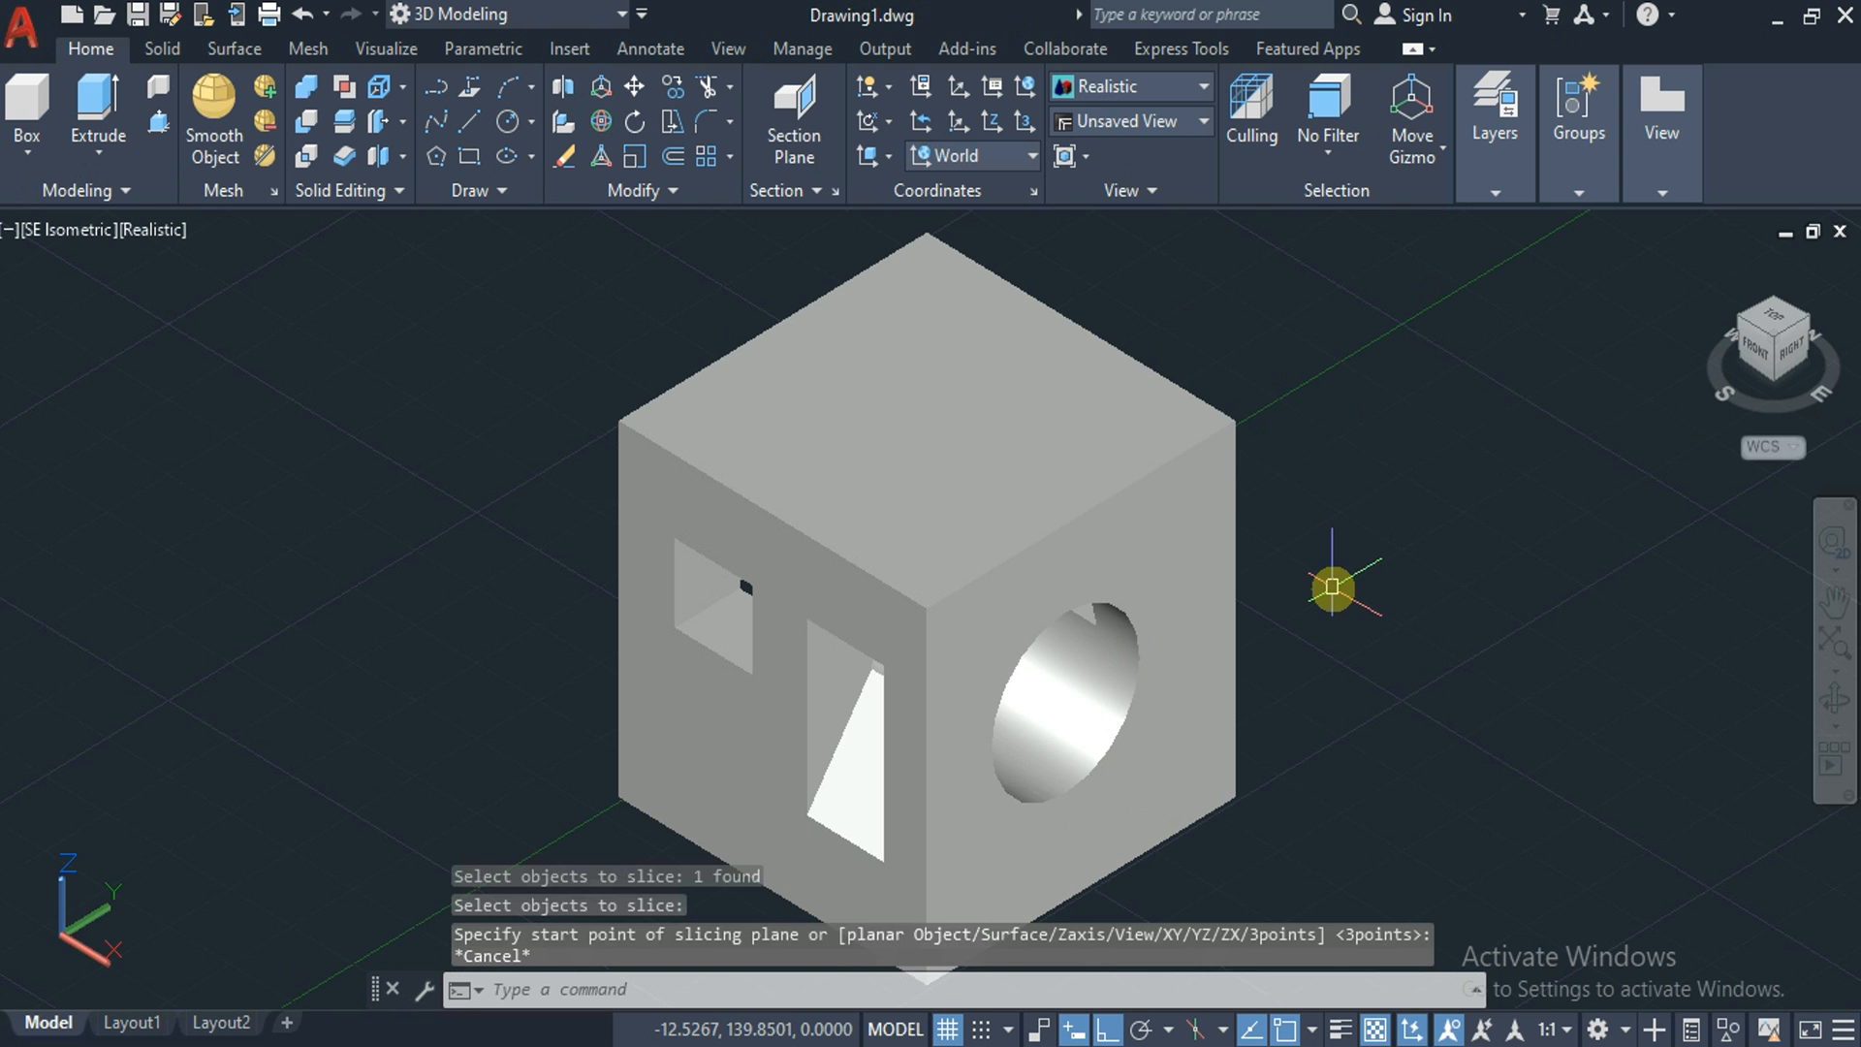
# Copy the cube twice along the X axis, placing one copy on each side of the original
pyautogui.scroll(-4, 1332, 586)
pyautogui.write('co')
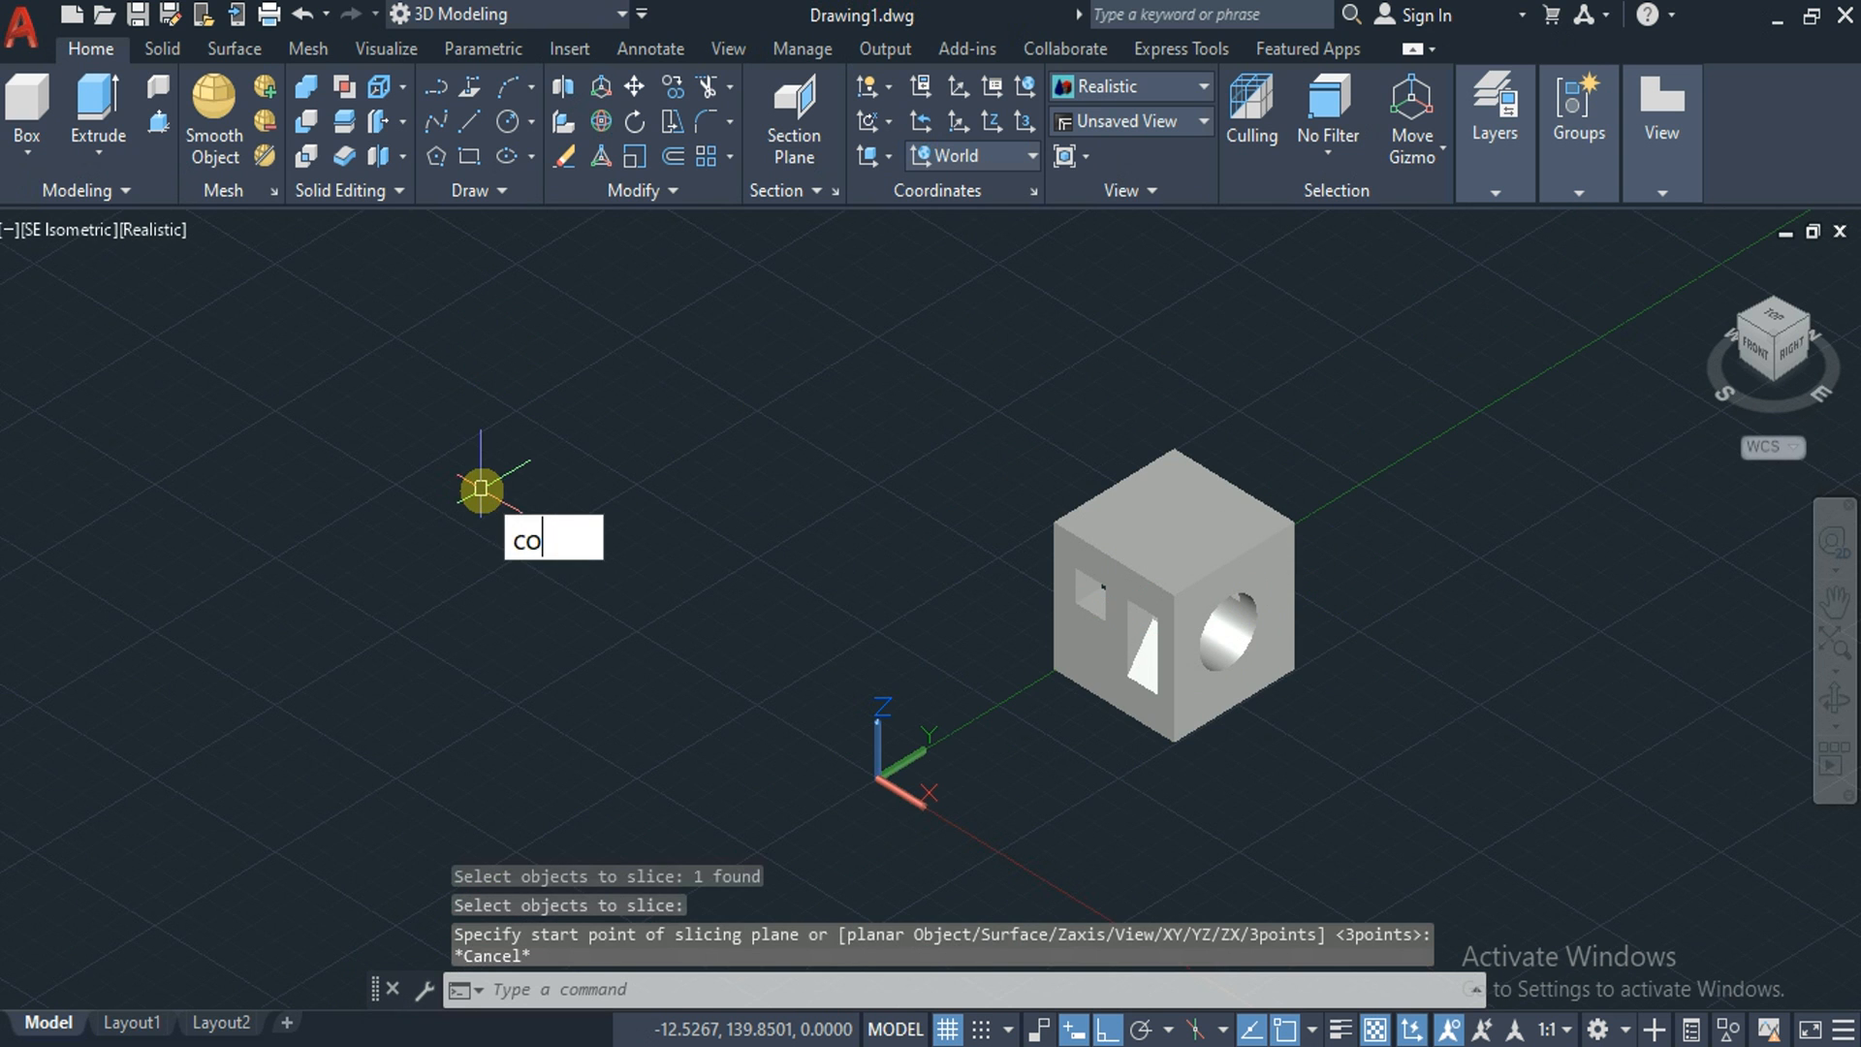
pyautogui.press('Return')
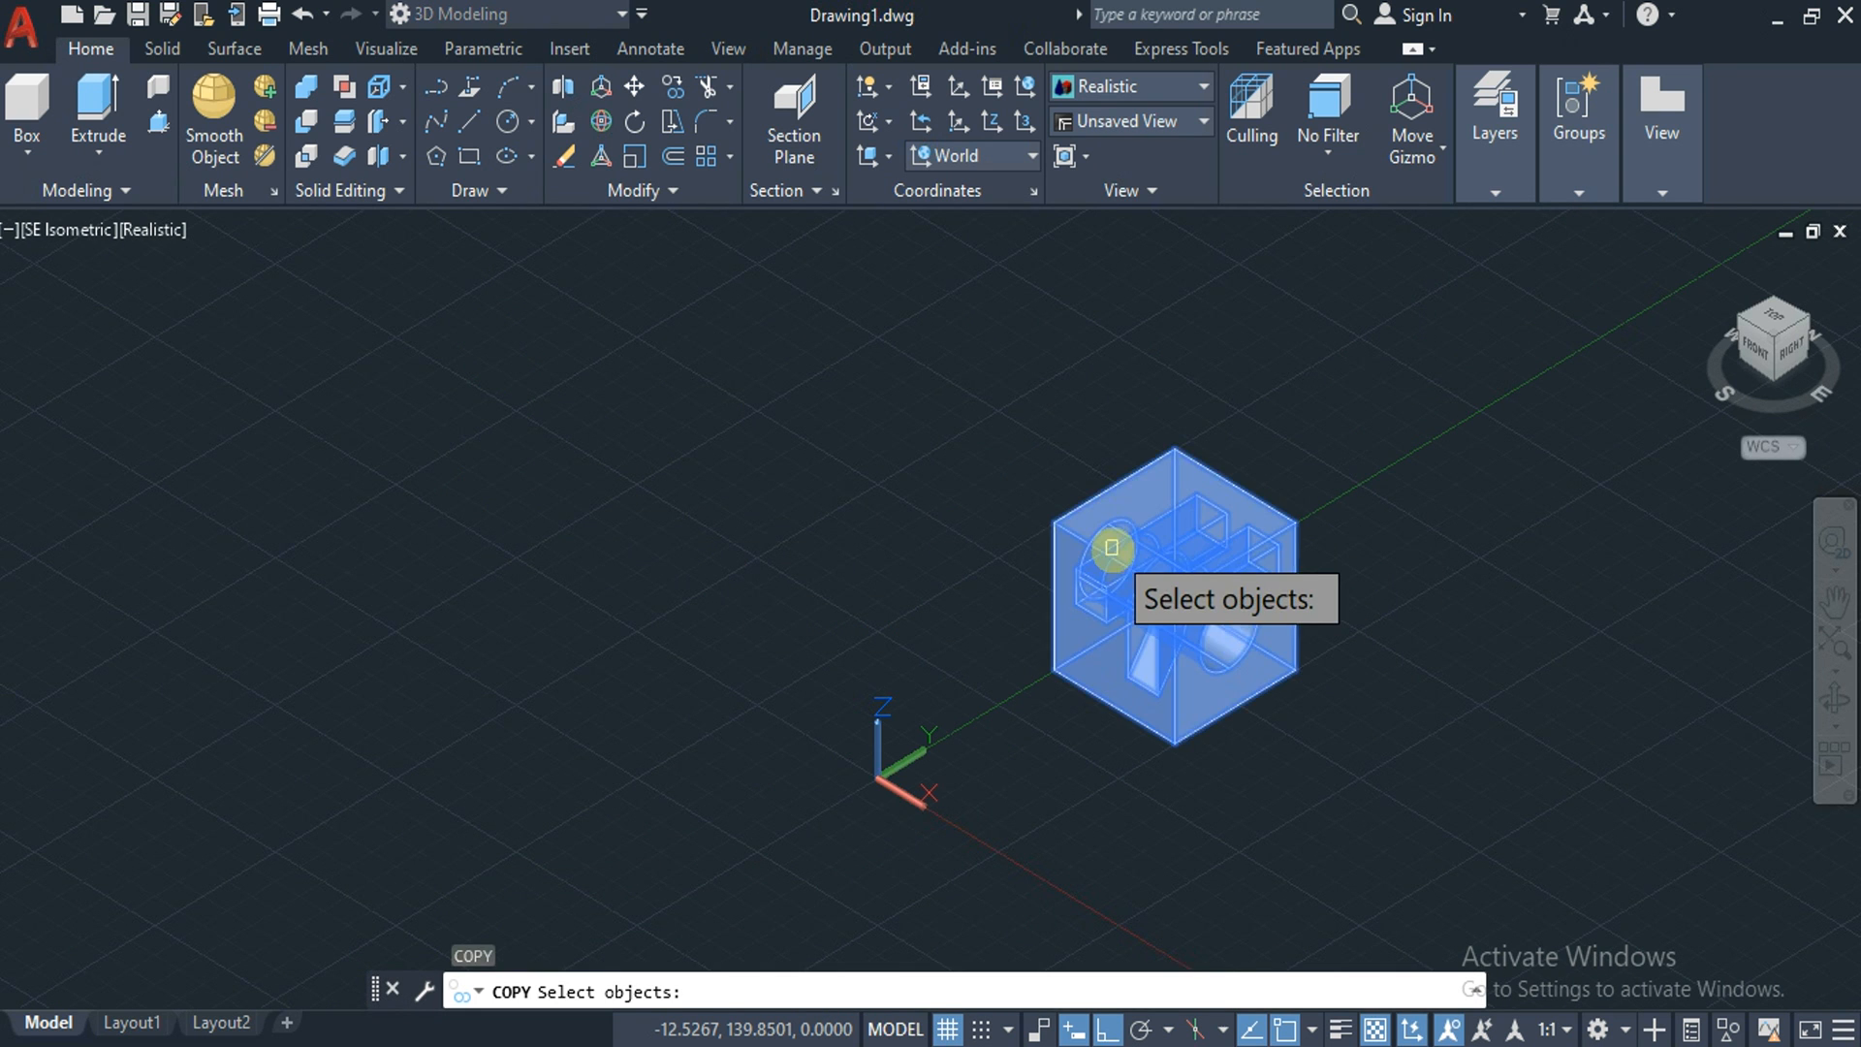
pyautogui.click(1112, 548)
pyautogui.press('Return')
pyautogui.click(1105, 630)
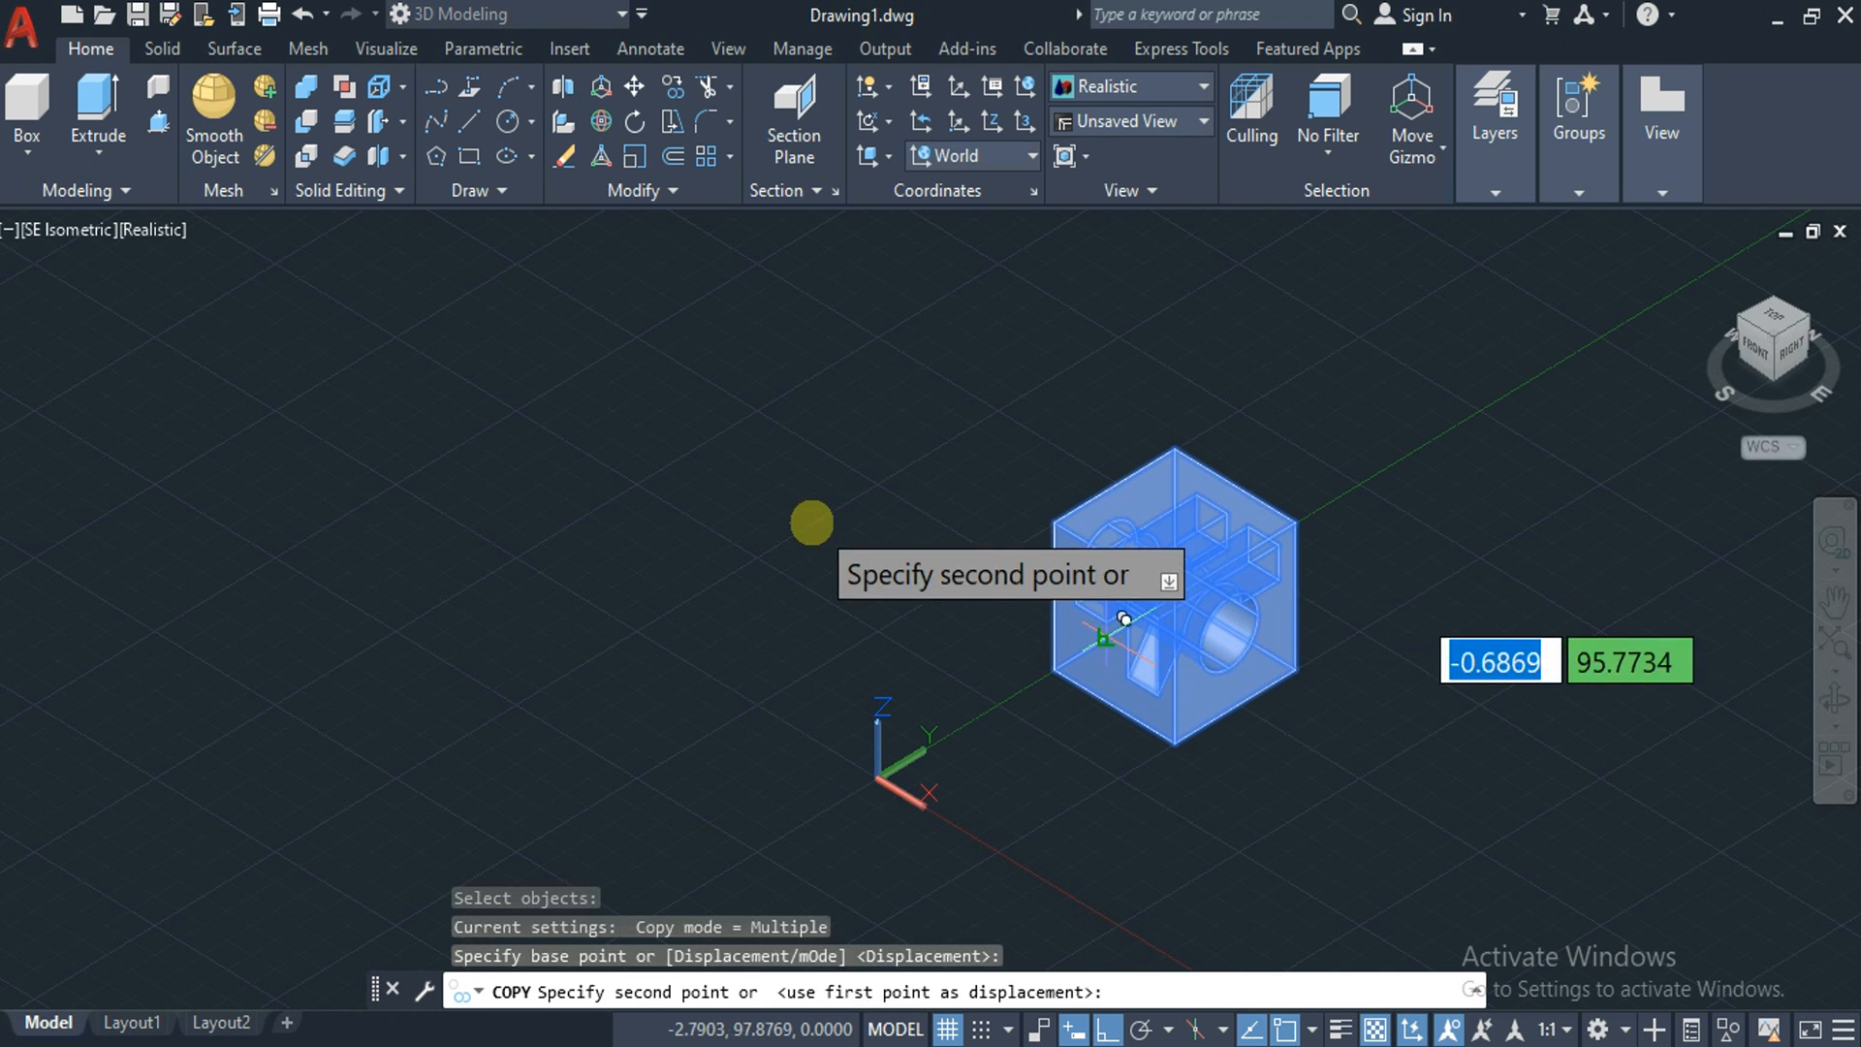
pyautogui.click(872, 504)
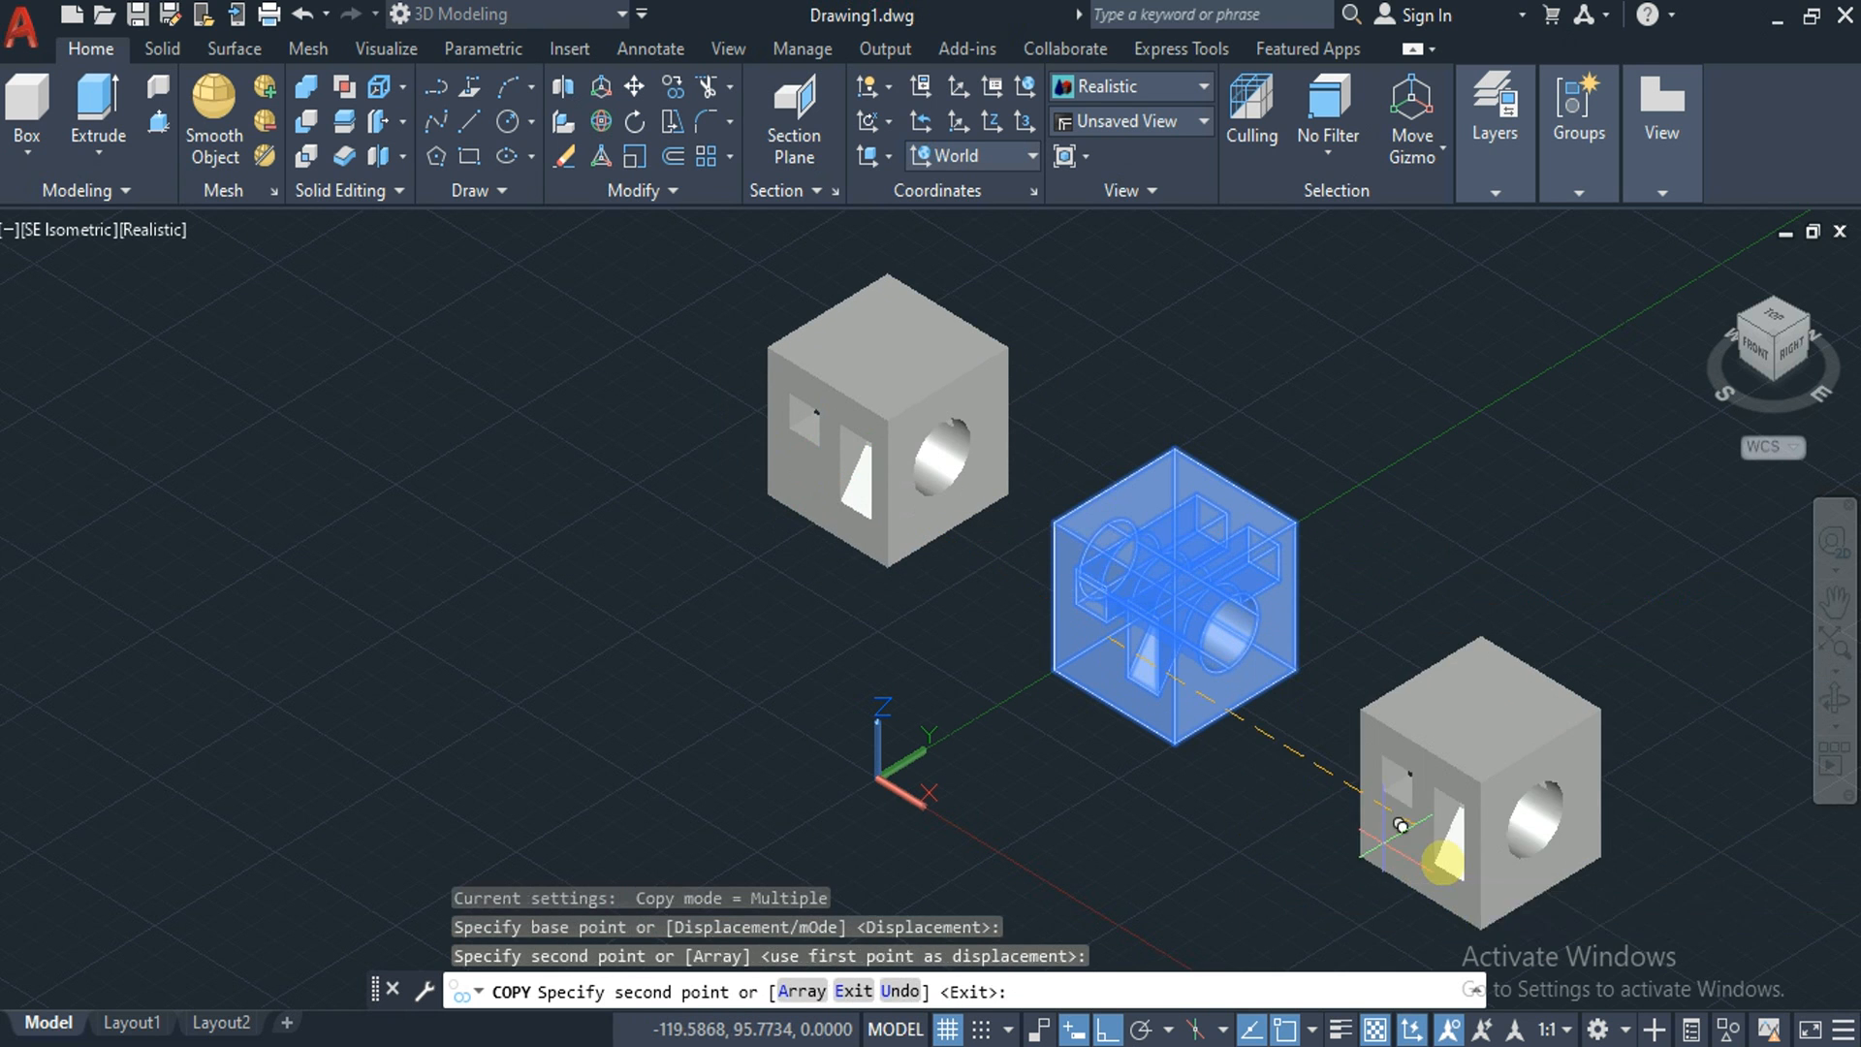
pyautogui.click(1458, 861)
pyautogui.press('Escape')
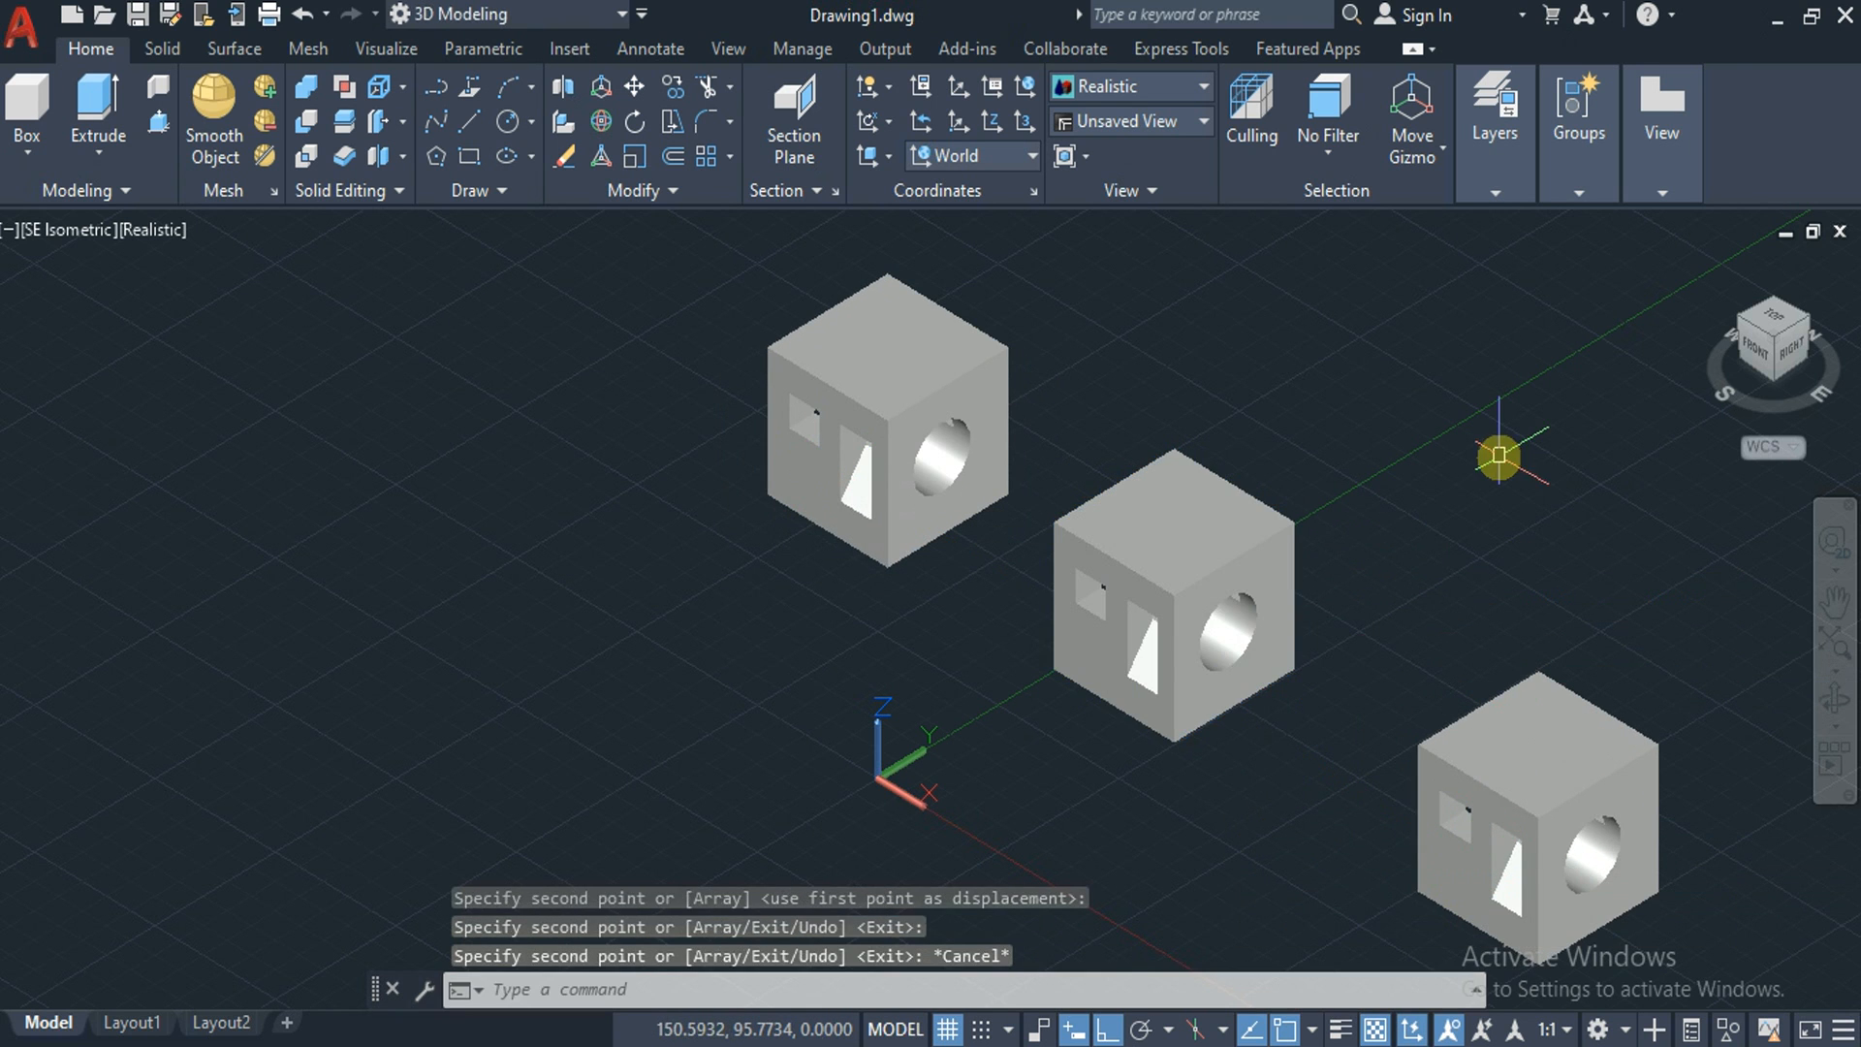
# Slice the upper-left cube copy with an XY plane through the midpoint of its front vertical edge, keeping only the lower half
pyautogui.write('slic')
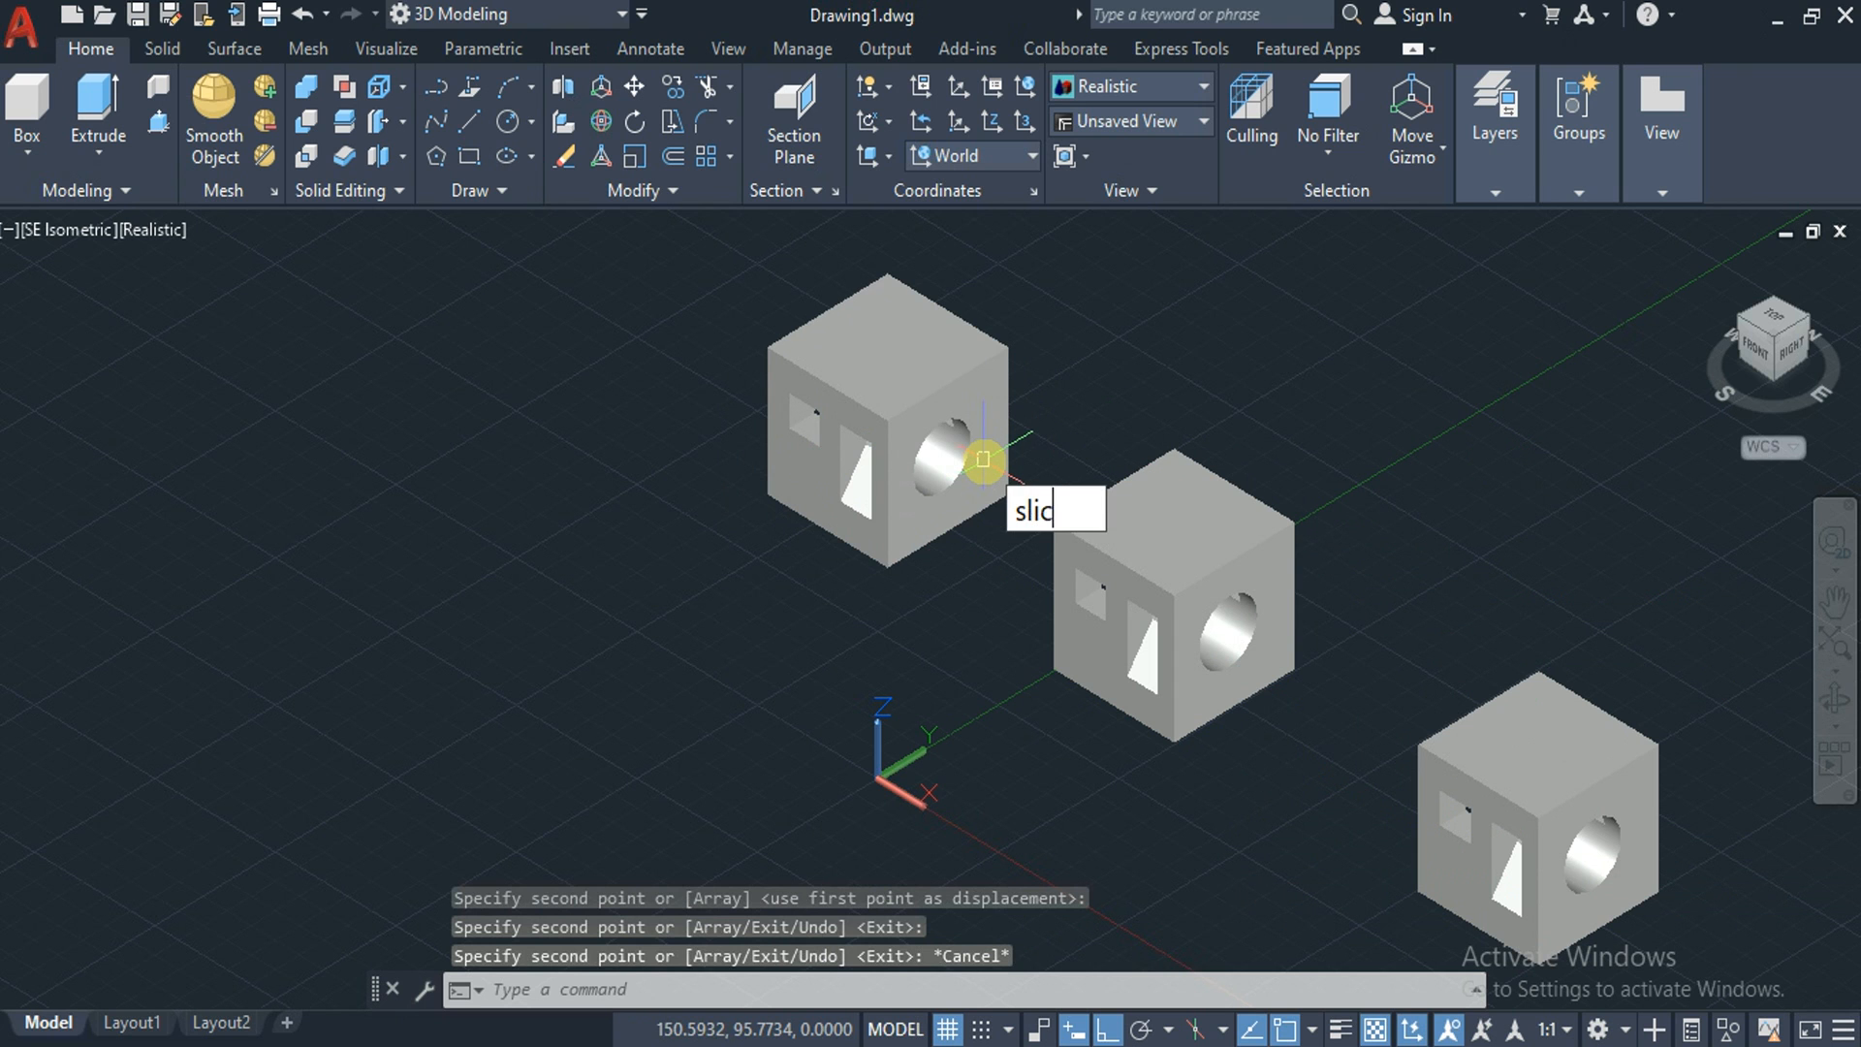
pyautogui.write('e')
pyautogui.press('Return')
pyautogui.click(932, 449)
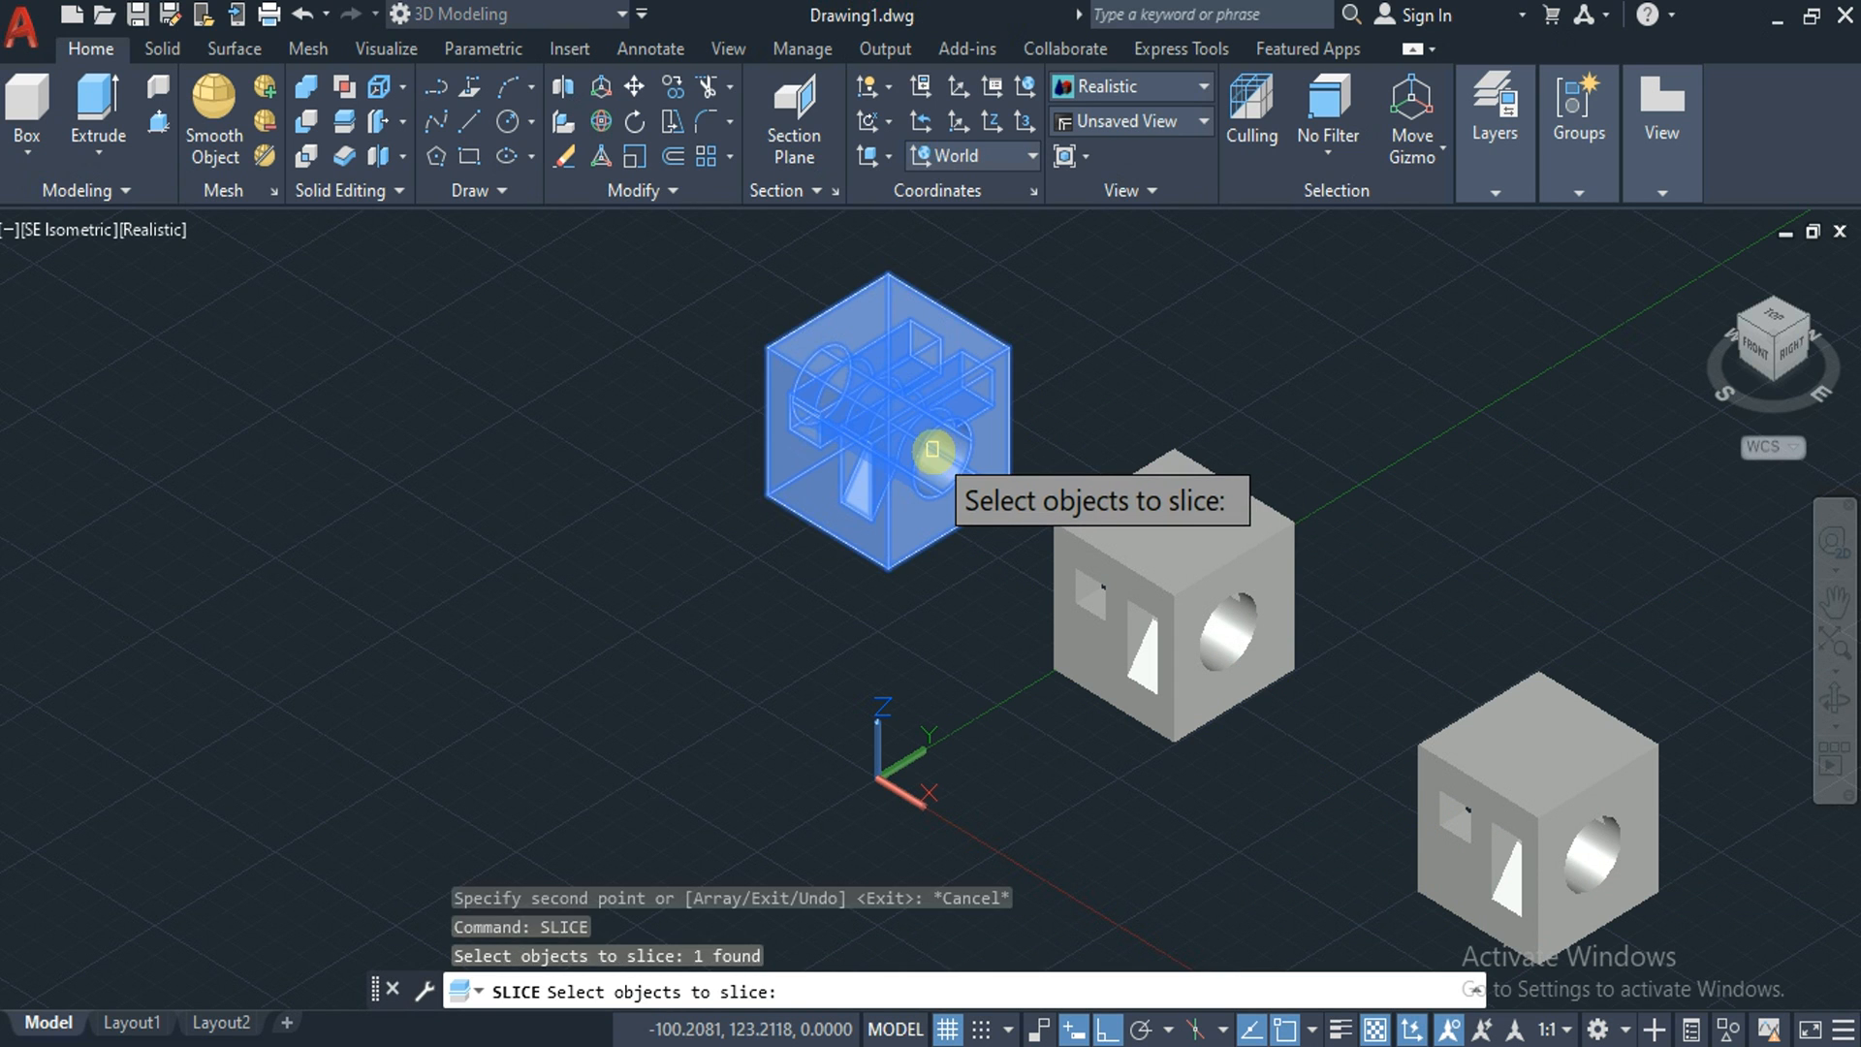
pyautogui.press('Return')
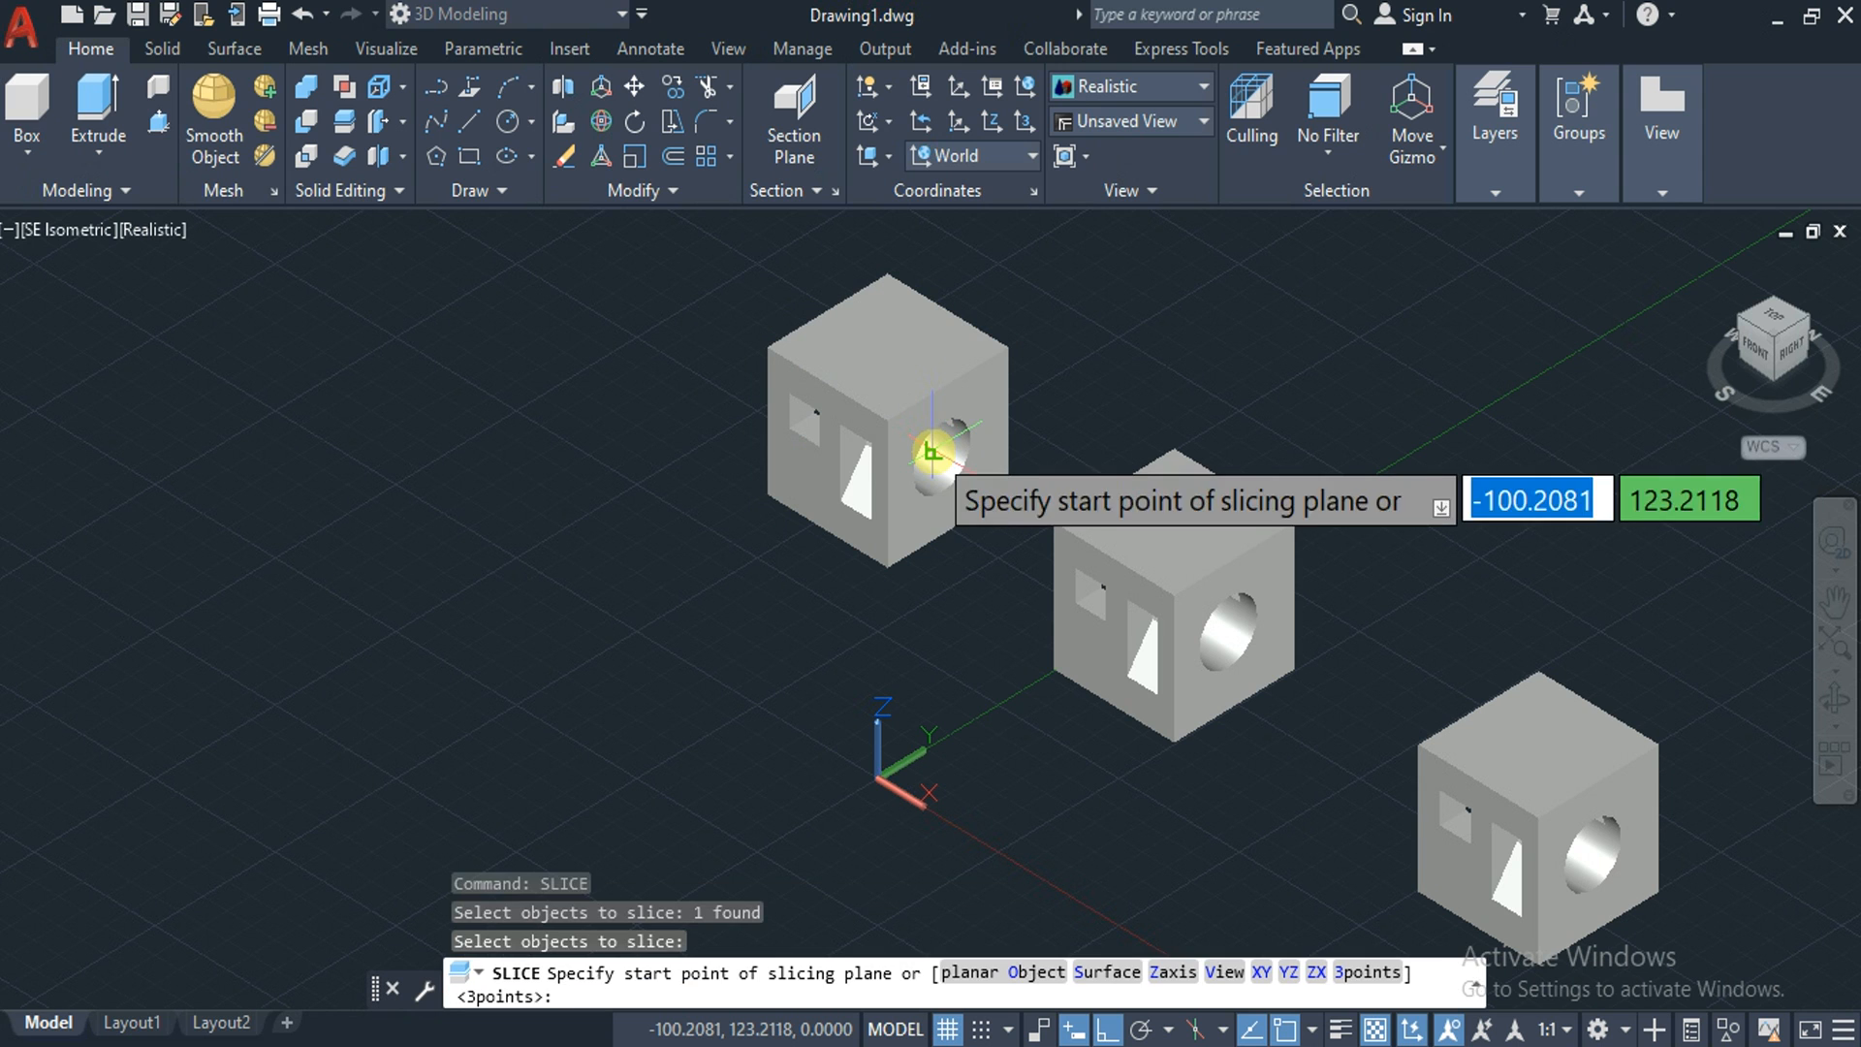
pyautogui.press('Down')
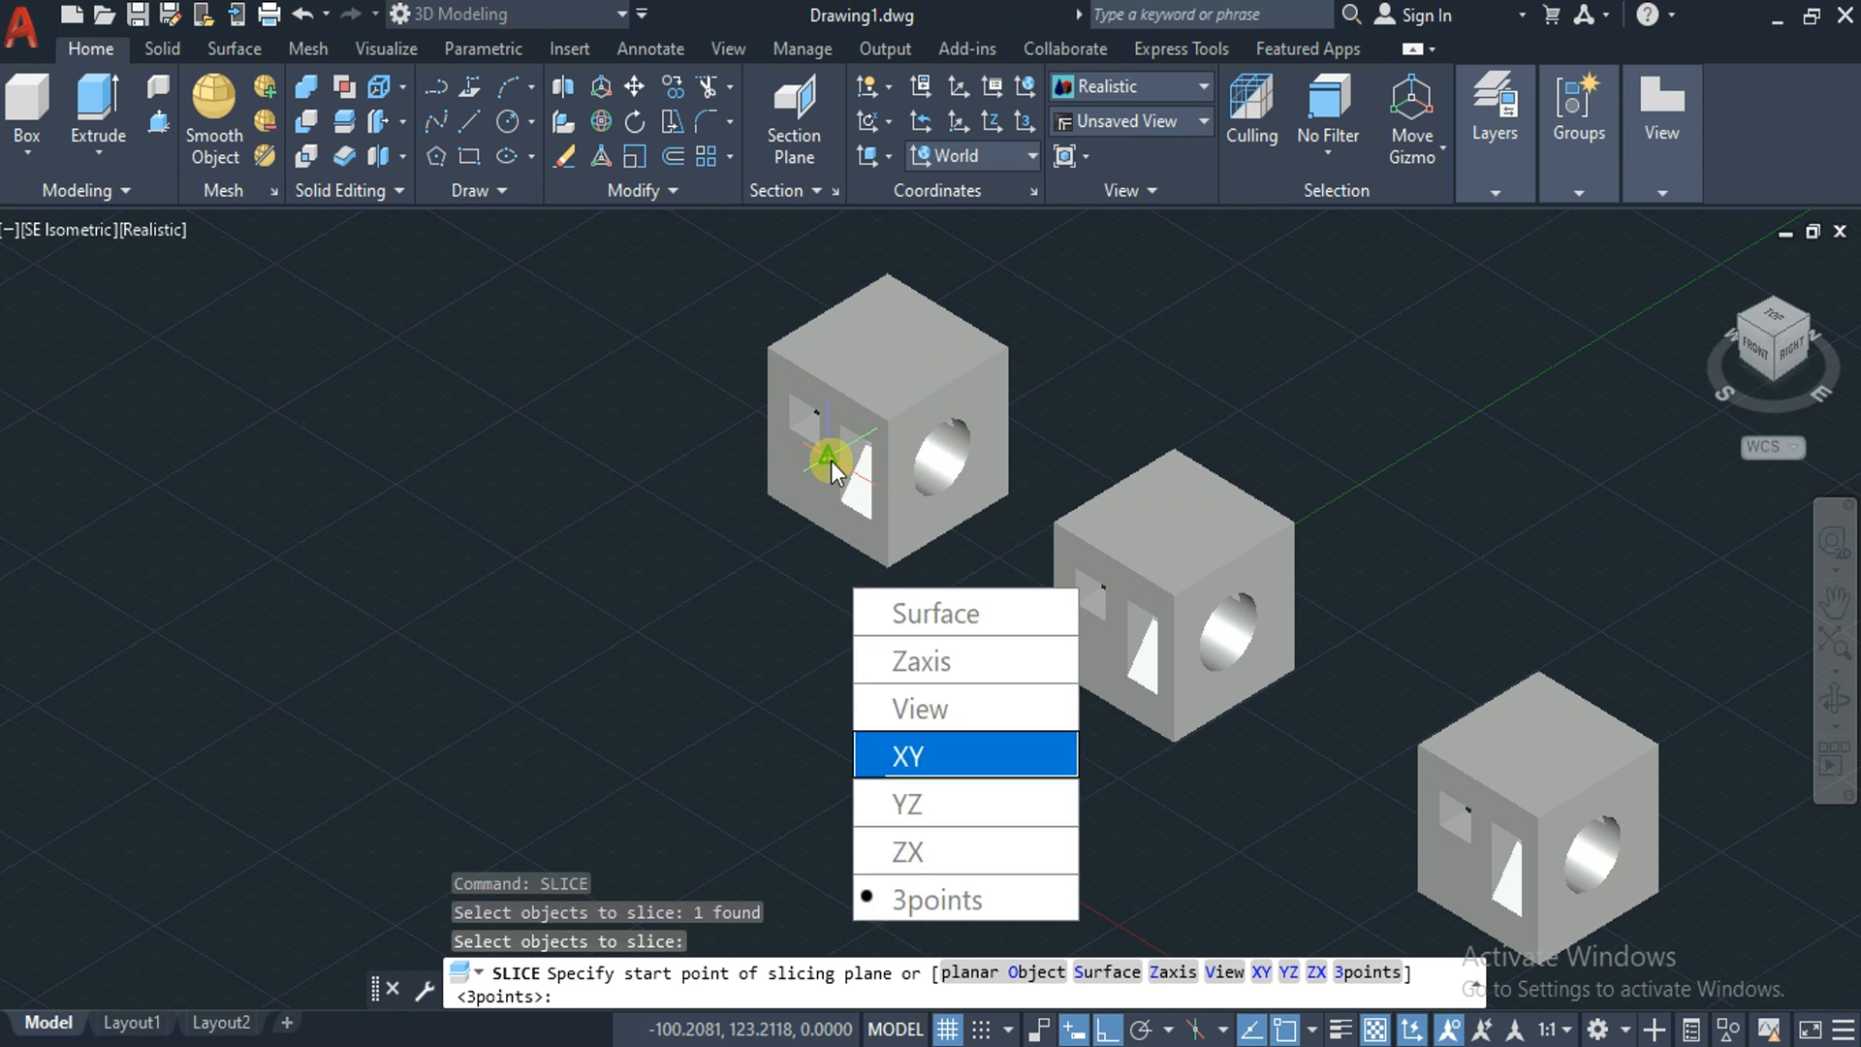
pyautogui.press('Down')
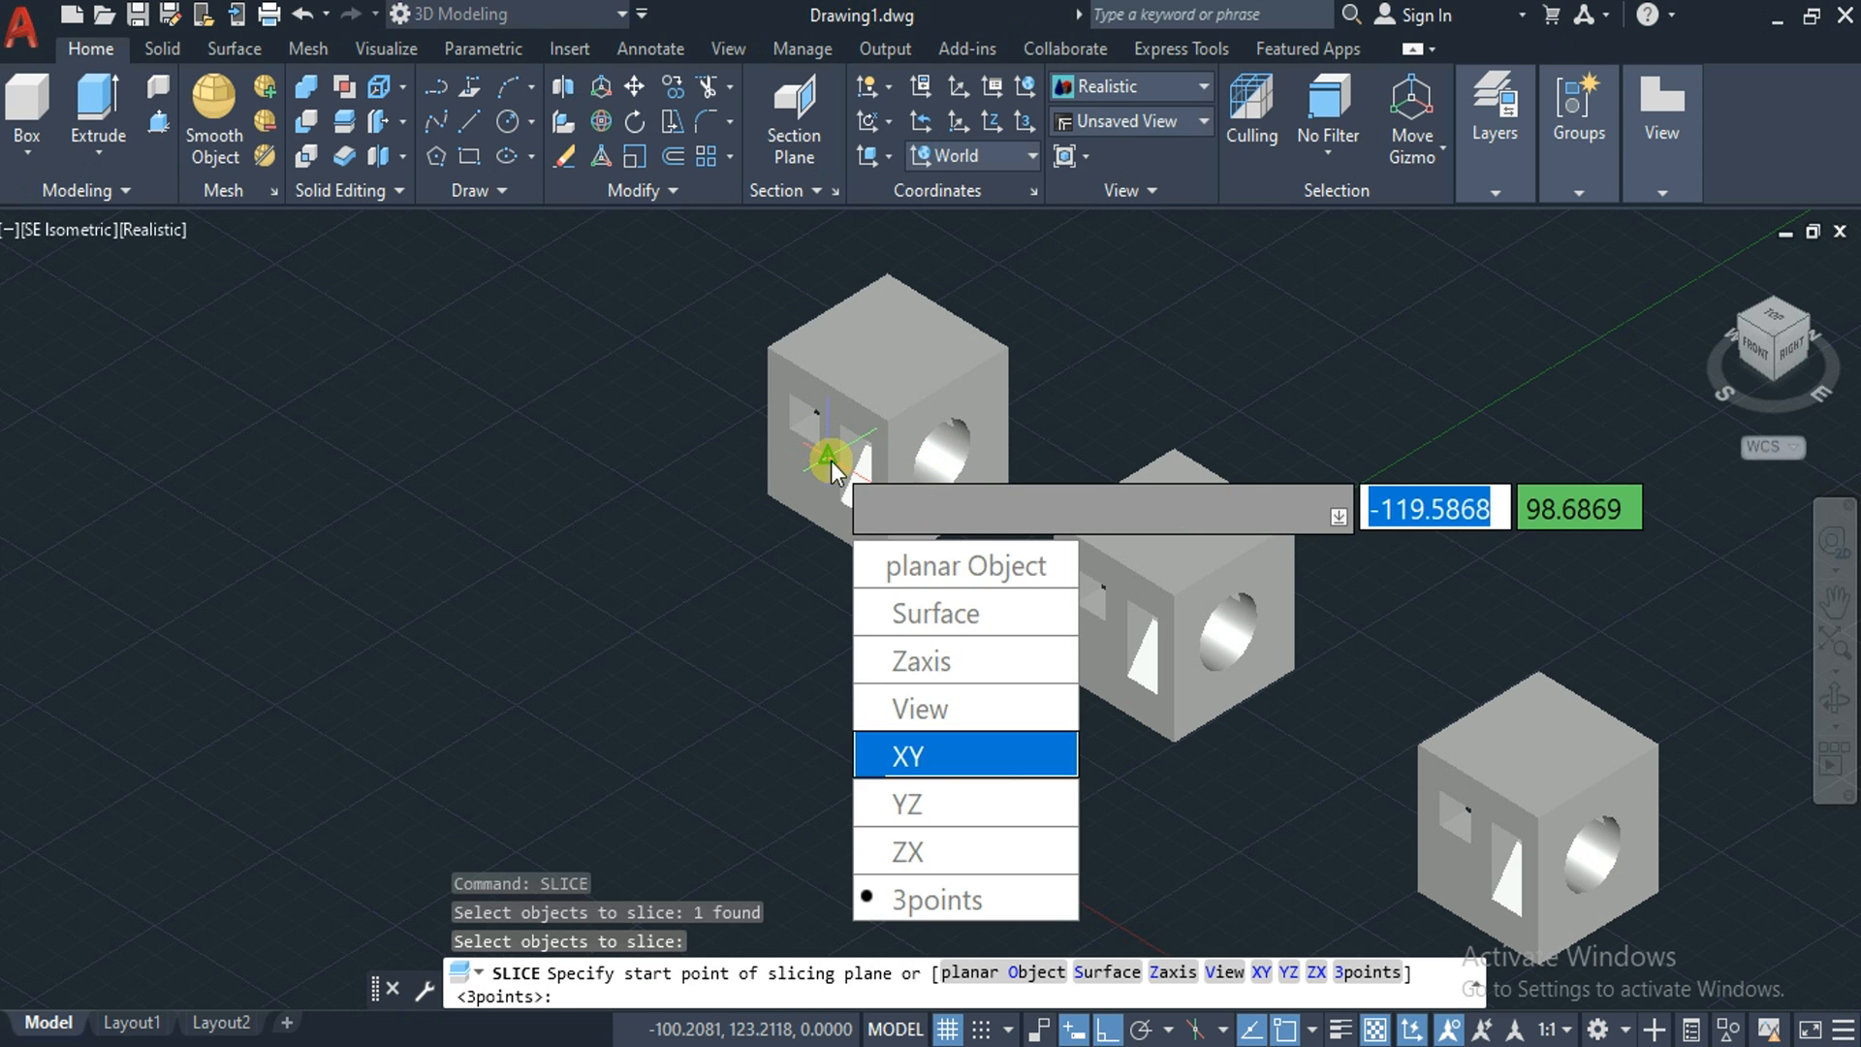
pyautogui.click(926, 765)
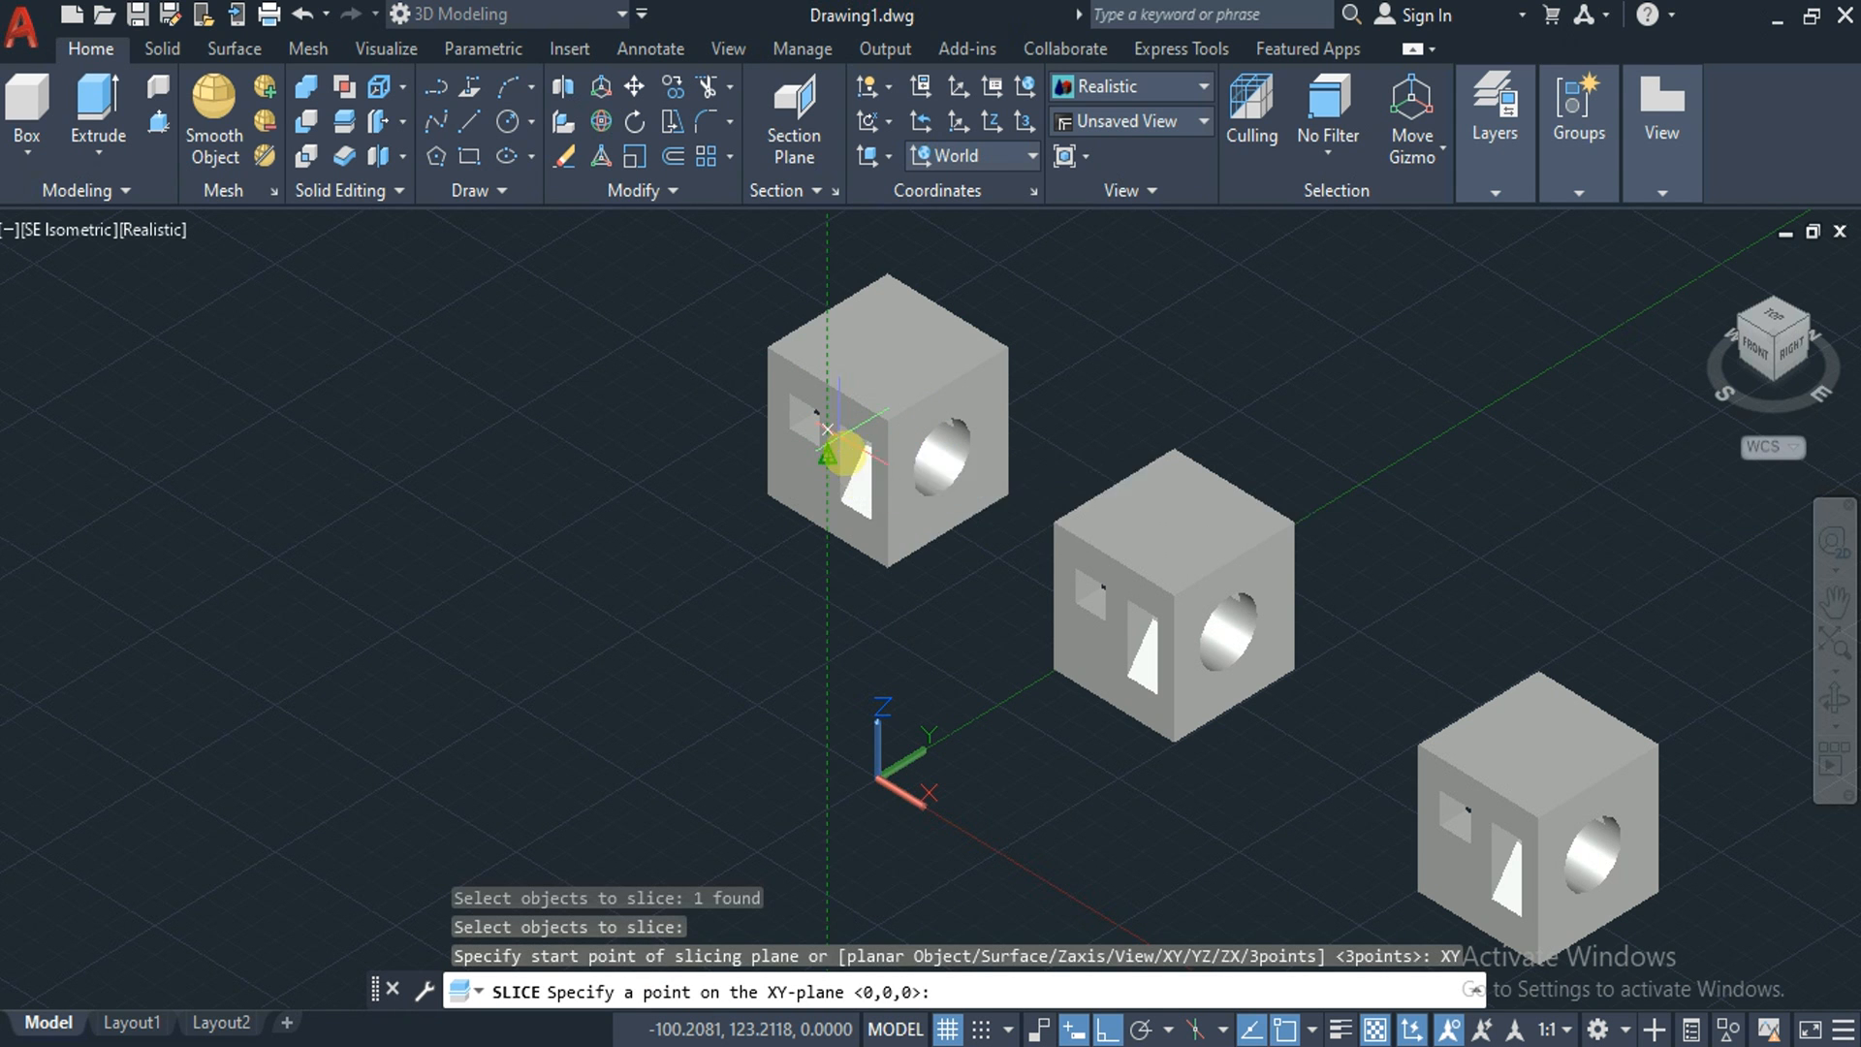
pyautogui.click(883, 490)
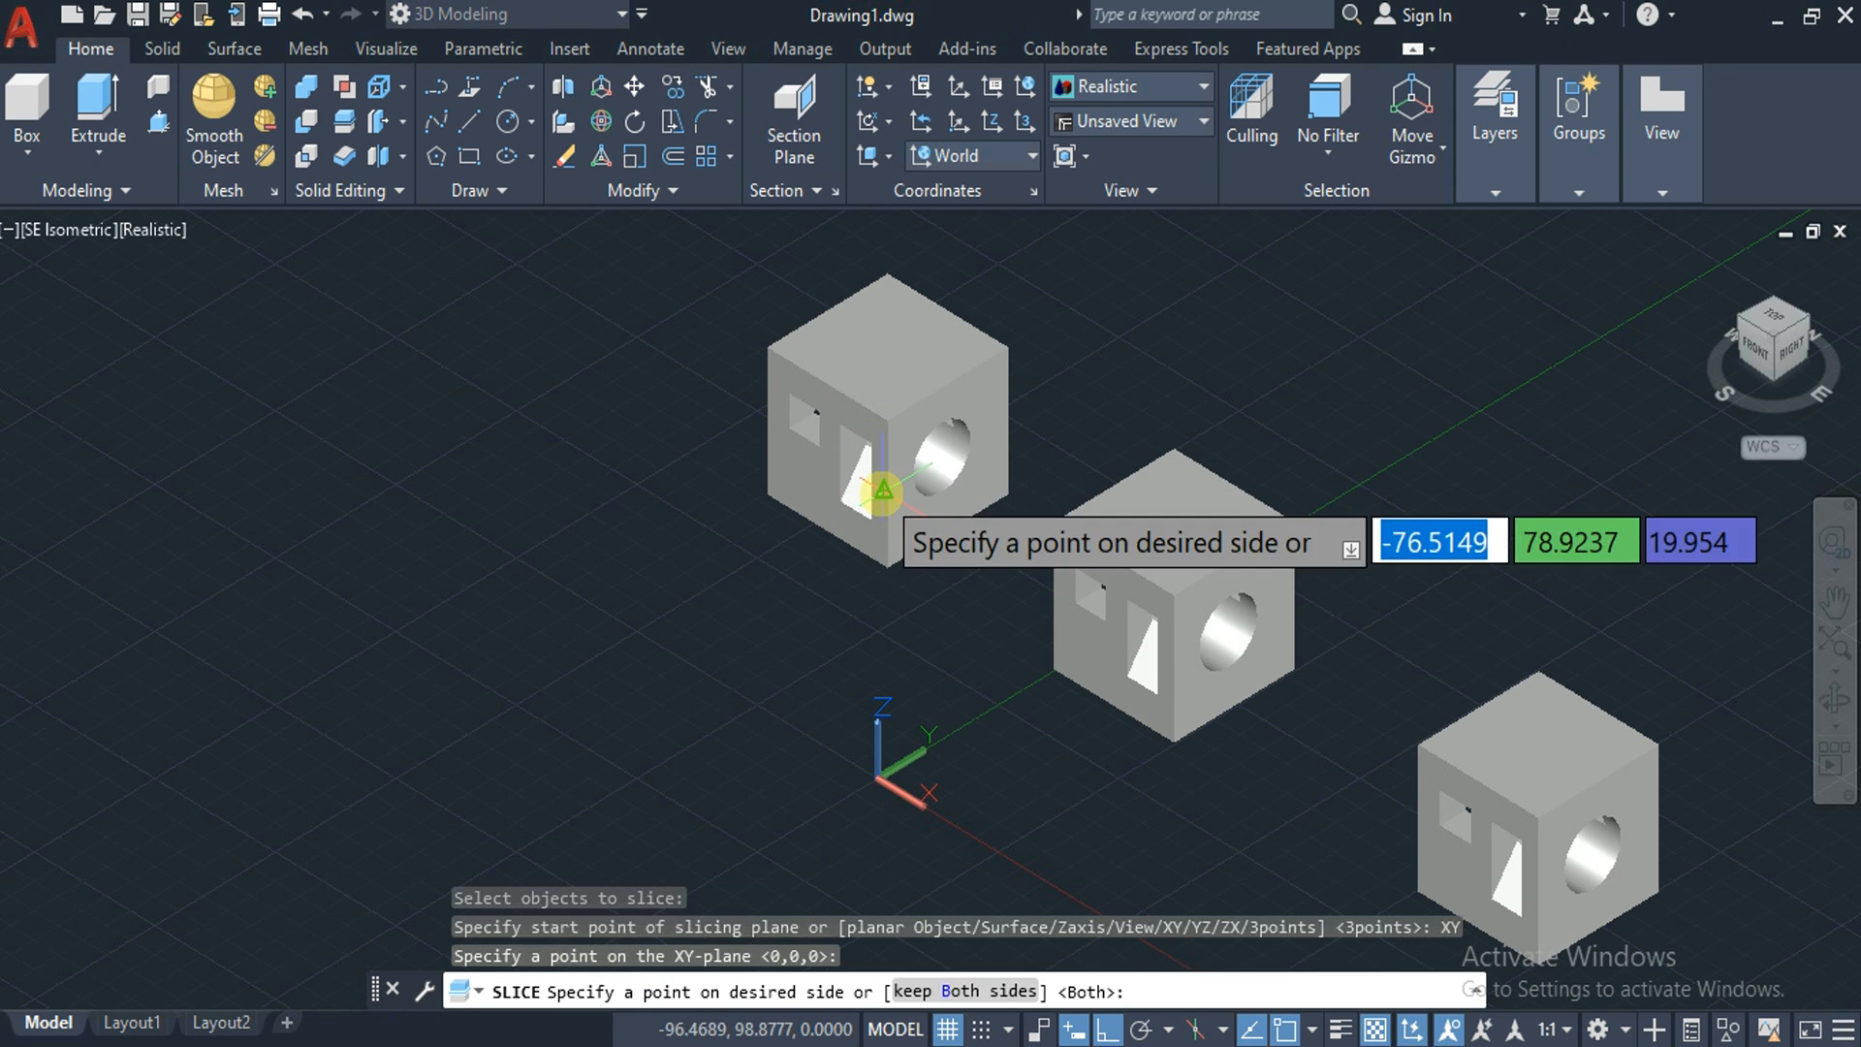
pyautogui.click(1091, 402)
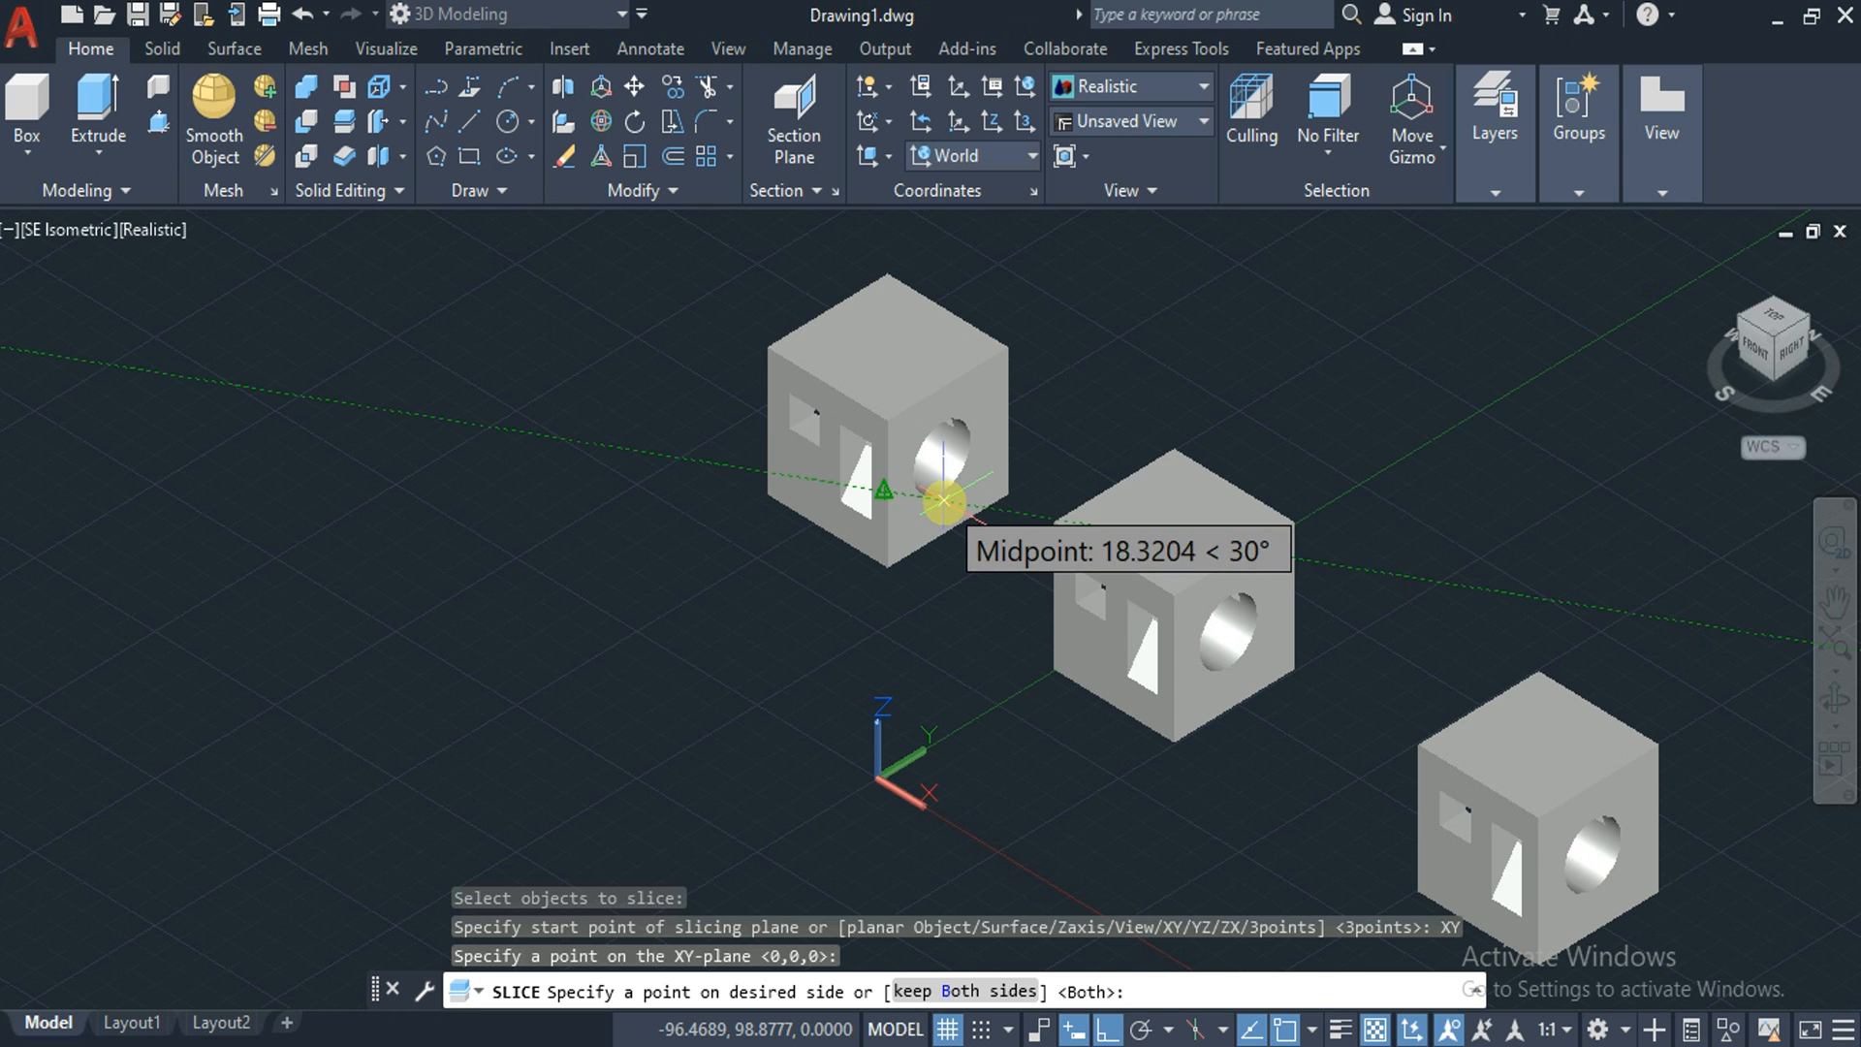
pyautogui.click(945, 491)
pyautogui.click(918, 485)
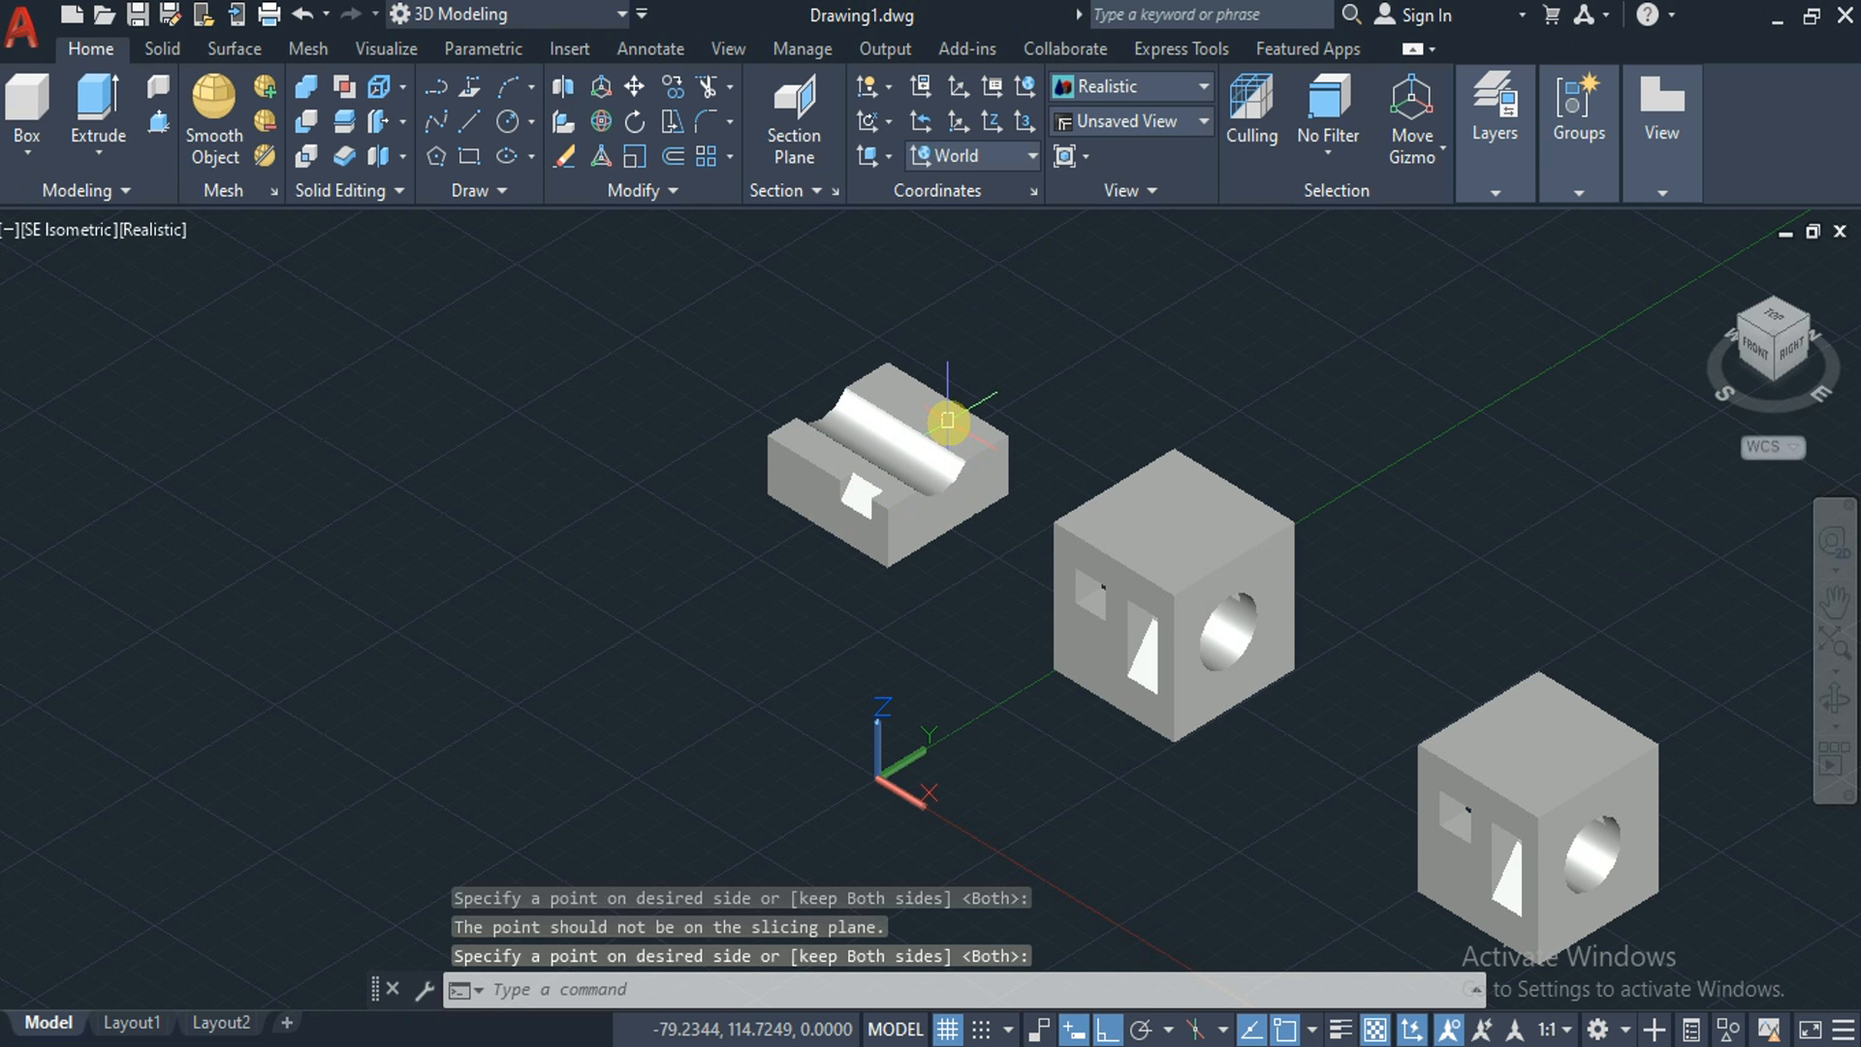
# Try slicing the middle cube with a ZX plane through its top edge above the round hole, keeping the rear part, and undo the slice
pyautogui.write('slic')
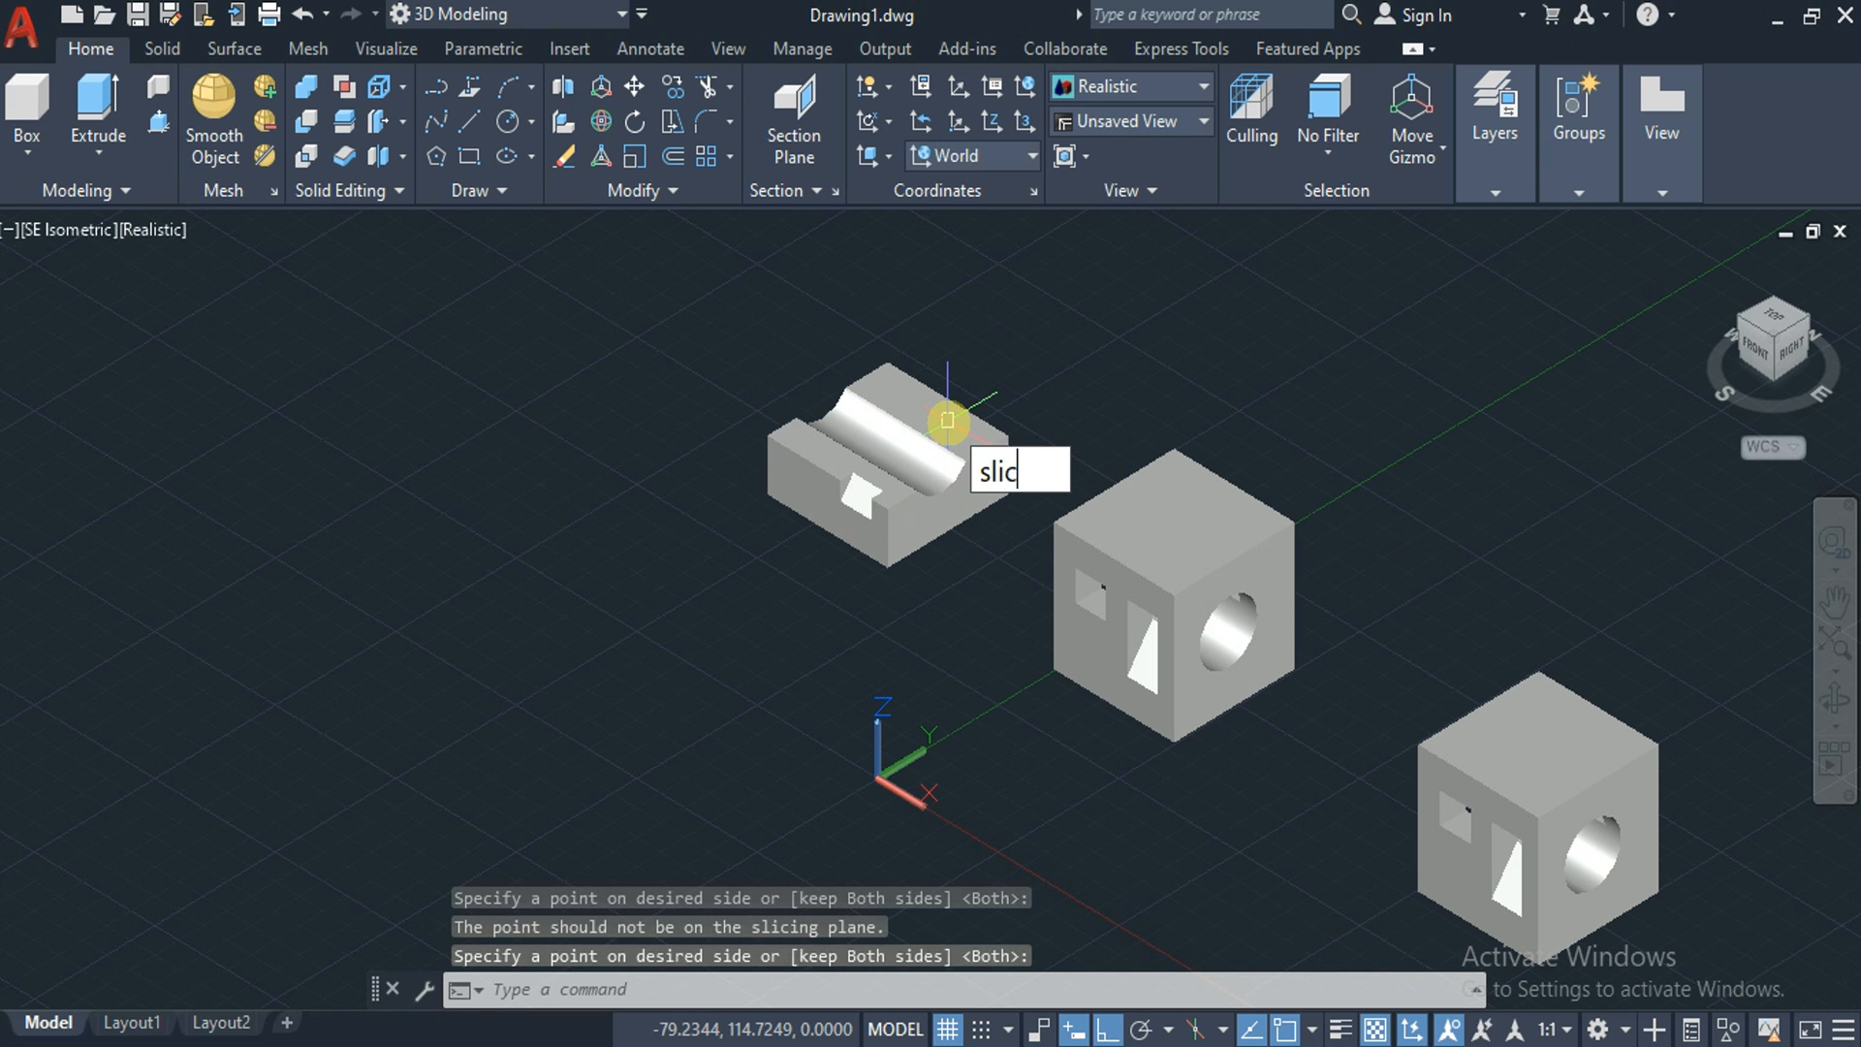
pyautogui.write('e')
pyautogui.press('Return')
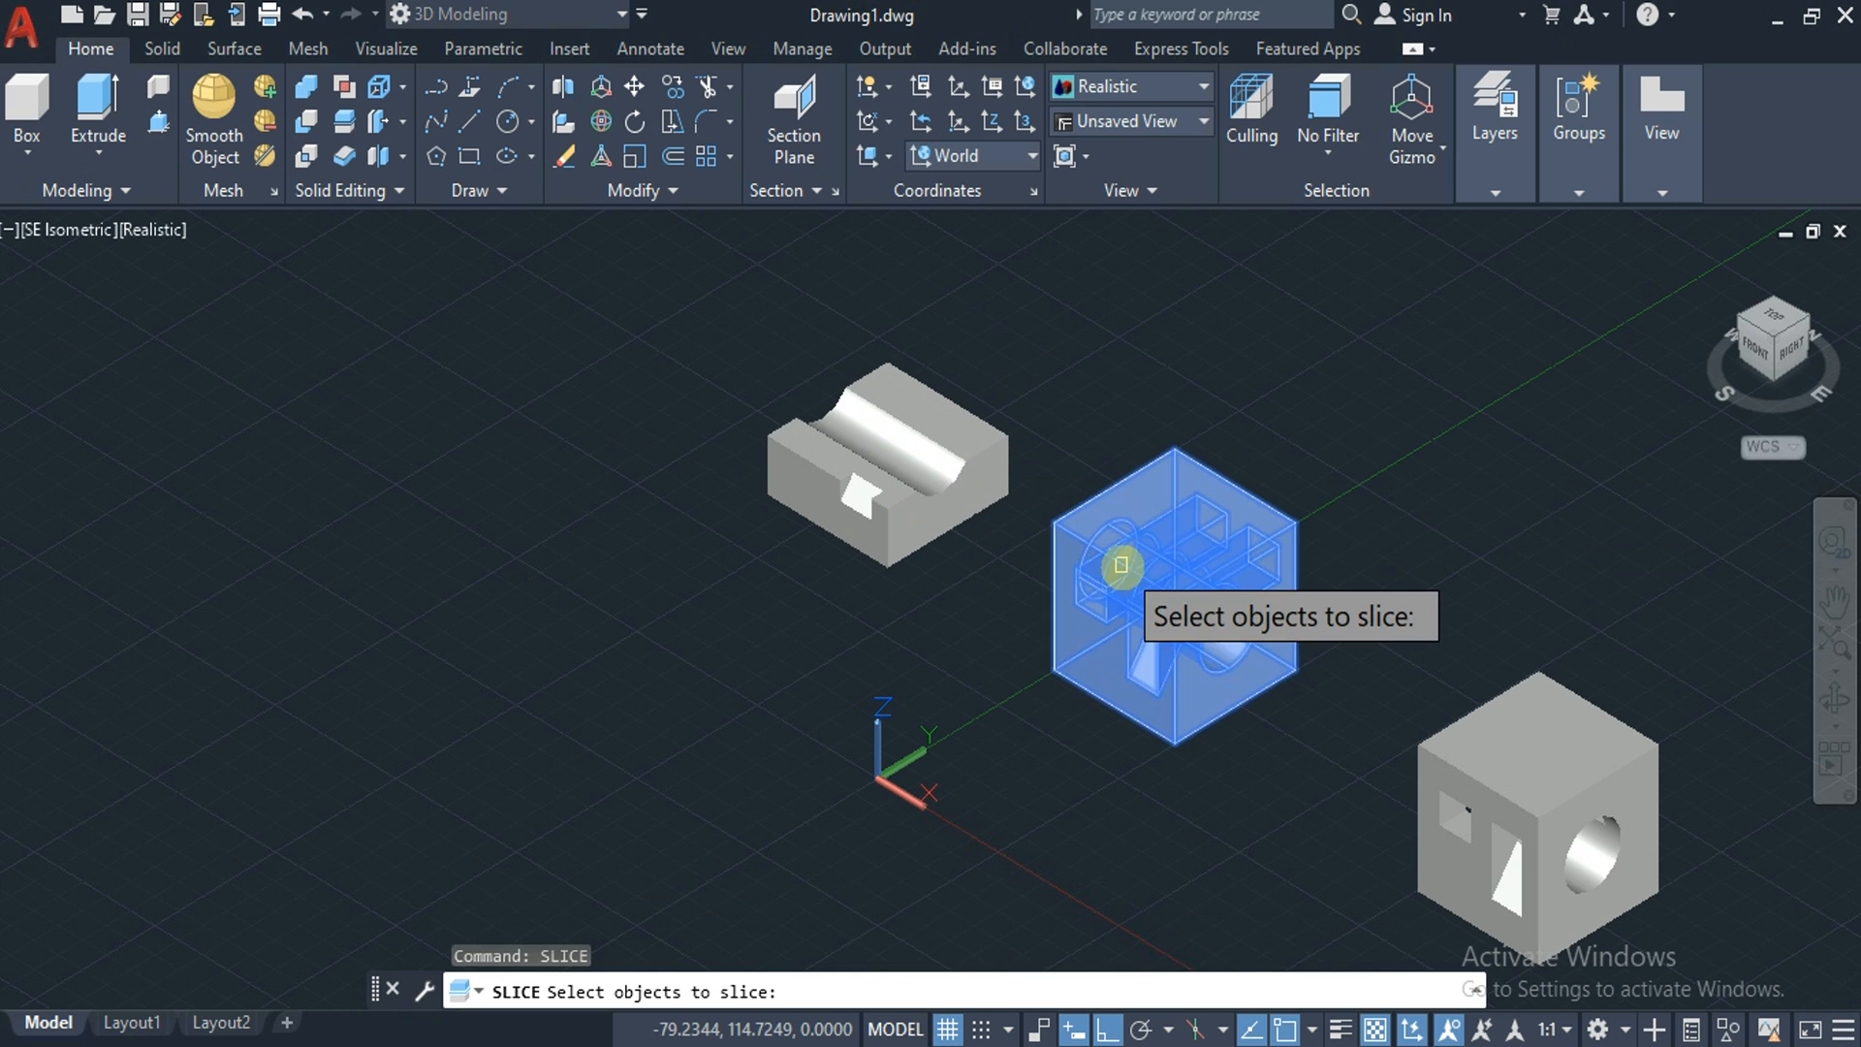
pyautogui.click(1121, 564)
pyautogui.press('Return')
pyautogui.press('Down')
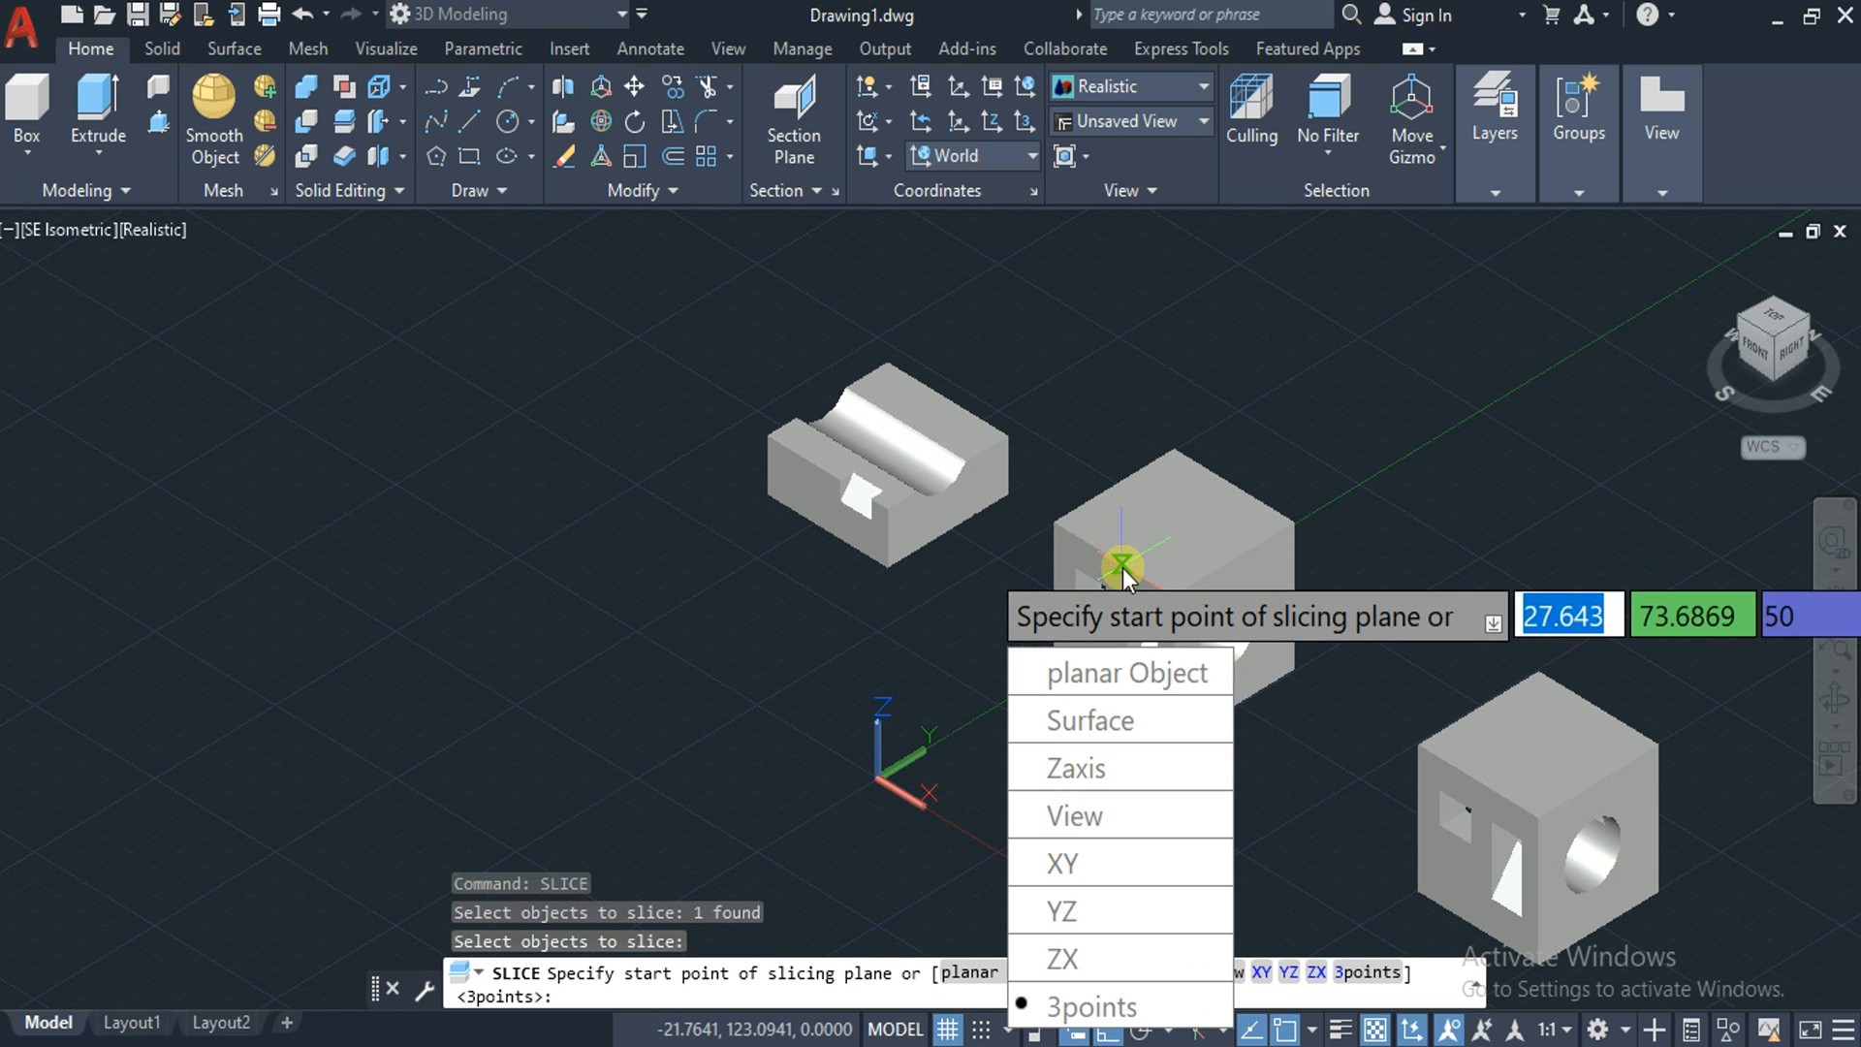
pyautogui.click(1072, 956)
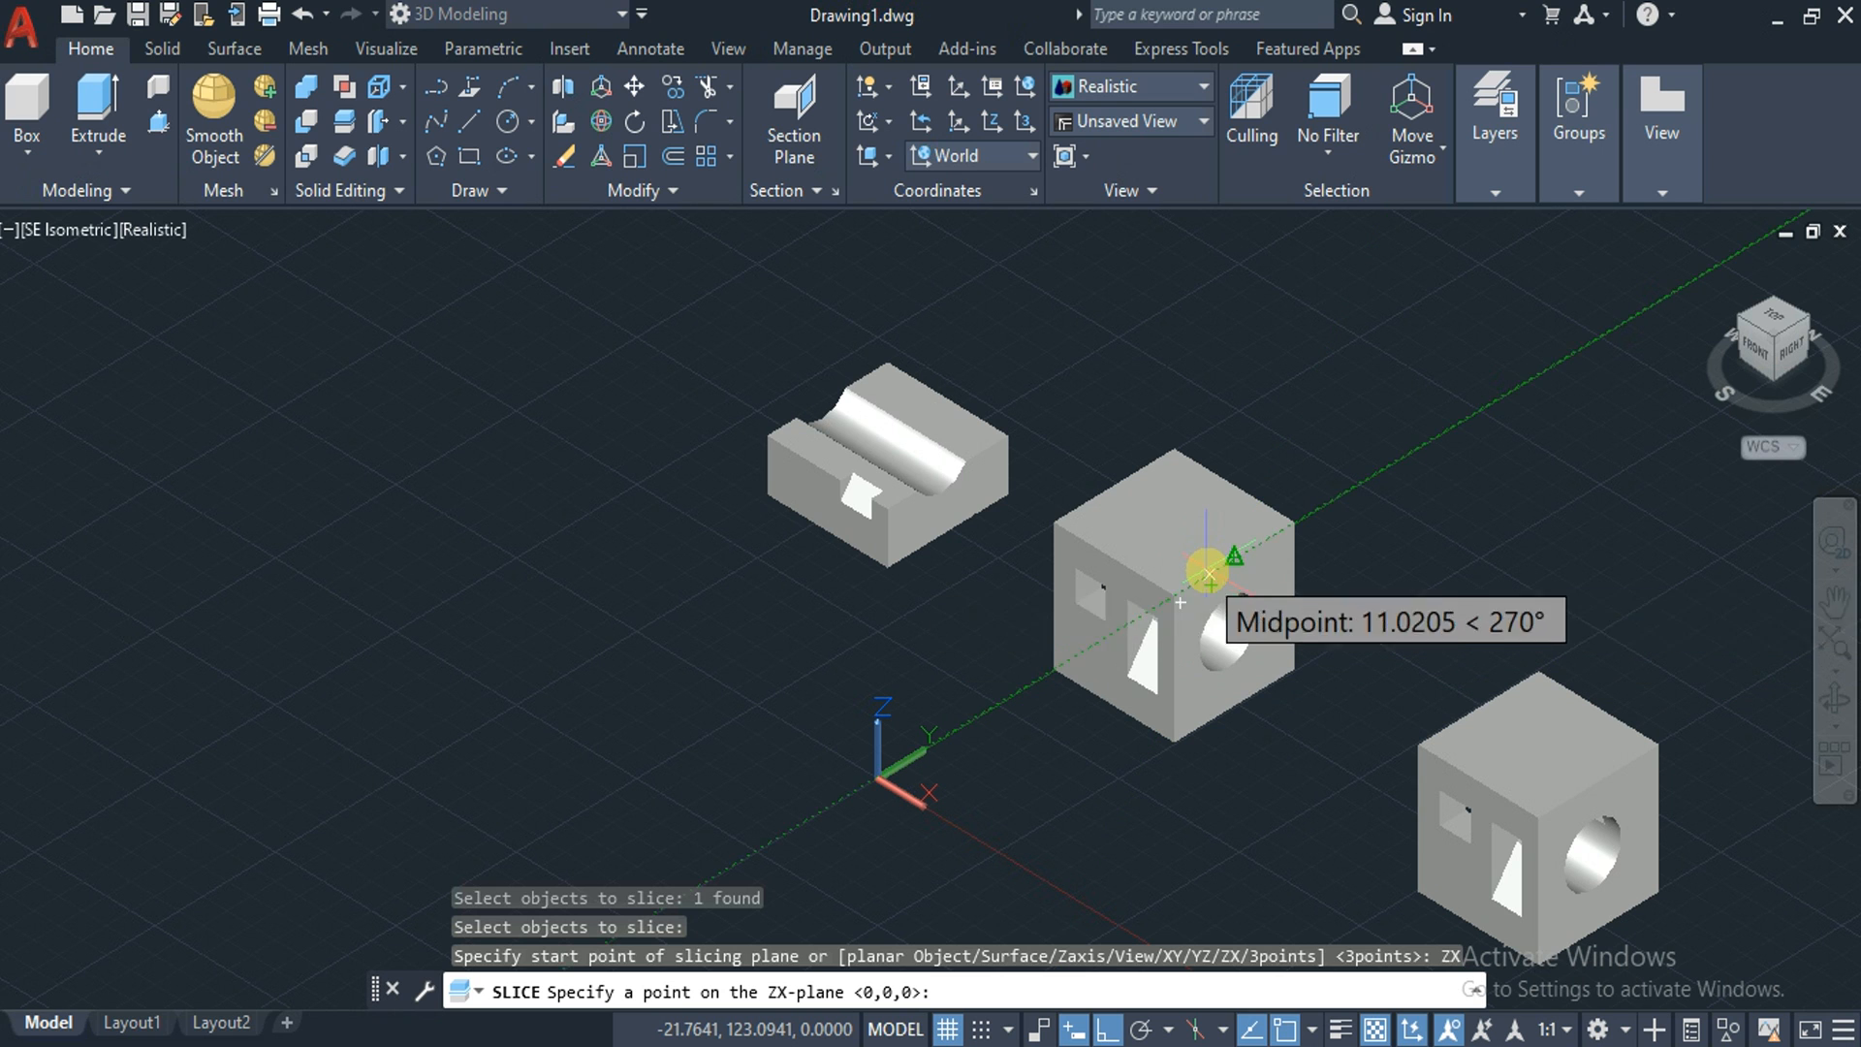
pyautogui.click(1208, 573)
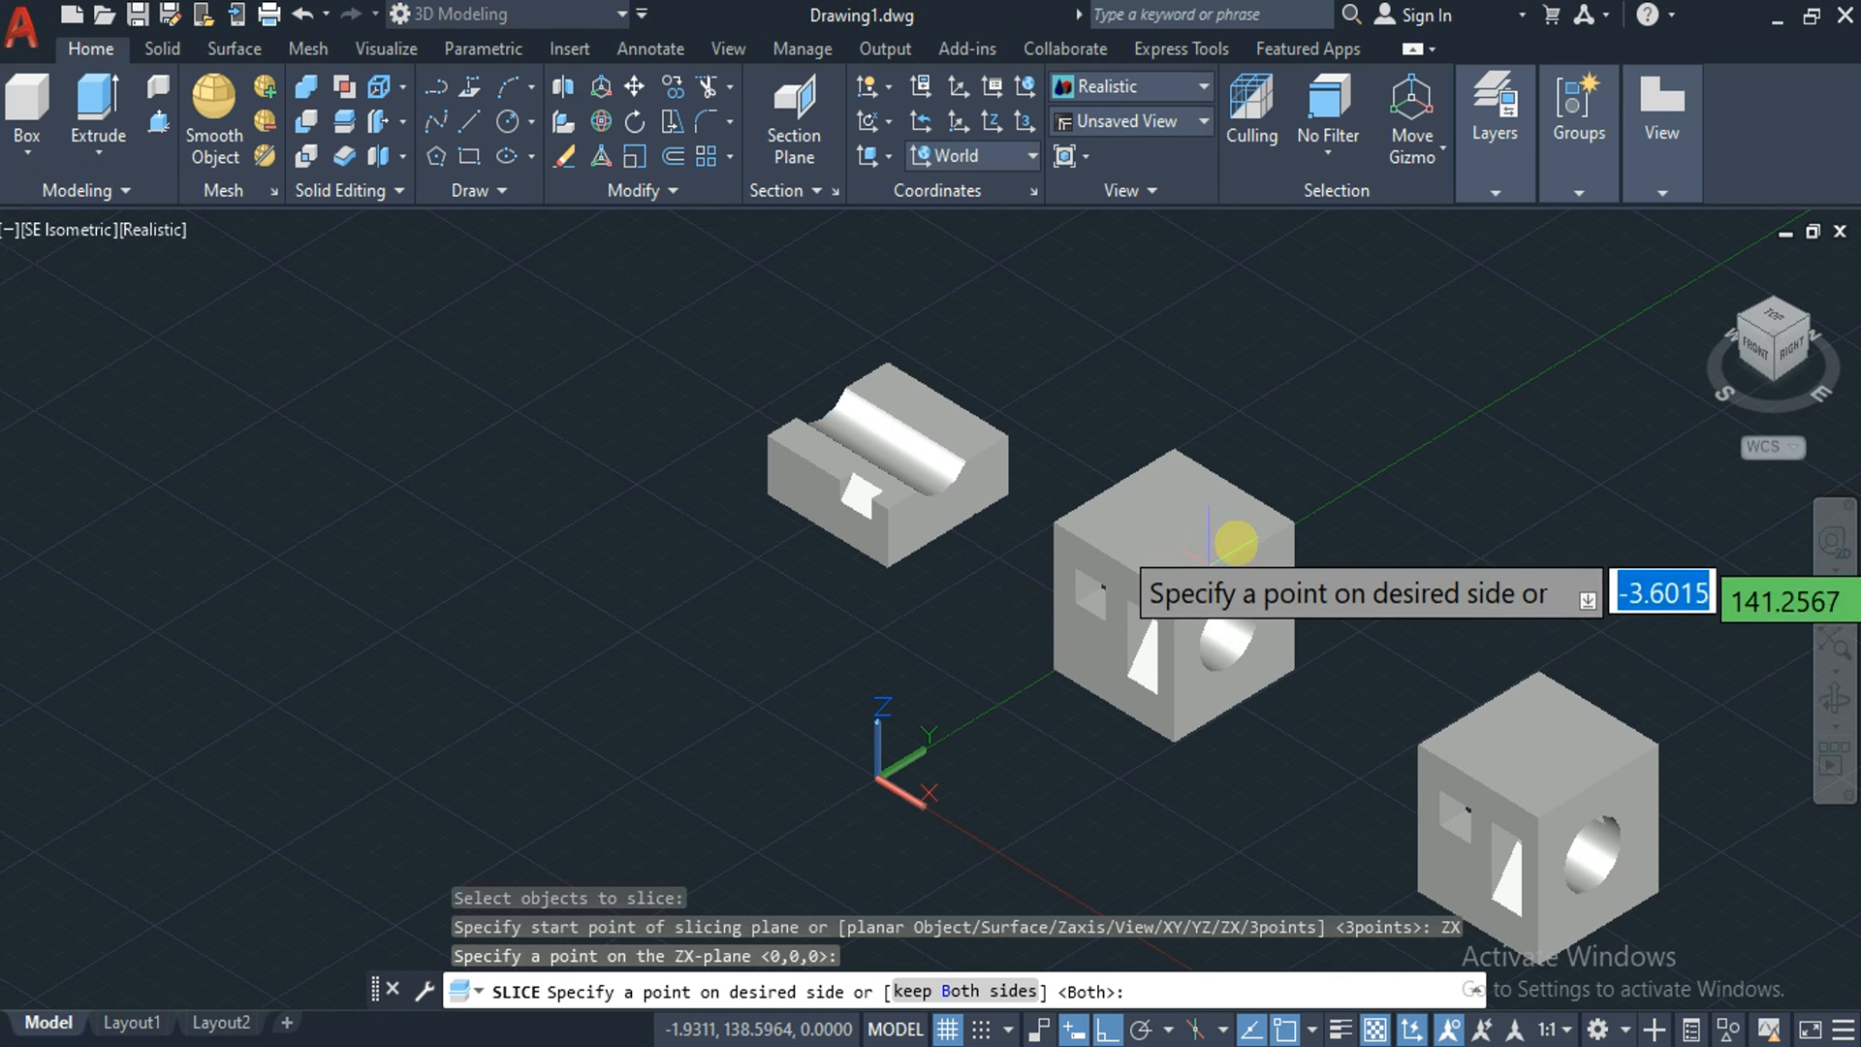
pyautogui.click(1262, 533)
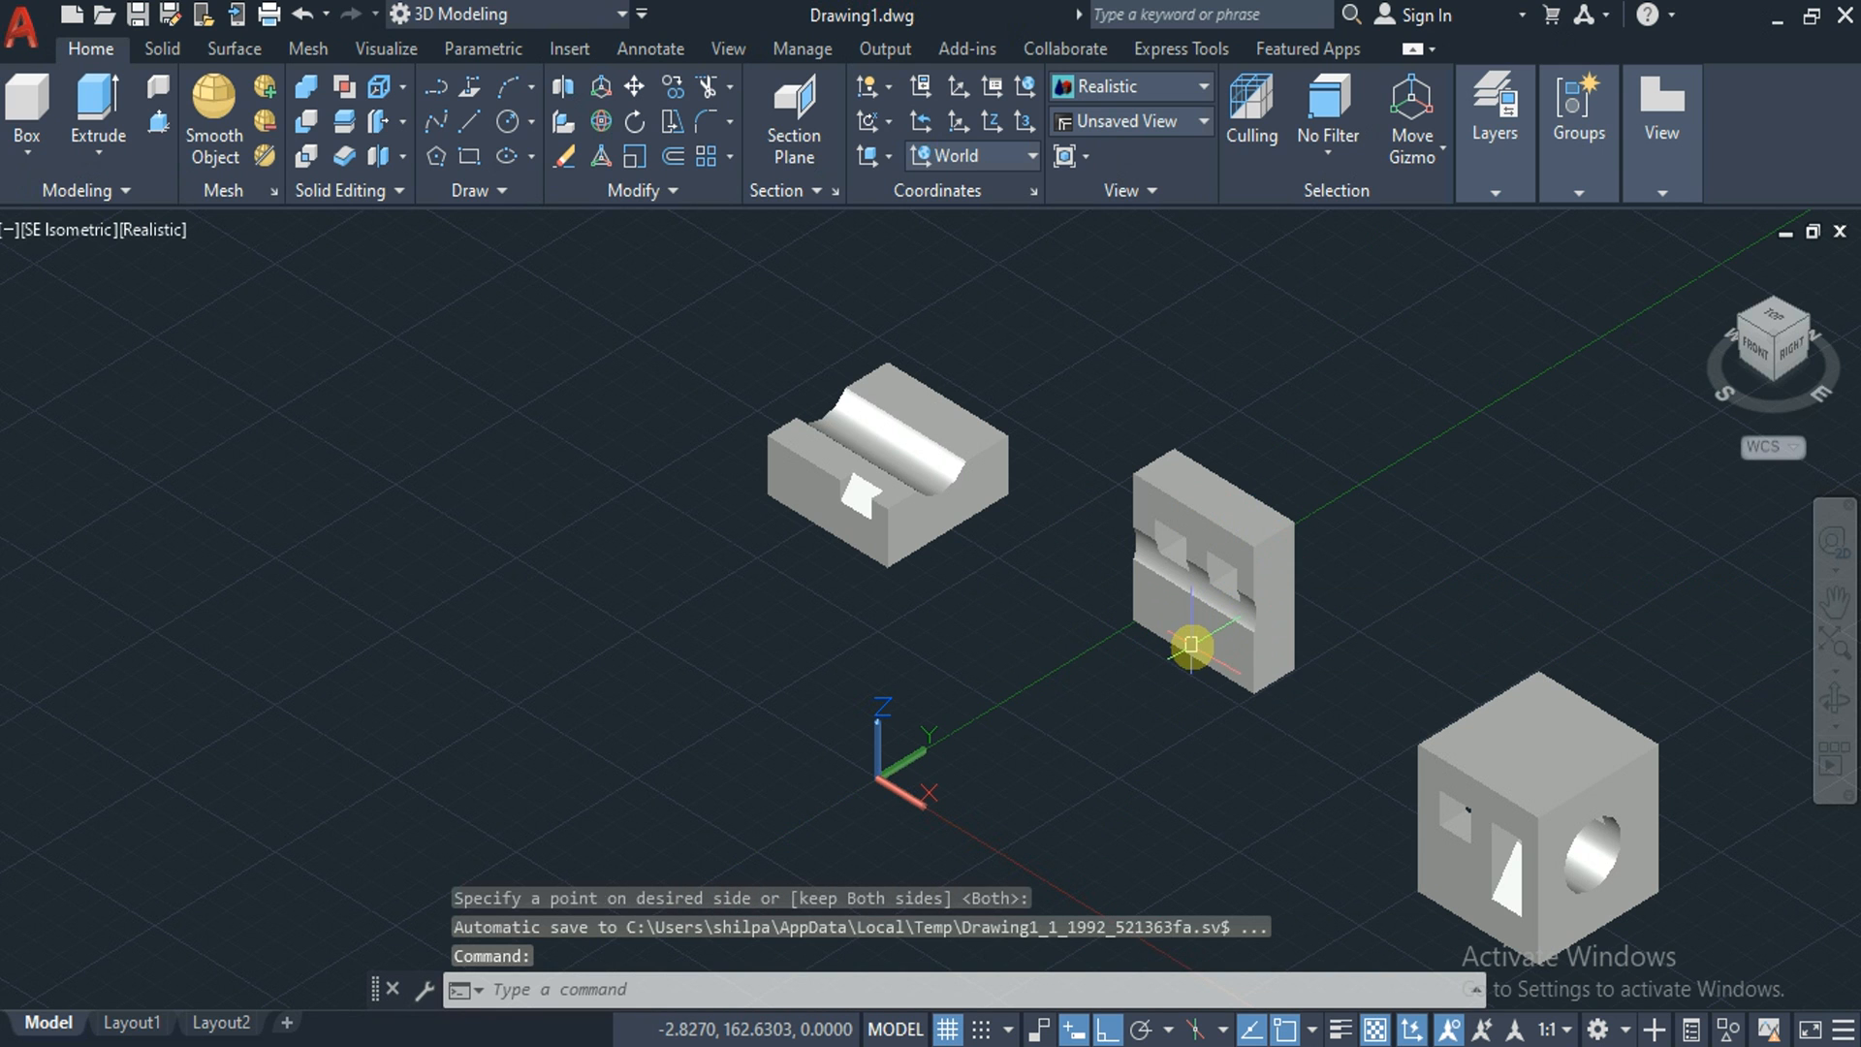
pyautogui.hotkey('ctrl', 'z')
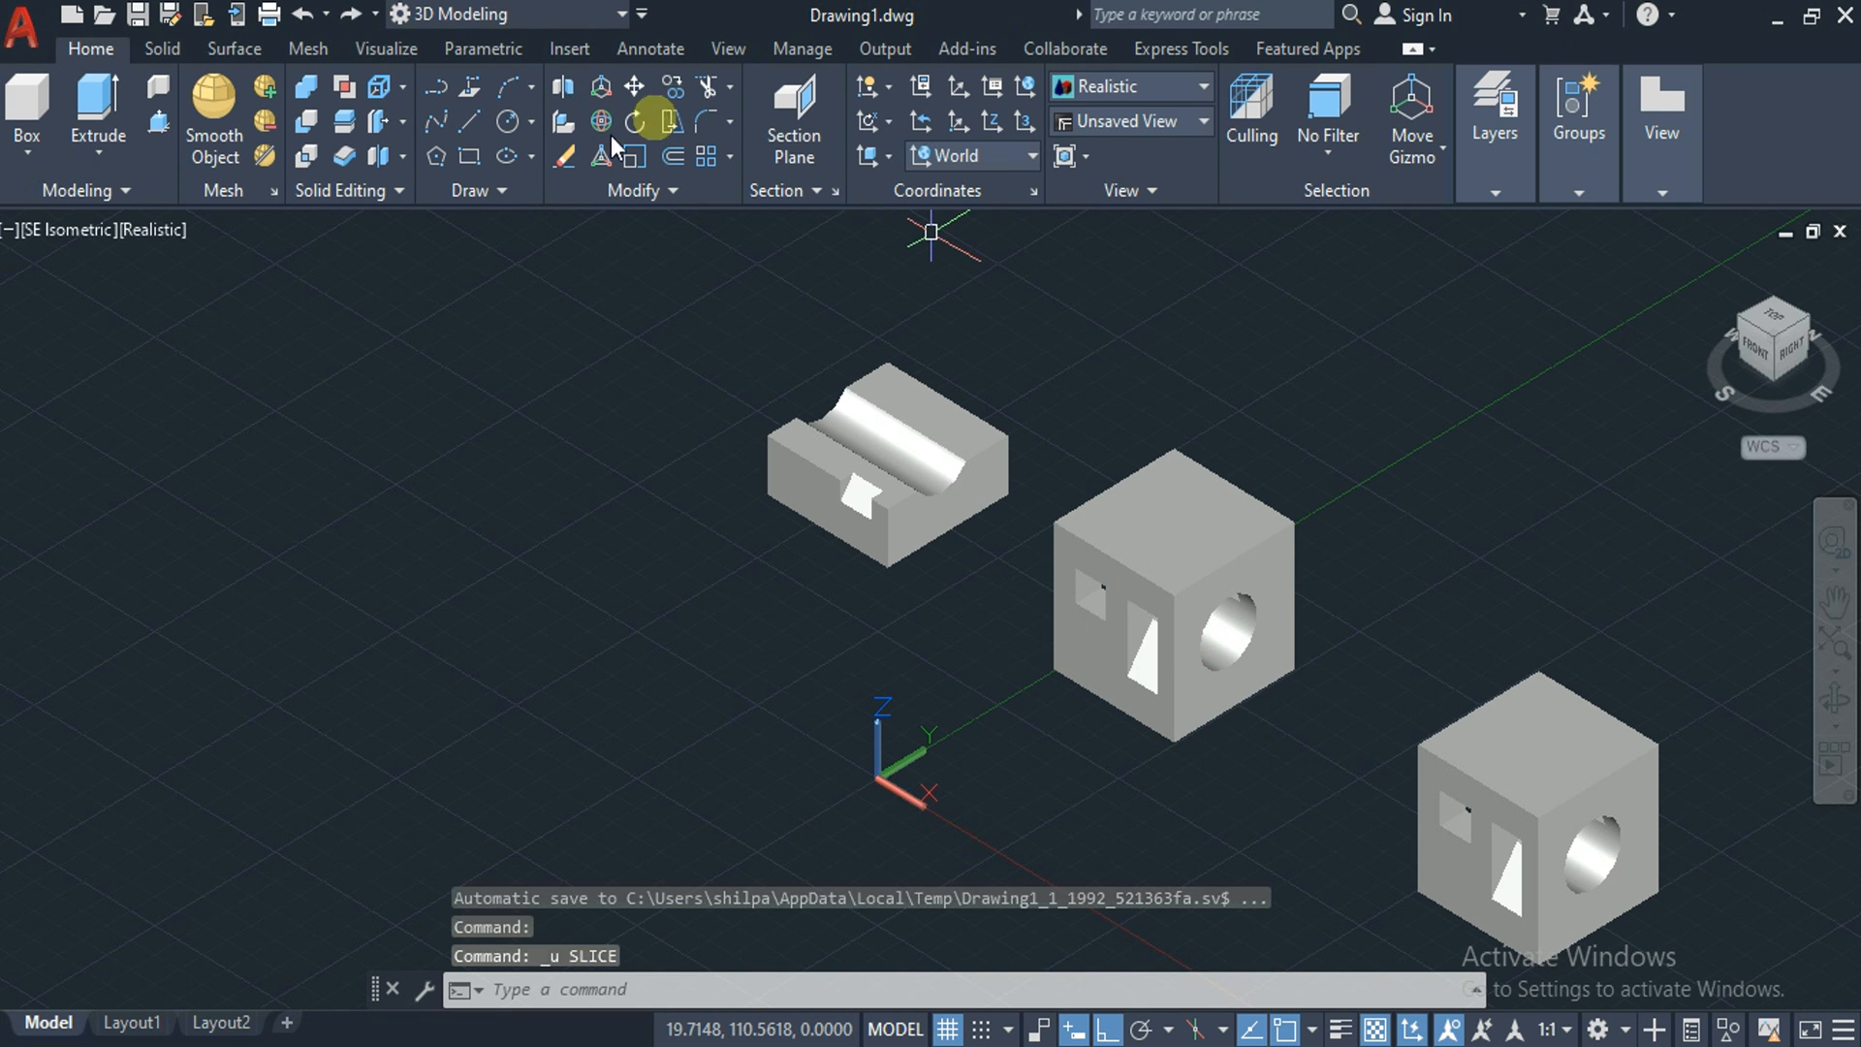
pyautogui.click(468, 128)
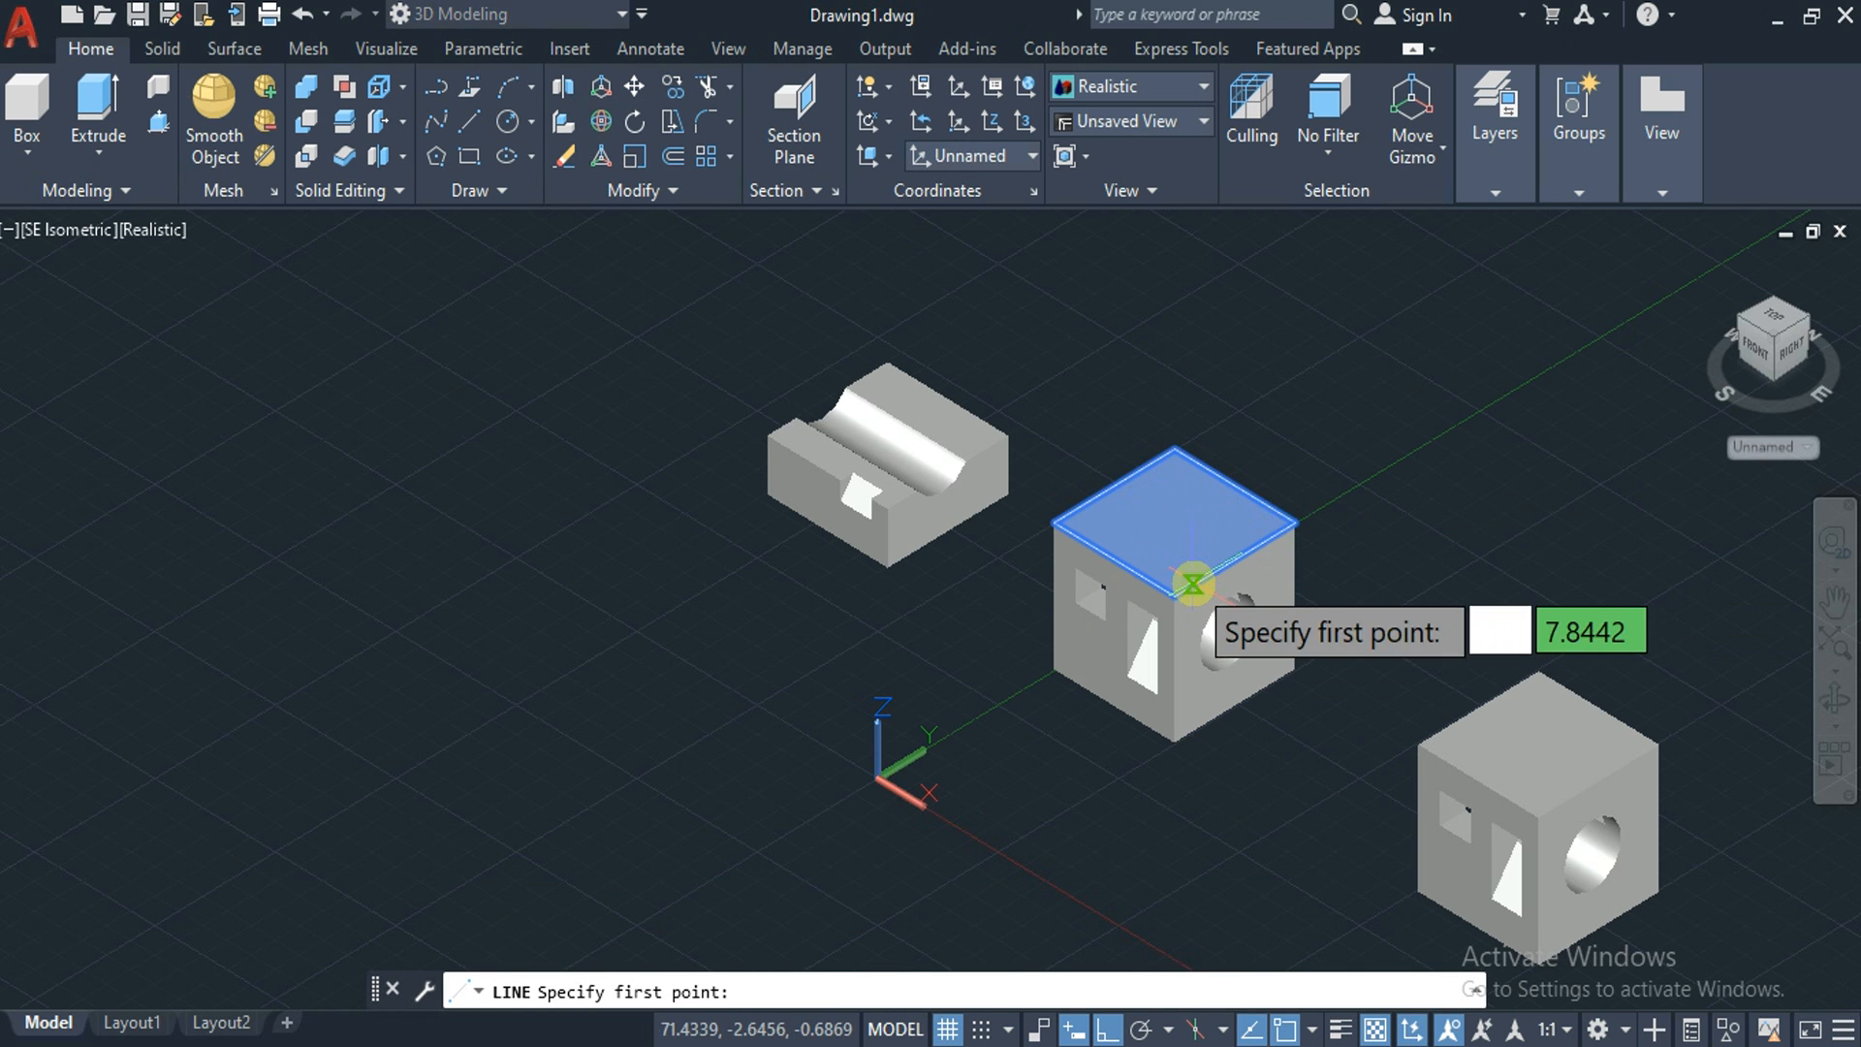
pyautogui.click(1193, 585)
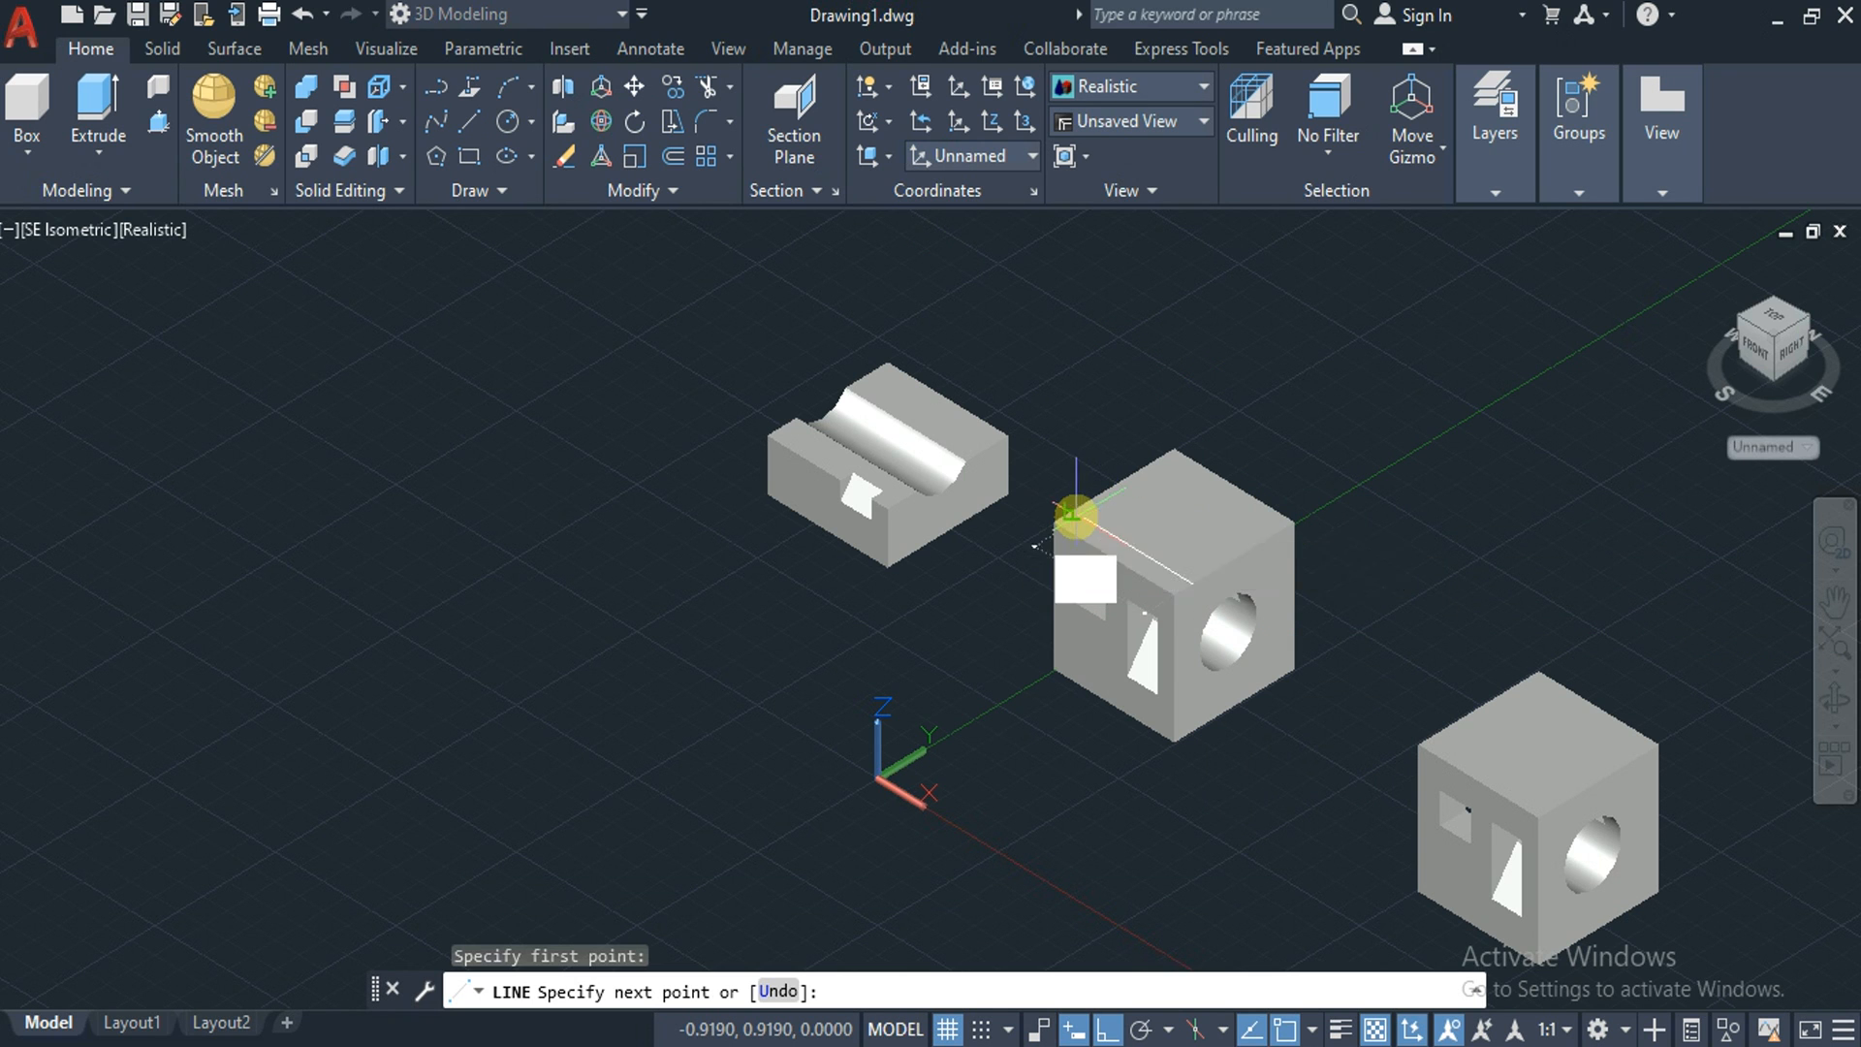
pyautogui.press('Escape')
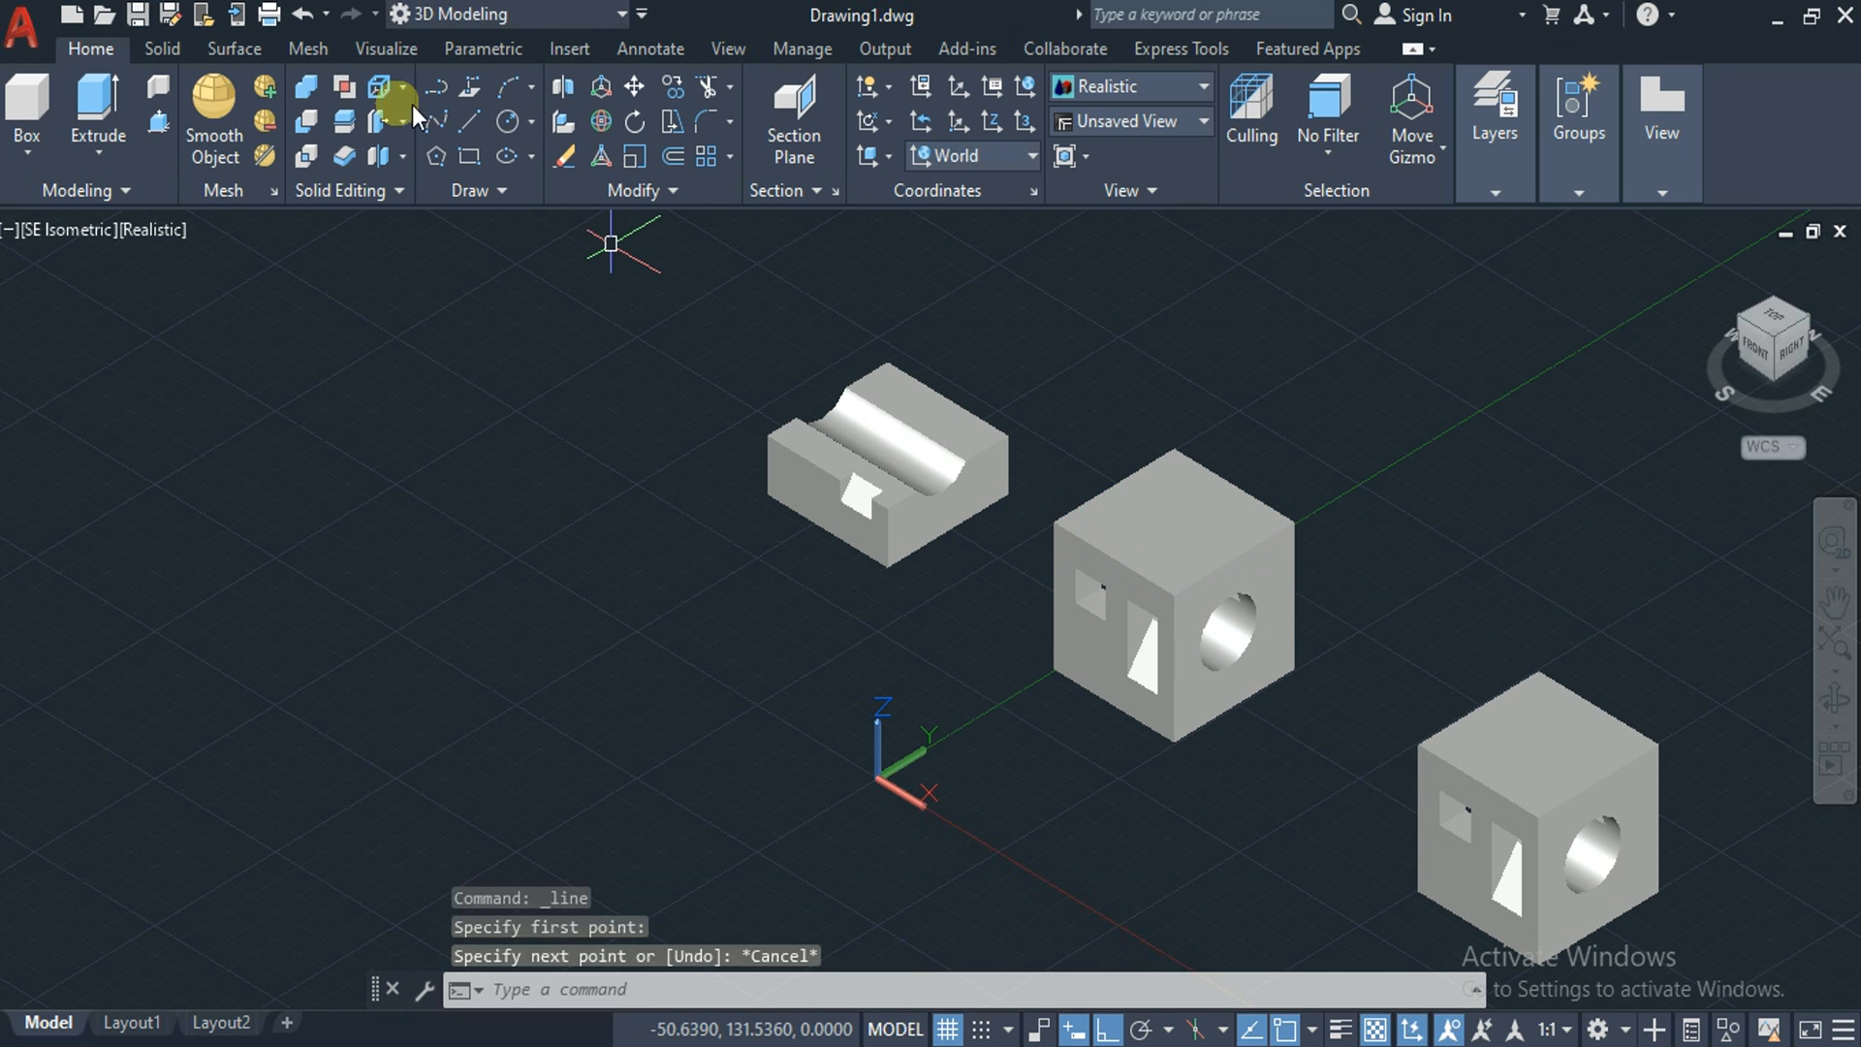
pyautogui.click(451, 118)
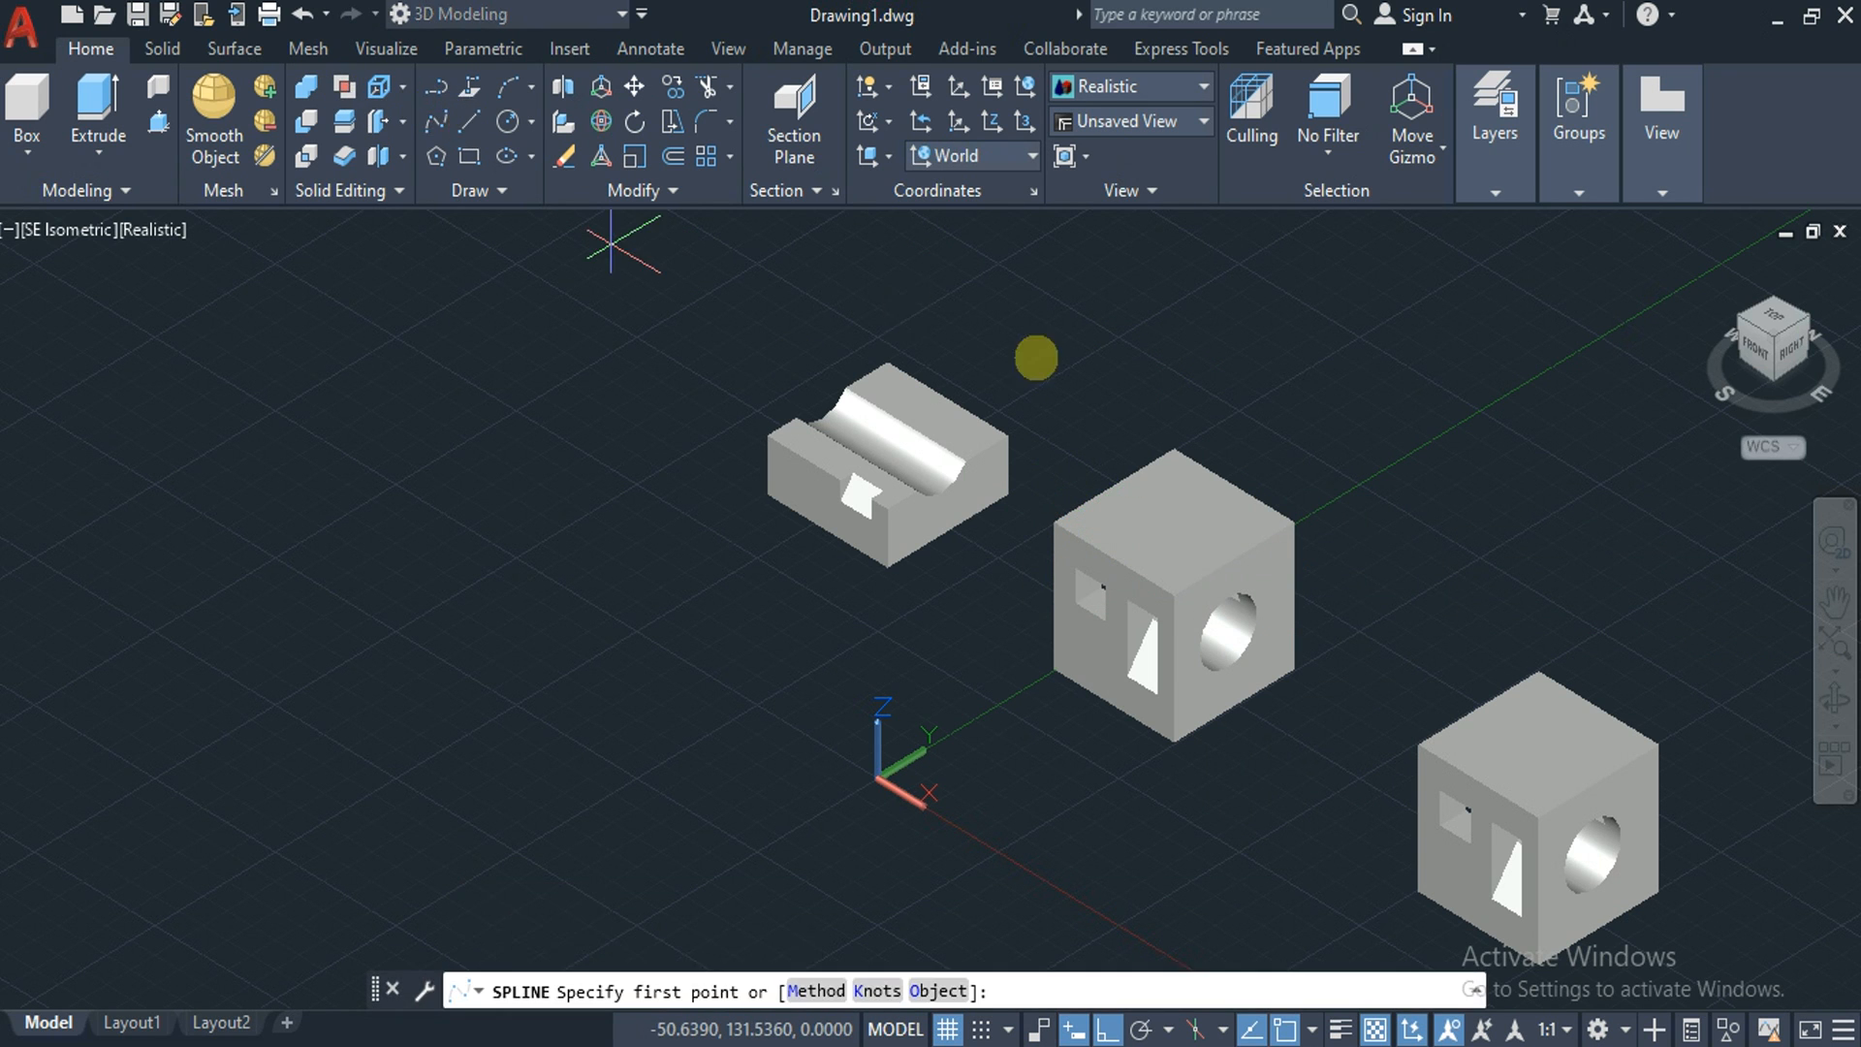
pyautogui.press('Escape')
# Draw a line across the middle cube's top face, parallel to the X axis and close to the face with the square openings
pyautogui.write('l*')
pyautogui.press('Return')
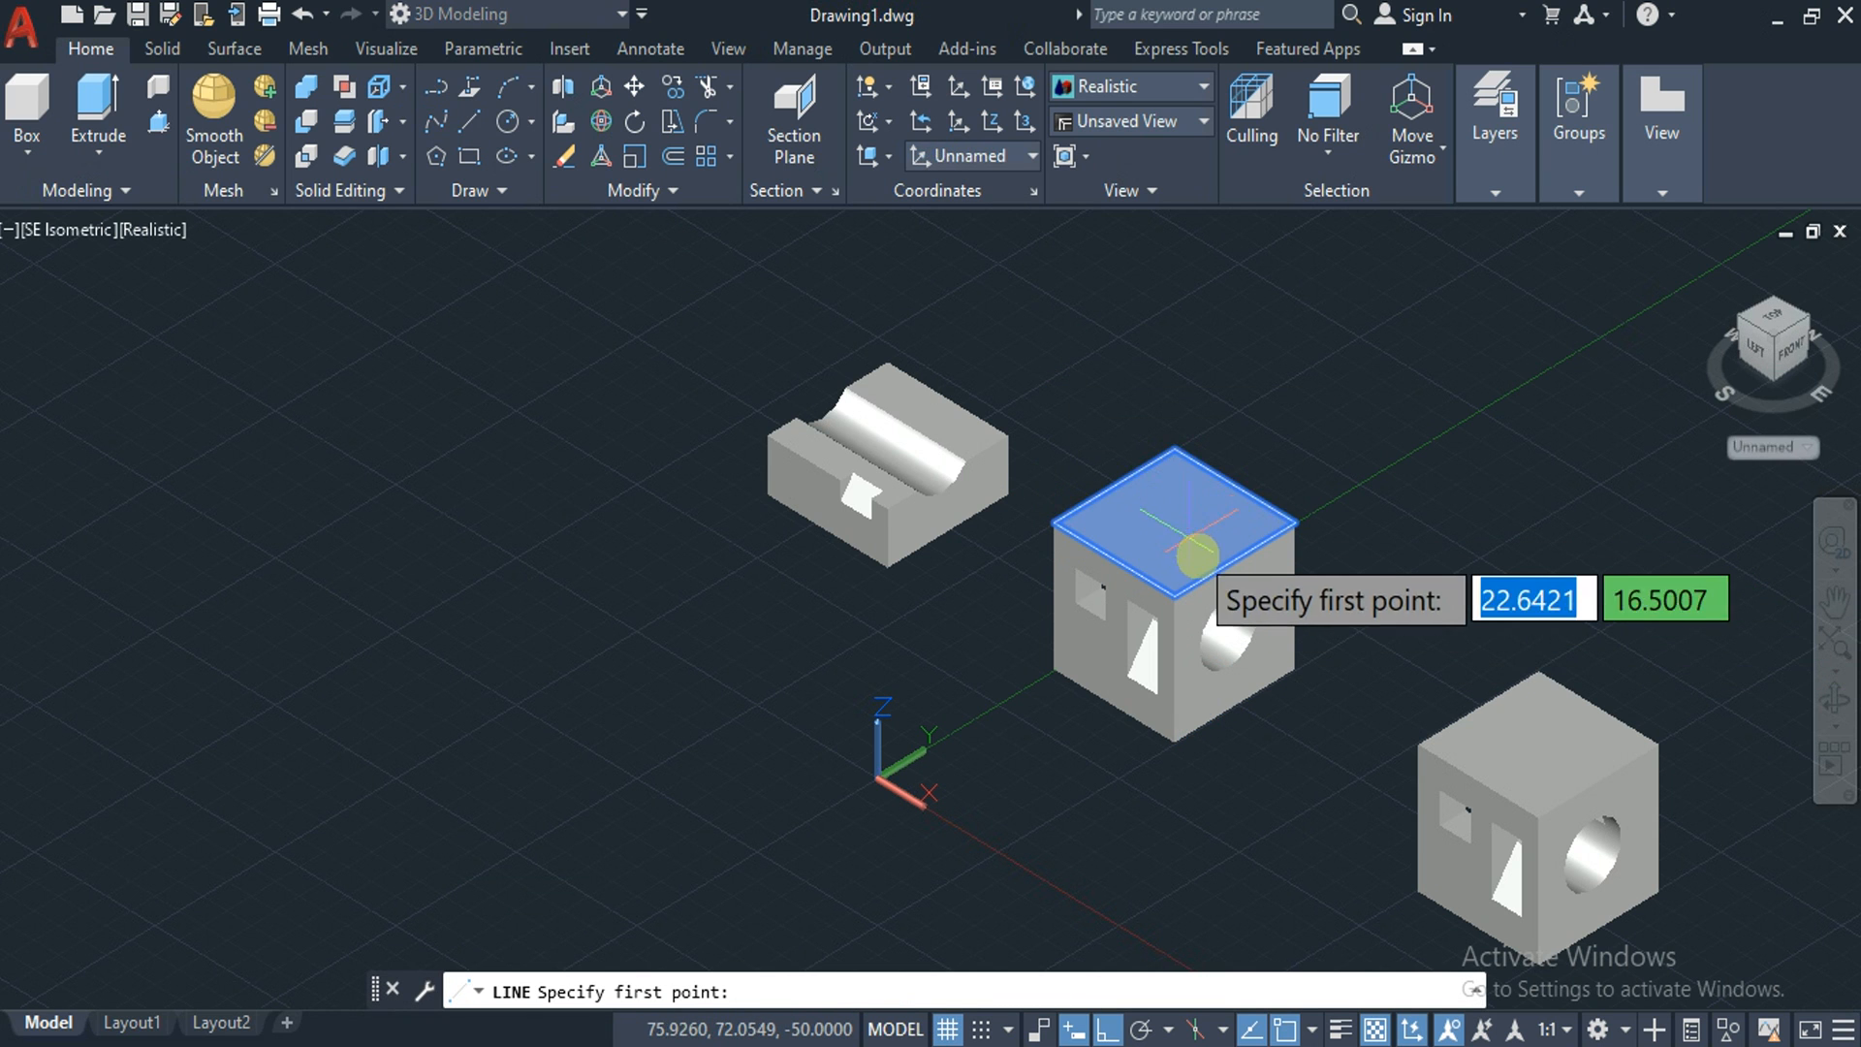
pyautogui.click(1198, 570)
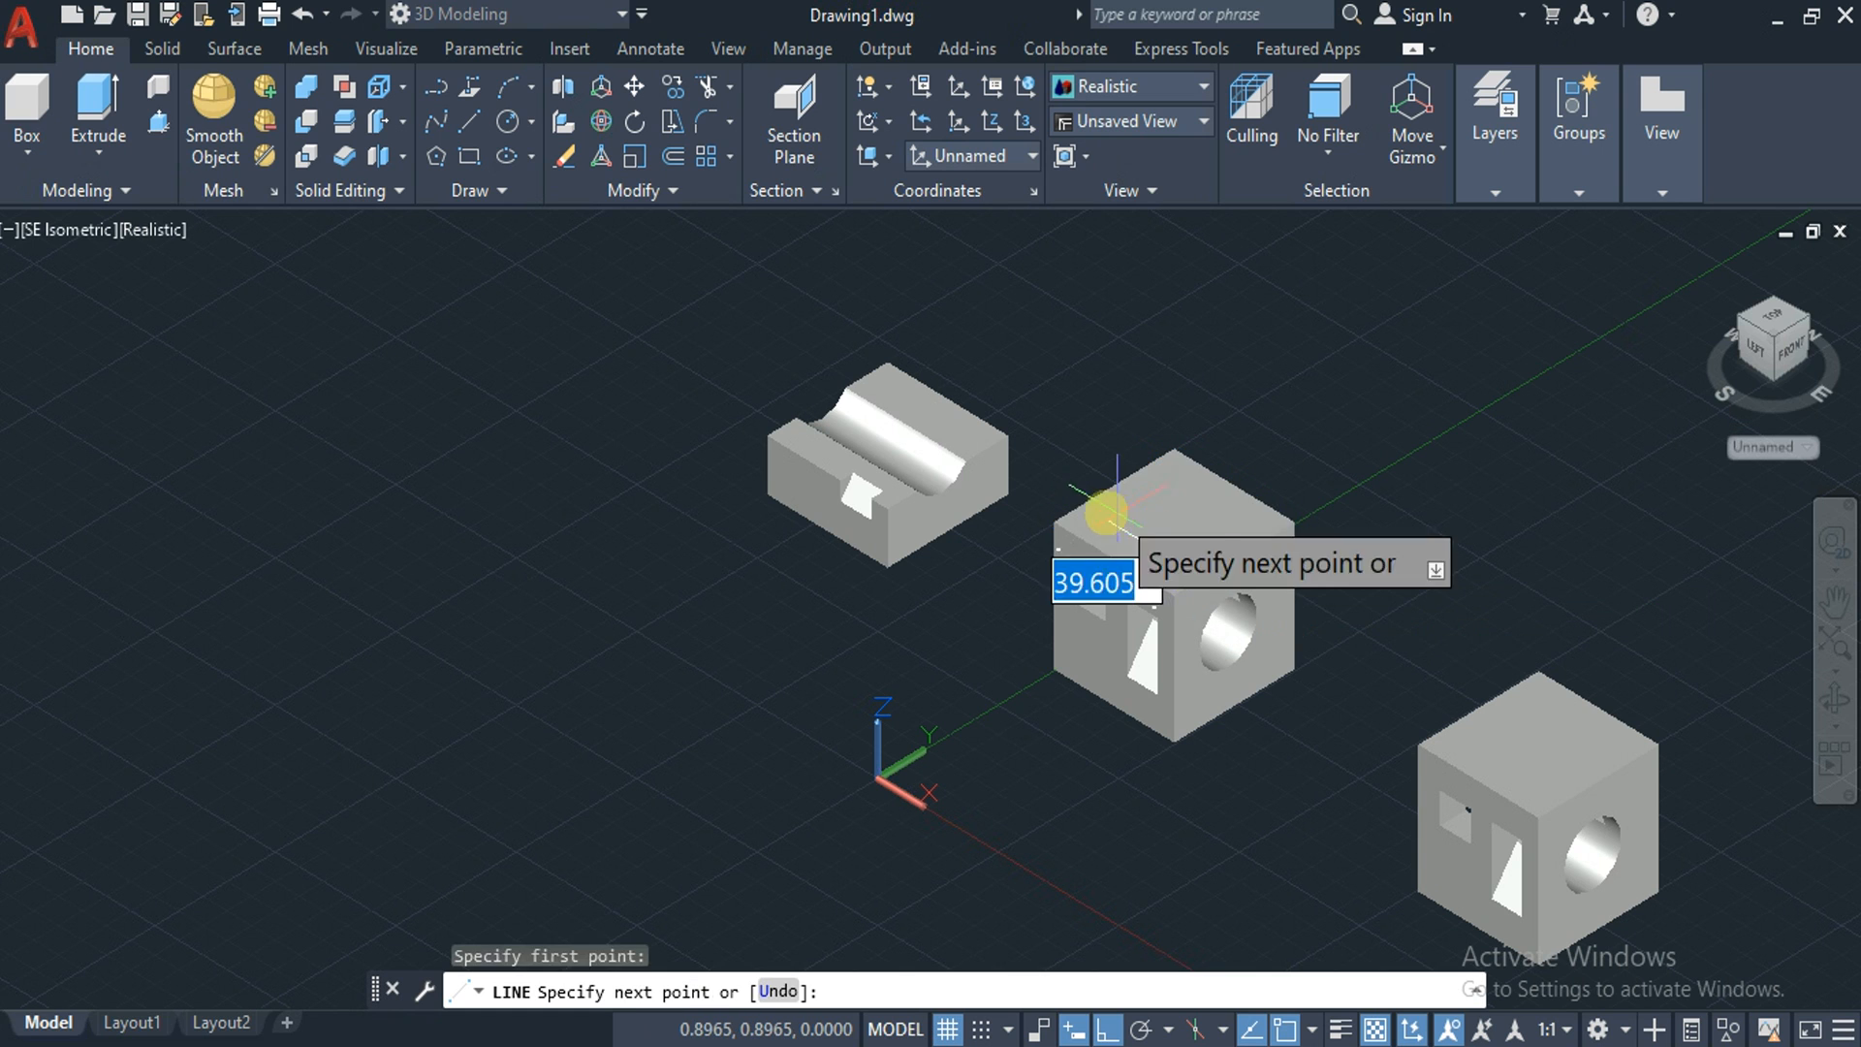
pyautogui.click(1087, 504)
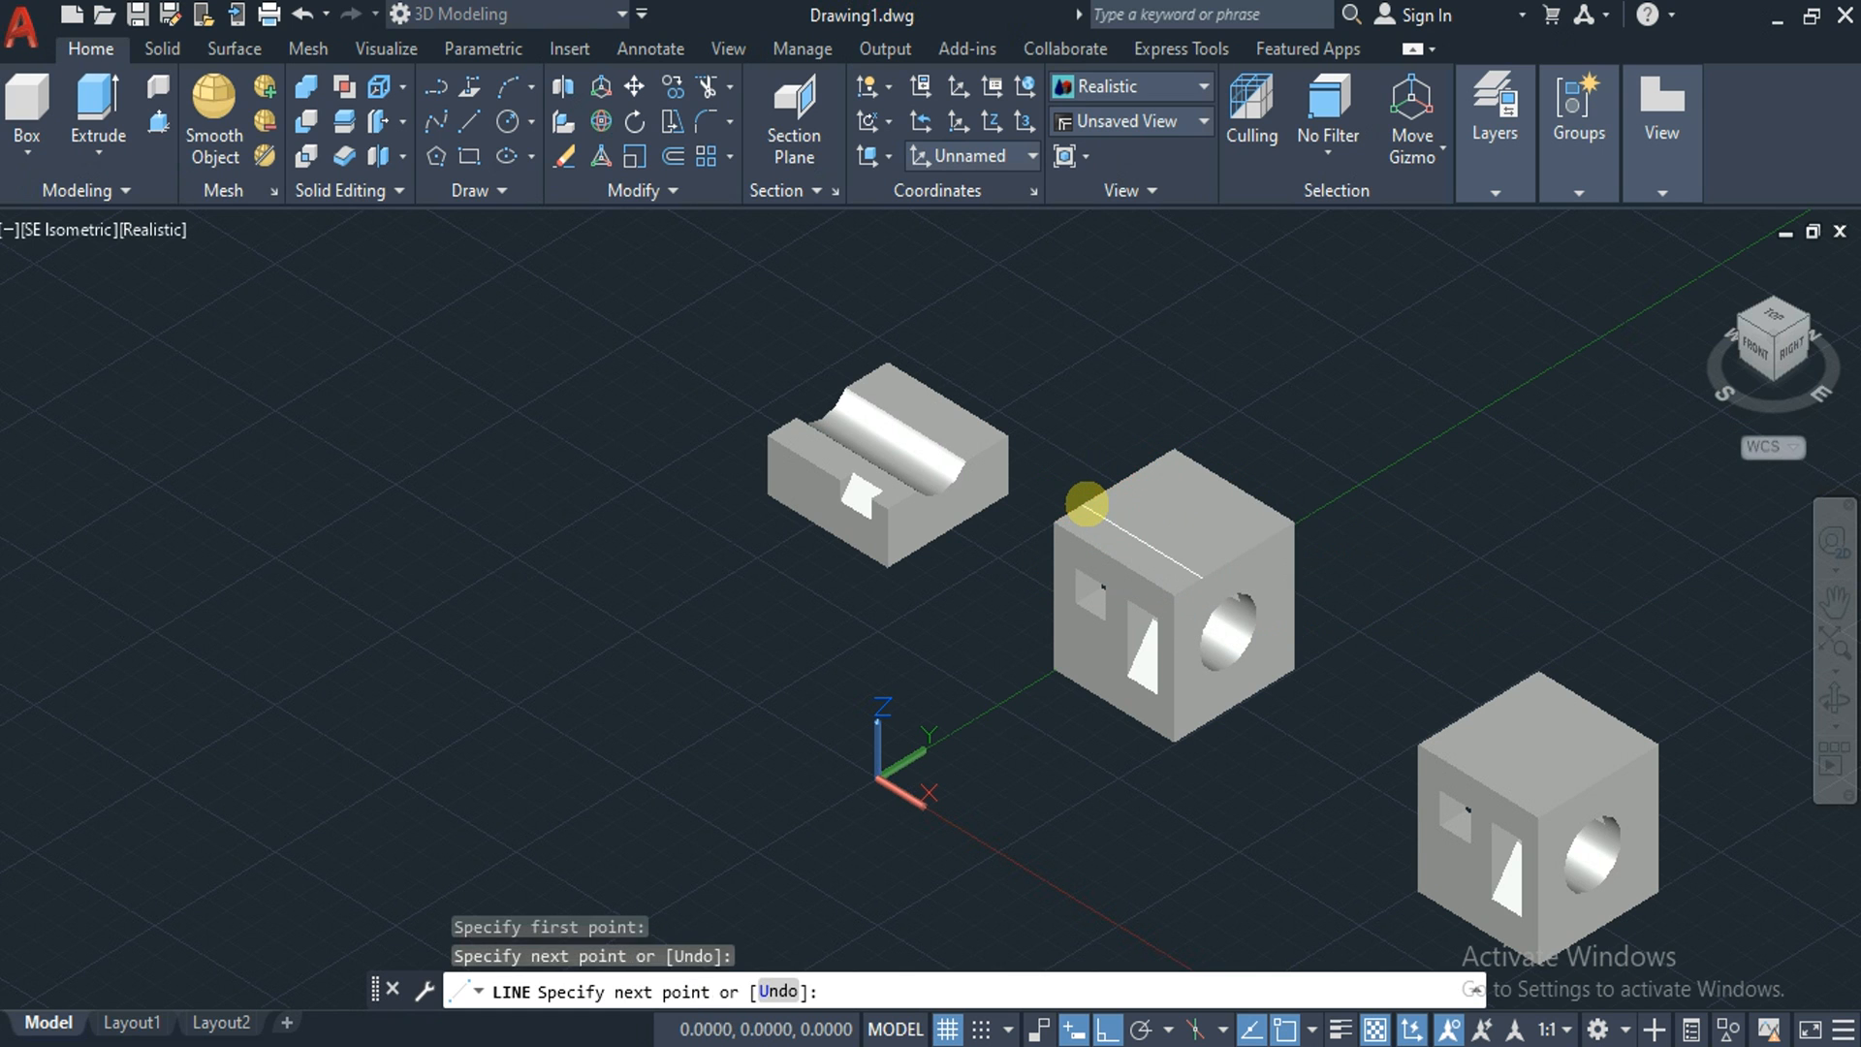
pyautogui.press('Escape')
pyautogui.write('Slice')
pyautogui.press('Return')
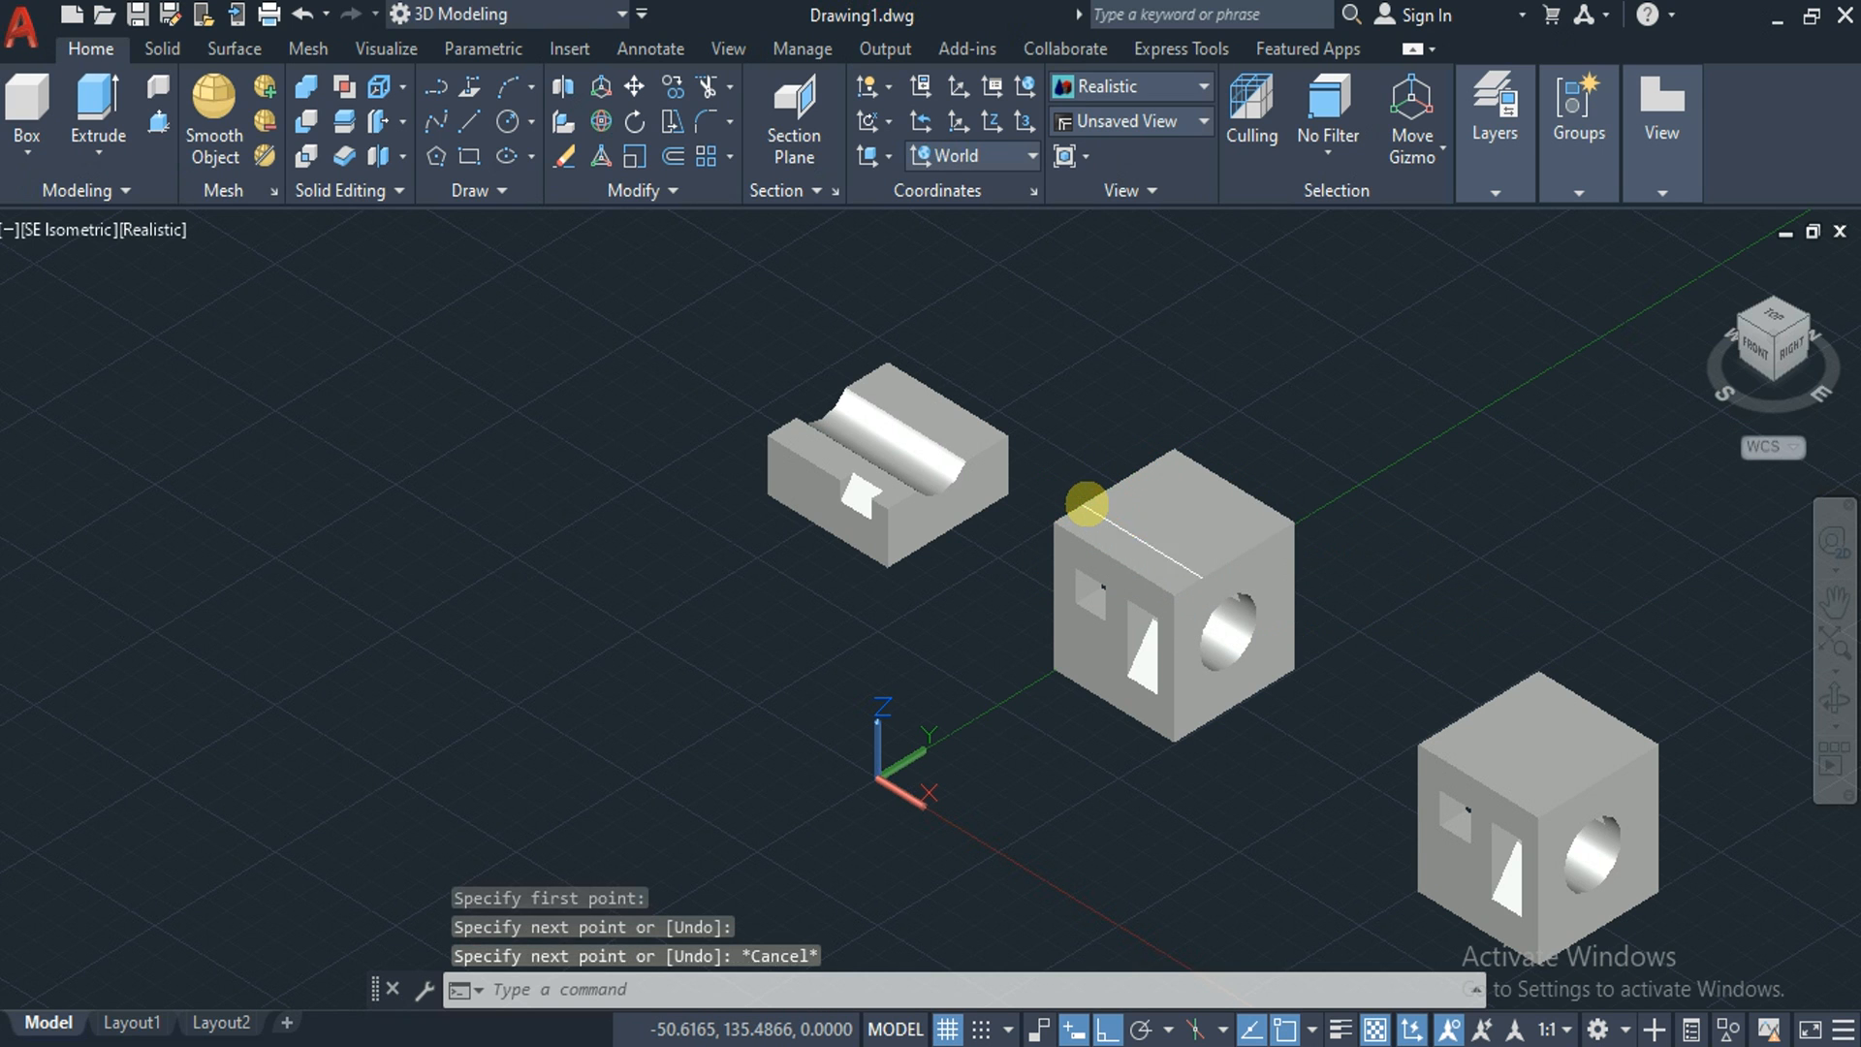
pyautogui.click(1263, 547)
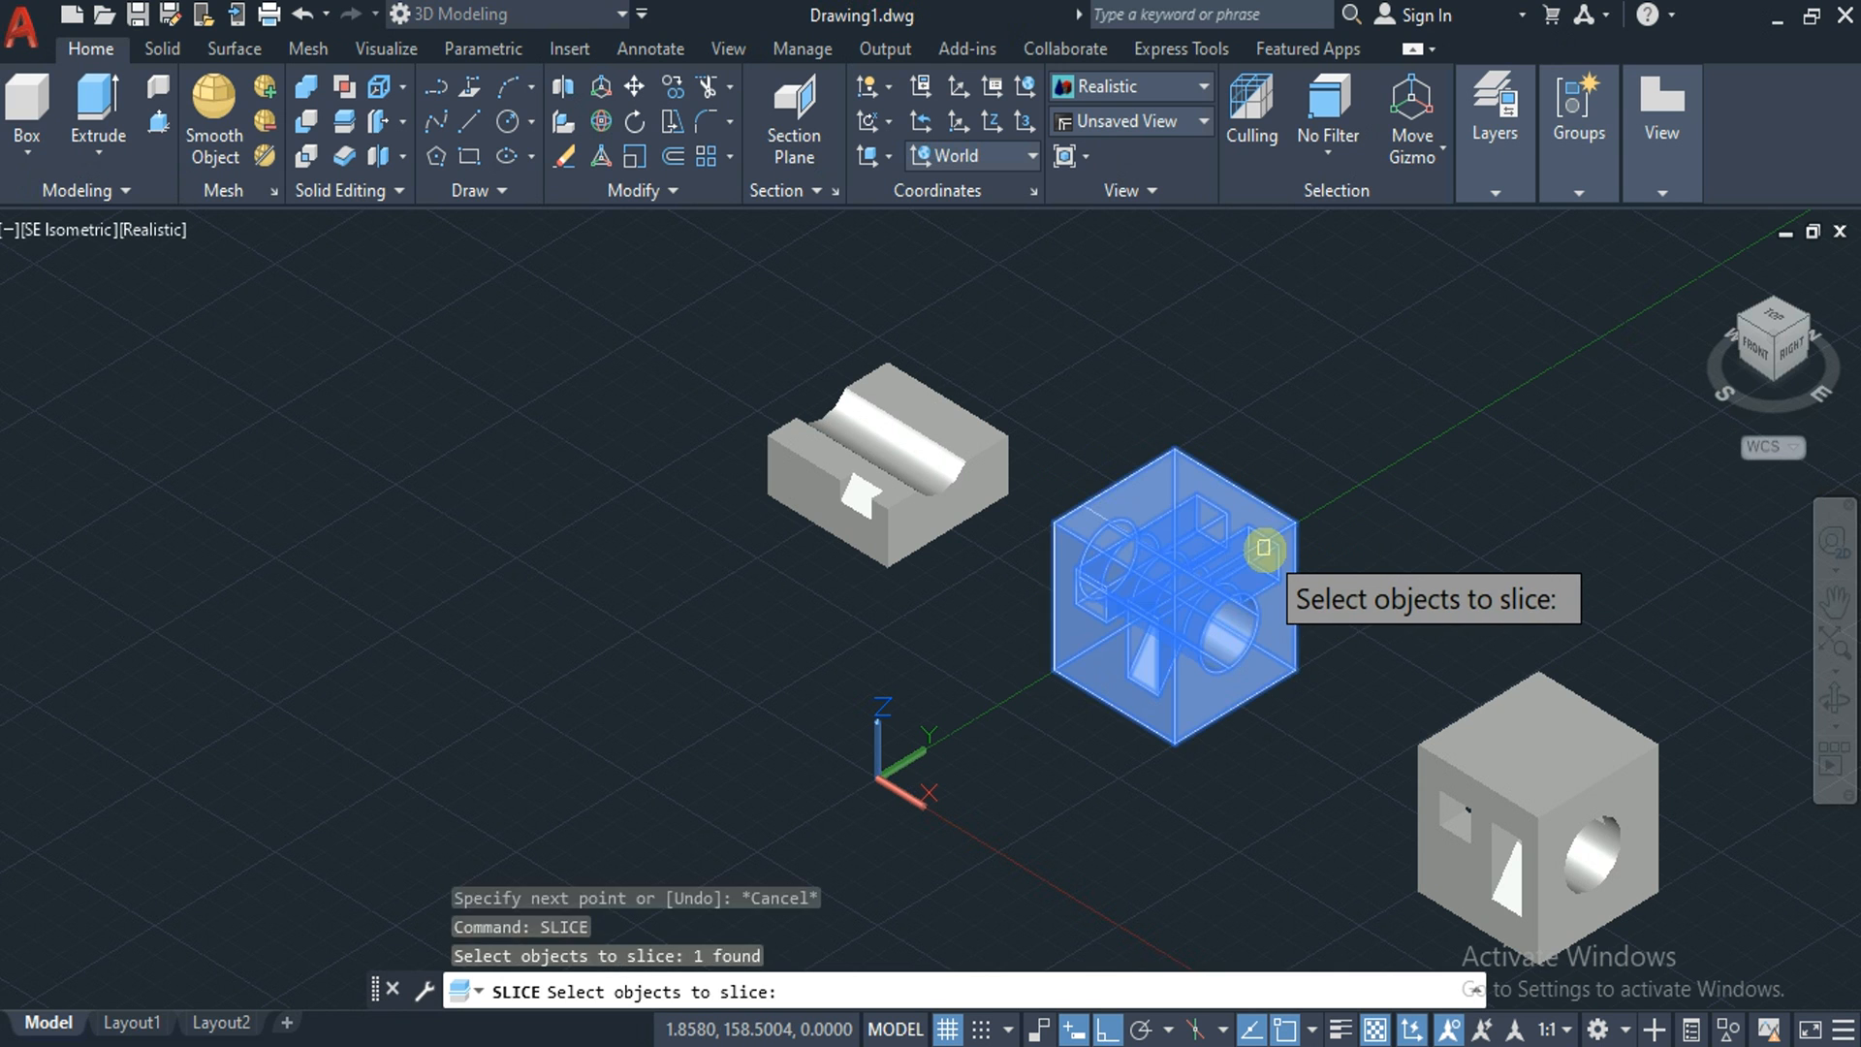
pyautogui.press('Return')
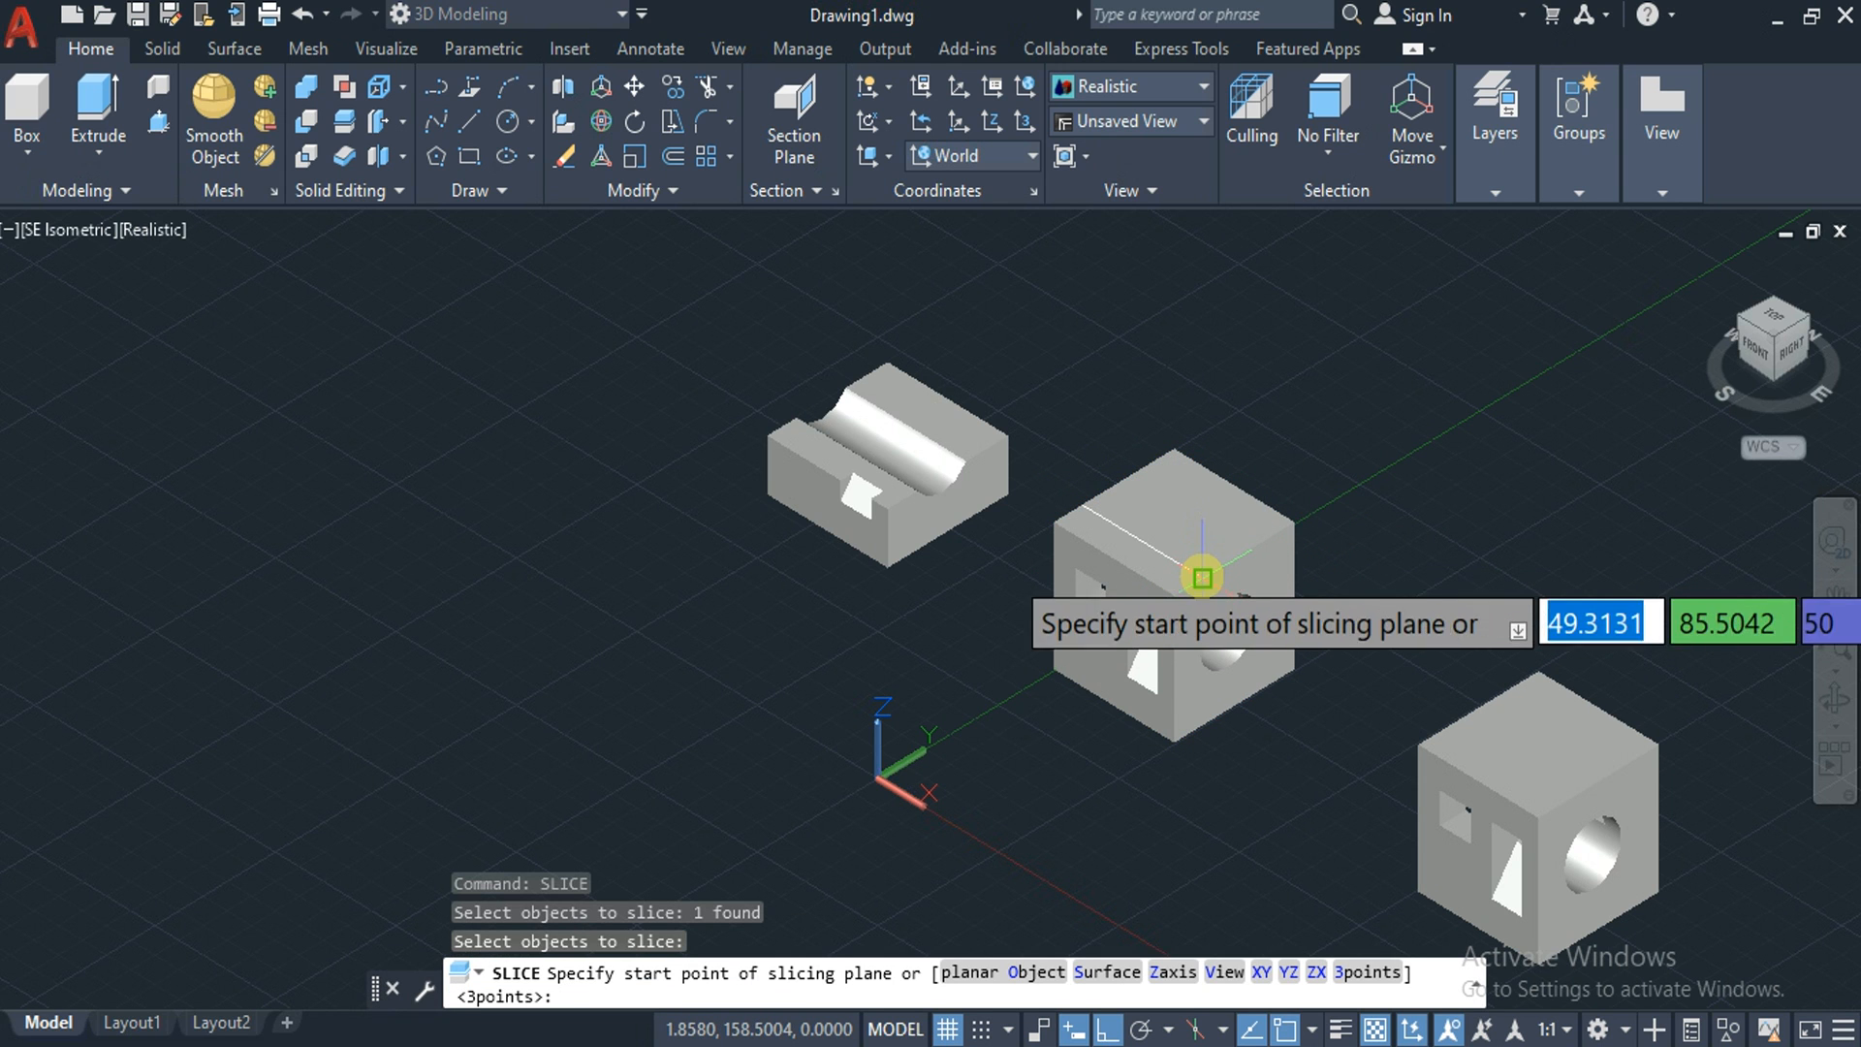
pyautogui.click(1201, 576)
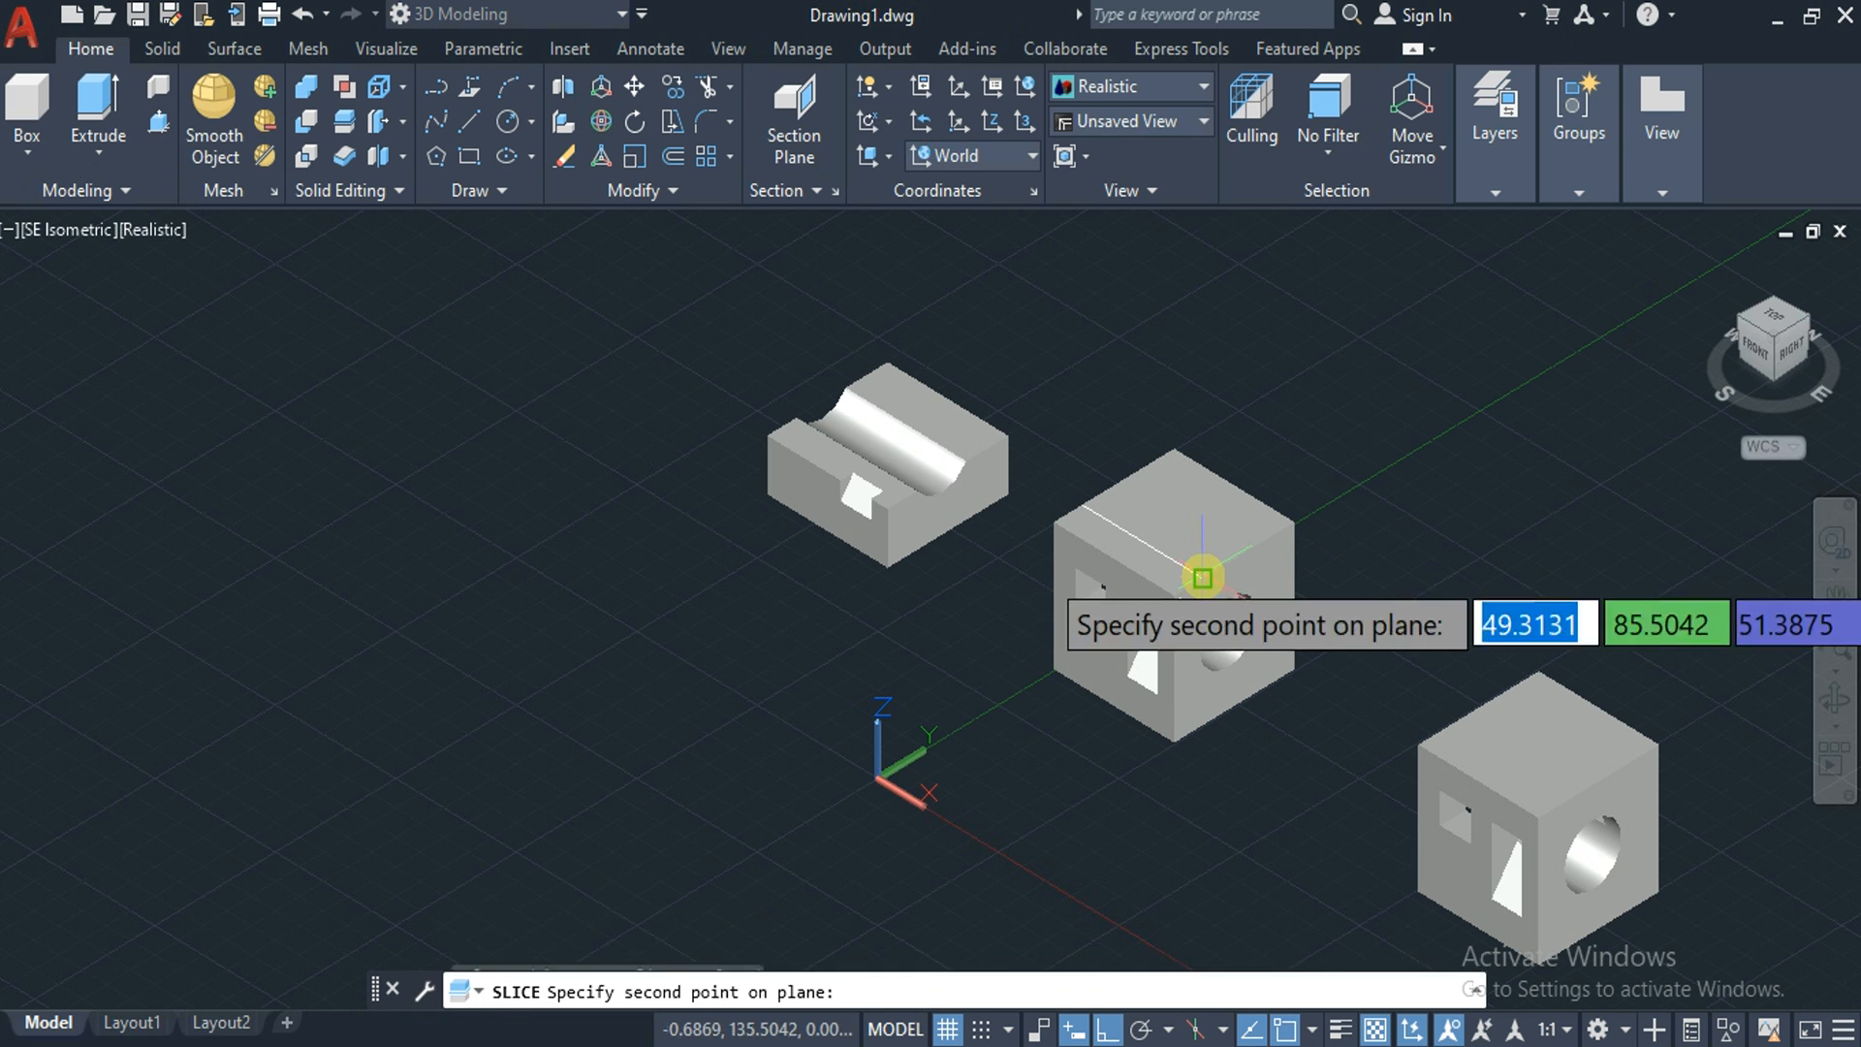
pyautogui.press('Escape')
# Slice the middle cube with a ZX plane through the drawn line's end on the top edge above the round hole, keeping the rear part
pyautogui.press('Return')
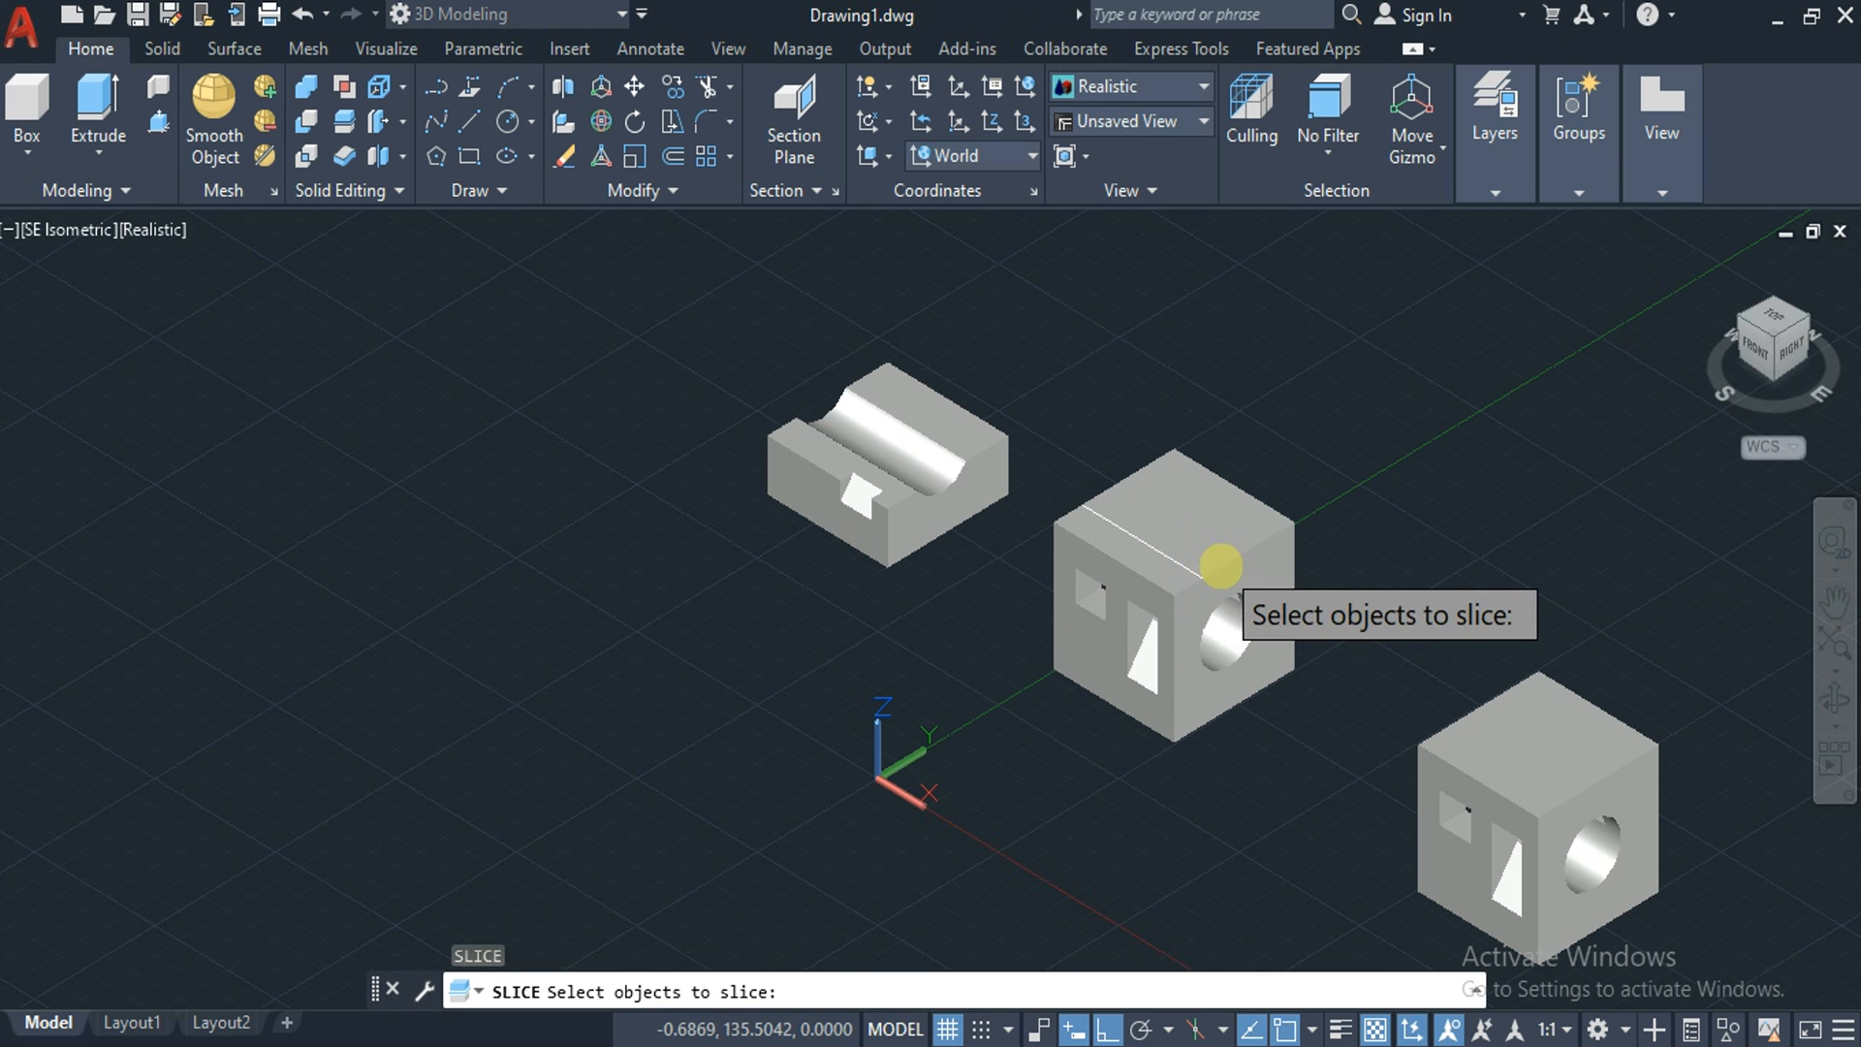
pyautogui.click(1219, 563)
pyautogui.press('Return')
pyautogui.press('Down')
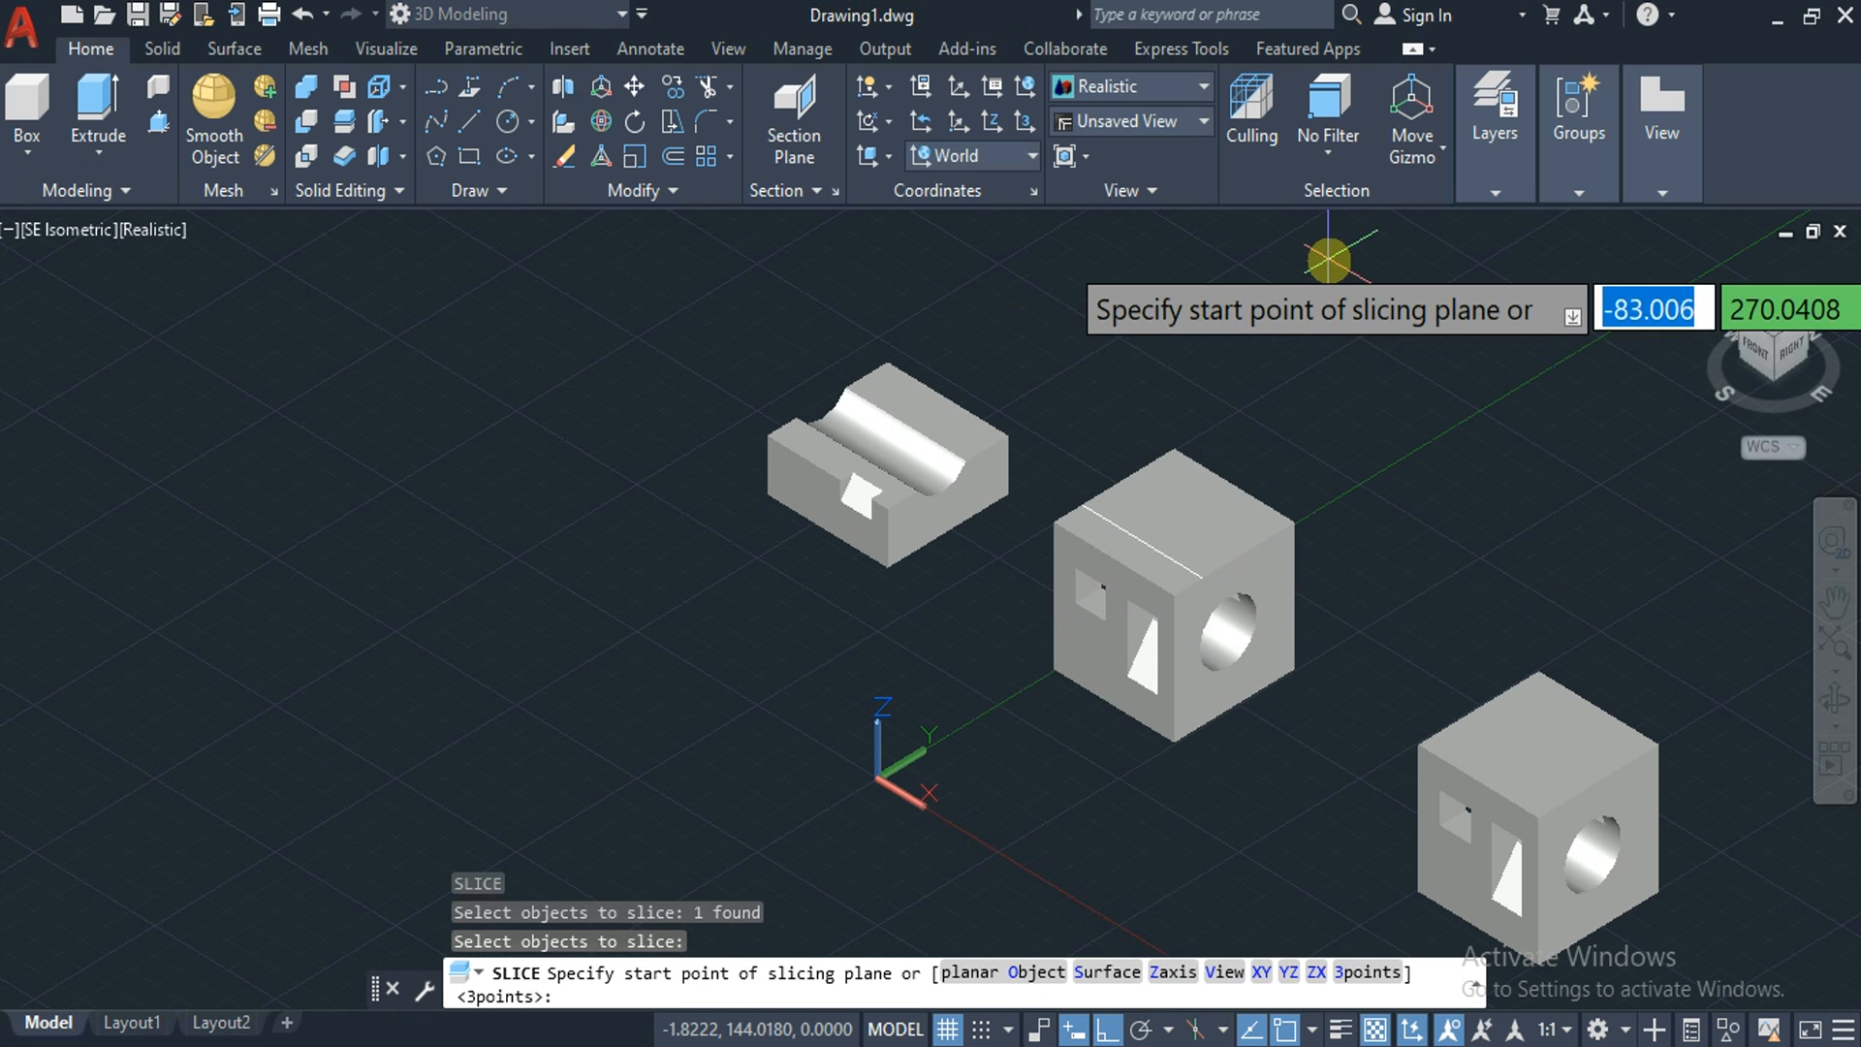
pyautogui.press('Down')
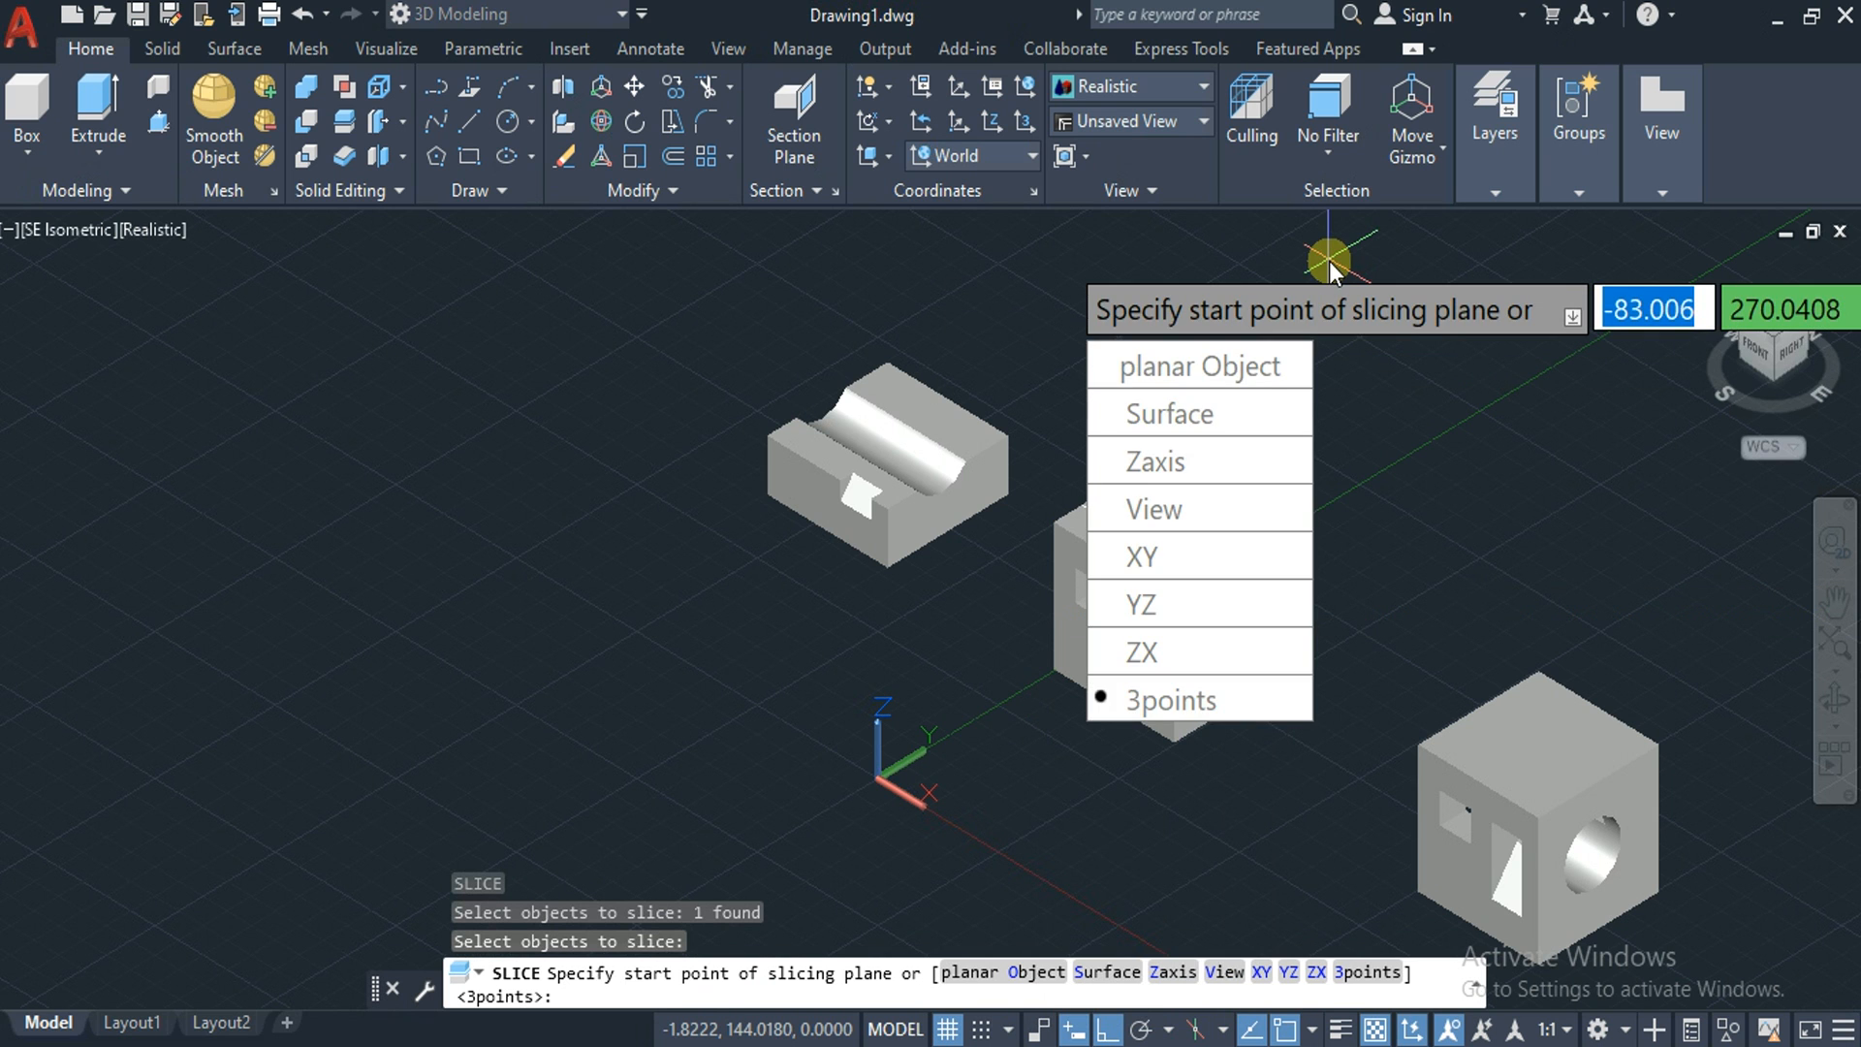
pyautogui.click(1159, 659)
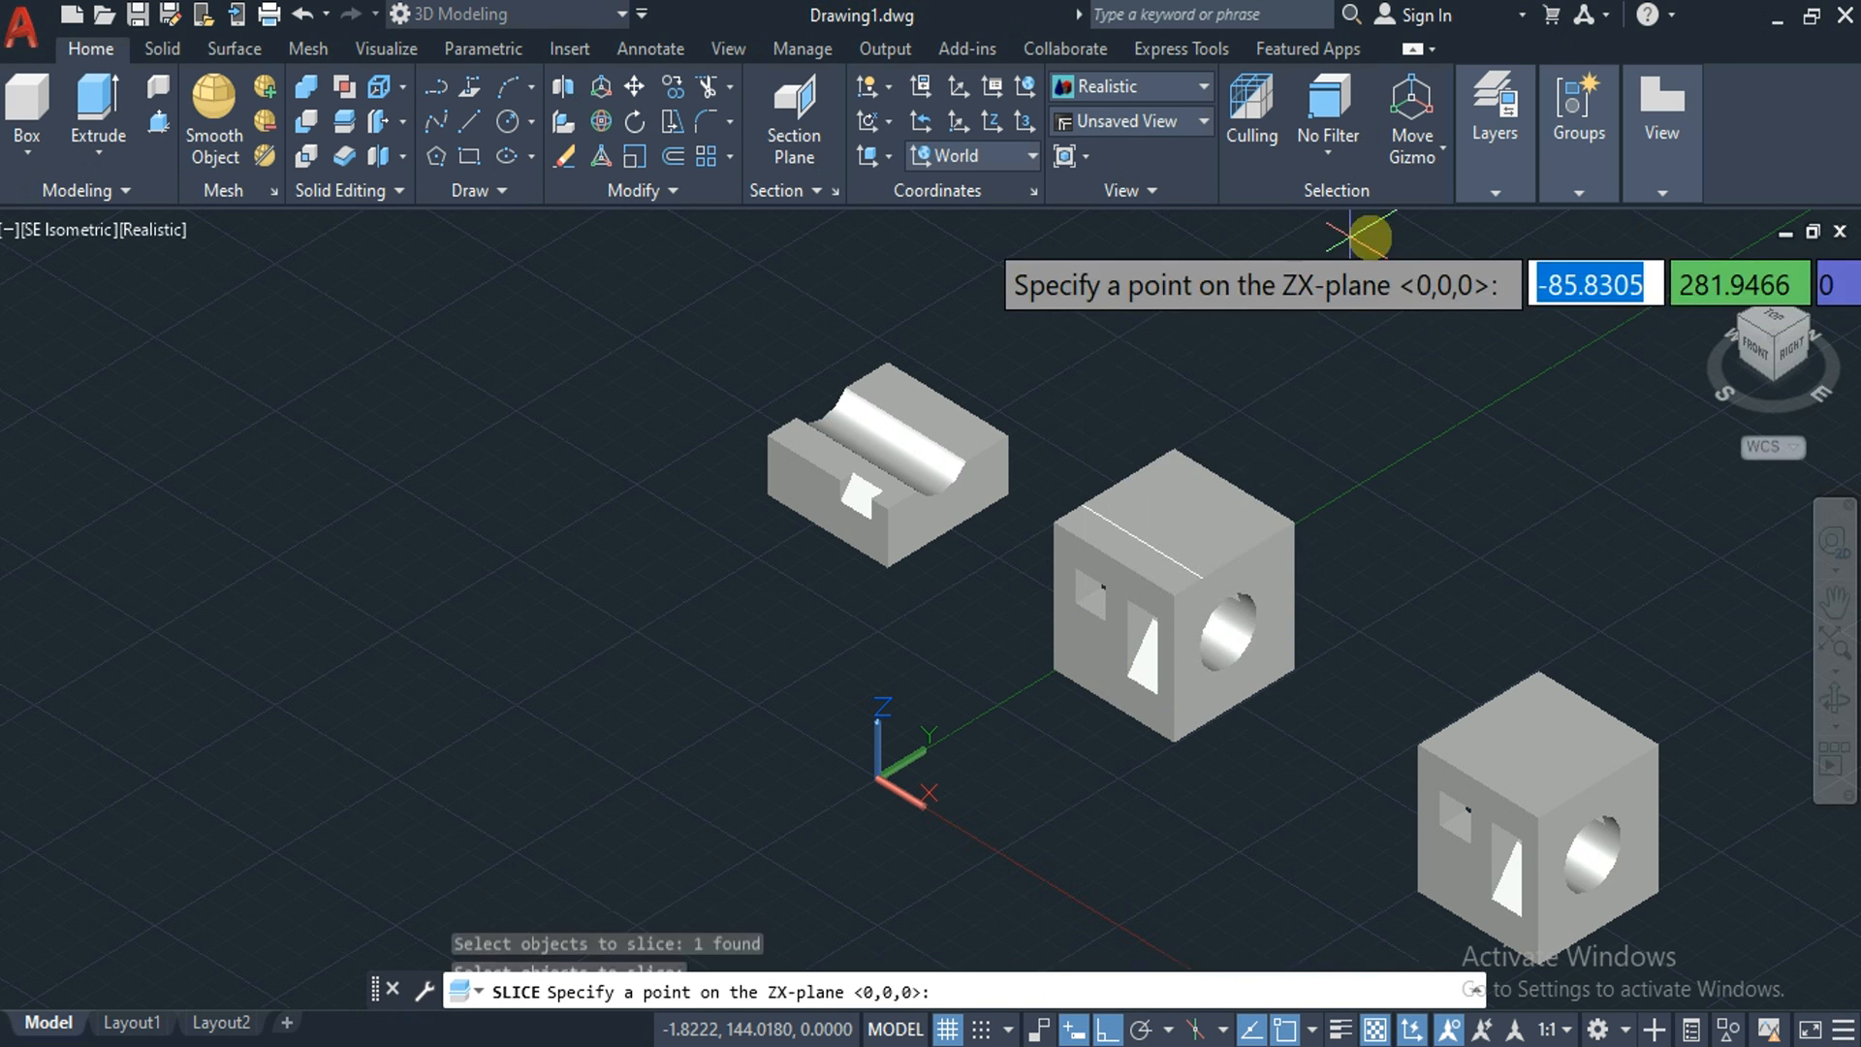
pyautogui.click(1202, 579)
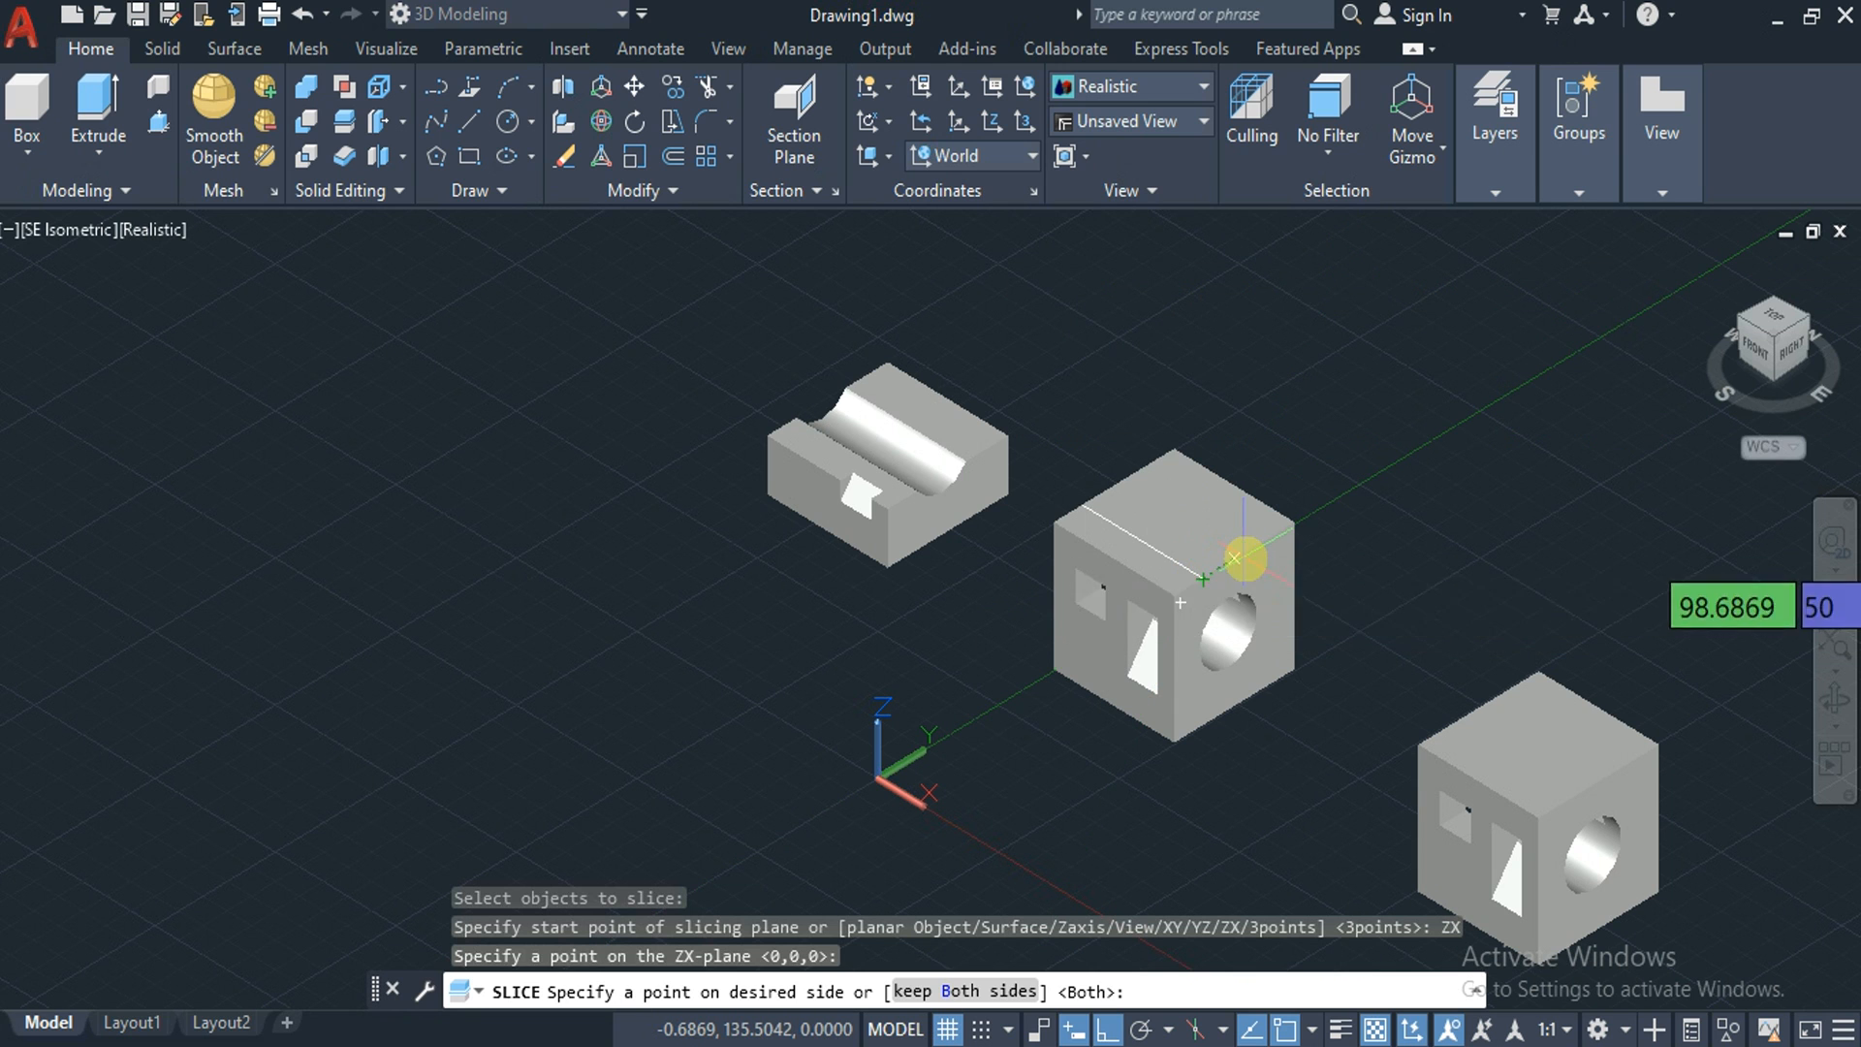
pyautogui.click(1247, 560)
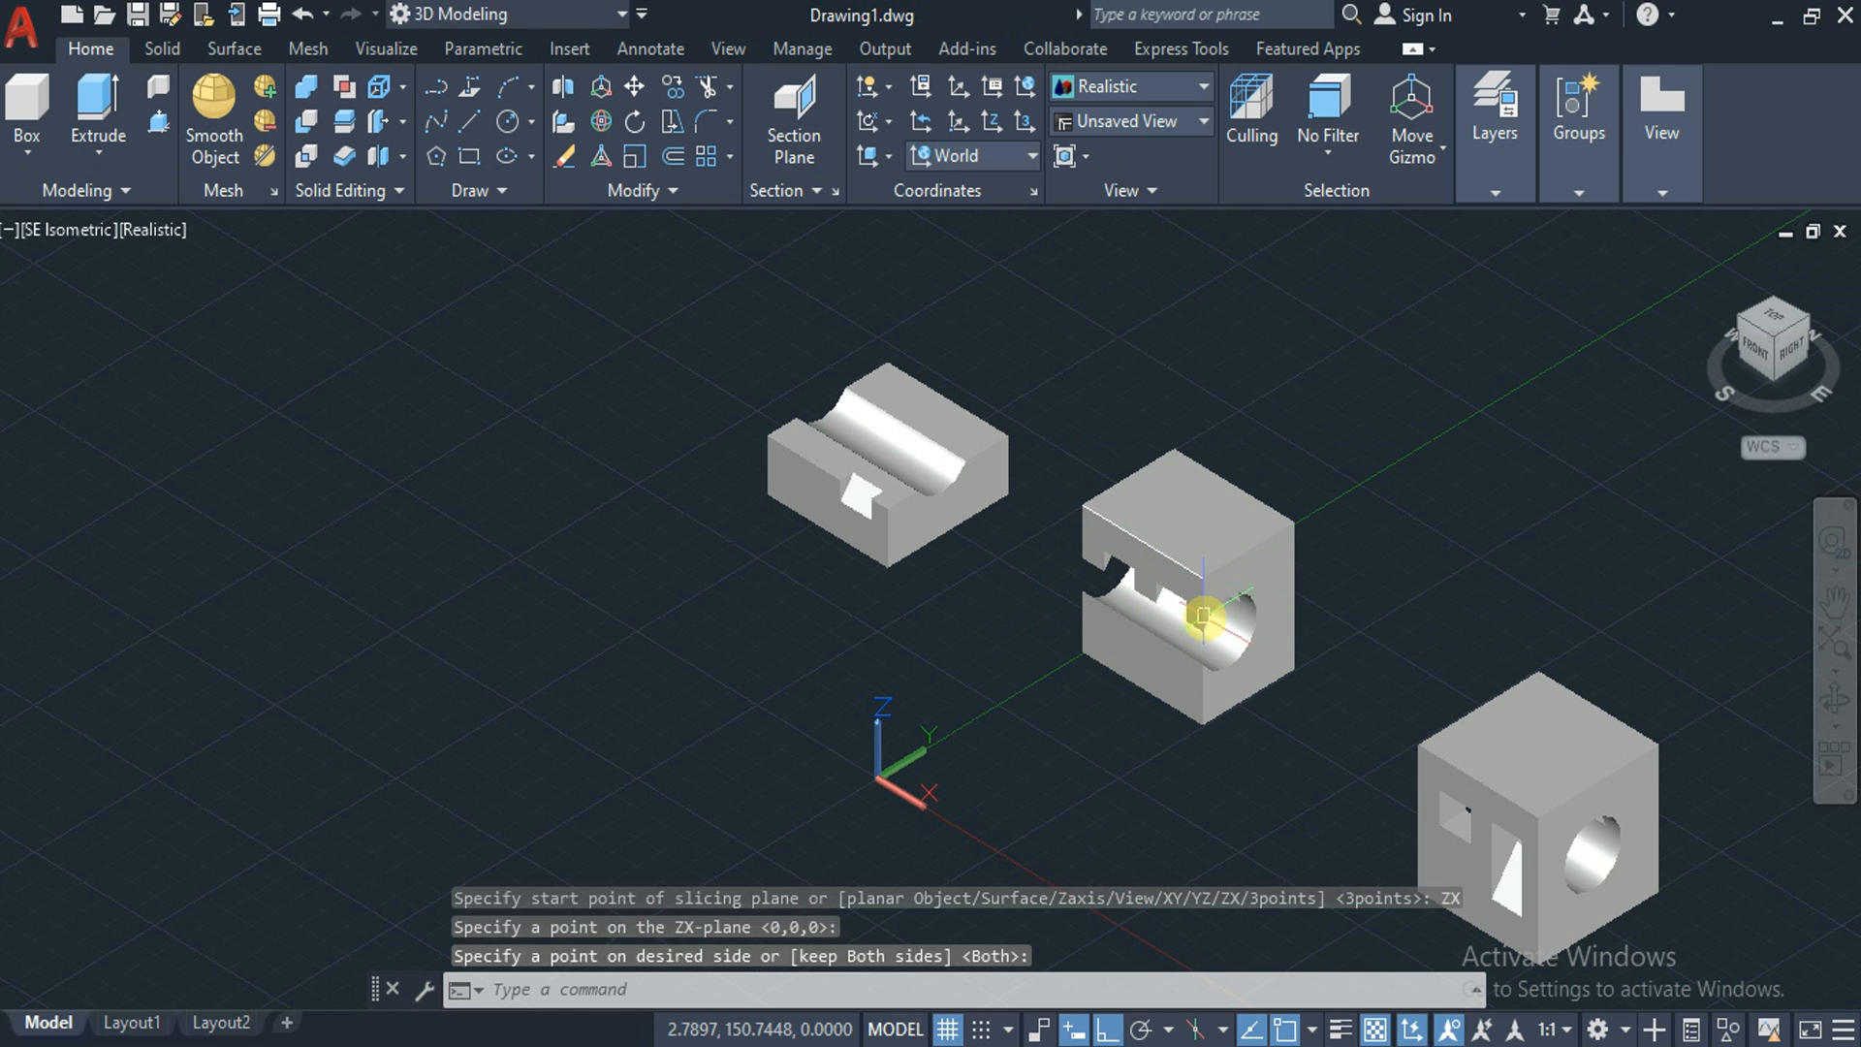
# Try slicing the remaining whole cube with a YZ plane through its front top edge's midpoint, keeping the part nearer the middle cube, and undo it
pyautogui.click(1832, 606)
pyautogui.moveTo(1599, 860); pyautogui.dragTo(1273, 659)
pyautogui.press('Escape')
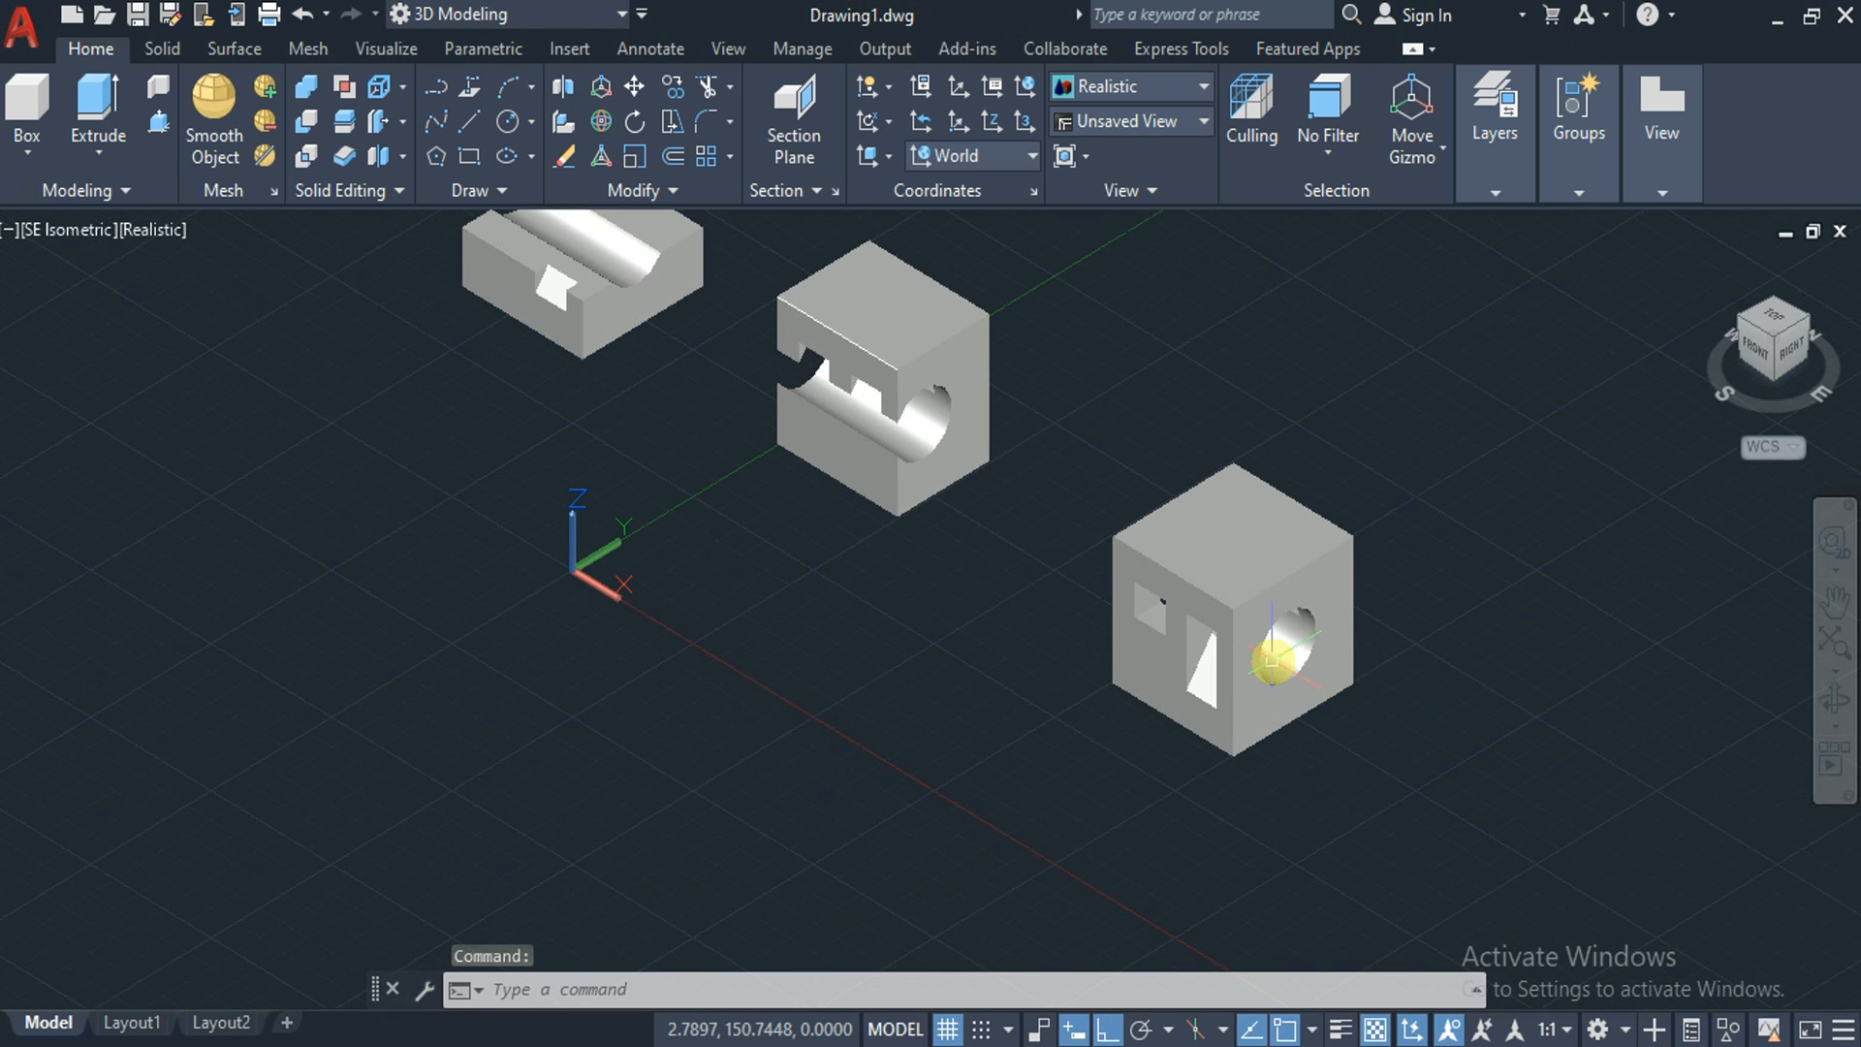
pyautogui.moveTo(1272, 662)
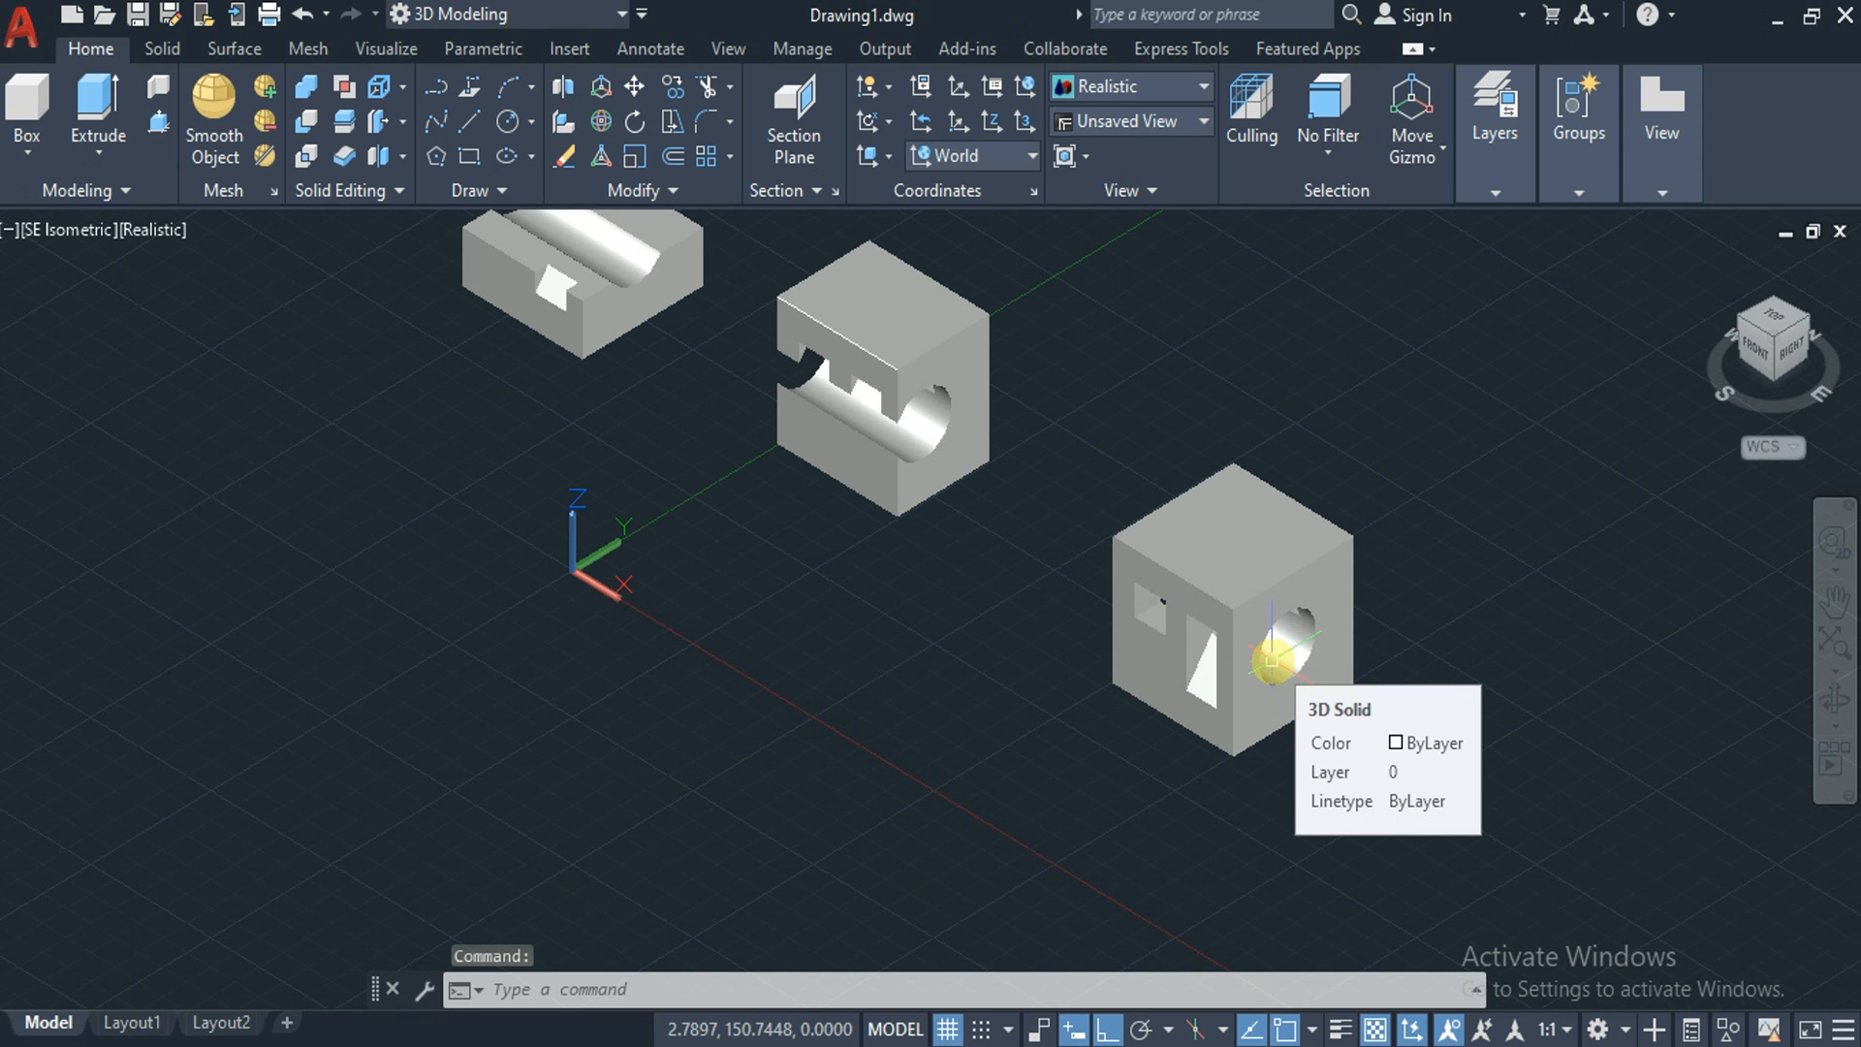
pyautogui.write('slice')
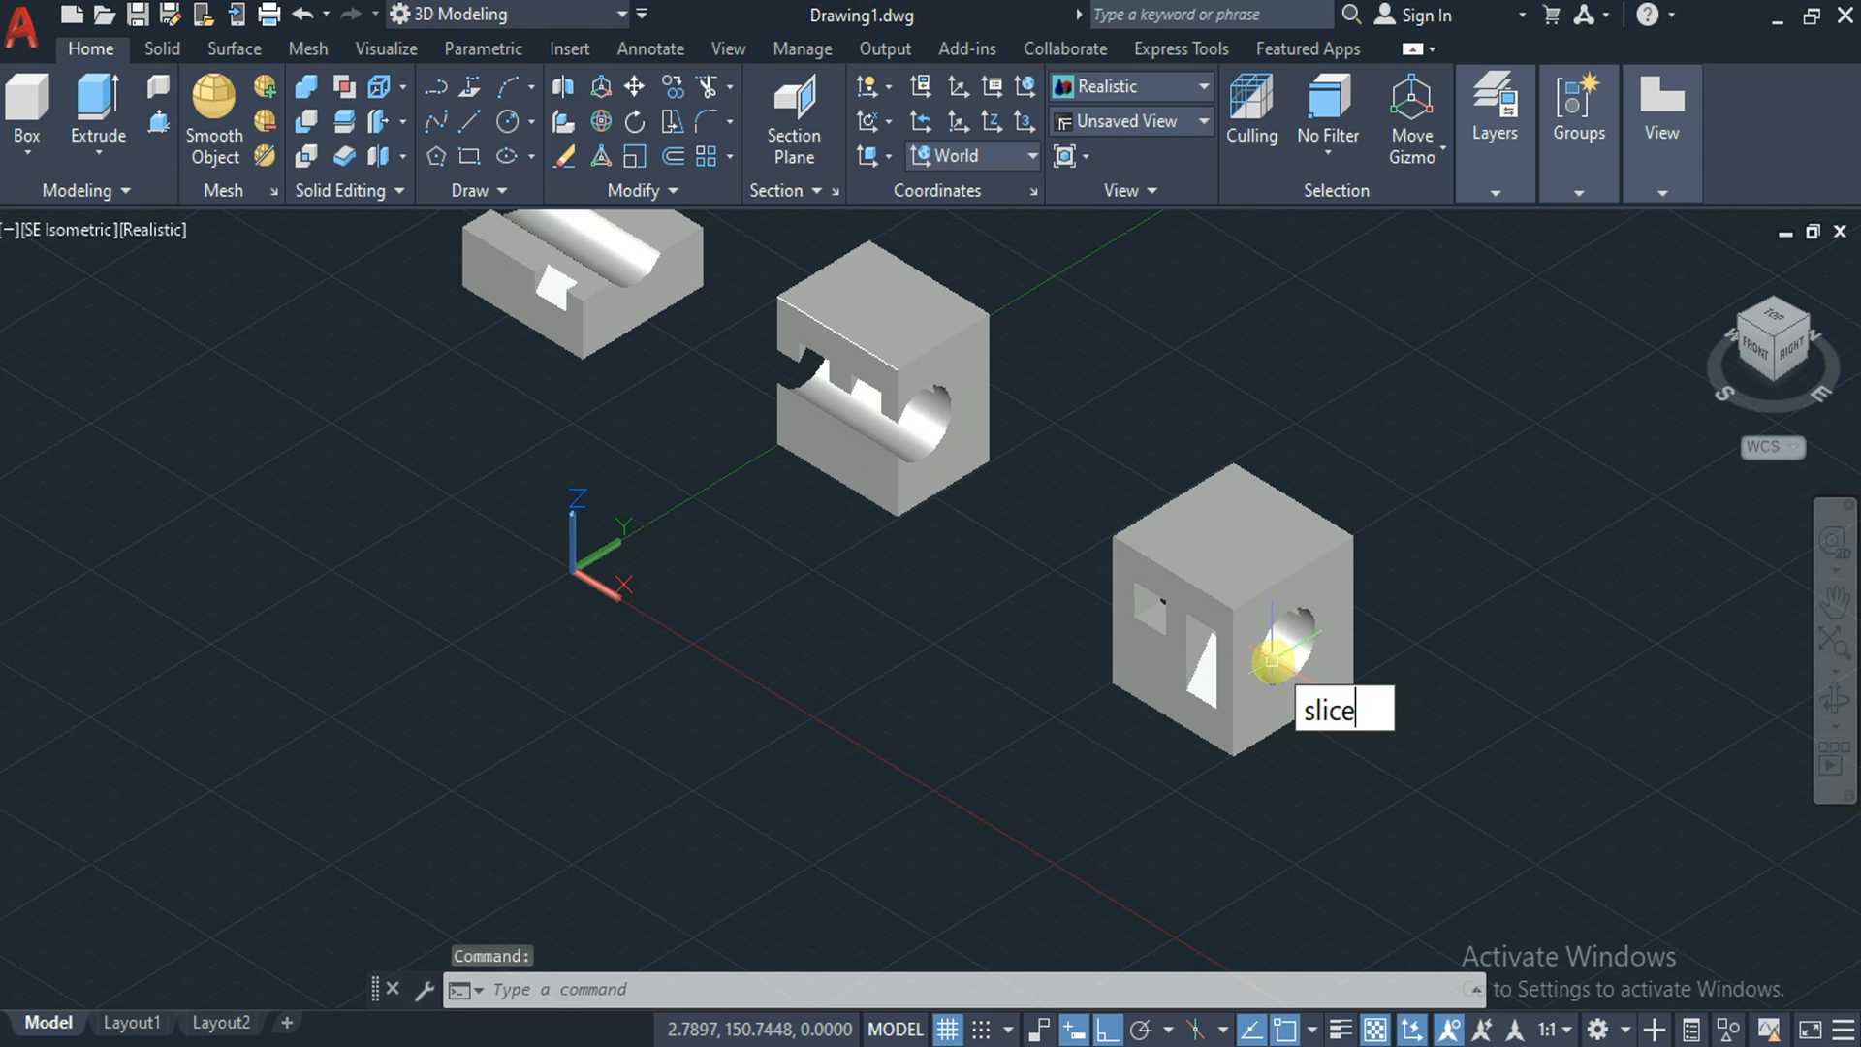
pyautogui.press('Return')
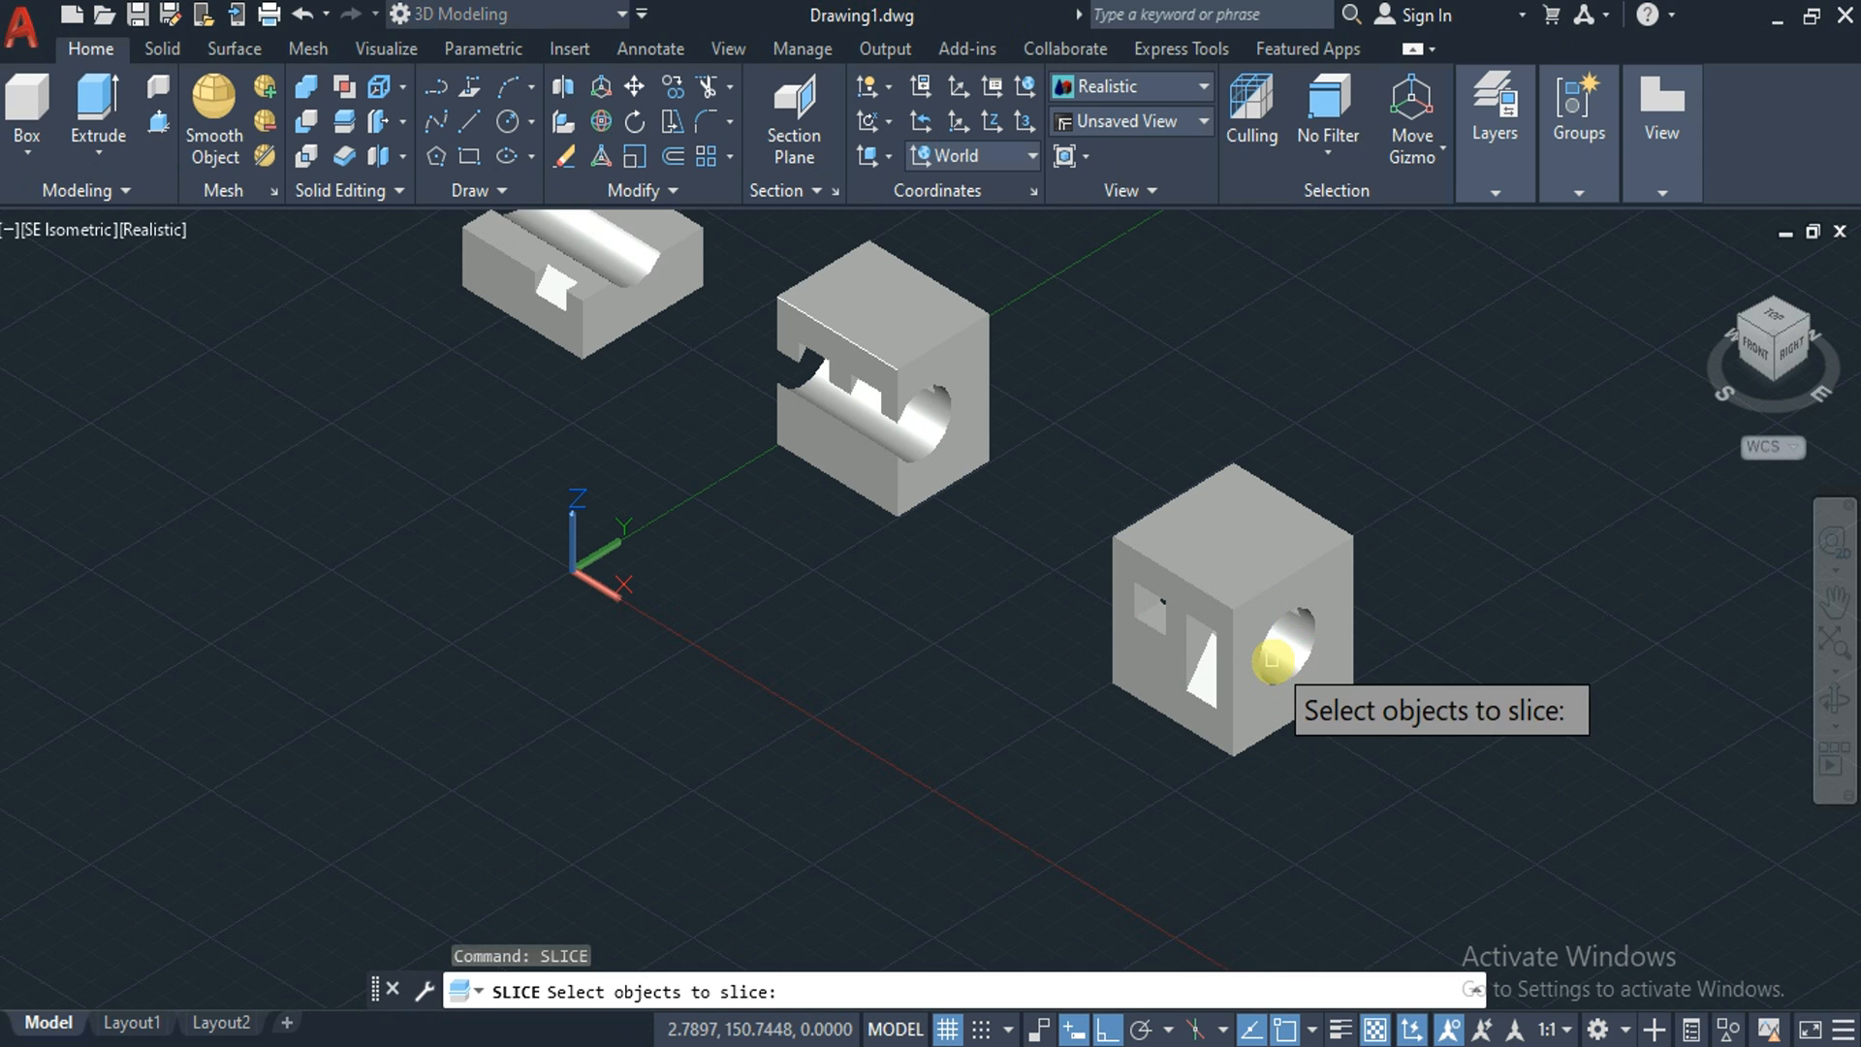
pyautogui.click(1225, 630)
pyautogui.press('Return')
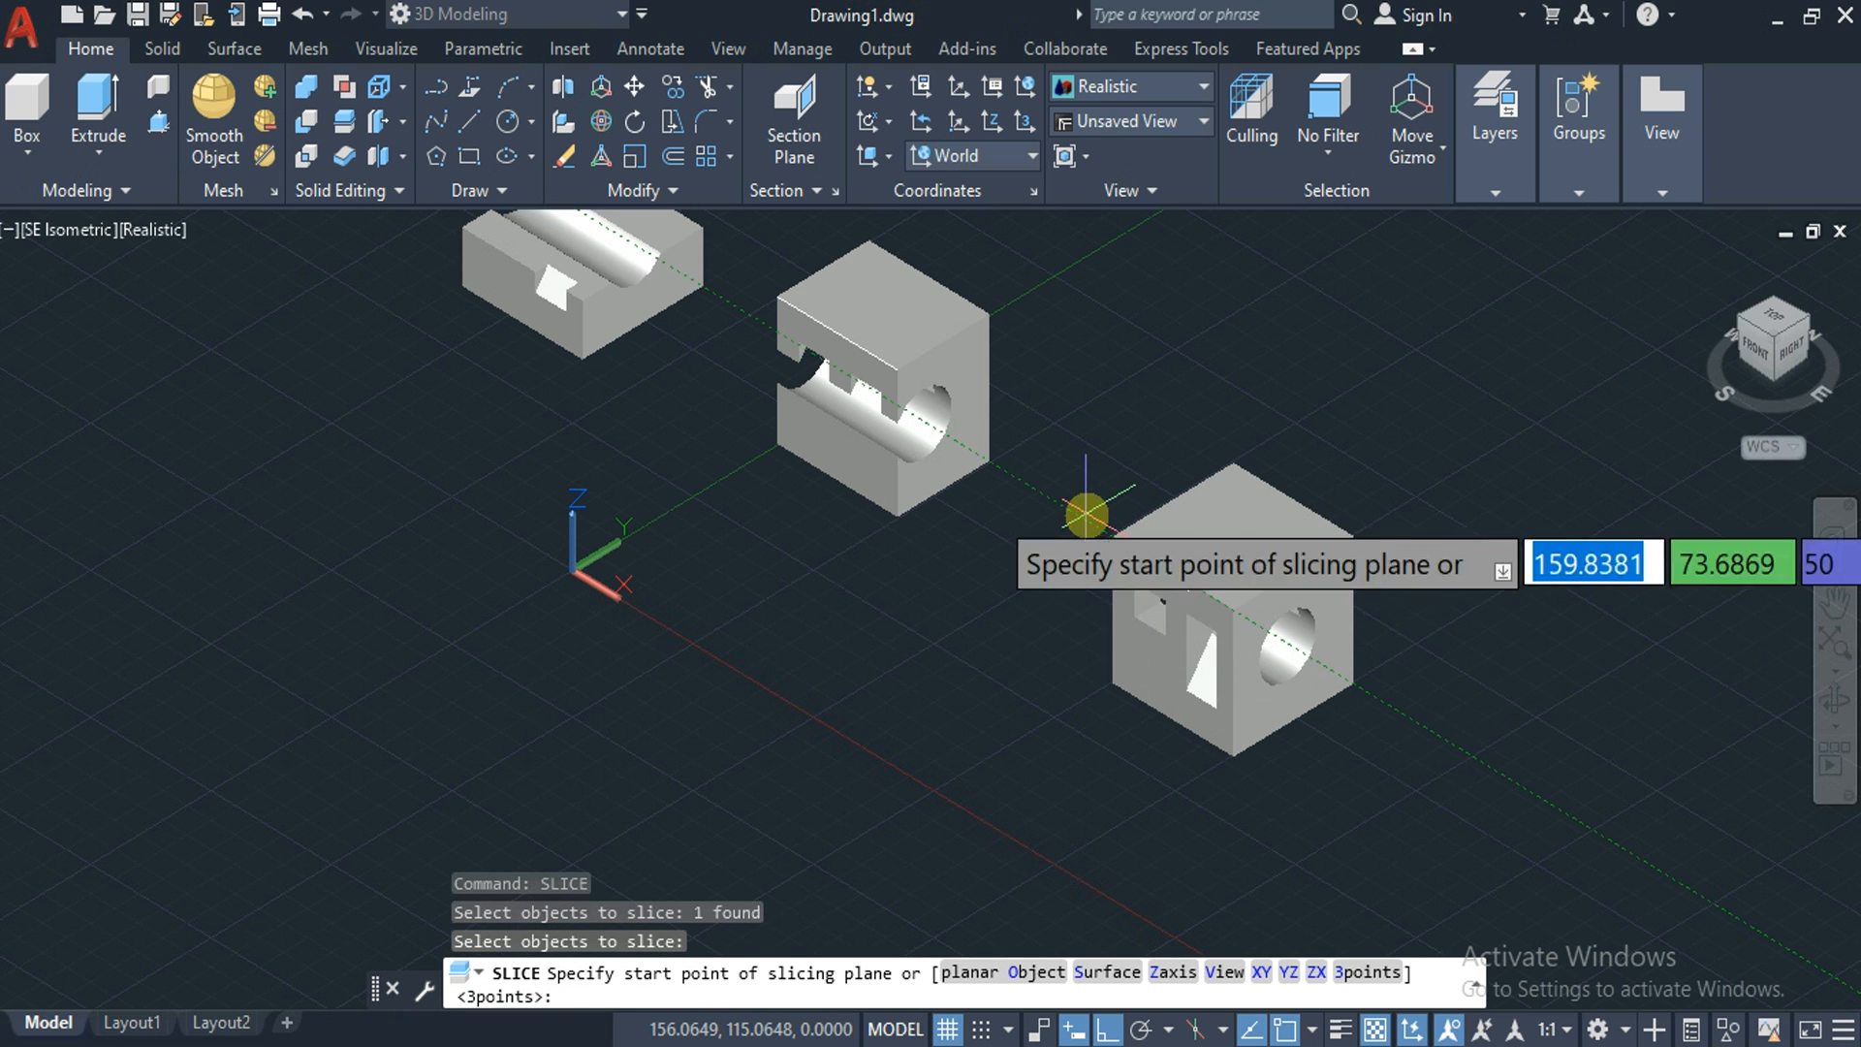
pyautogui.press('Down')
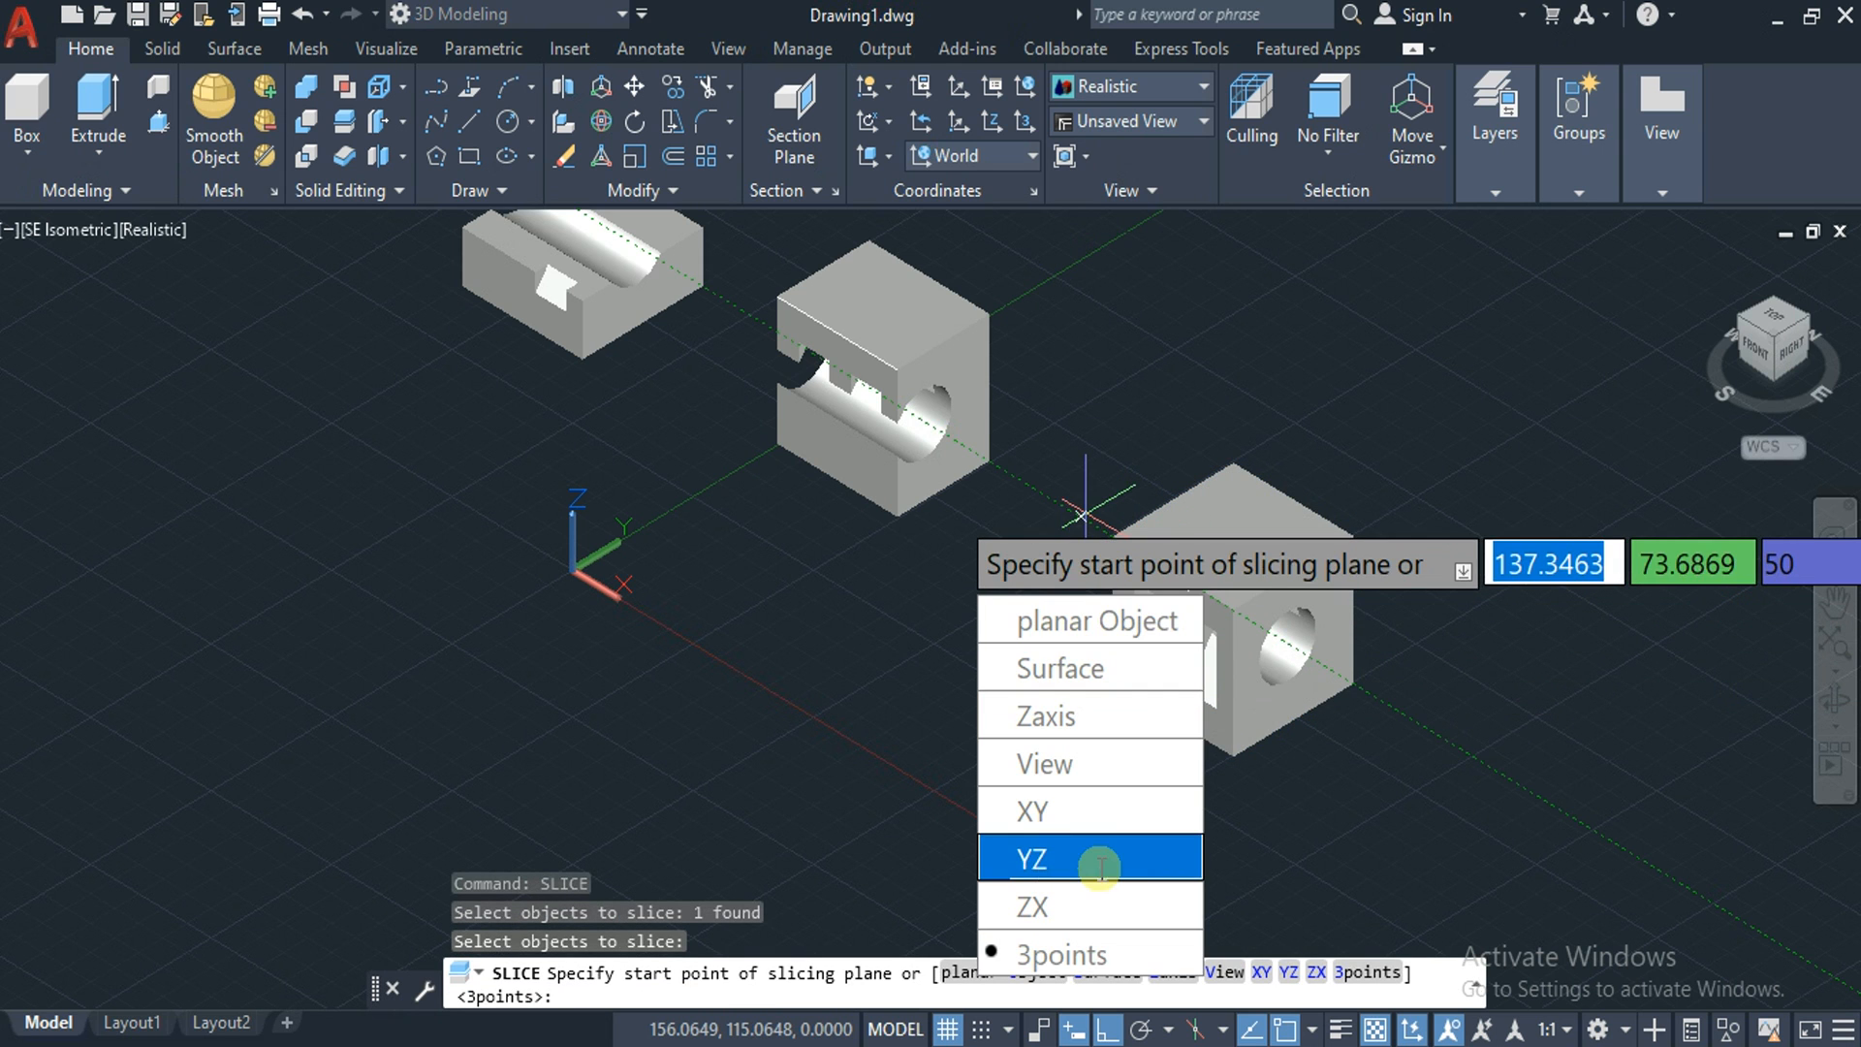
pyautogui.click(1099, 860)
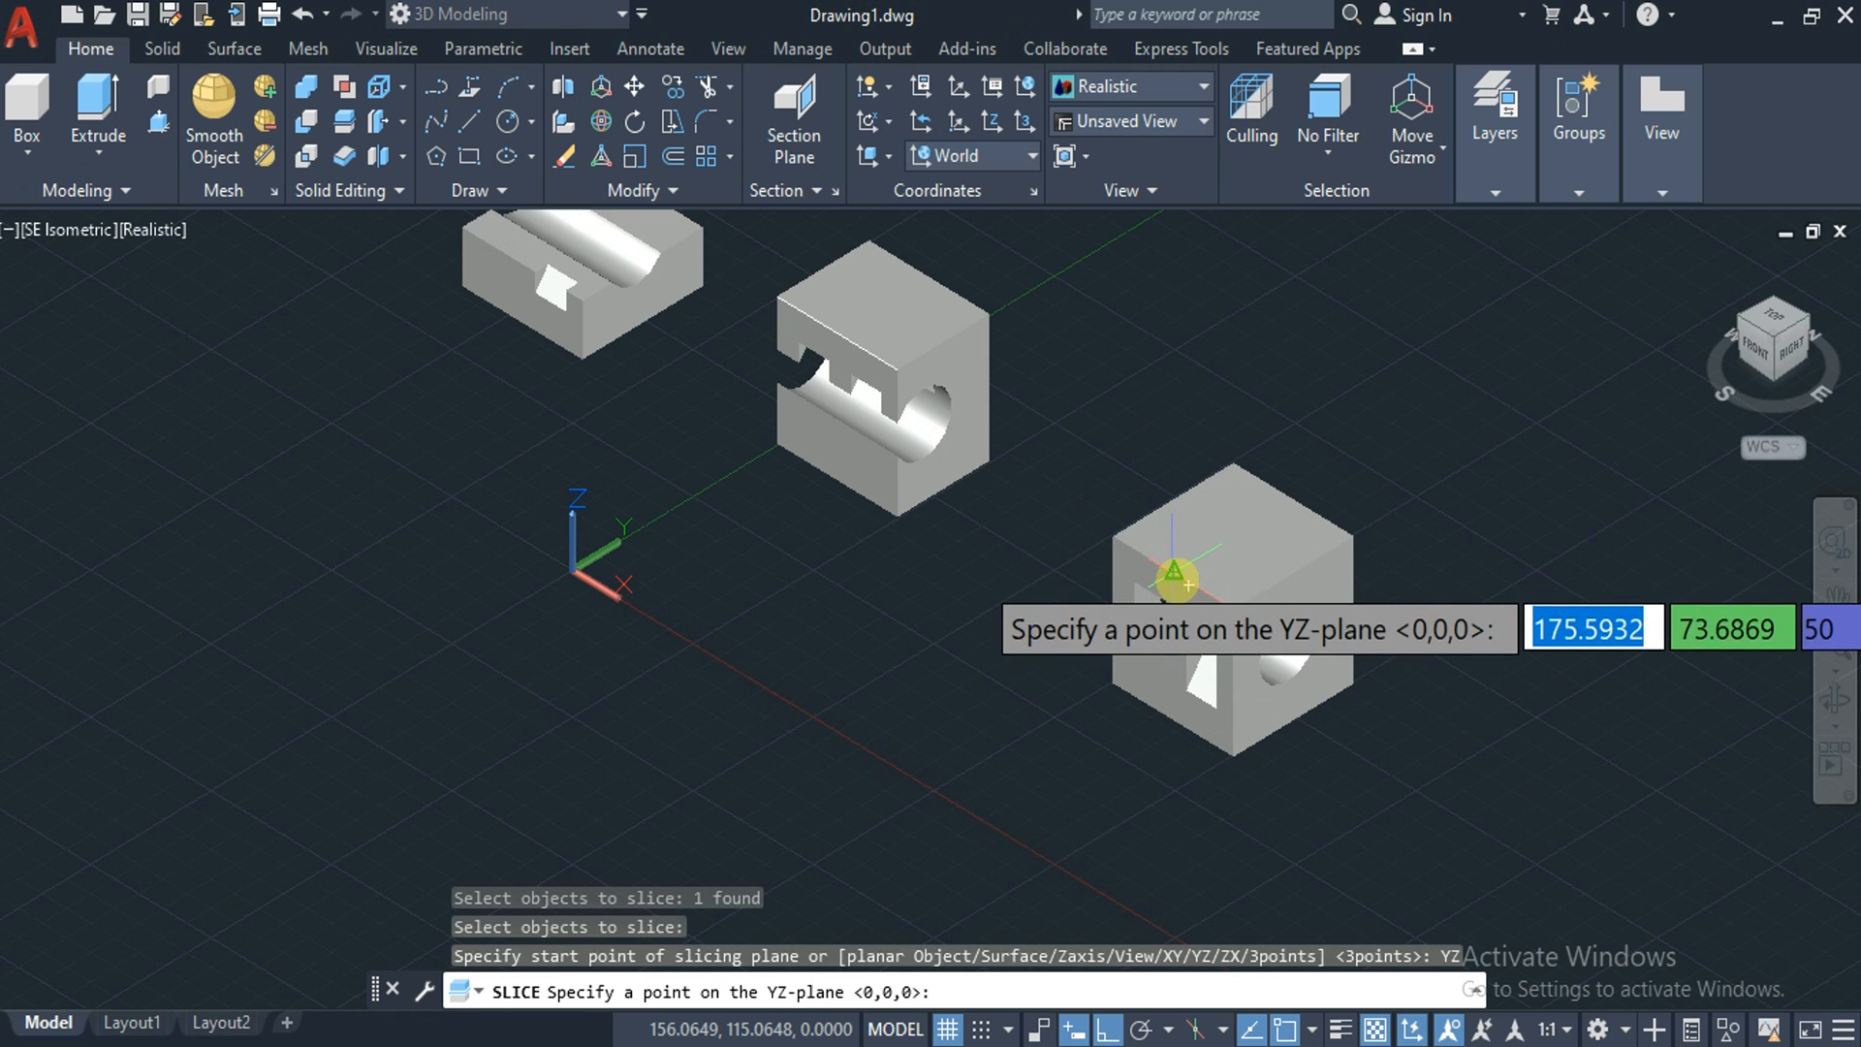
pyautogui.click(1175, 580)
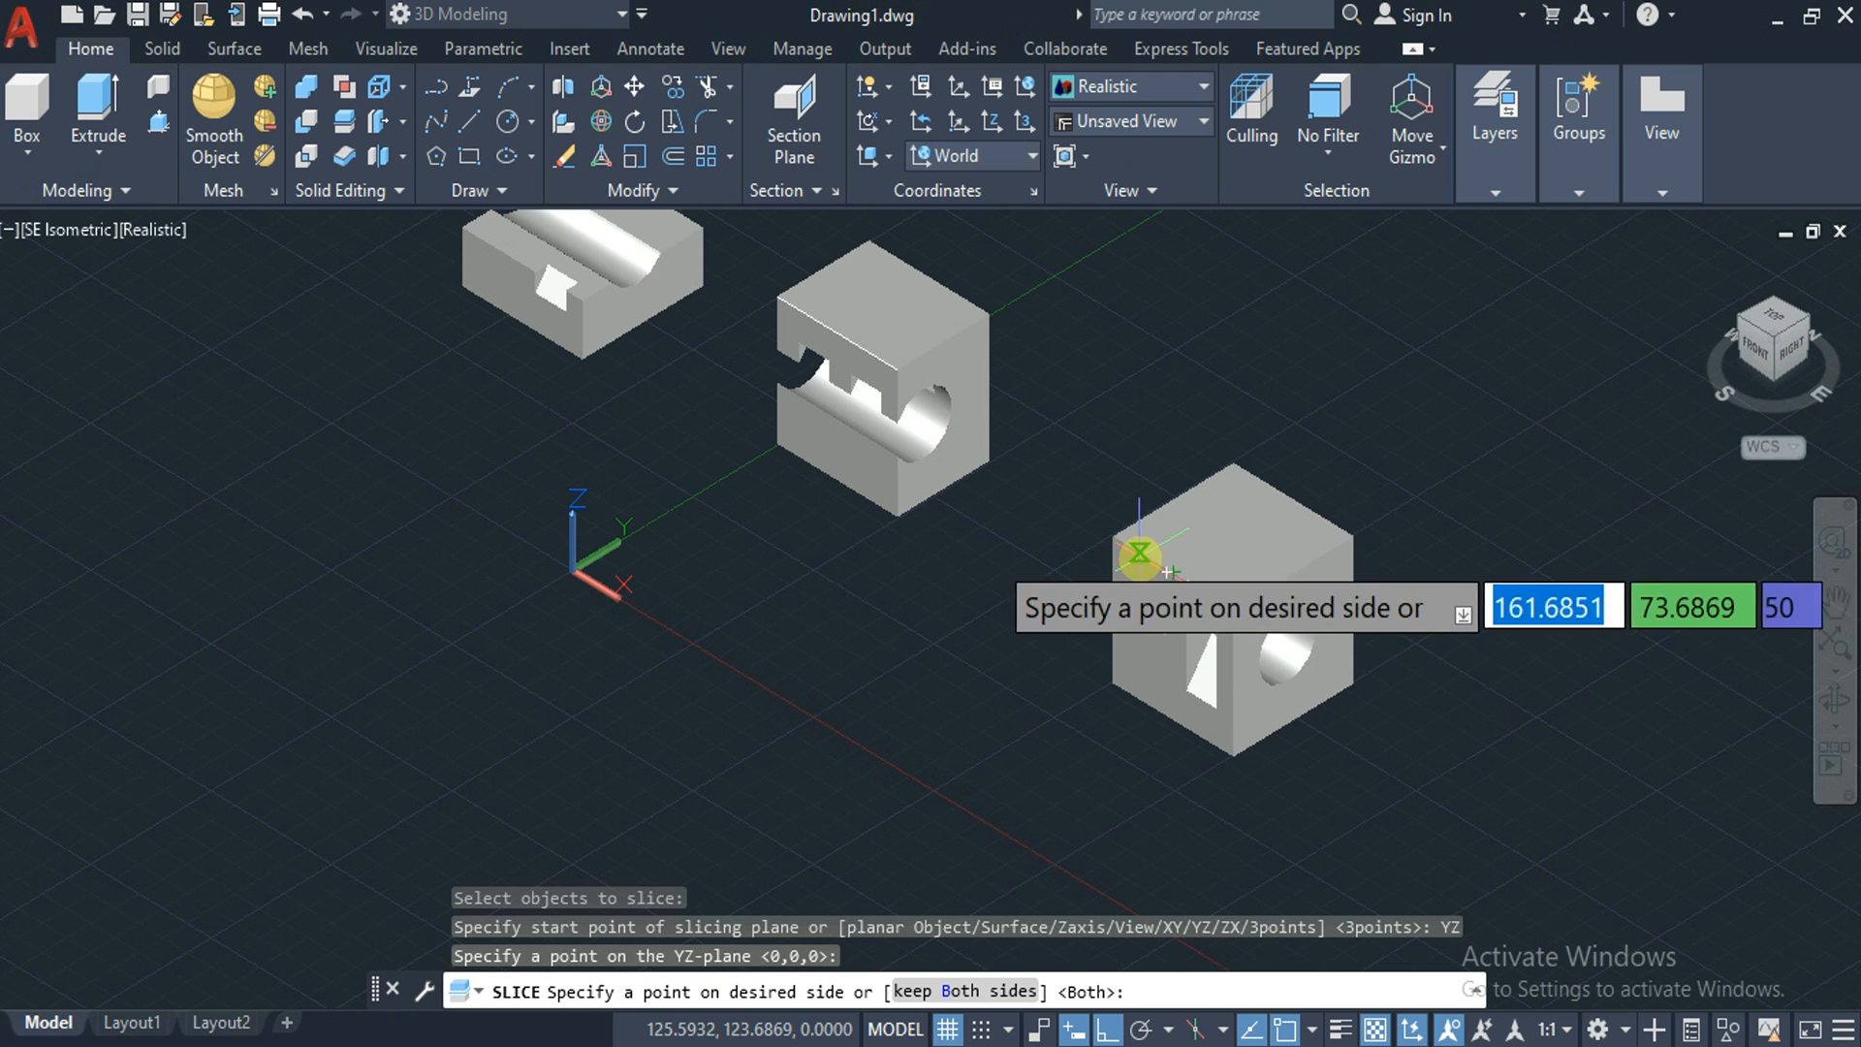
pyautogui.click(1140, 558)
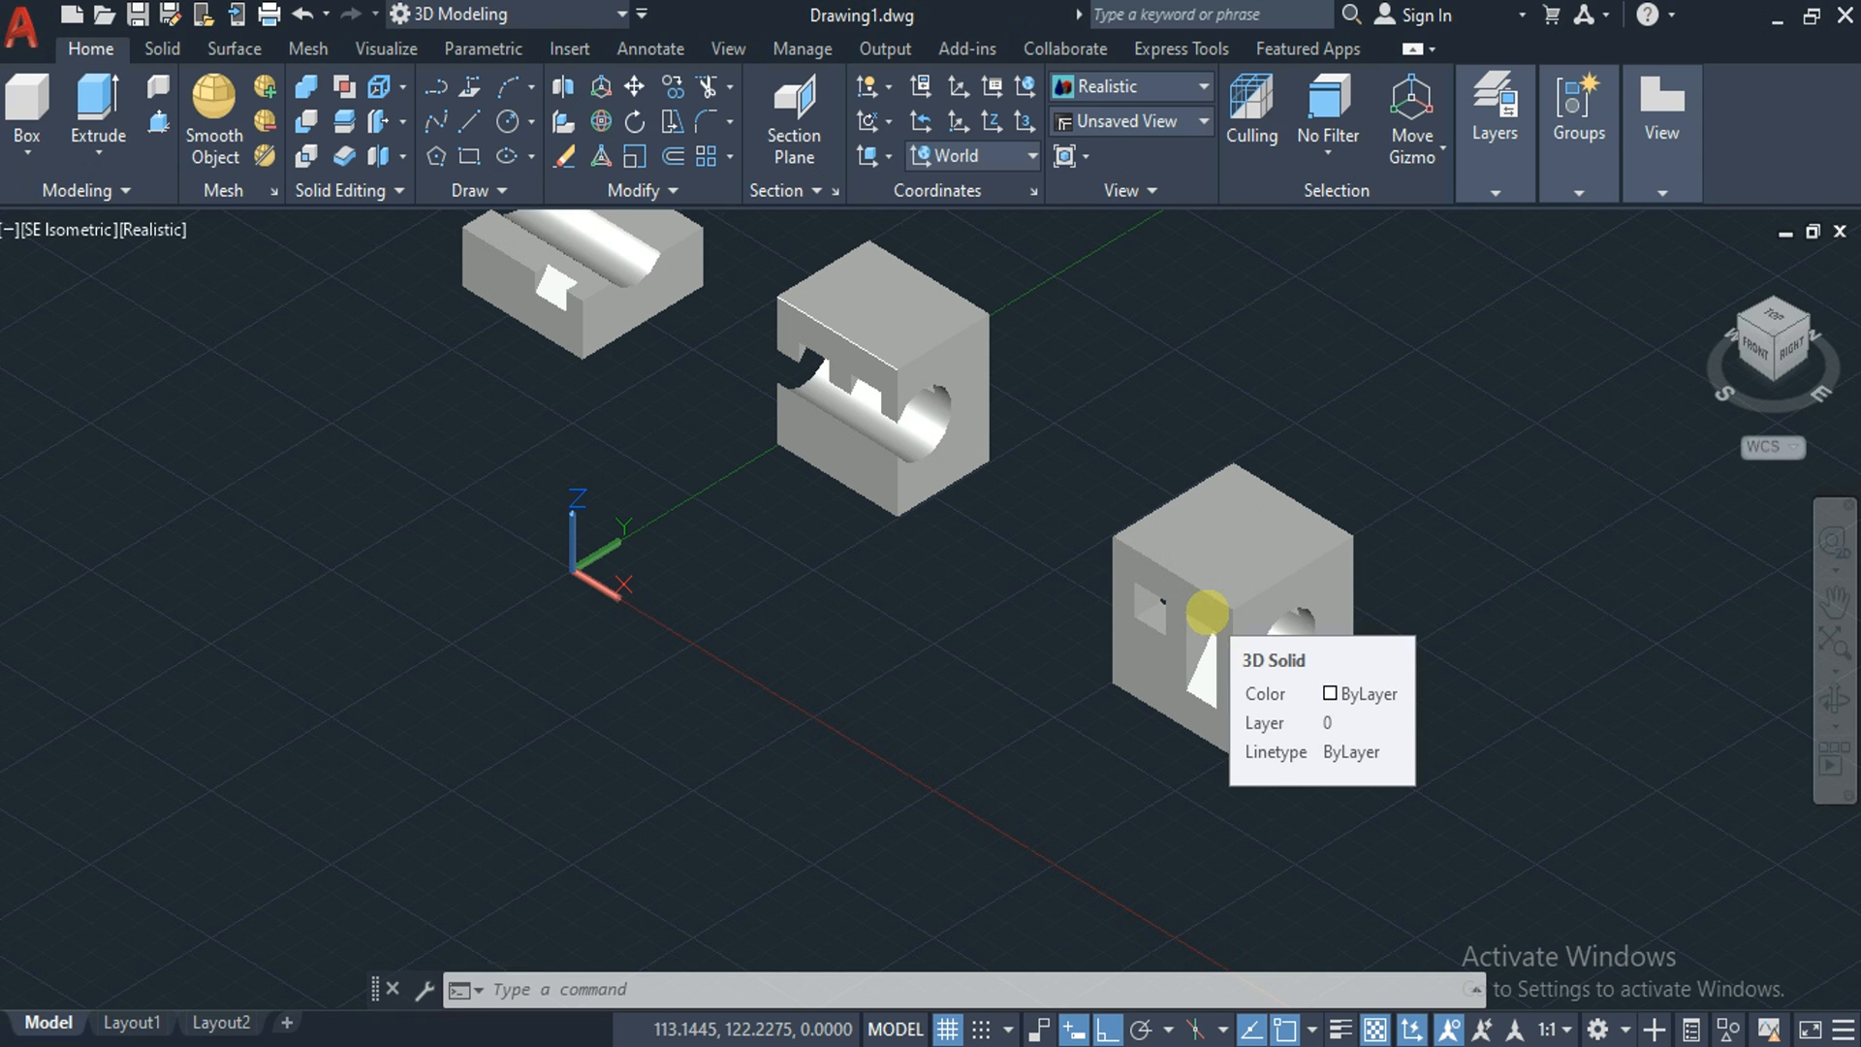
pyautogui.hotkey('ctrl', 'z')
# Slice the whole cube copy vertically through two opposite corners of its top face, keeping the half with the round hole, and inspect the cut
pyautogui.write('slice')
pyautogui.press('Return')
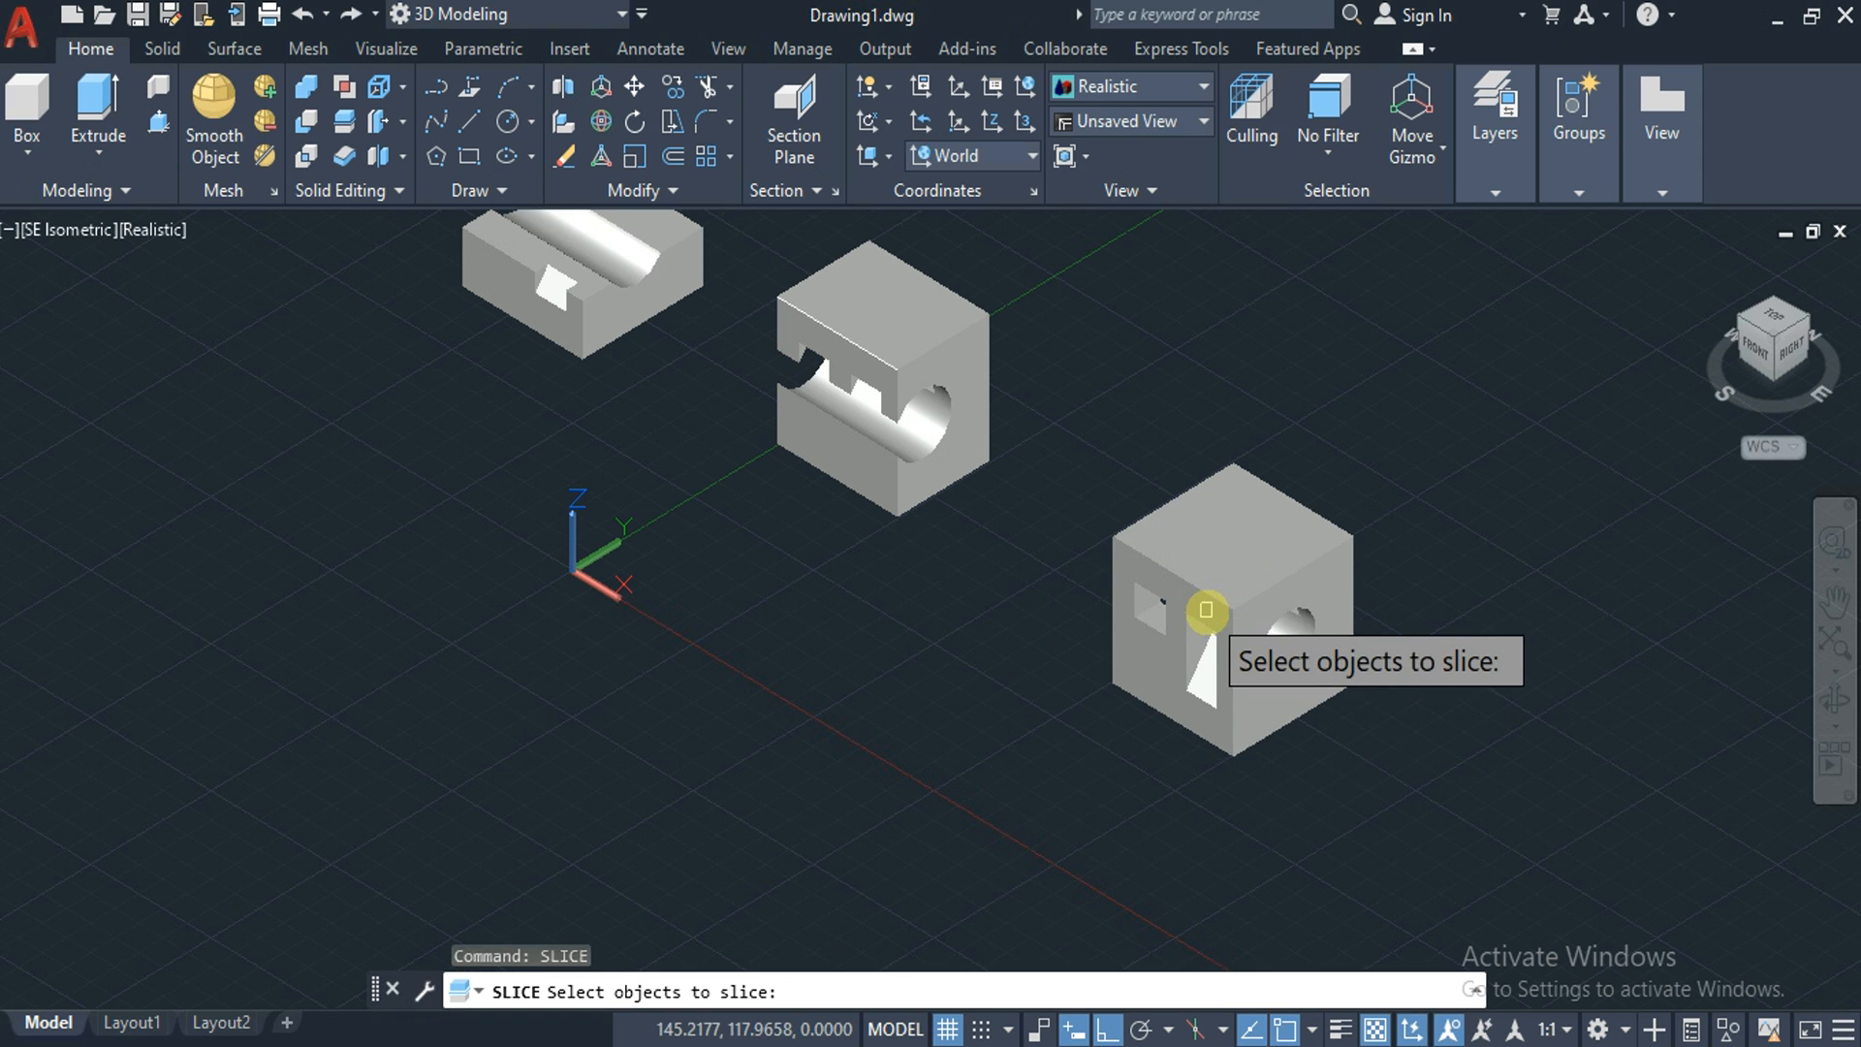
pyautogui.click(1236, 548)
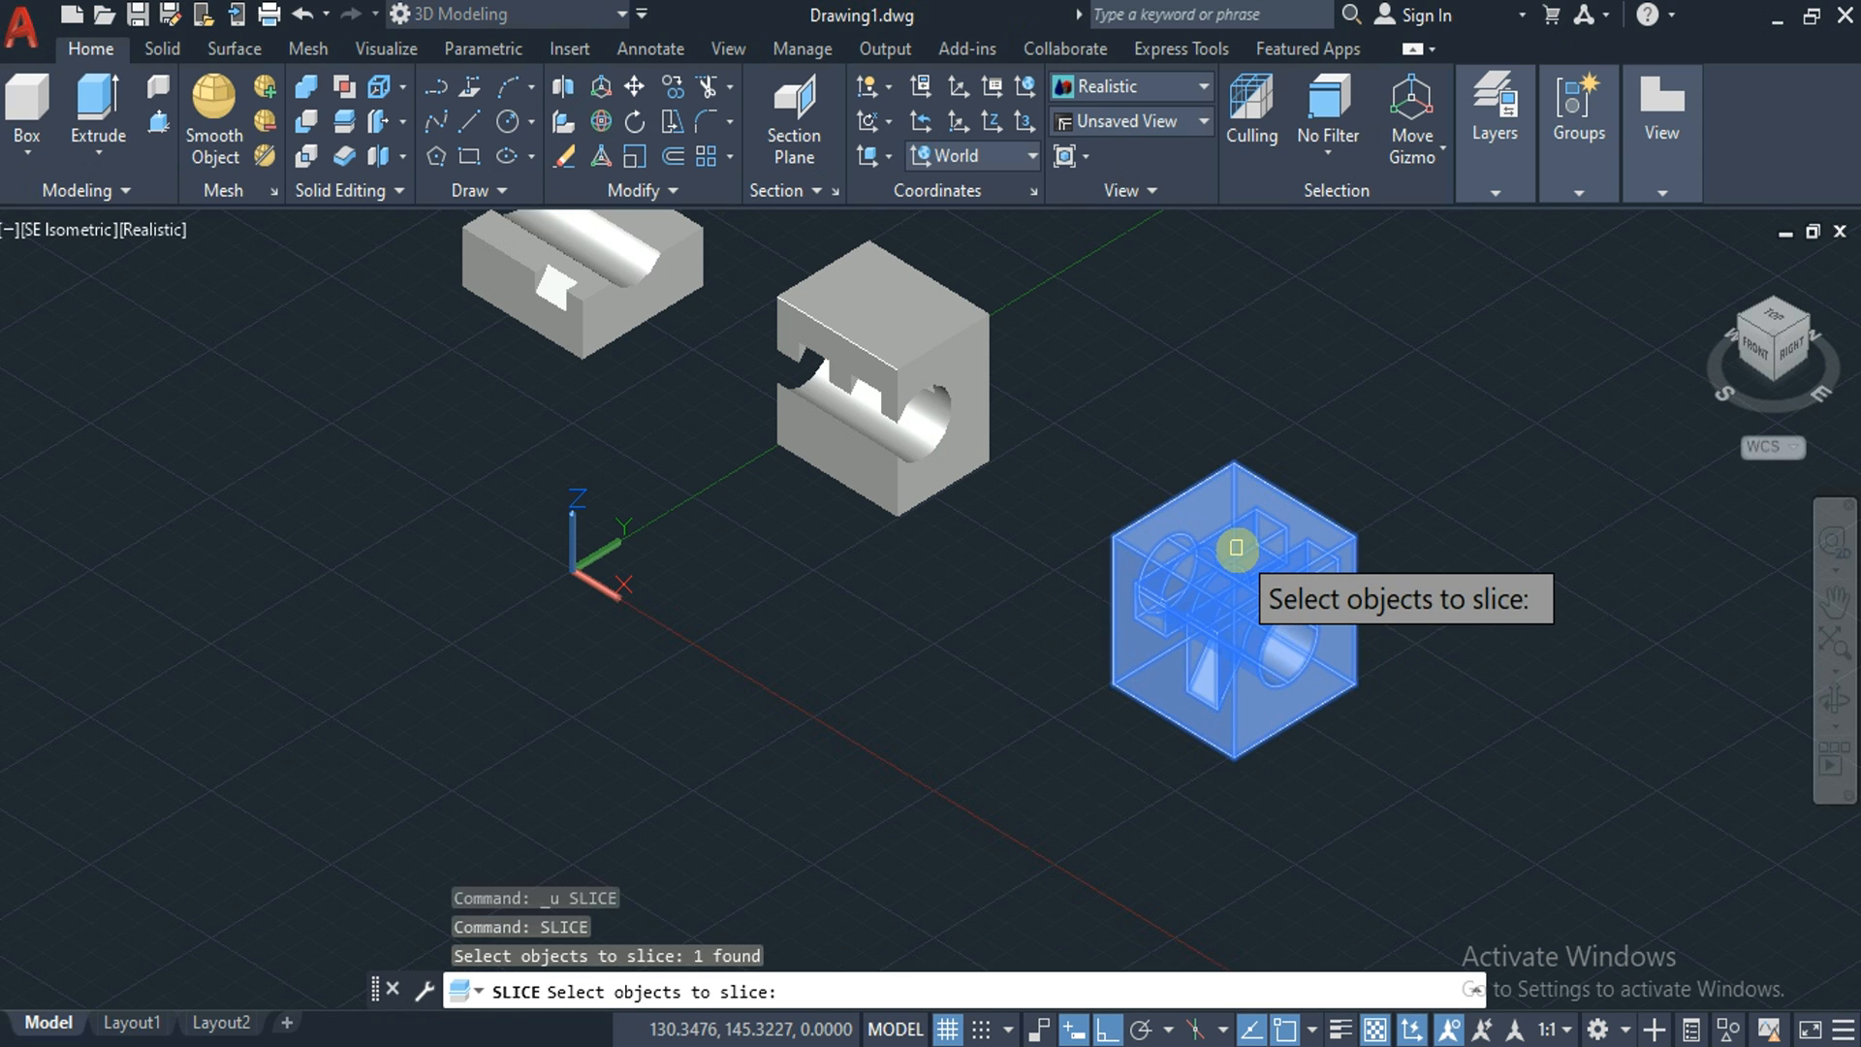
pyautogui.press('Return')
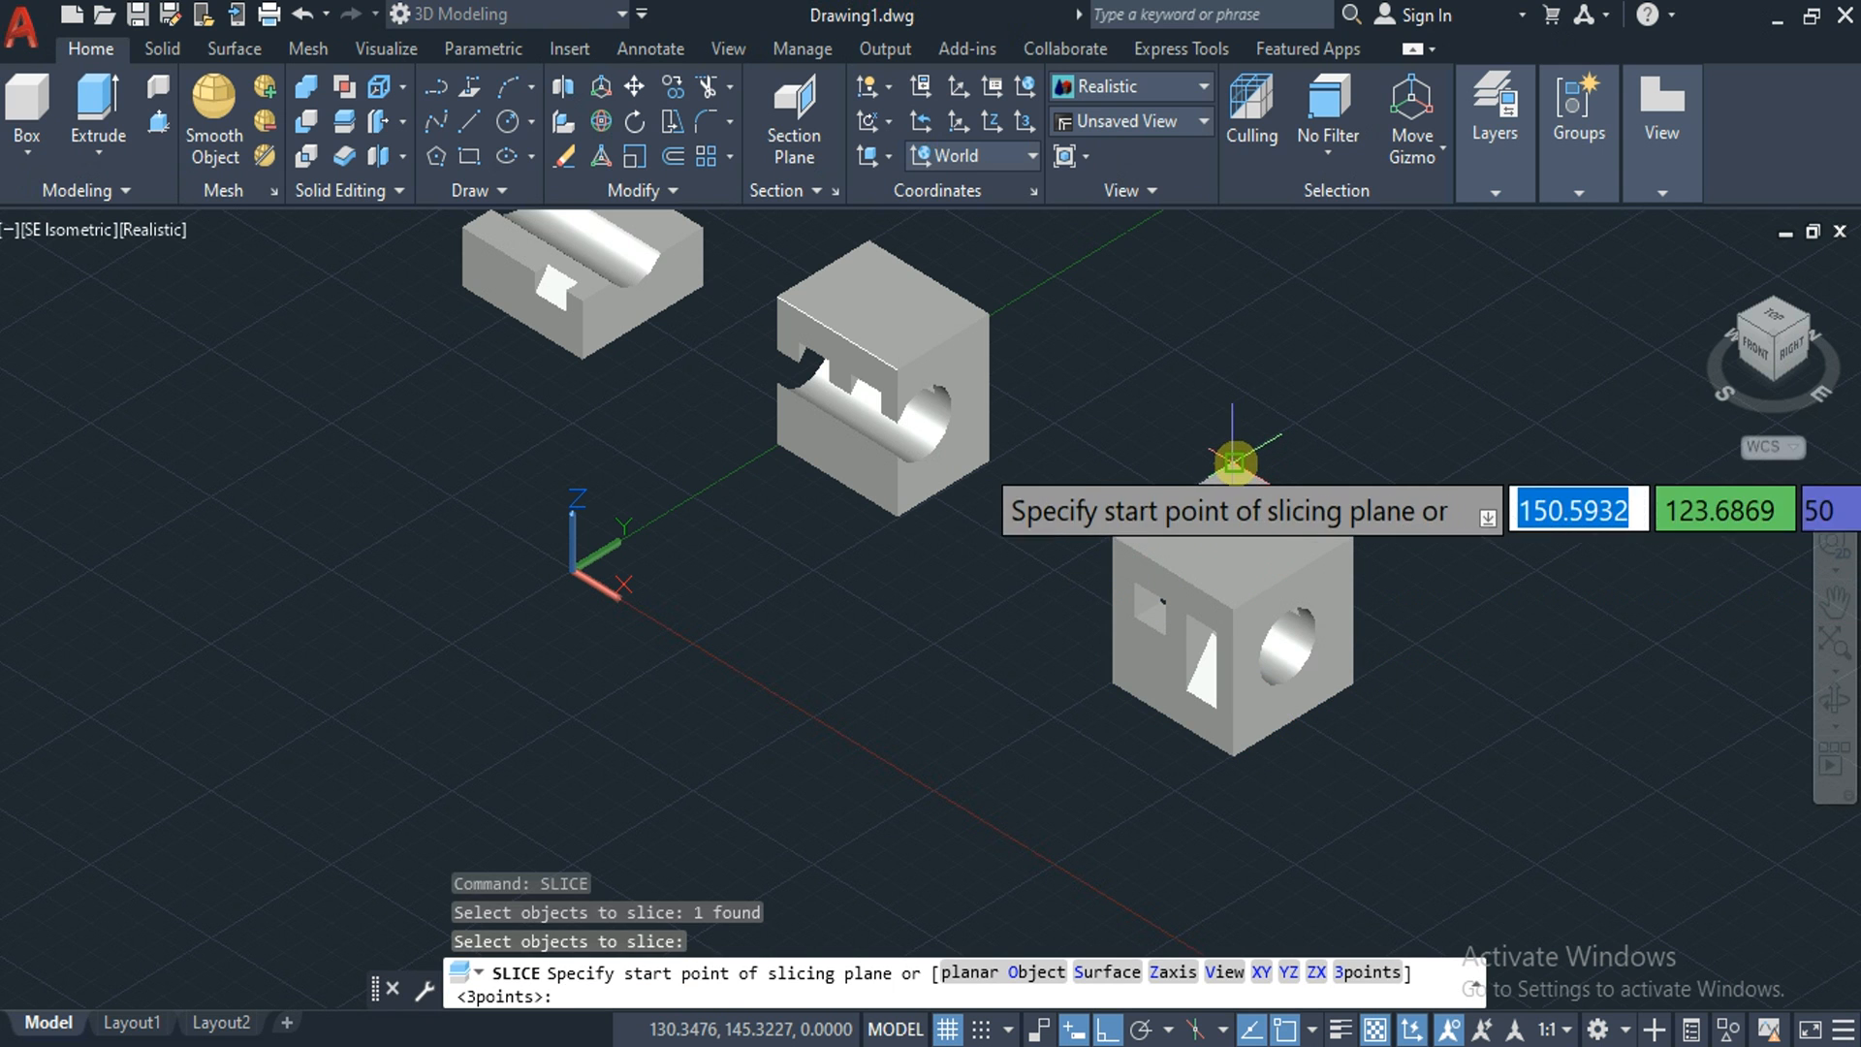
pyautogui.click(1233, 462)
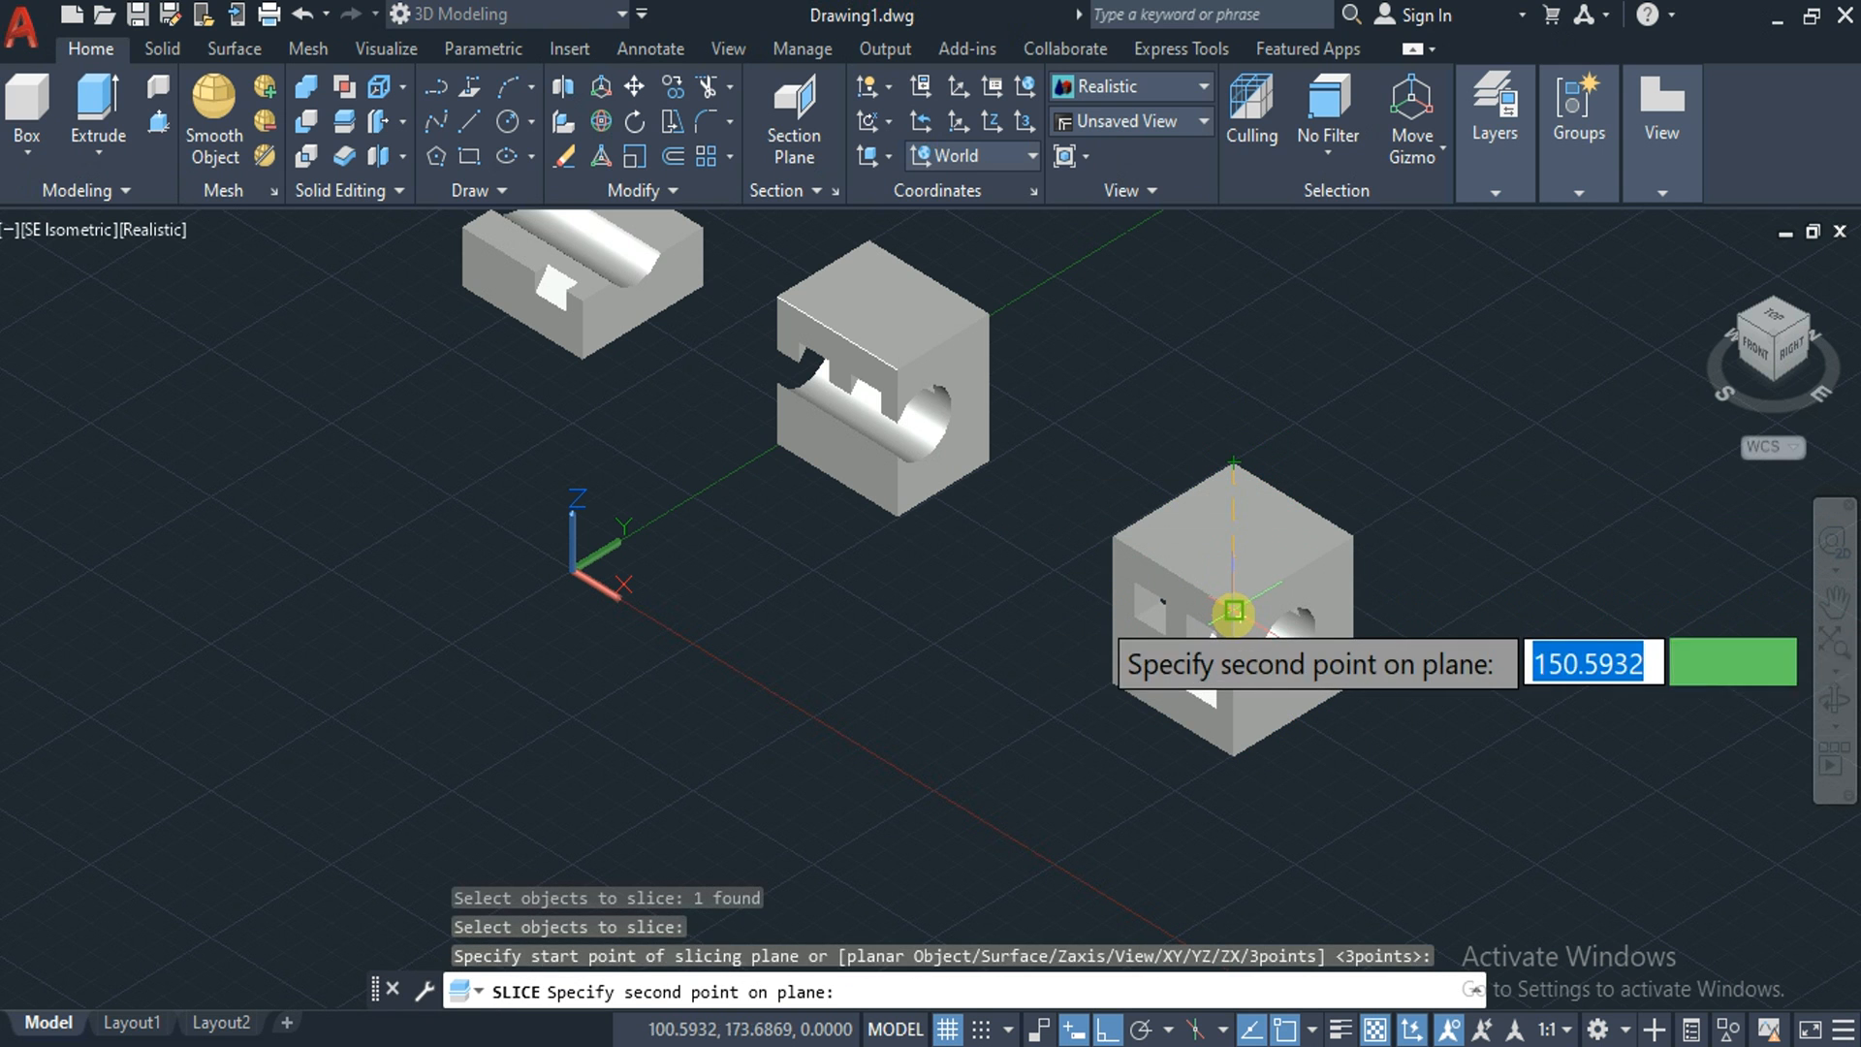
pyautogui.click(1233, 611)
pyautogui.click(1319, 583)
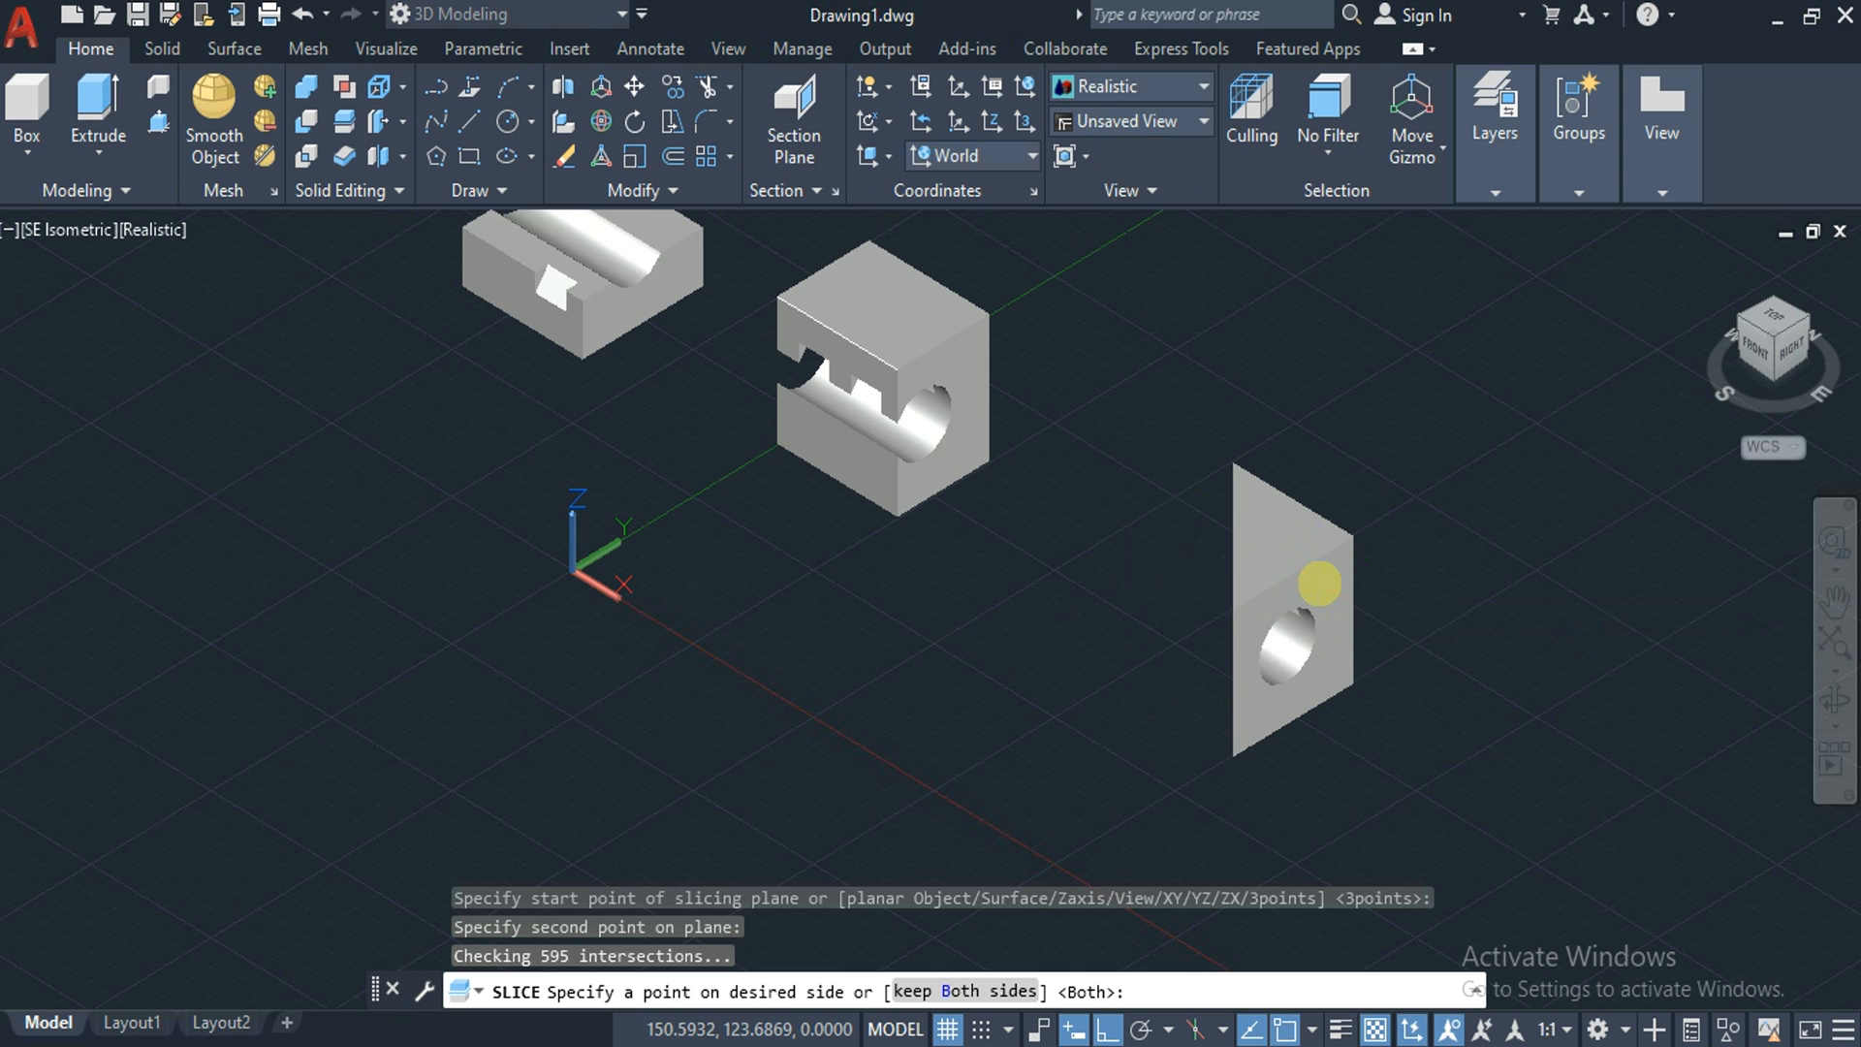
pyautogui.click(1744, 341)
pyautogui.click(1740, 319)
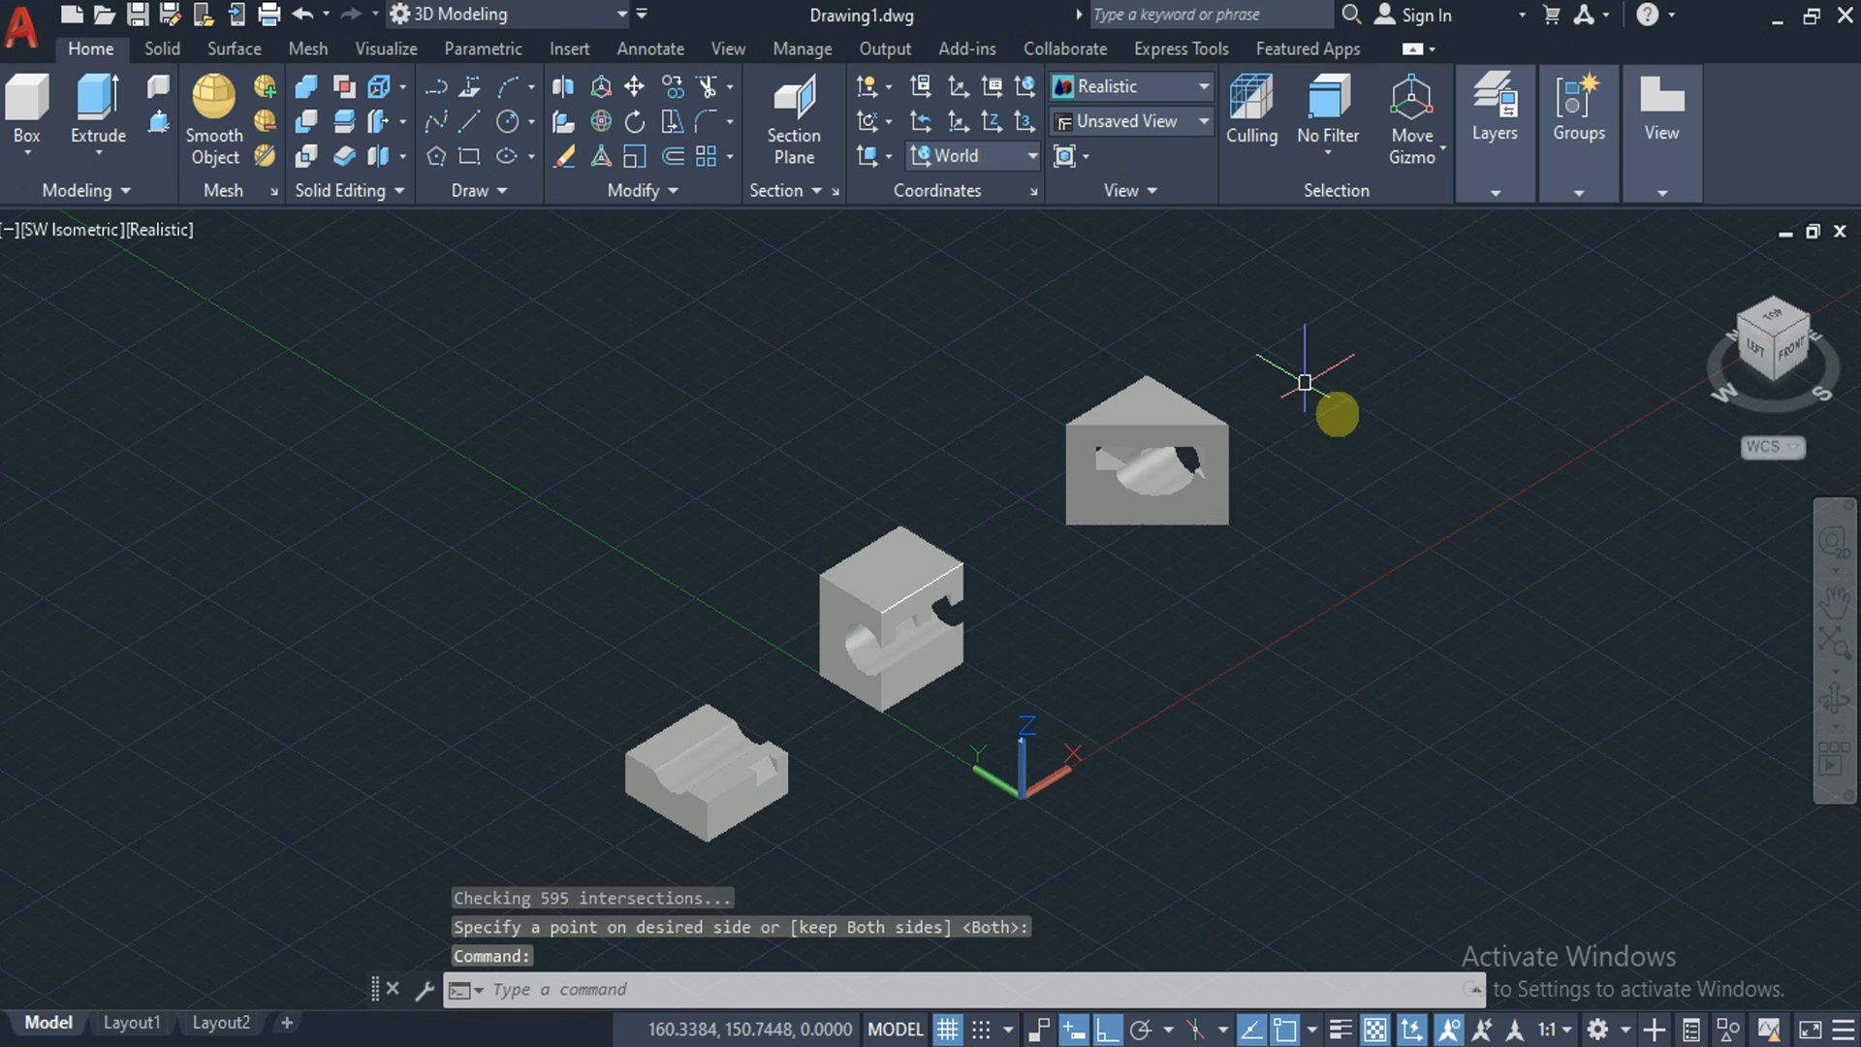
pyautogui.moveTo(1225, 514)
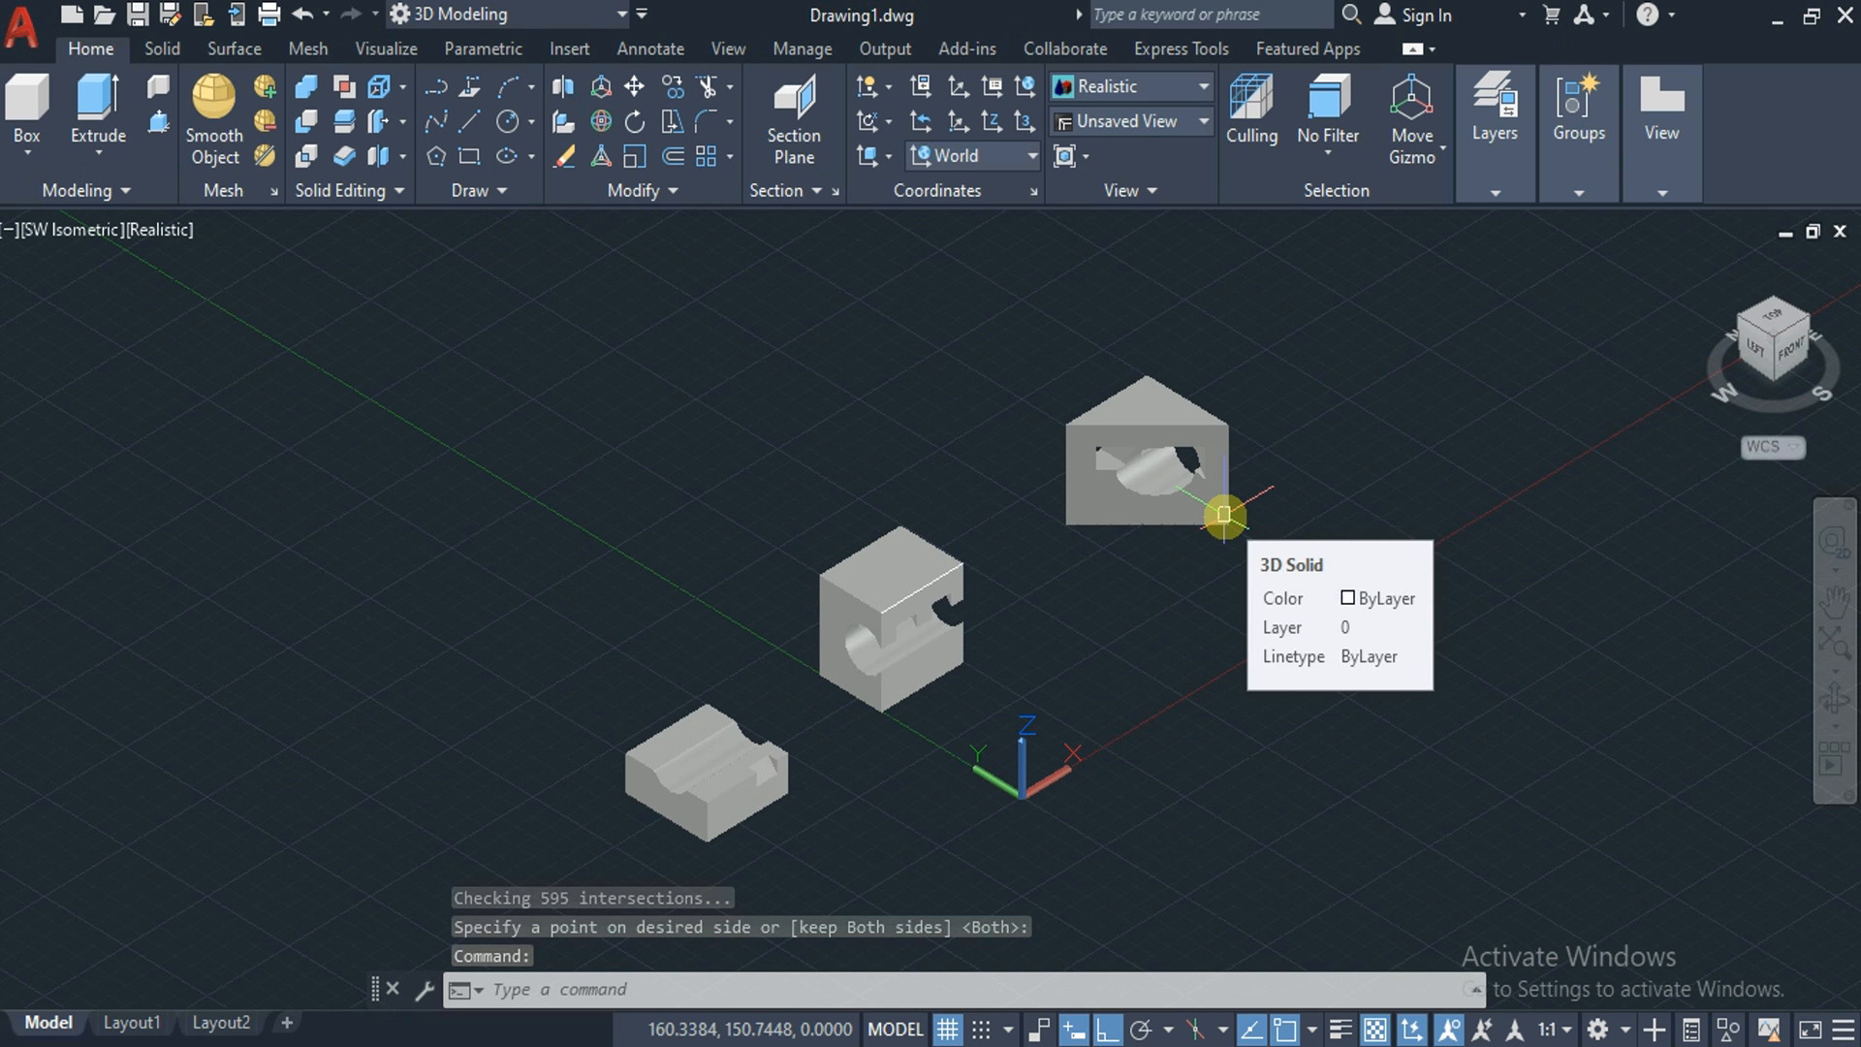
# Undo the view change, the slices, the drawn line and the cube copies, back to the single original cube
pyautogui.hotkey('ctrl', 'z')
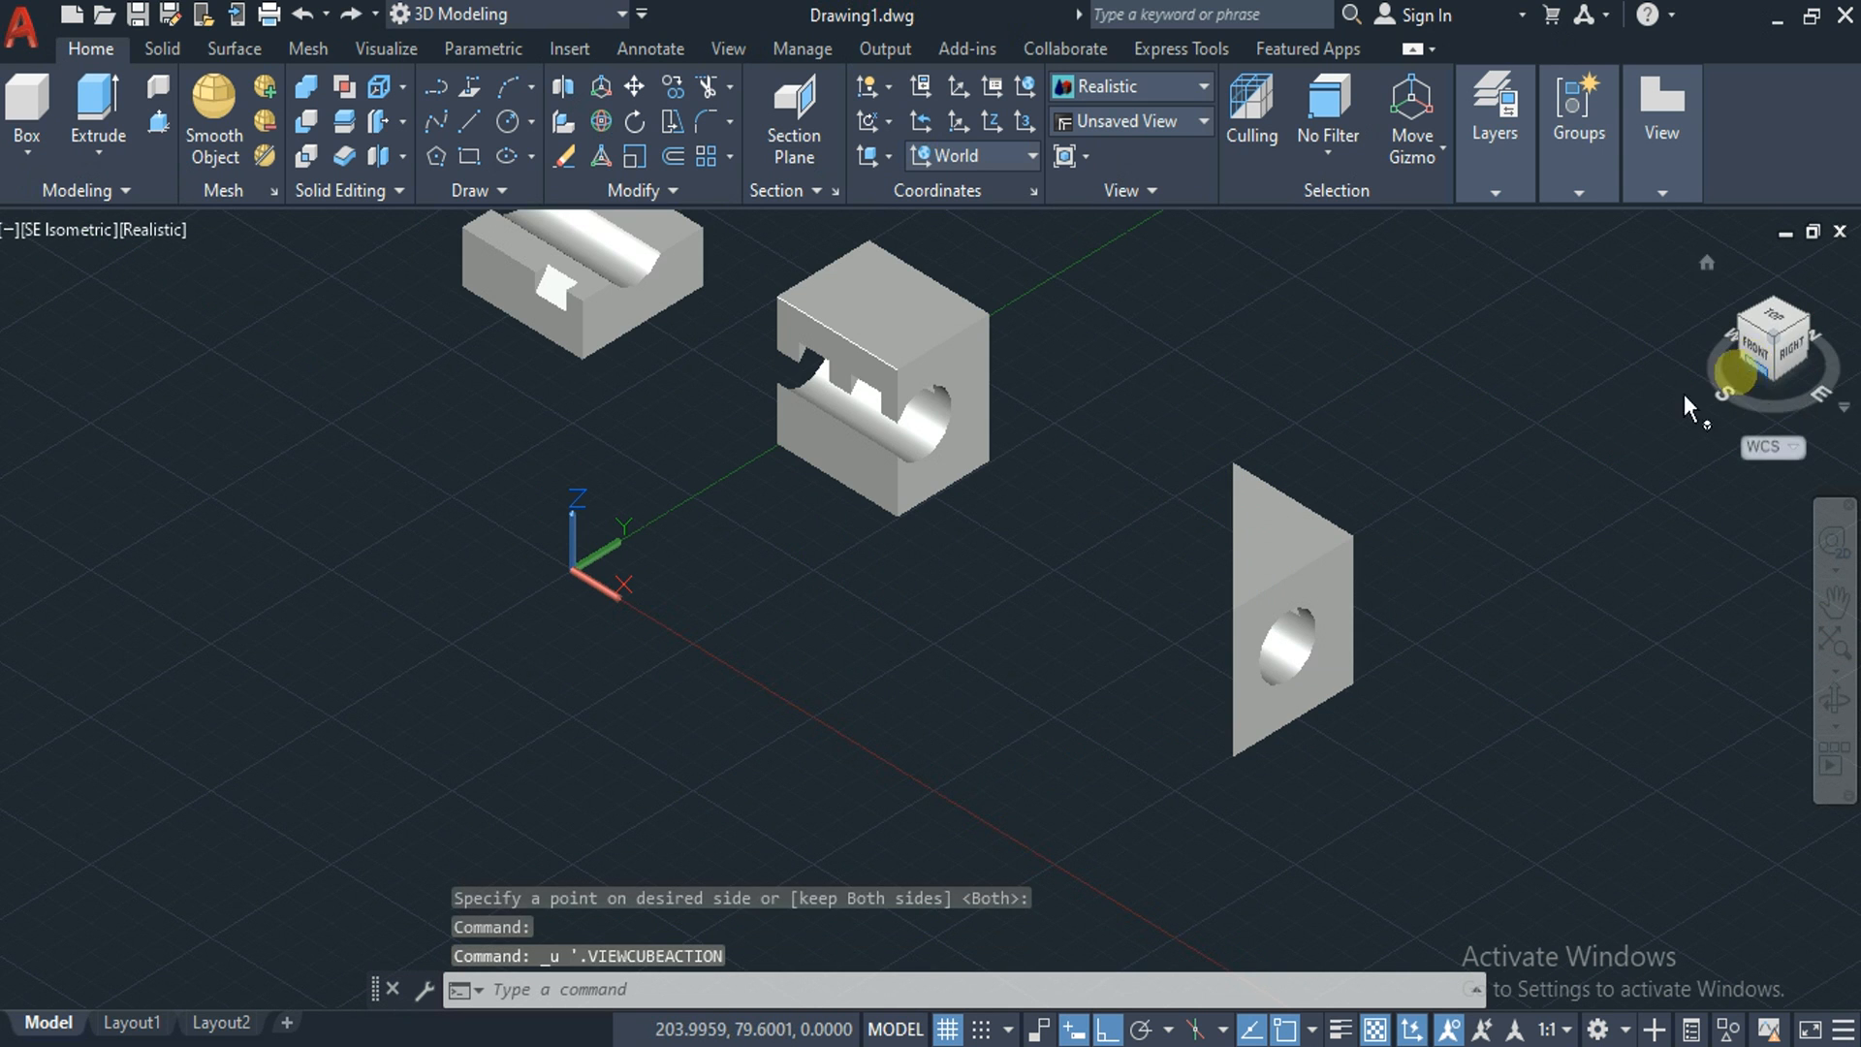
pyautogui.hotkey('ctrl', 'z')
pyautogui.hotkey('ctrl', 'z')
pyautogui.hotkey('ctrl', 'z')
pyautogui.hotkey('ctrl', 'z')
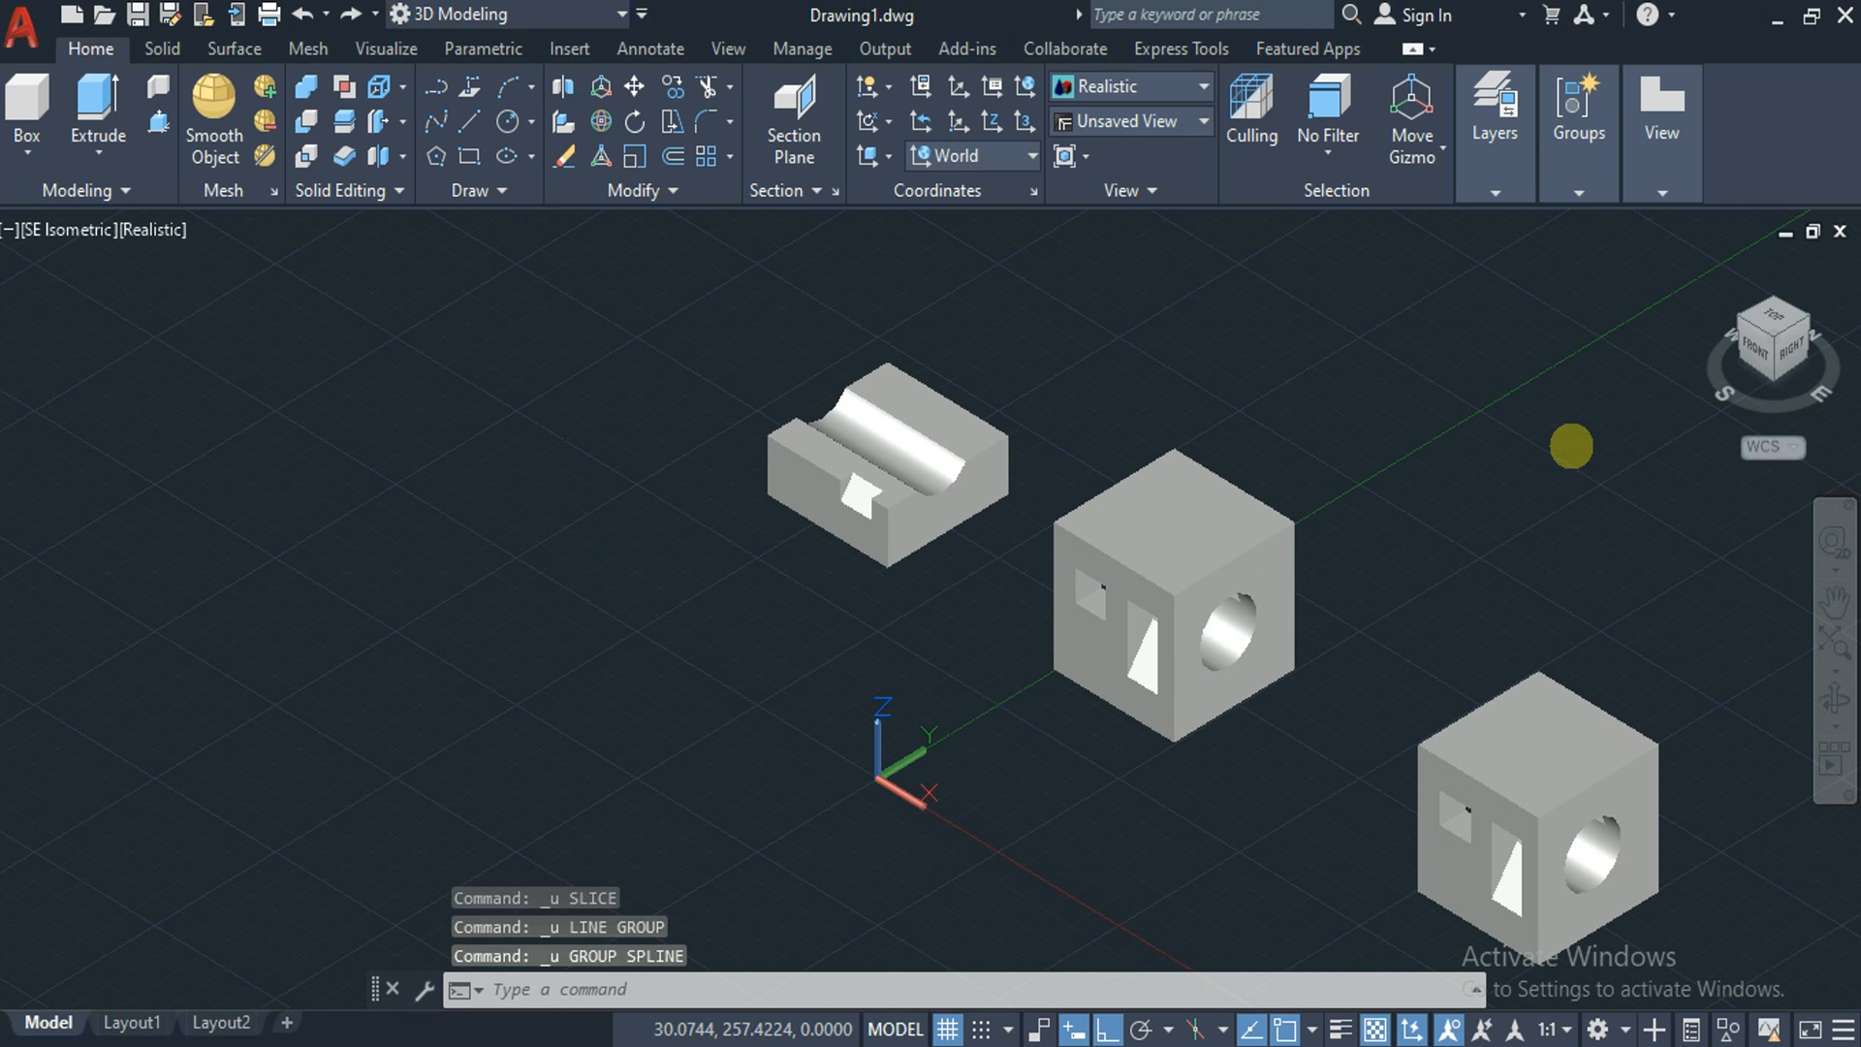
pyautogui.hotkey('ctrl', 'z')
pyautogui.hotkey('ctrl', 'z')
pyautogui.hotkey('ctrl', 'z')
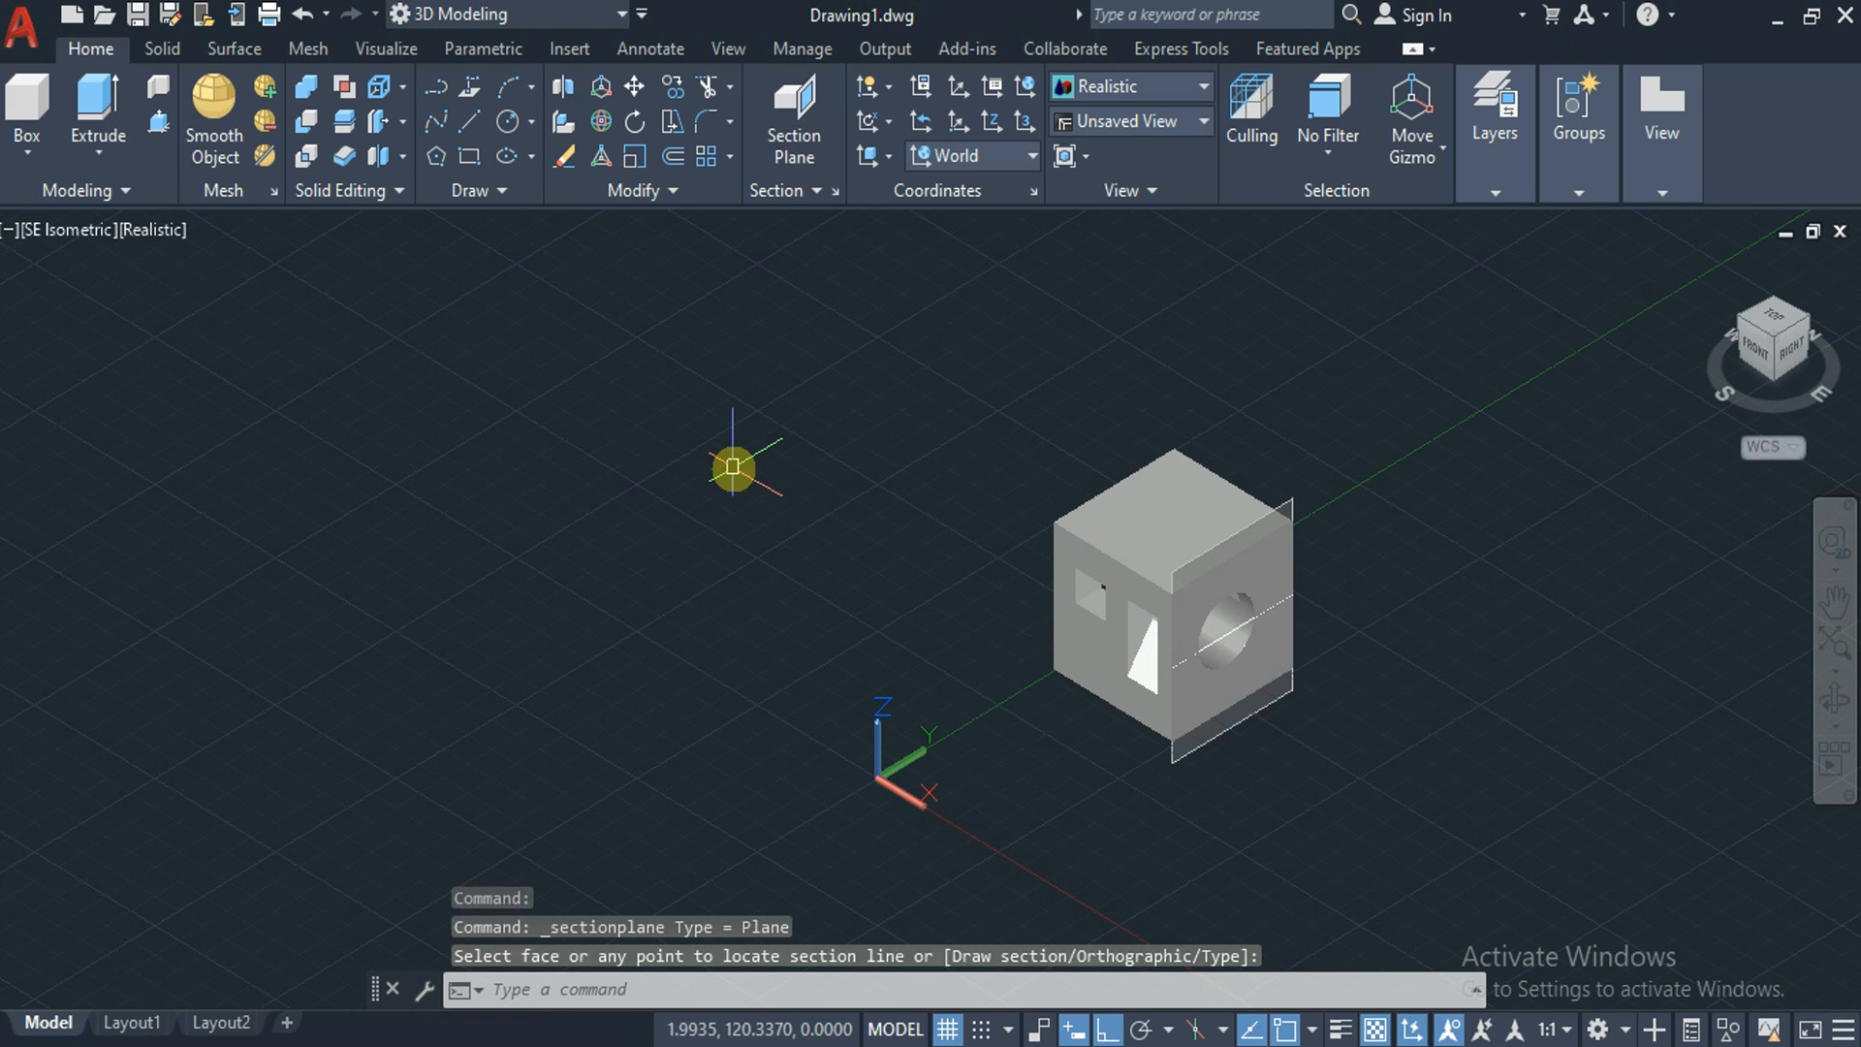
# Undo the section plane on the face with the round hole and create an orthographic section plane aligned to Top
pyautogui.hotkey('ctrl', 'z')
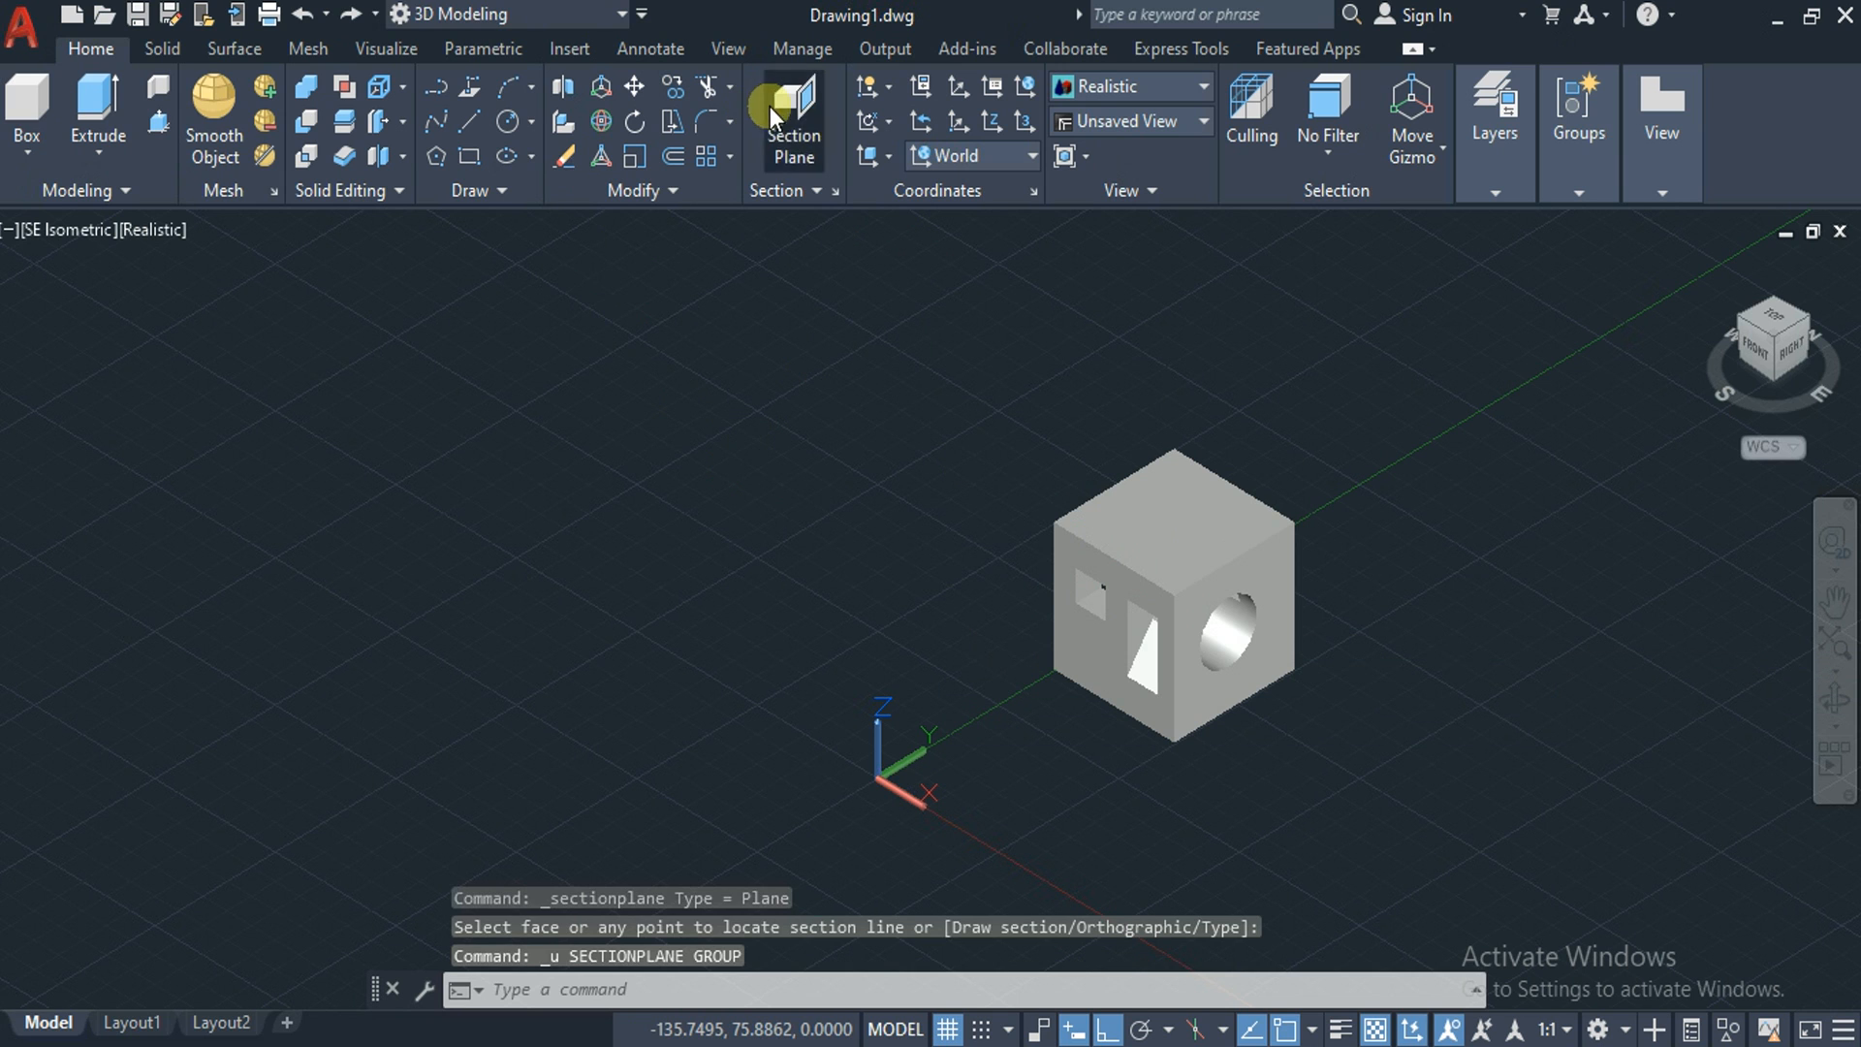
pyautogui.press('Return')
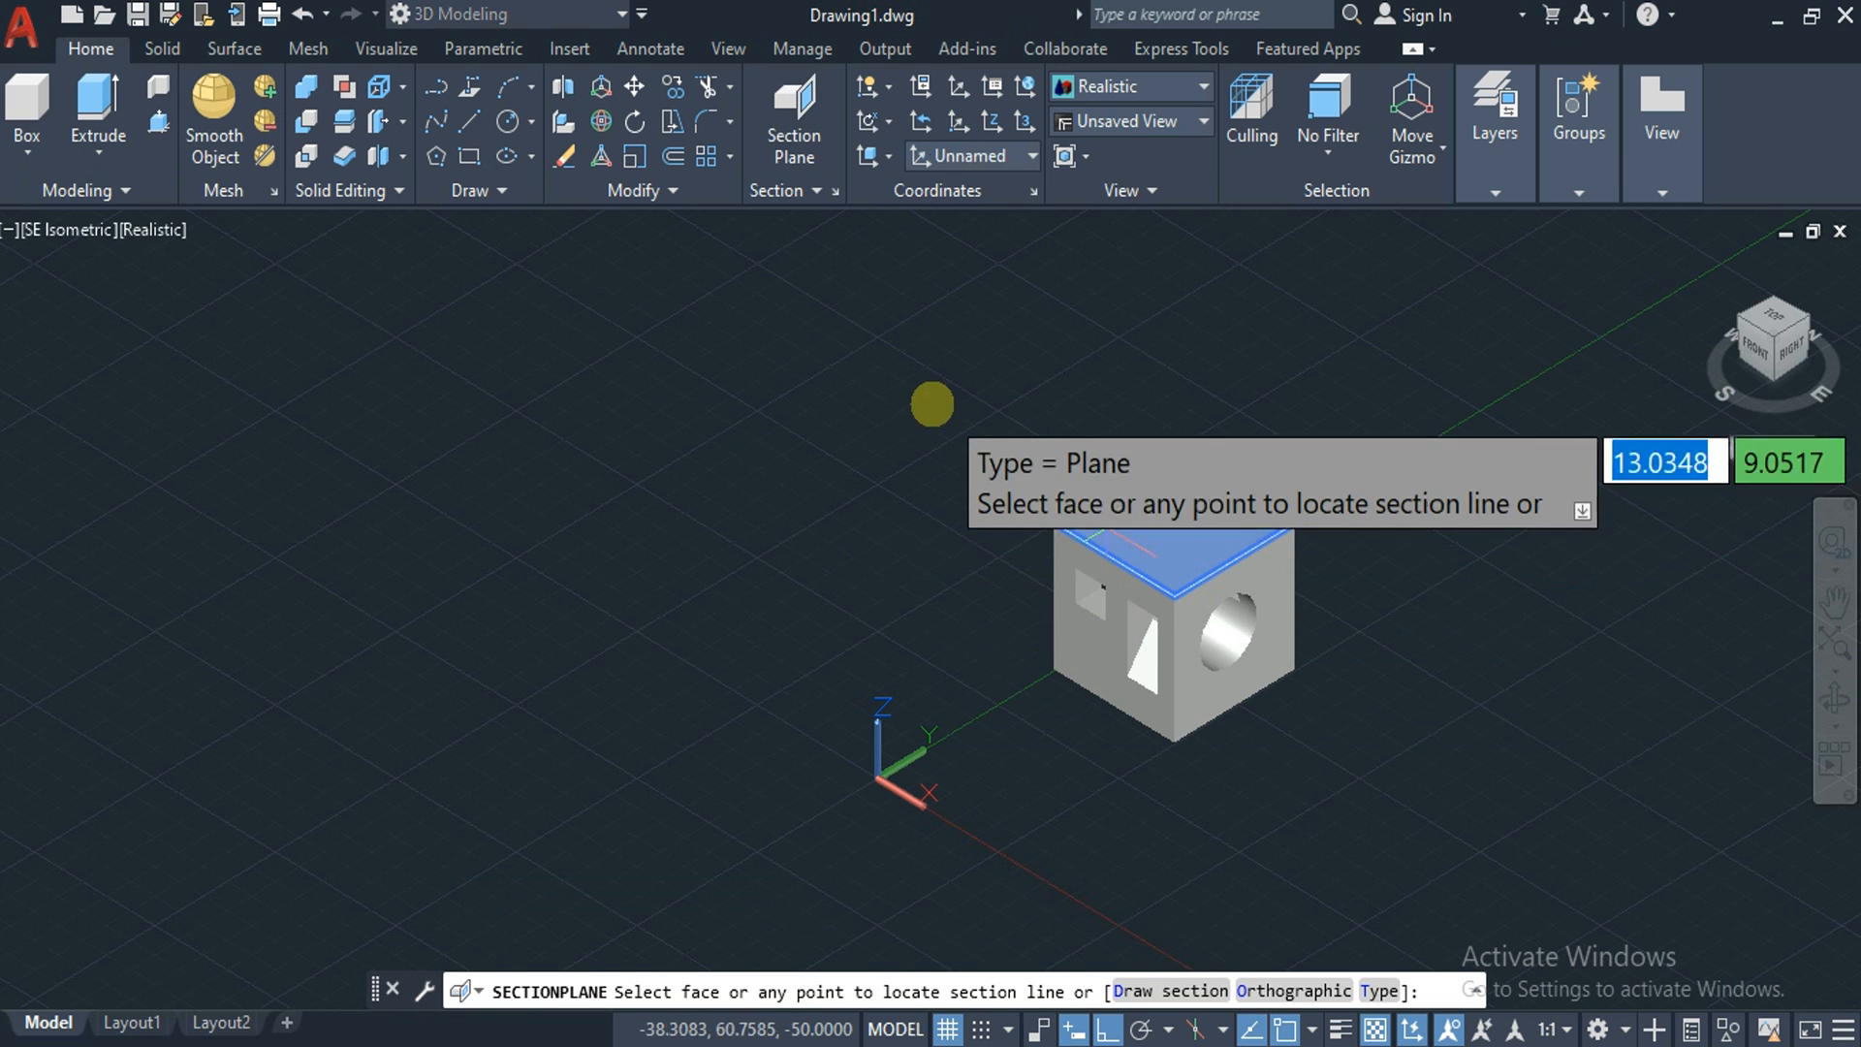
pyautogui.press('Down')
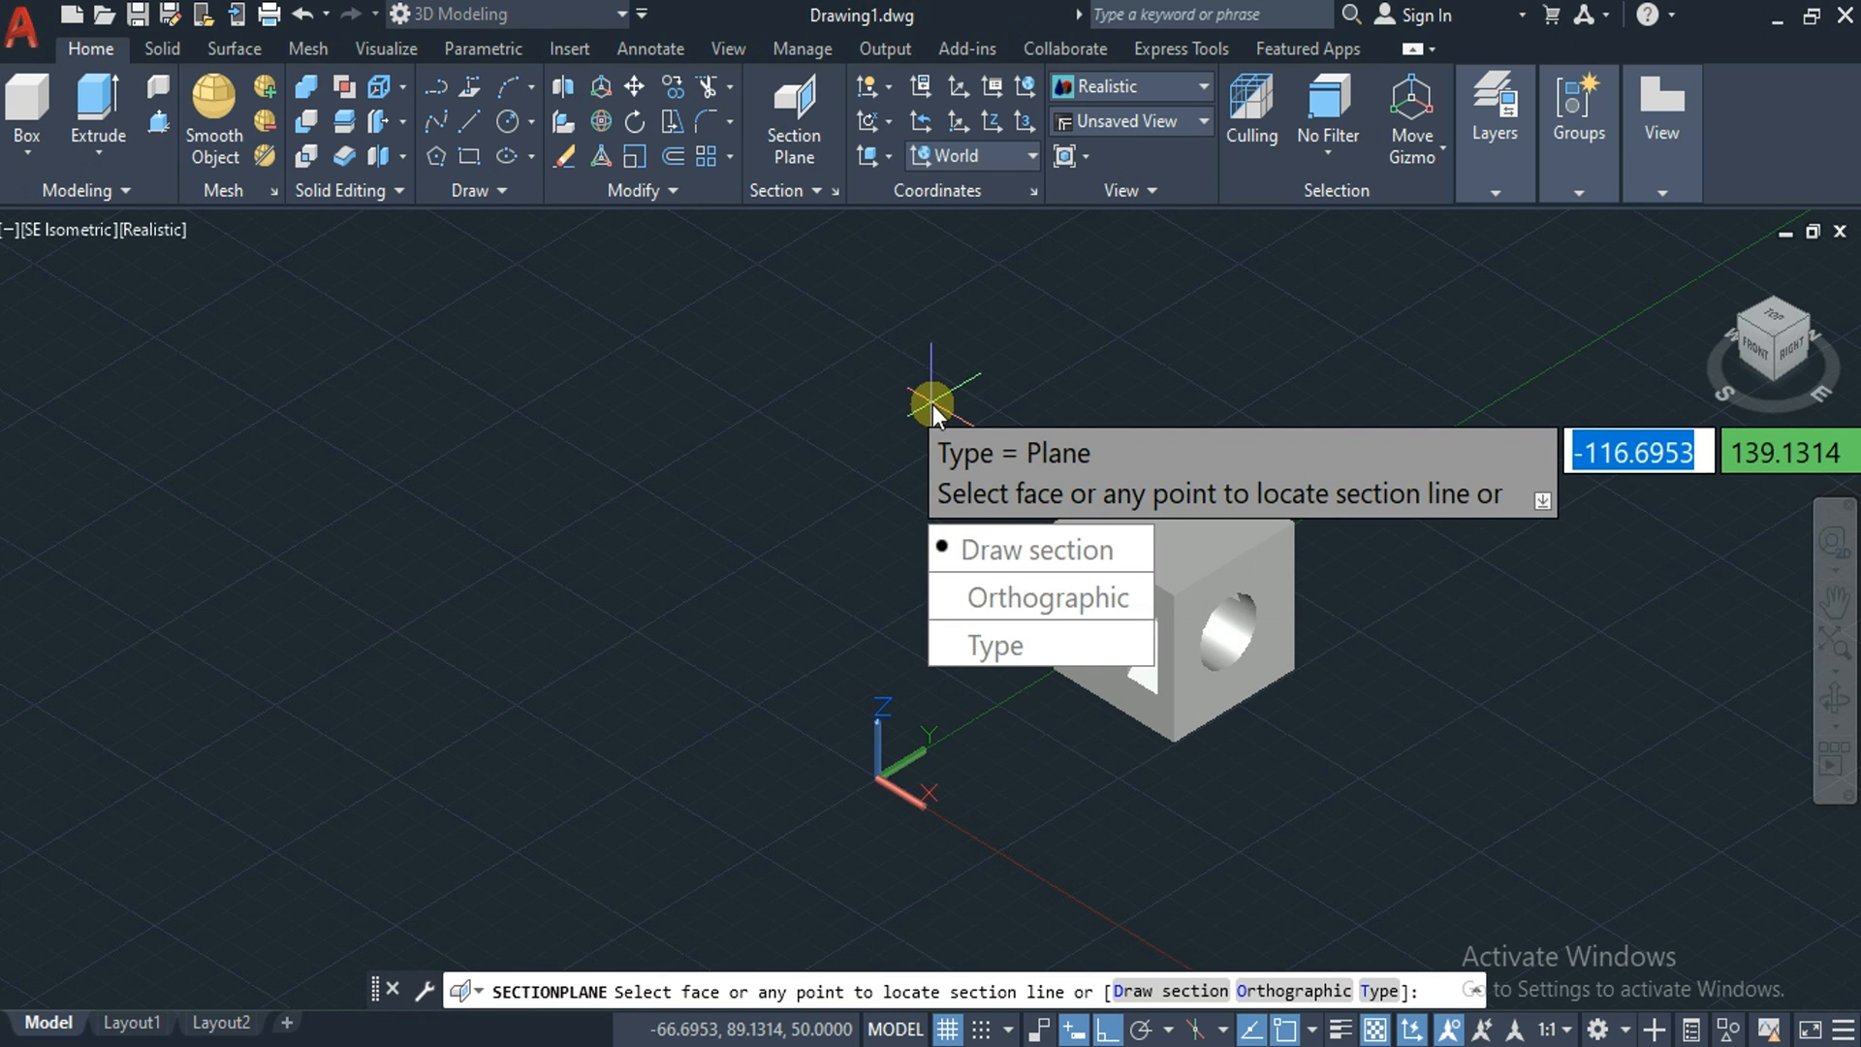
pyautogui.click(1008, 596)
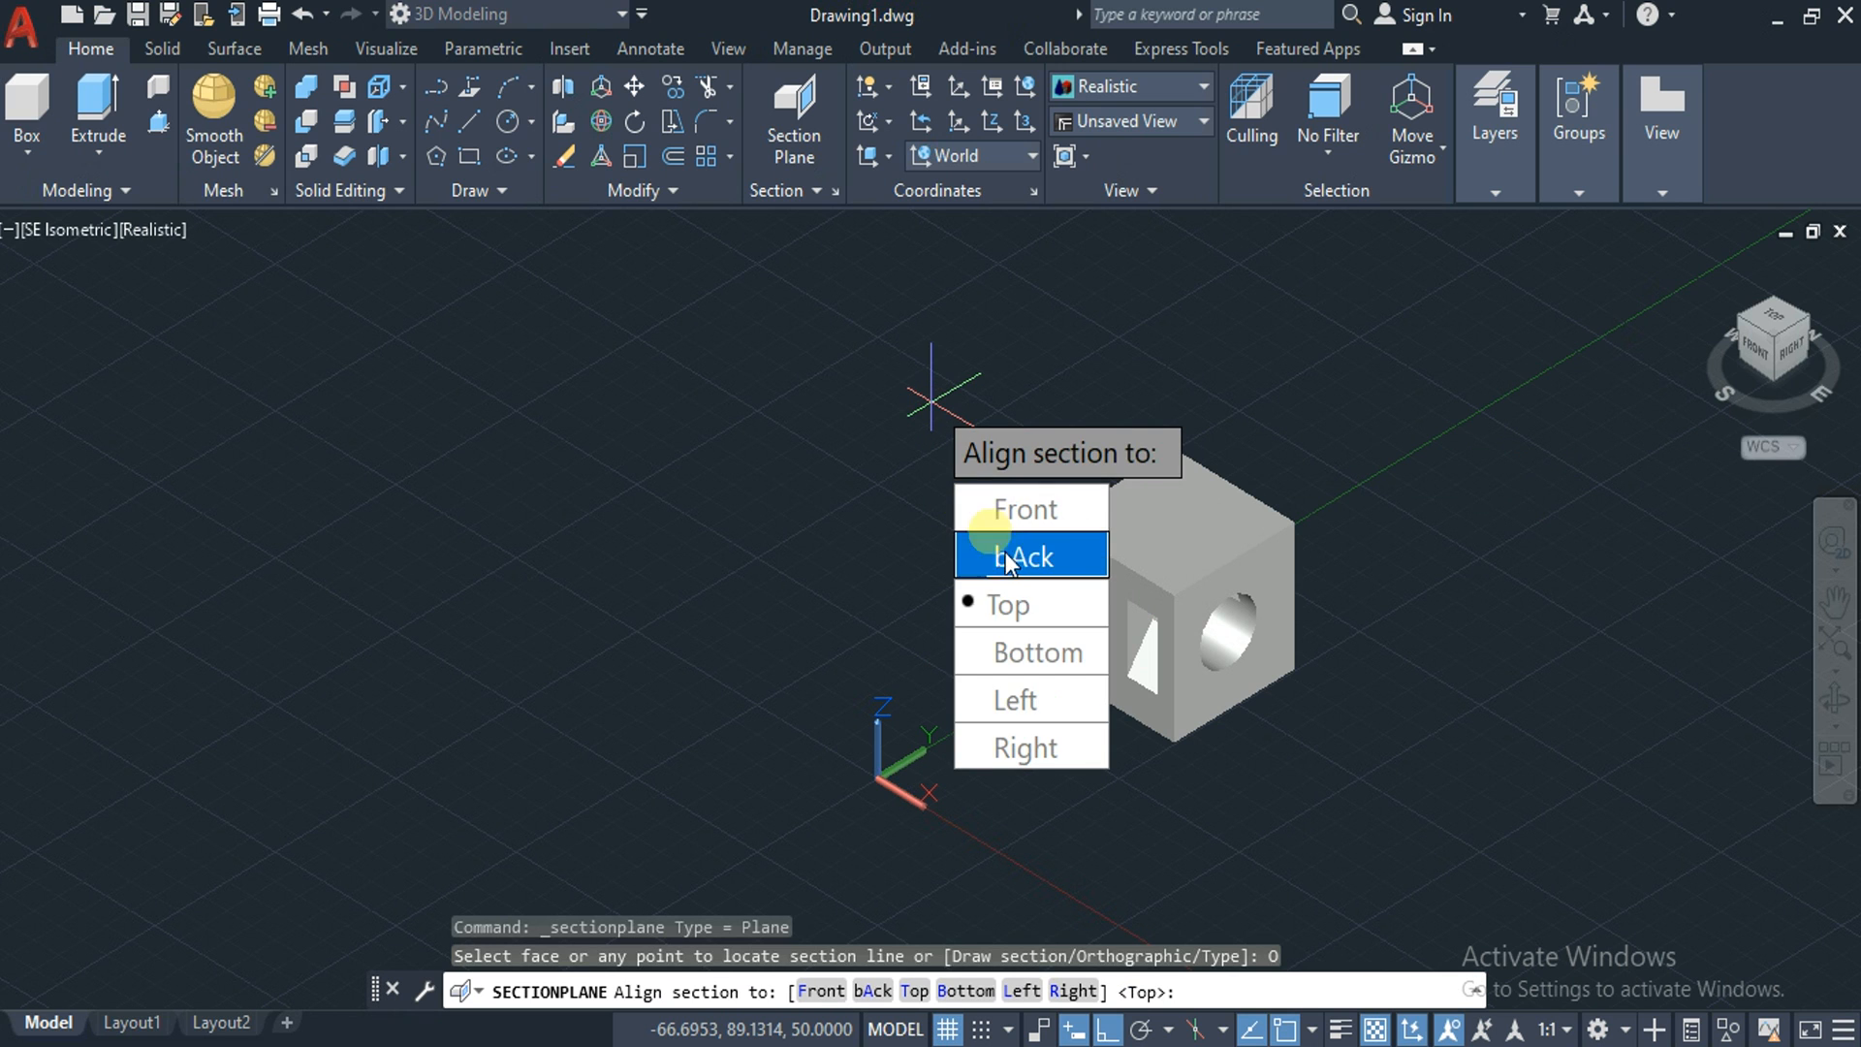
pyautogui.click(1025, 616)
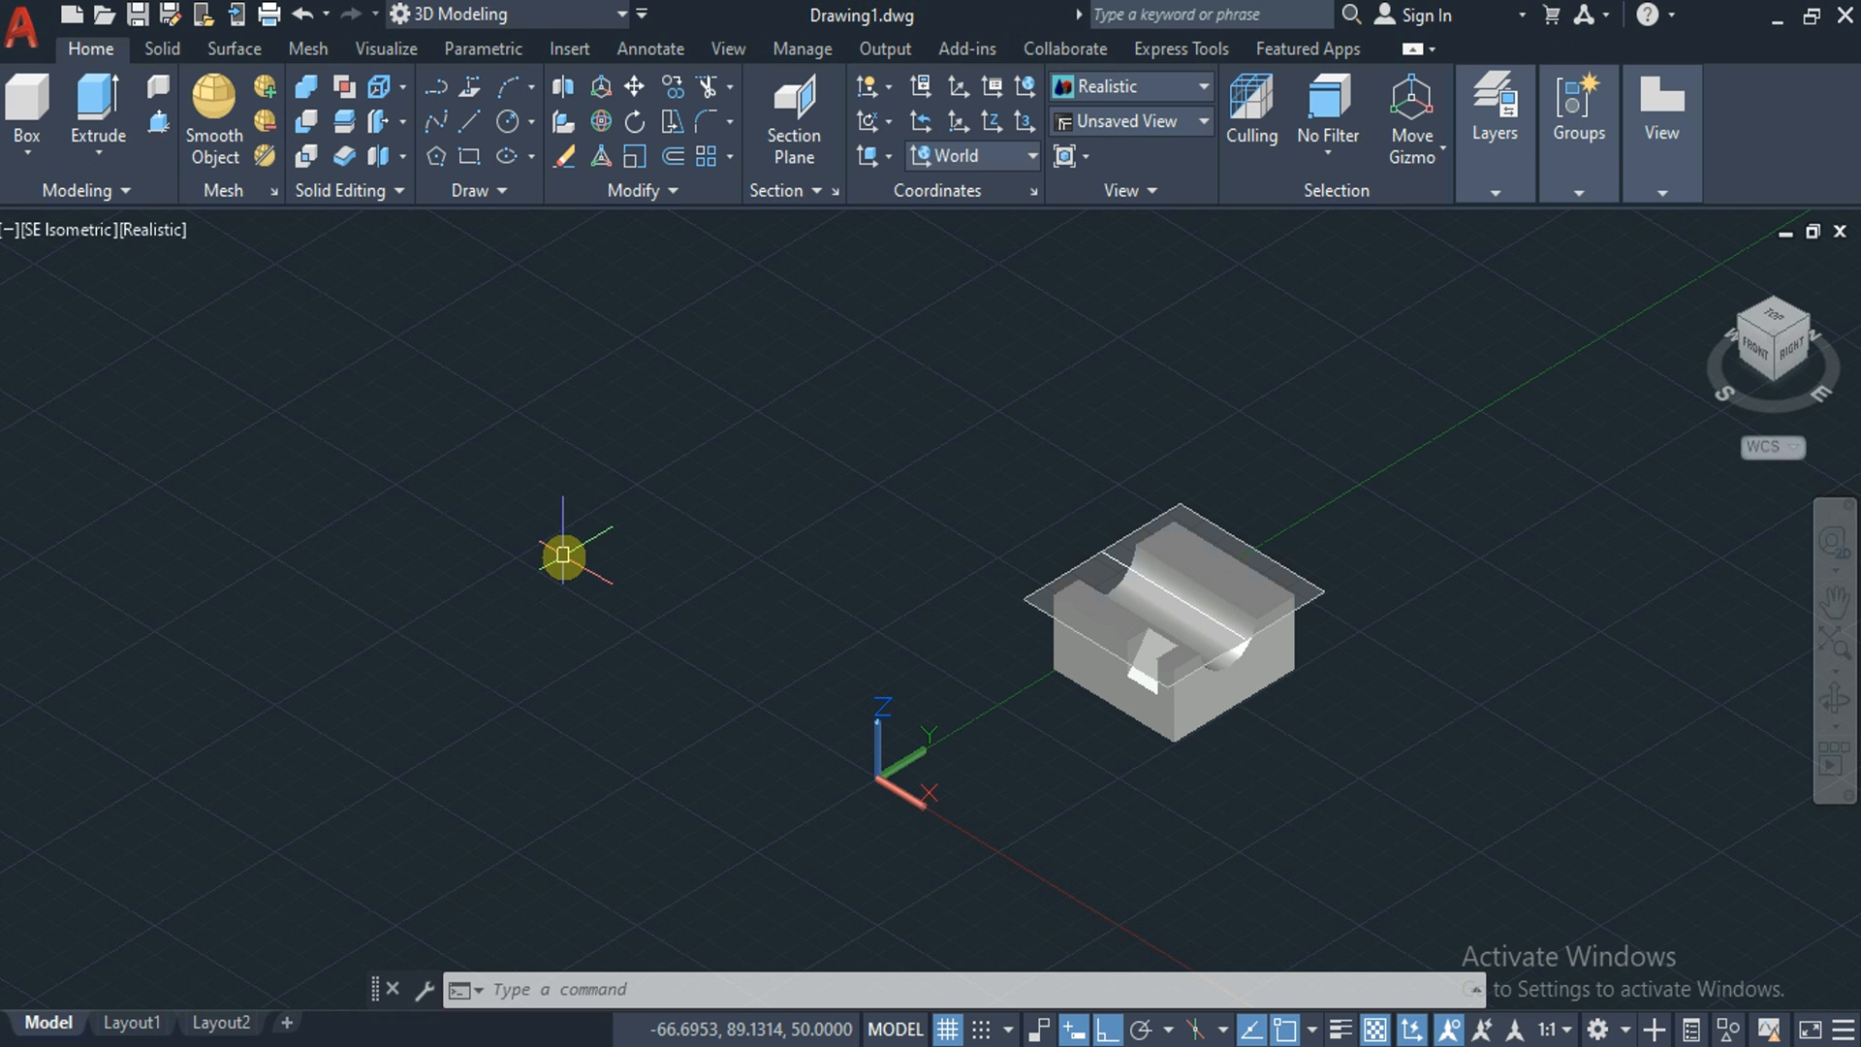
# Draw a cylinder freehand beside the sectioned block, near the origin, and delete it
pyautogui.click(26, 145)
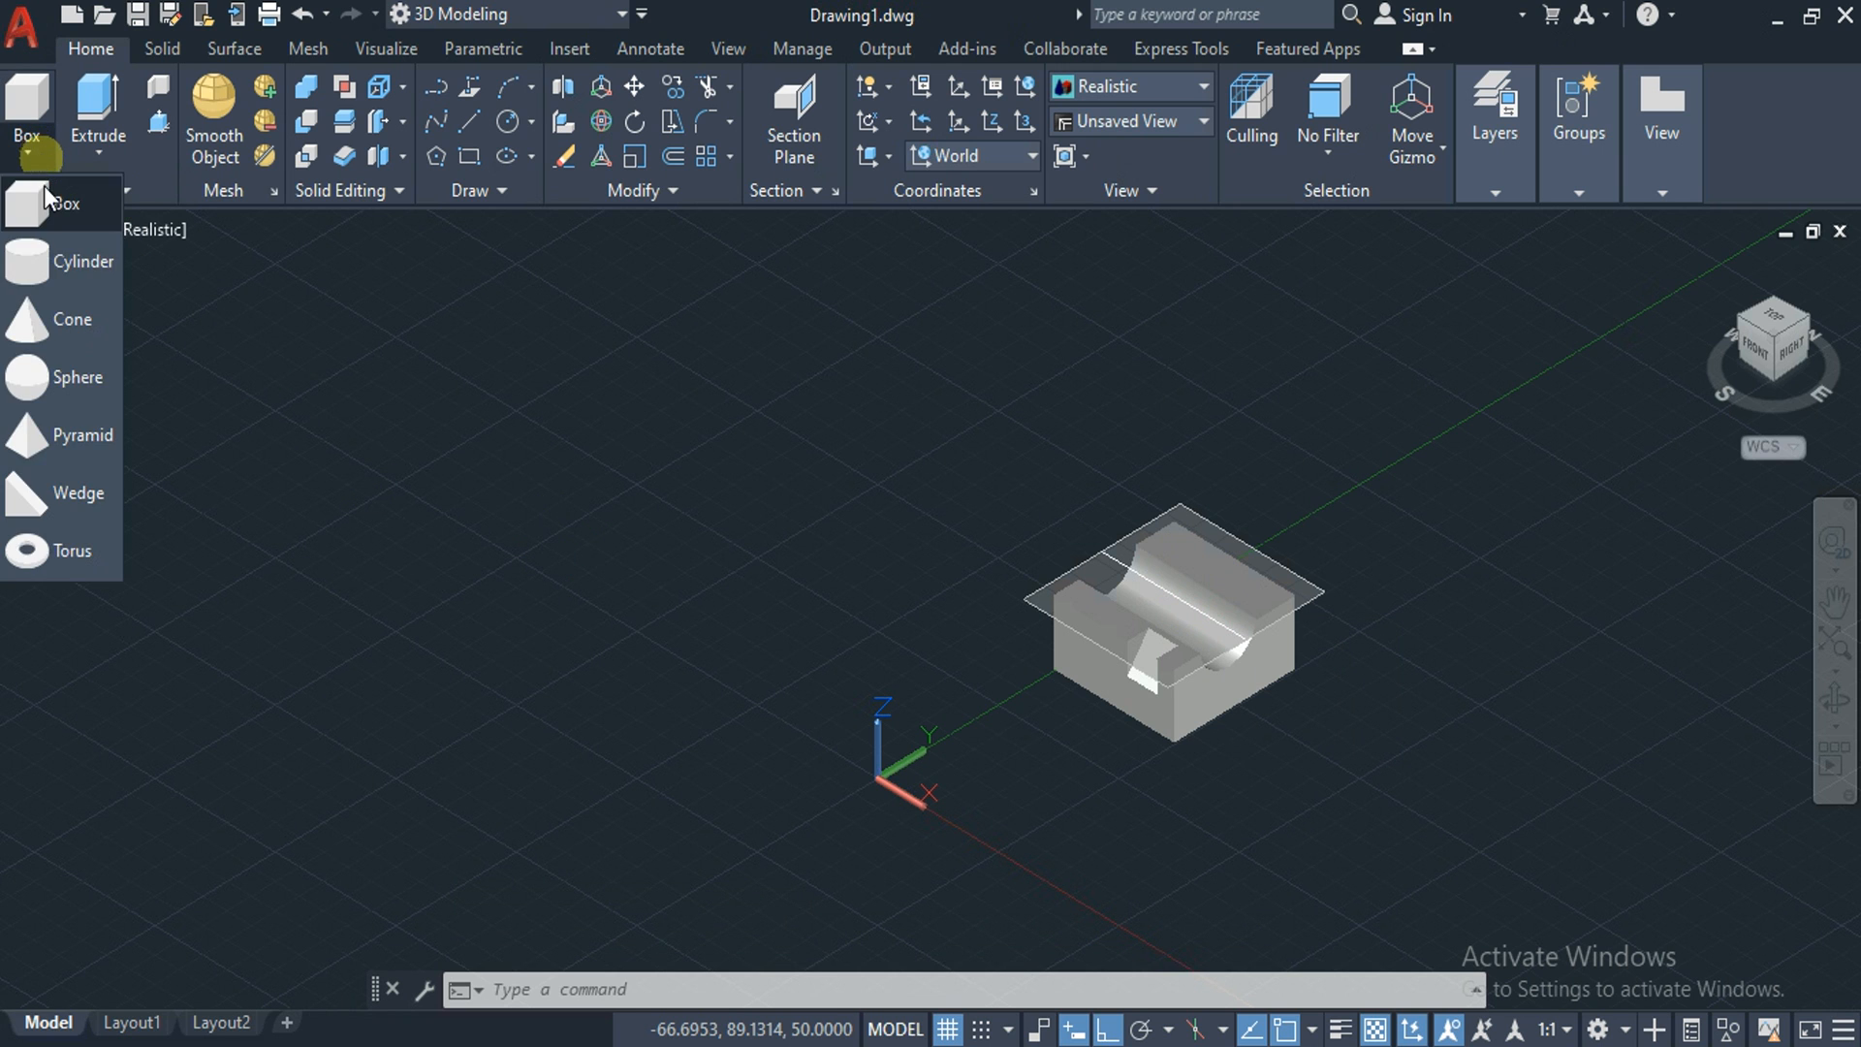
pyautogui.click(59, 276)
pyautogui.click(790, 765)
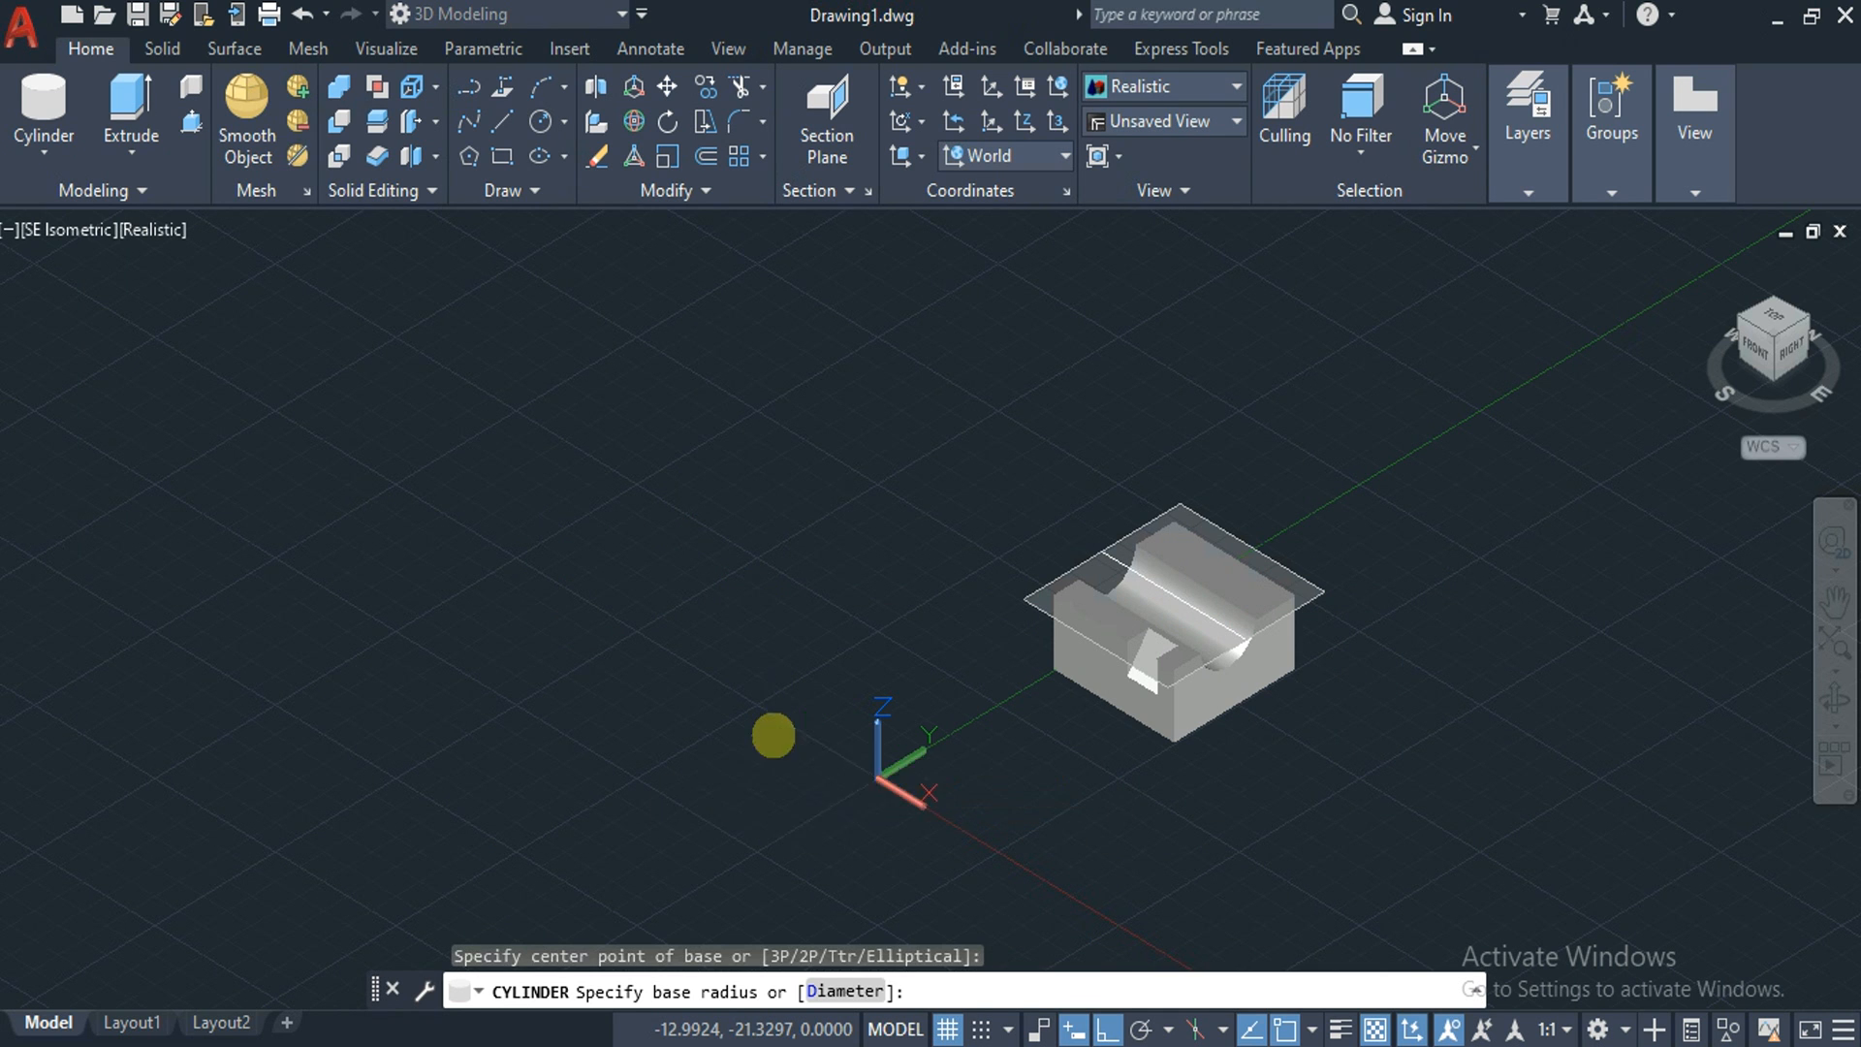
pyautogui.click(718, 761)
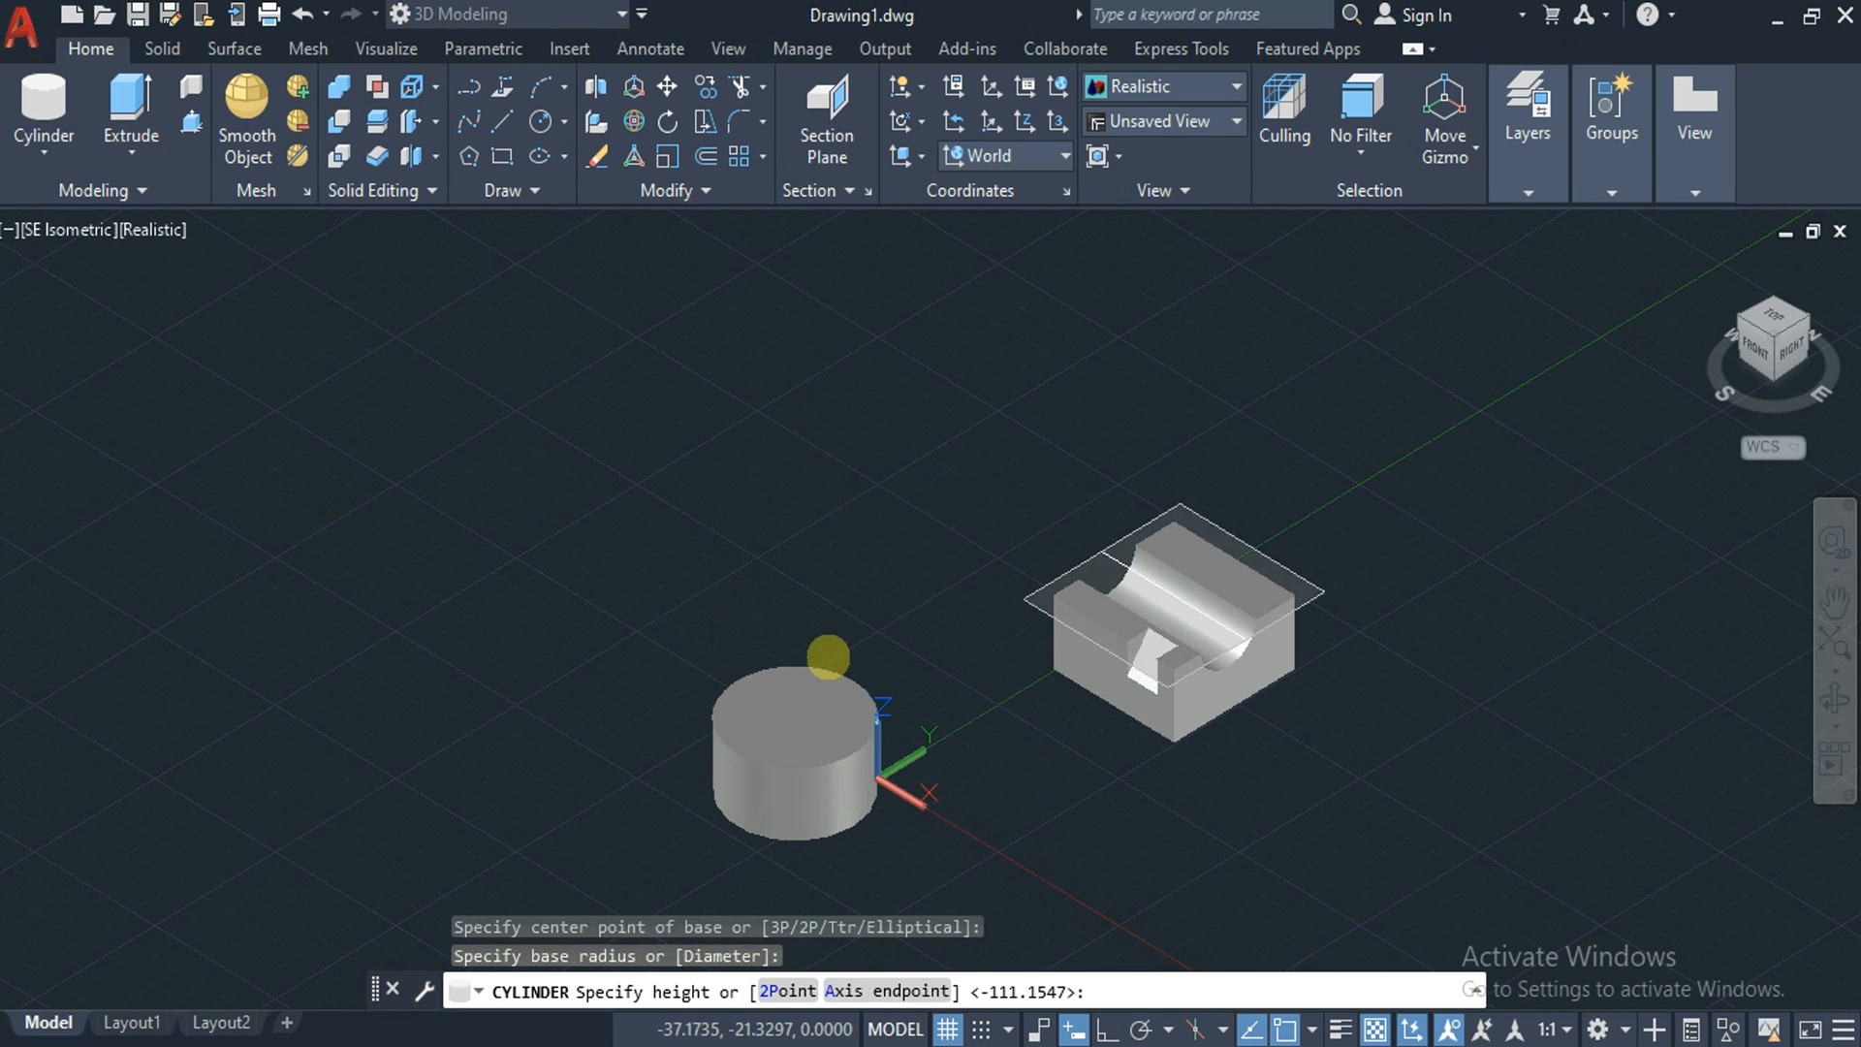
pyautogui.click(828, 657)
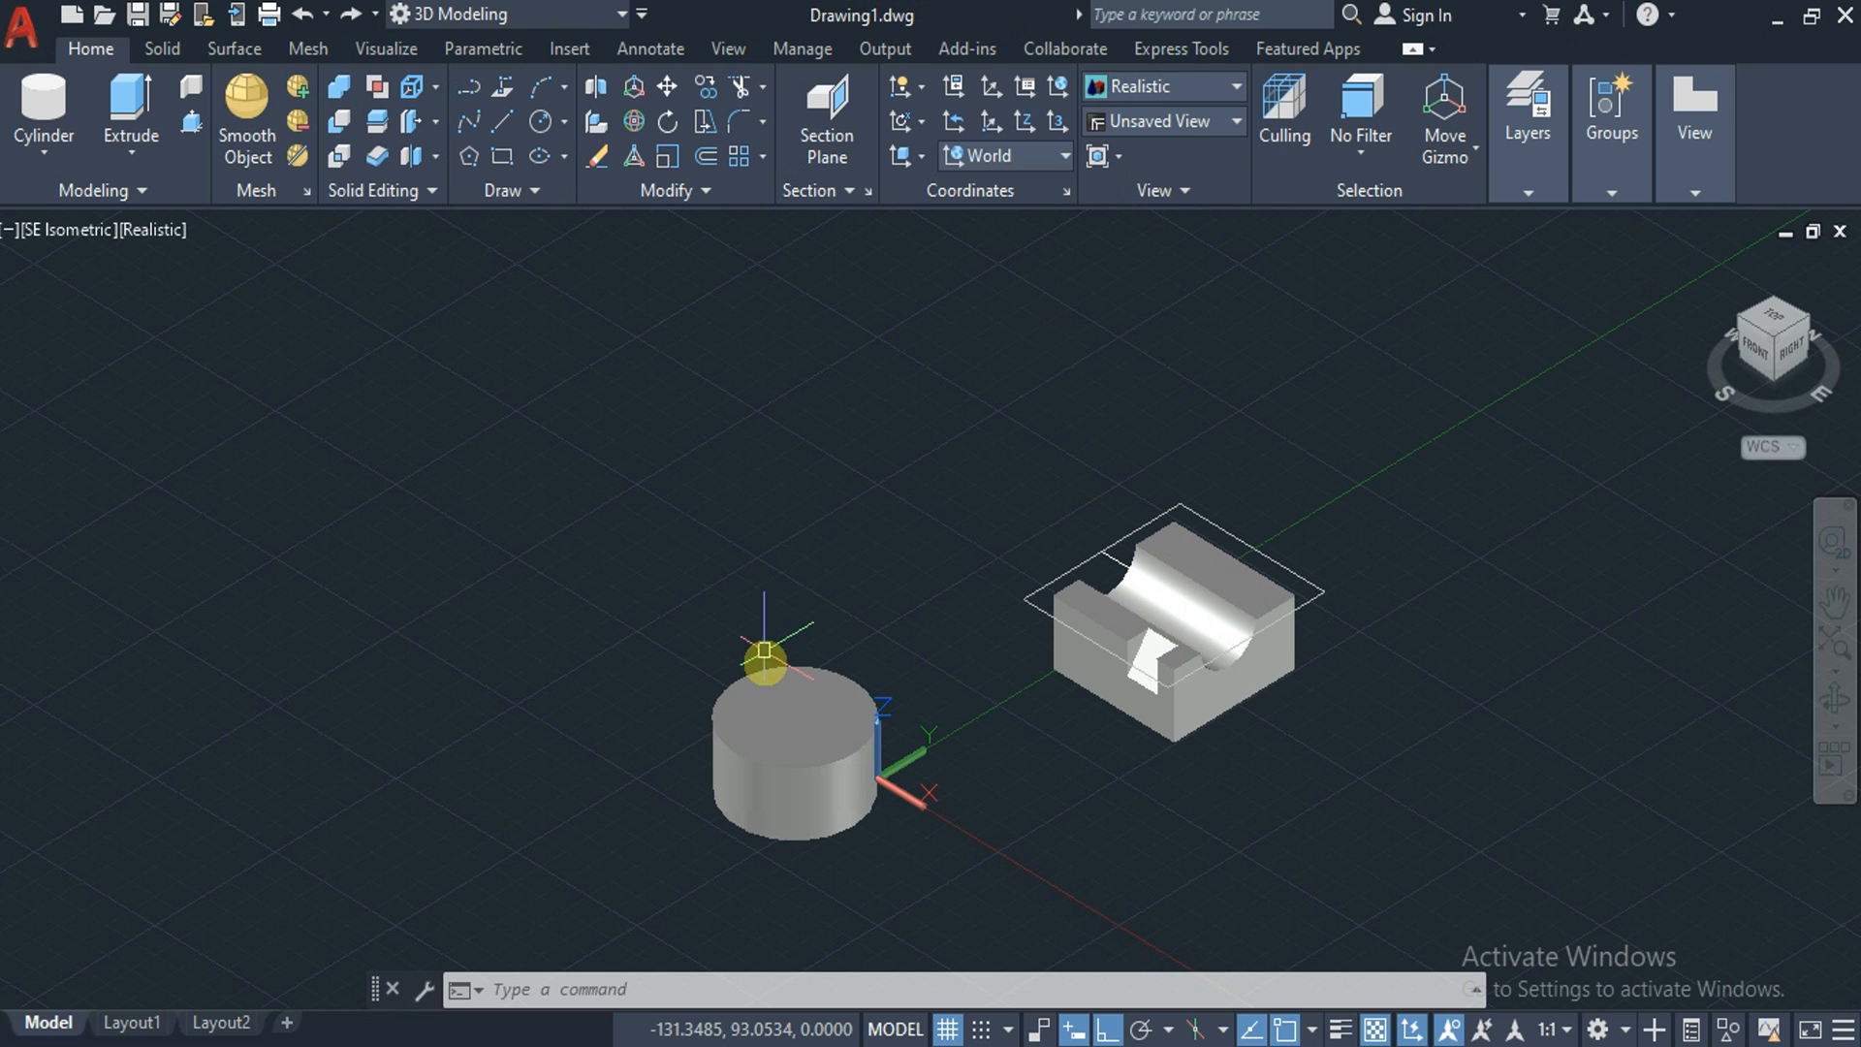
pyautogui.click(812, 781)
pyautogui.press('Delete')
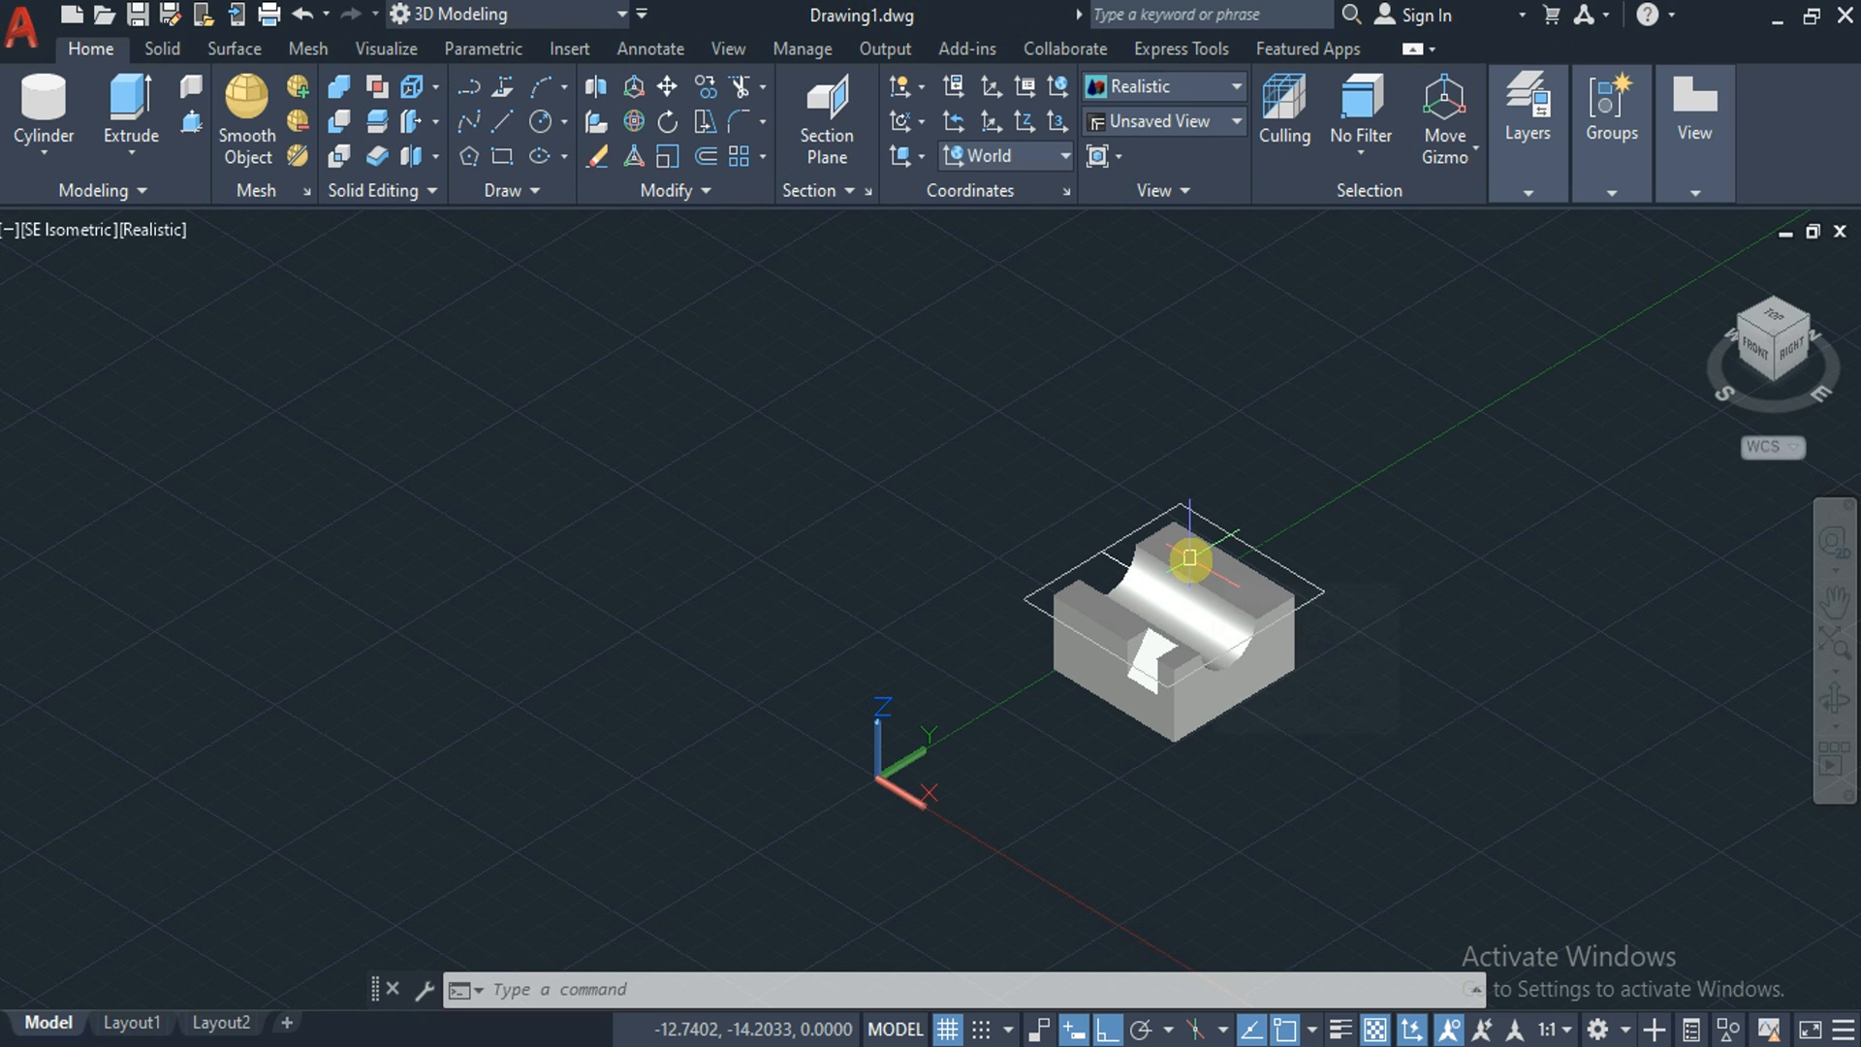
# Toggle live sectioning of the block's section plane off and back on
pyautogui.click(846, 194)
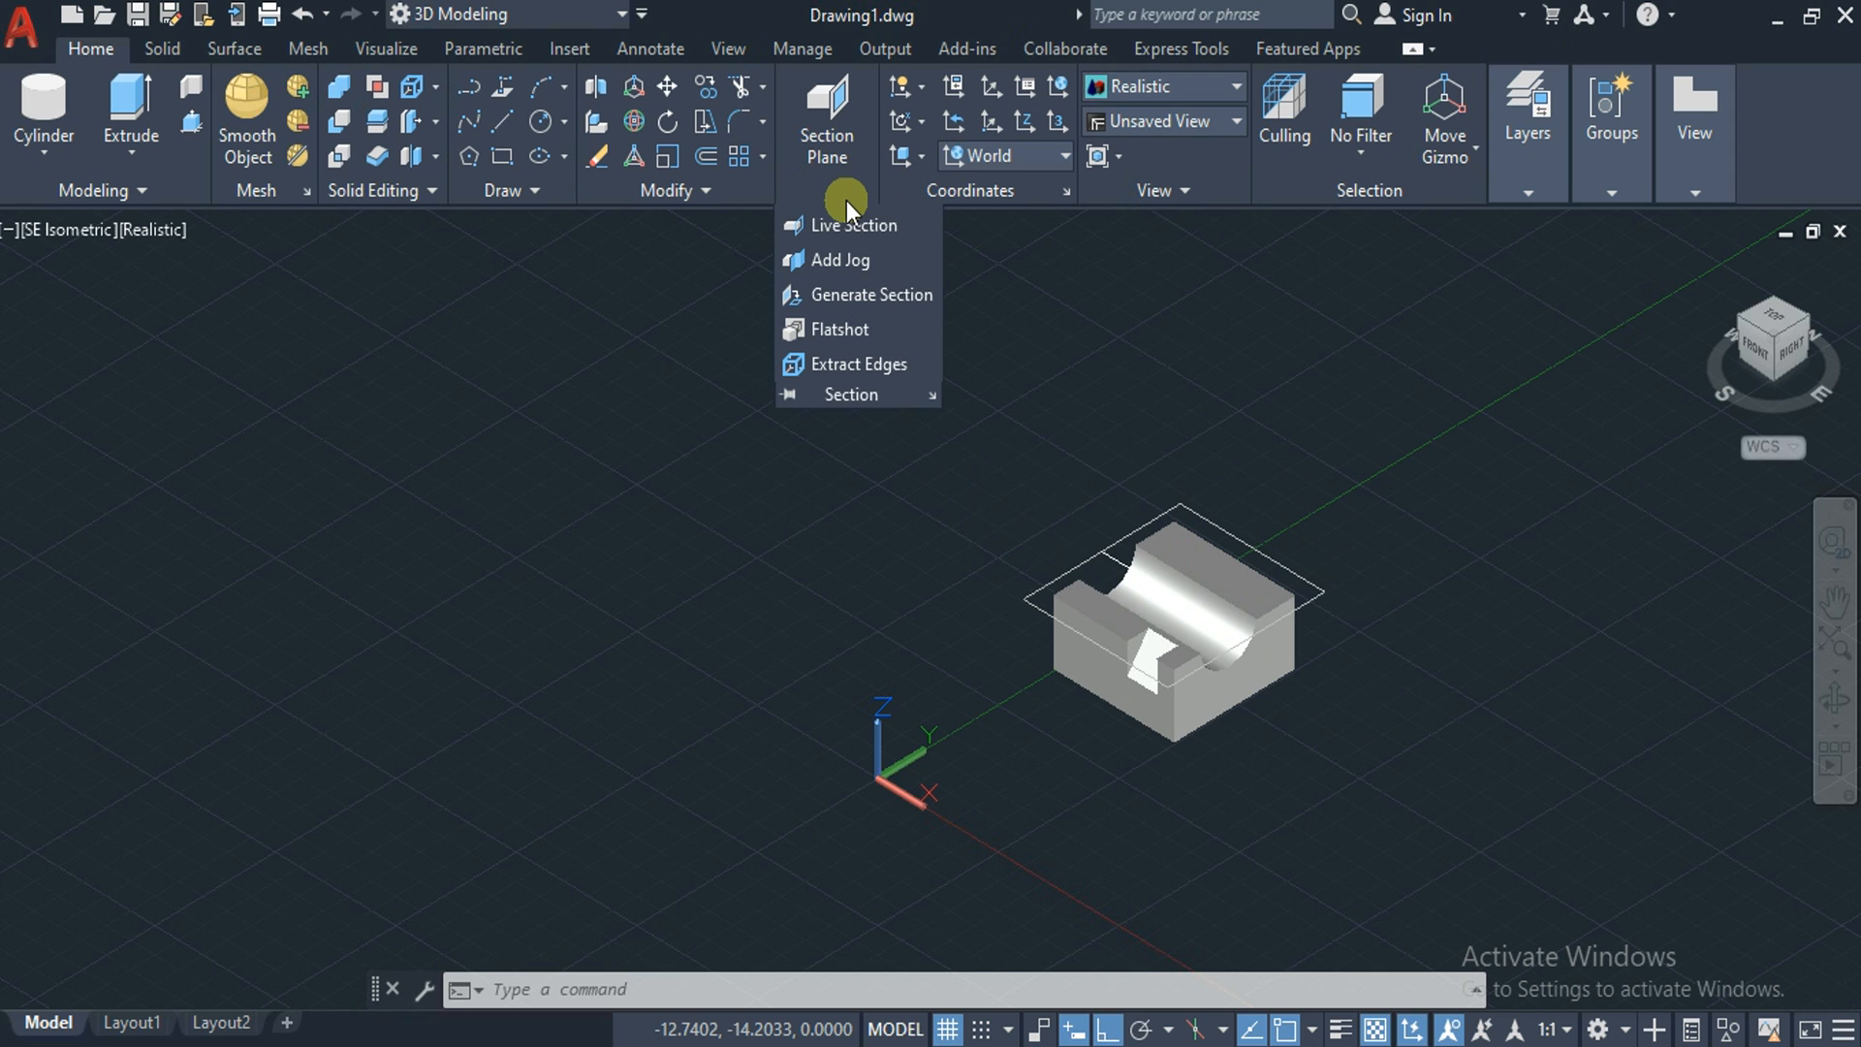
pyautogui.click(841, 226)
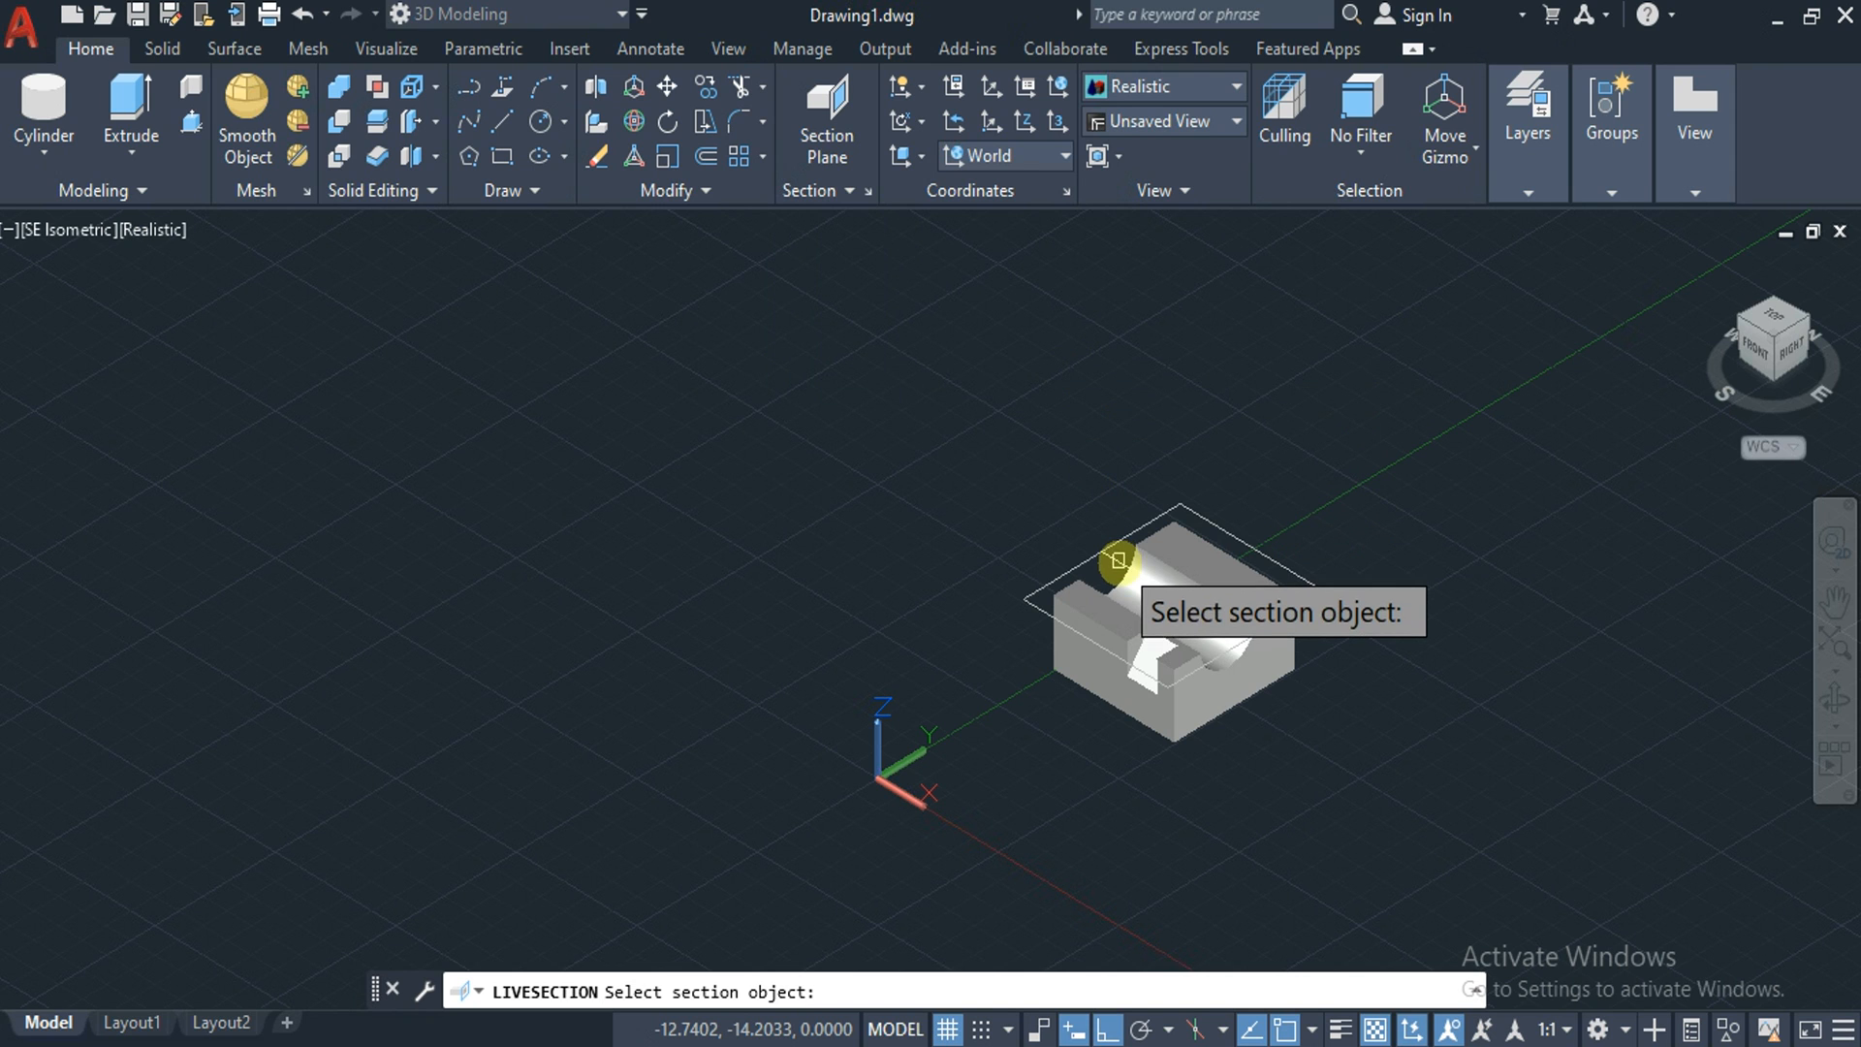
pyautogui.click(1119, 560)
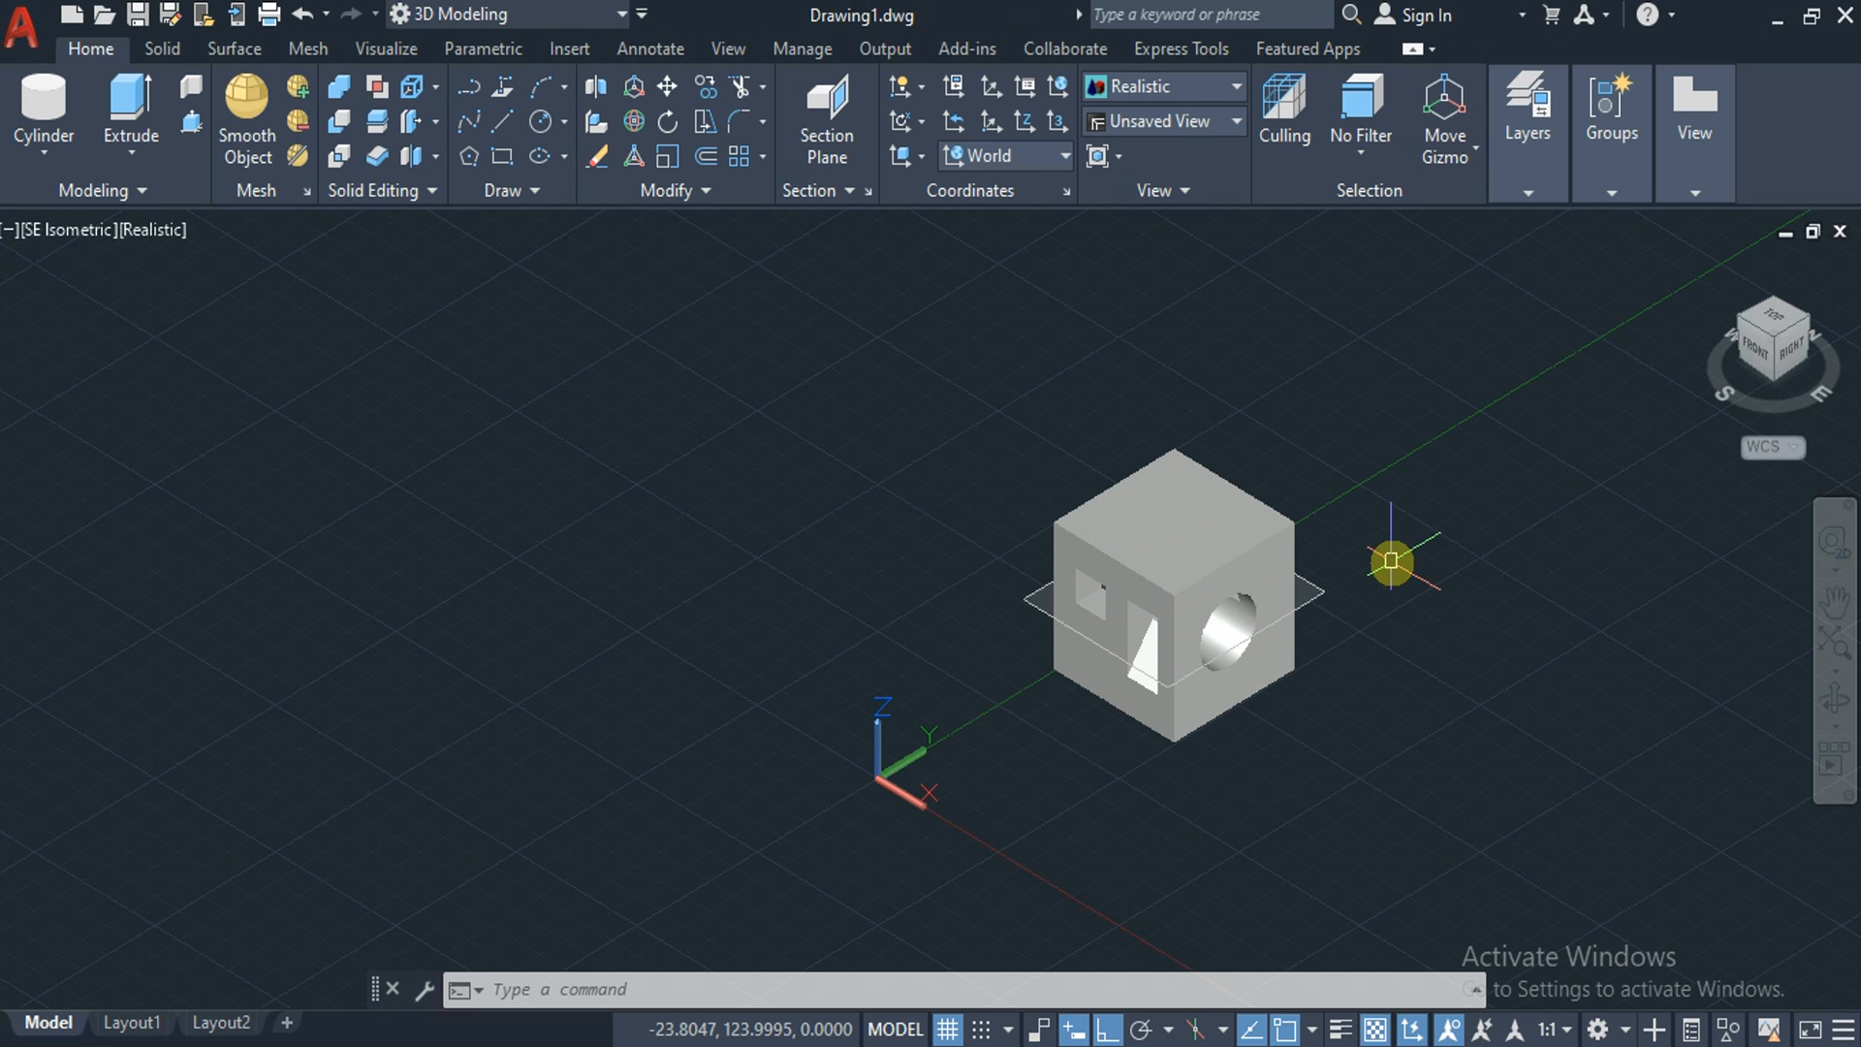
pyautogui.click(845, 190)
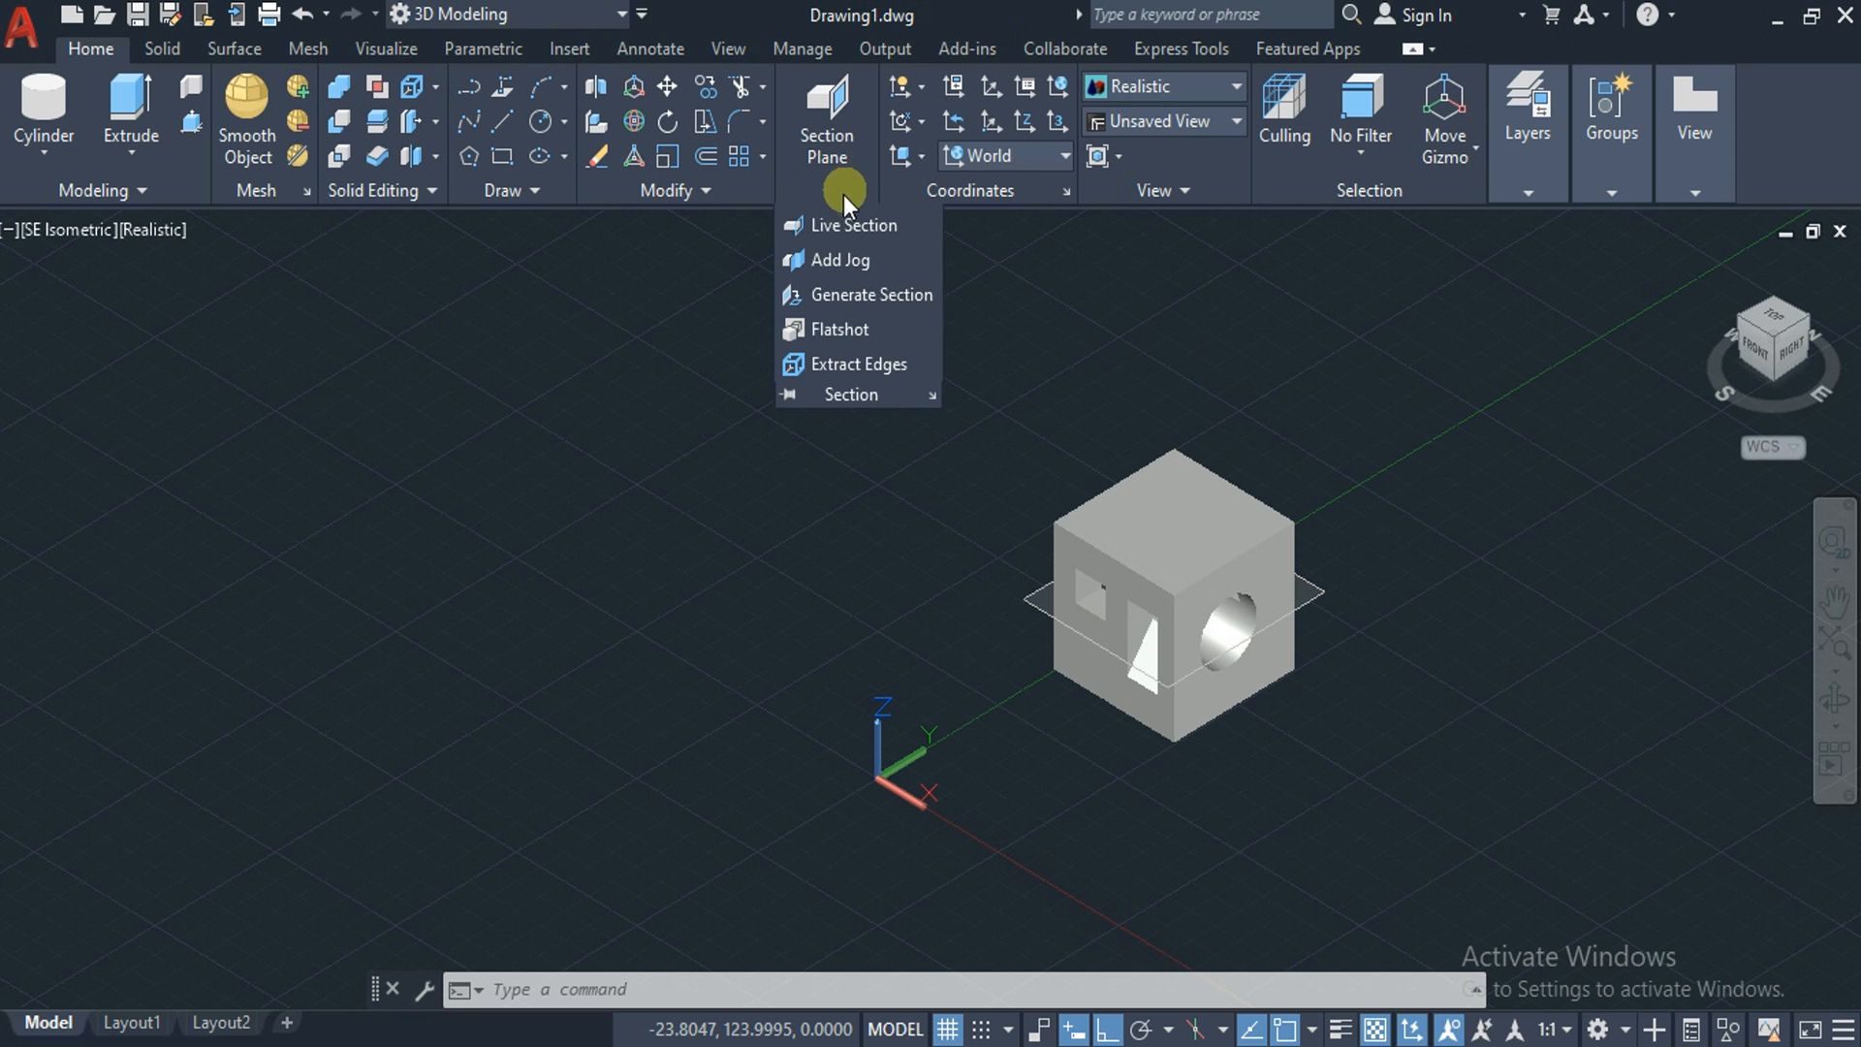
pyautogui.click(837, 225)
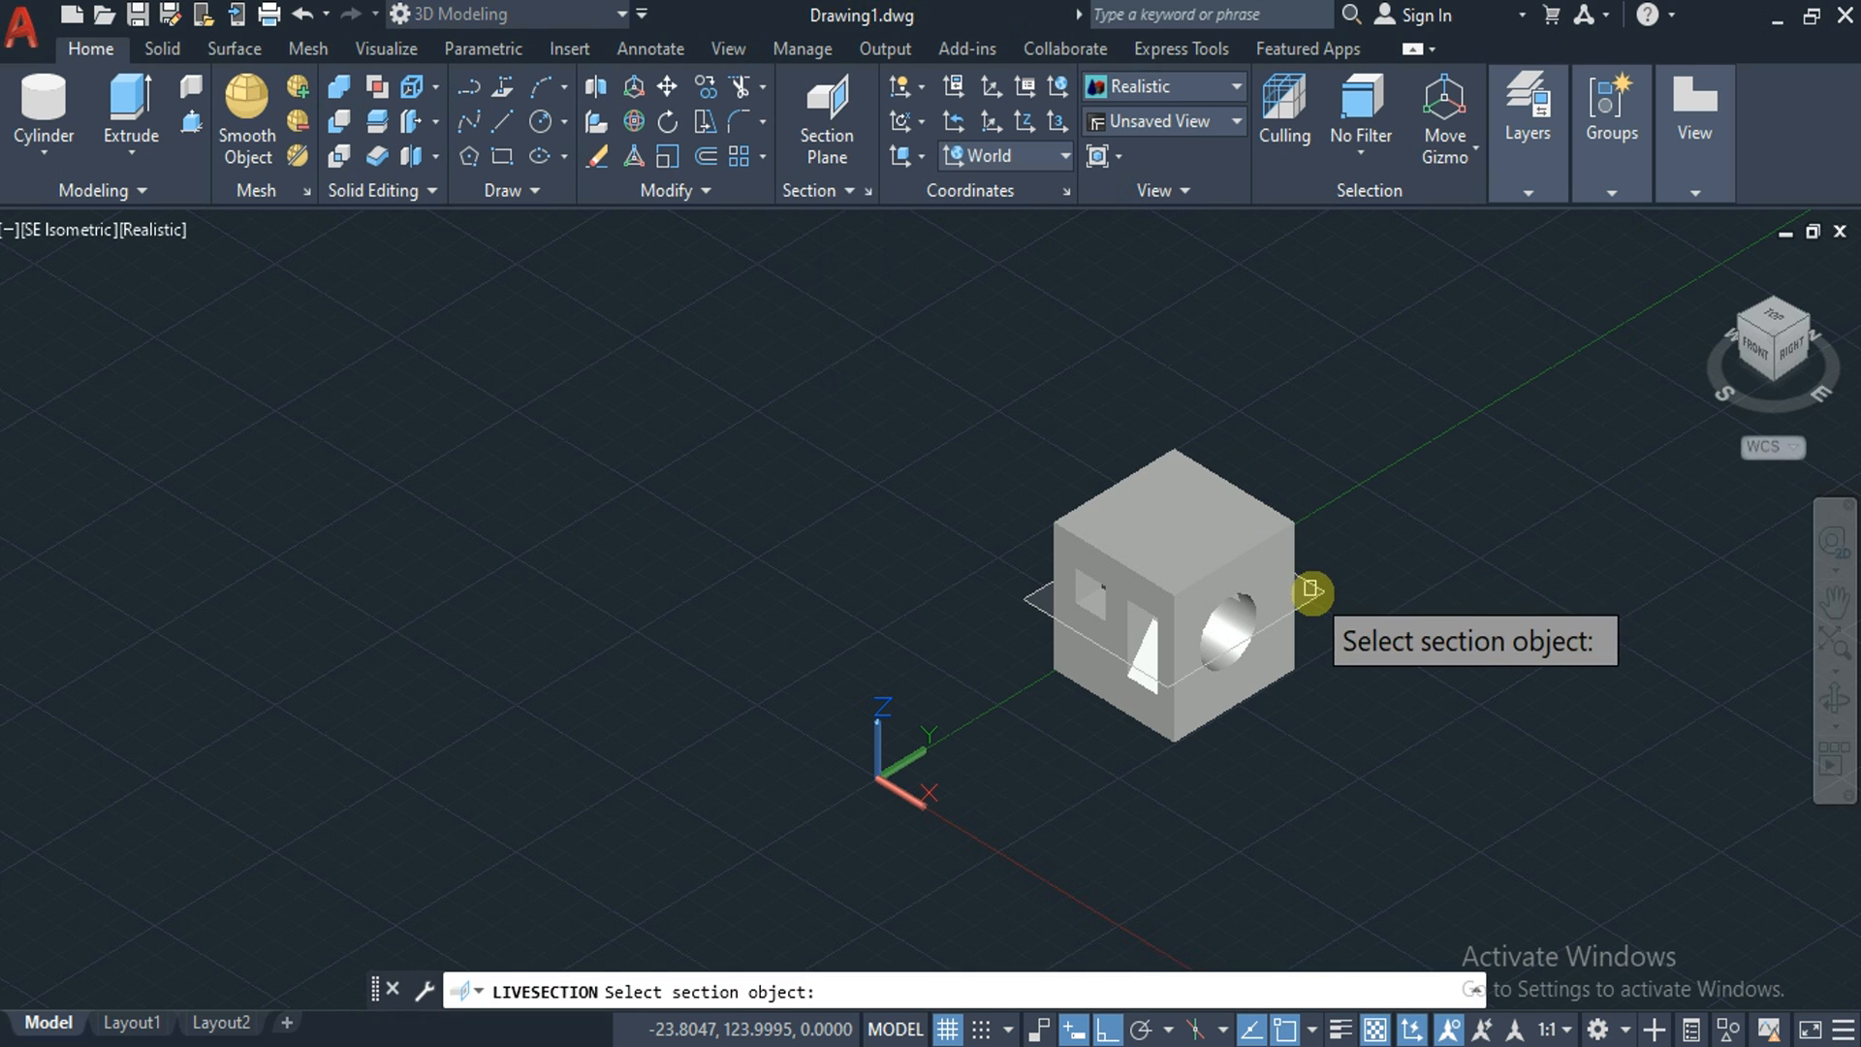
pyautogui.click(1313, 595)
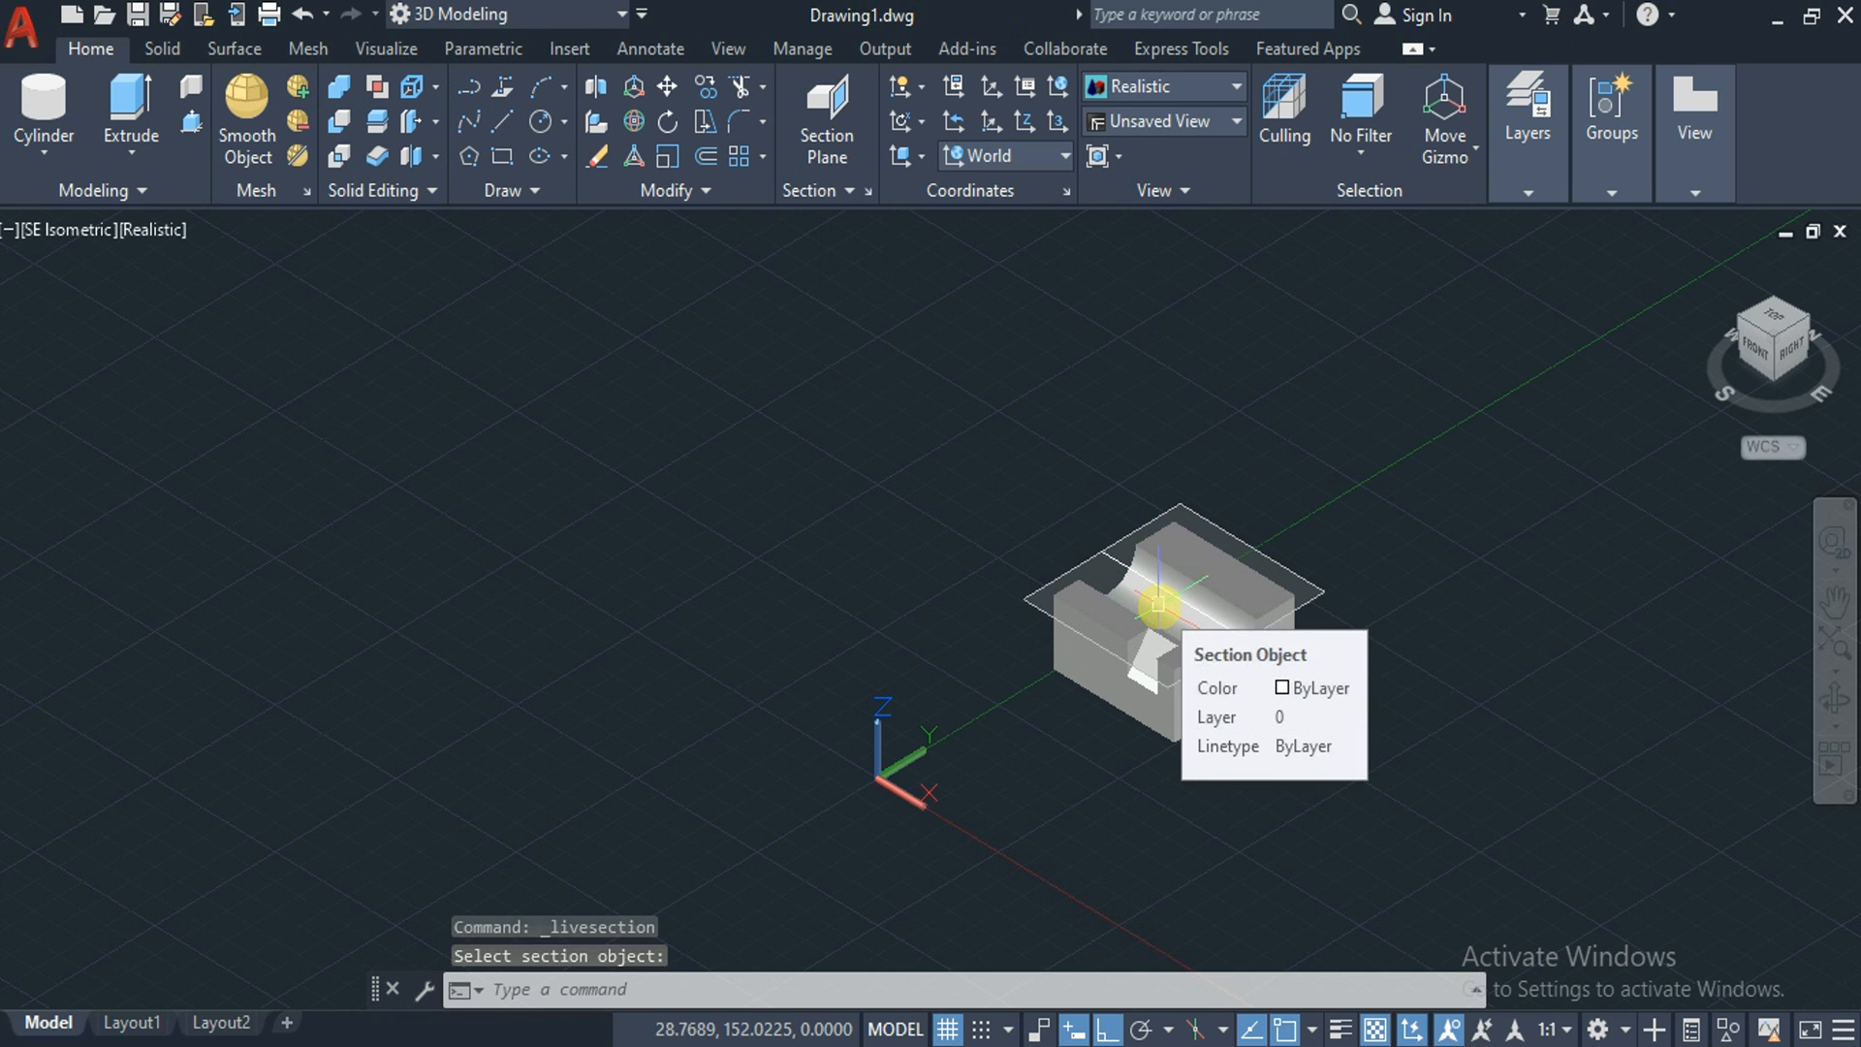
# Try adding a jog near the middle of the section line over the round groove, and undo it
pyautogui.click(826, 191)
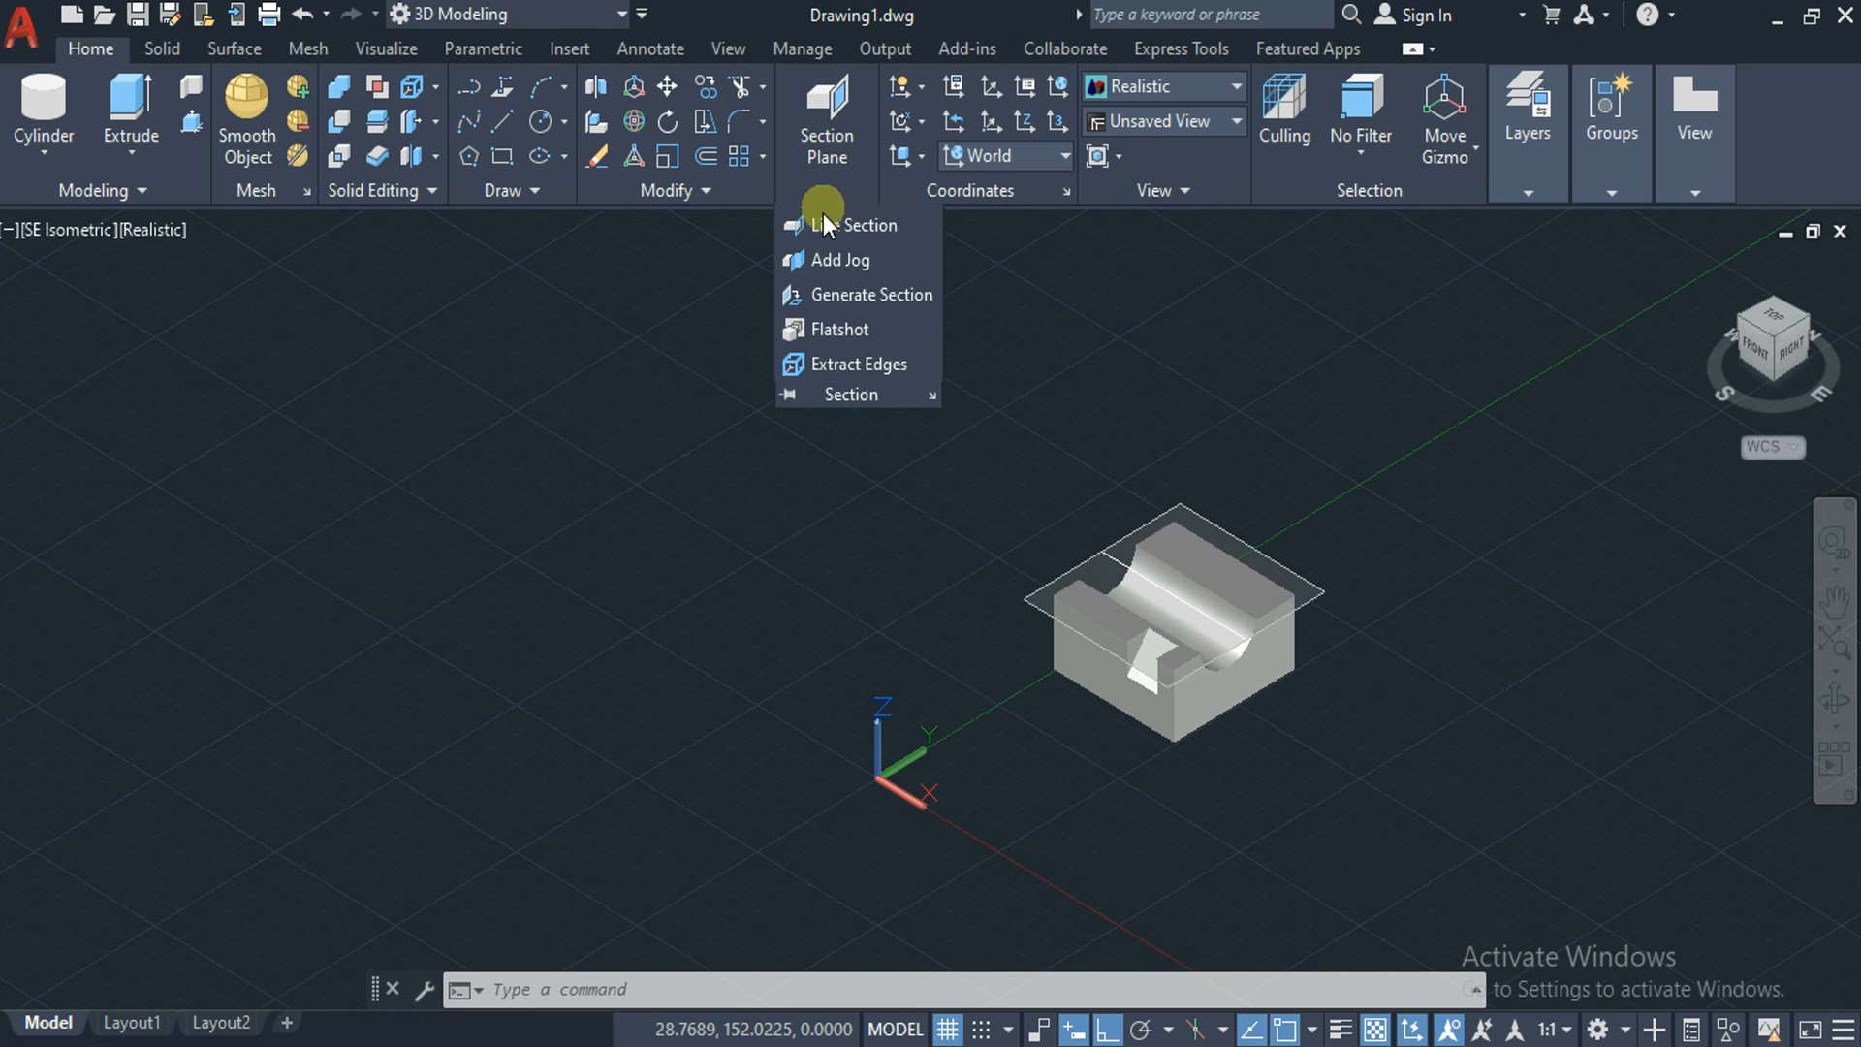
pyautogui.click(822, 269)
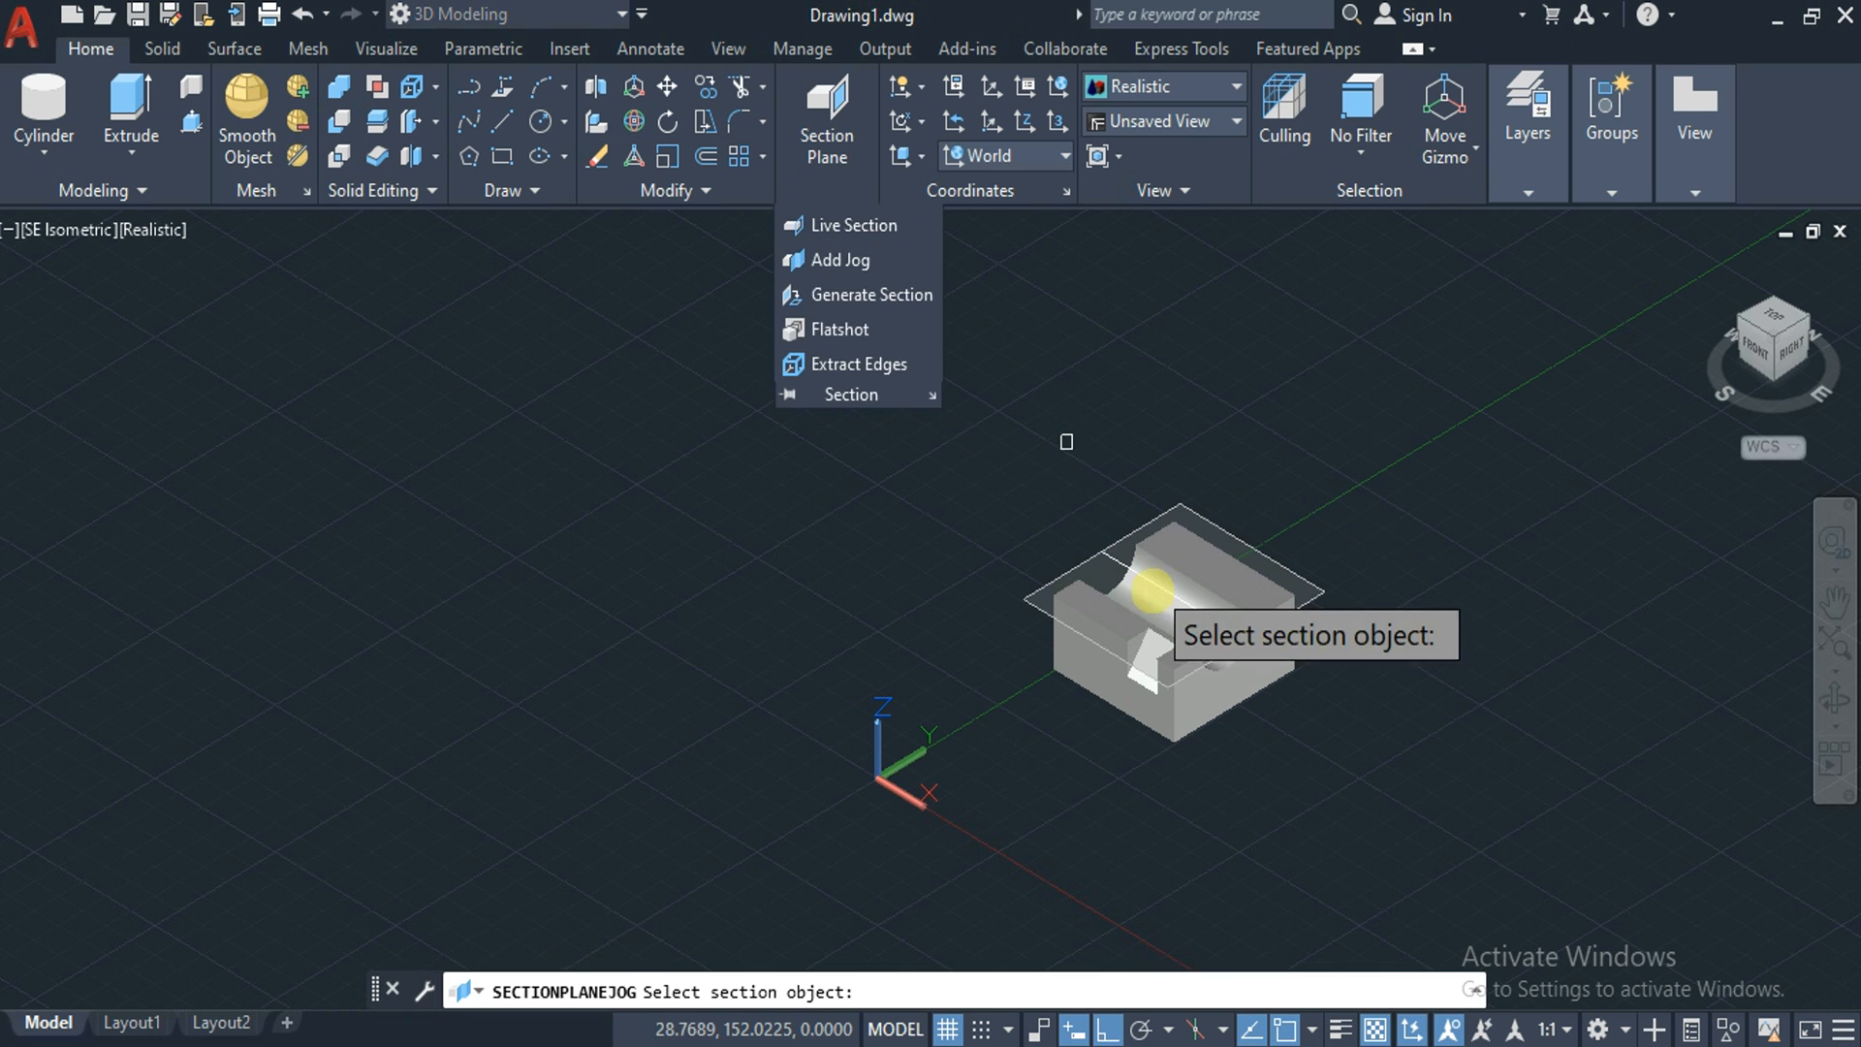
pyautogui.click(1153, 583)
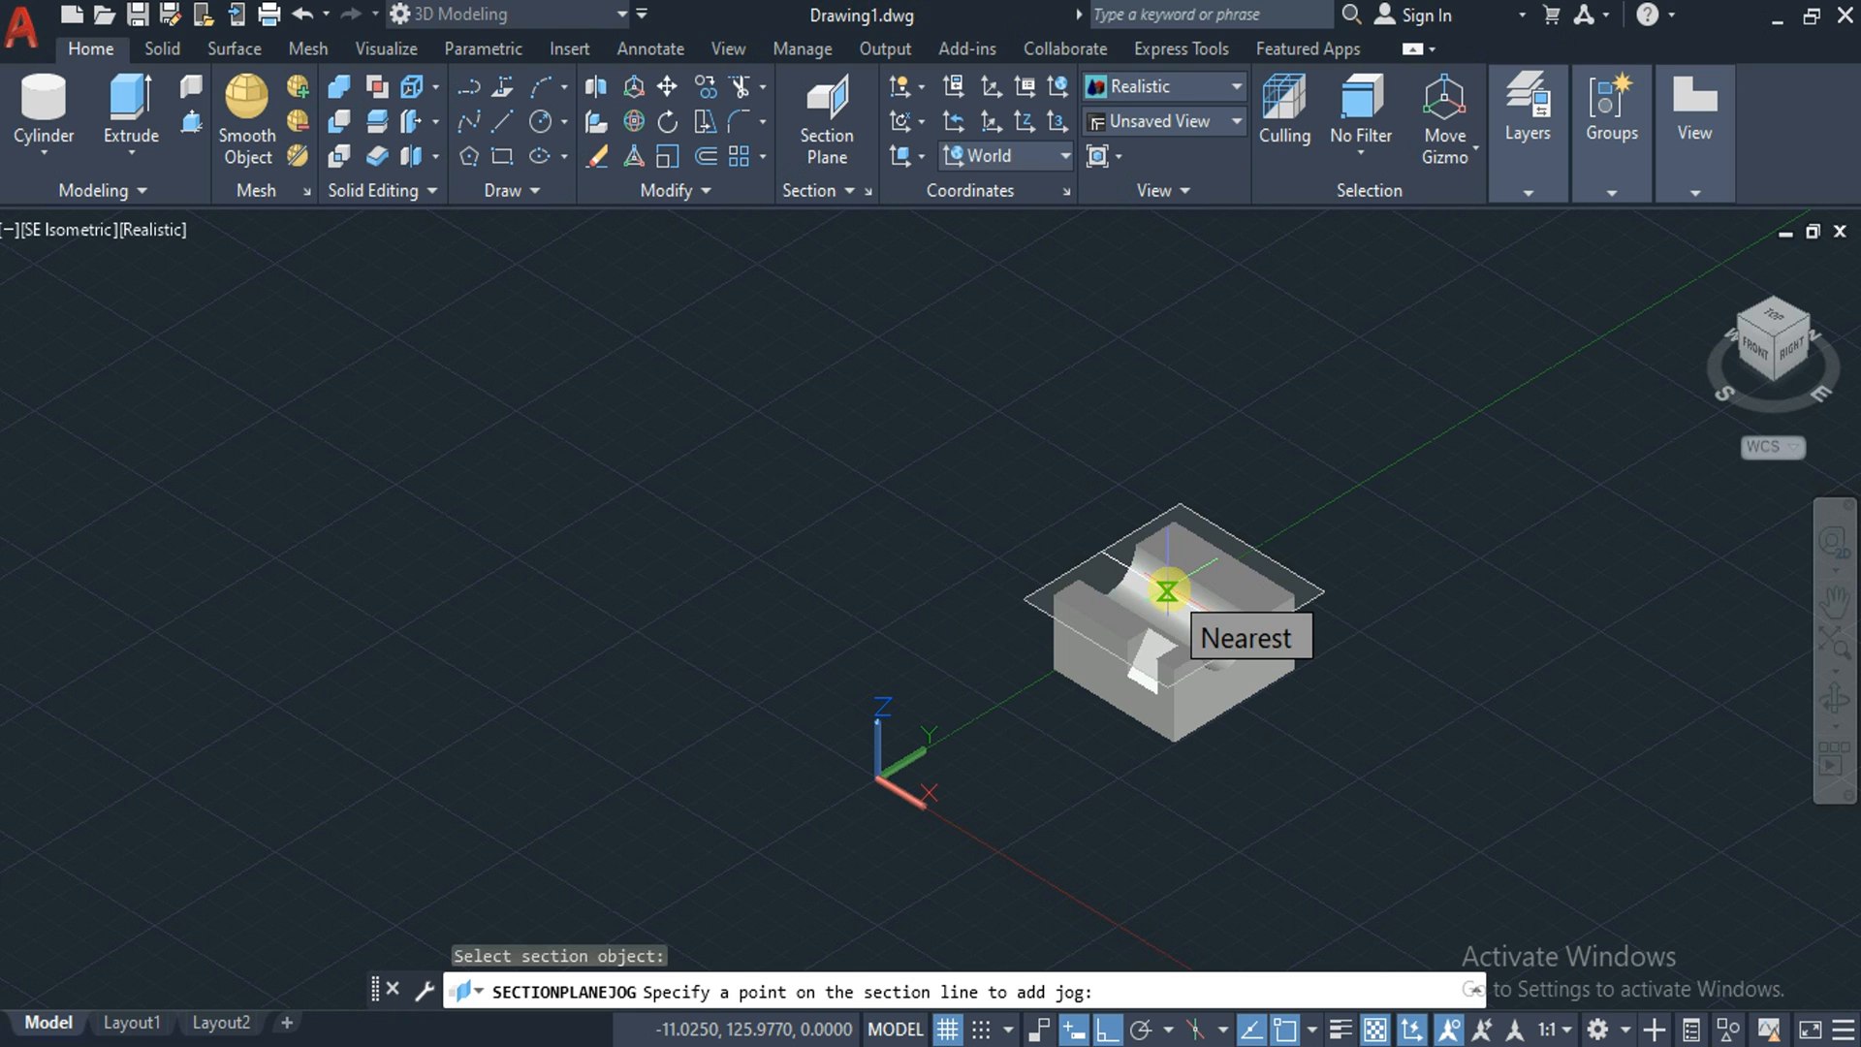
pyautogui.click(1167, 591)
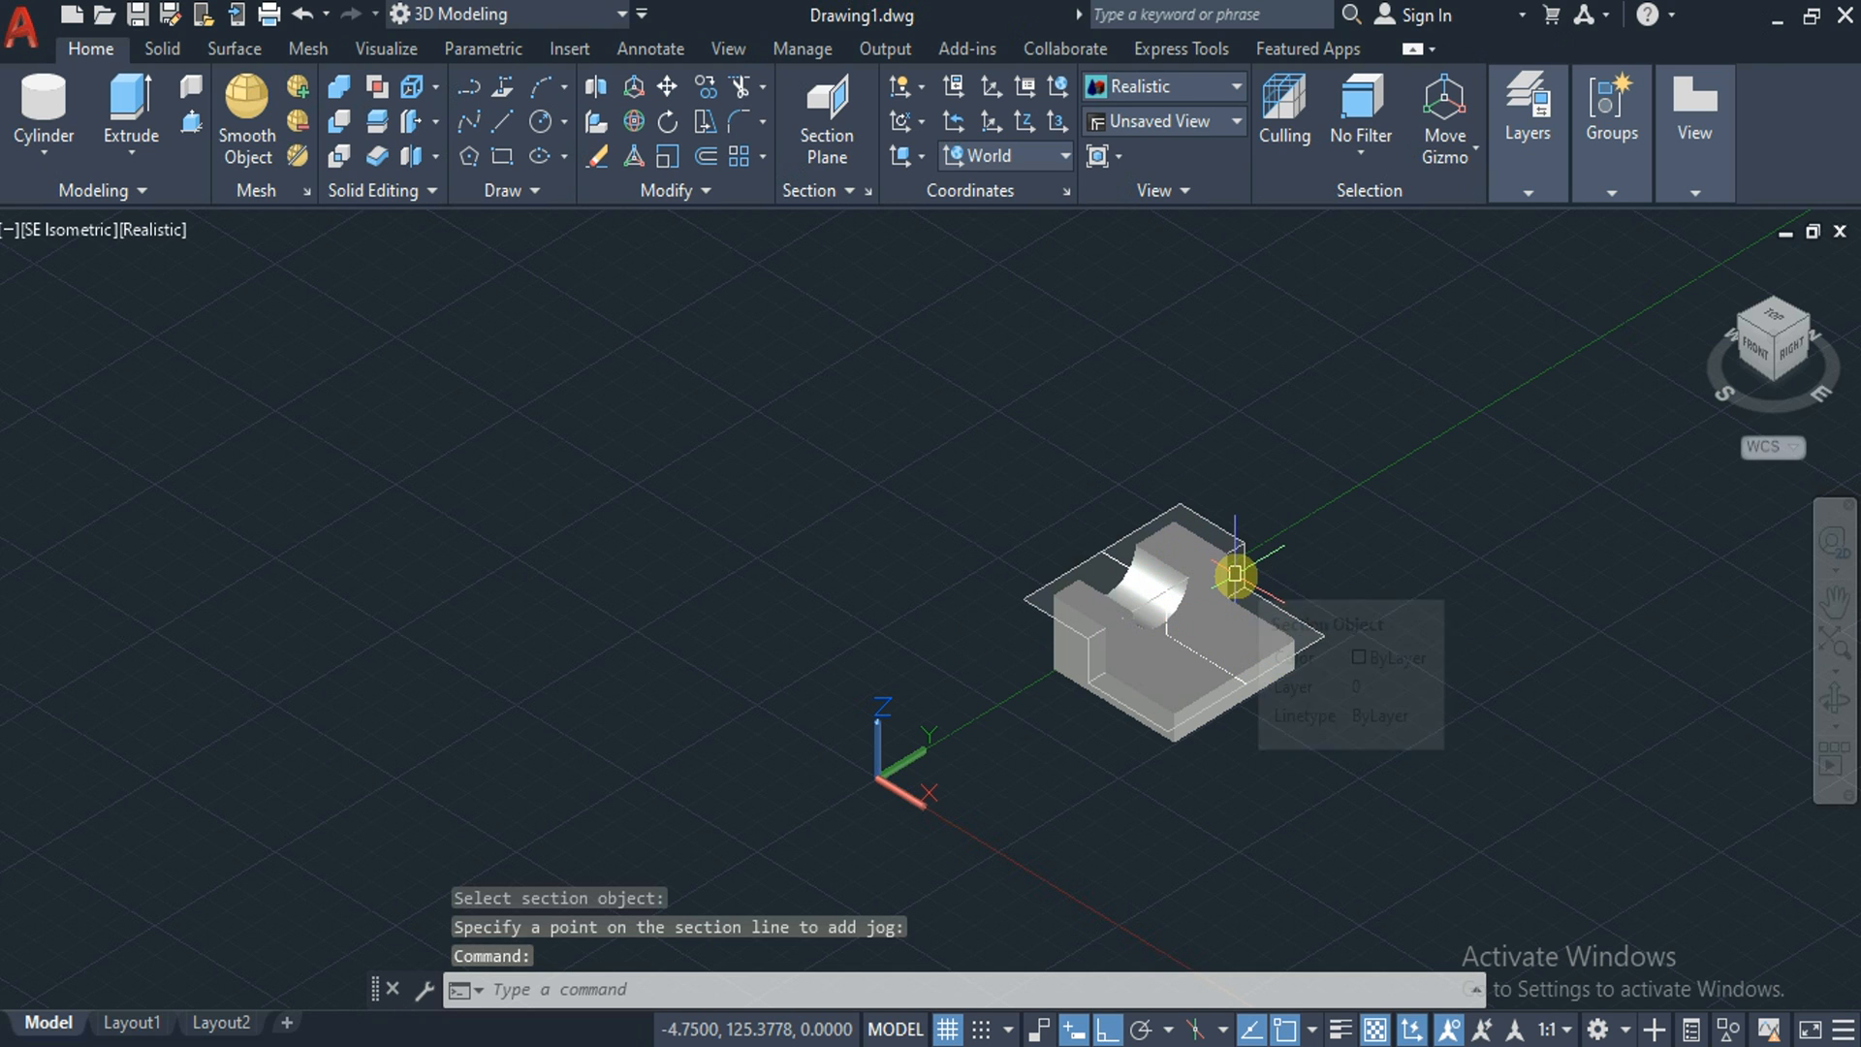
pyautogui.hotkey('ctrl', 'z')
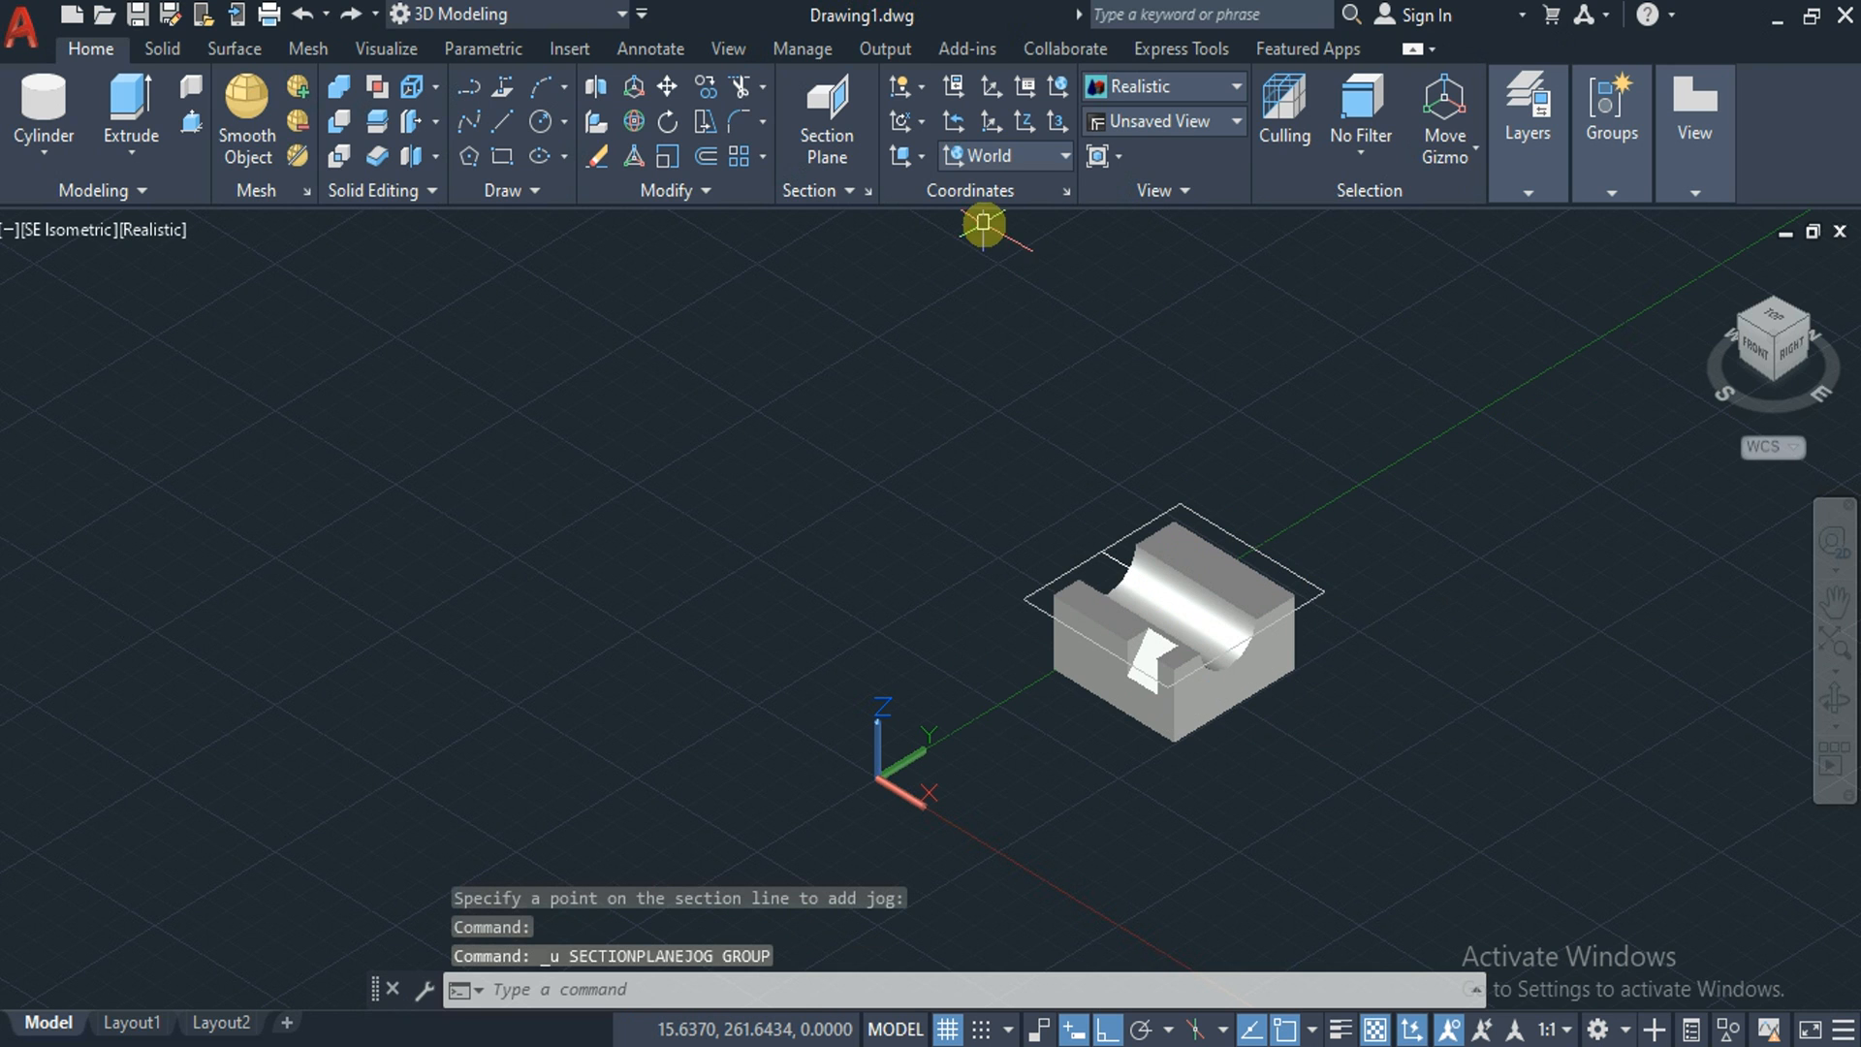
# Generate a 2D section from the block's section plane, inserting it behind the block at scale 1, and inspect it
pyautogui.click(847, 193)
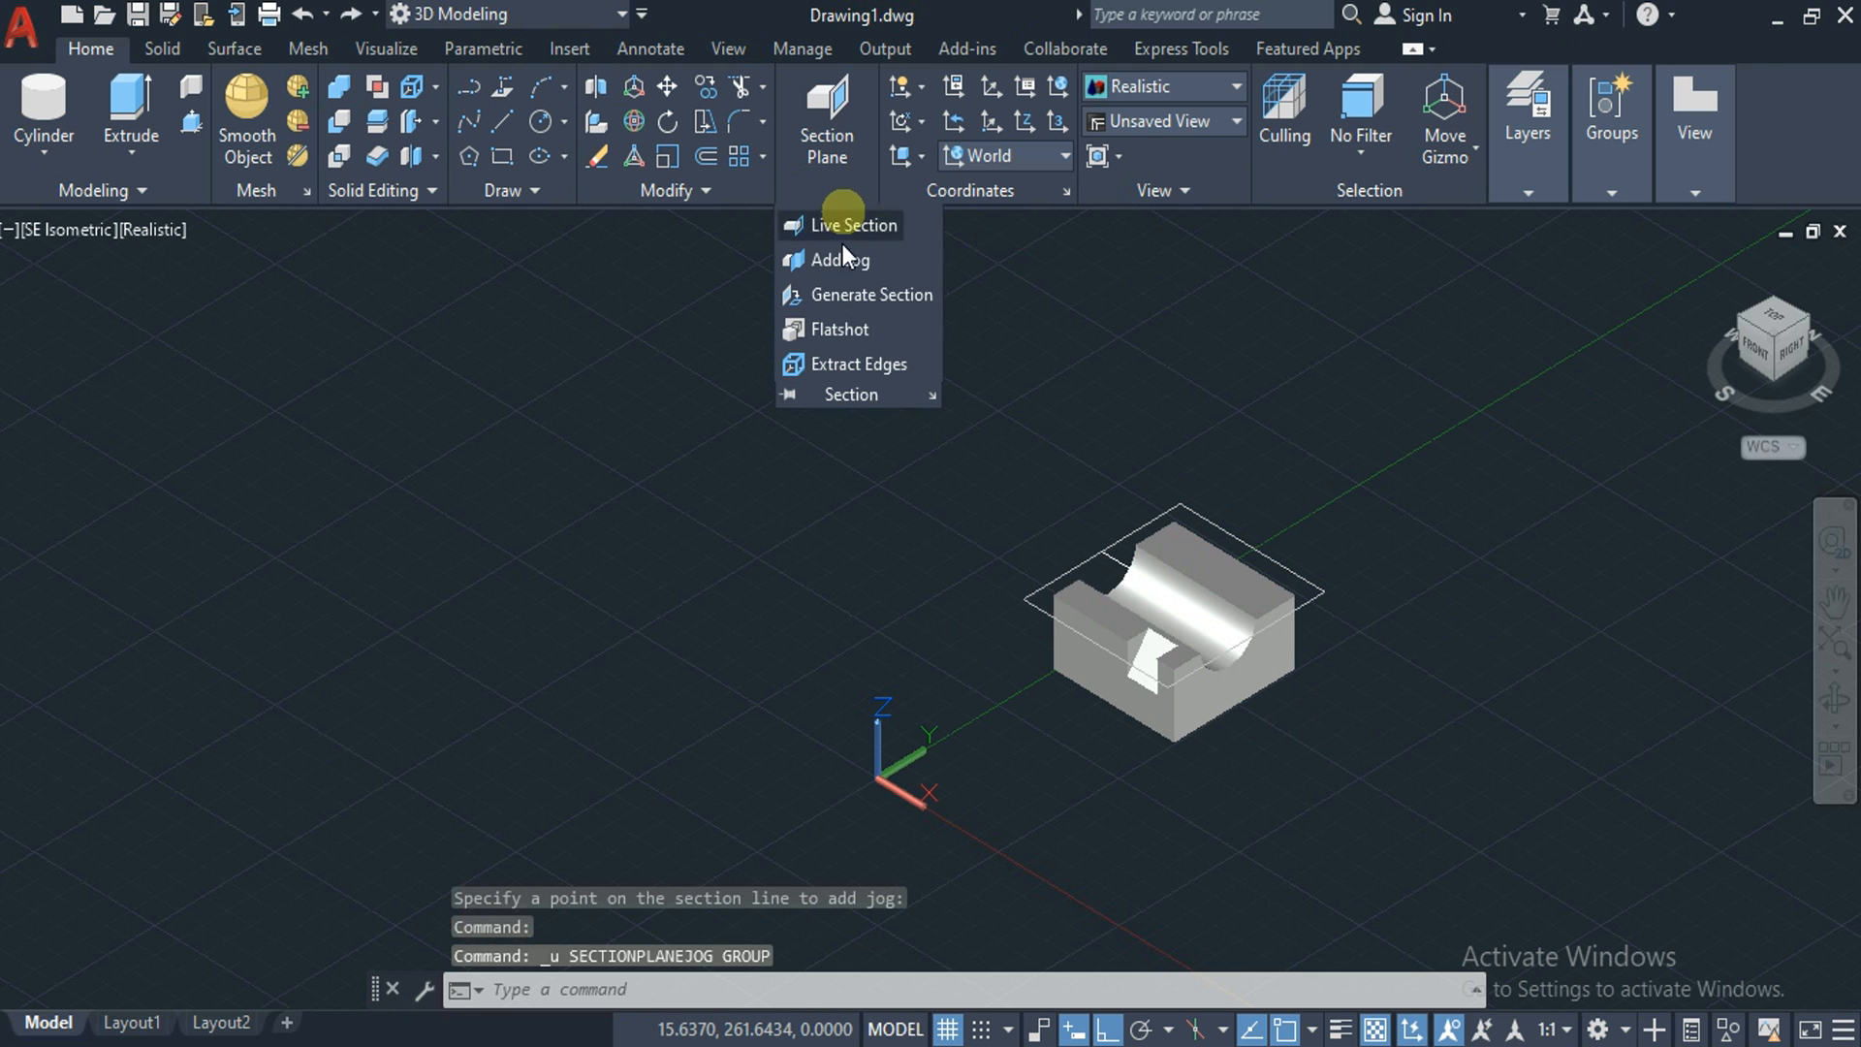
pyautogui.click(841, 295)
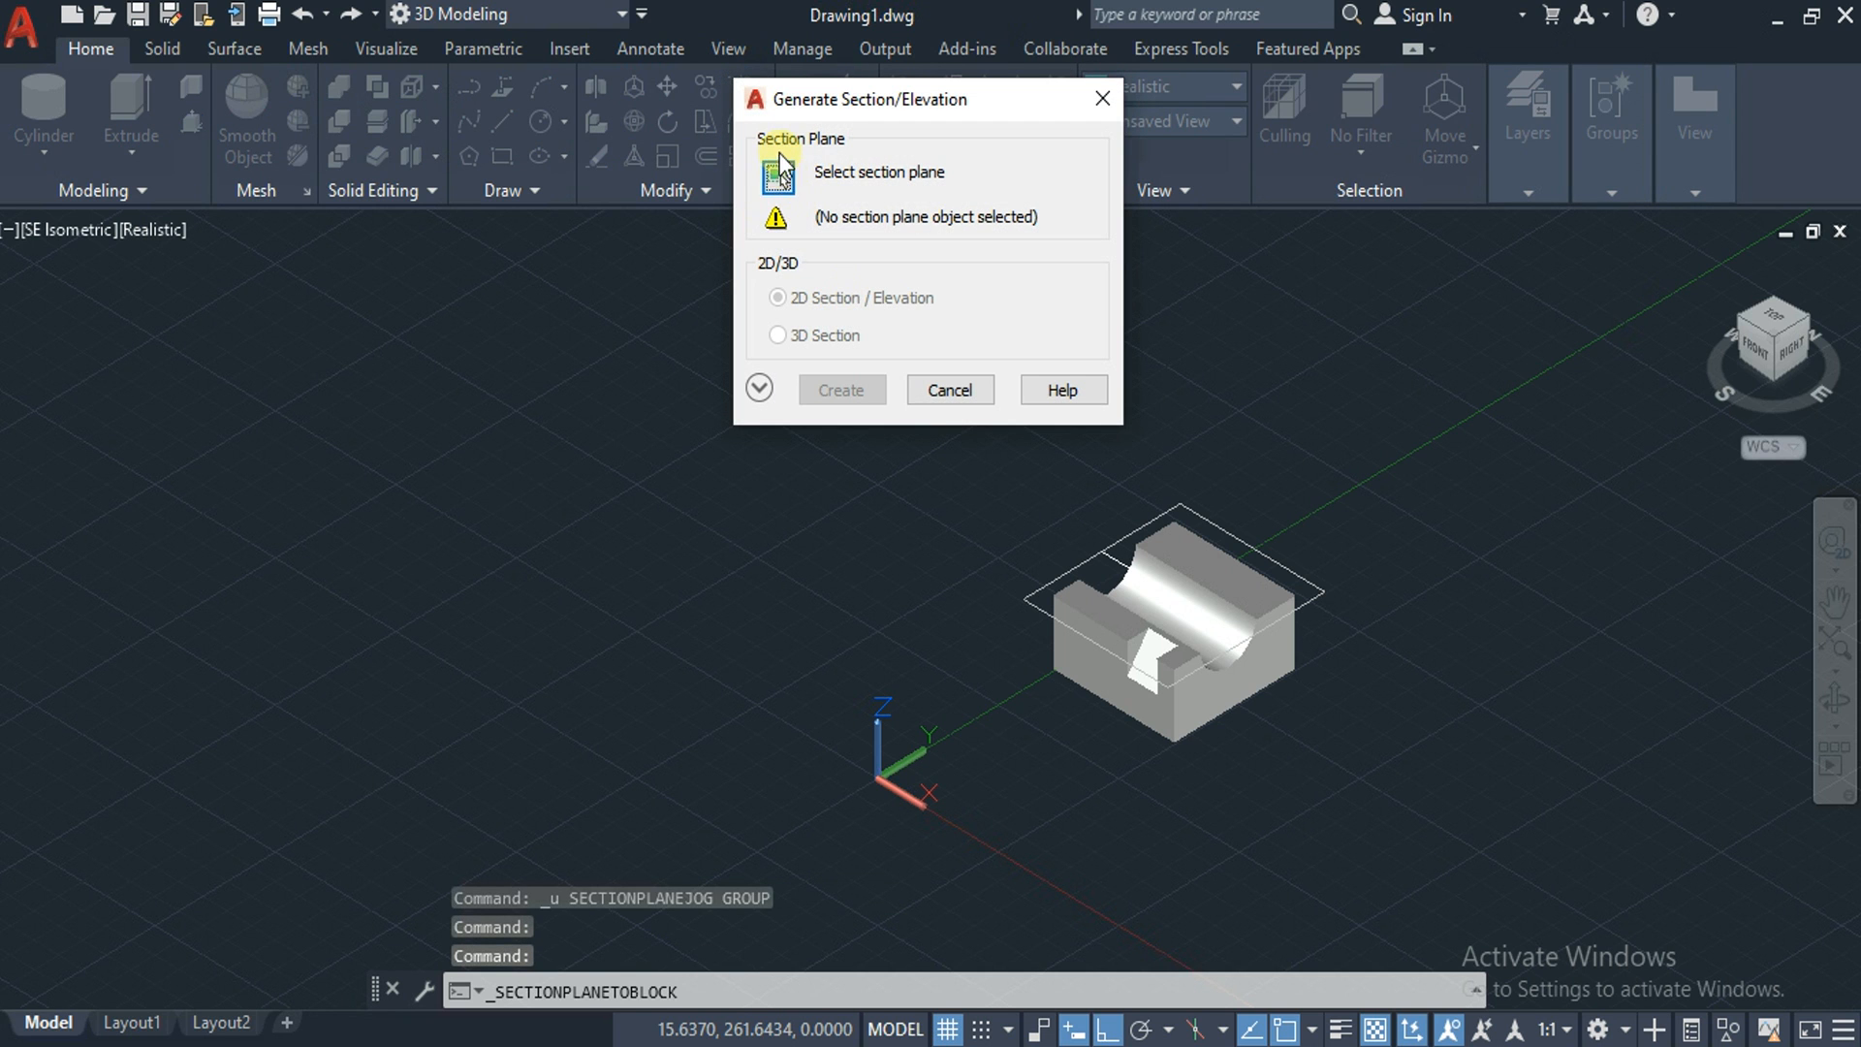
pyautogui.click(779, 184)
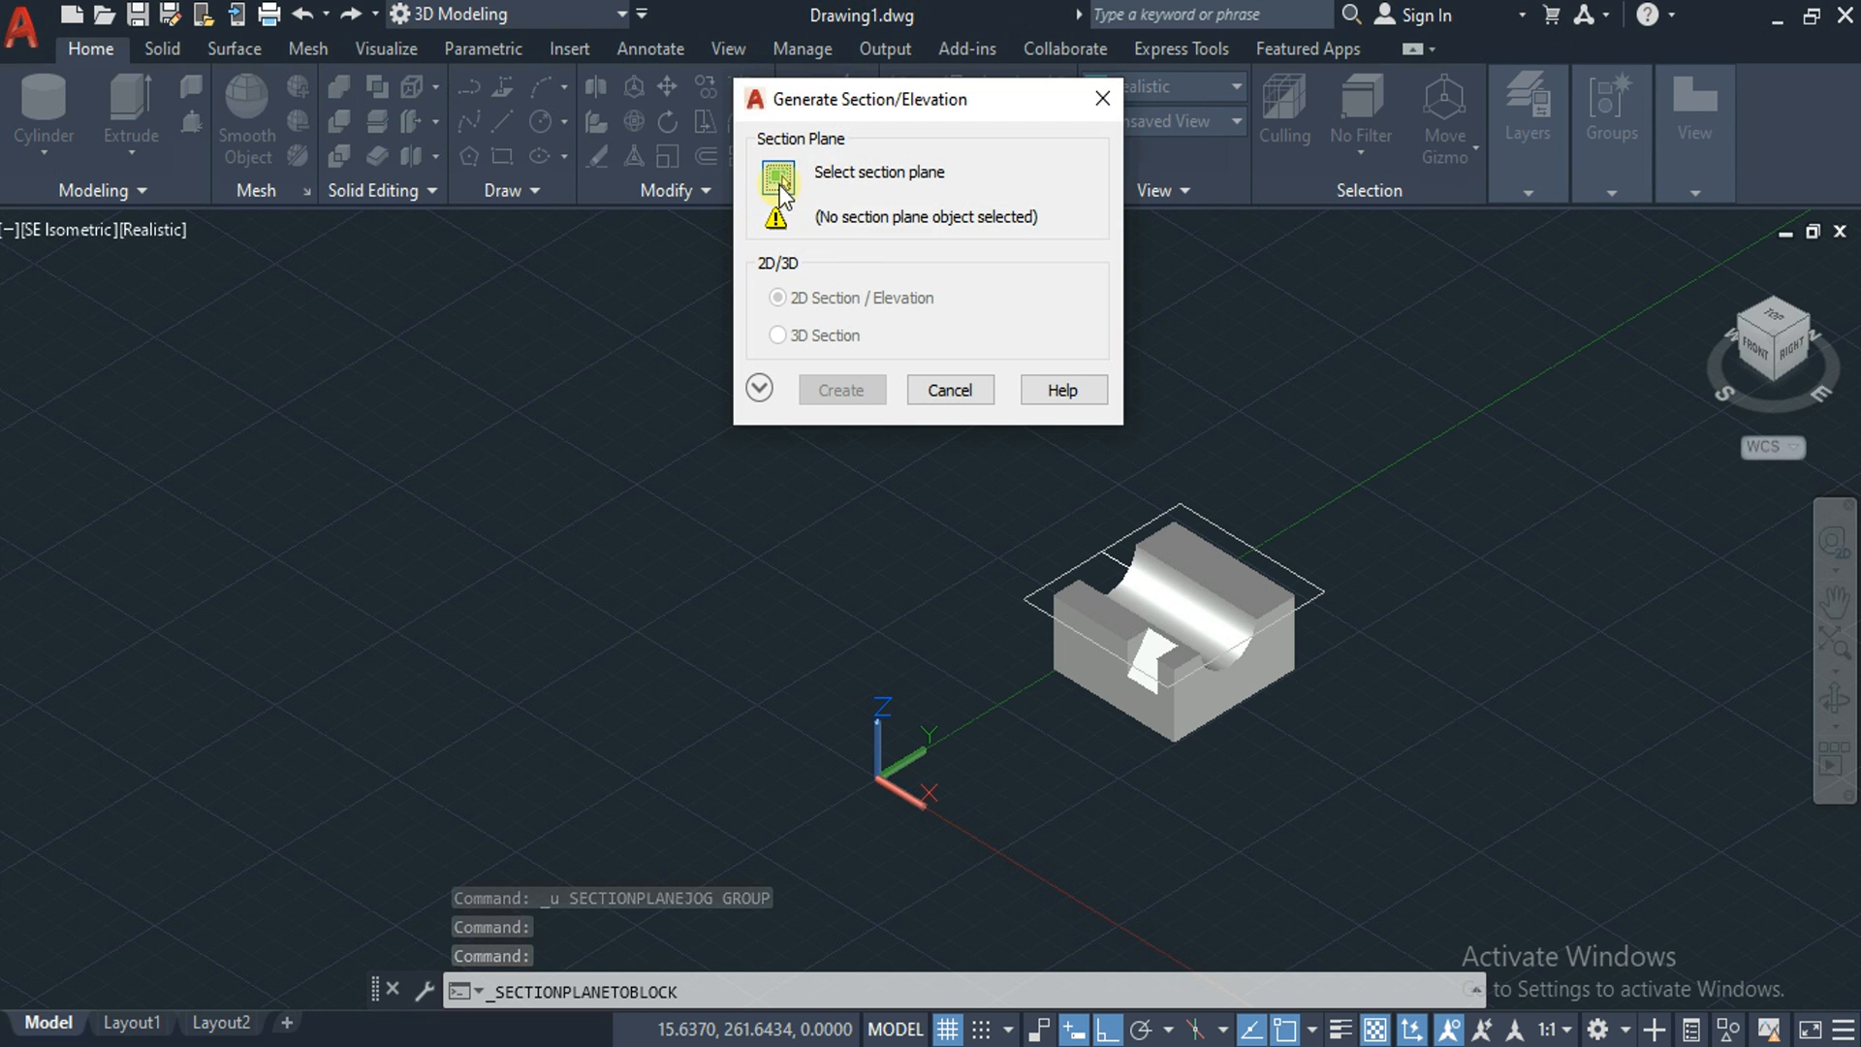
pyautogui.click(1127, 562)
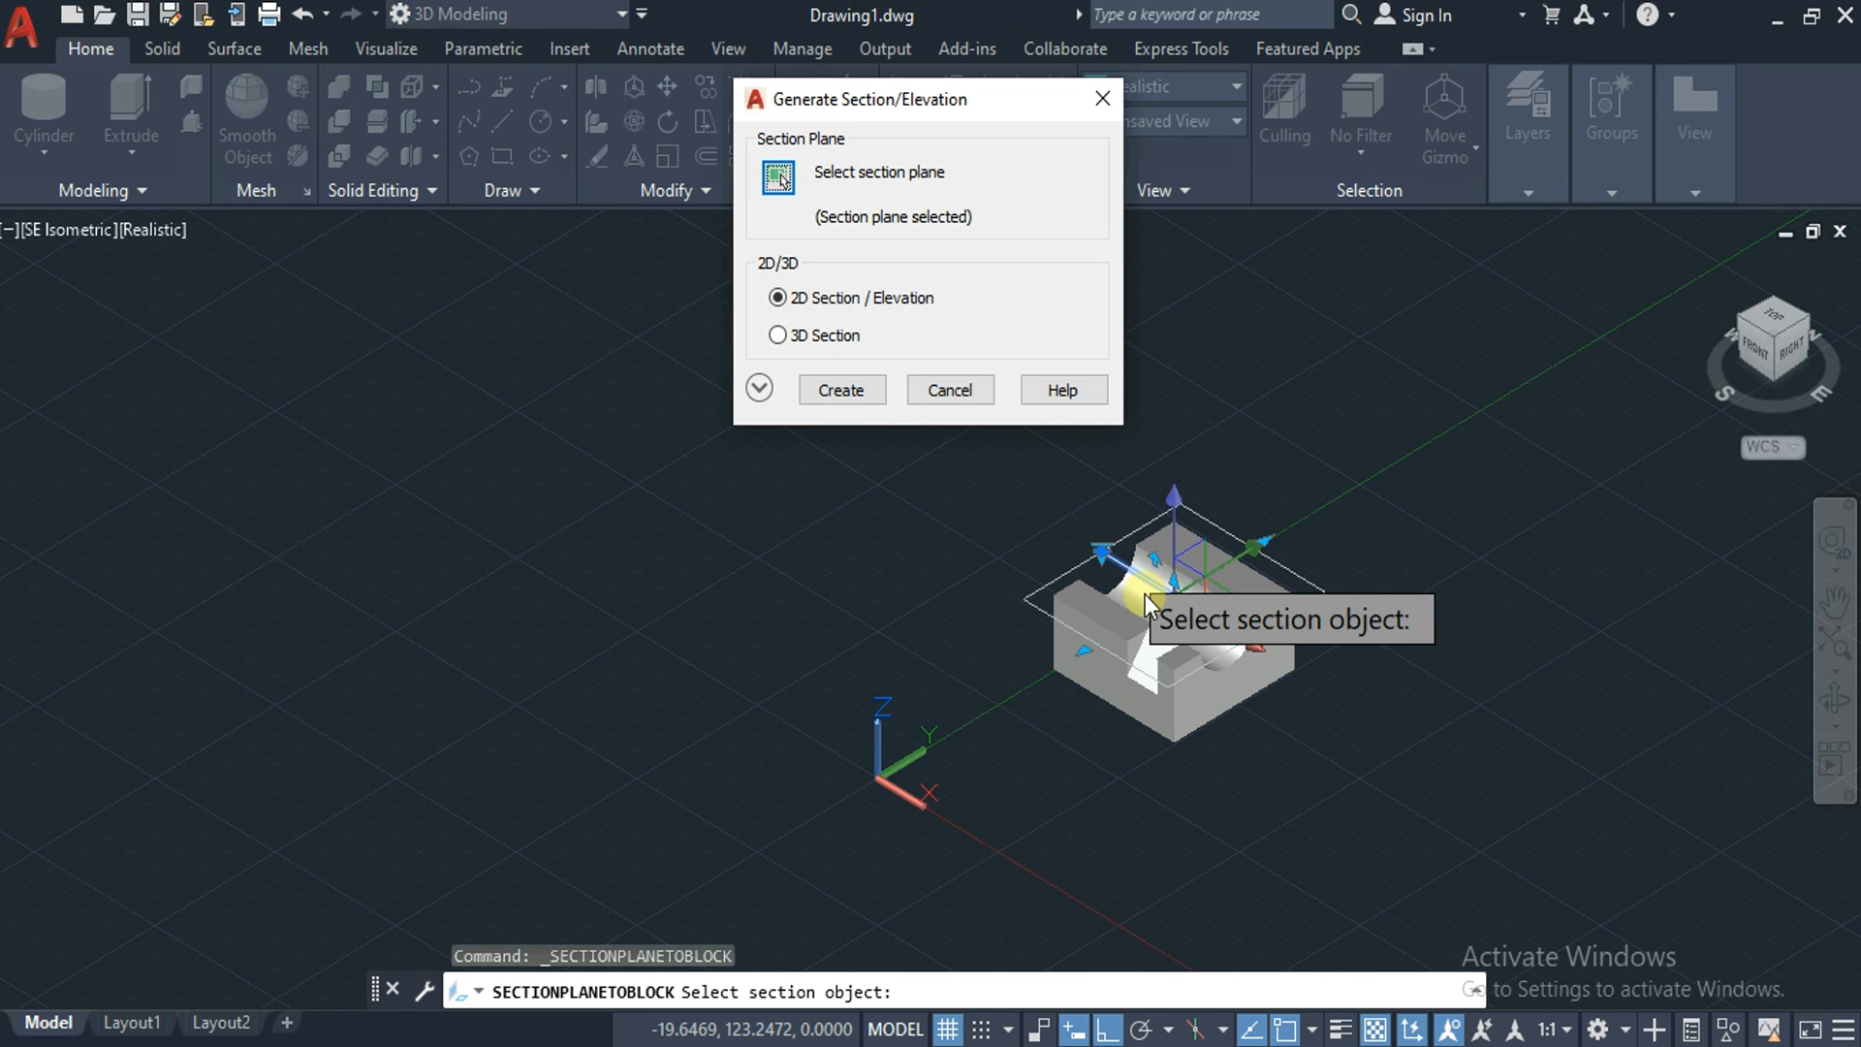
pyautogui.click(870, 400)
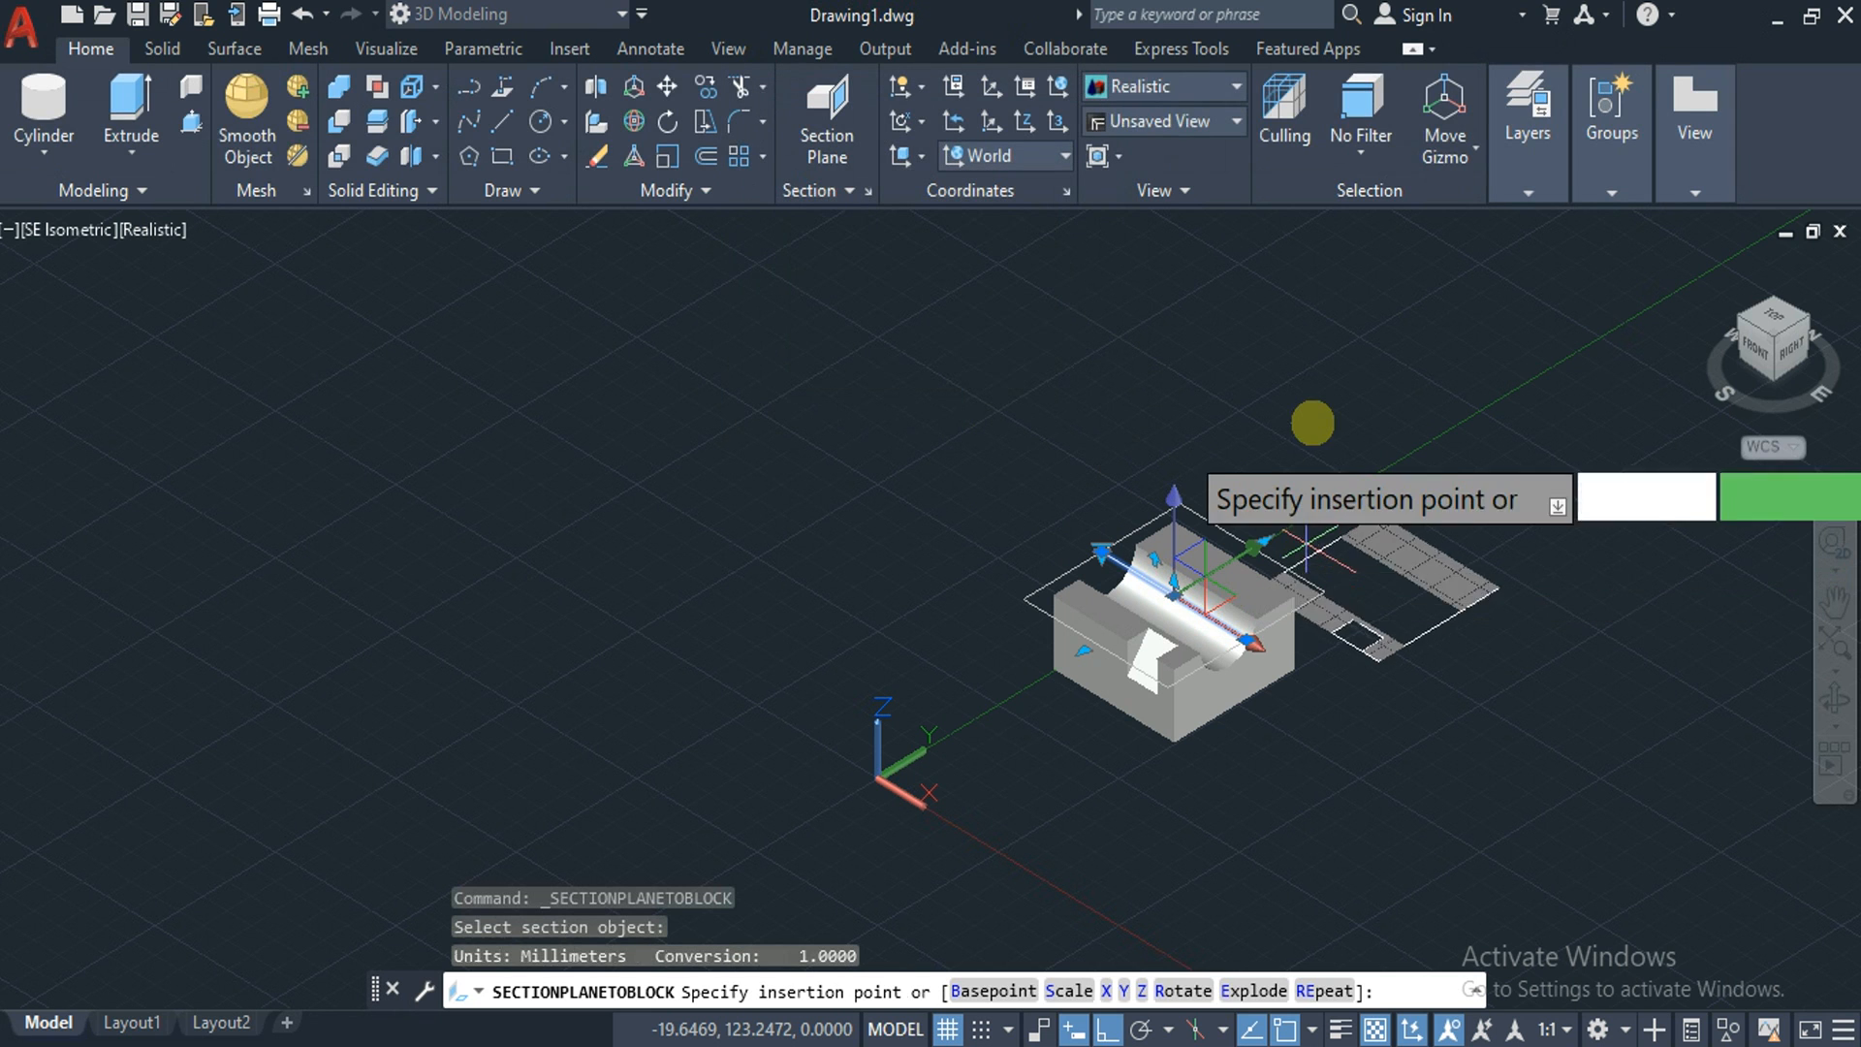
pyautogui.click(1313, 383)
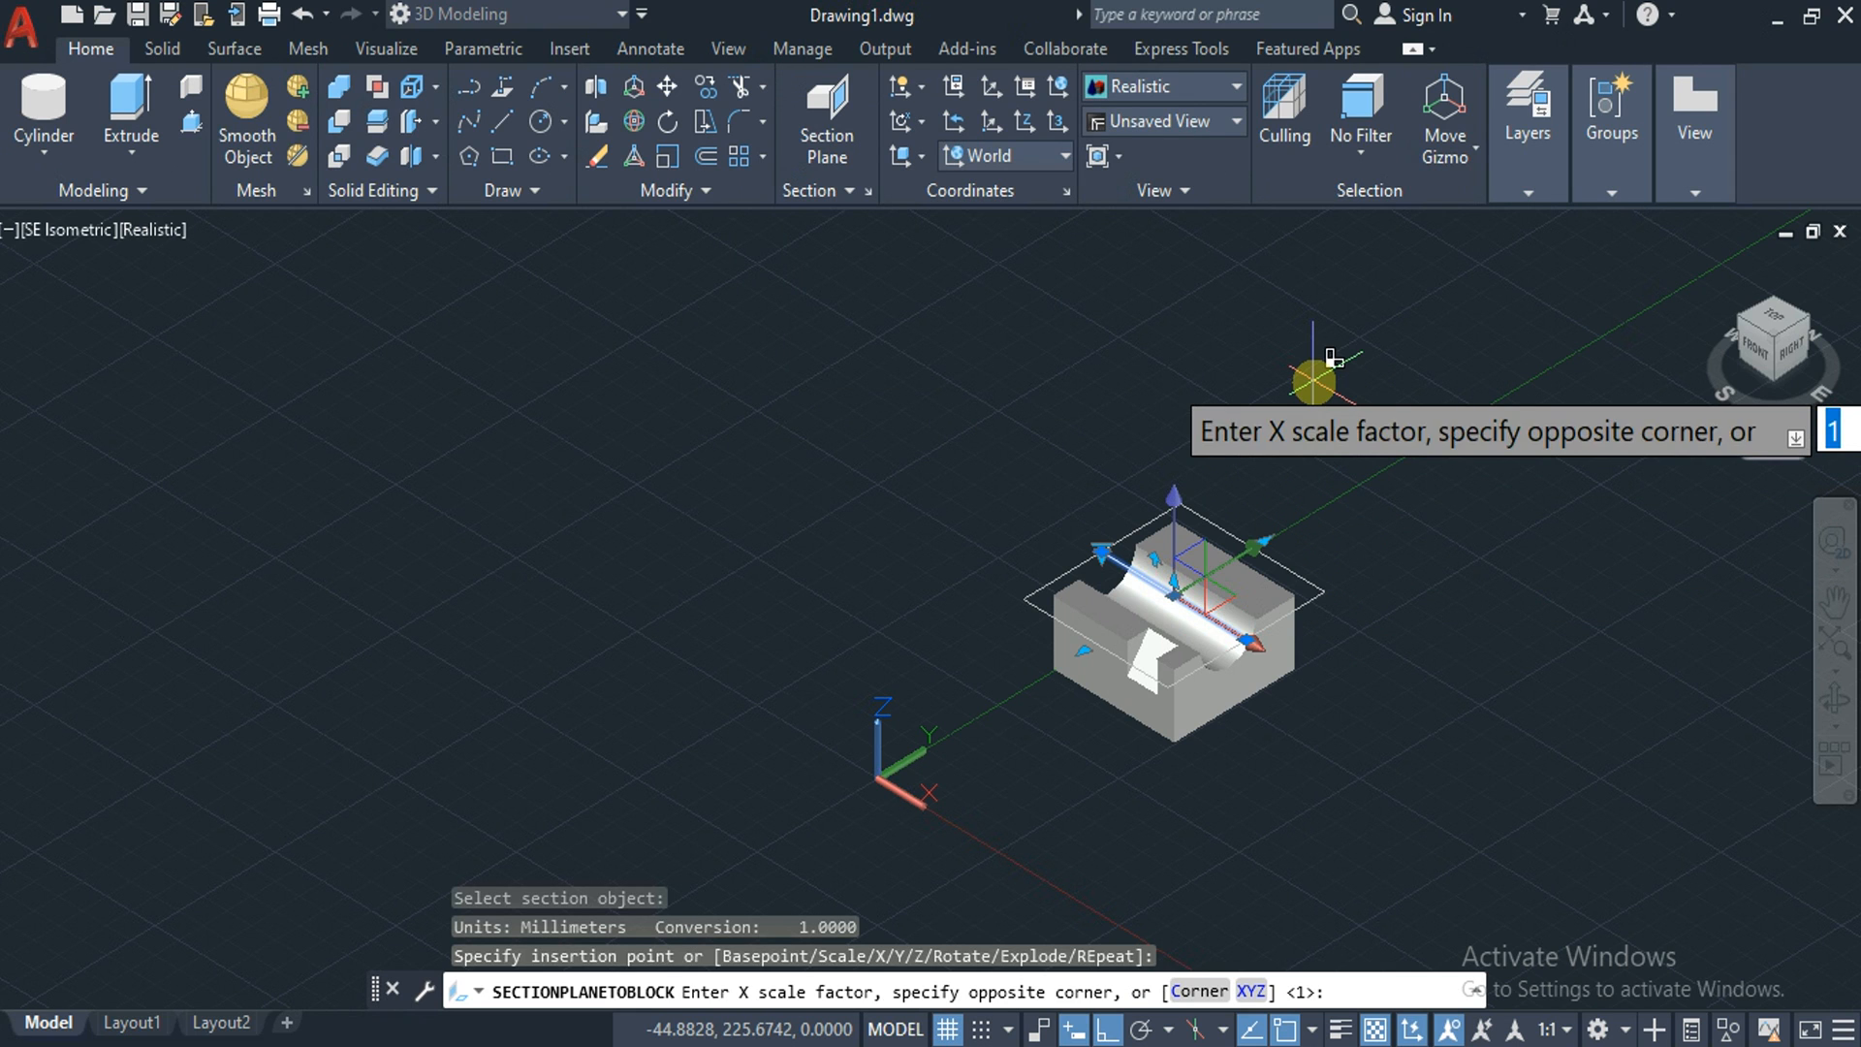
pyautogui.press('Return')
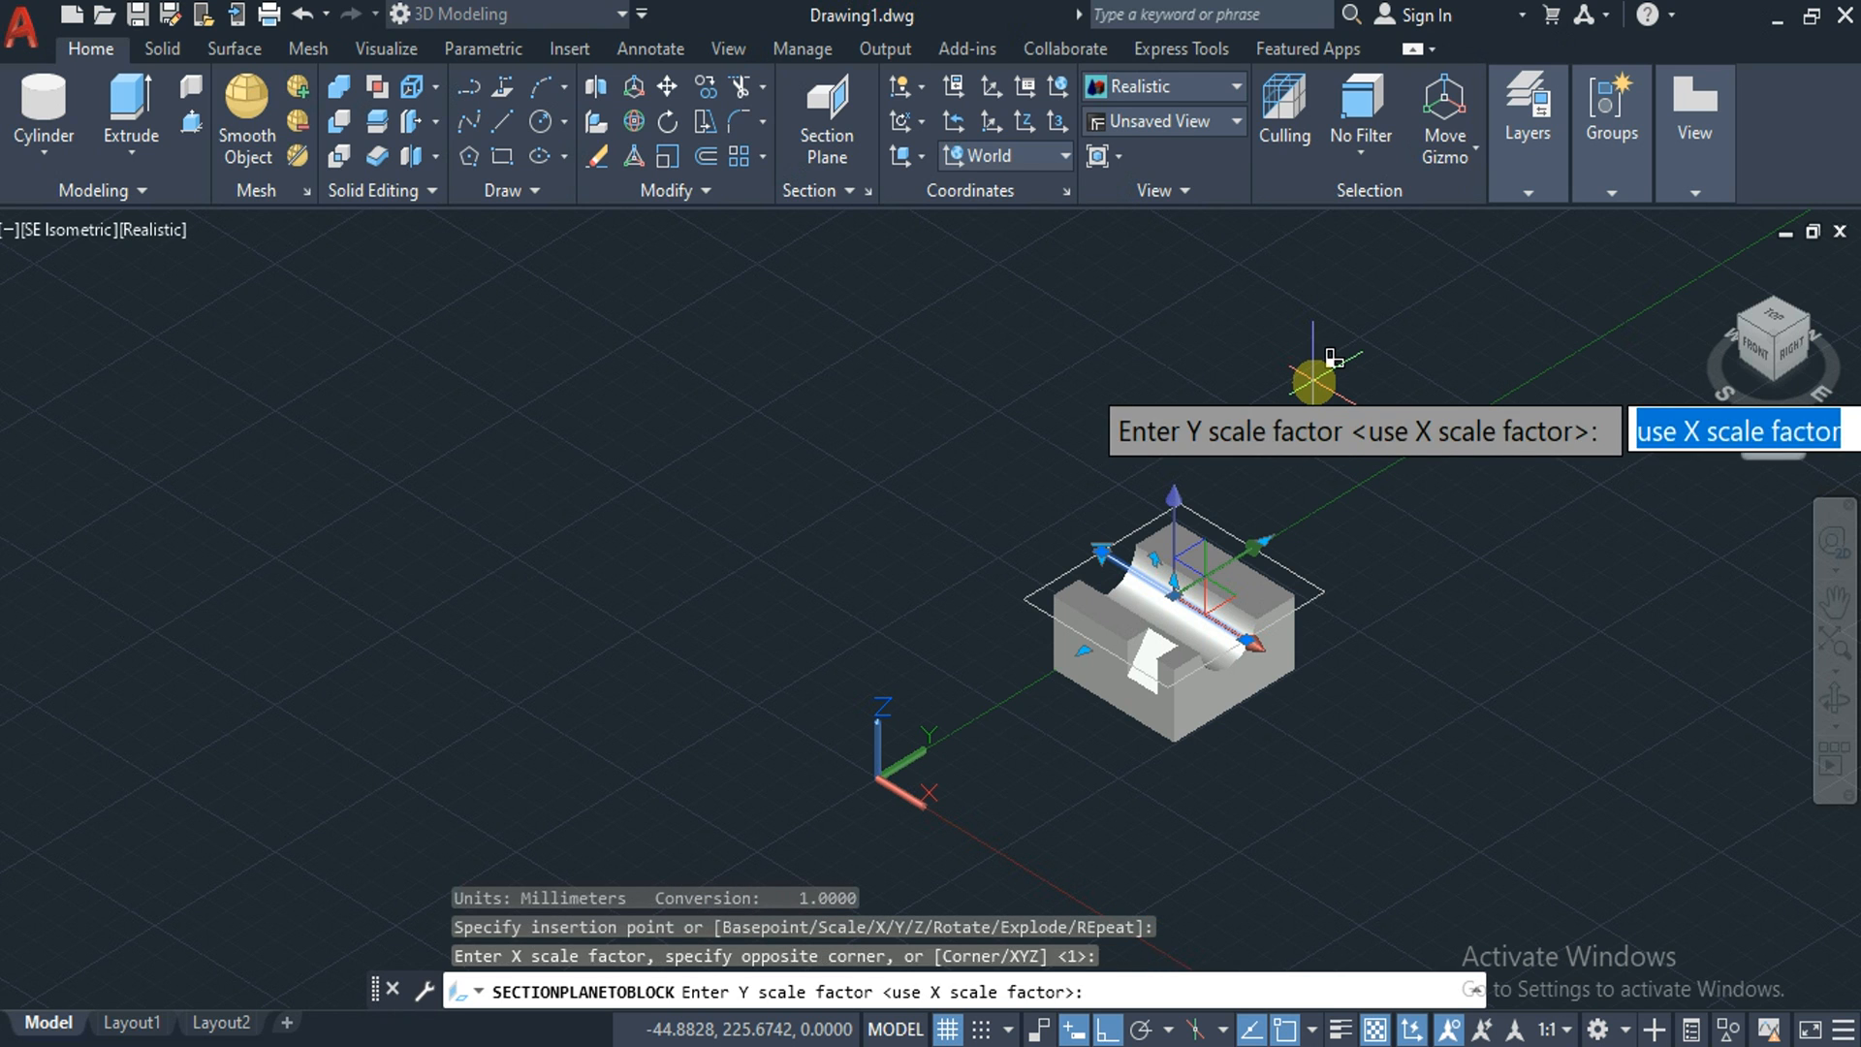
pyautogui.press('Return')
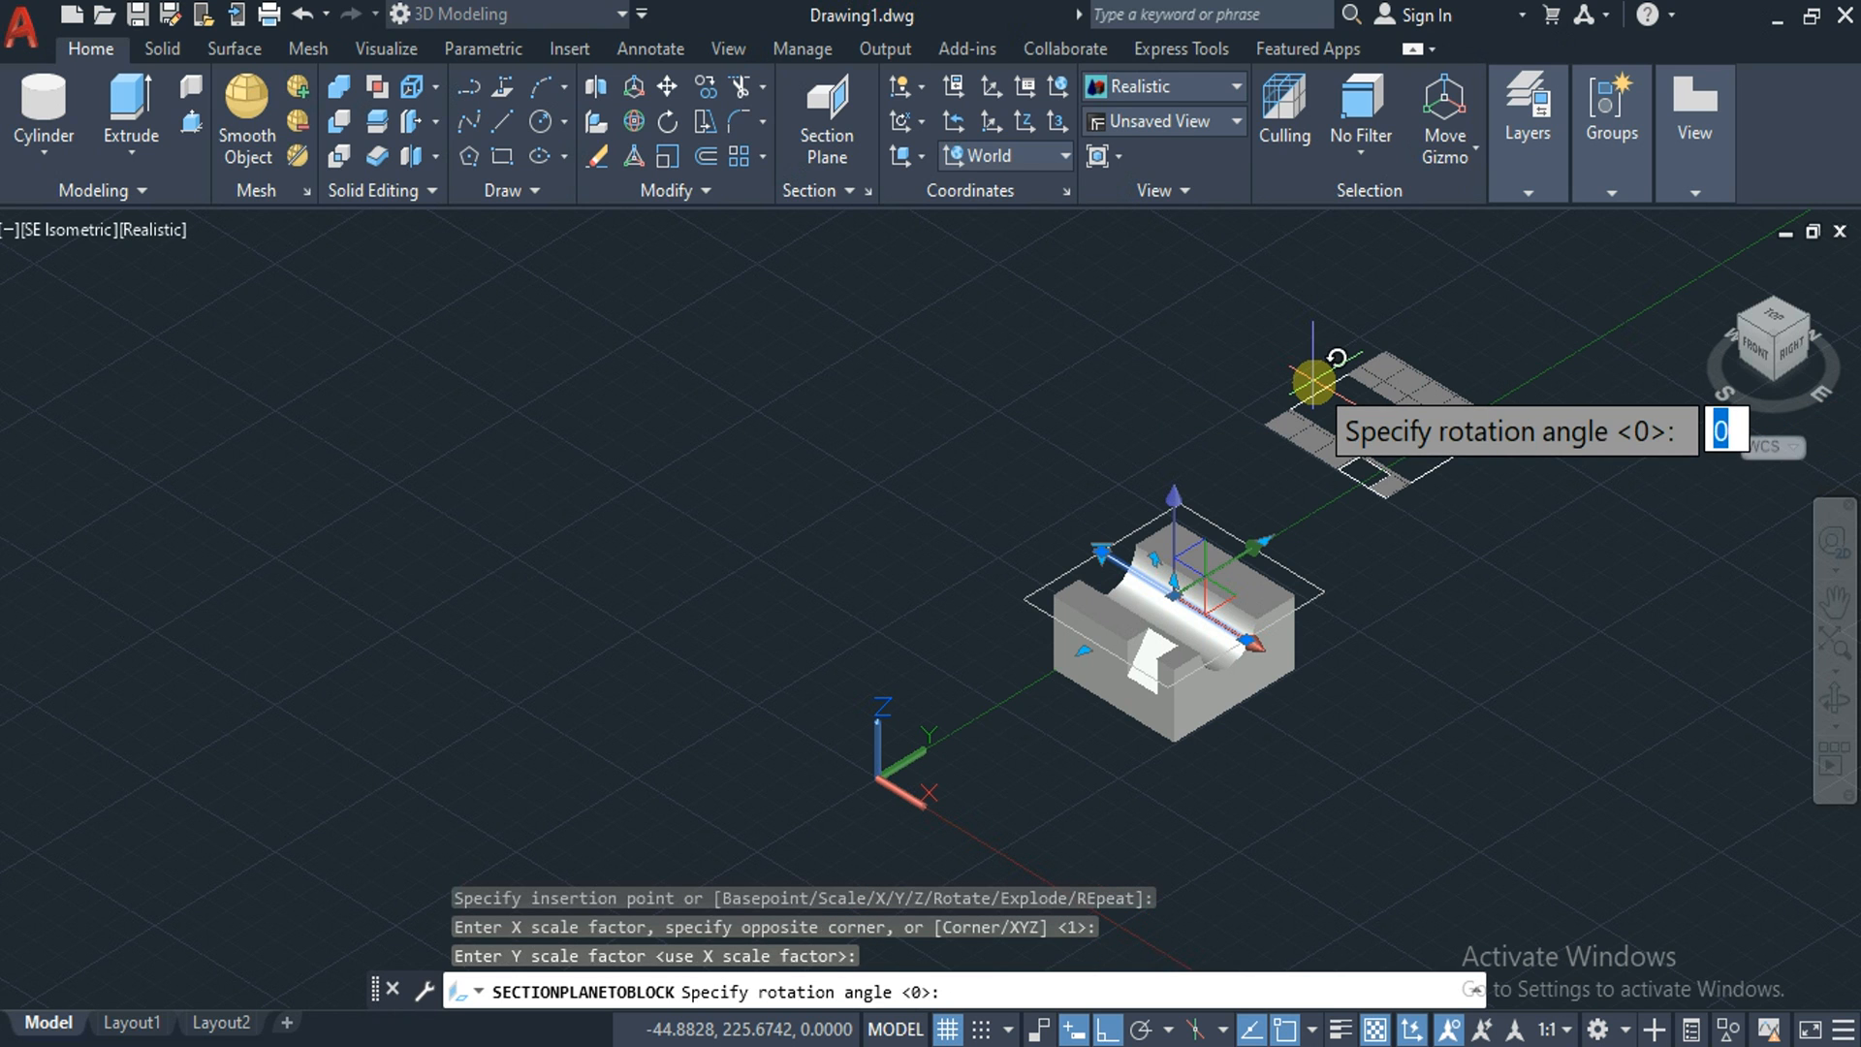
pyautogui.press('Escape')
pyautogui.press('Escape')
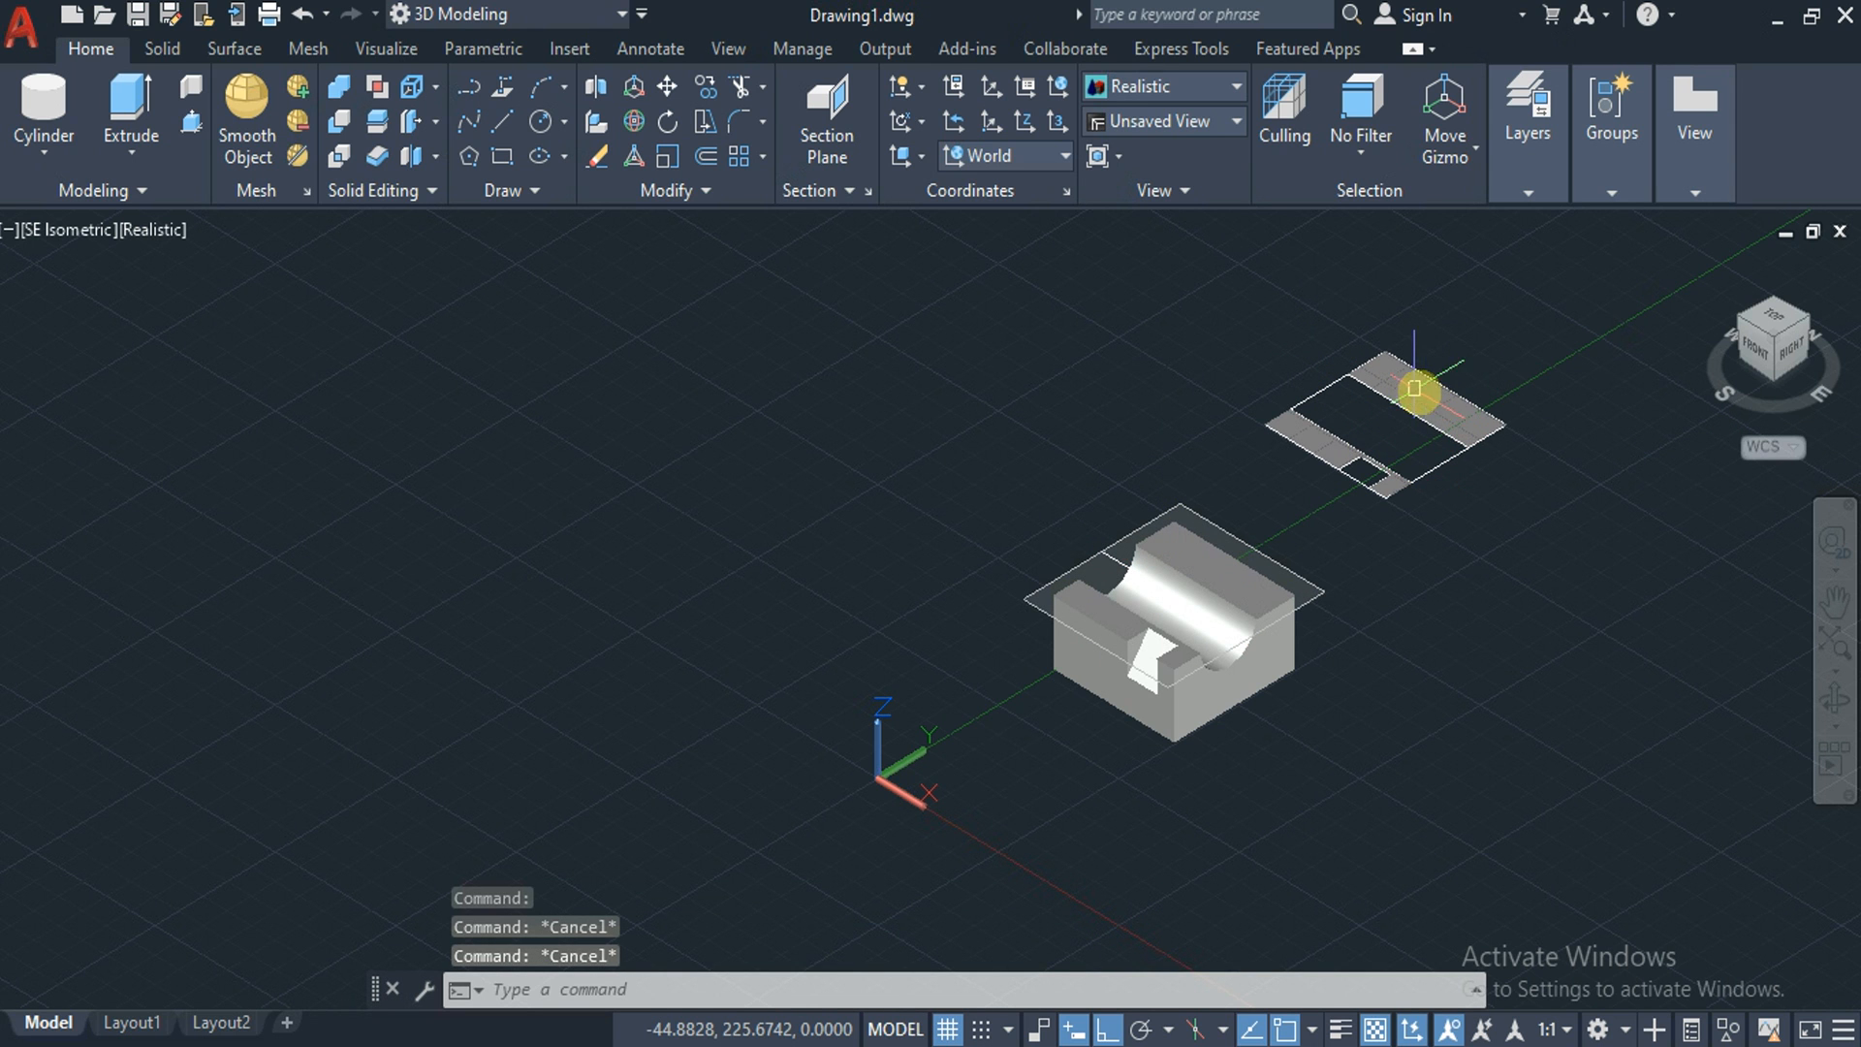
pyautogui.scroll(6, 1427, 394)
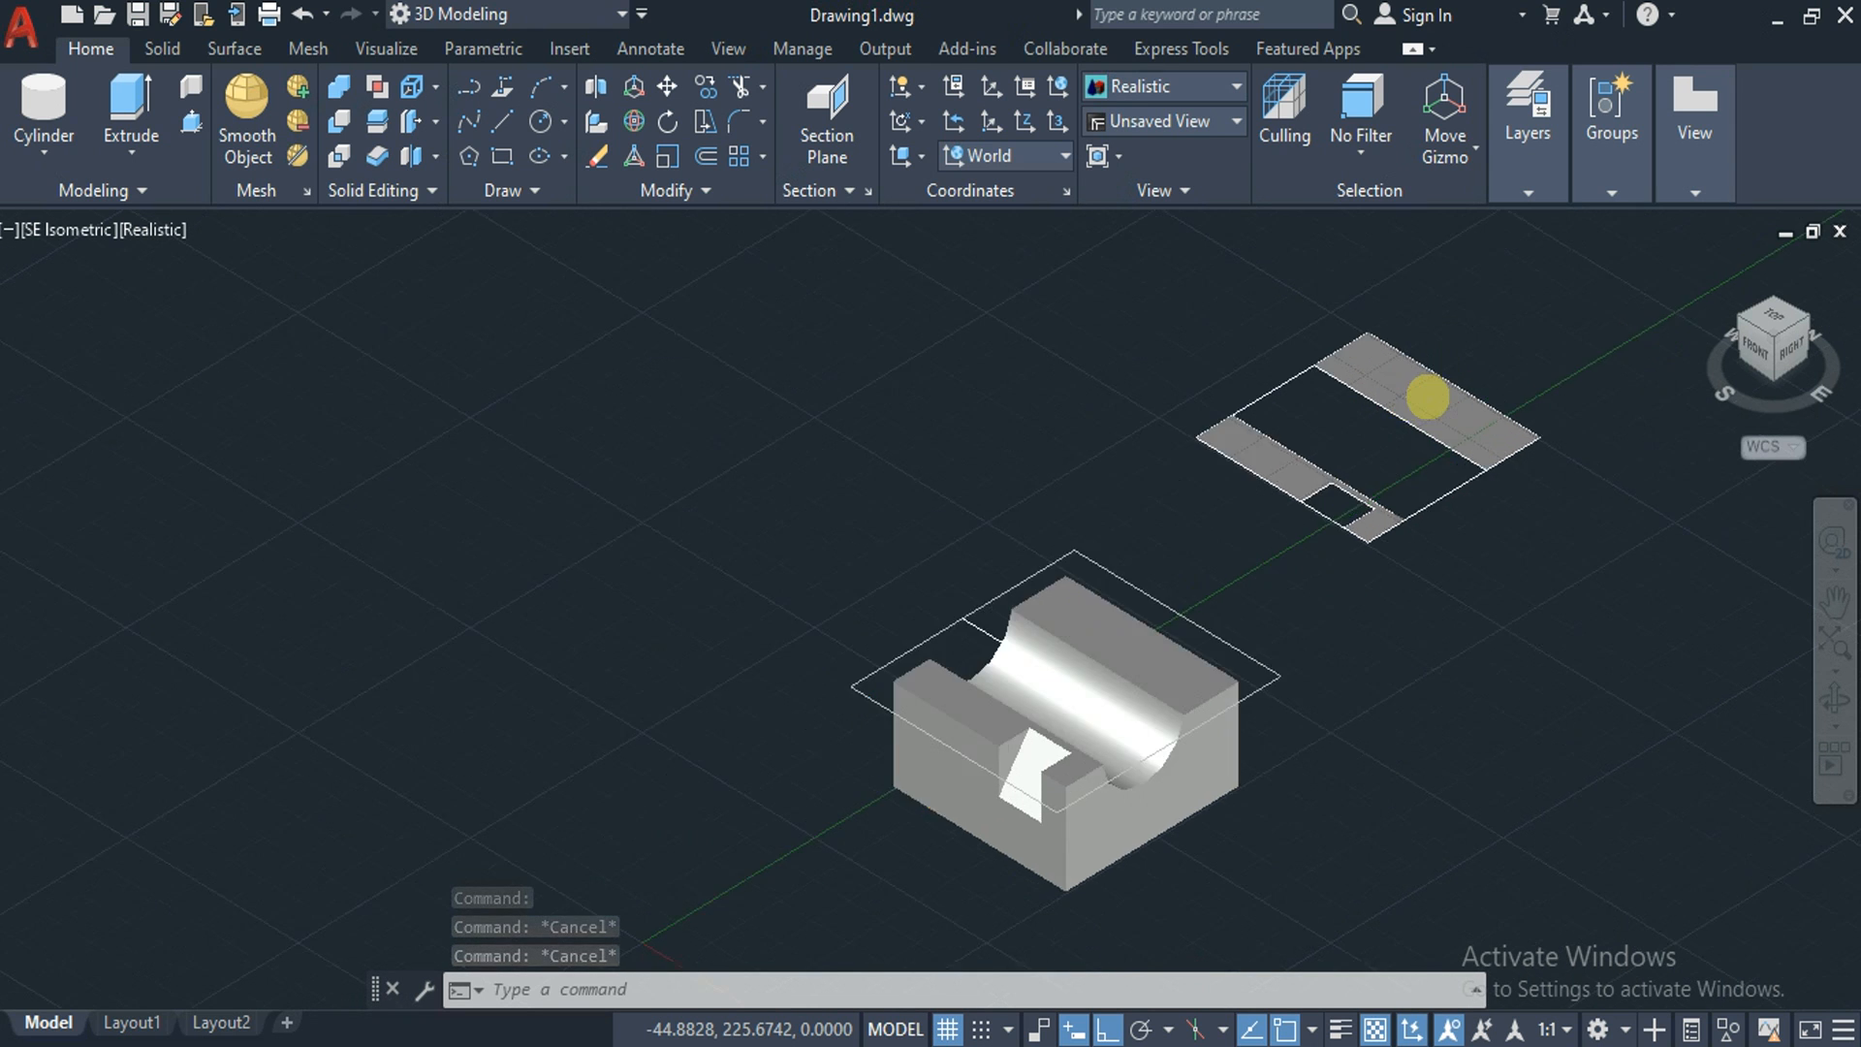
pyautogui.scroll(-6, 1427, 397)
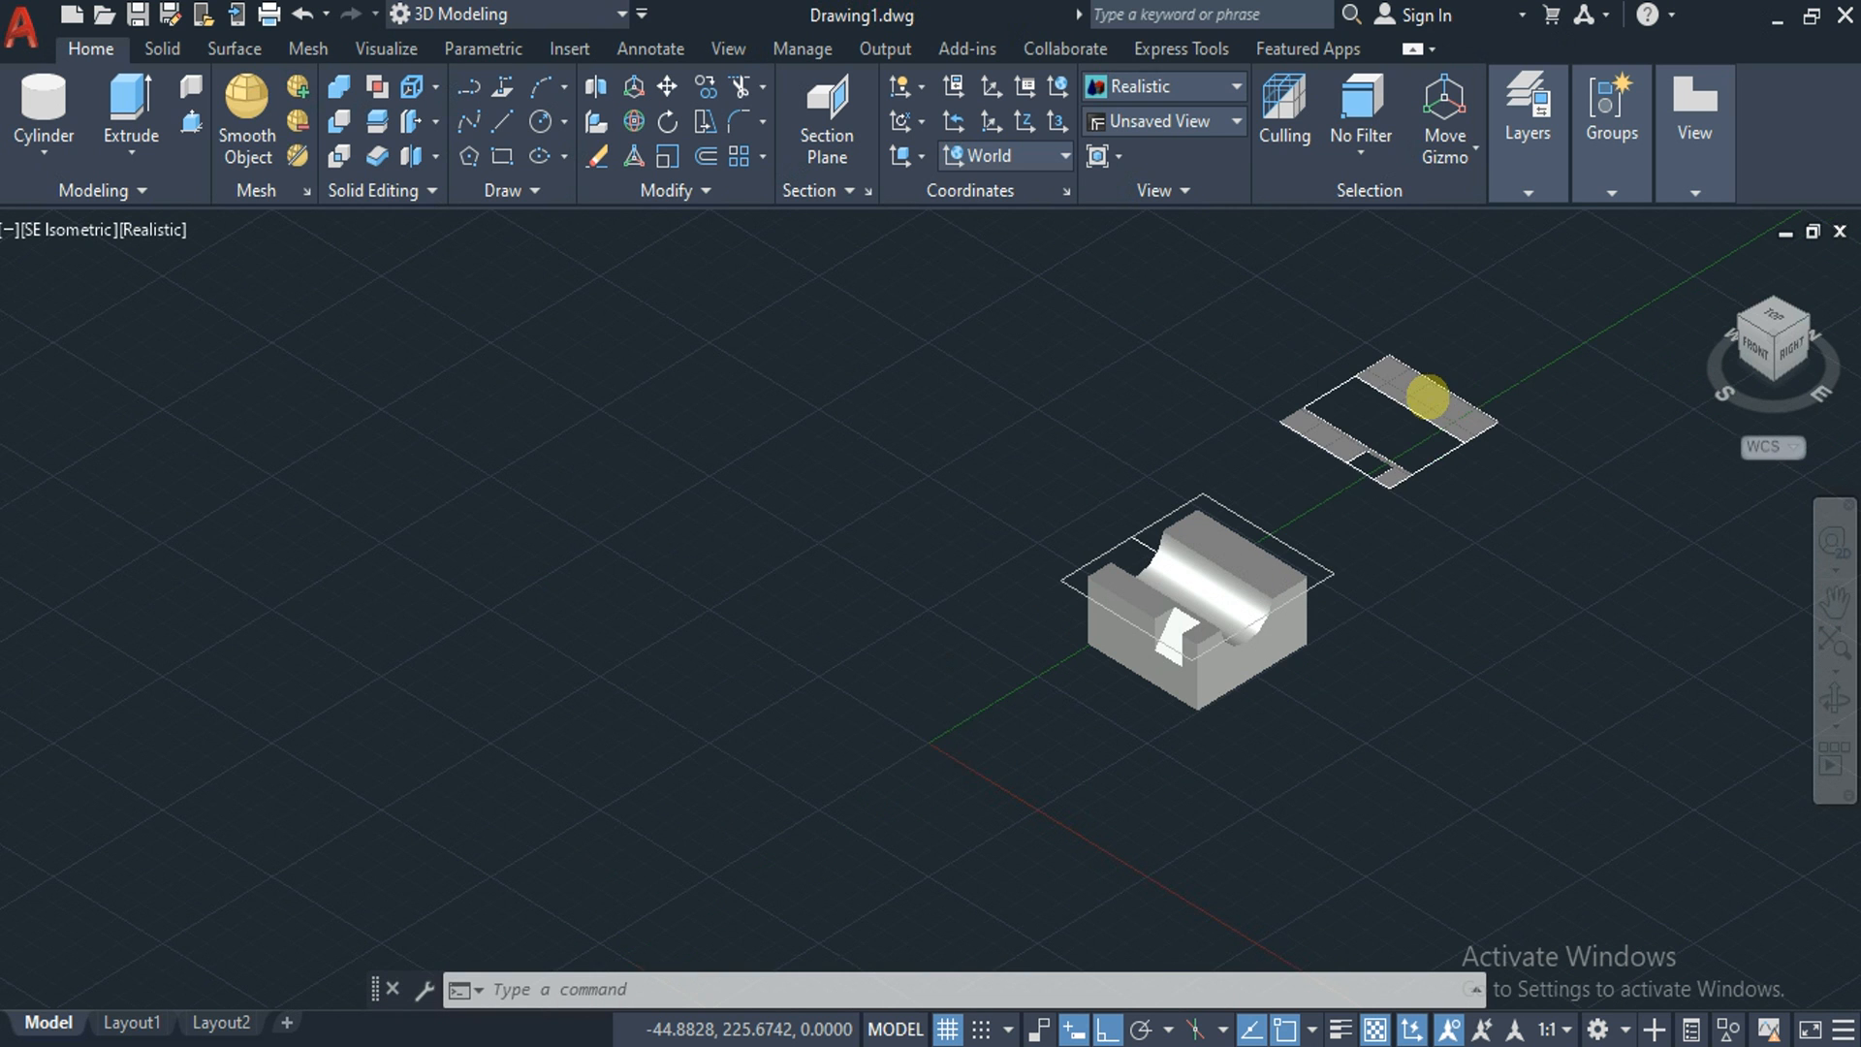
# Generate a 3D section from the same section plane and insert it in the empty area beside the block at scale 1
pyautogui.click(845, 194)
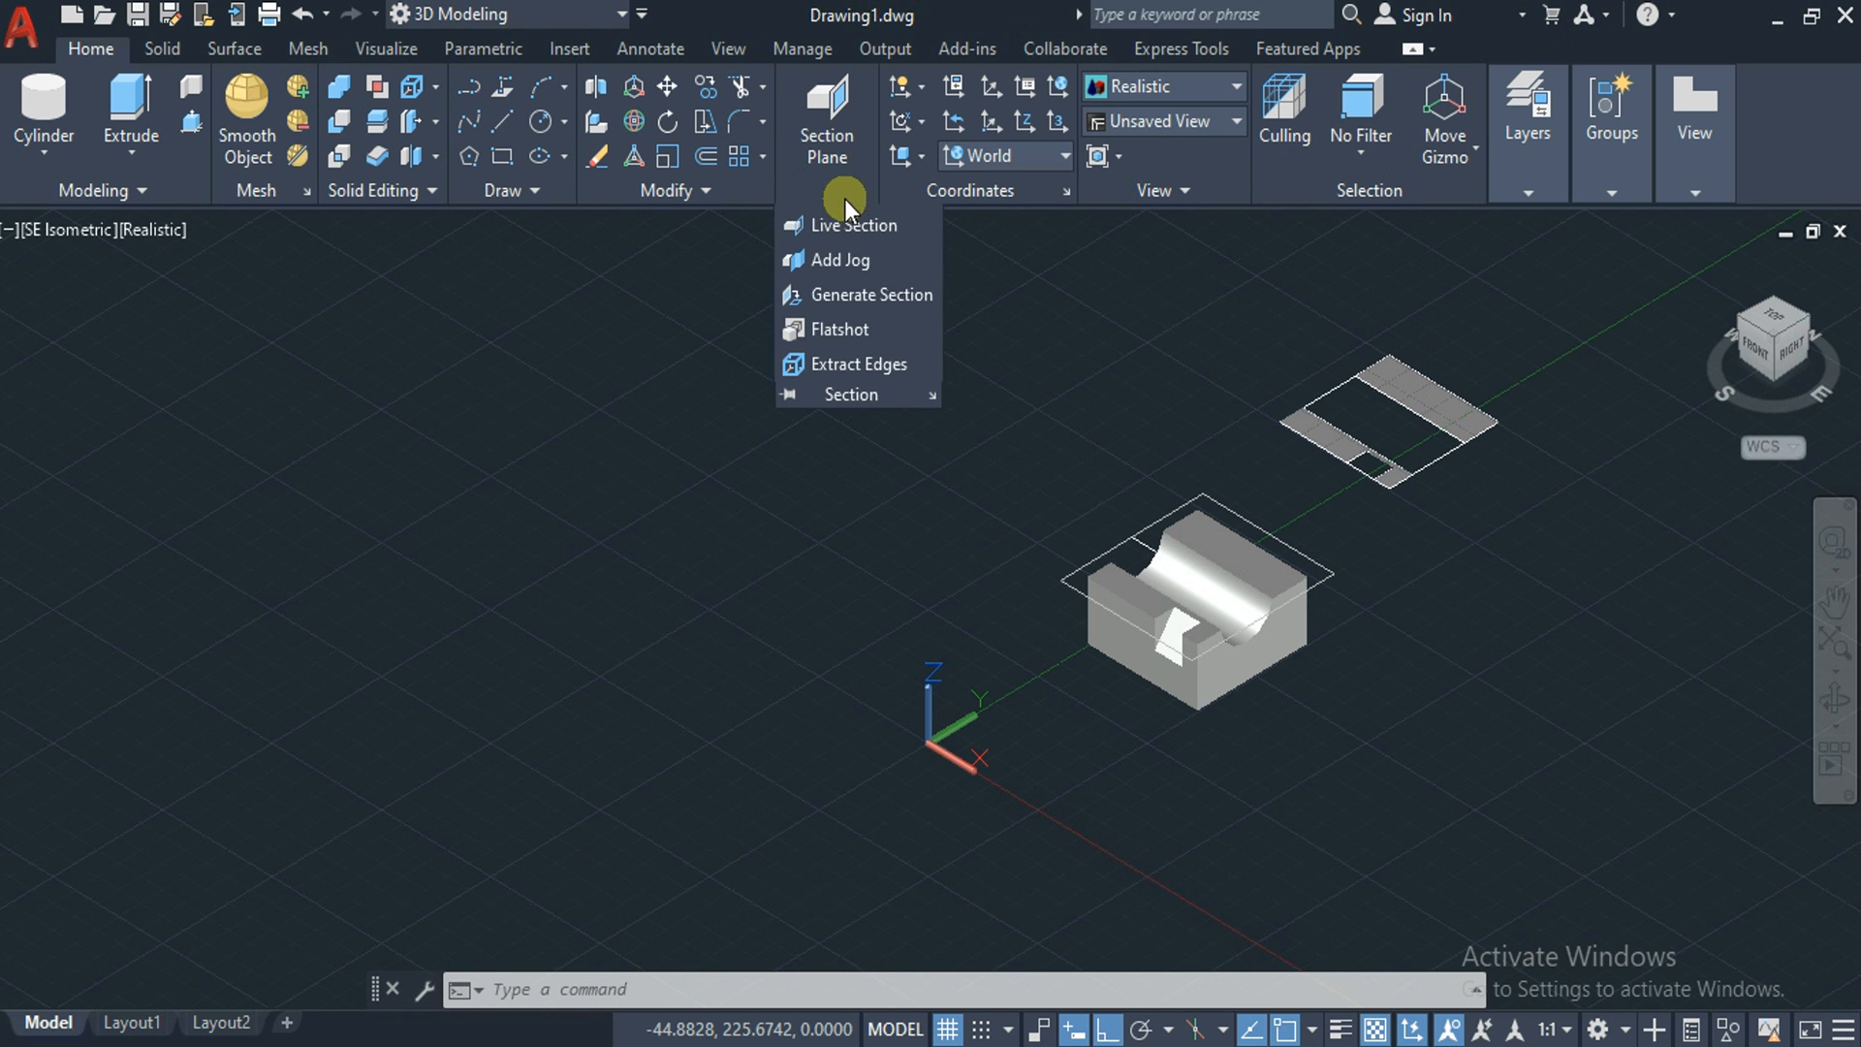
pyautogui.click(847, 295)
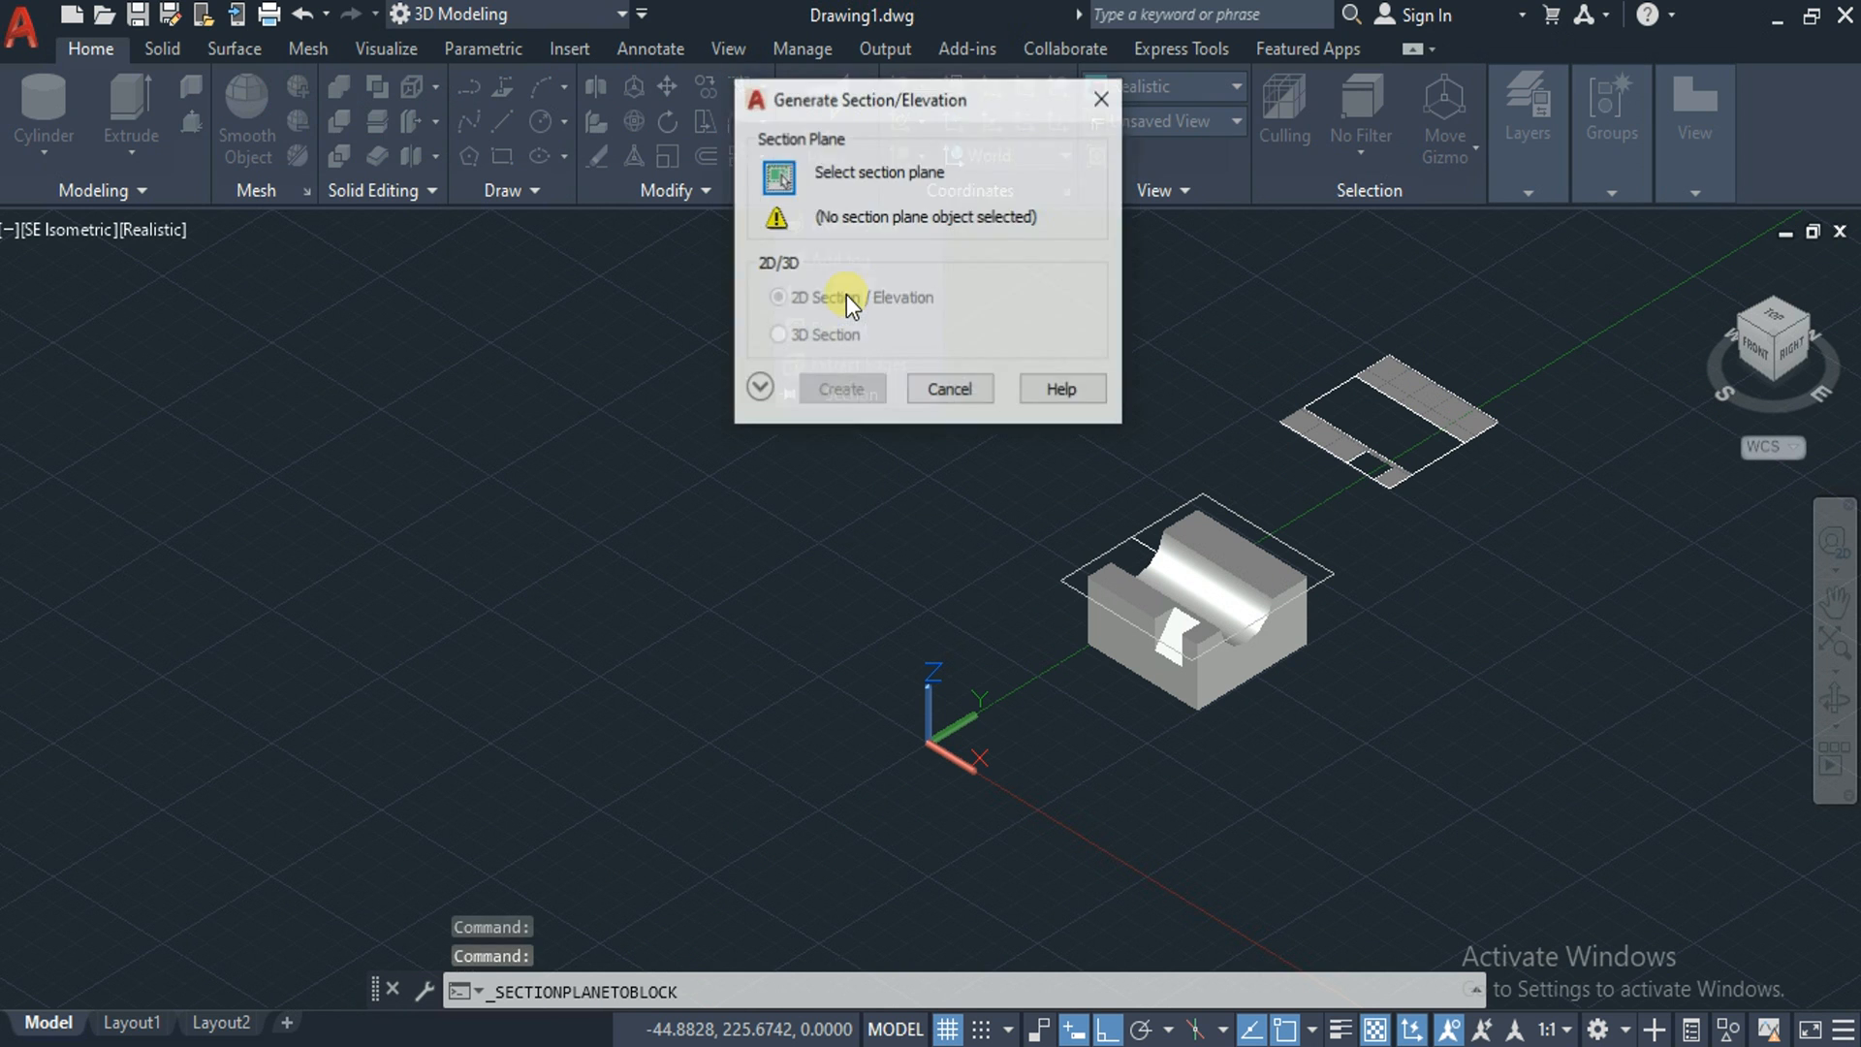
pyautogui.click(775, 178)
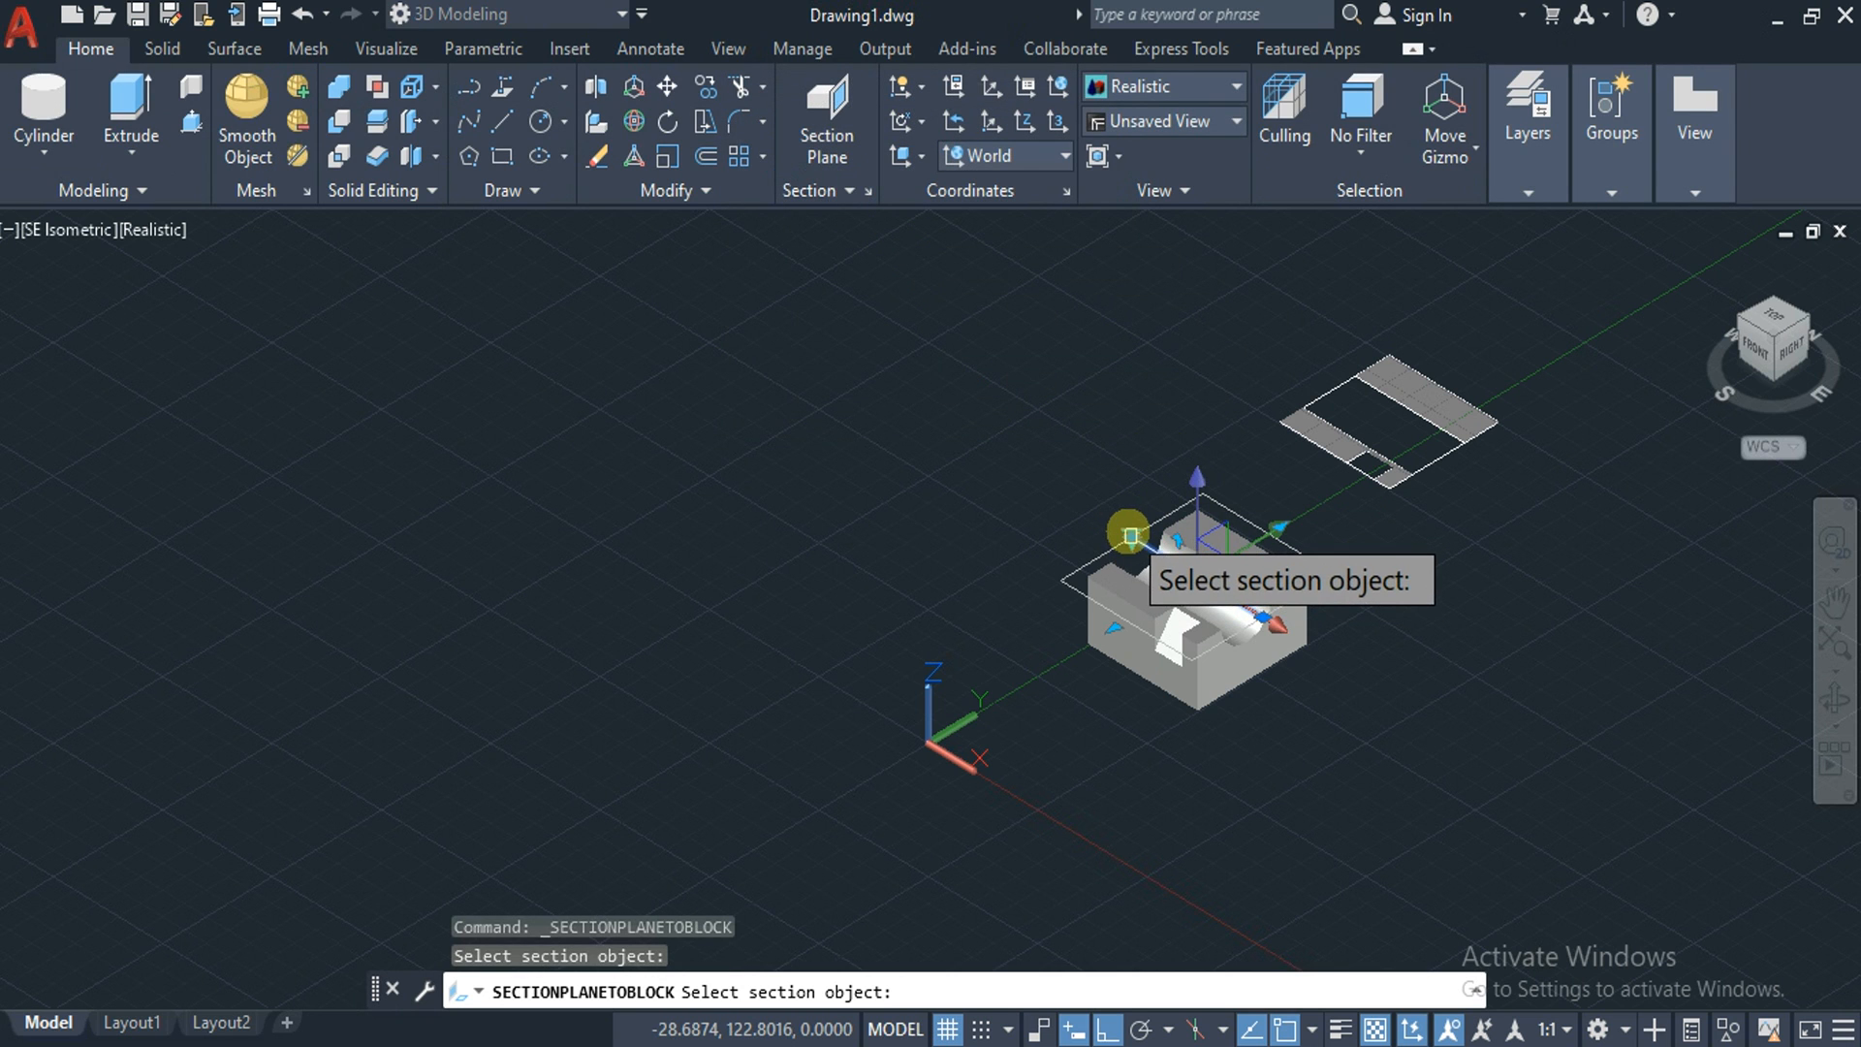
pyautogui.click(1130, 535)
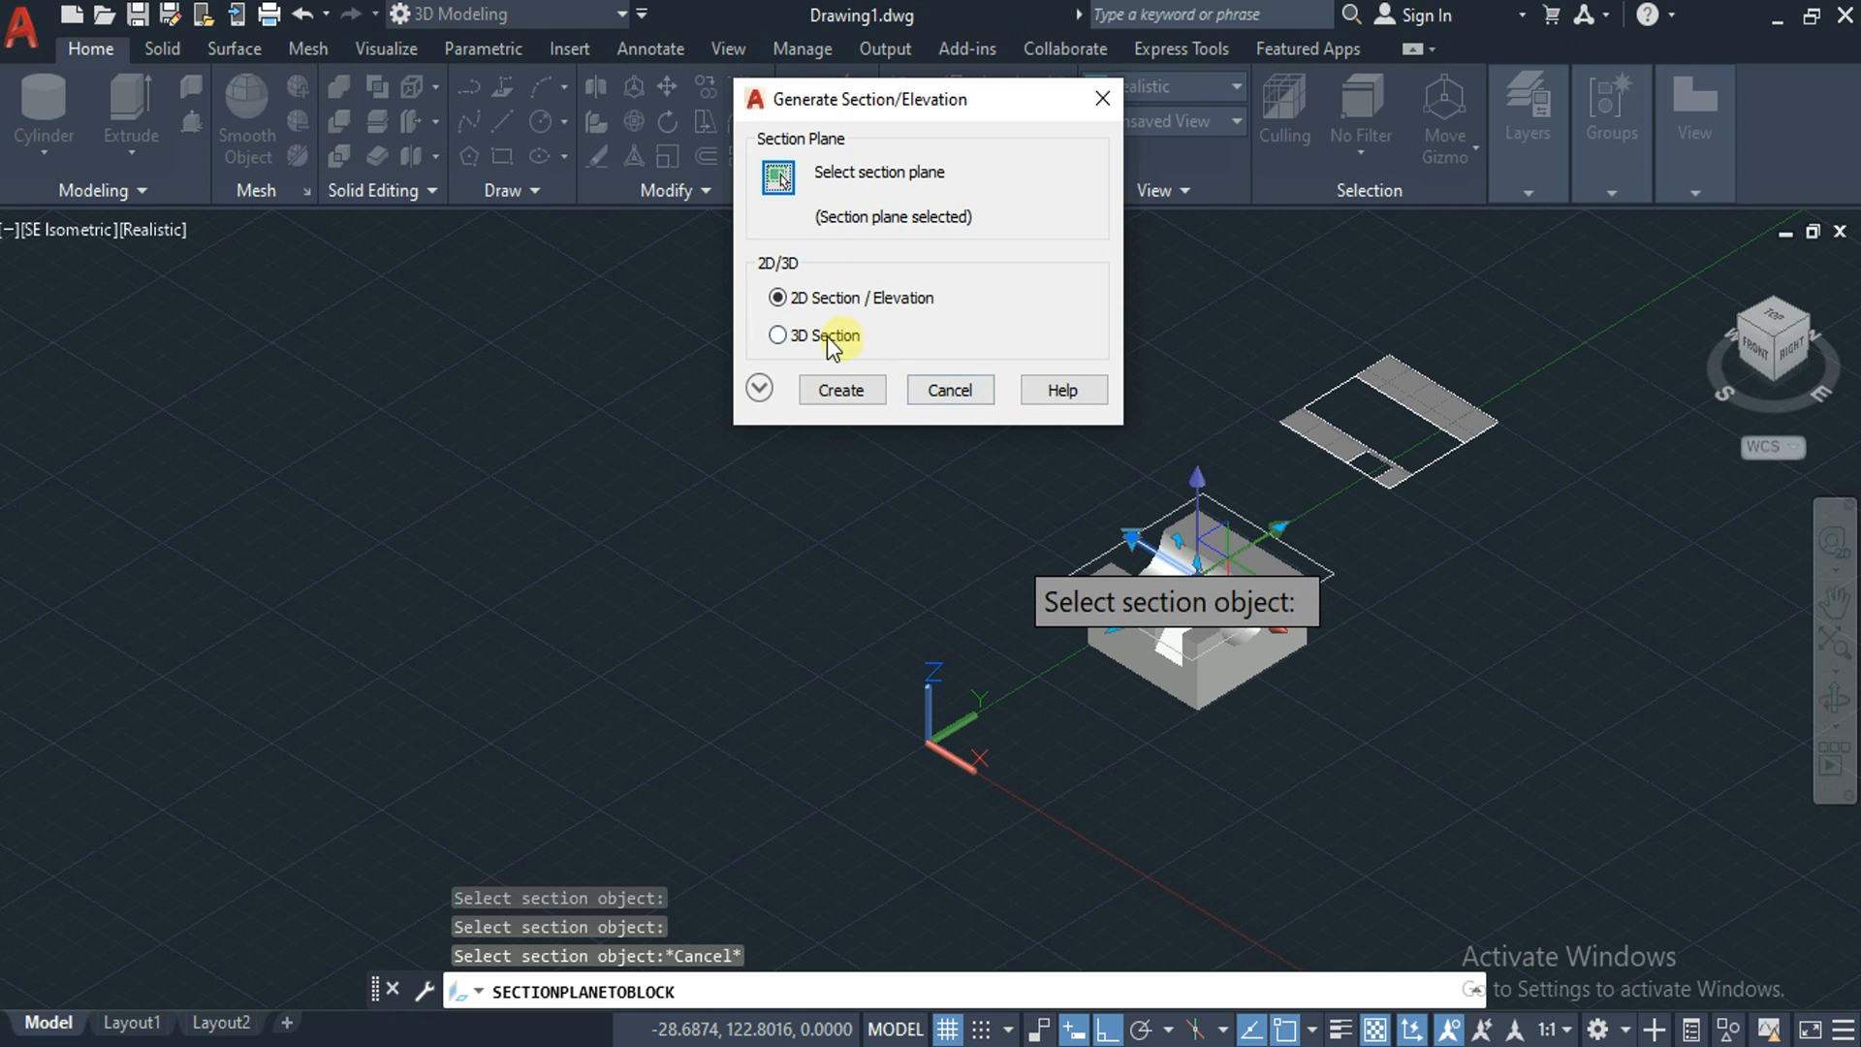
pyautogui.click(839, 390)
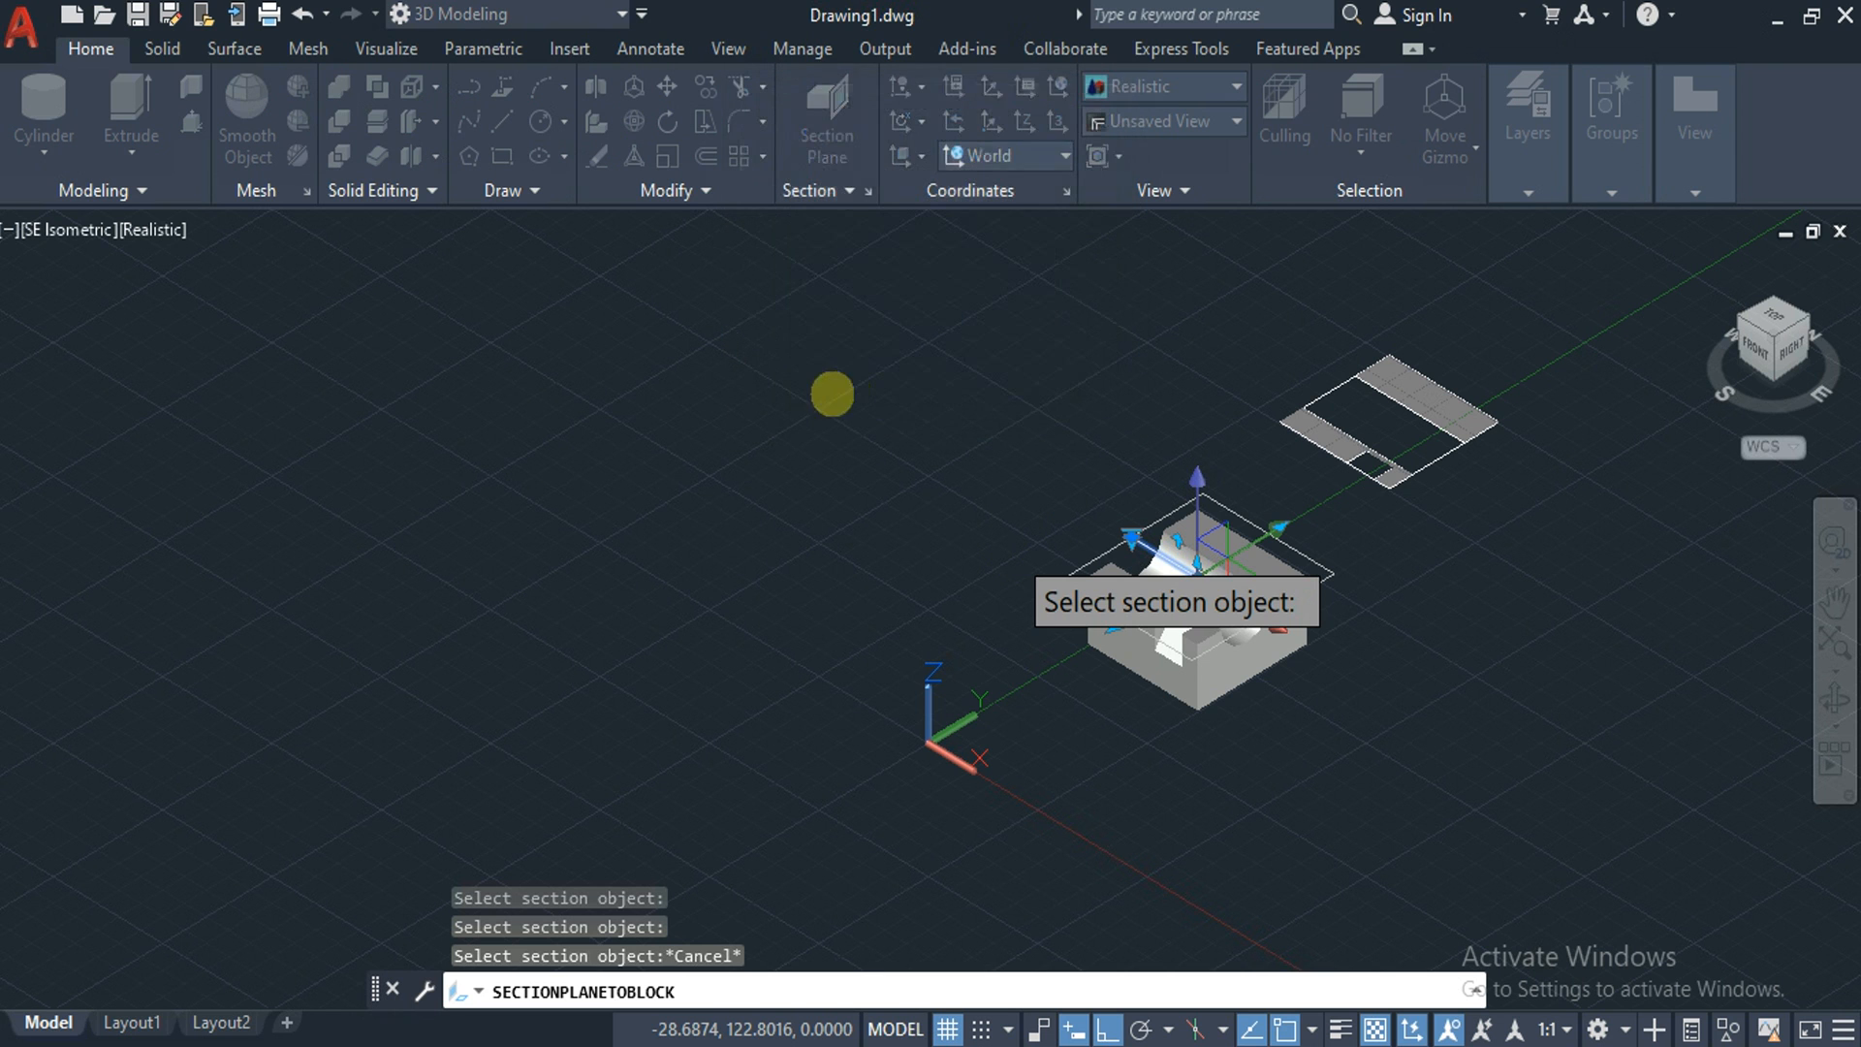
pyautogui.click(899, 354)
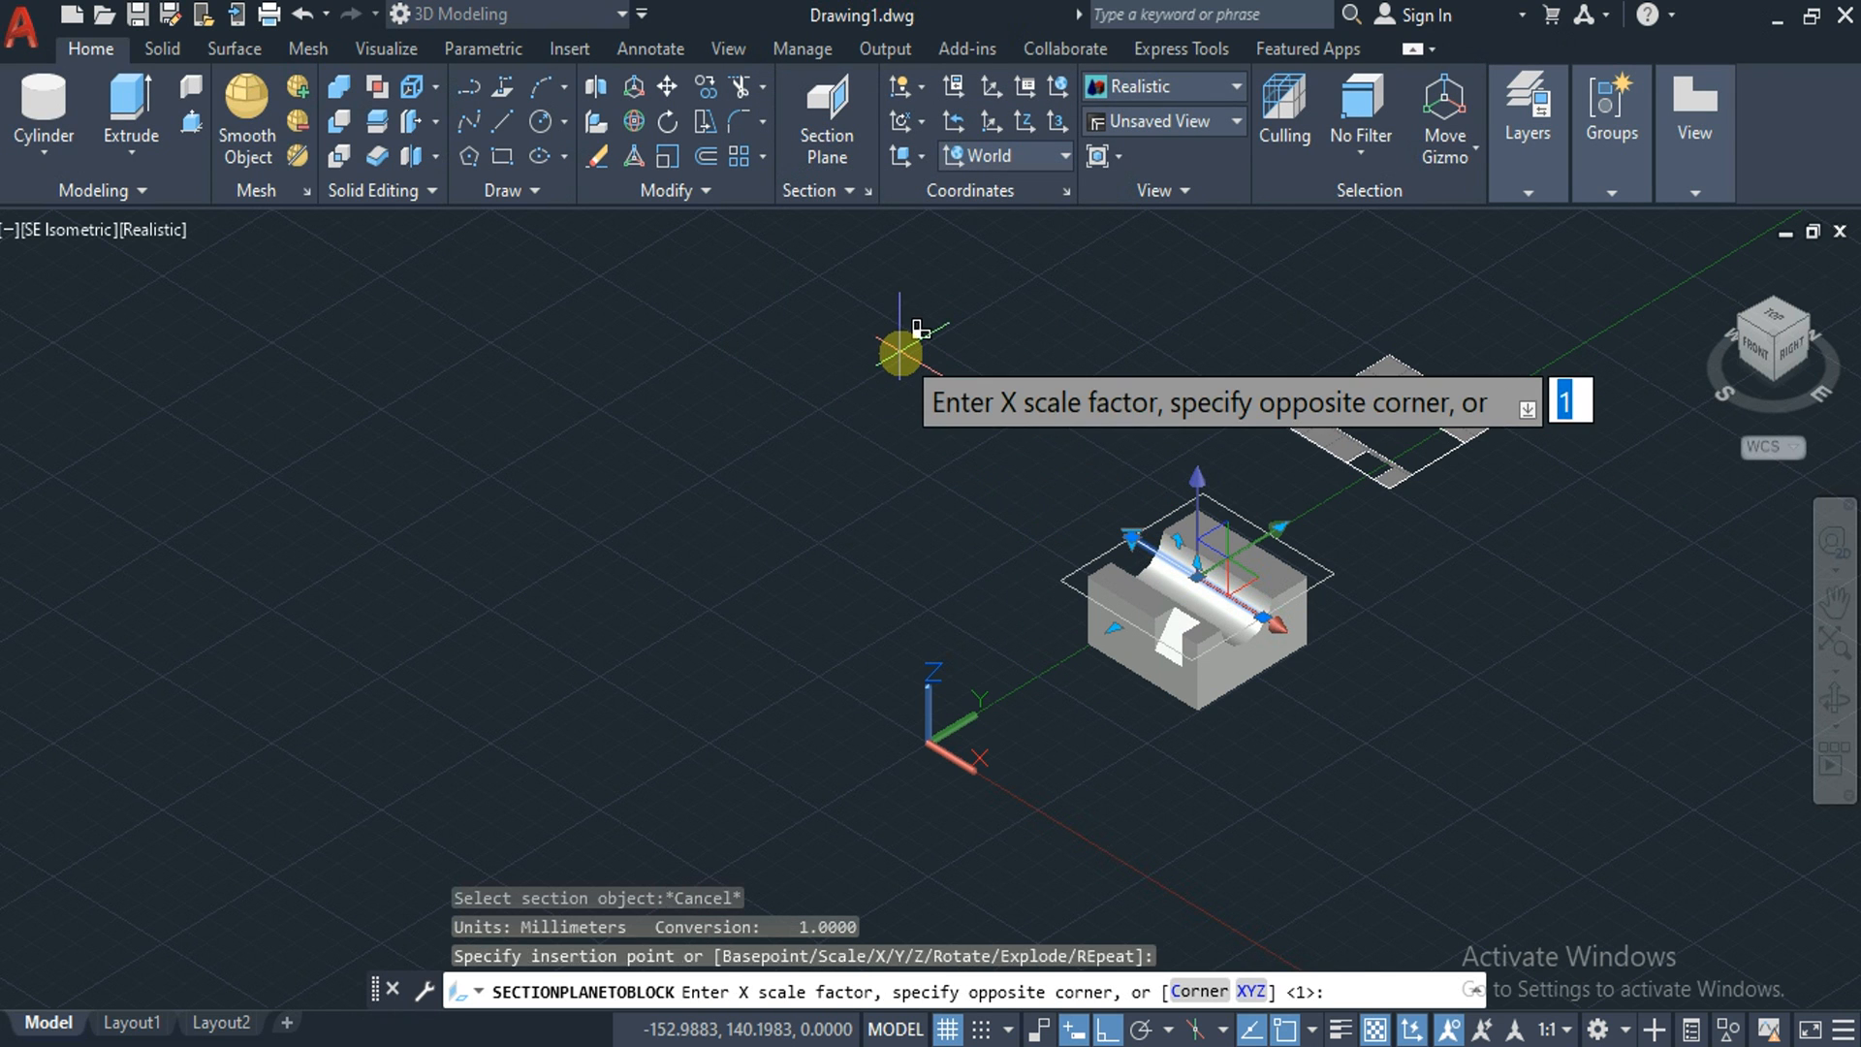
pyautogui.press('Return')
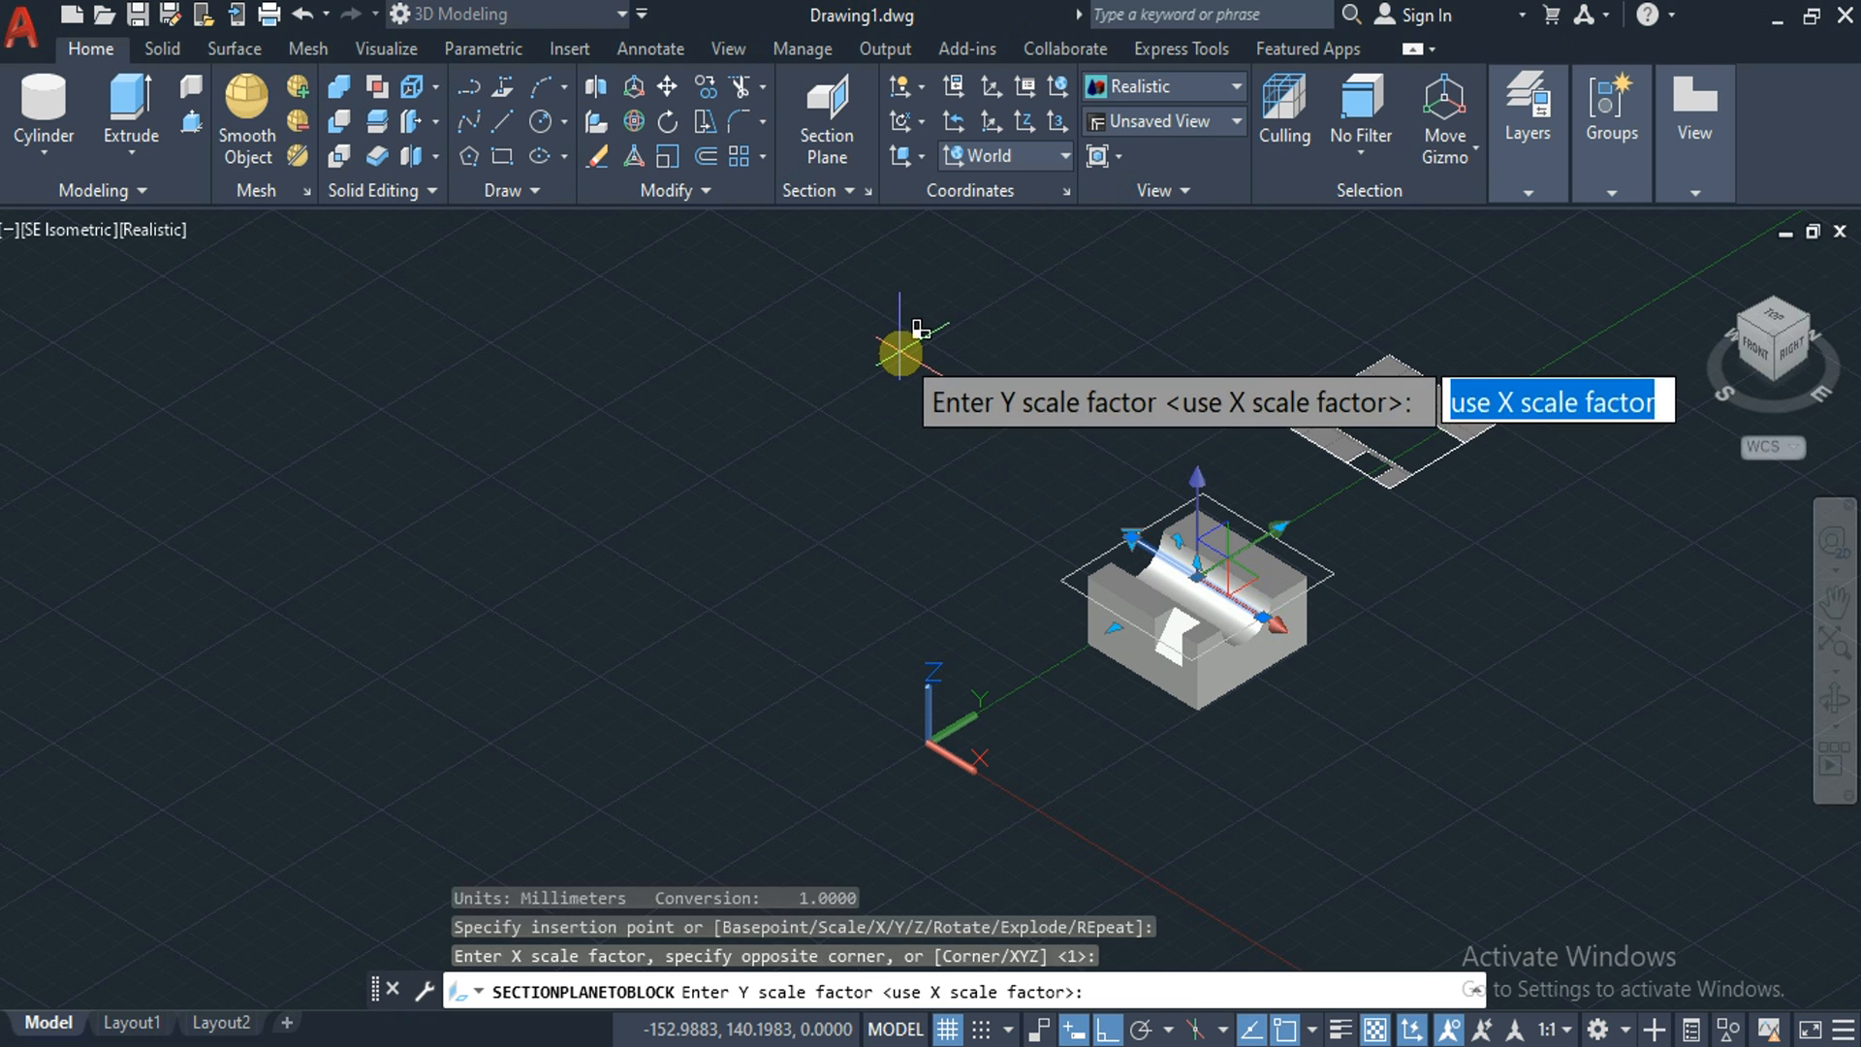
pyautogui.press('Return')
pyautogui.press('Escape')
pyautogui.press('Escape')
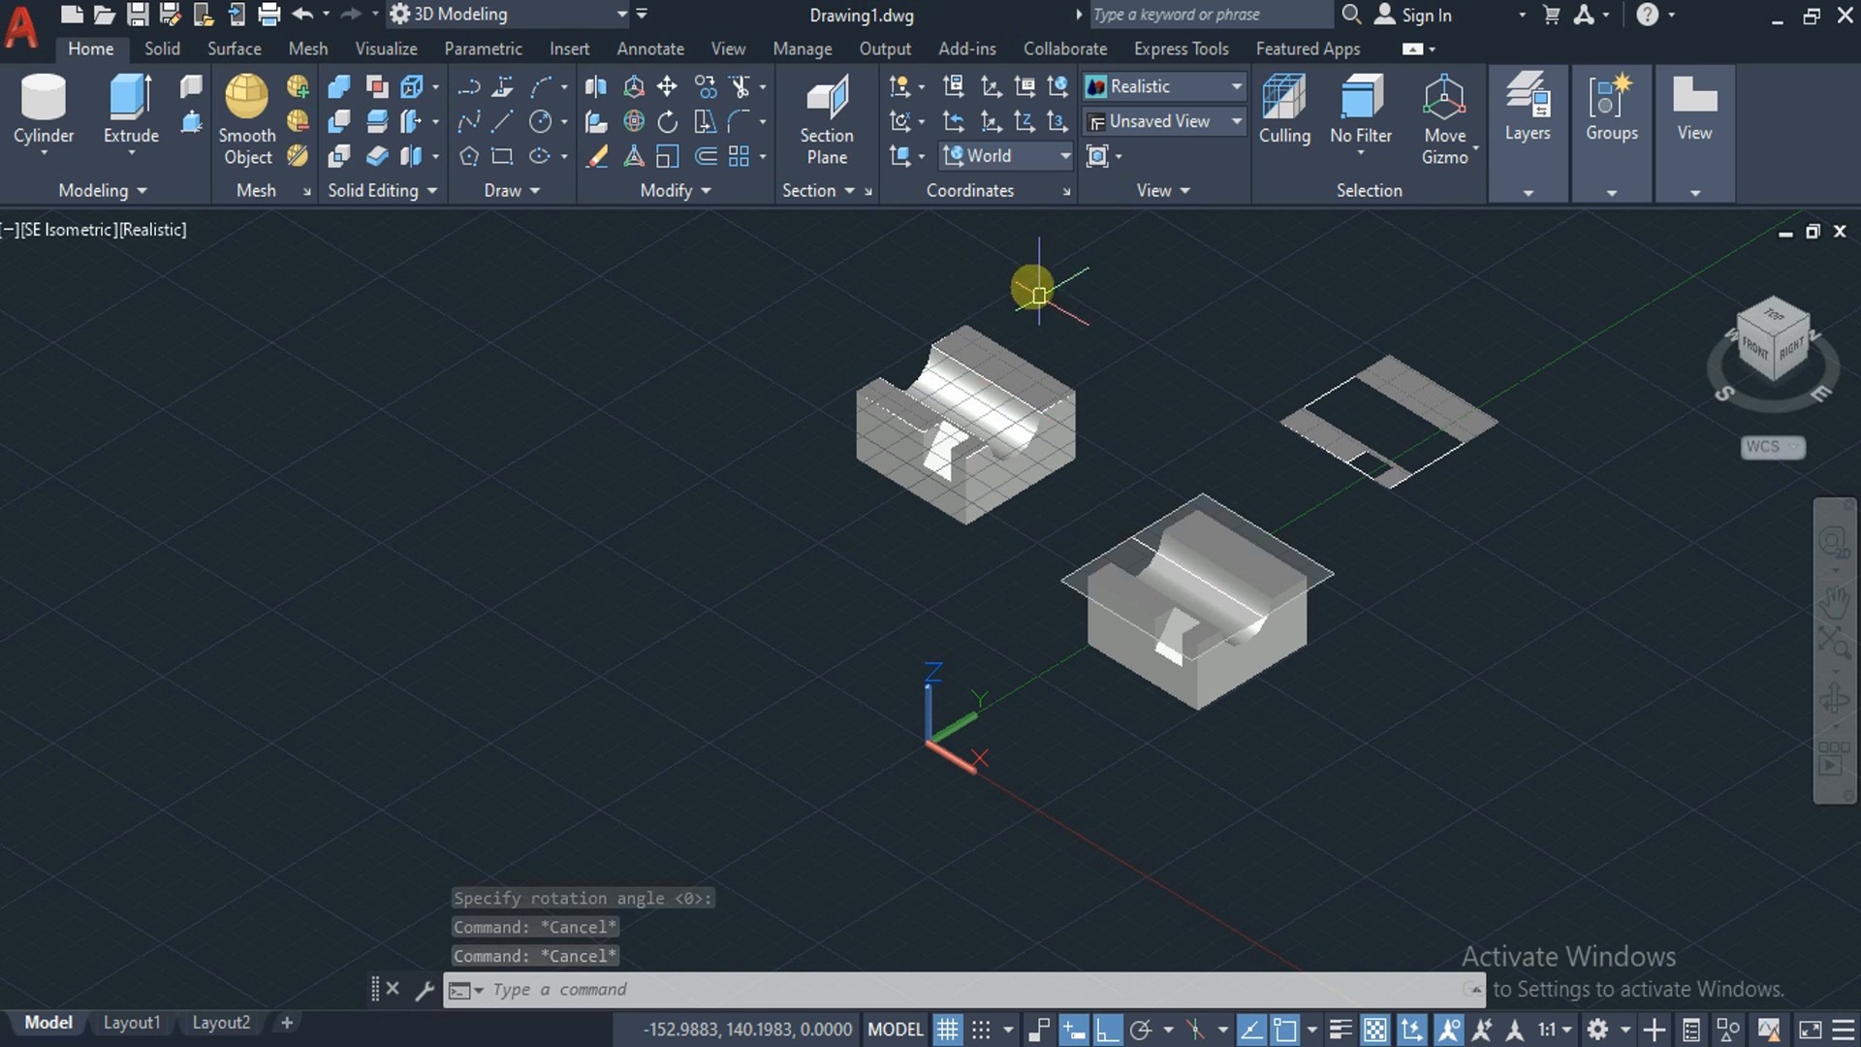
# Delete the sectioned block, its section plane and the generated 2D and 3D sections
pyautogui.click(753, 256)
pyautogui.click(1701, 790)
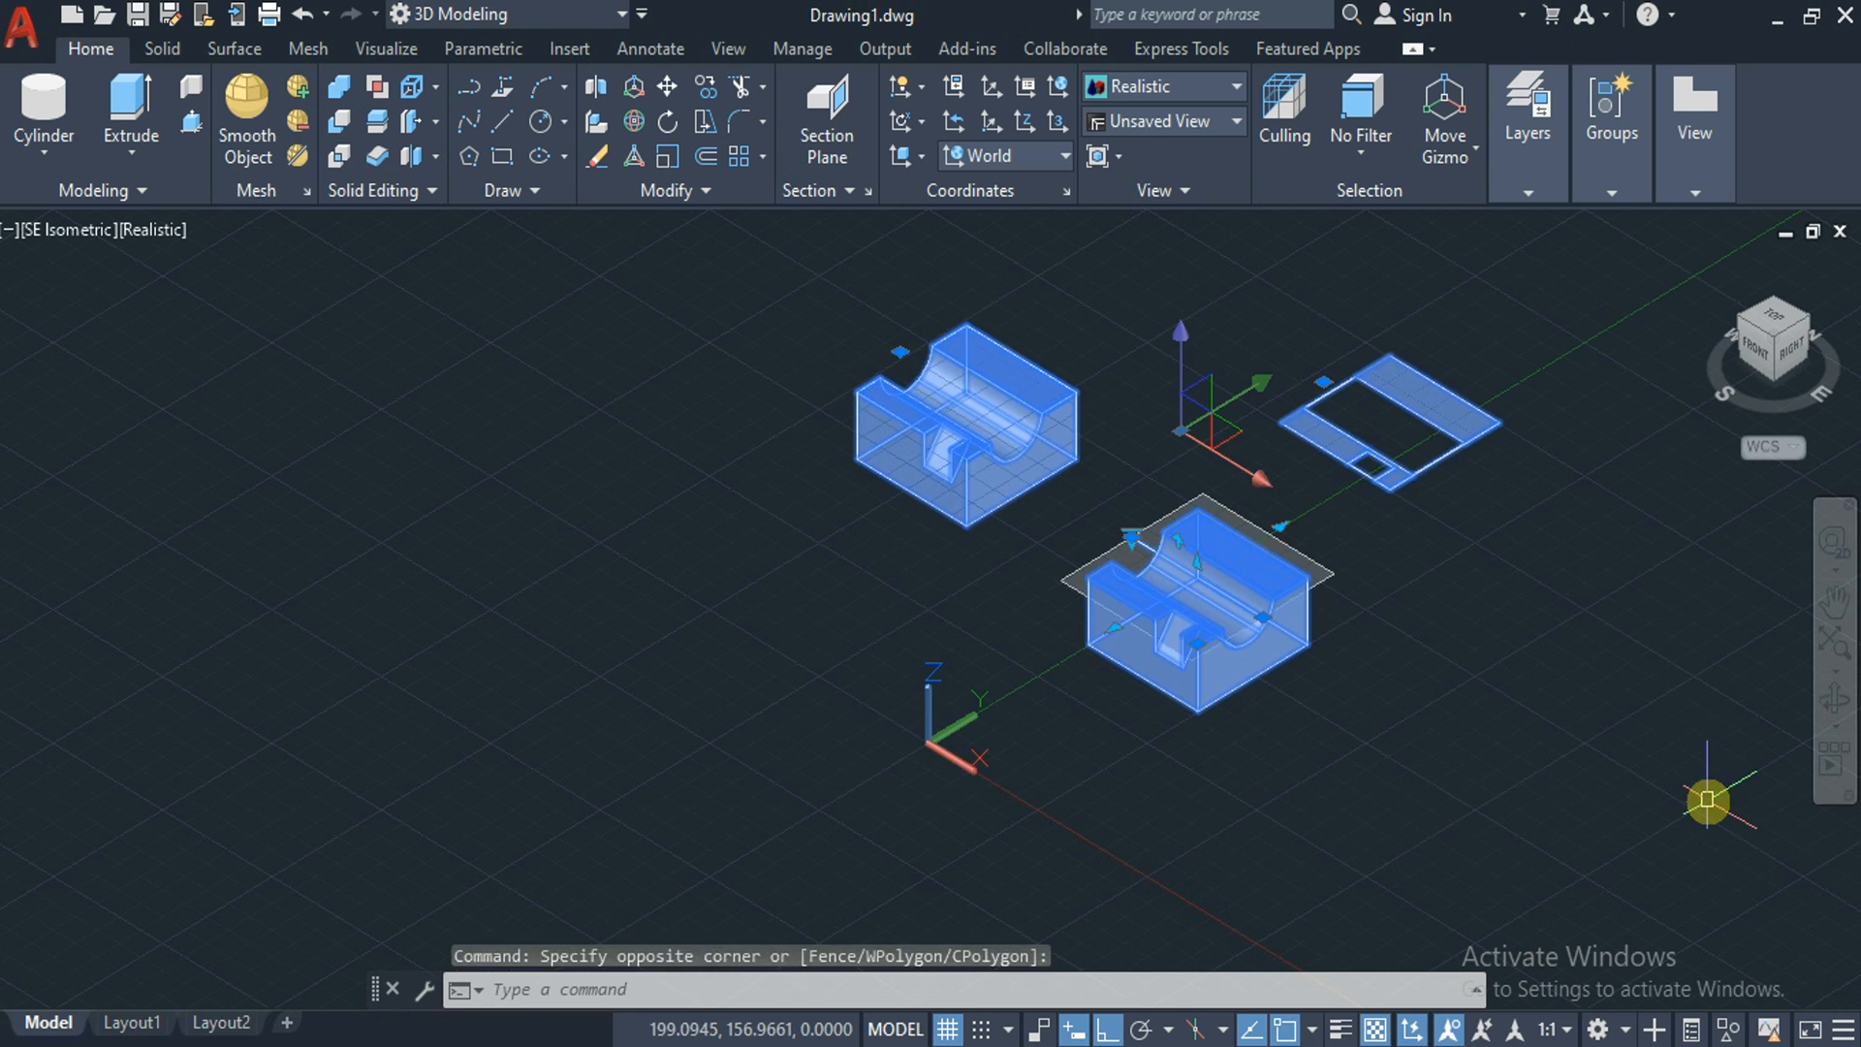
pyautogui.press('Delete')
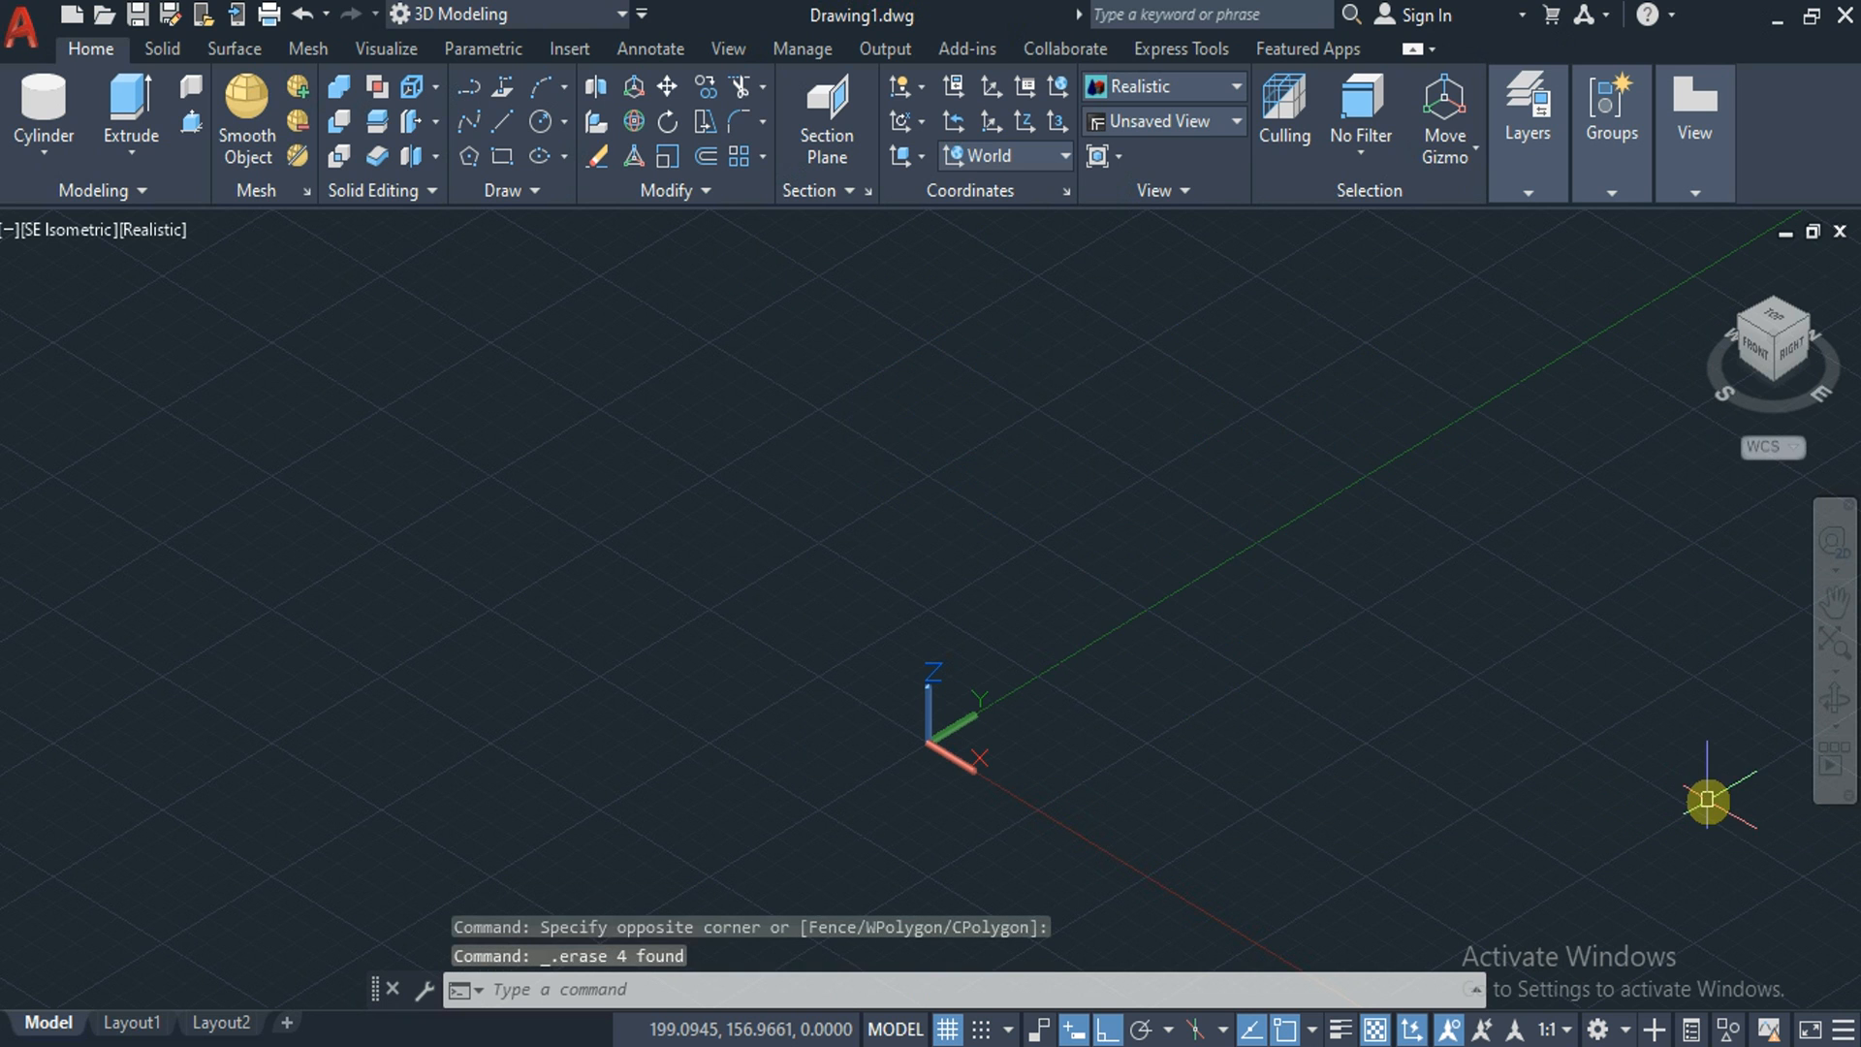
# Model a new solid box of roughly cubic proportions in the empty area behind the origin
pyautogui.click(44, 152)
pyautogui.click(63, 206)
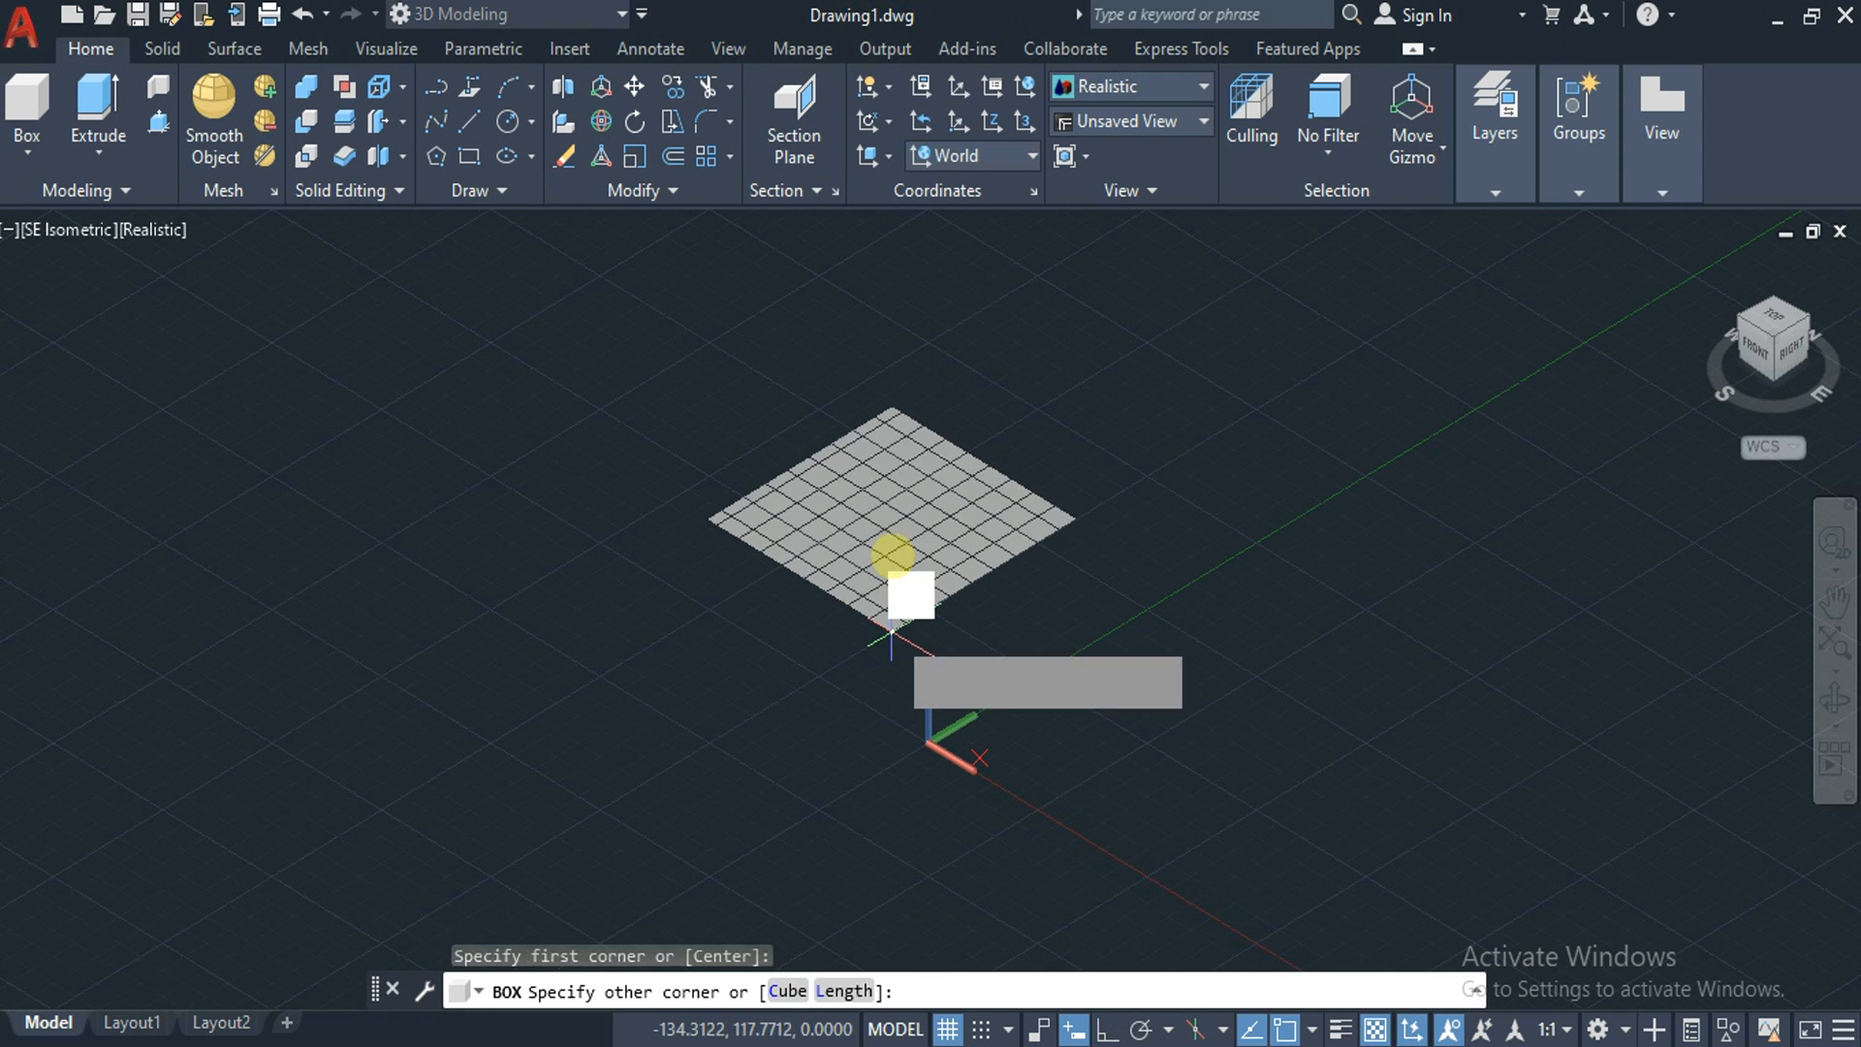
pyautogui.click(889, 620)
pyautogui.click(885, 407)
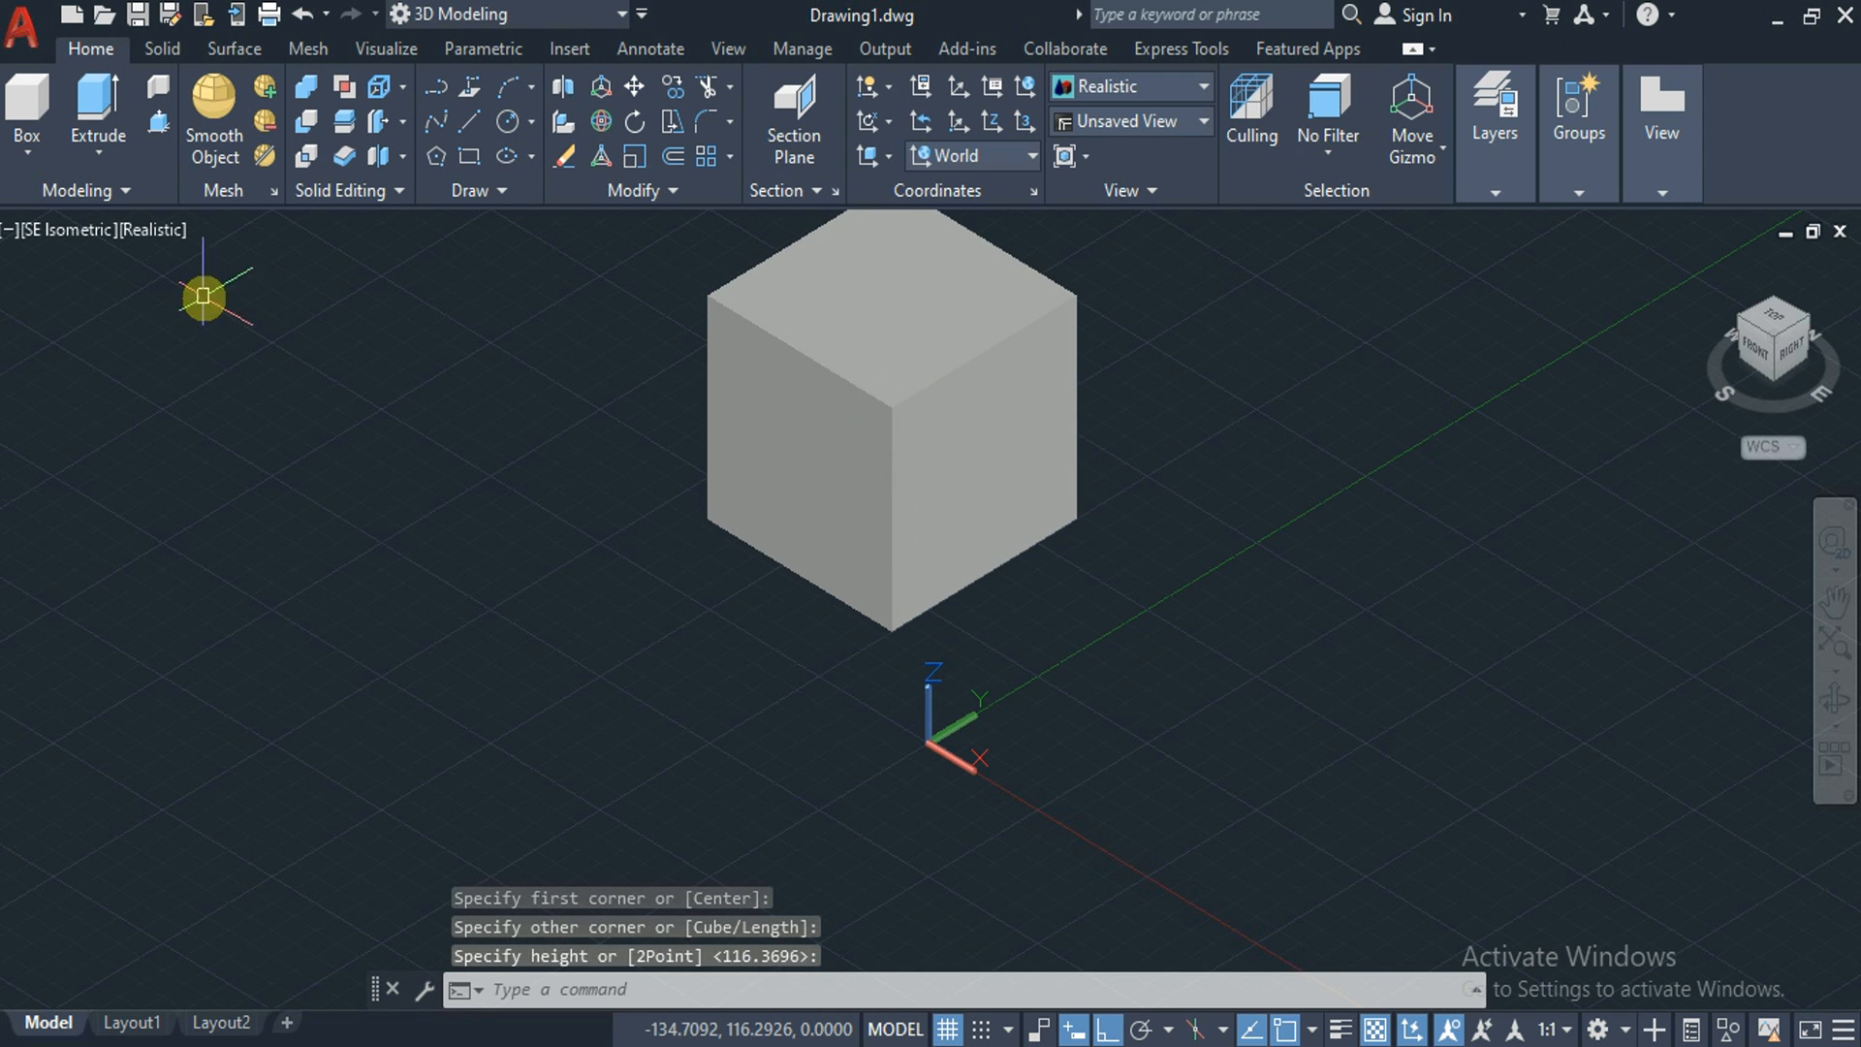
# Draw a circle near the middle of the box's right face and presspull it through the box to cut a round hole
pyautogui.click(27, 144)
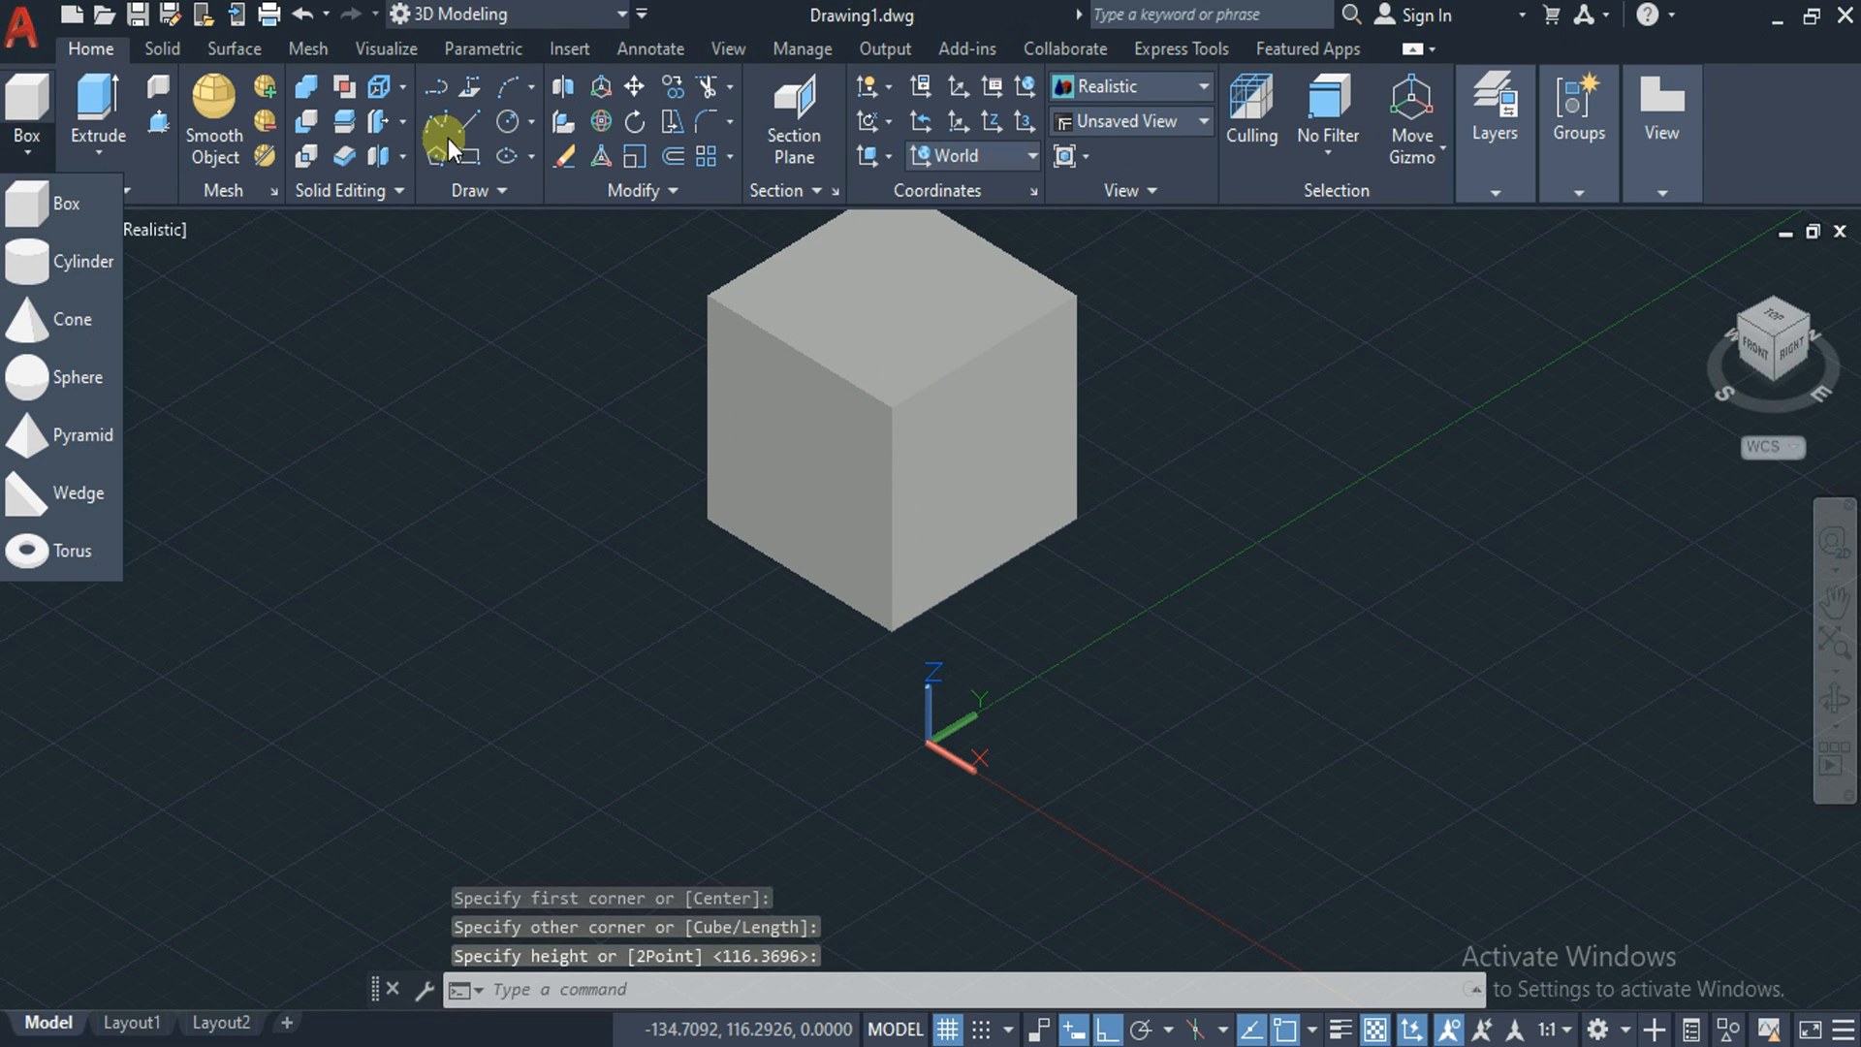
pyautogui.write('c')
pyautogui.press('Return')
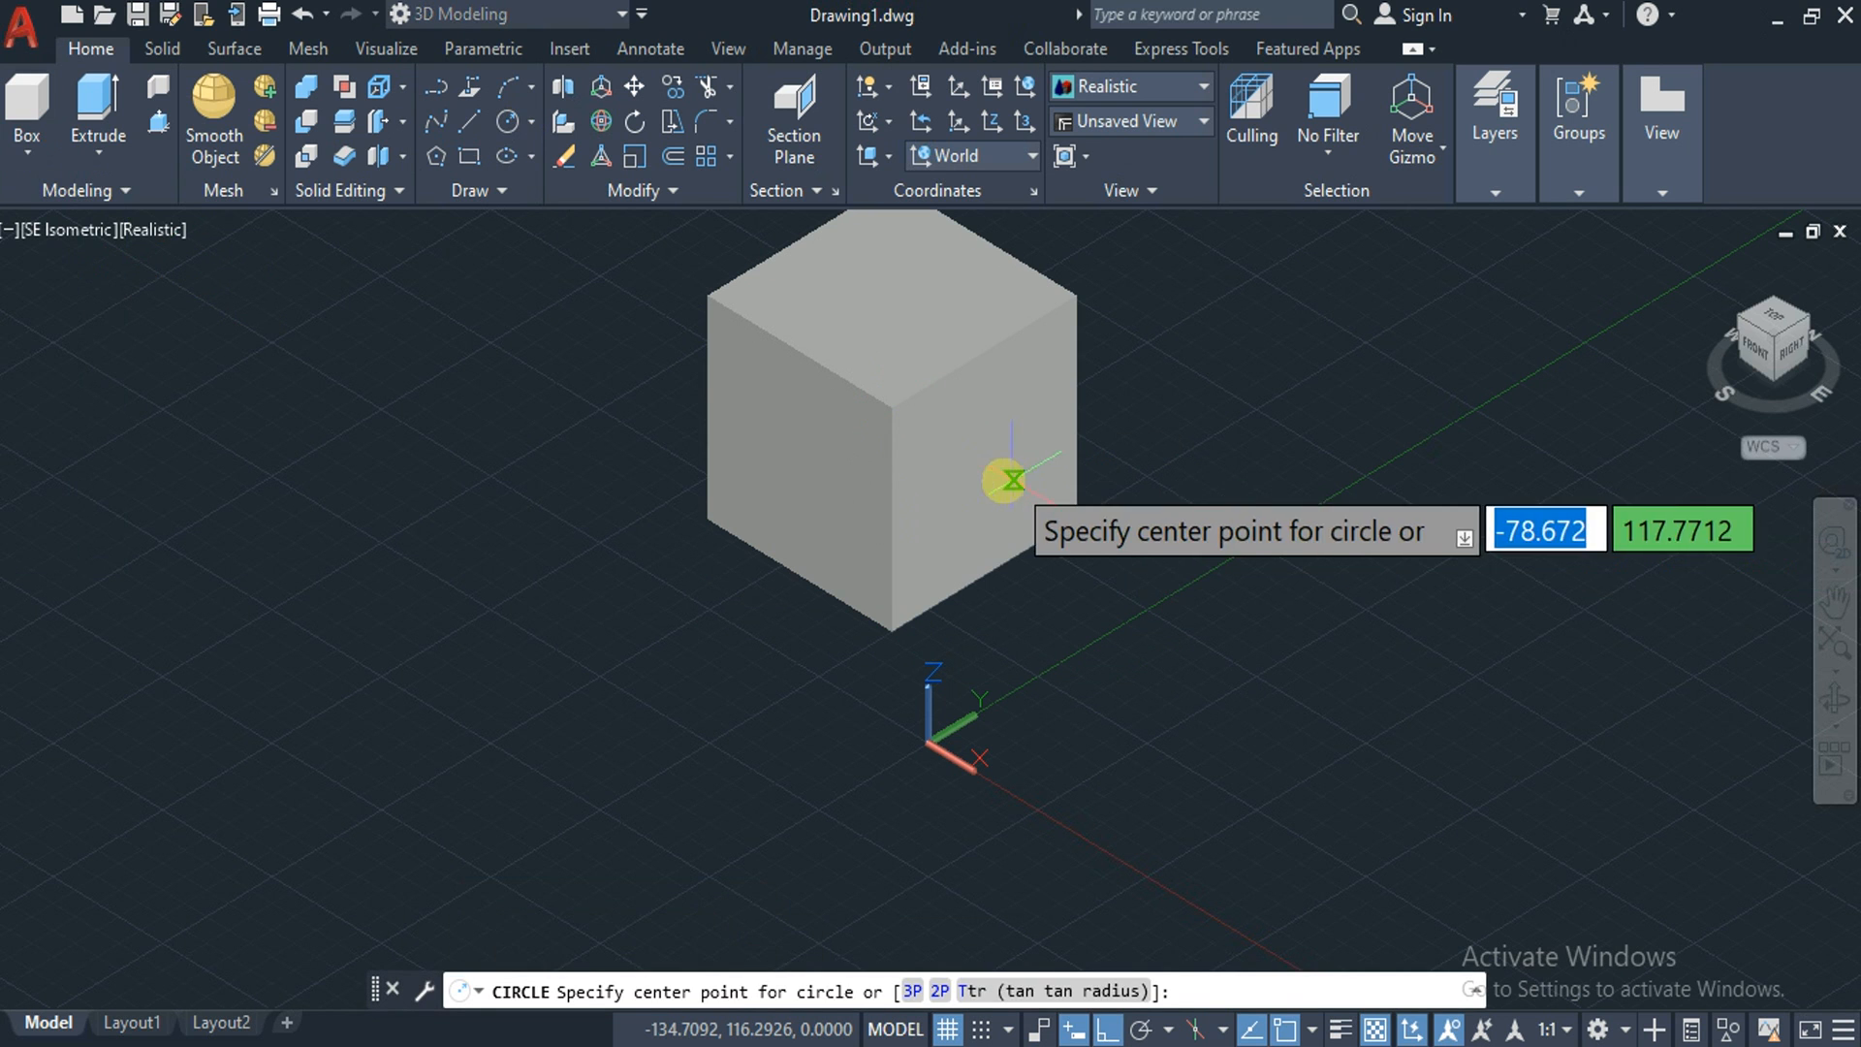
pyautogui.click(984, 460)
pyautogui.click(1016, 411)
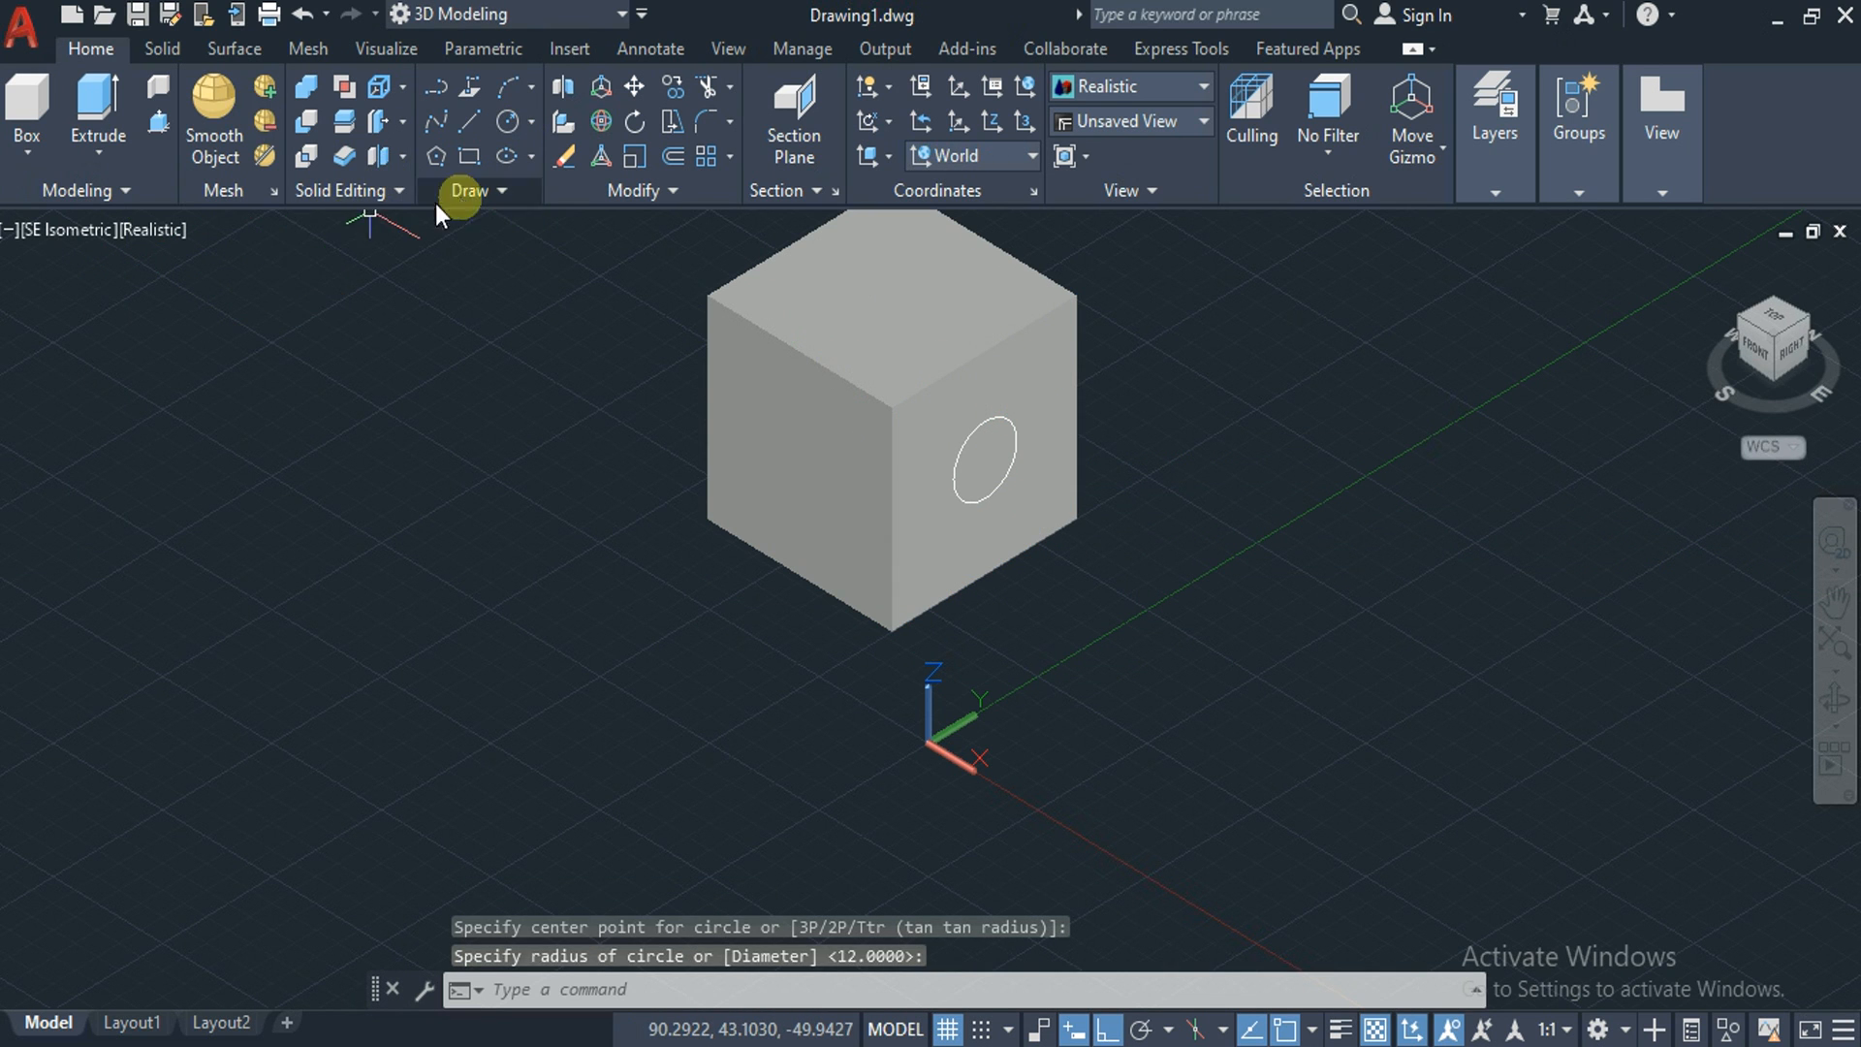
pyautogui.hotkey('ctrl', 'shift', 'e')
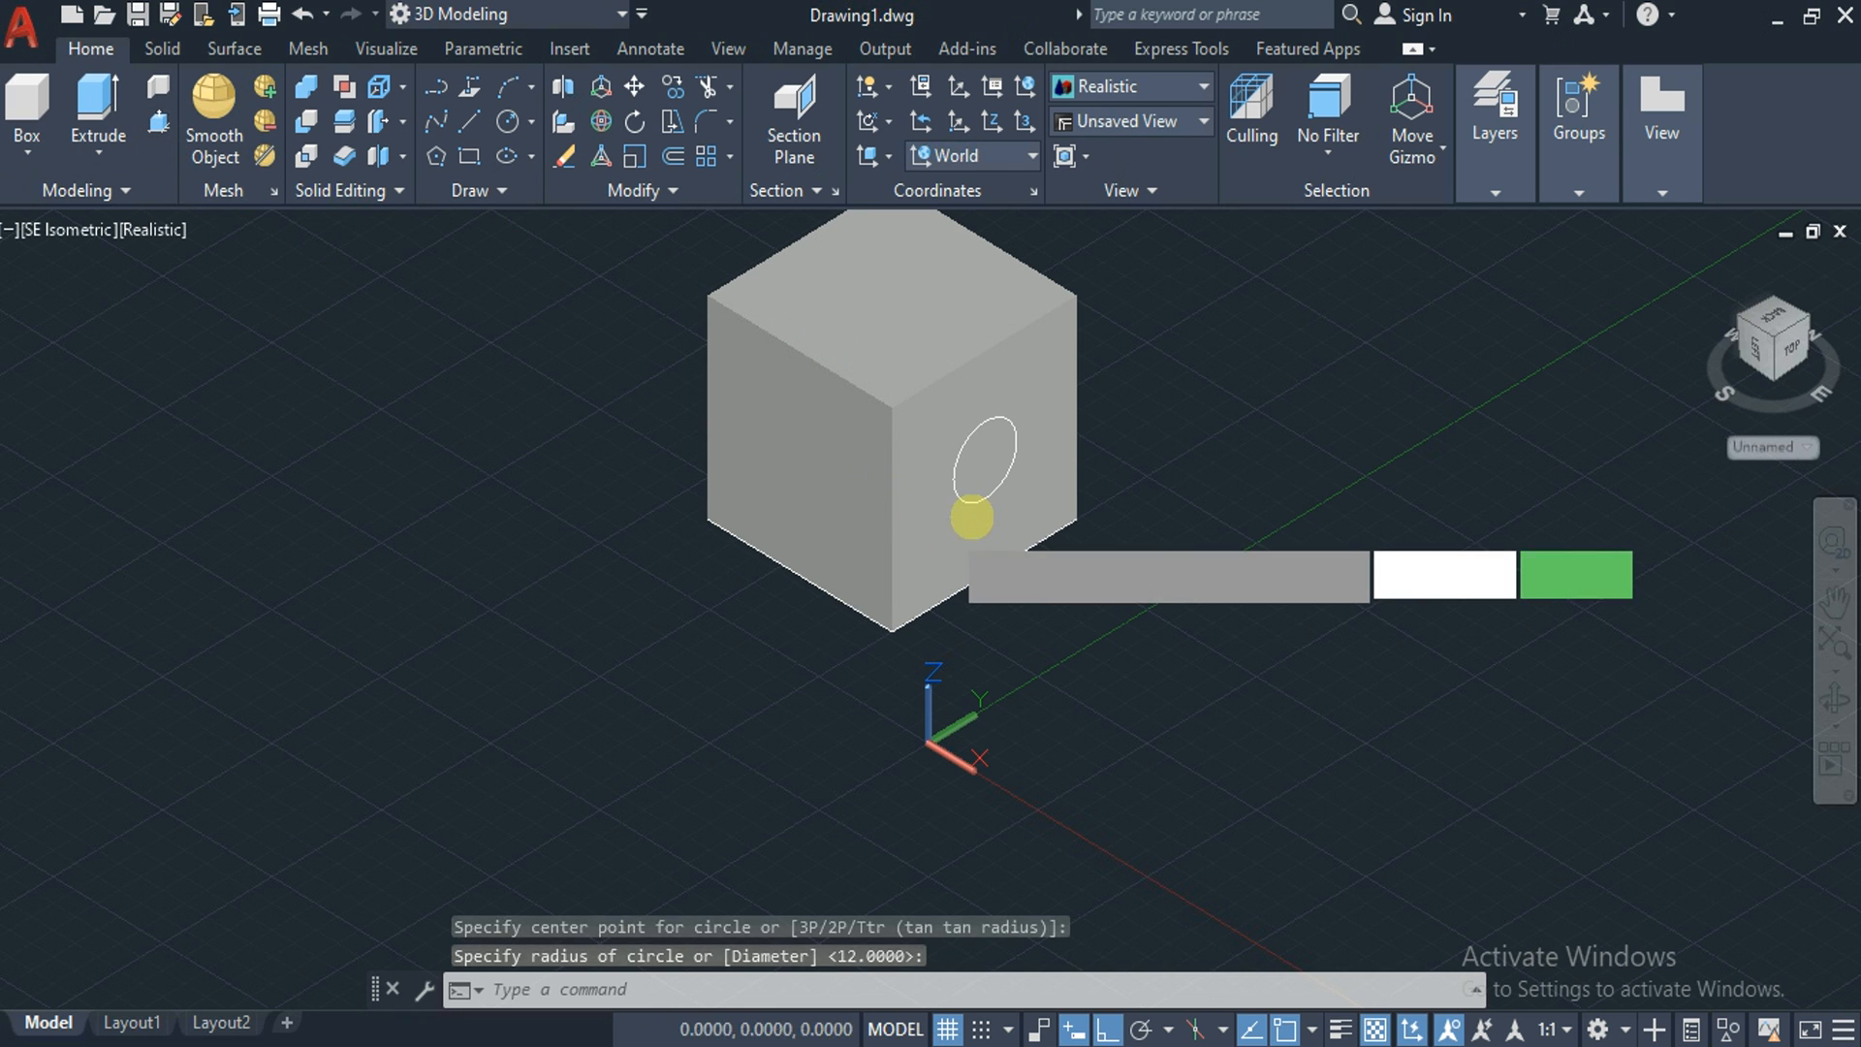
pyautogui.click(982, 463)
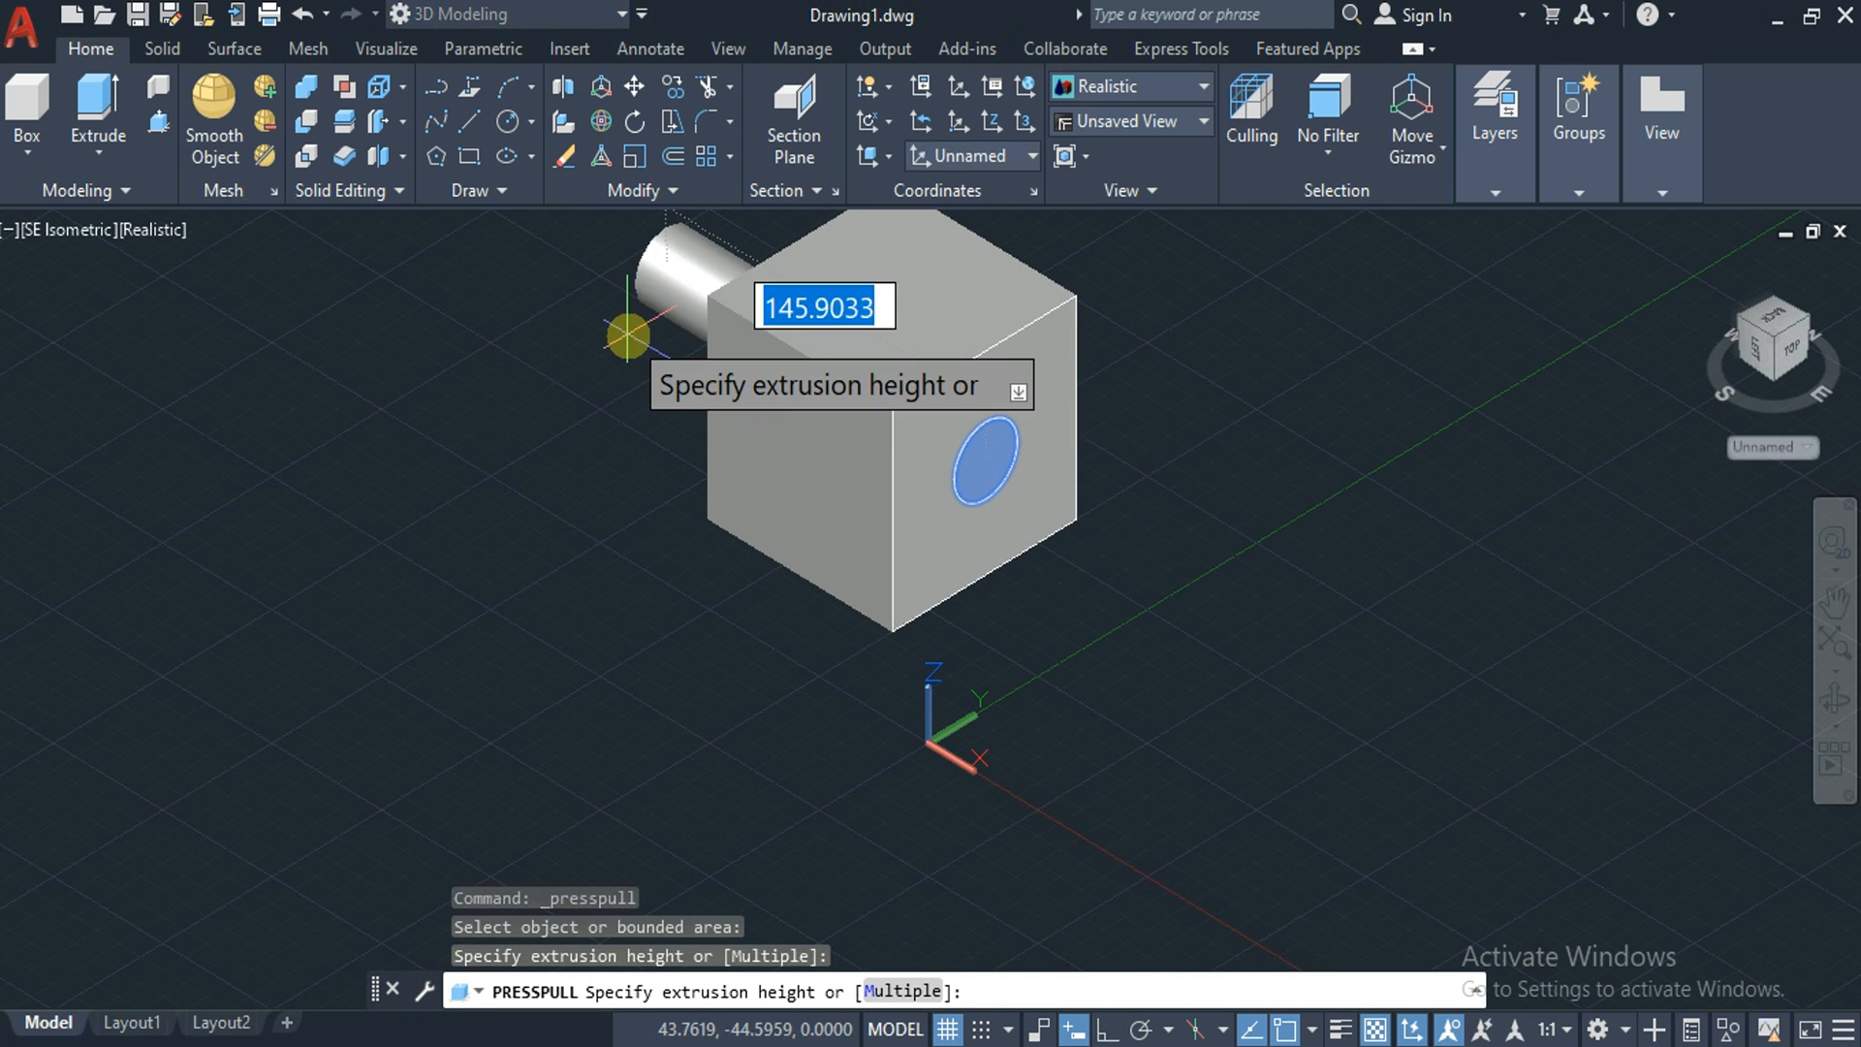
pyautogui.click(626, 333)
pyautogui.press('Return')
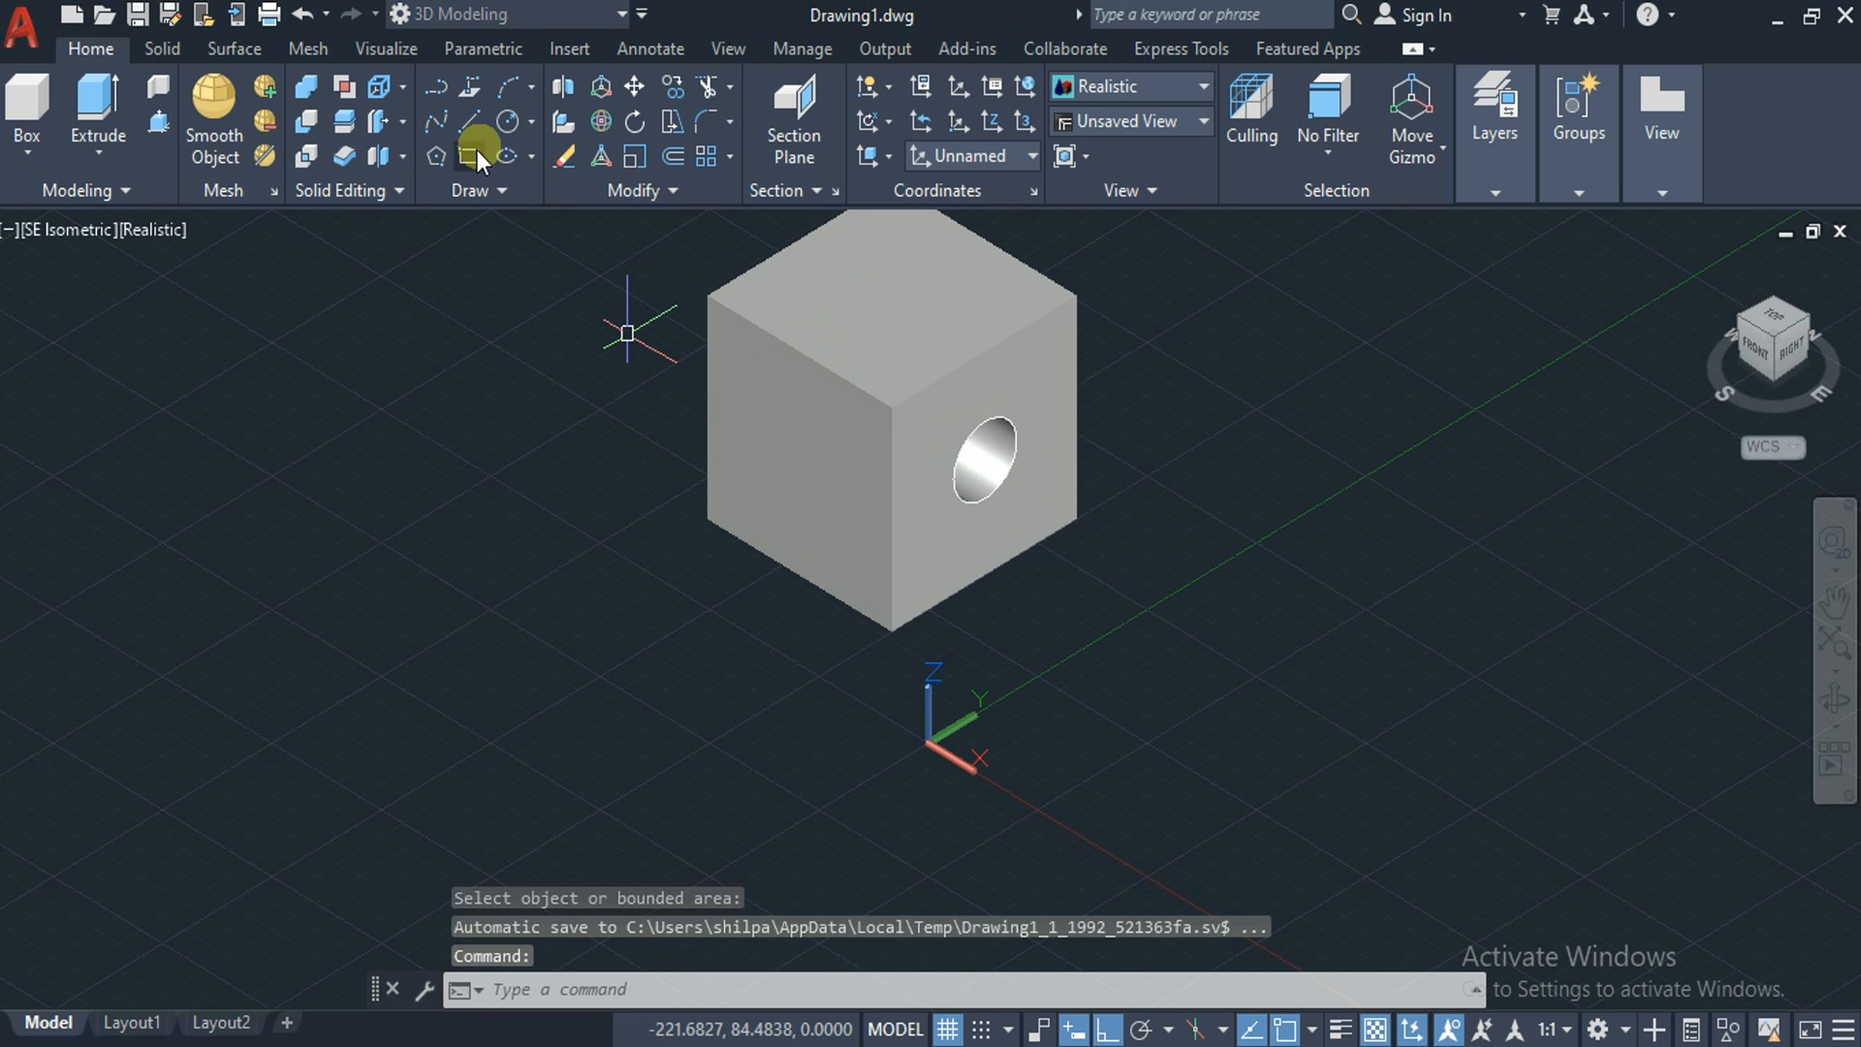
# Draw a rectangle on the box's front face and presspull it through the box to cut a rectangular hole
pyautogui.click(469, 155)
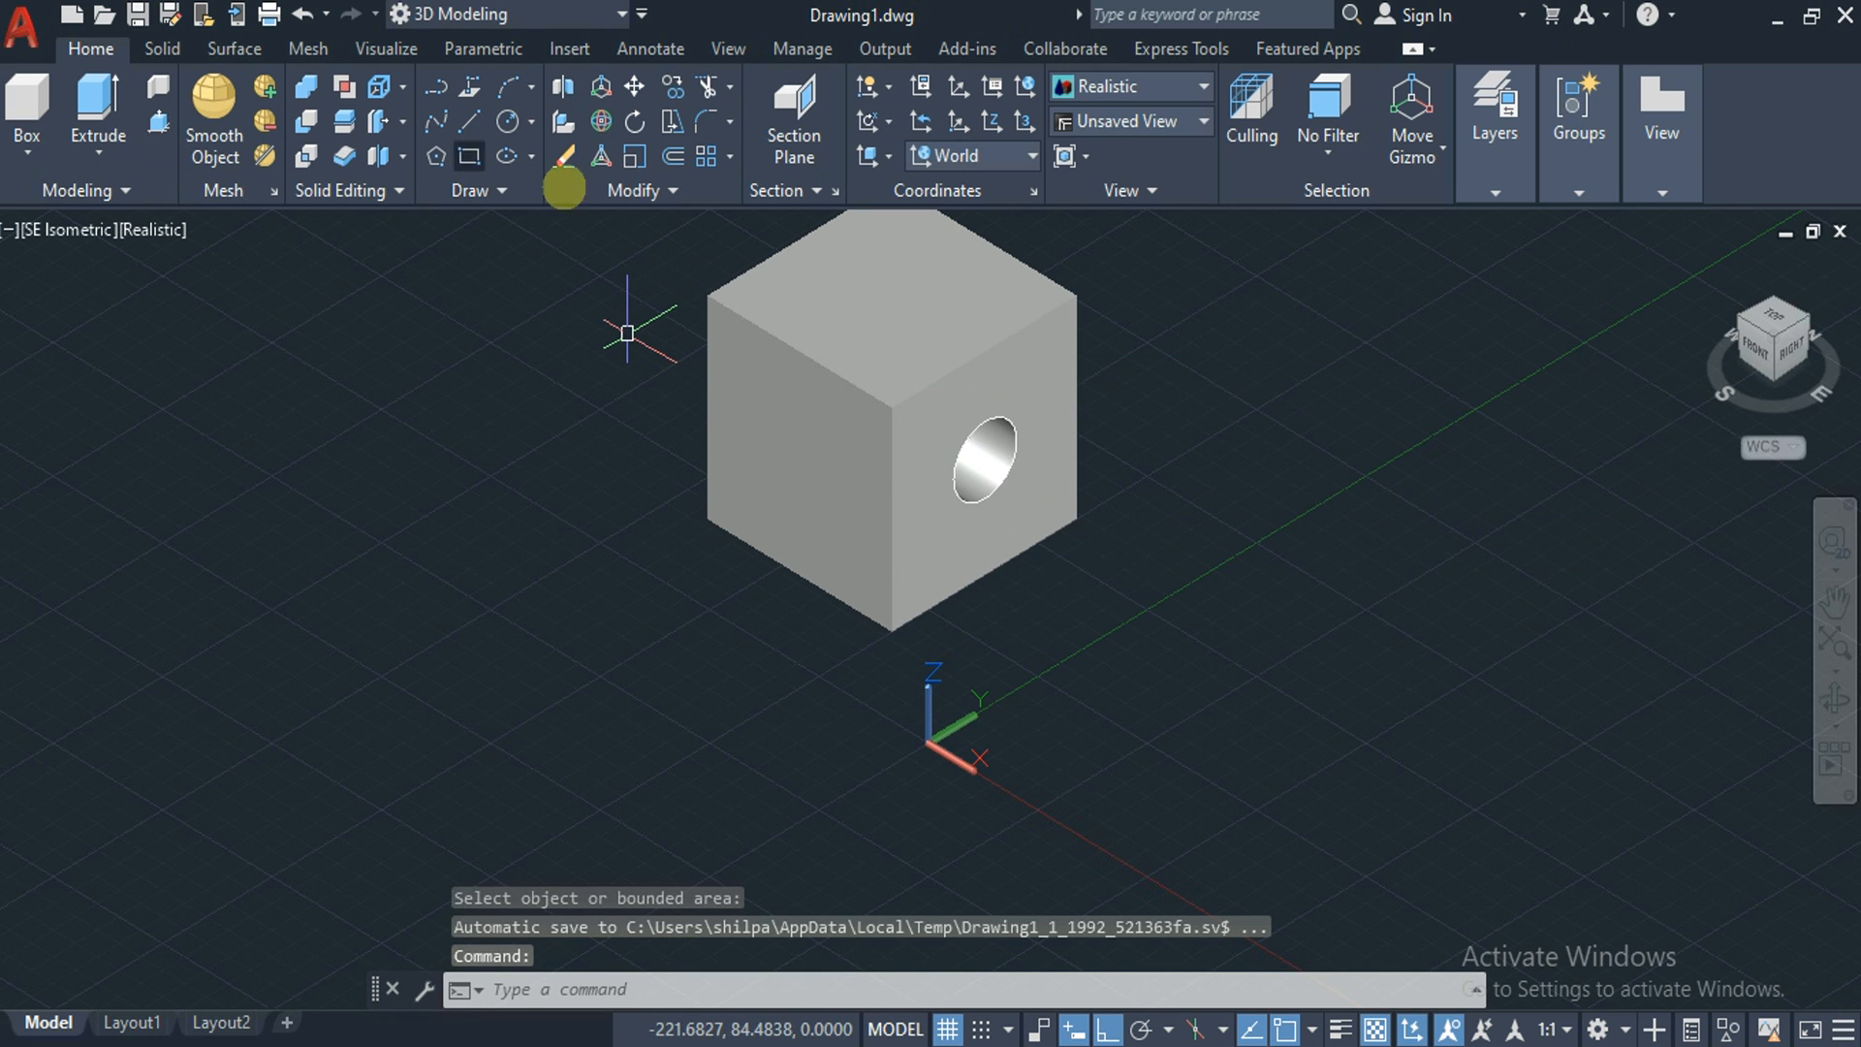
pyautogui.click(779, 415)
pyautogui.click(853, 551)
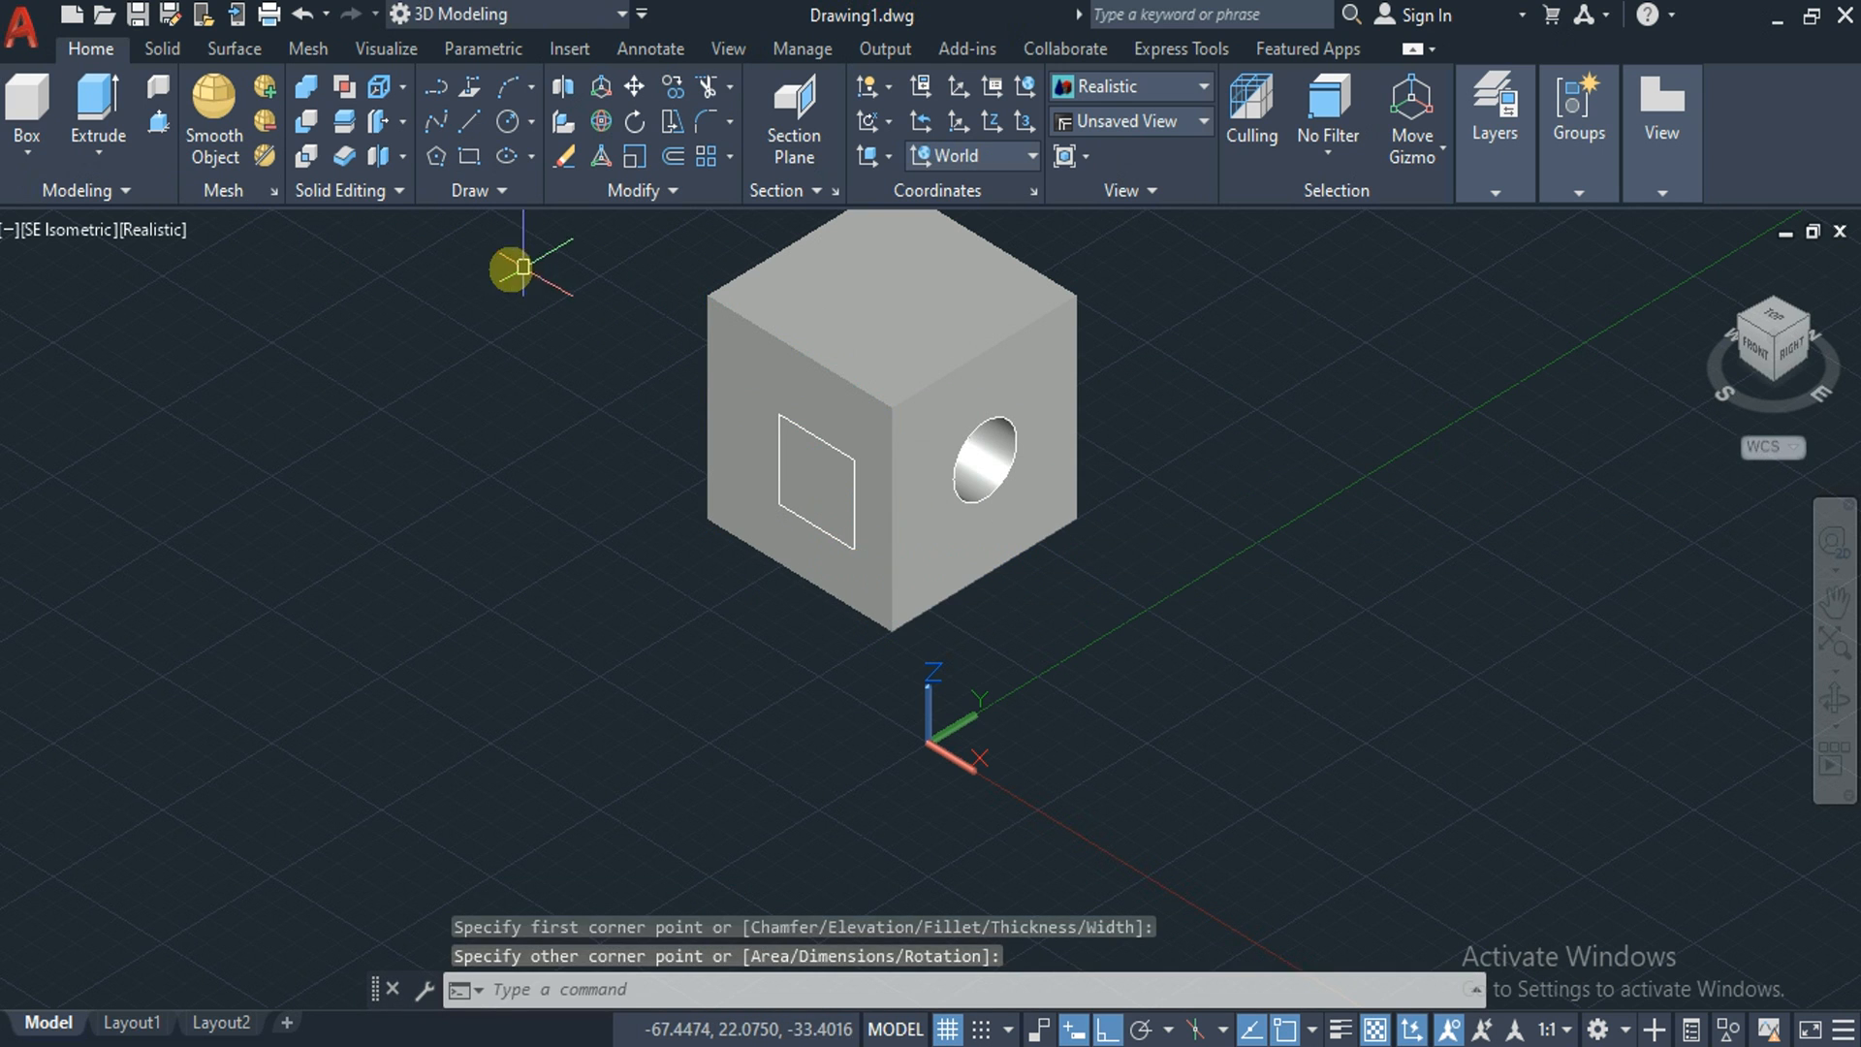
pyautogui.hotkey('ctrl', 'shift', 'e')
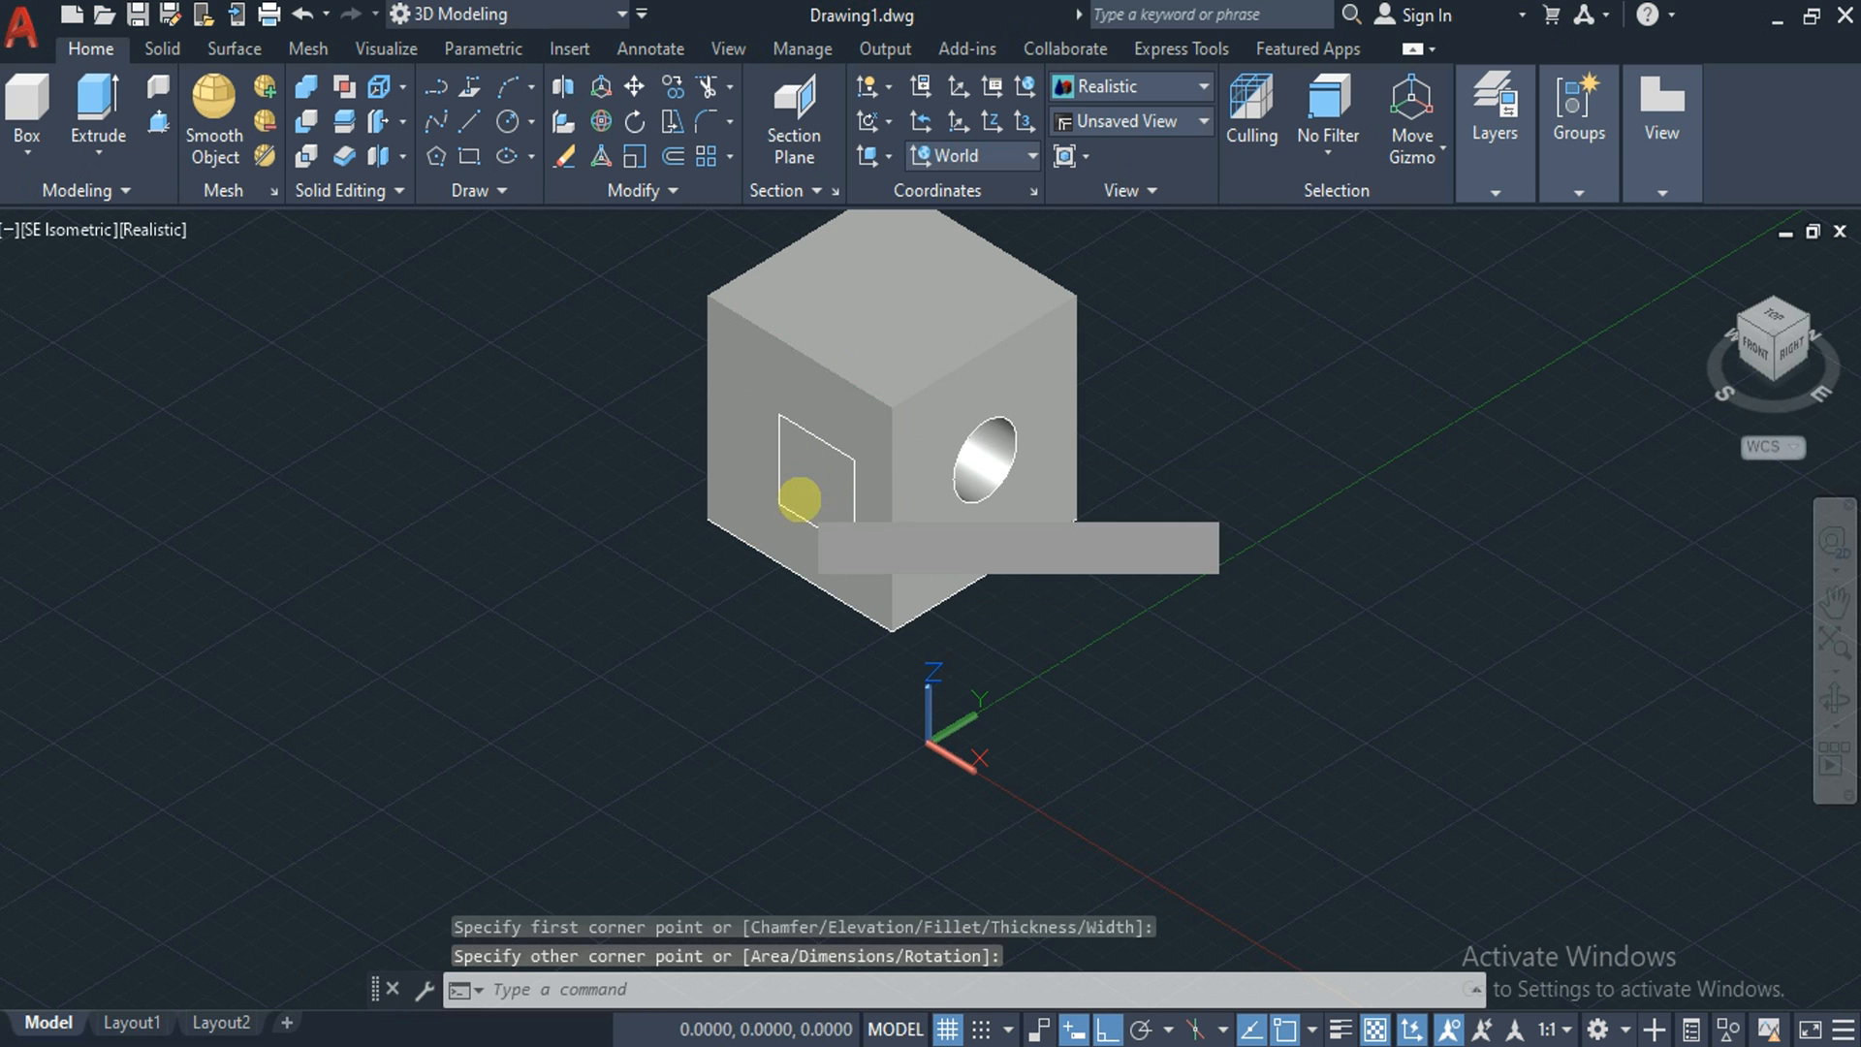
pyautogui.click(816, 496)
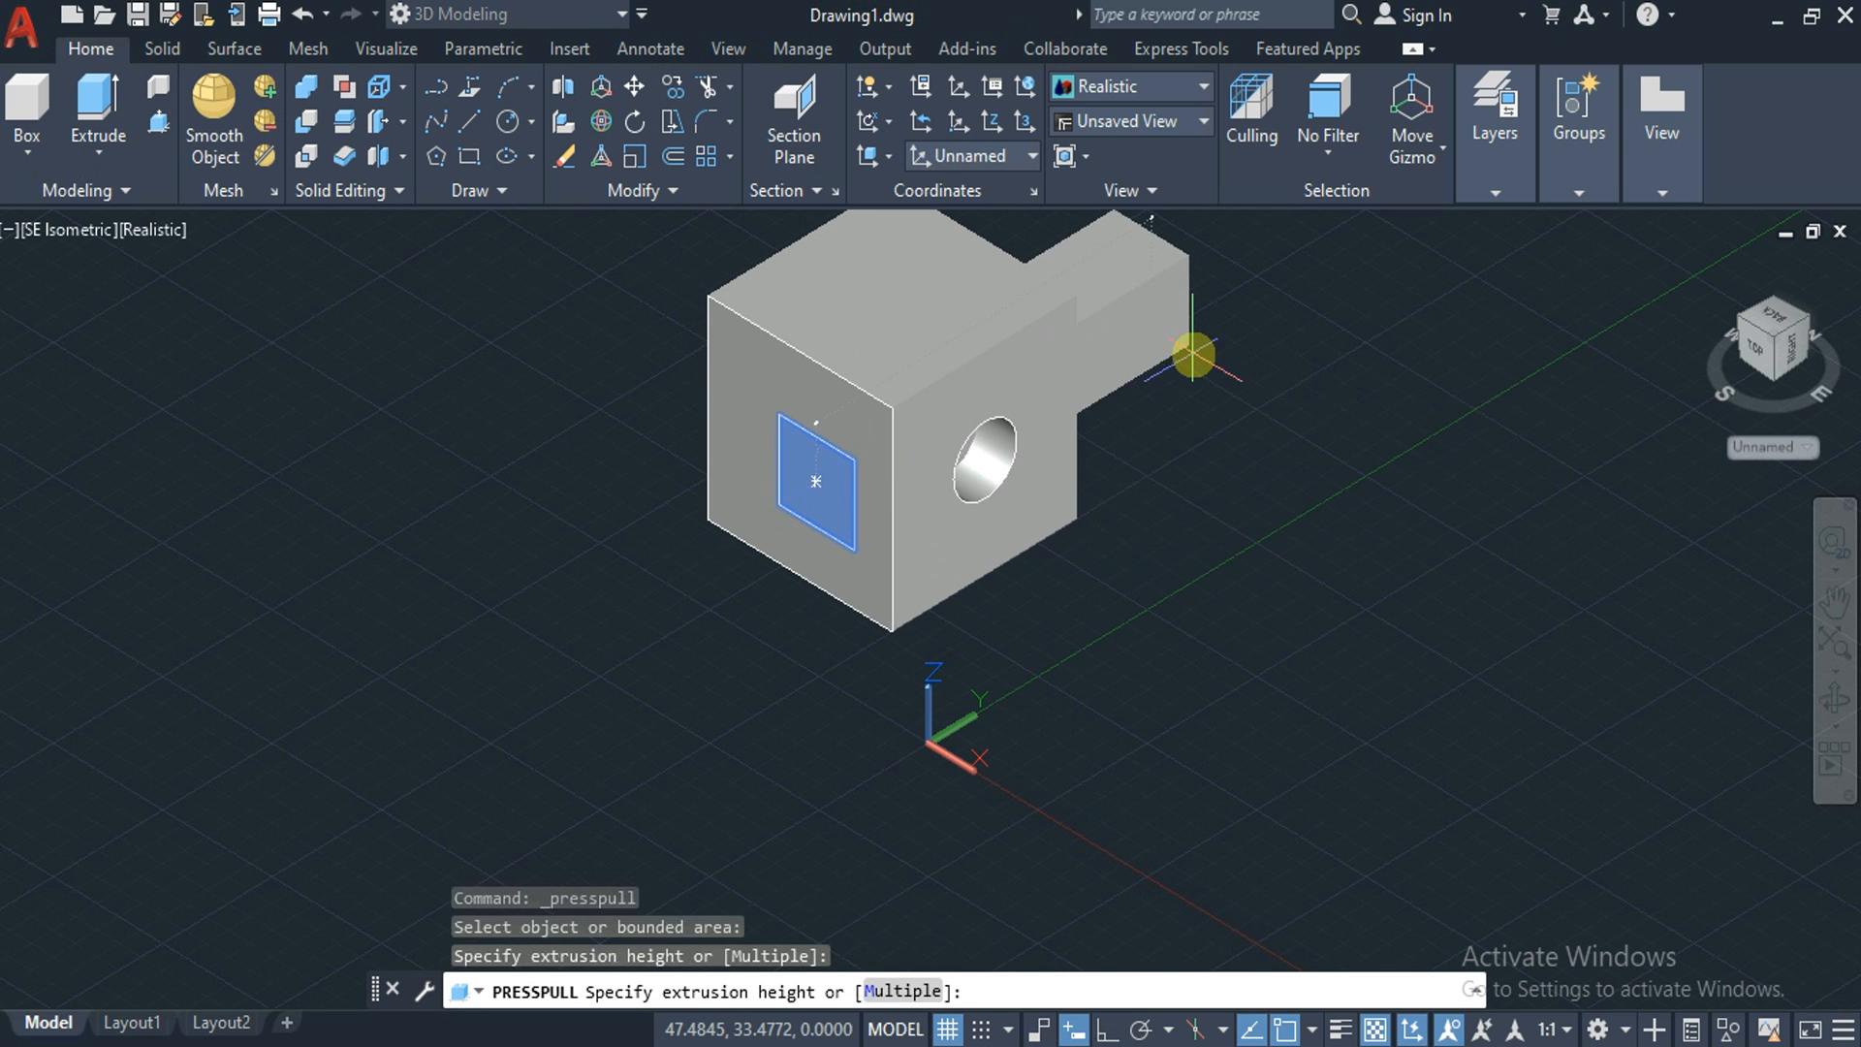
pyautogui.click(1193, 355)
pyautogui.press('Return')
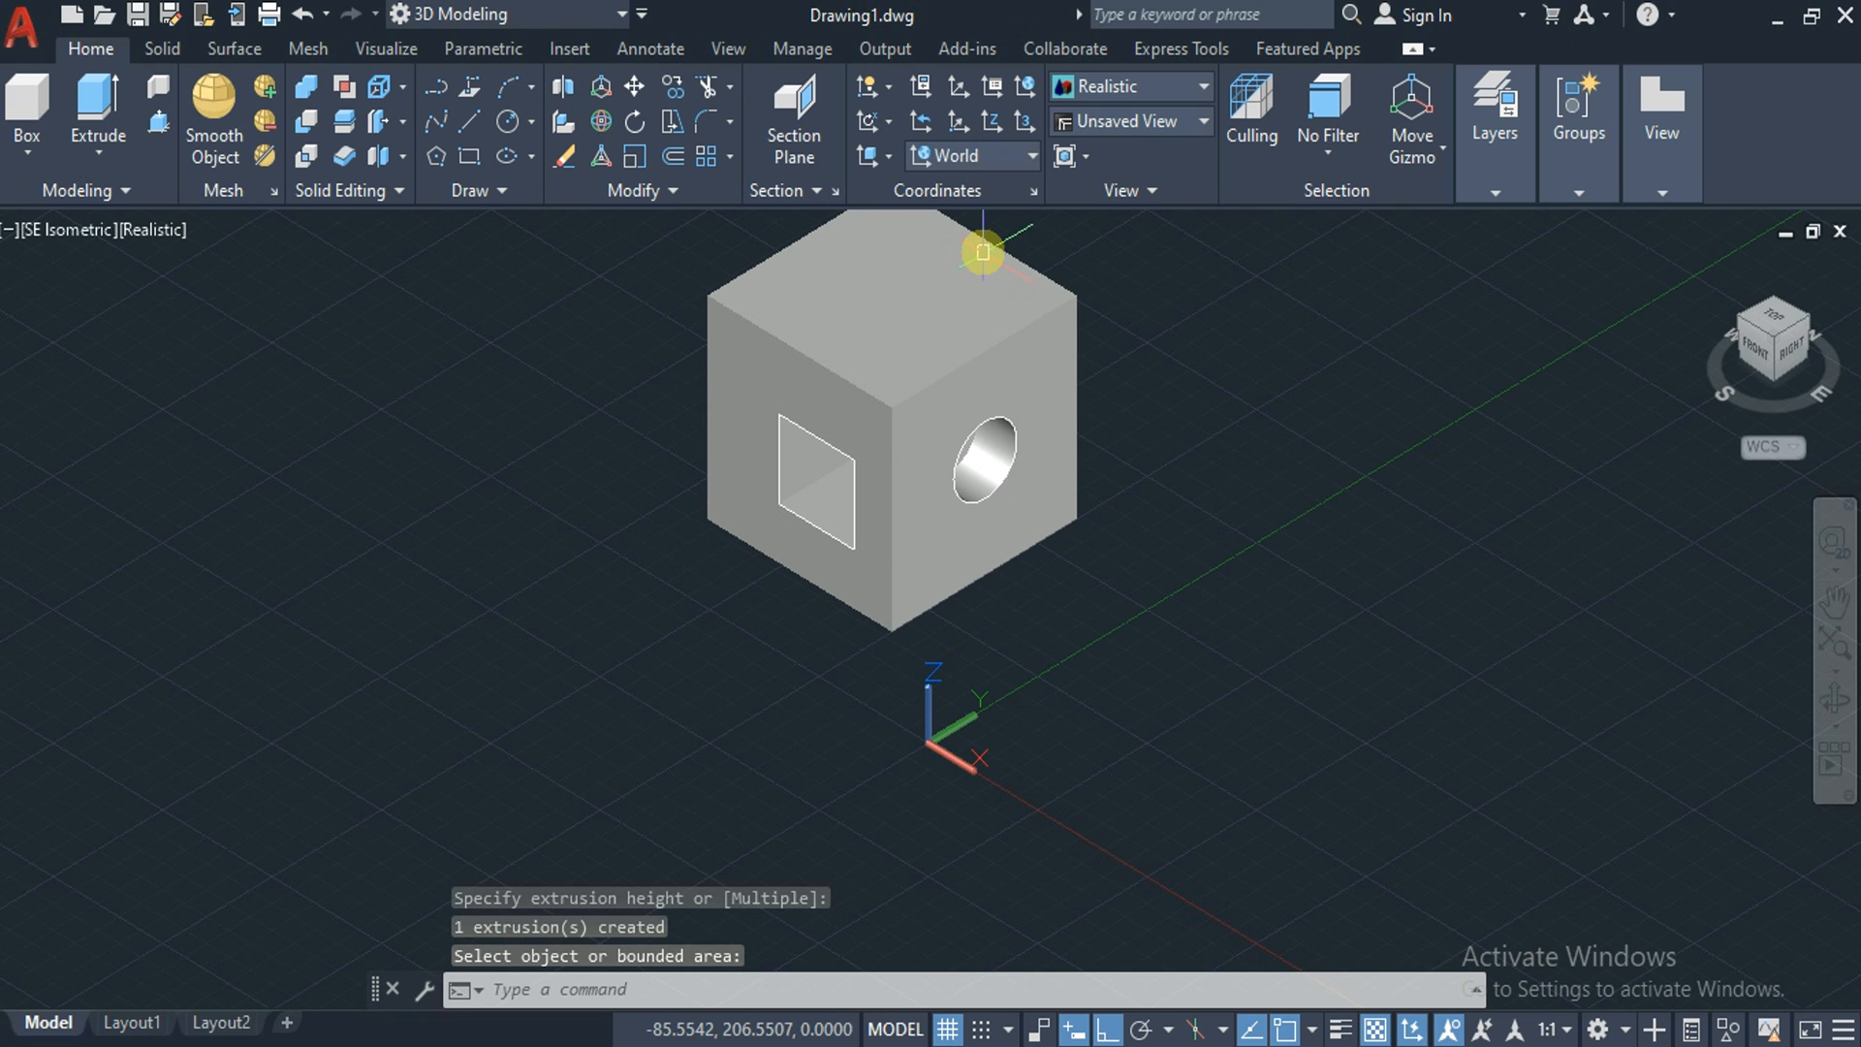
# Switch to the top view and start Flatshot with the destination set to Insert as new block
pyautogui.click(810, 190)
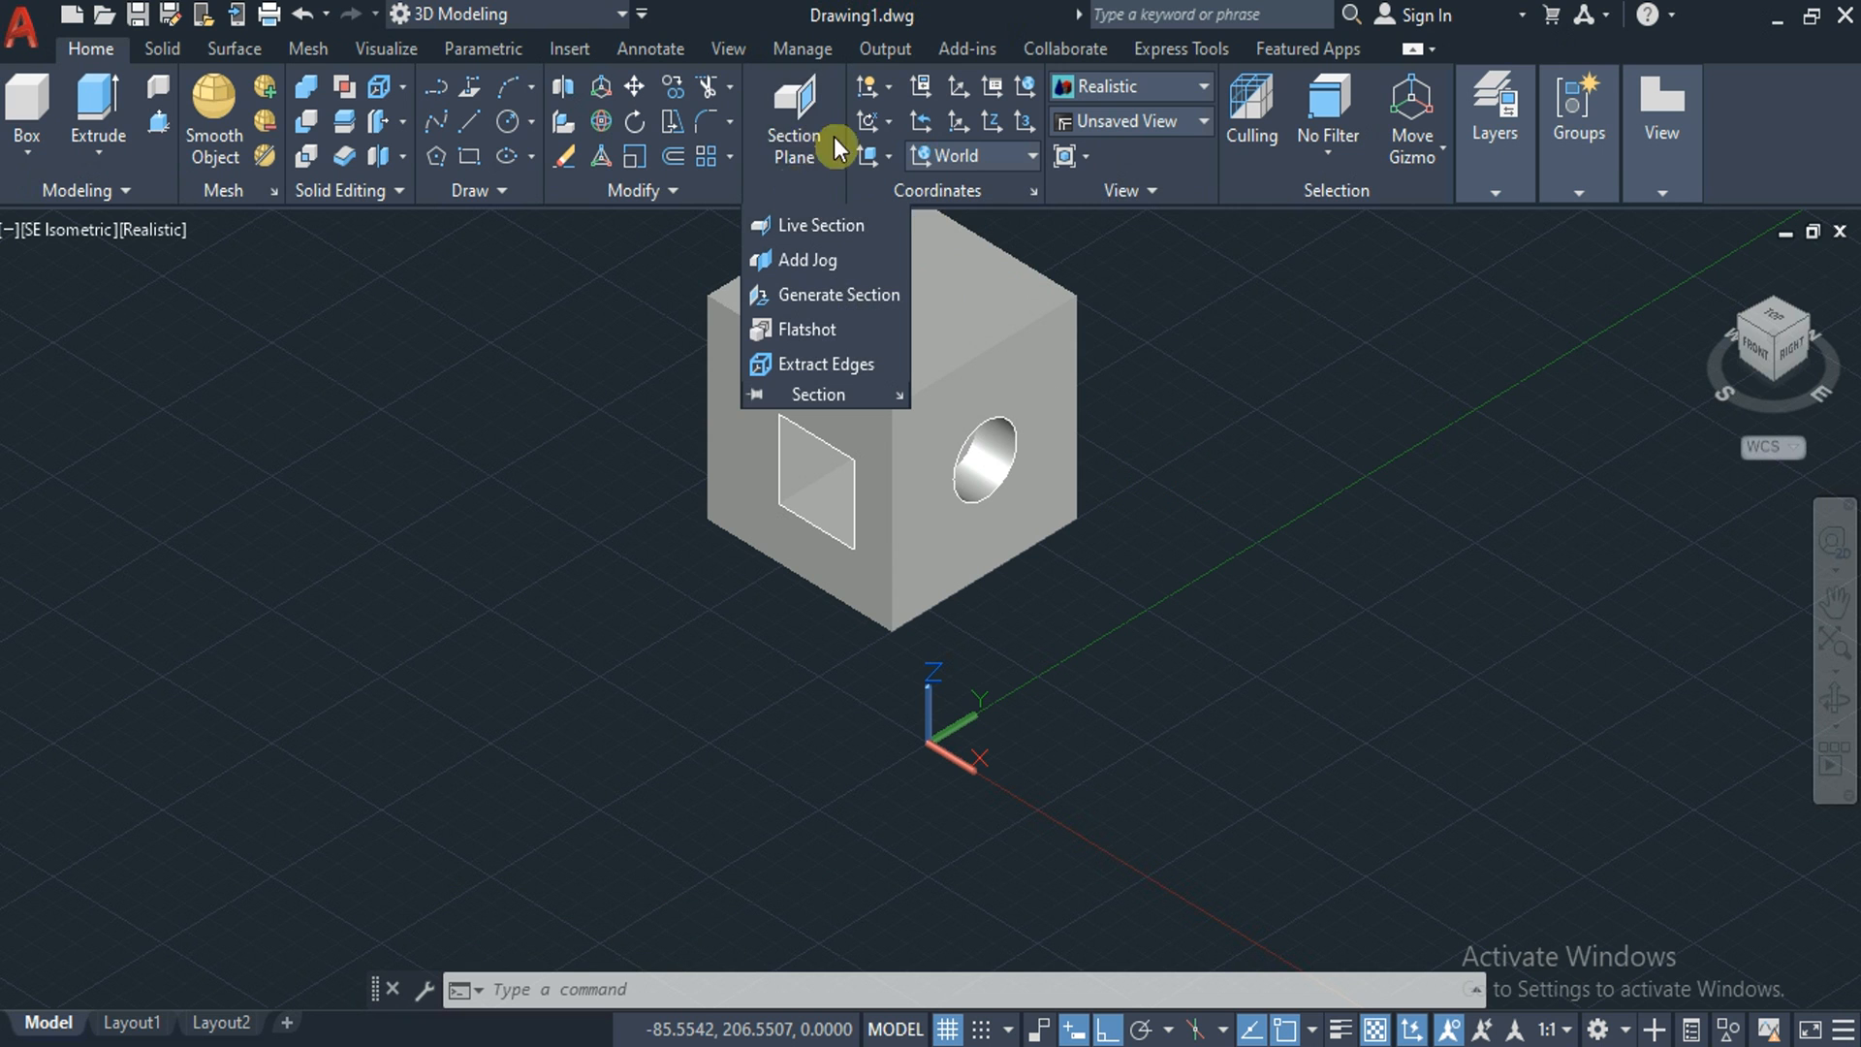
pyautogui.click(1778, 329)
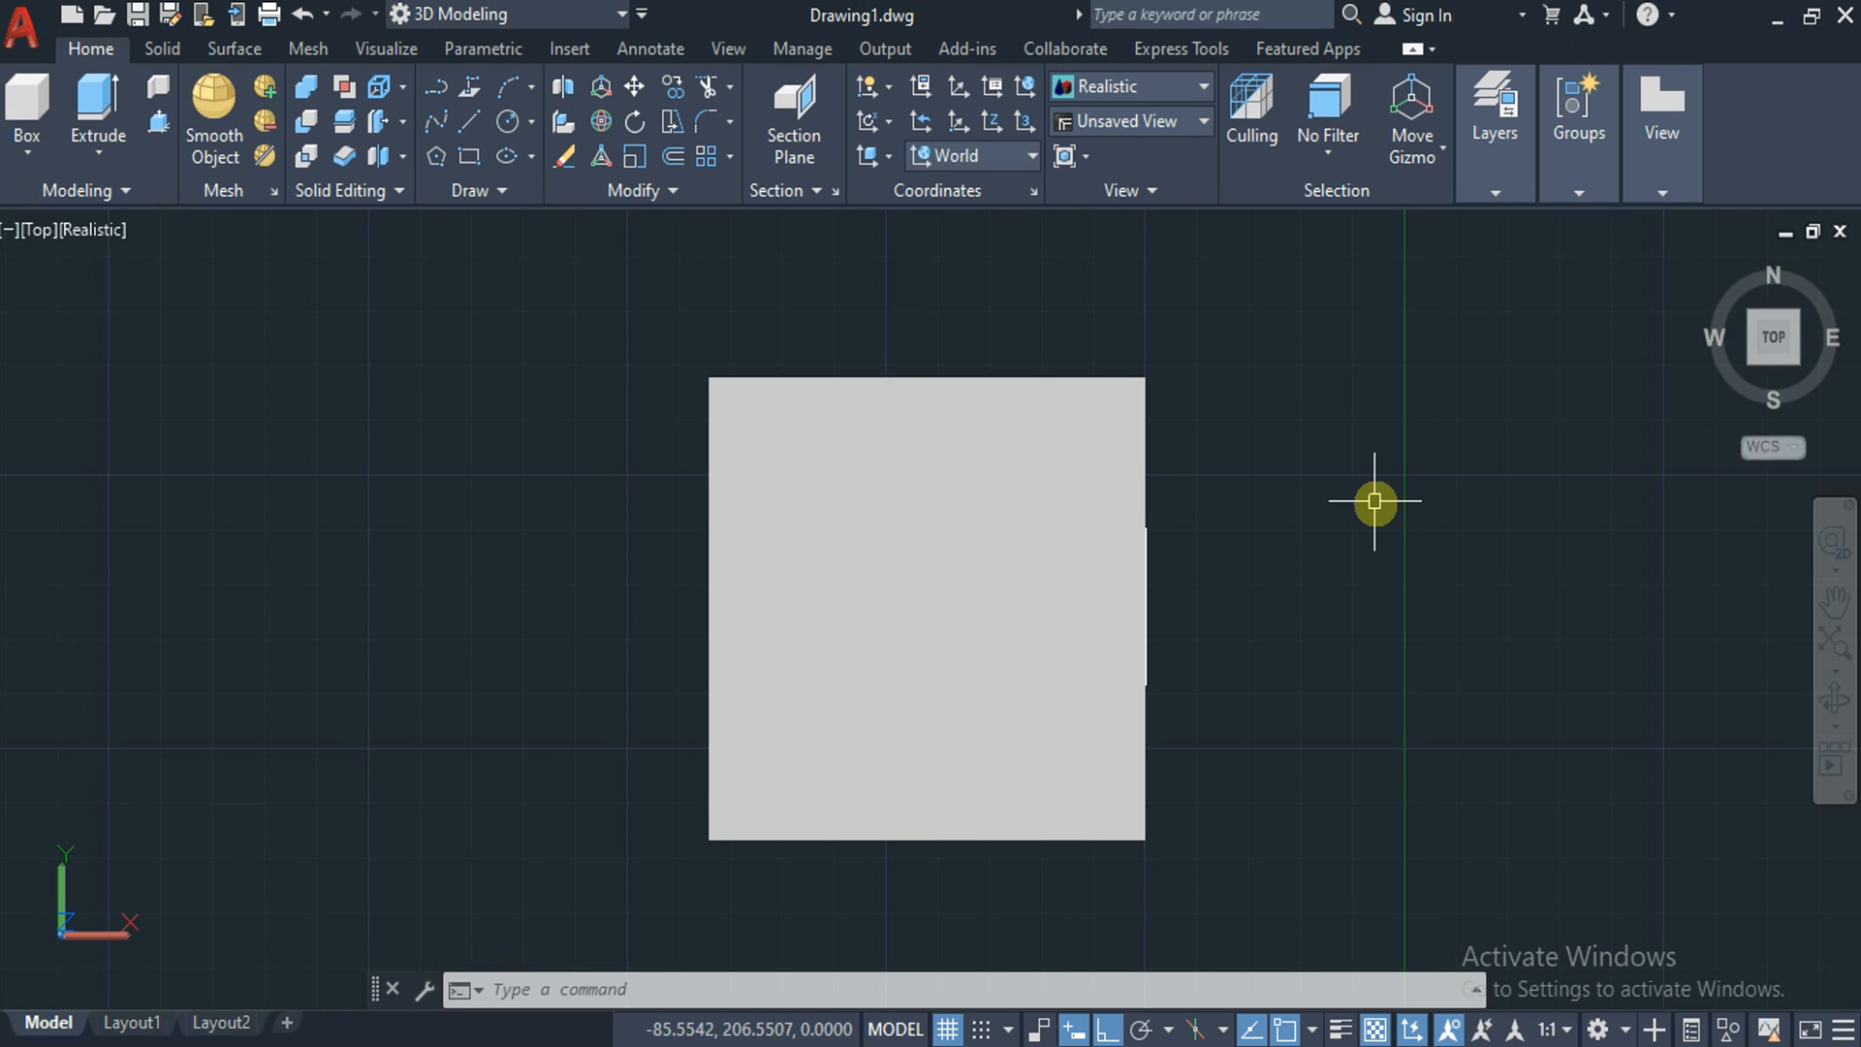
pyautogui.write('fl')
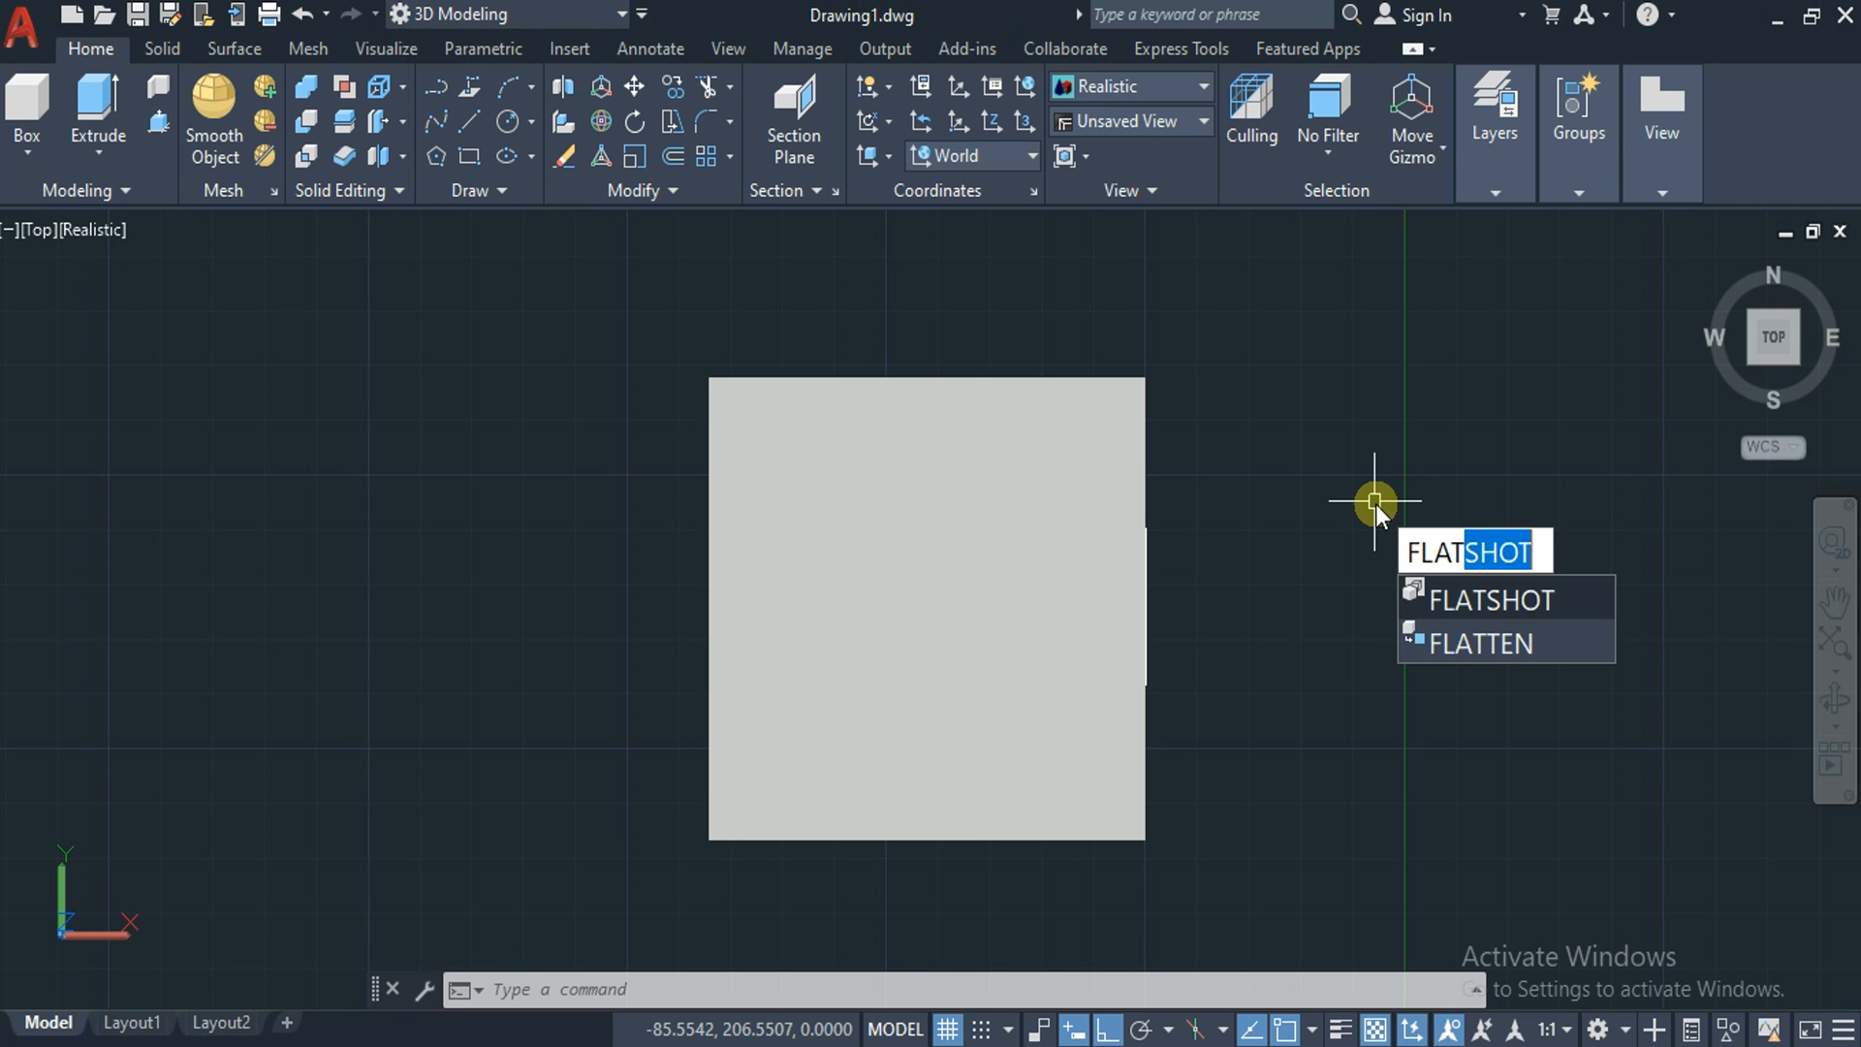
pyautogui.press('Return')
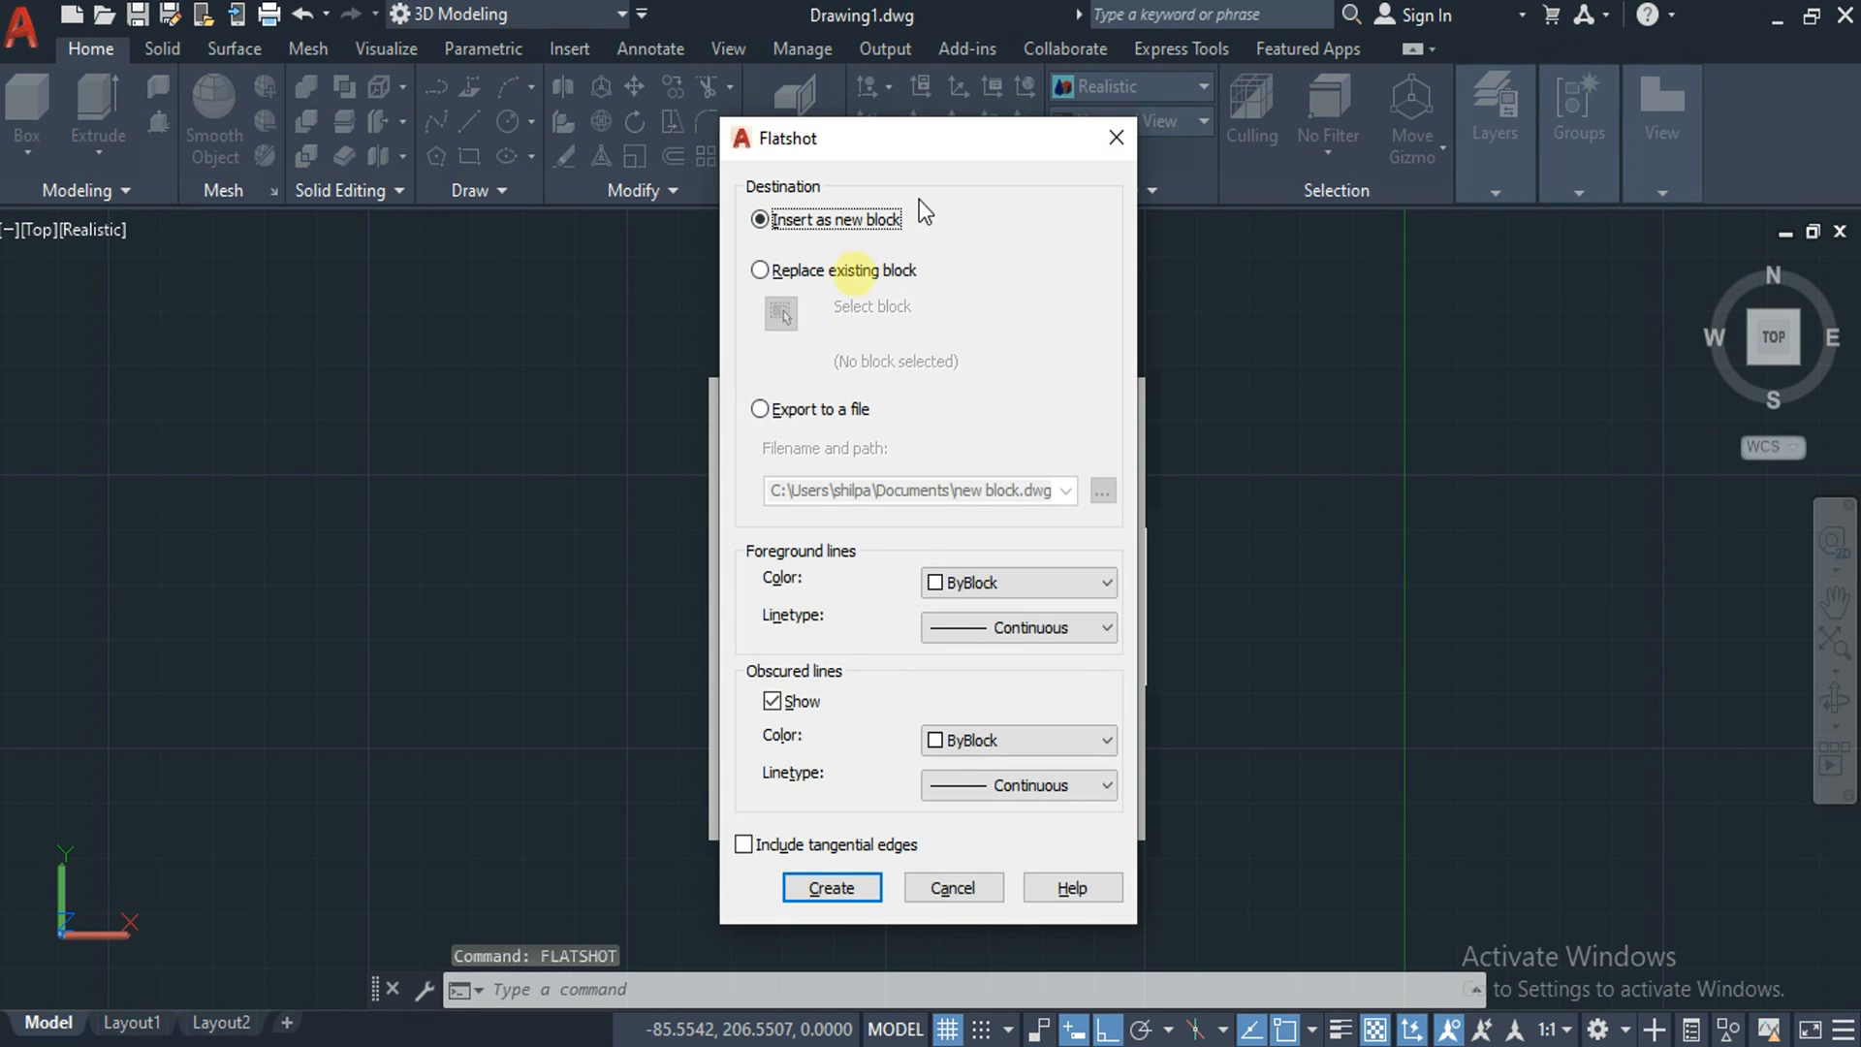
pyautogui.click(775, 275)
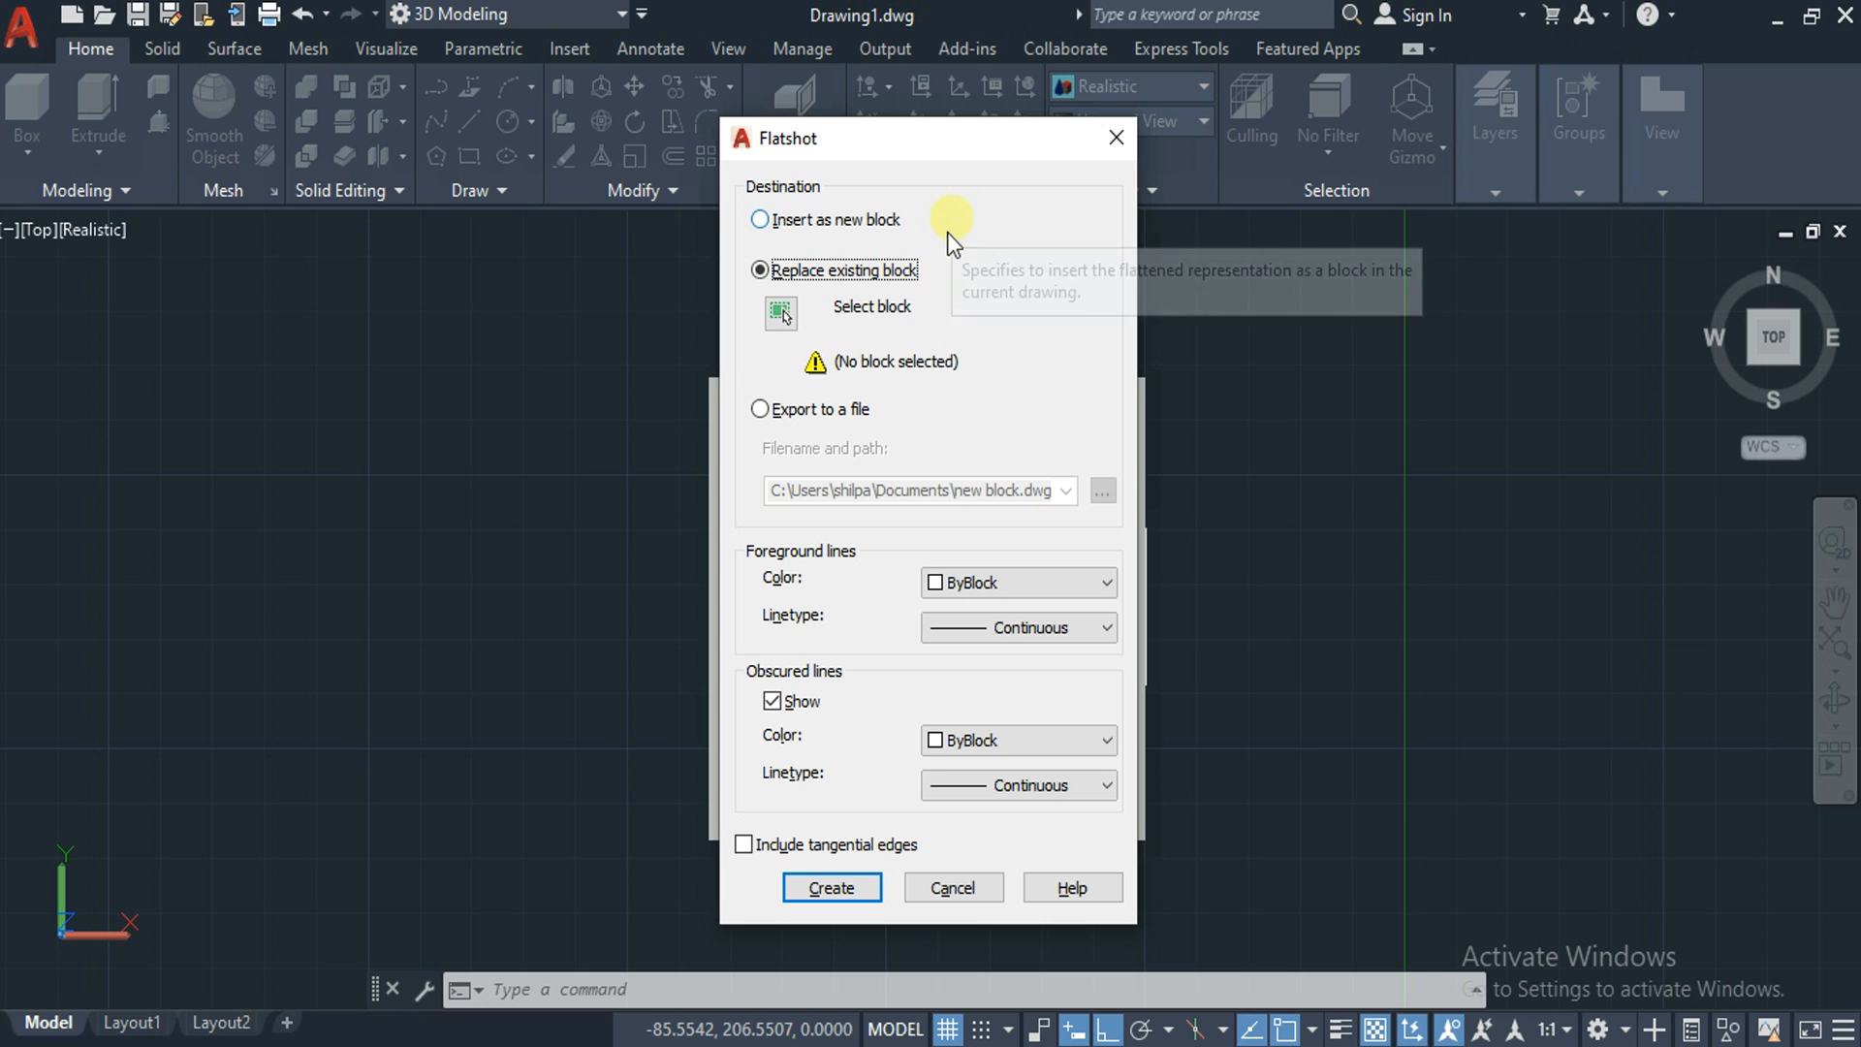
pyautogui.click(830, 223)
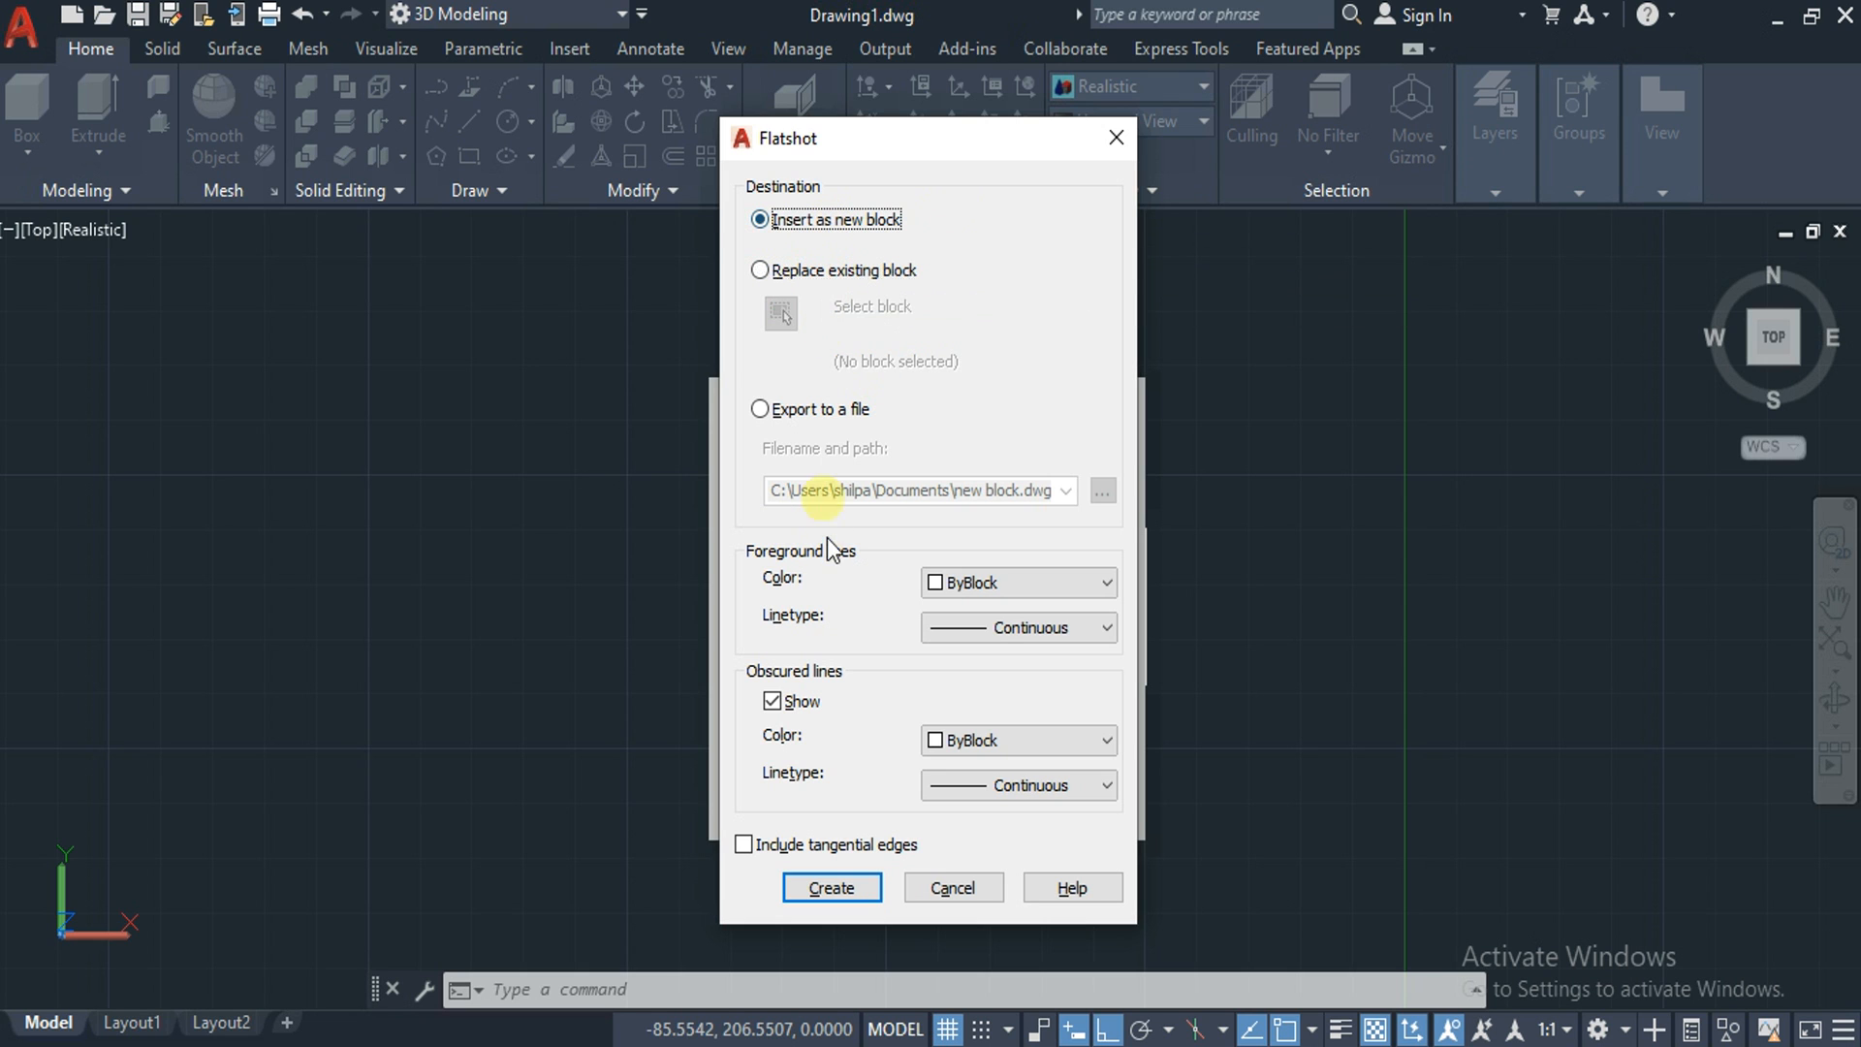
# Toggle the display of obscured lines off and back on, and set their color to Yellow
pyautogui.click(783, 705)
pyautogui.click(773, 702)
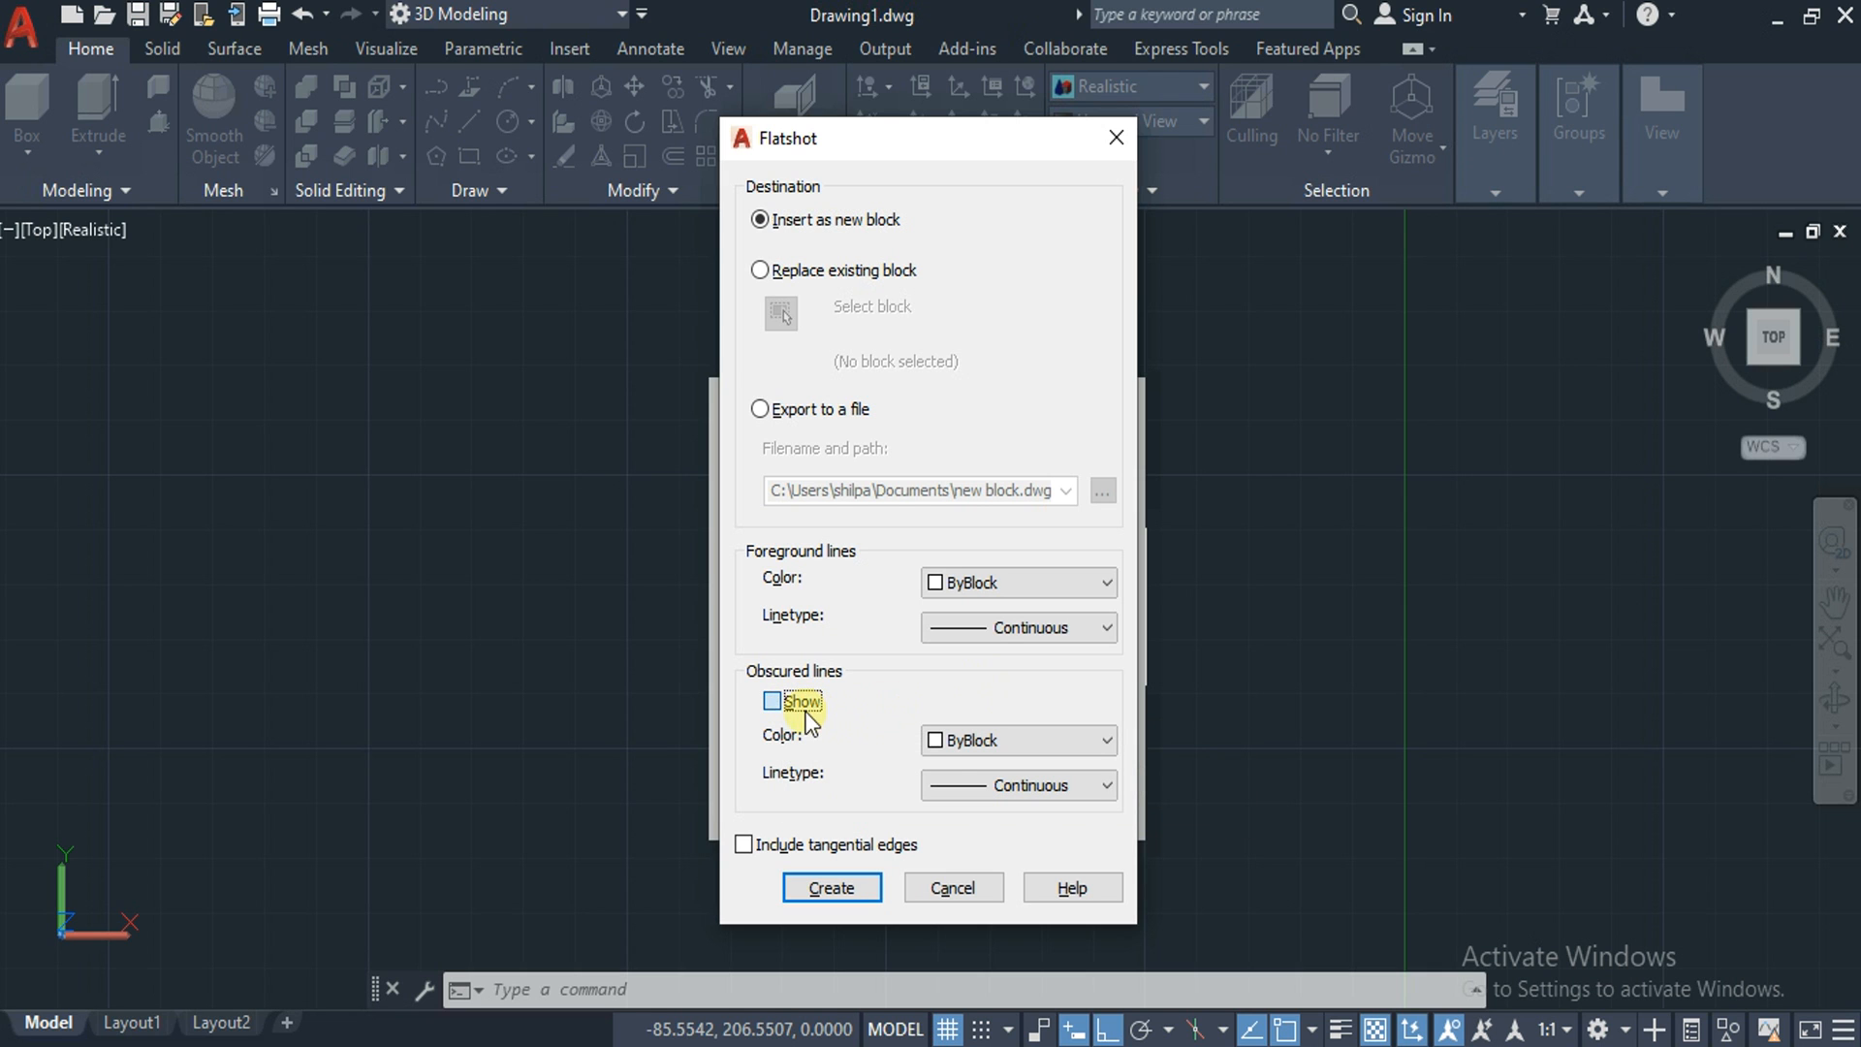
pyautogui.click(957, 742)
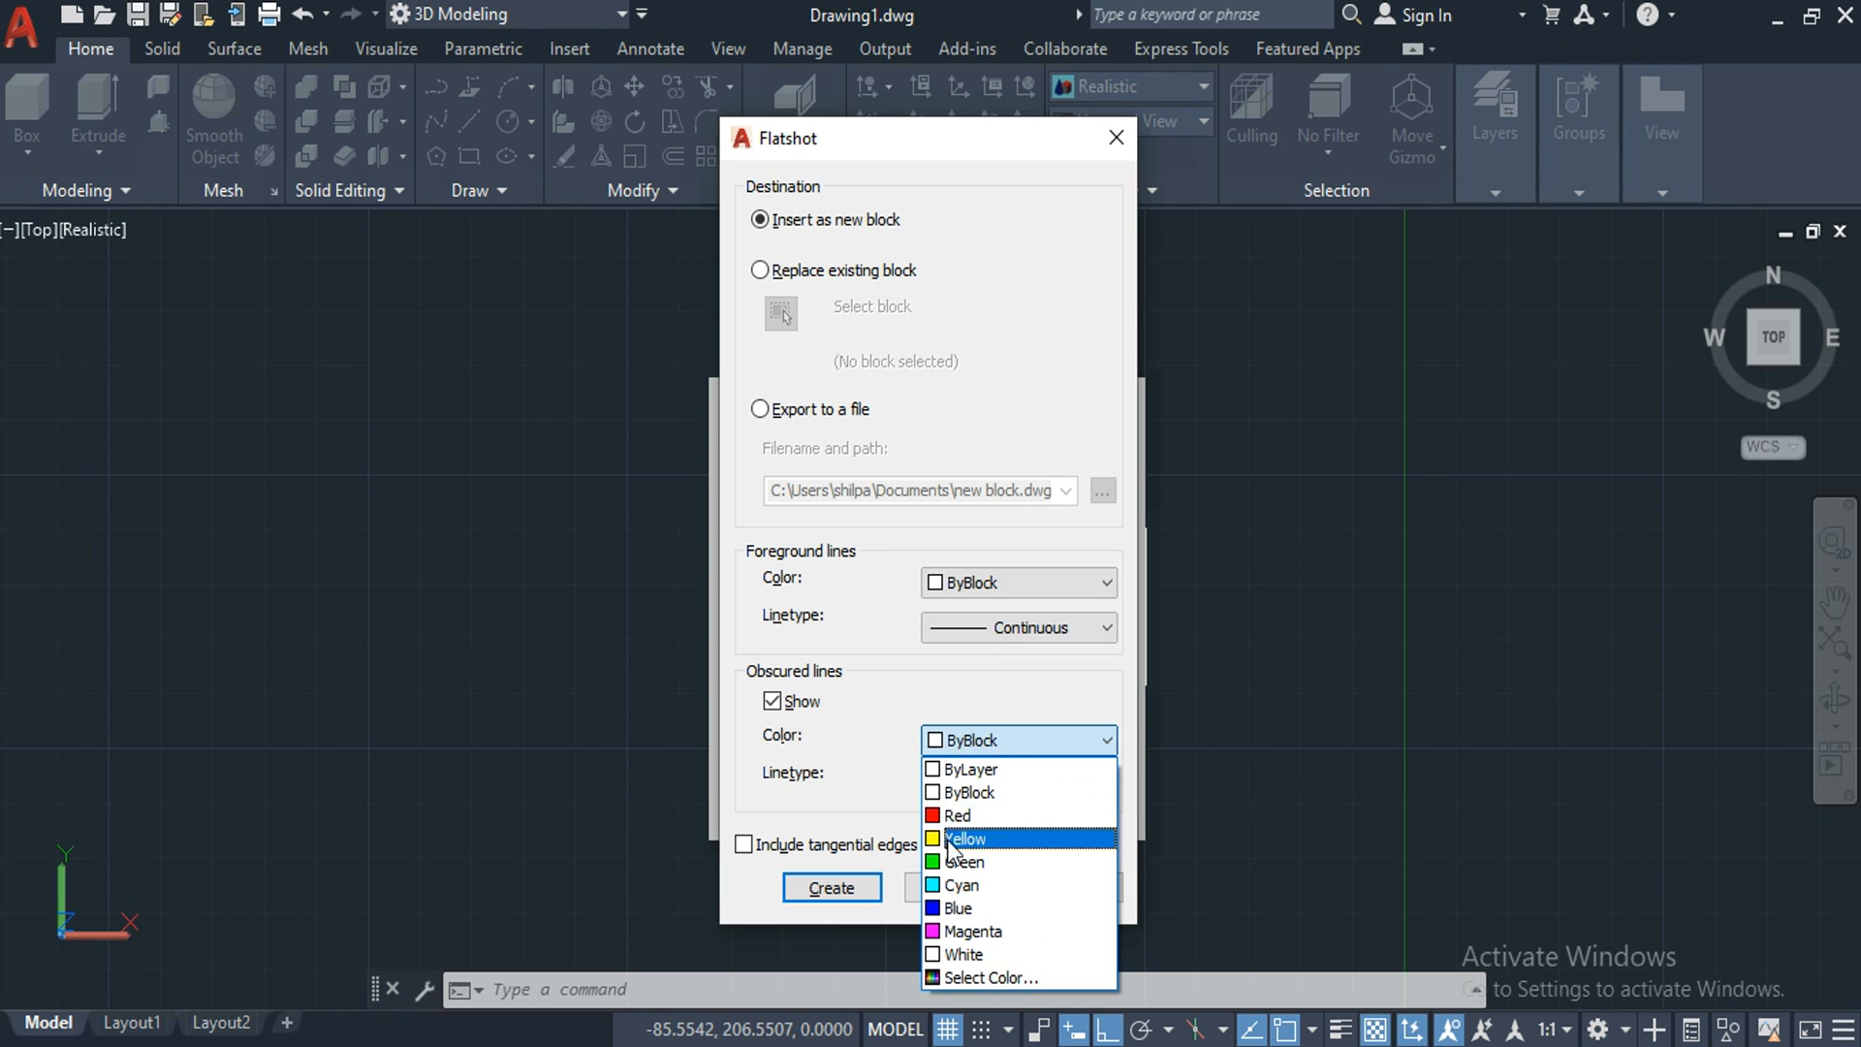
pyautogui.click(950, 840)
# Load the JIS_02_1.0 linetype and assign it to the obscured lines
pyautogui.click(969, 787)
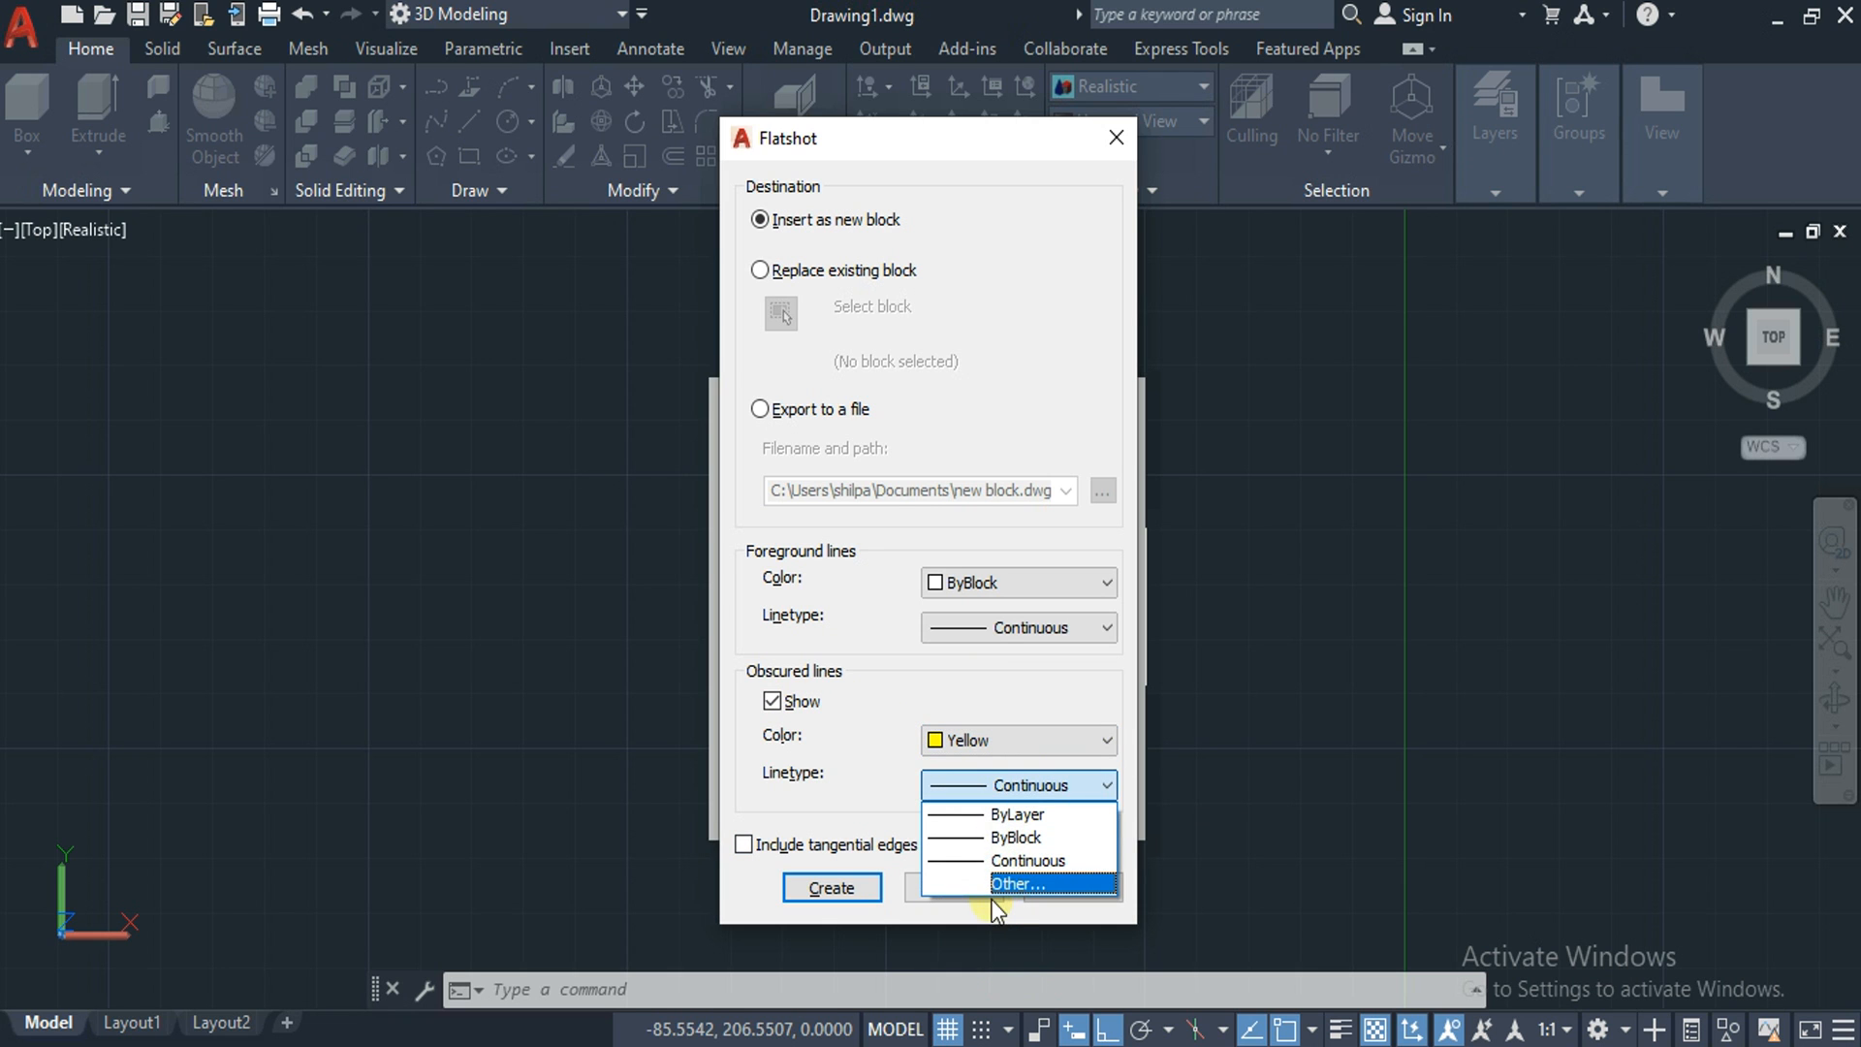
pyautogui.click(998, 884)
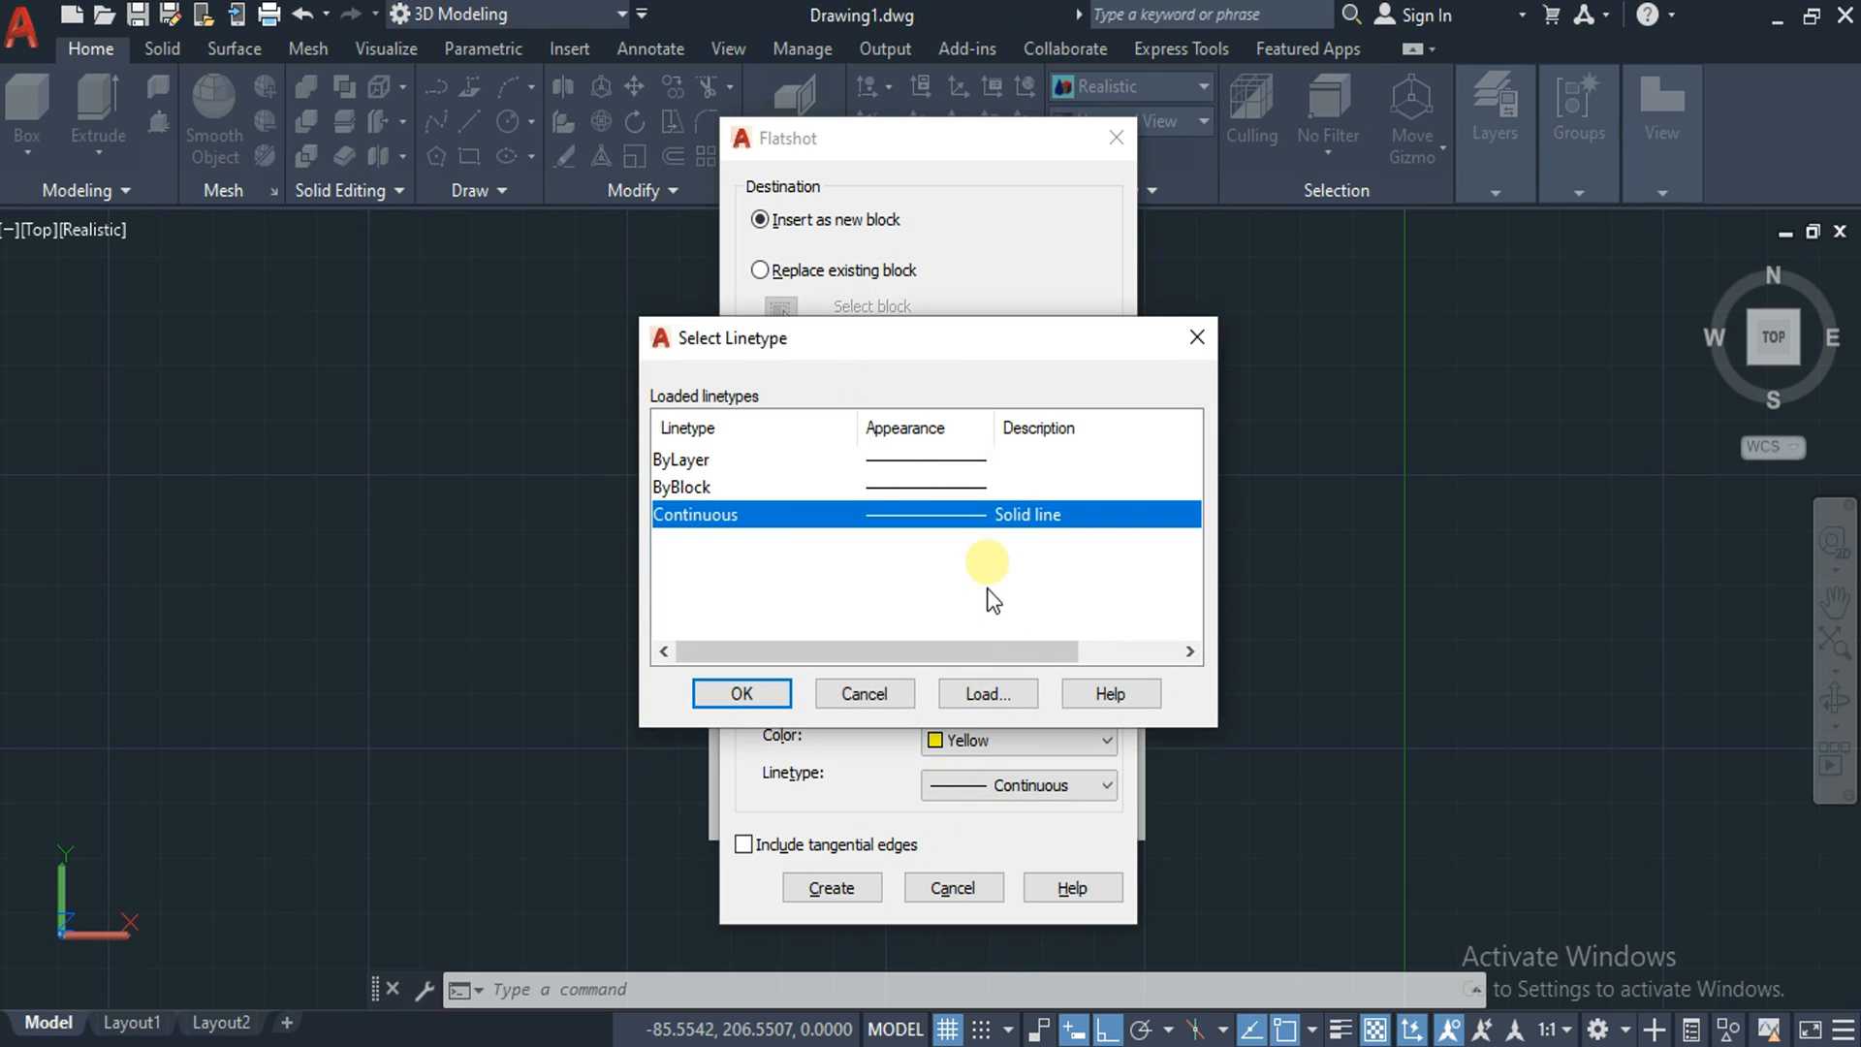
pyautogui.click(975, 695)
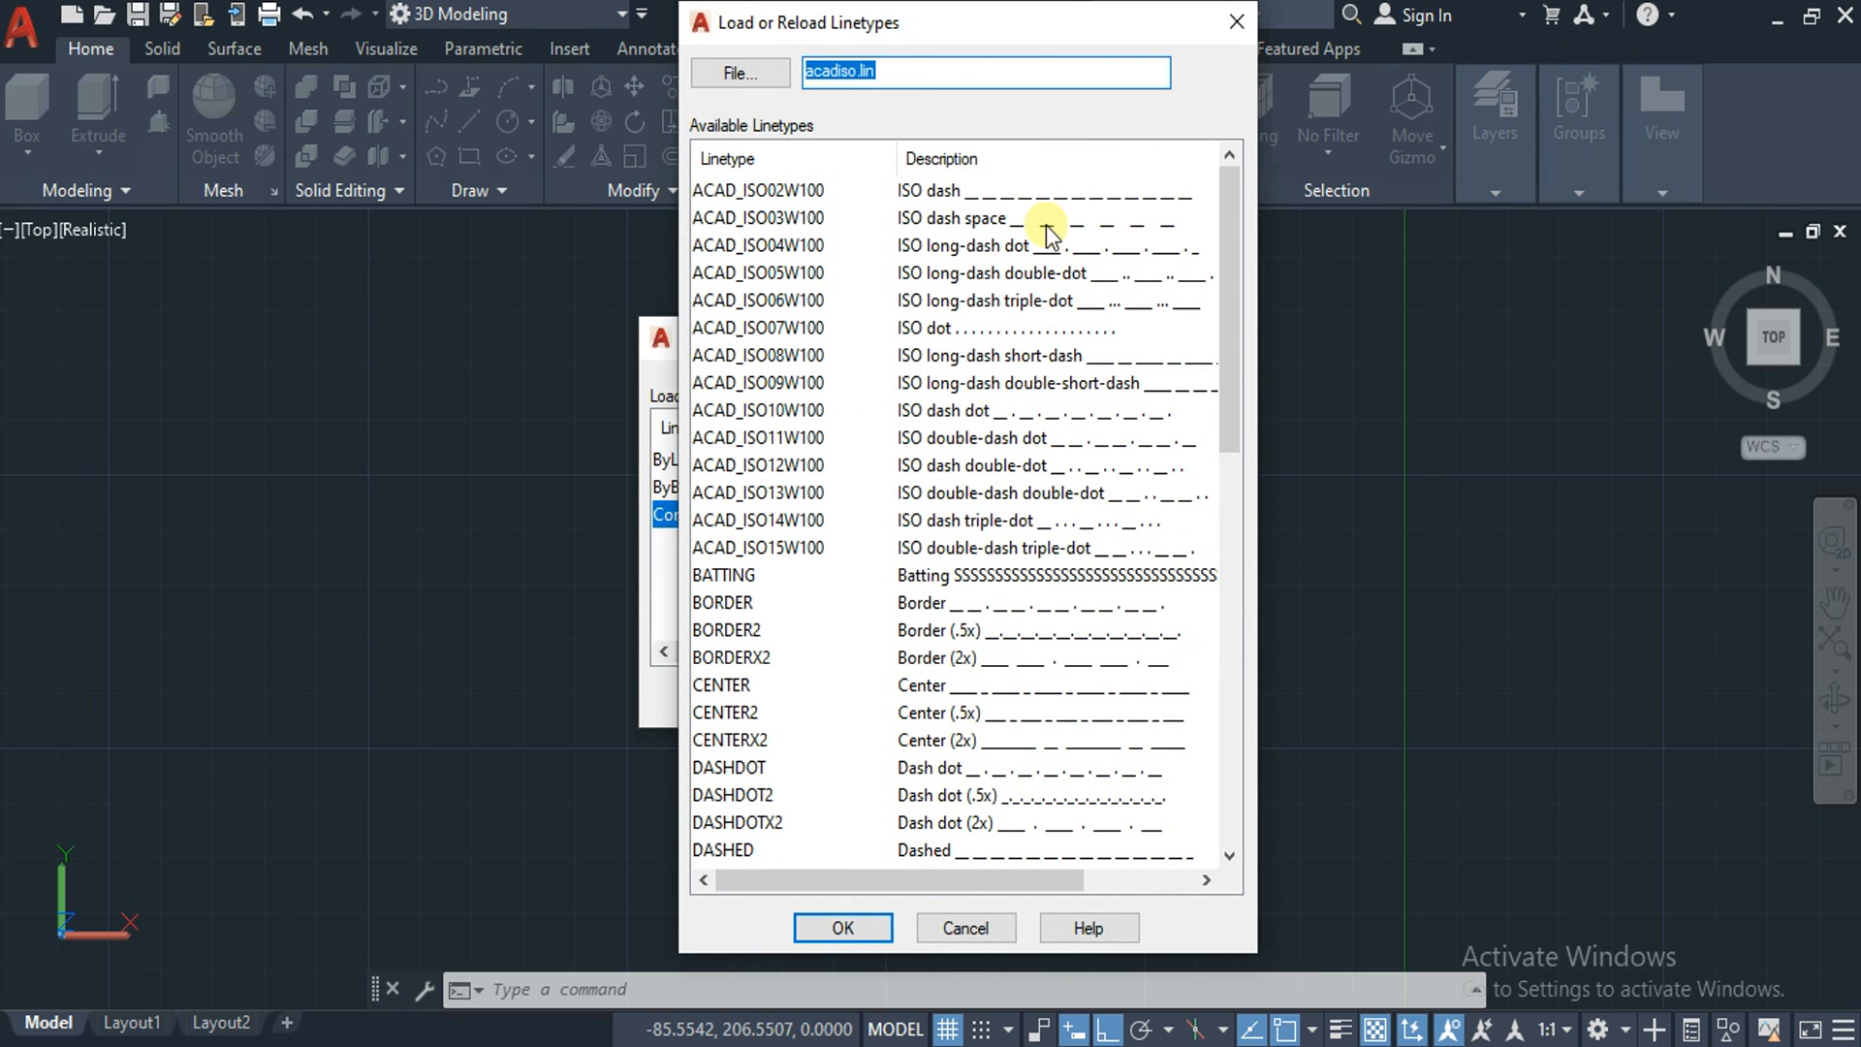
pyautogui.click(928, 192)
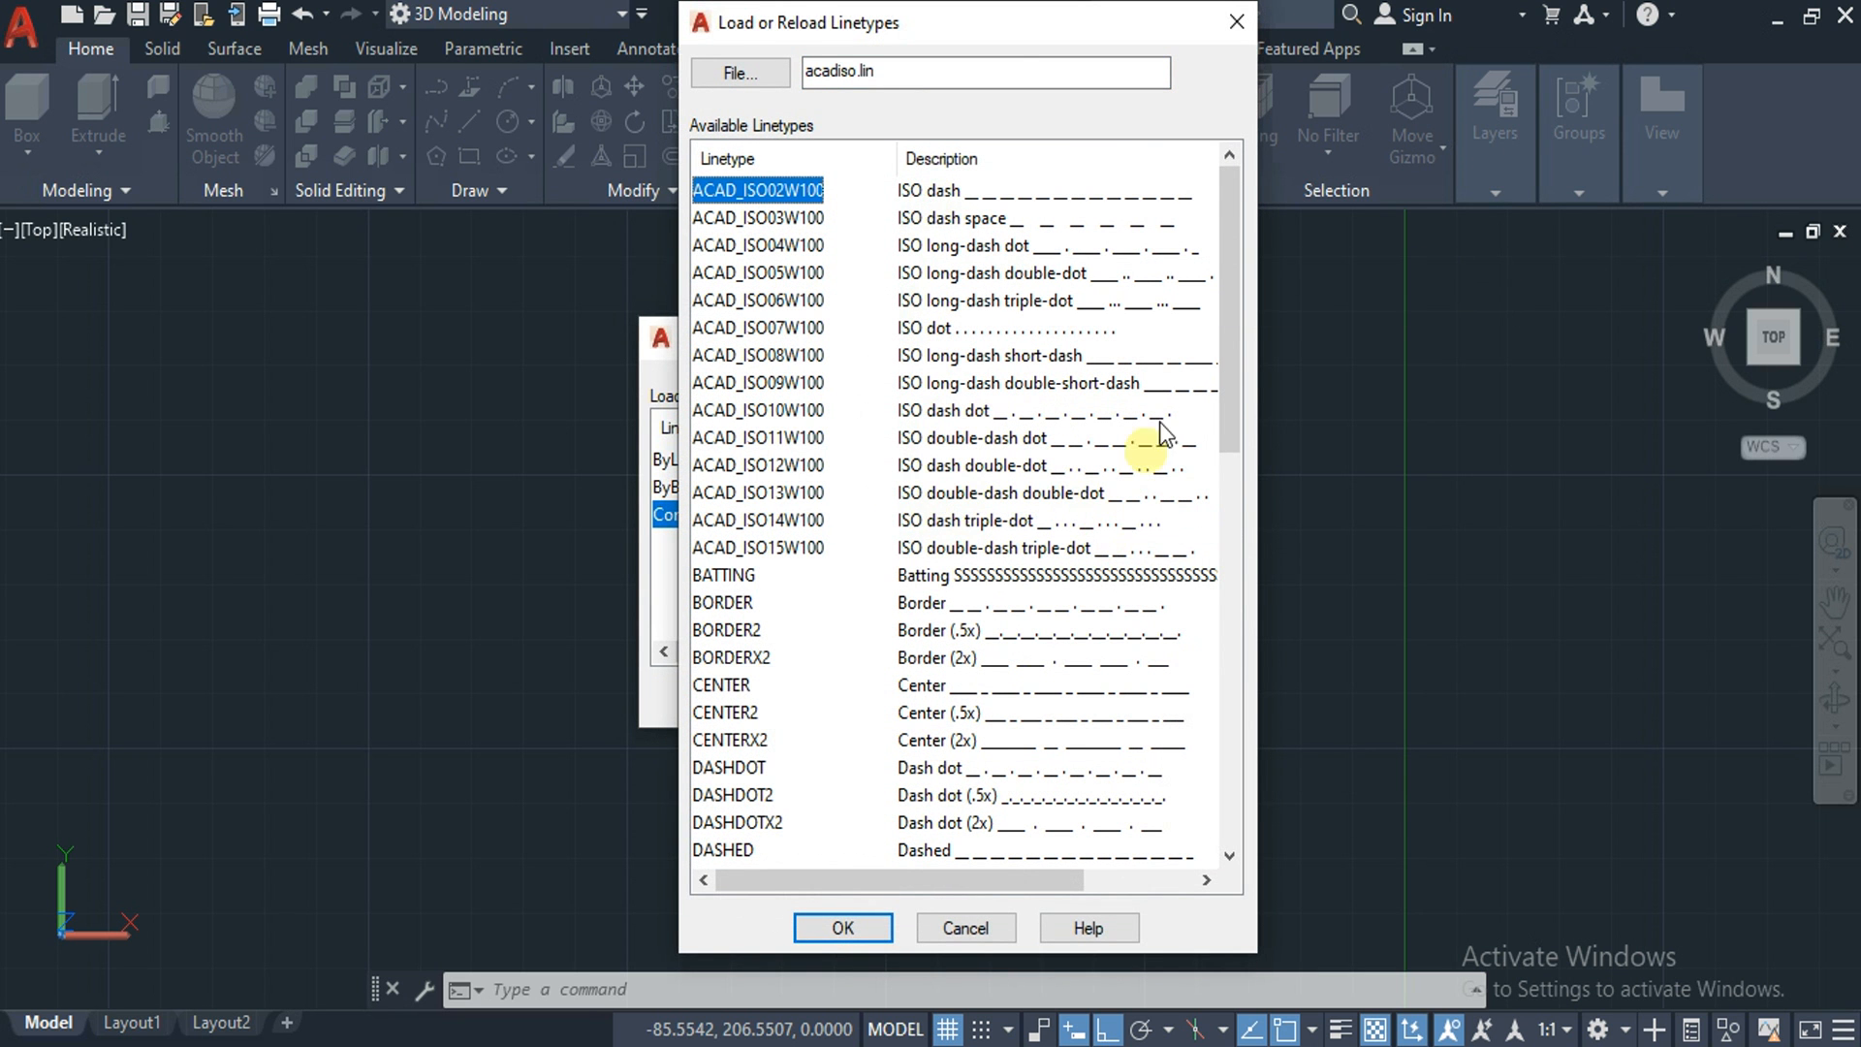
pyautogui.moveTo(1224, 335); pyautogui.dragTo(1169, 614)
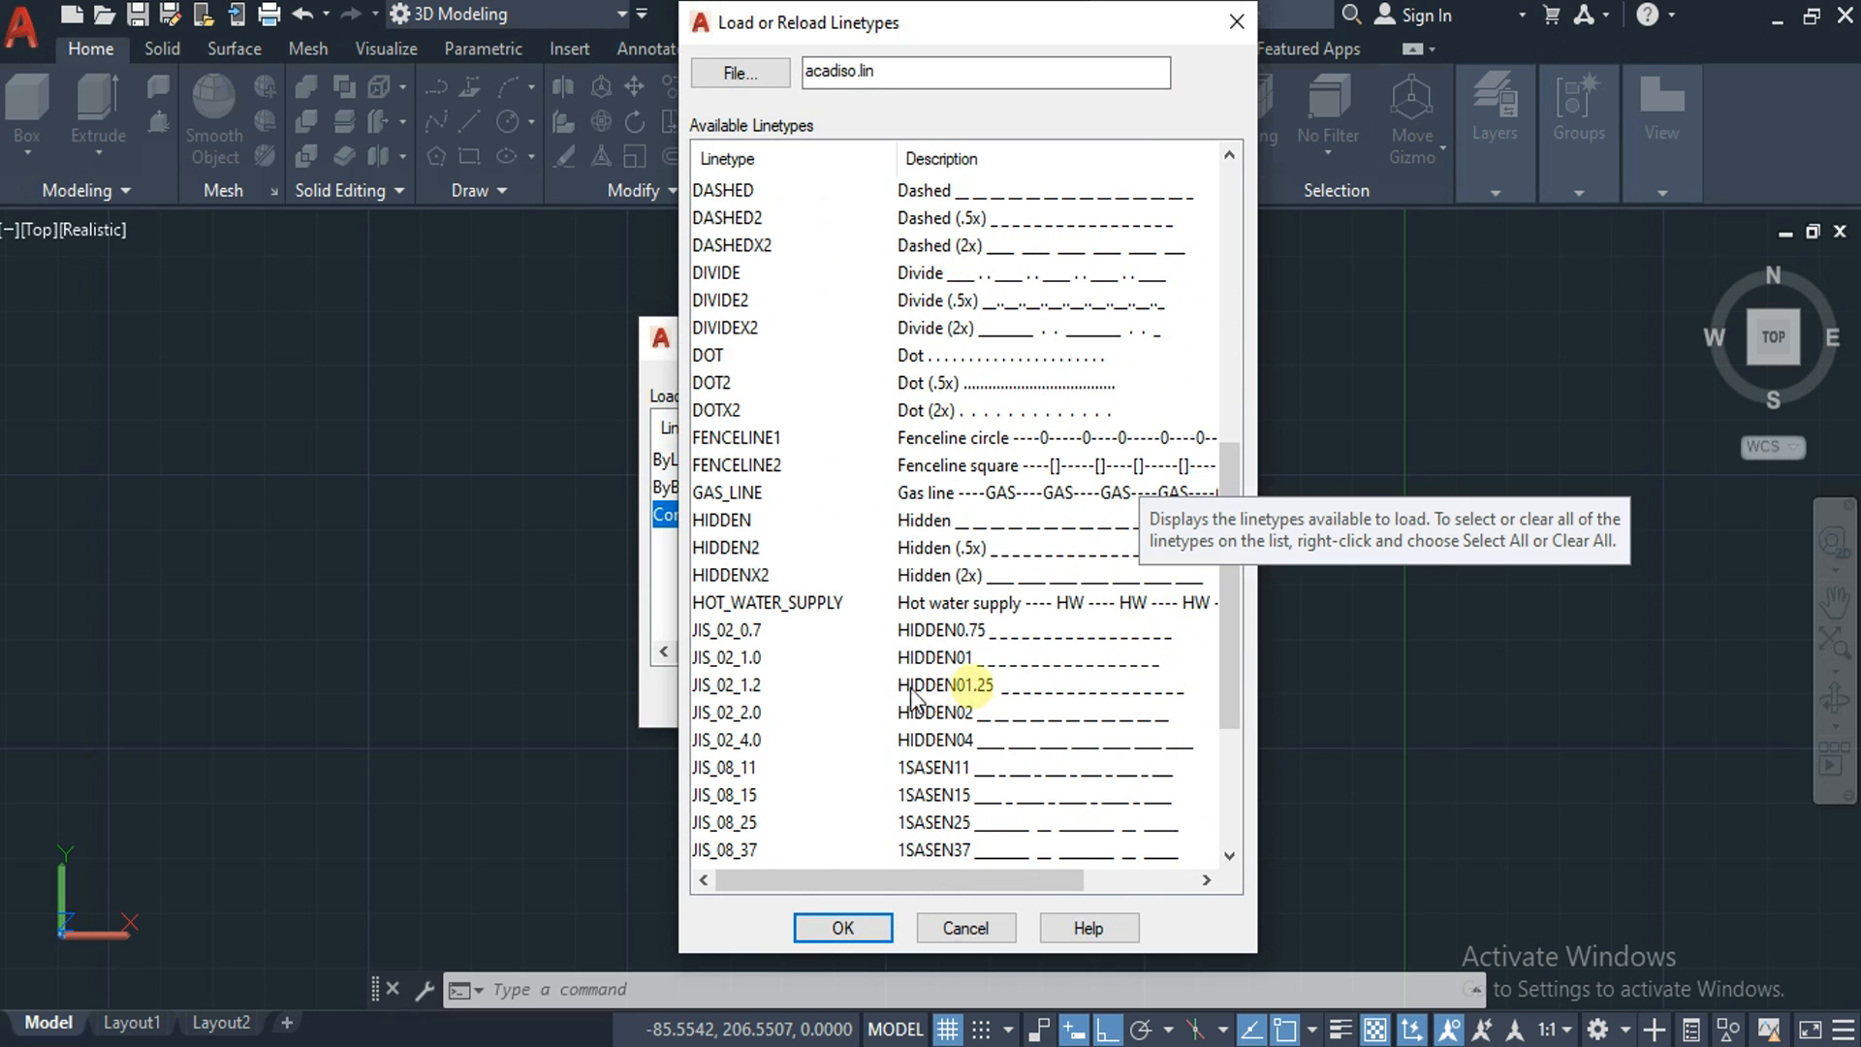
pyautogui.click(895, 661)
pyautogui.click(864, 926)
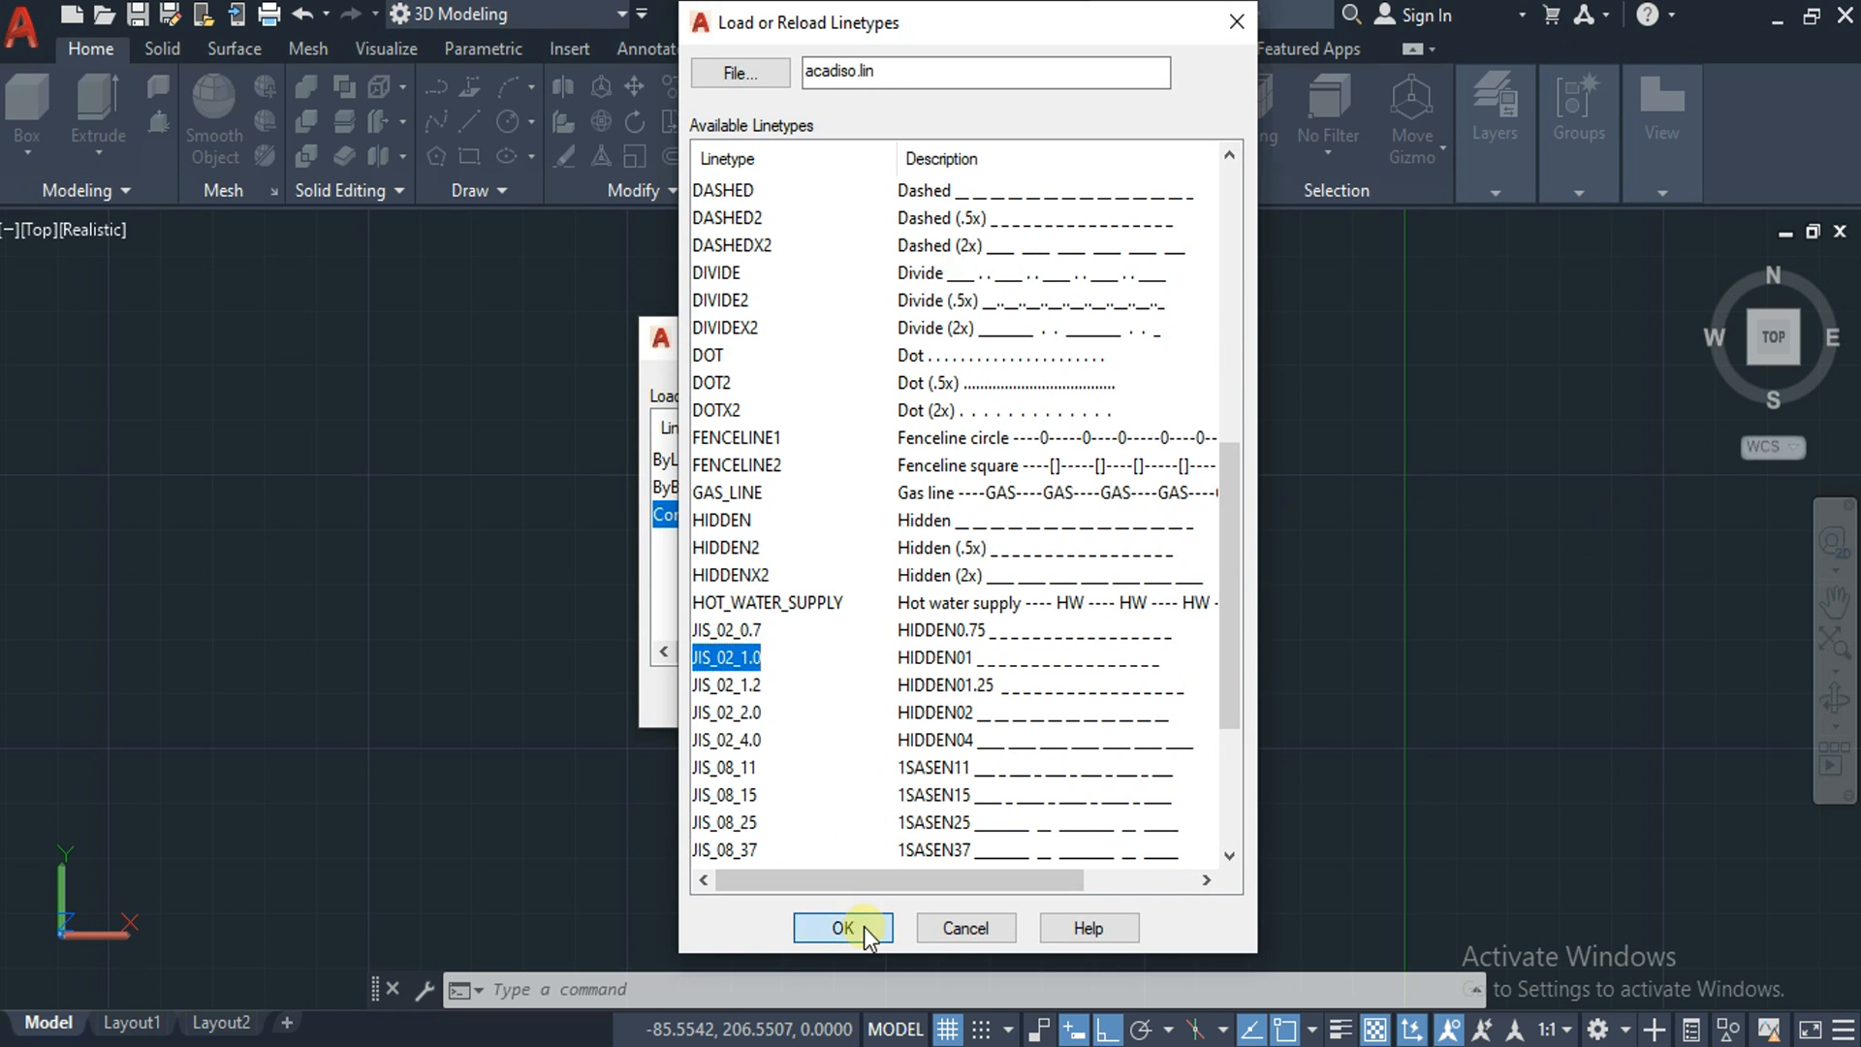
pyautogui.click(887, 545)
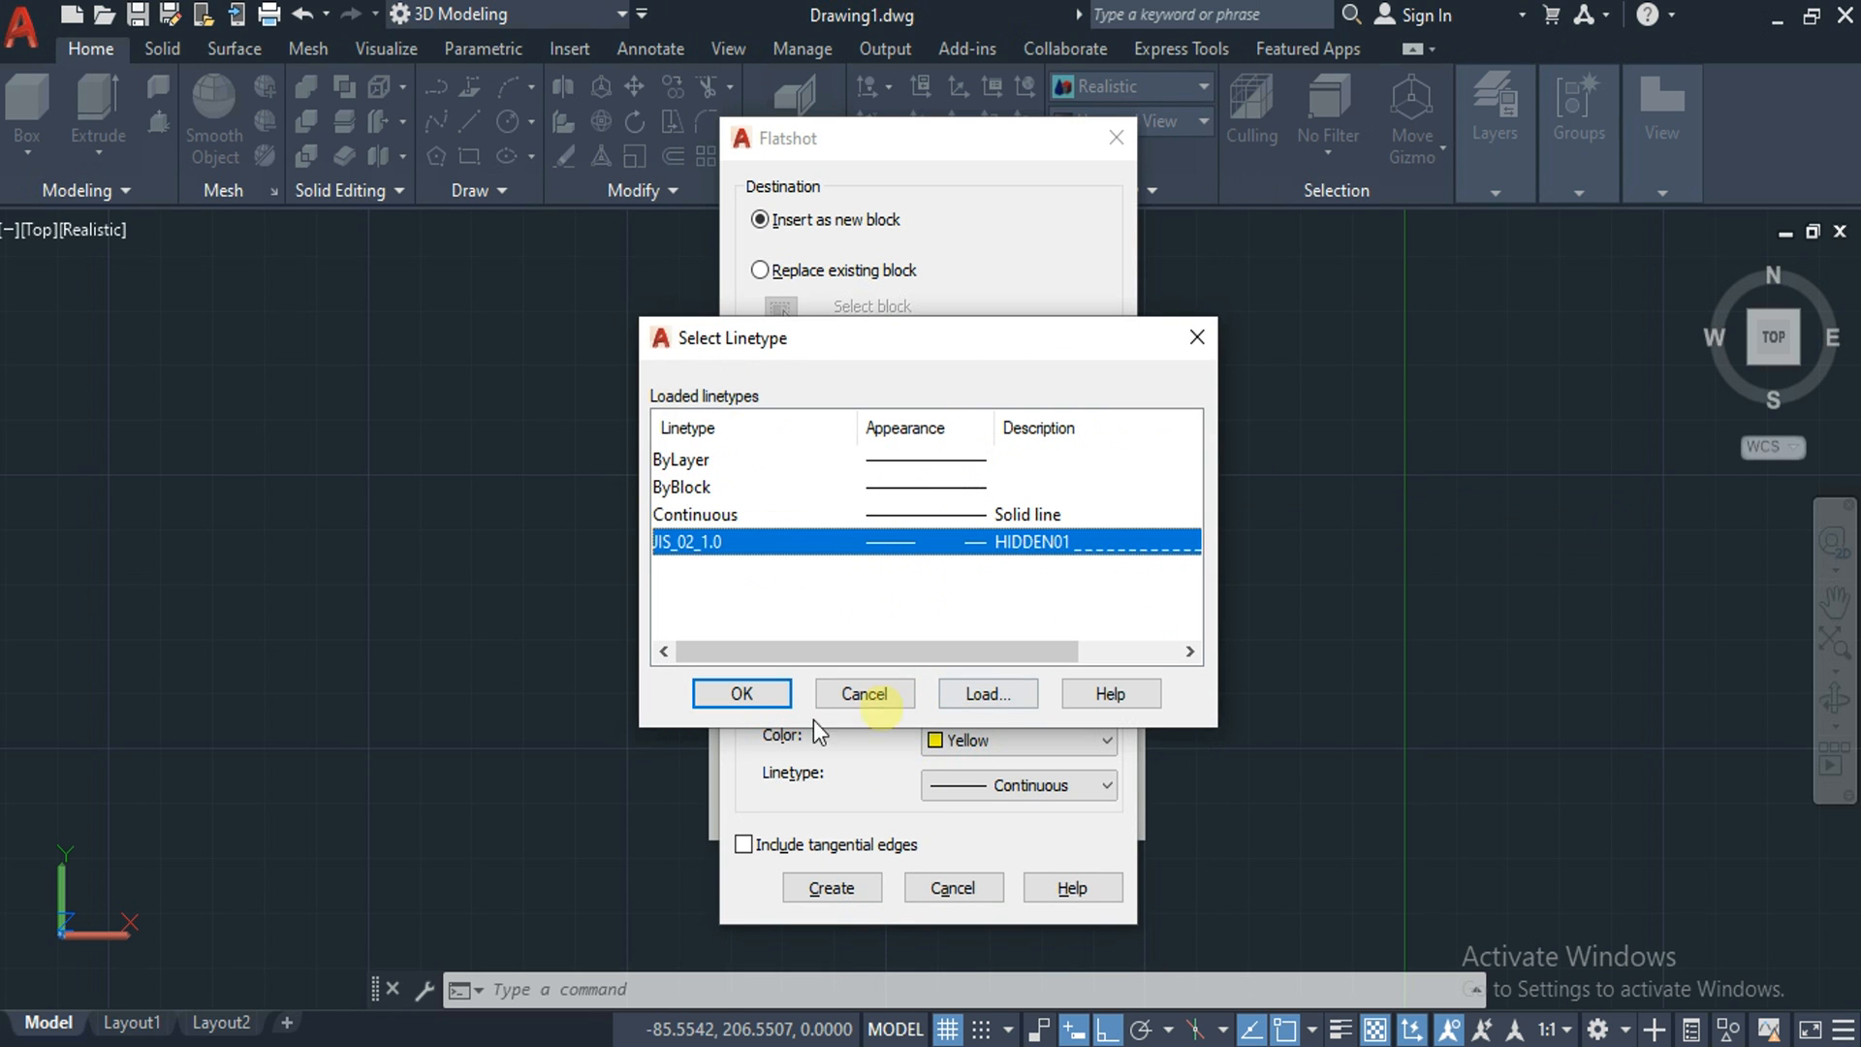
pyautogui.click(745, 698)
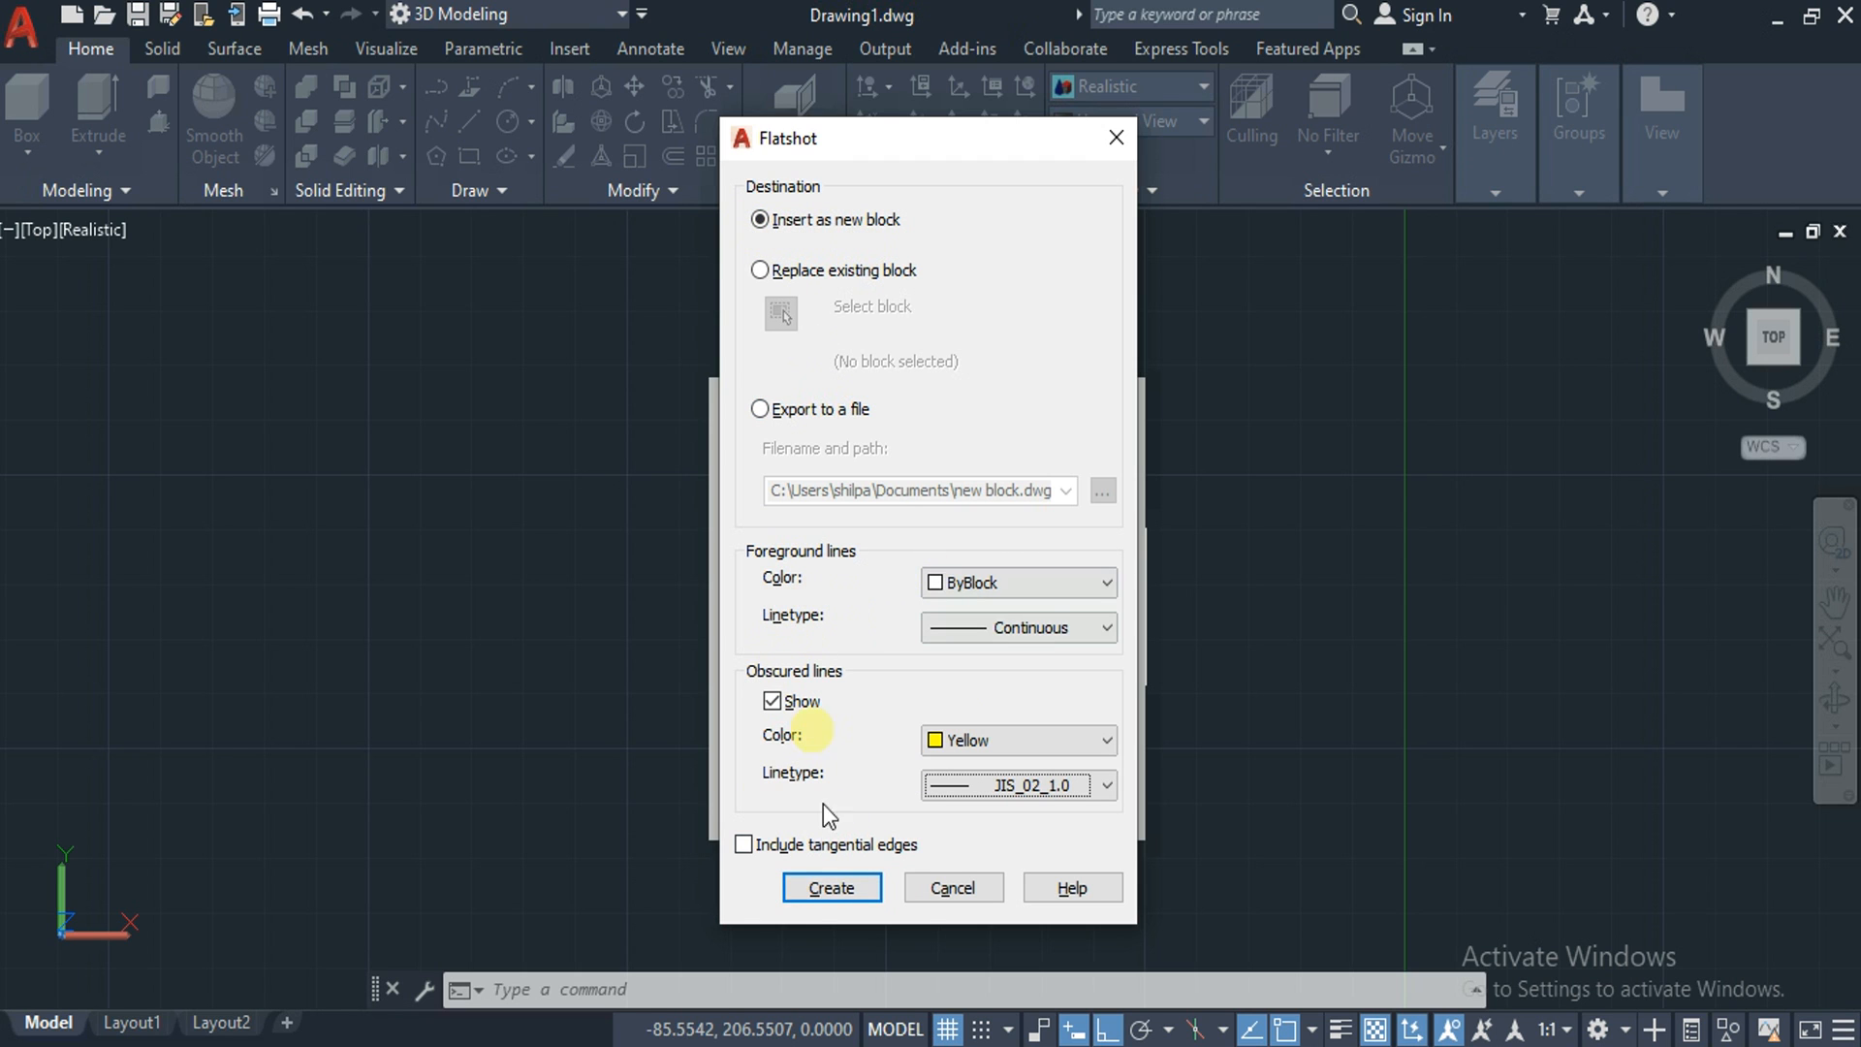
# Create the top-view flatshot block and set its base point at the lower-left corner of the projected view
pyautogui.click(831, 888)
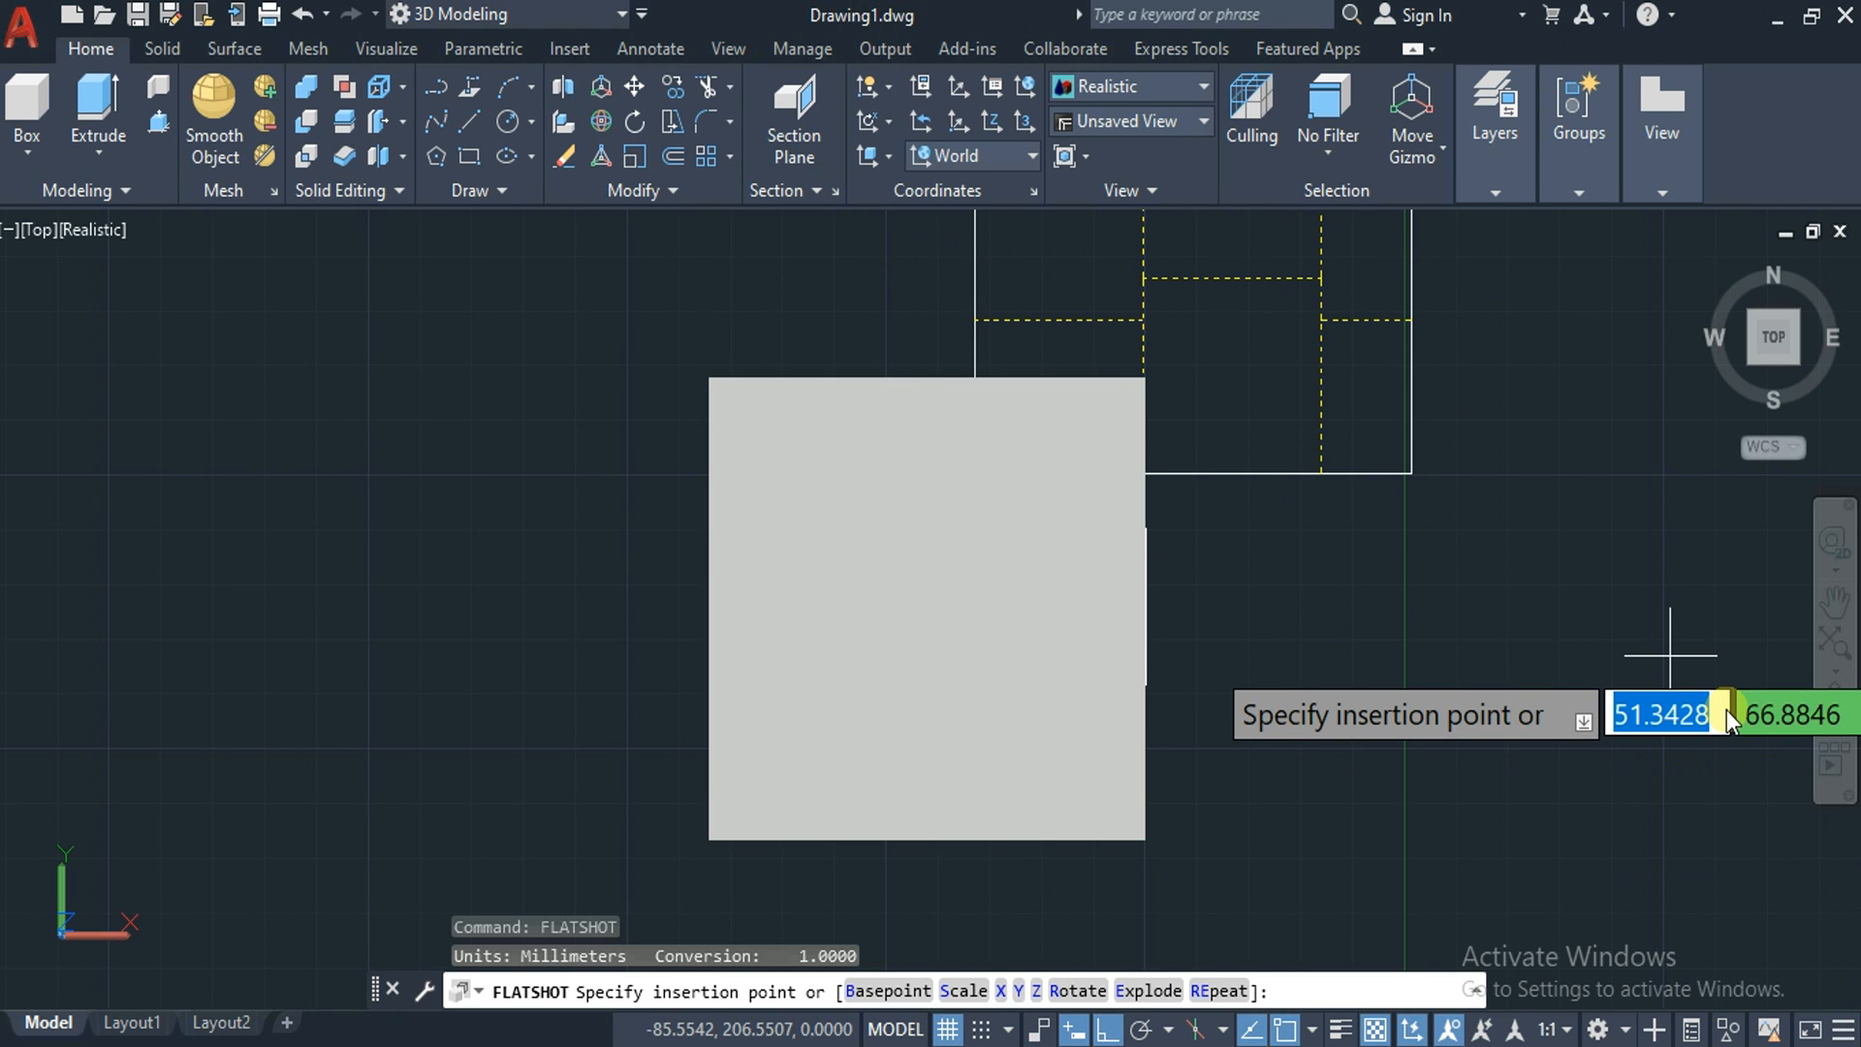
pyautogui.press('Down')
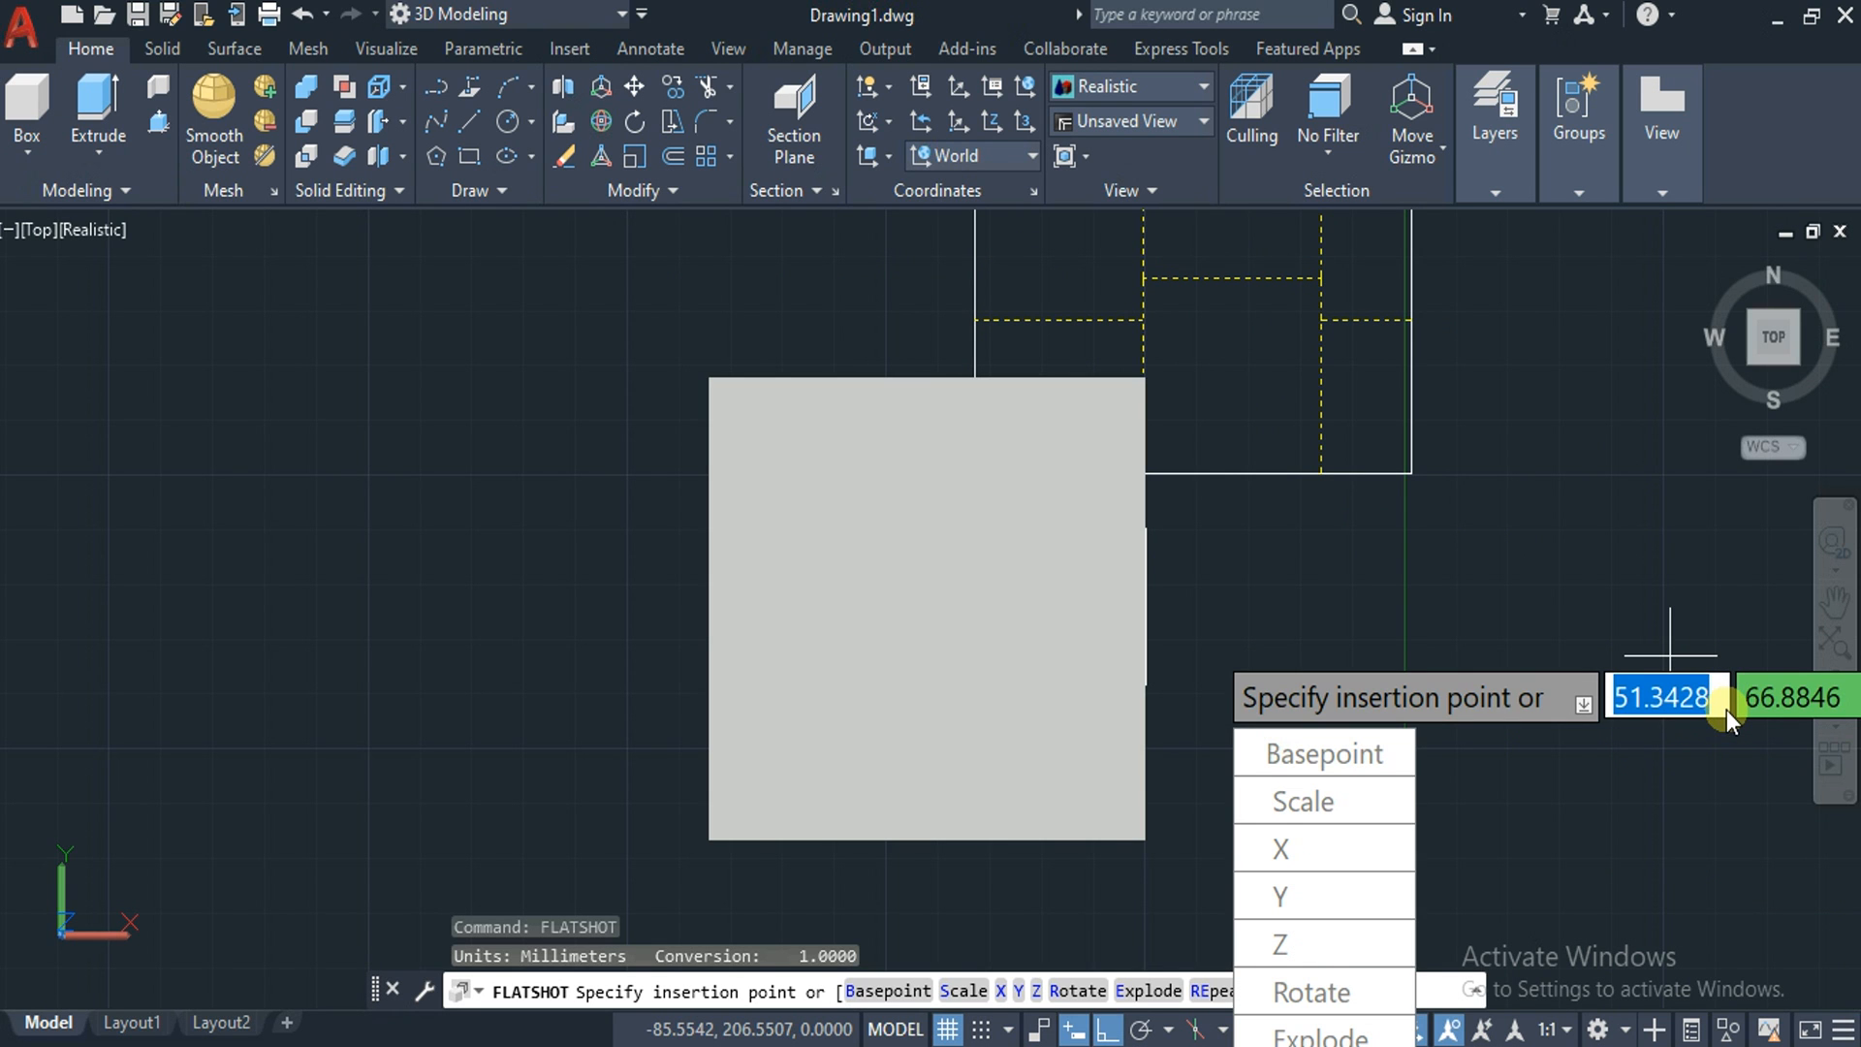
pyautogui.click(1404, 758)
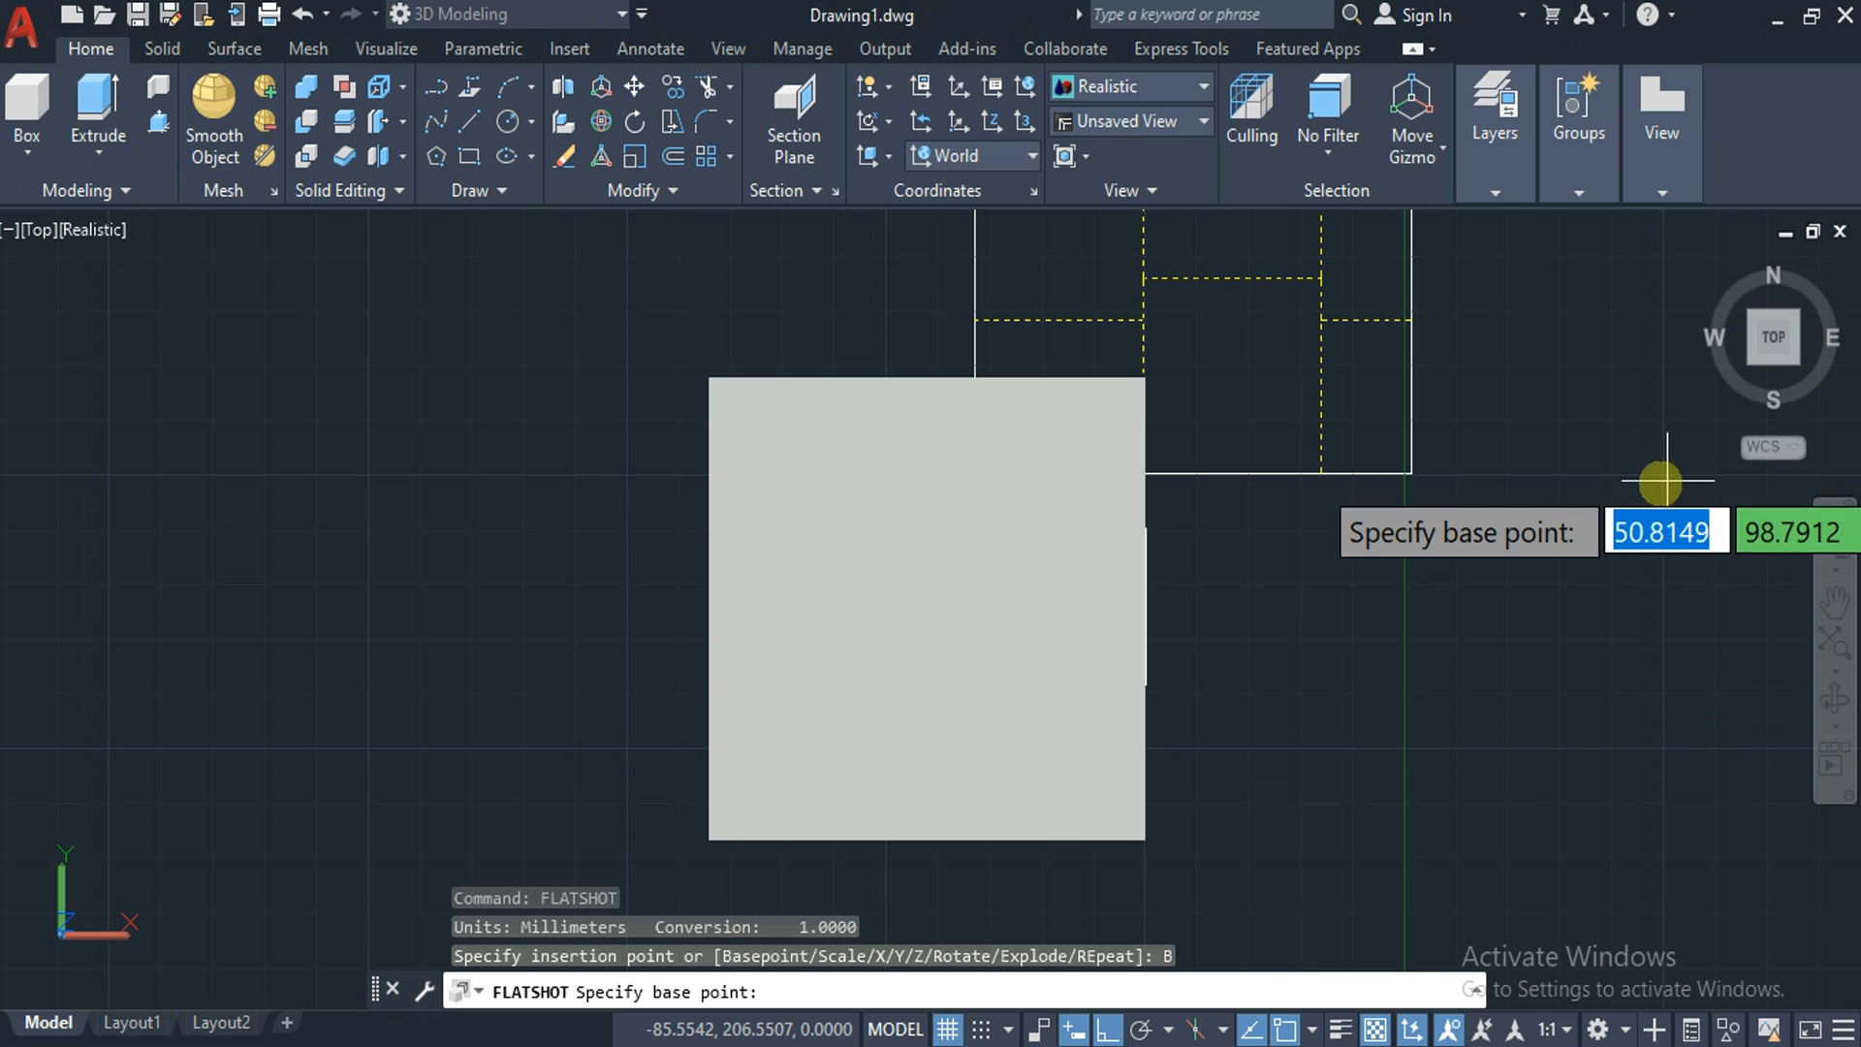
pyautogui.click(1316, 472)
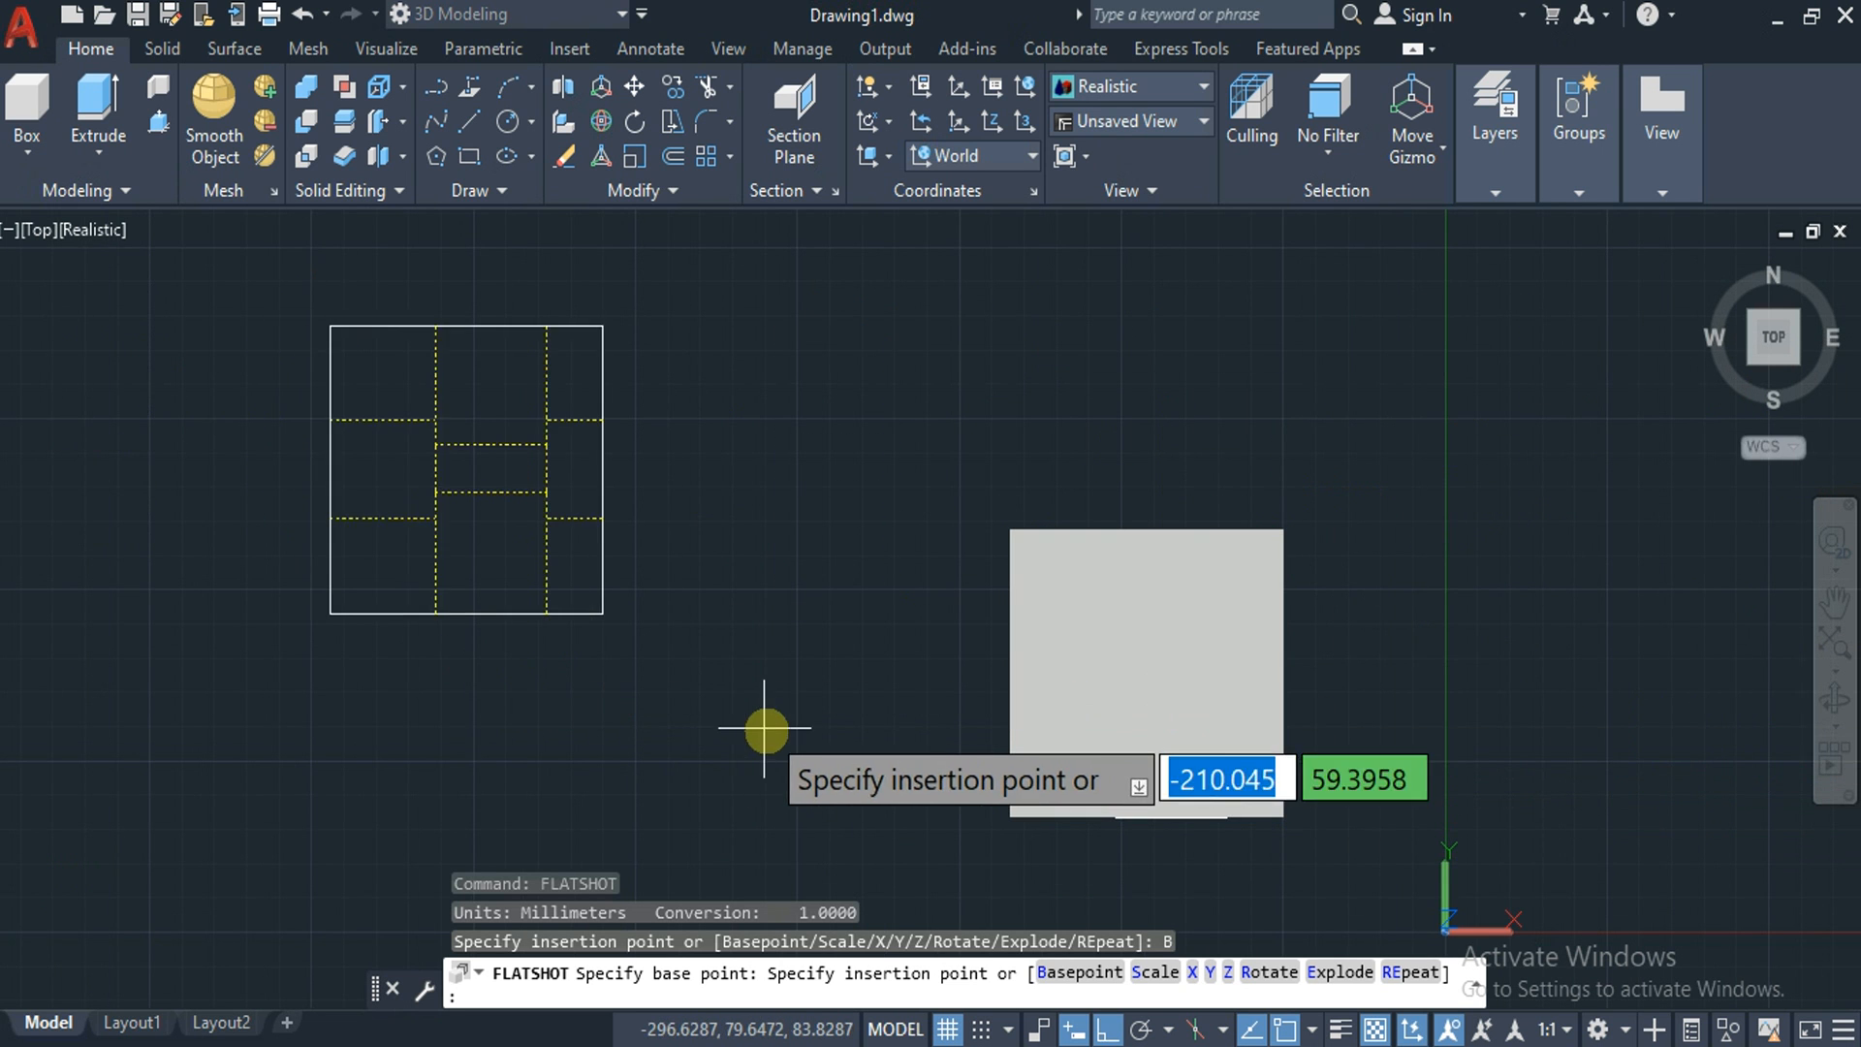
pyautogui.write('b')
pyautogui.press('Return')
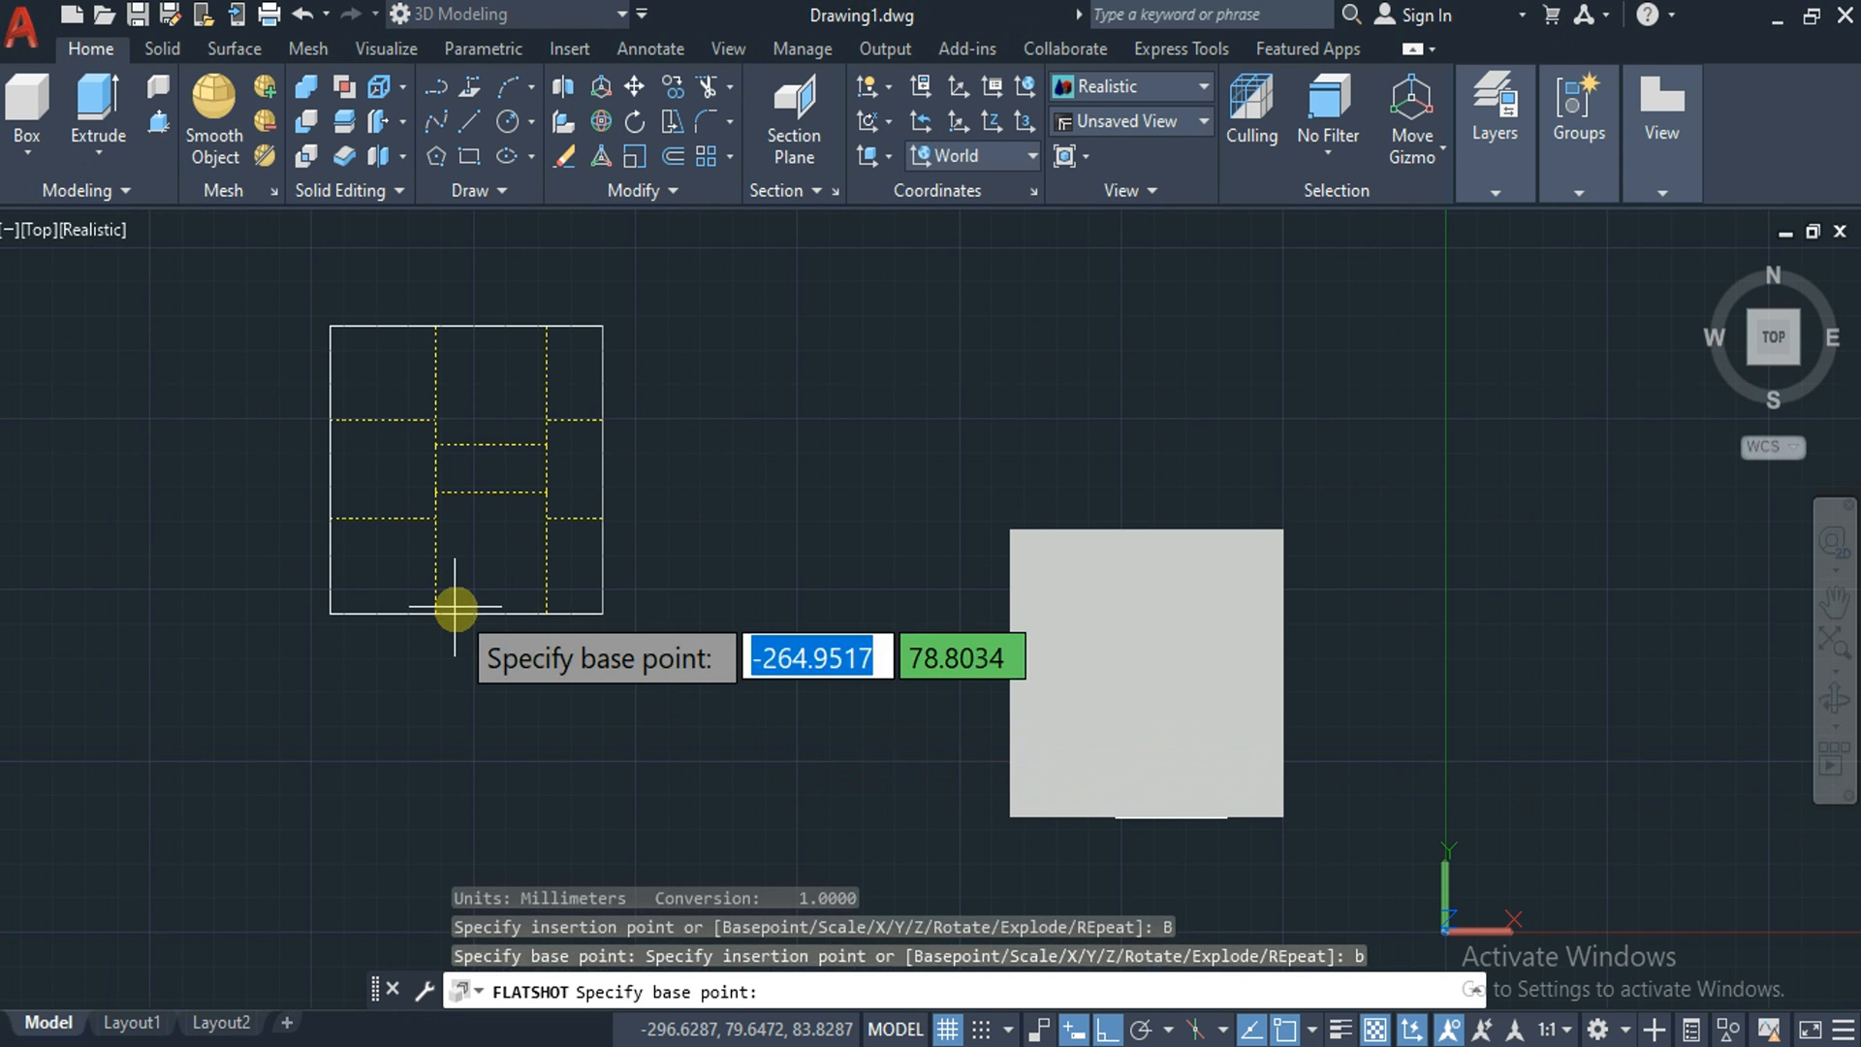
pyautogui.click(327, 614)
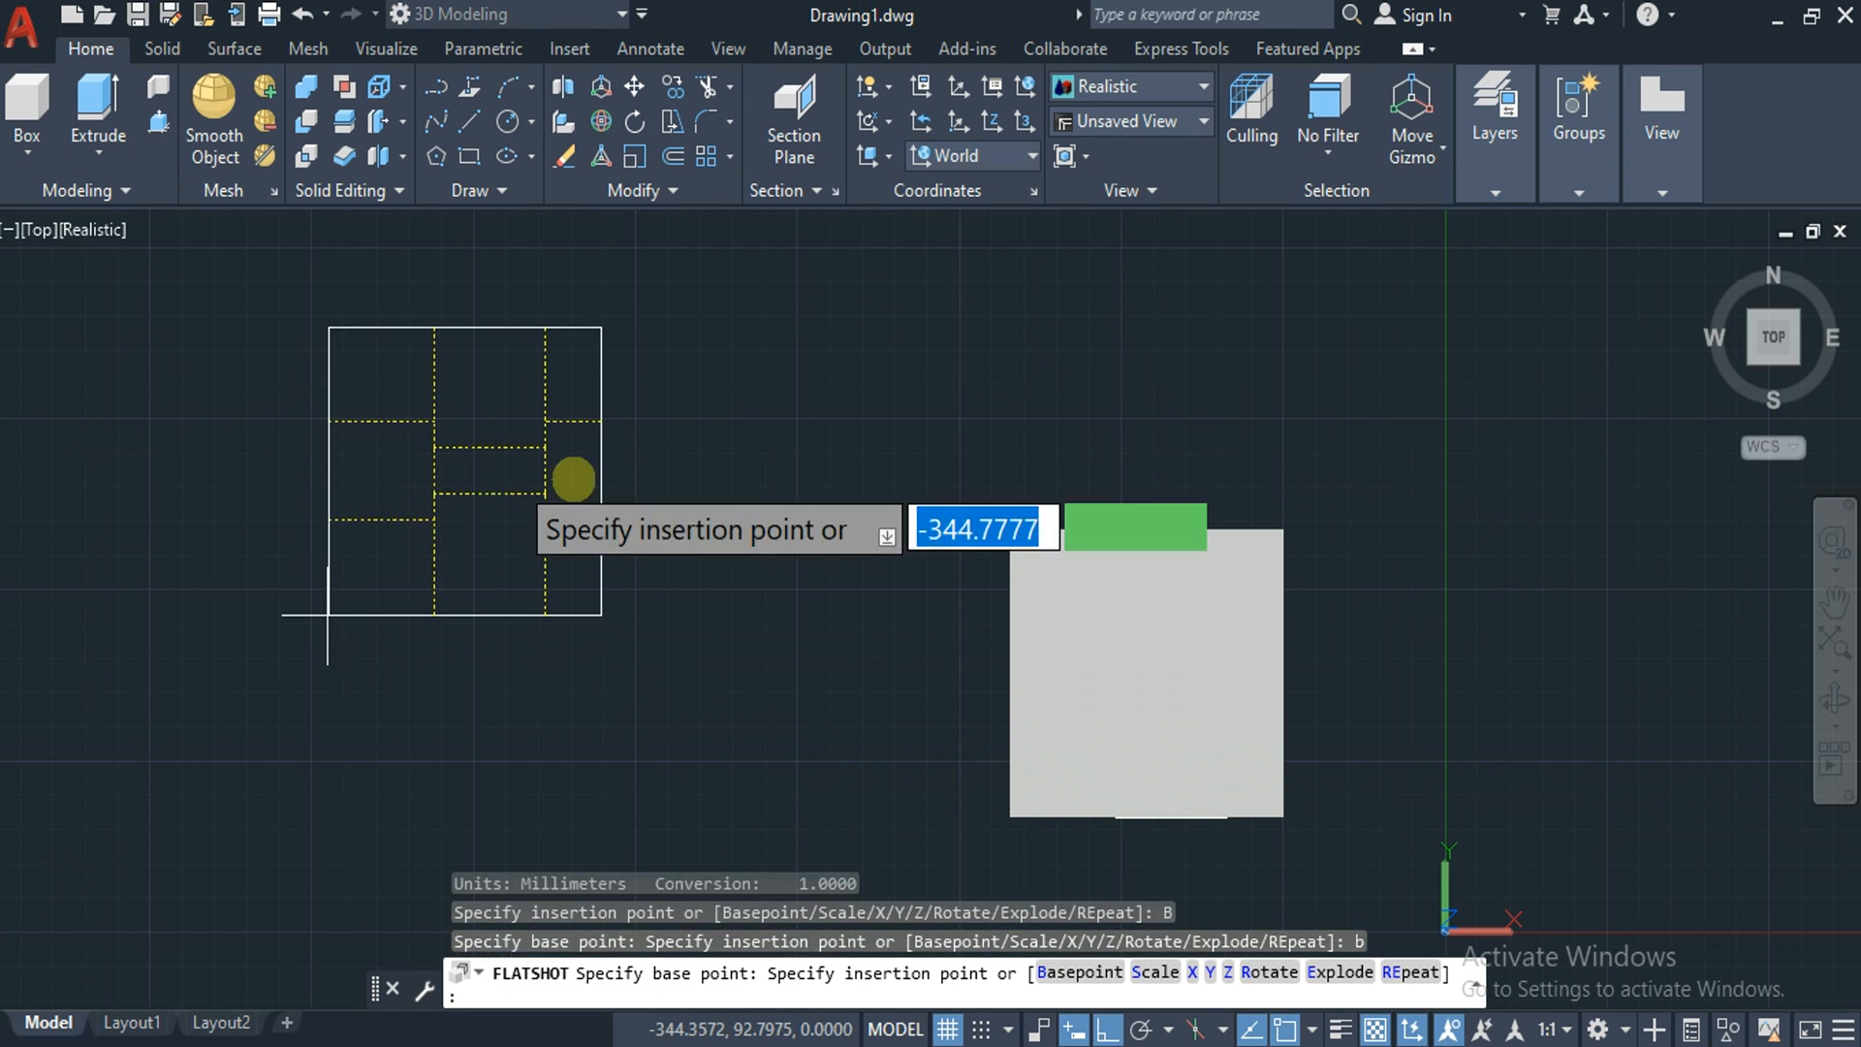
# Insert the top-view flatshot block to the left of the box with scale factor 1 and rotation angle 0
pyautogui.click(324, 719)
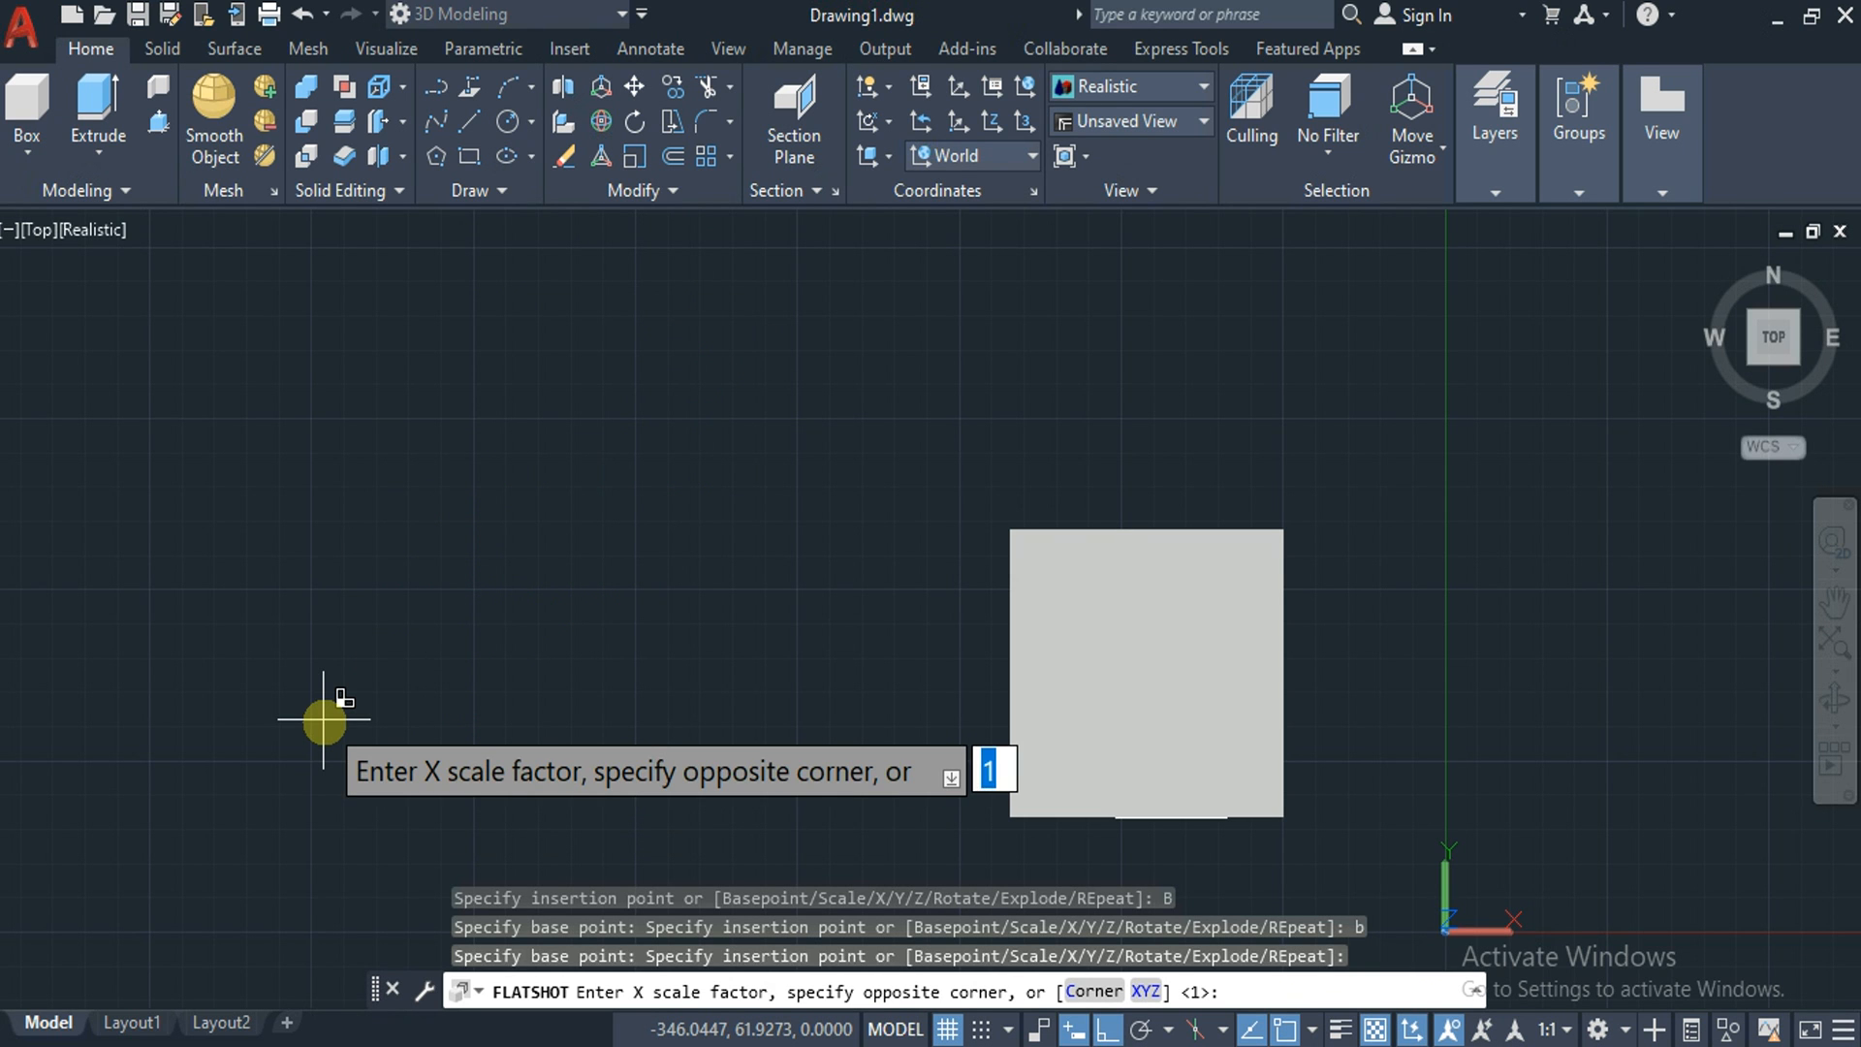
pyautogui.press('Return')
pyautogui.press('Return')
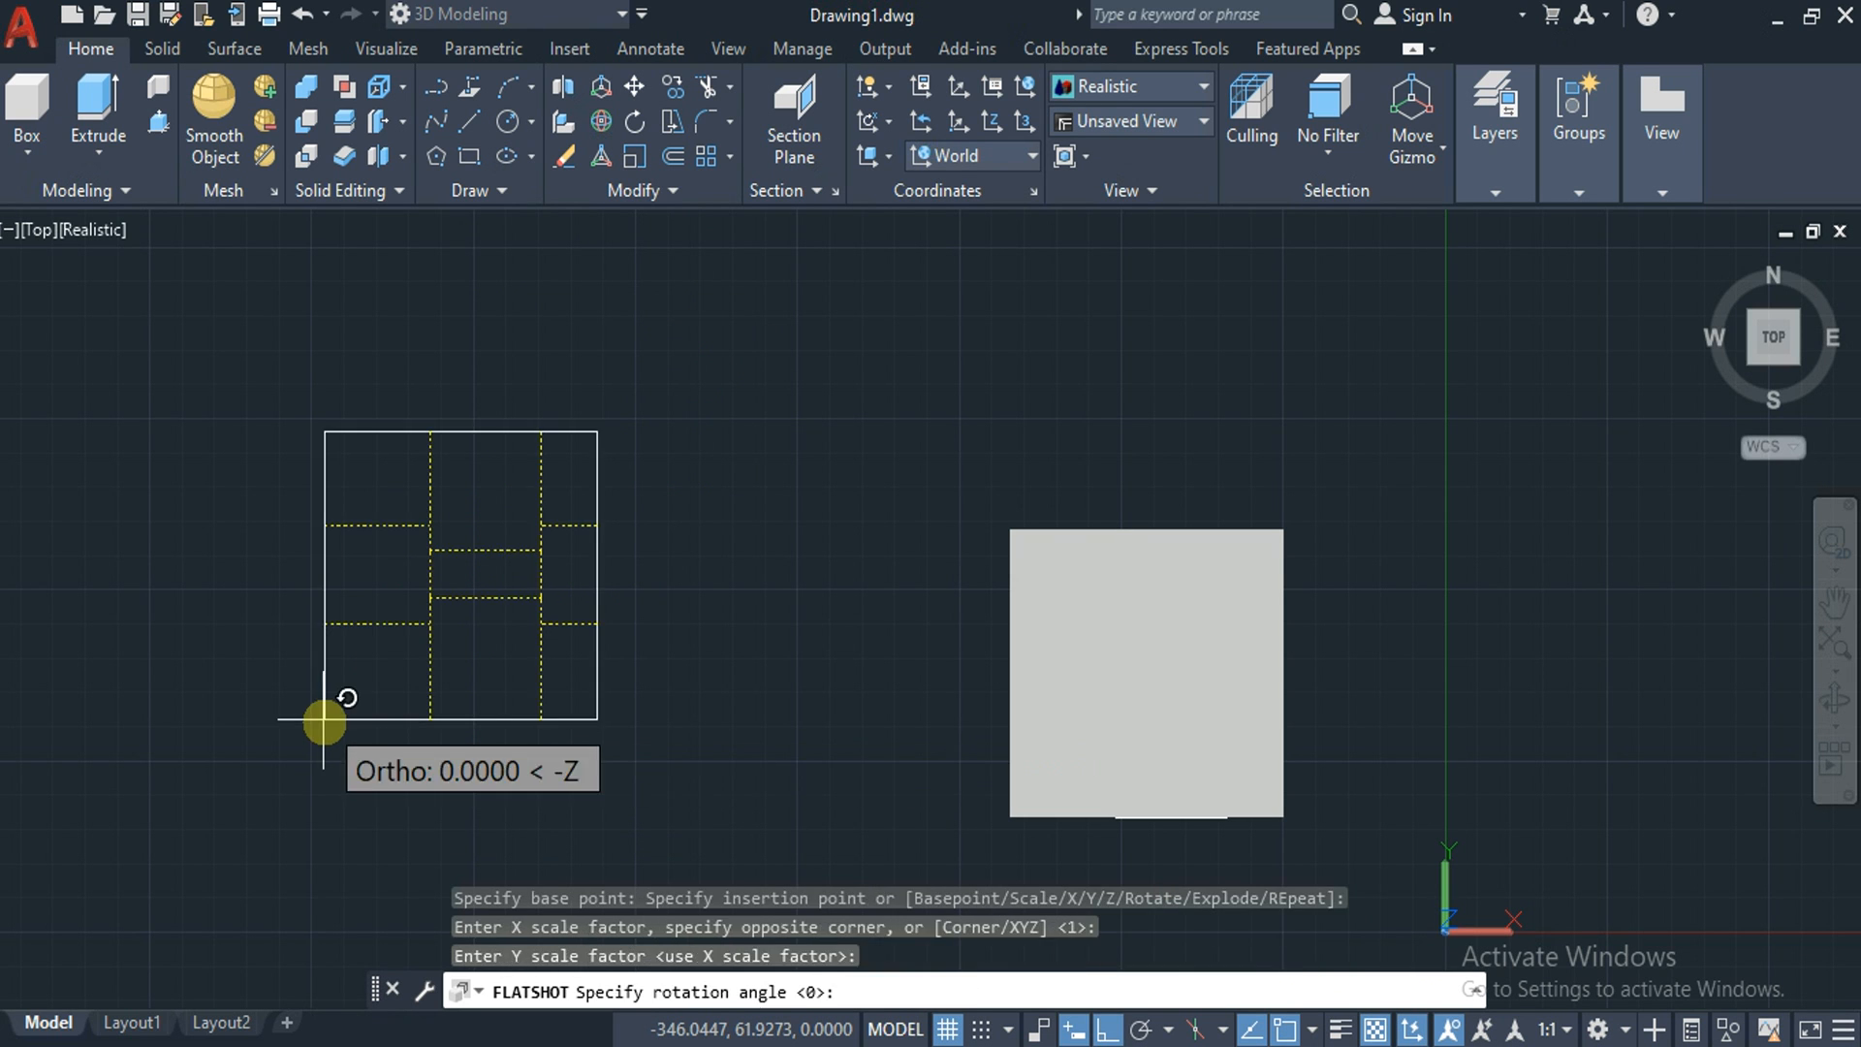
pyautogui.press('Return')
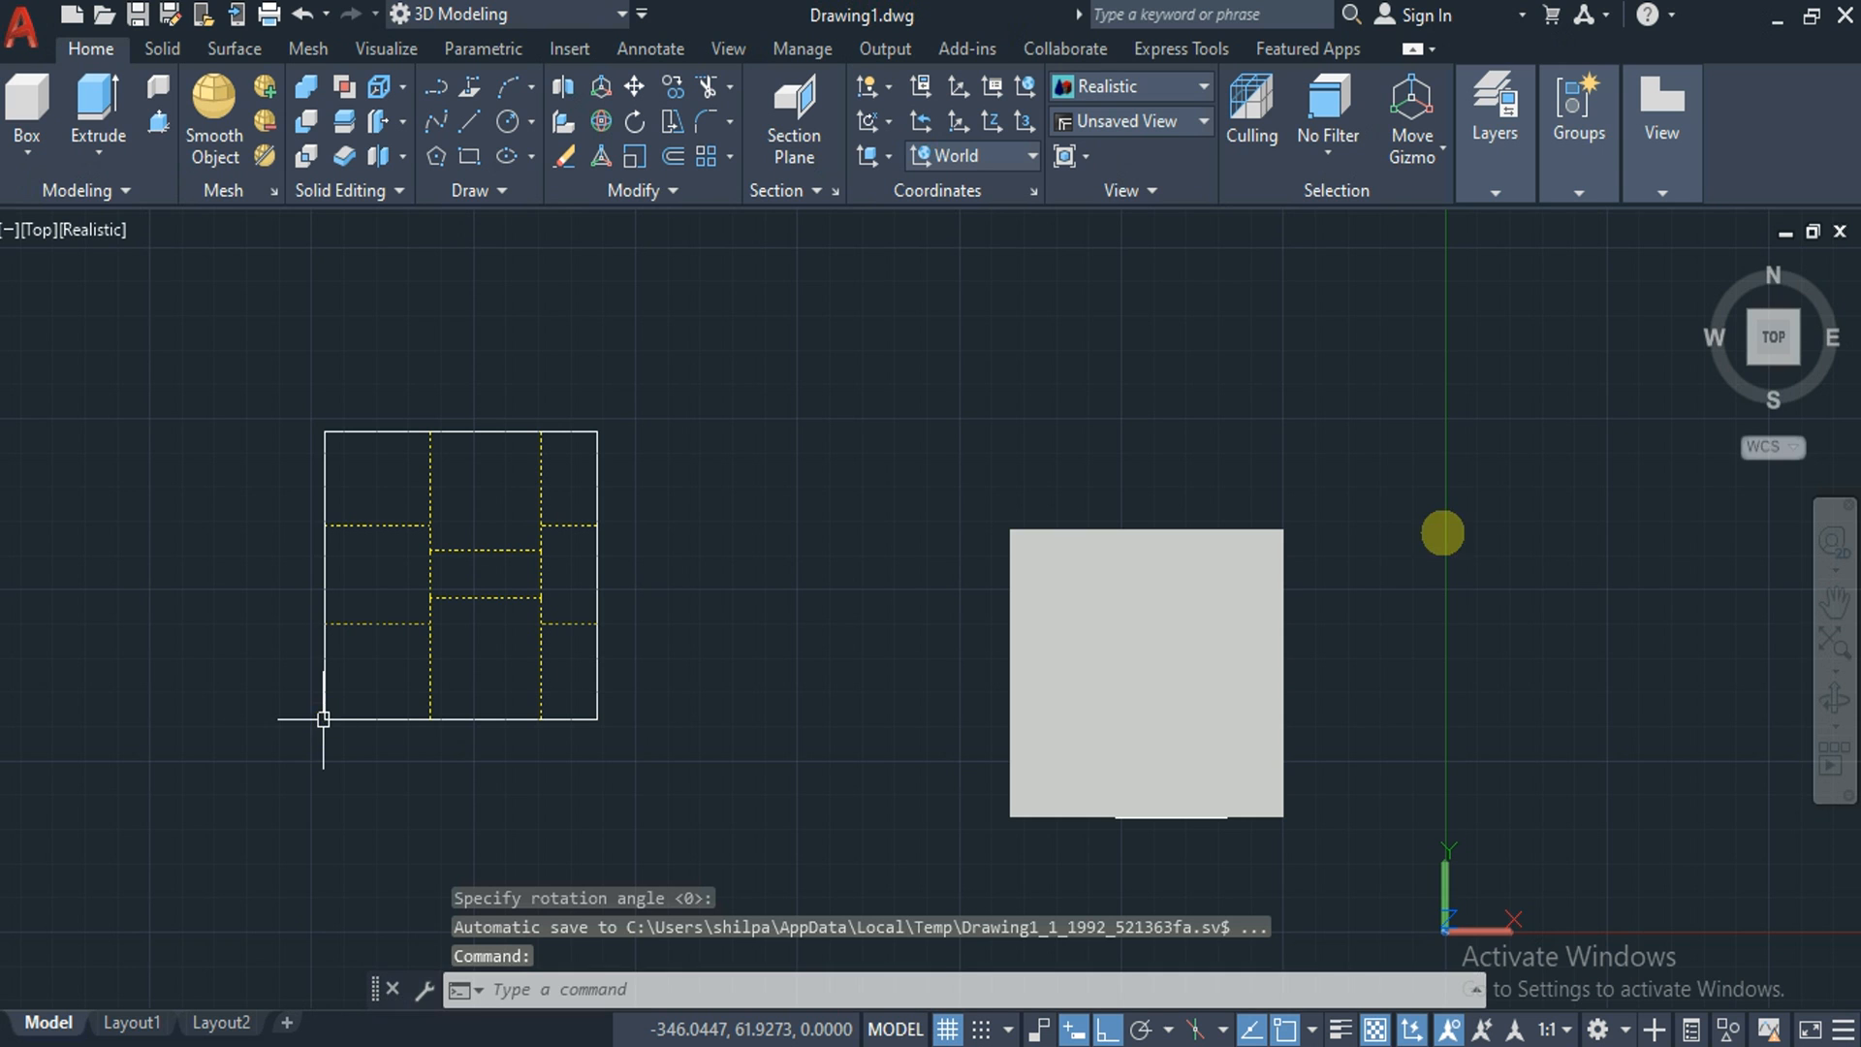
# Switch to the front view and insert its flatshot block left of the top-view block at scale 1 and rotation 0
pyautogui.click(1774, 381)
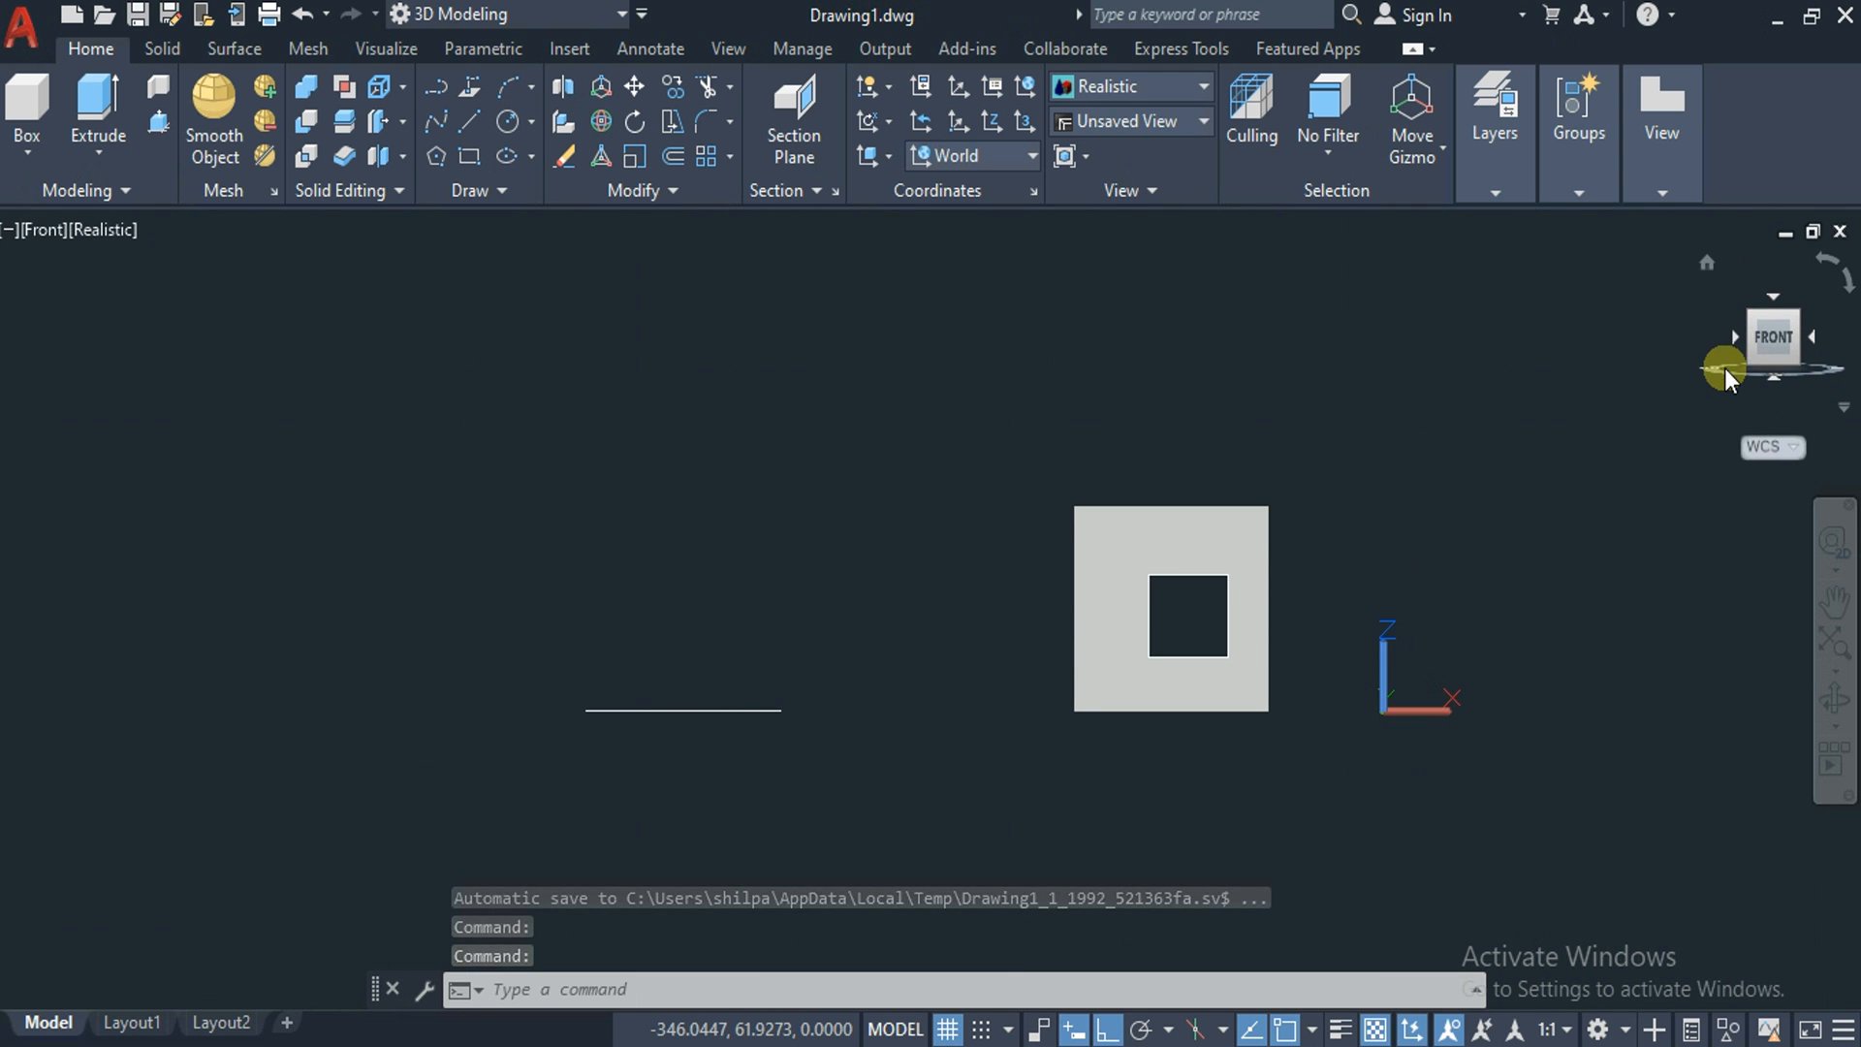
pyautogui.write('flat')
pyautogui.press('Return')
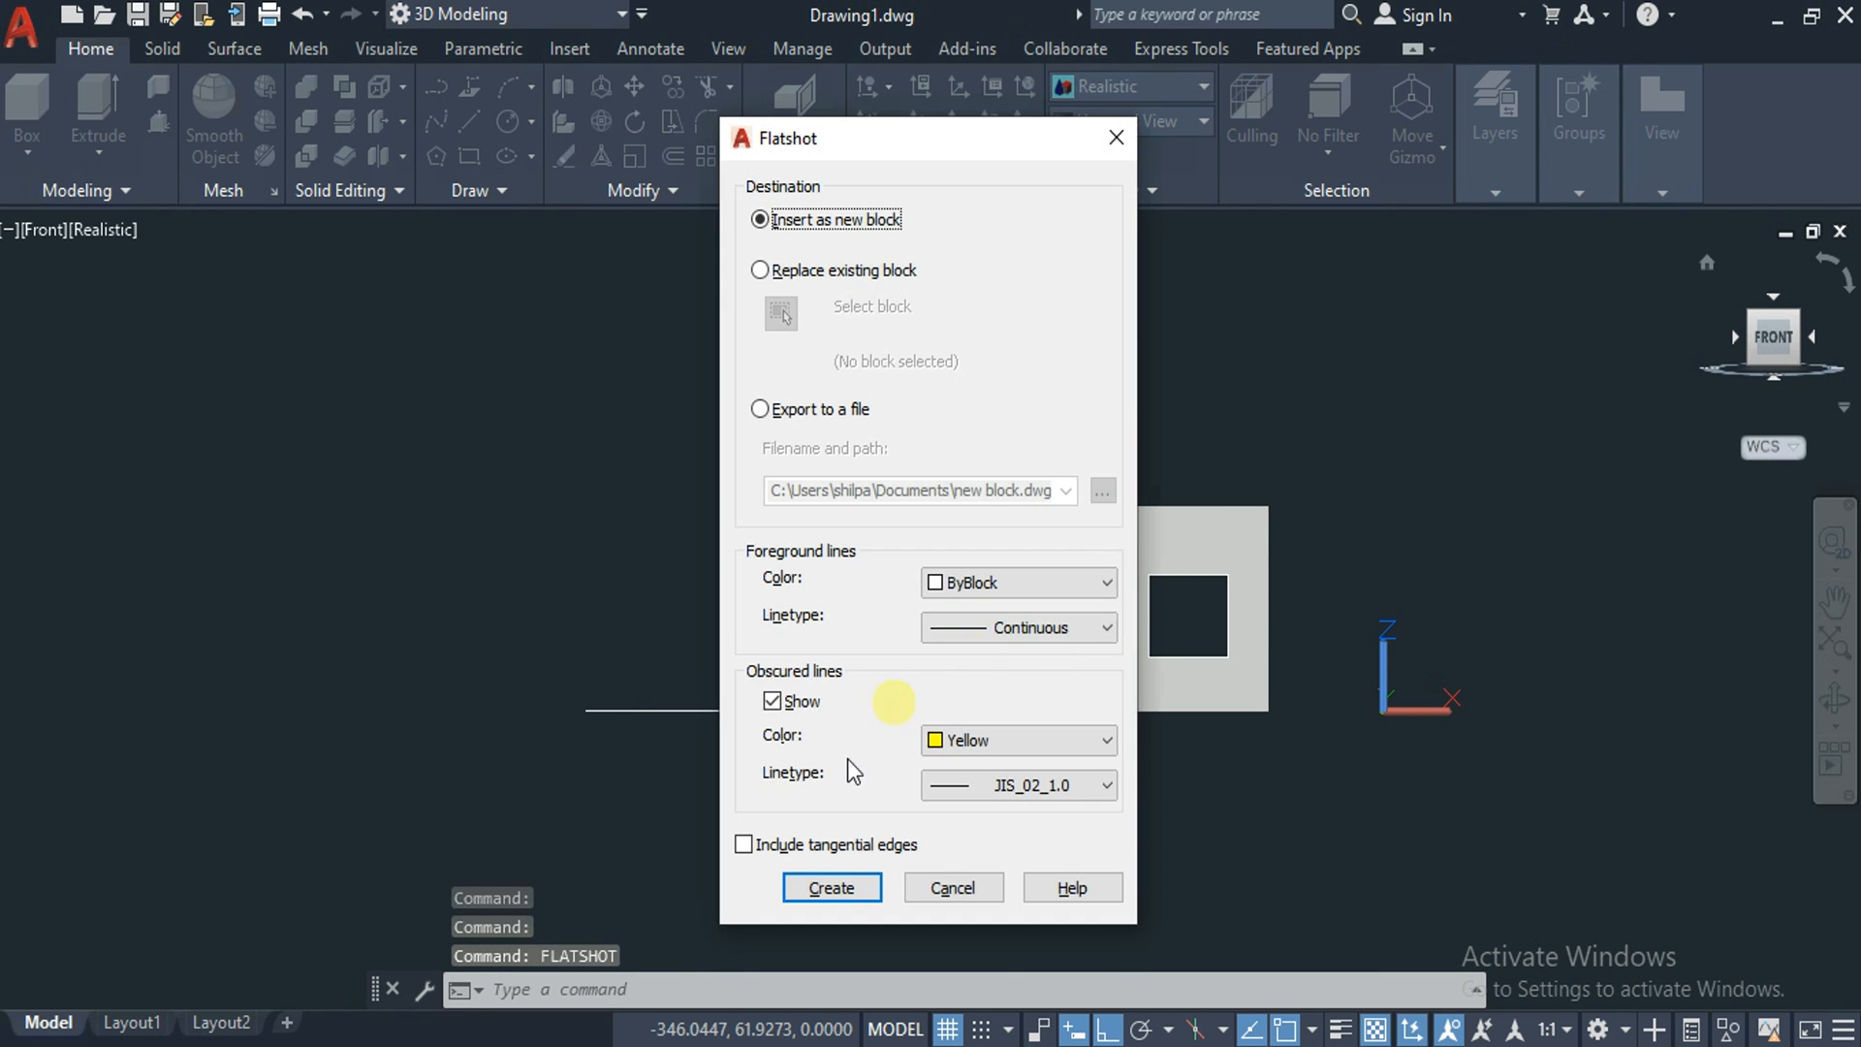
pyautogui.click(832, 889)
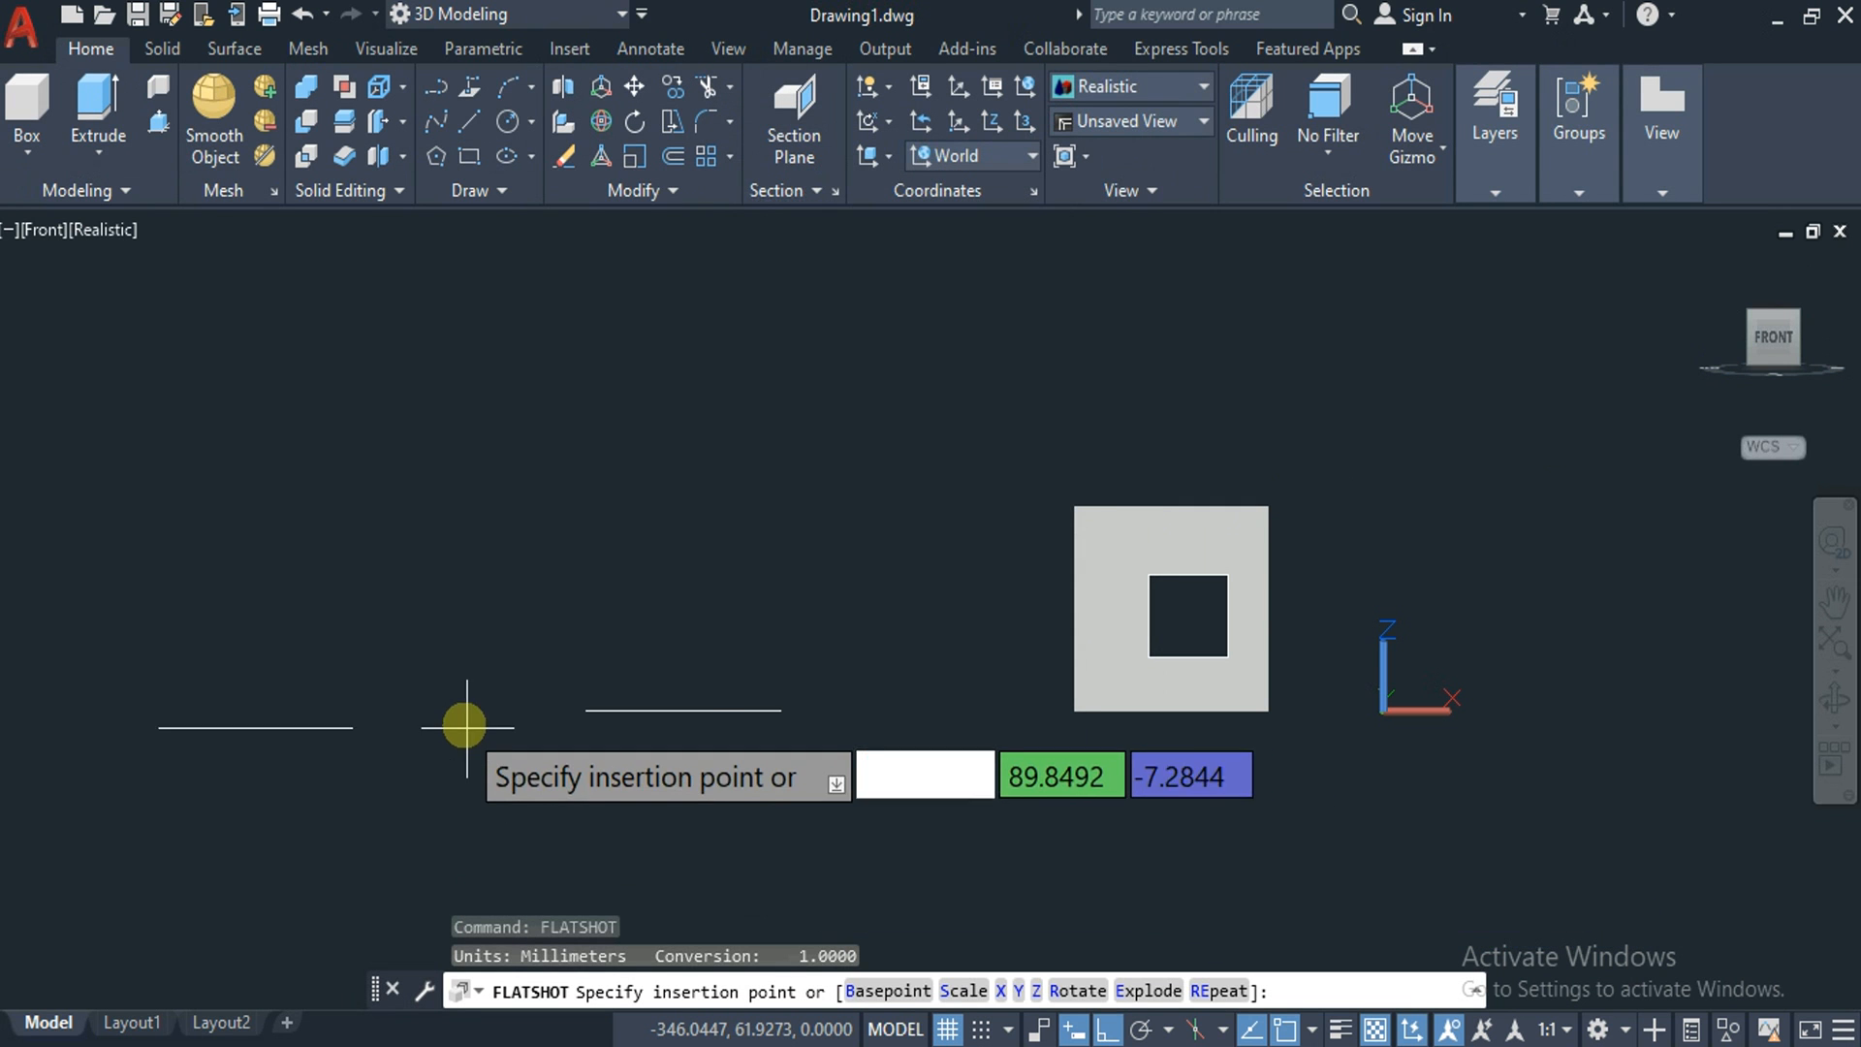
pyautogui.click(514, 708)
pyautogui.press('Return')
pyautogui.press('Return')
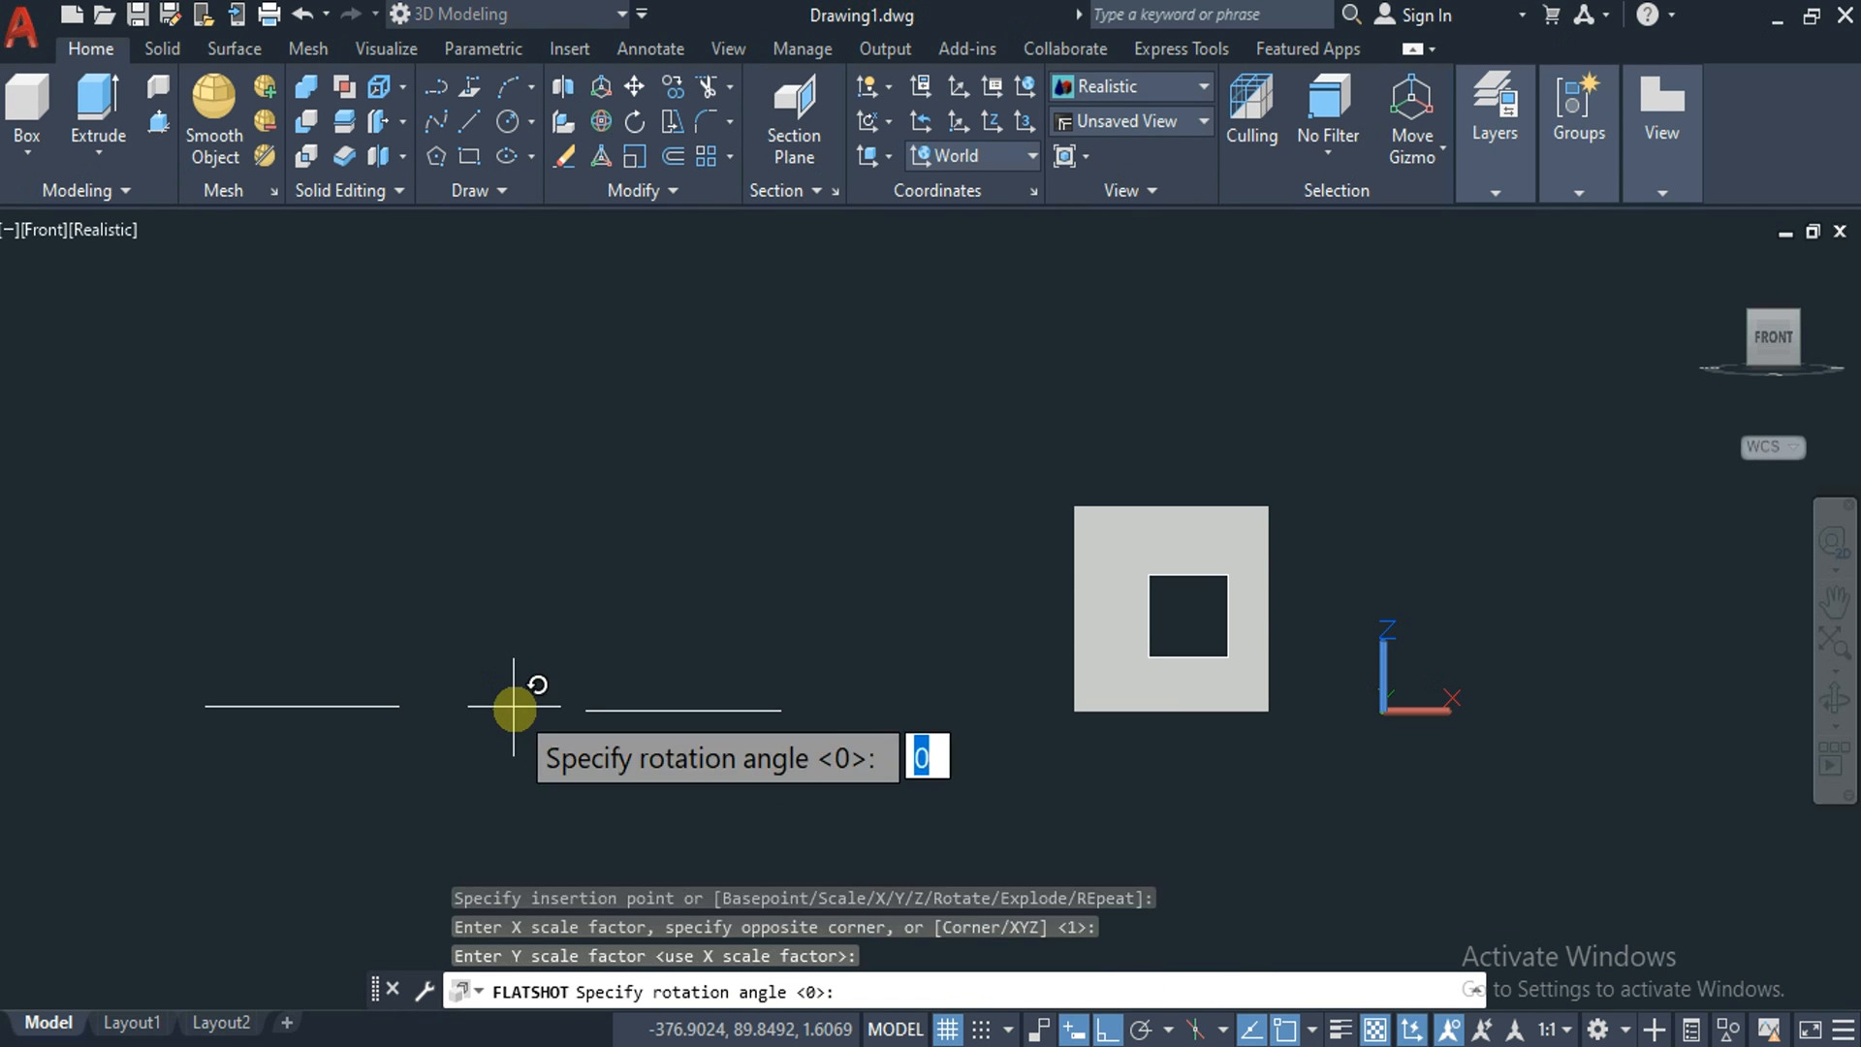
pyautogui.press('Return')
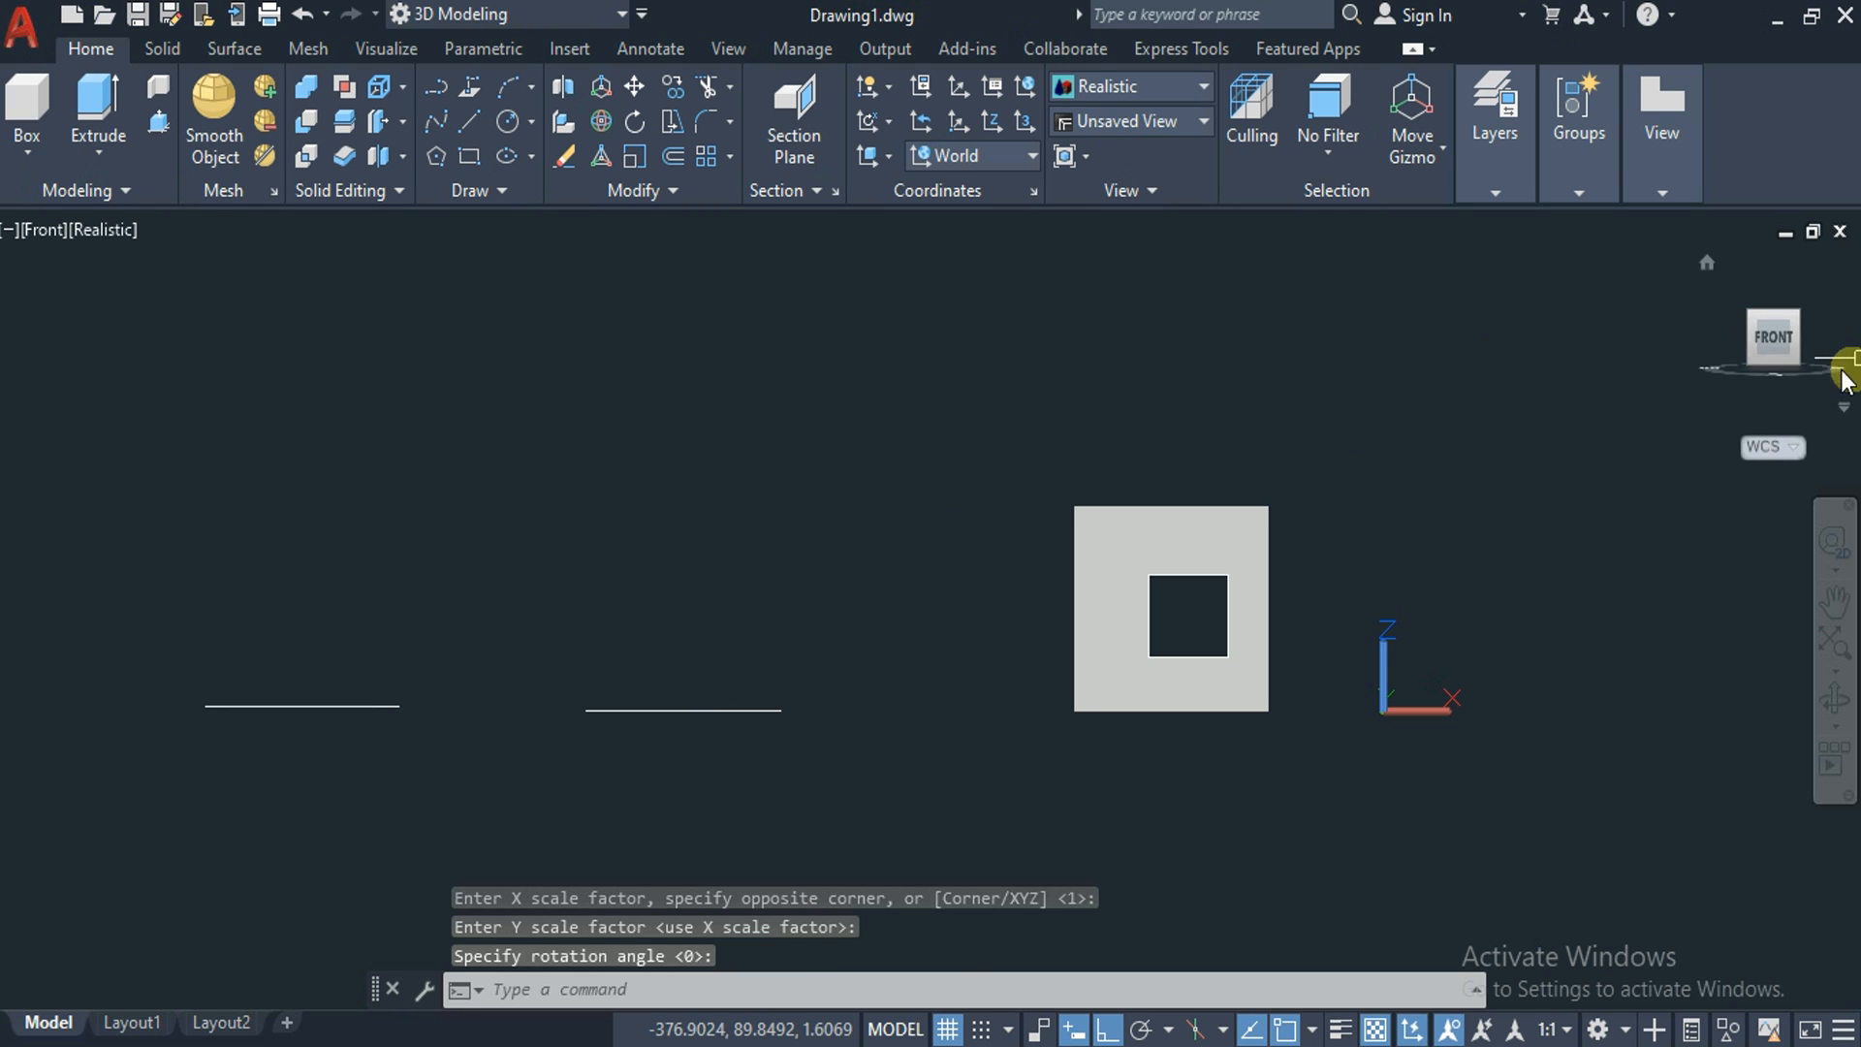
# Switch to the right view and insert its flatshot block behind the box along Y, with scale 1 and rotation 0
pyautogui.click(1813, 338)
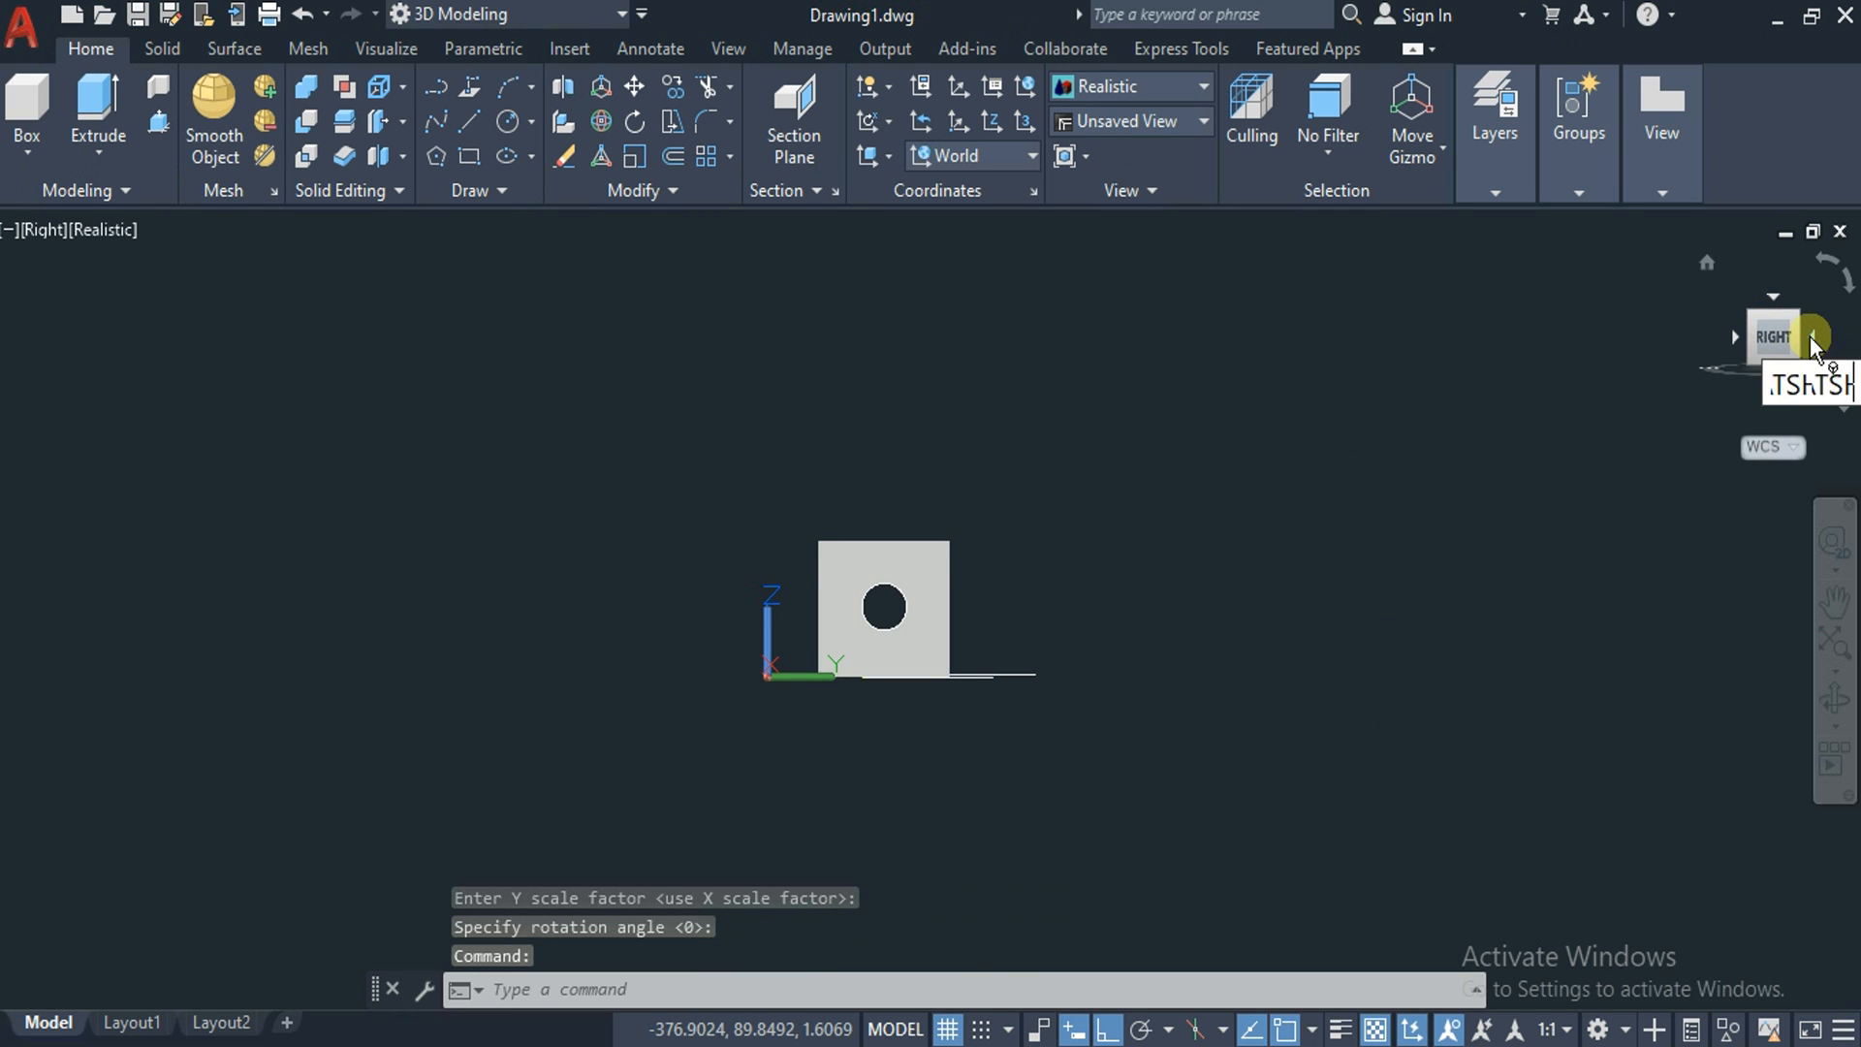
pyautogui.press('Return')
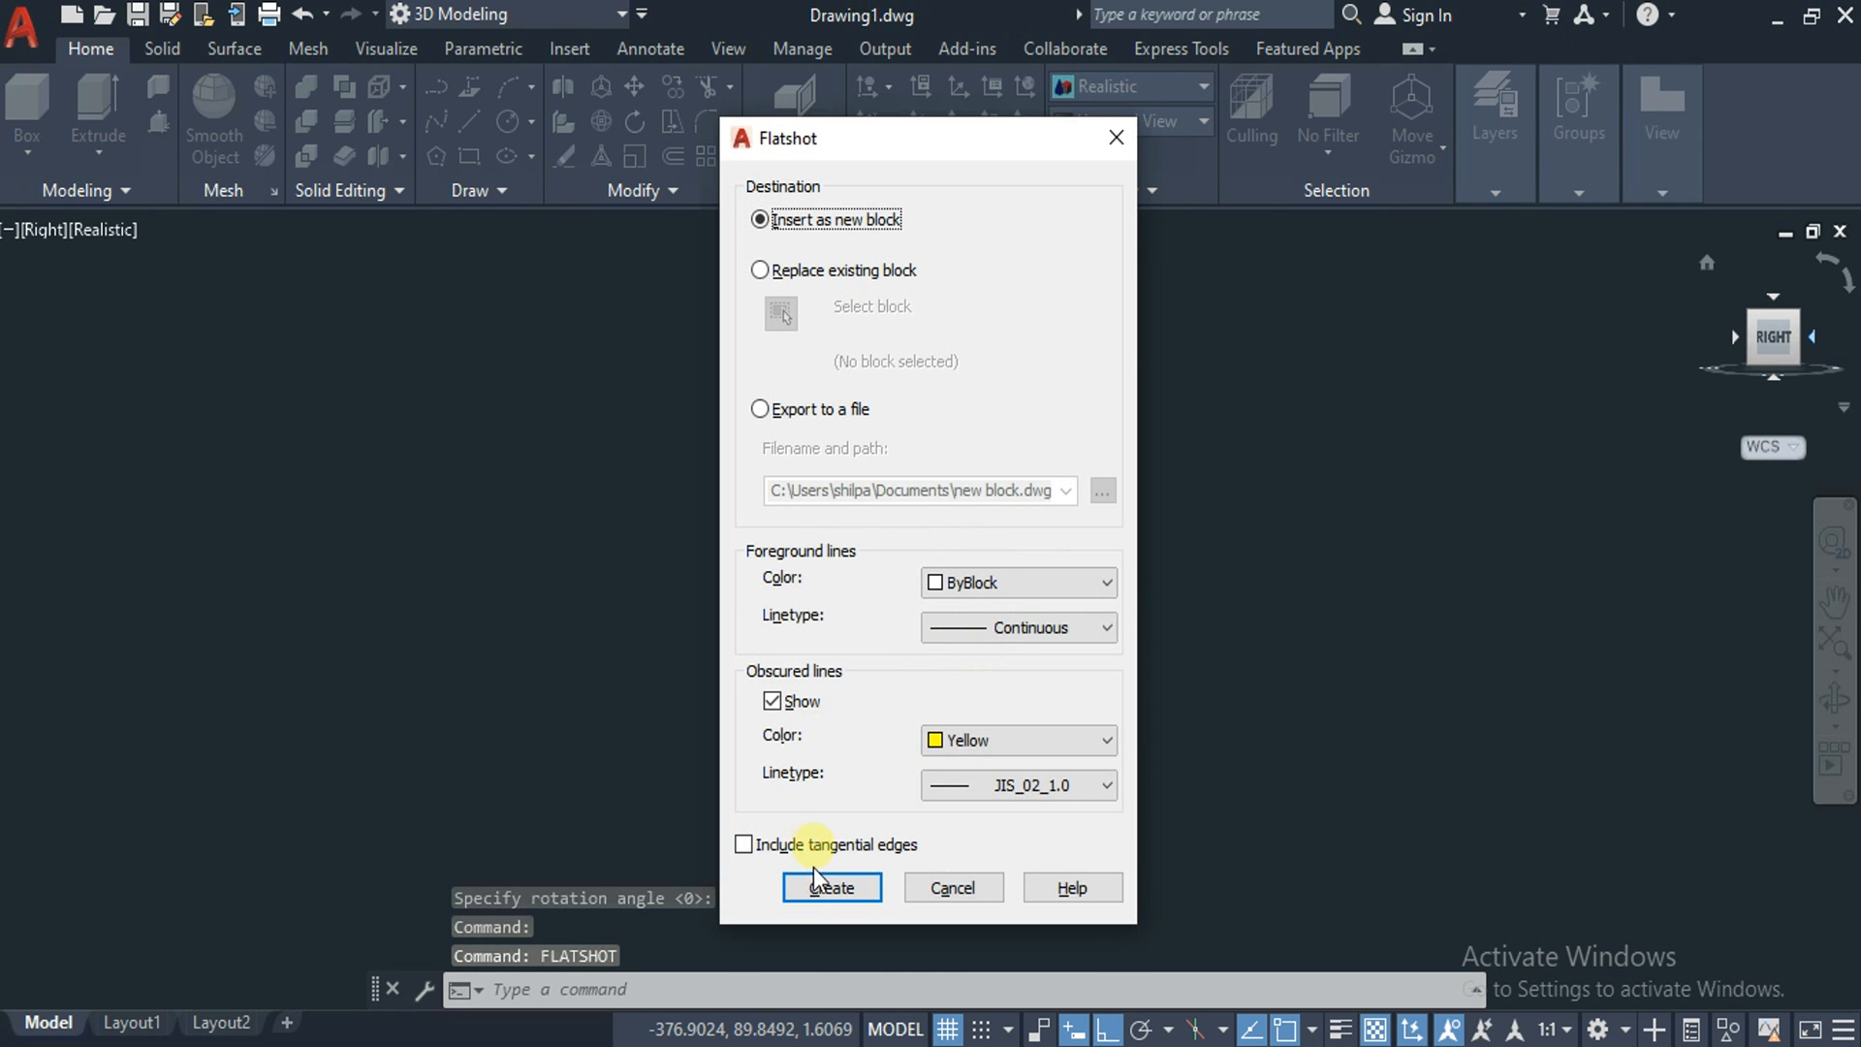
pyautogui.click(817, 874)
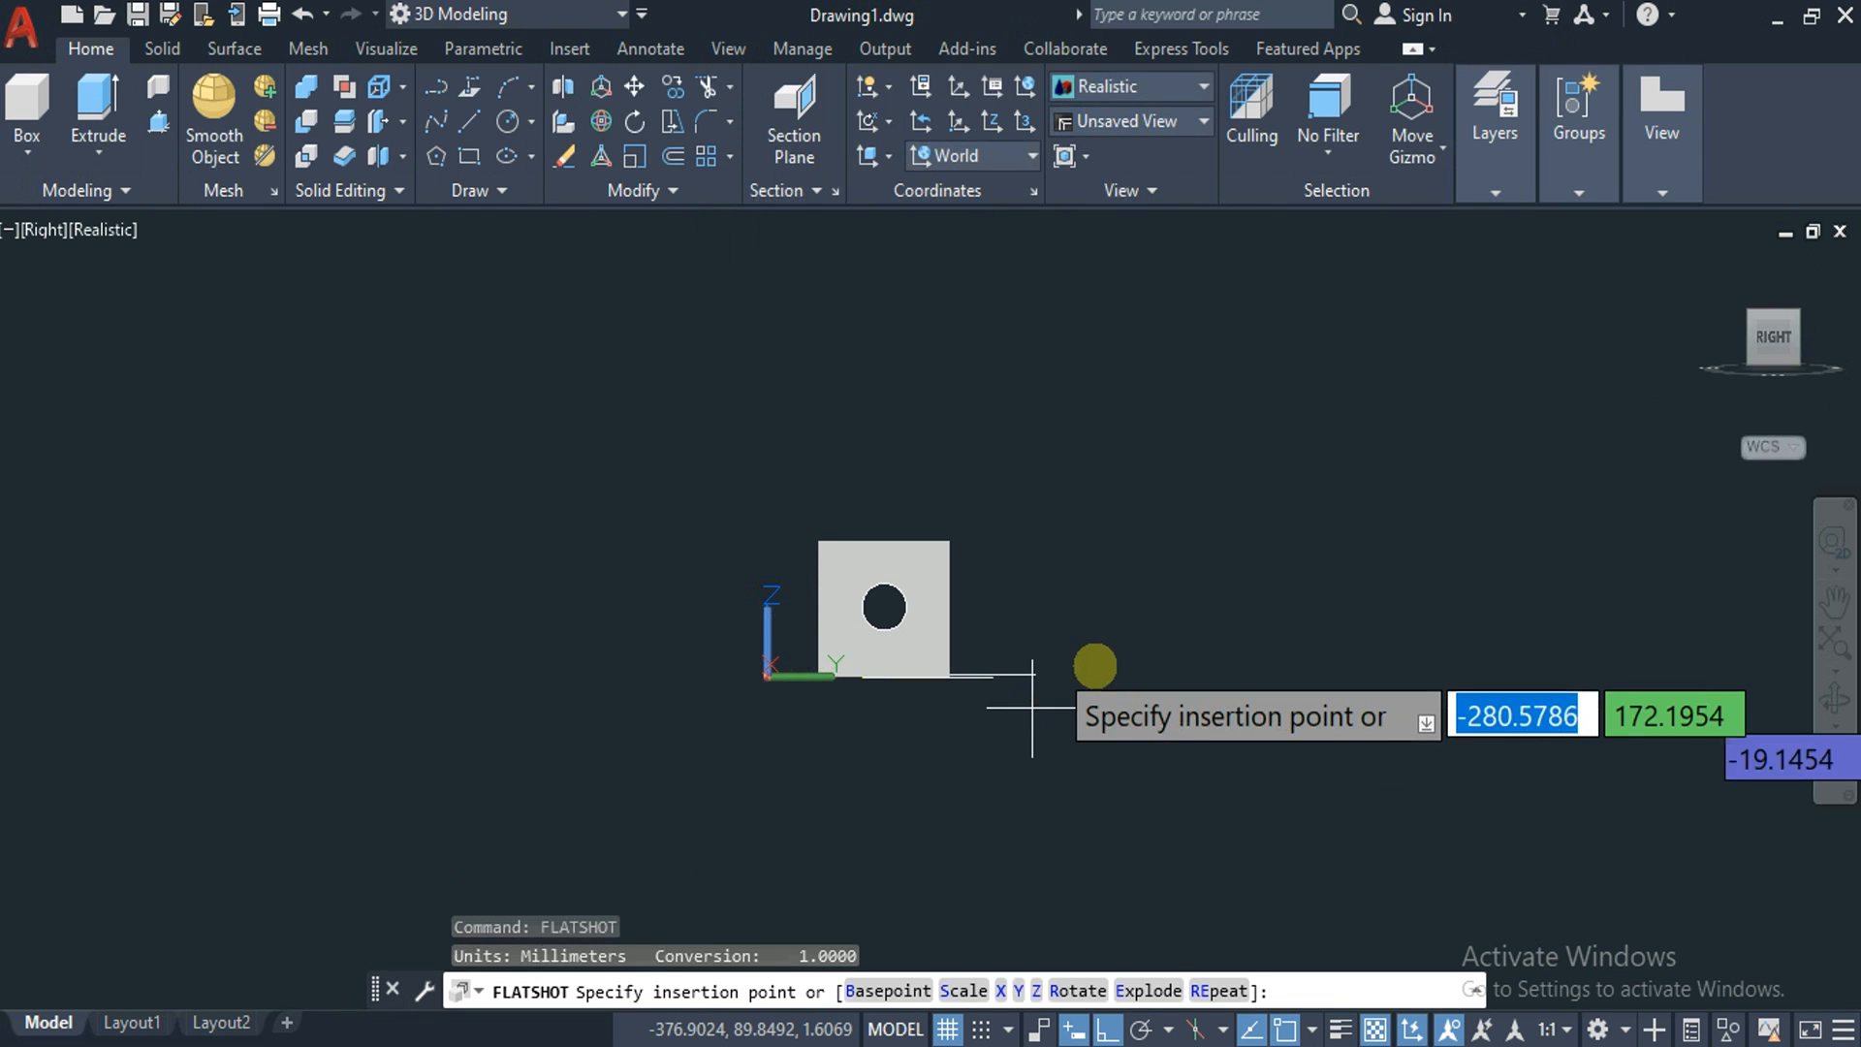
pyautogui.click(1085, 676)
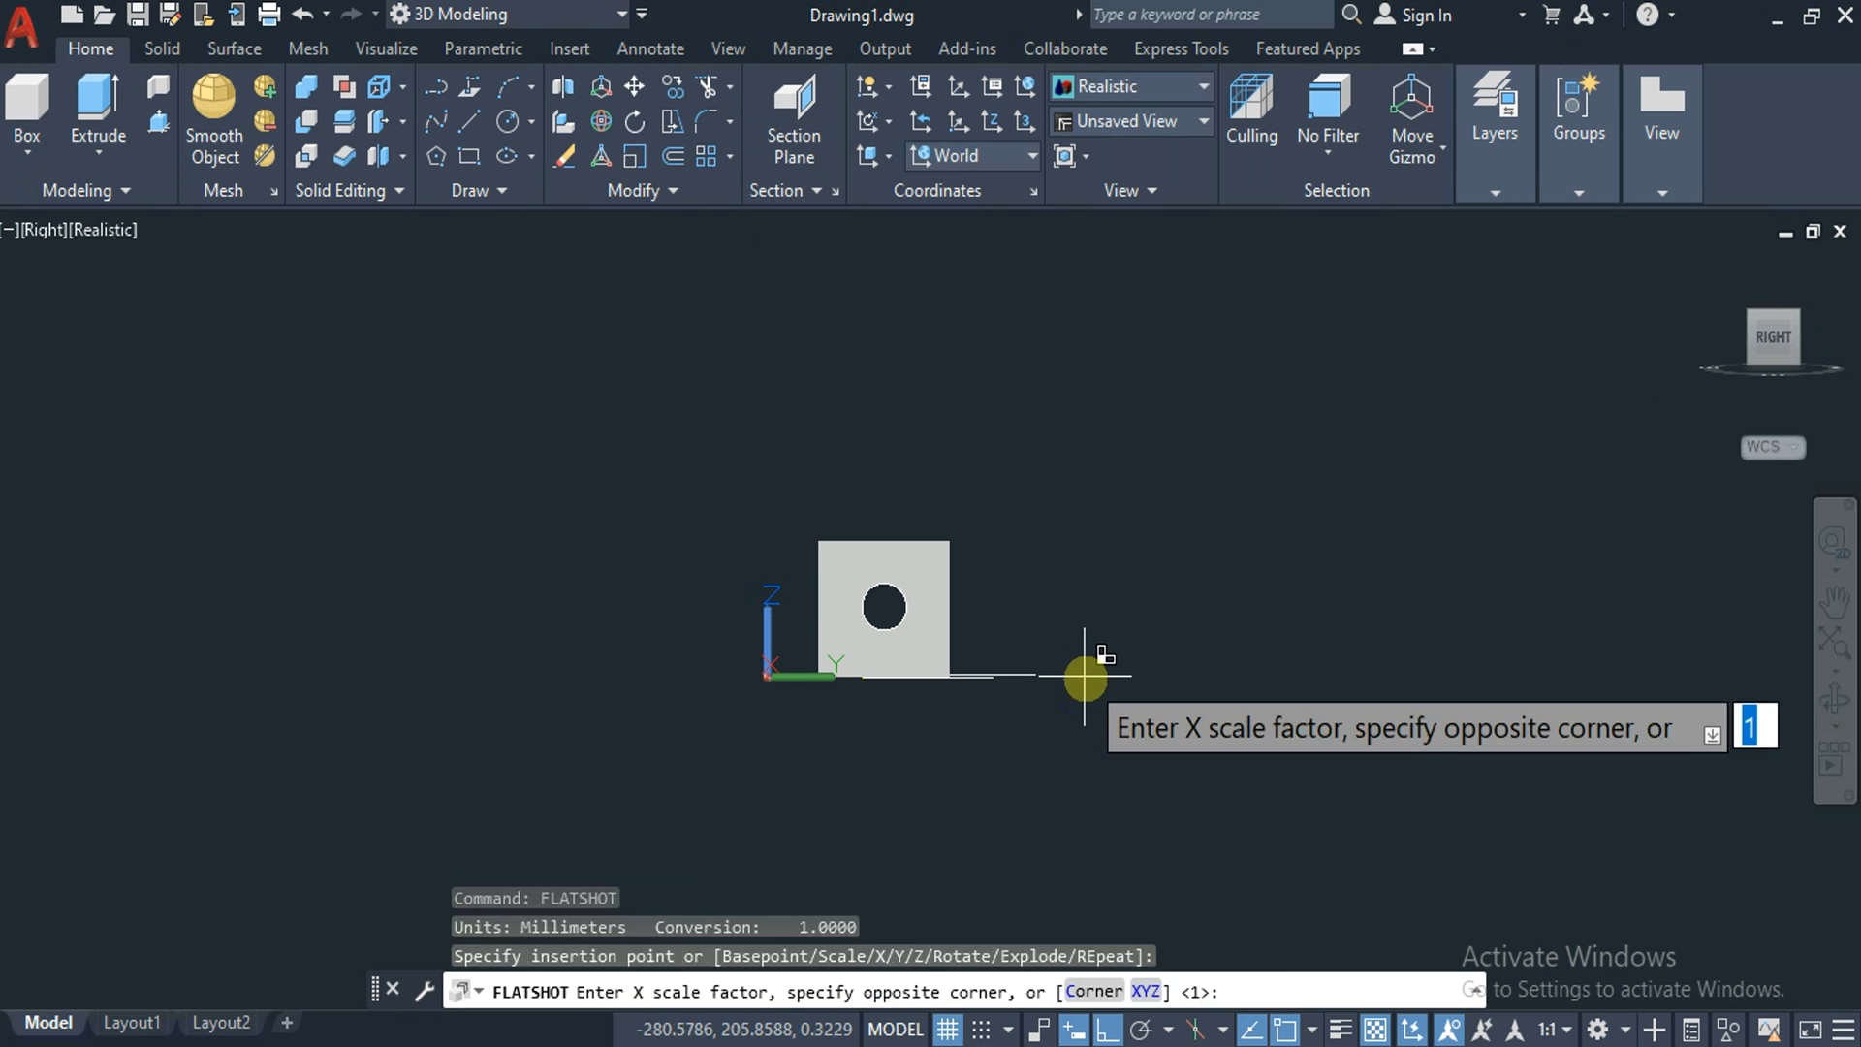
pyautogui.press('Return')
pyautogui.press('Return')
pyautogui.press('Return')
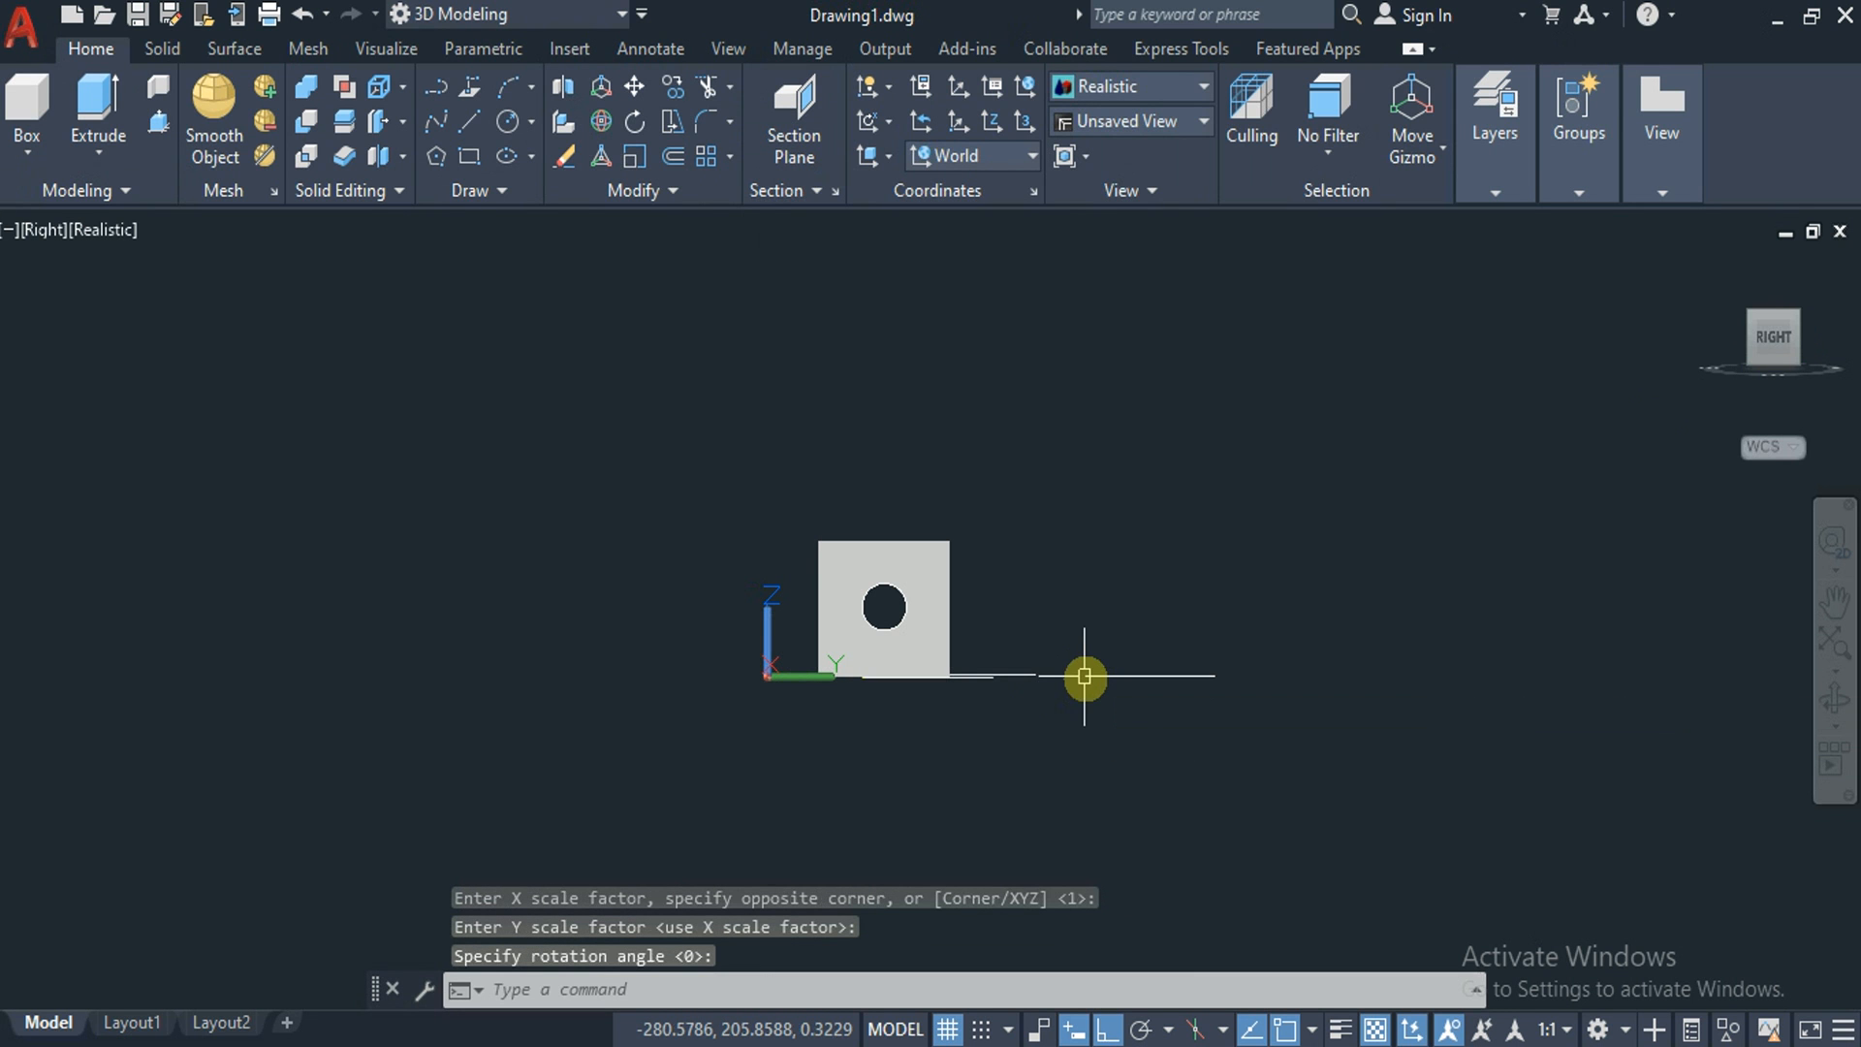
# From the SE Isometric view, create a flatshot without obscured lines and insert it behind the other views at scale 1 and rotation 0
pyautogui.click(1753, 318)
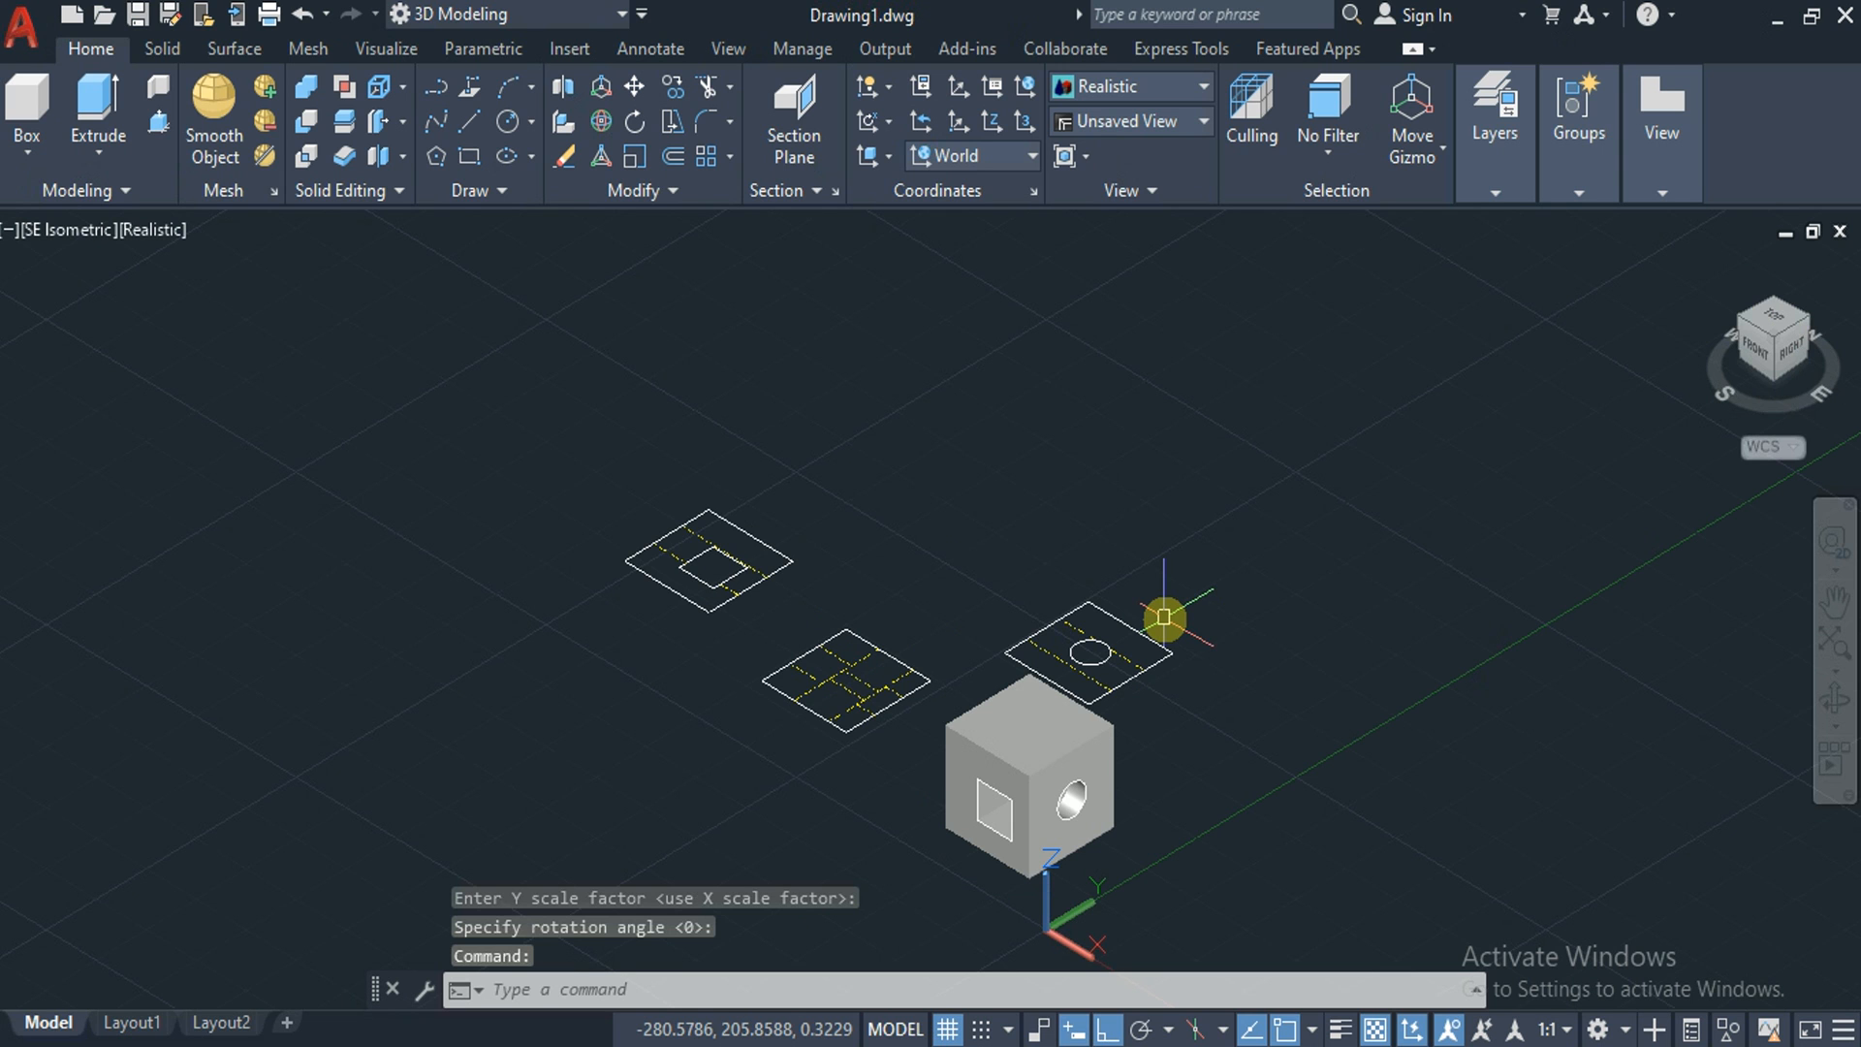
pyautogui.write('f')
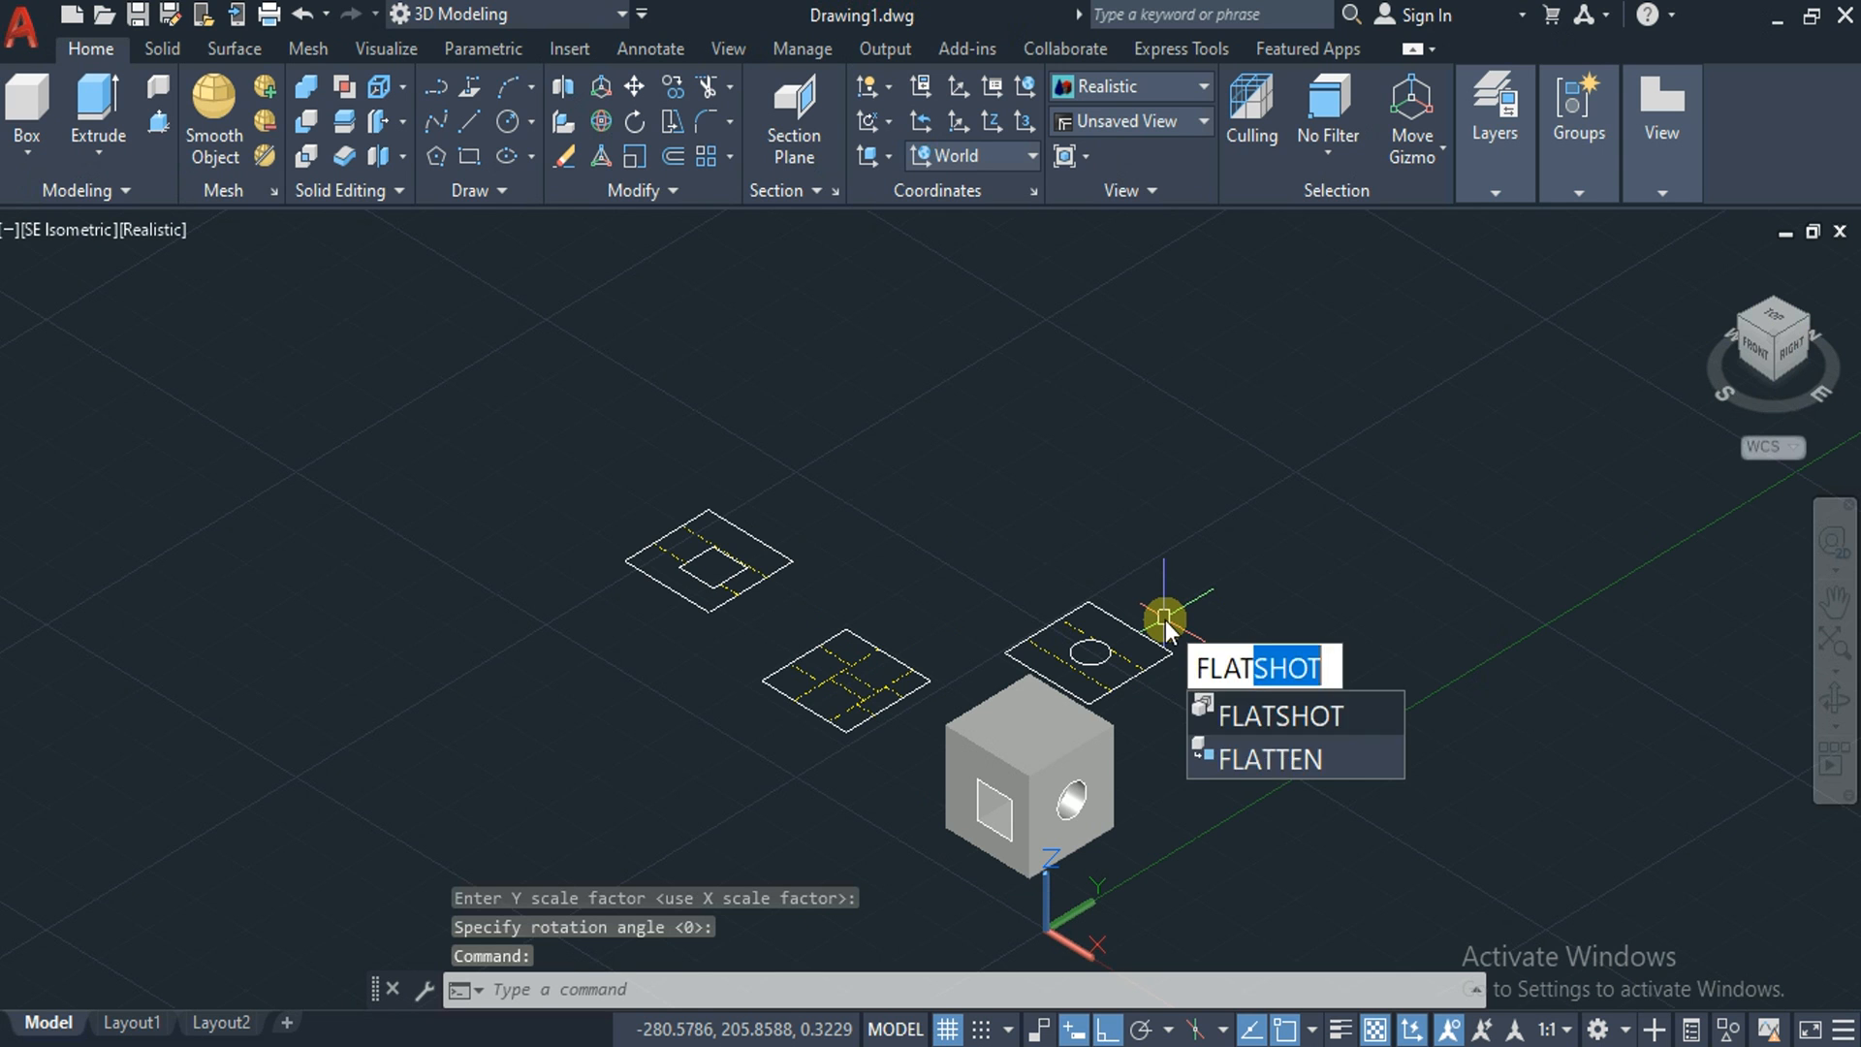
pyautogui.press('Return')
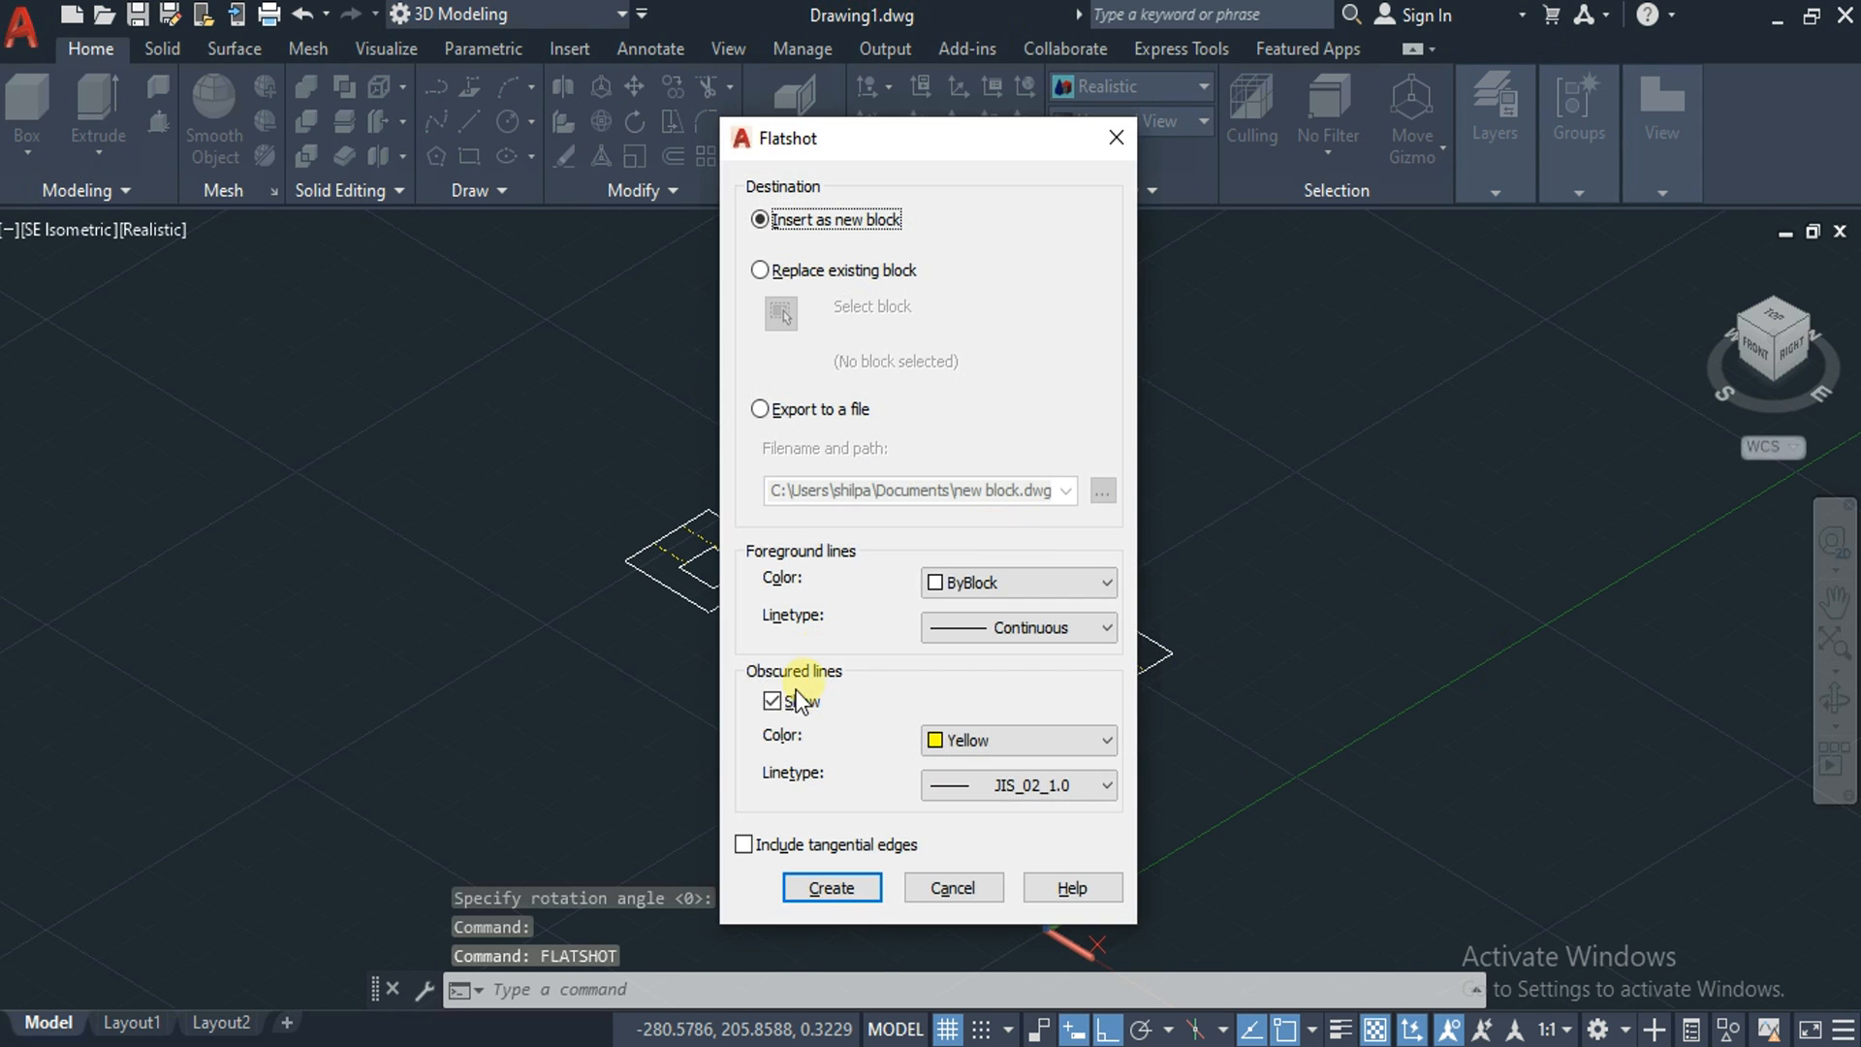
pyautogui.click(795, 701)
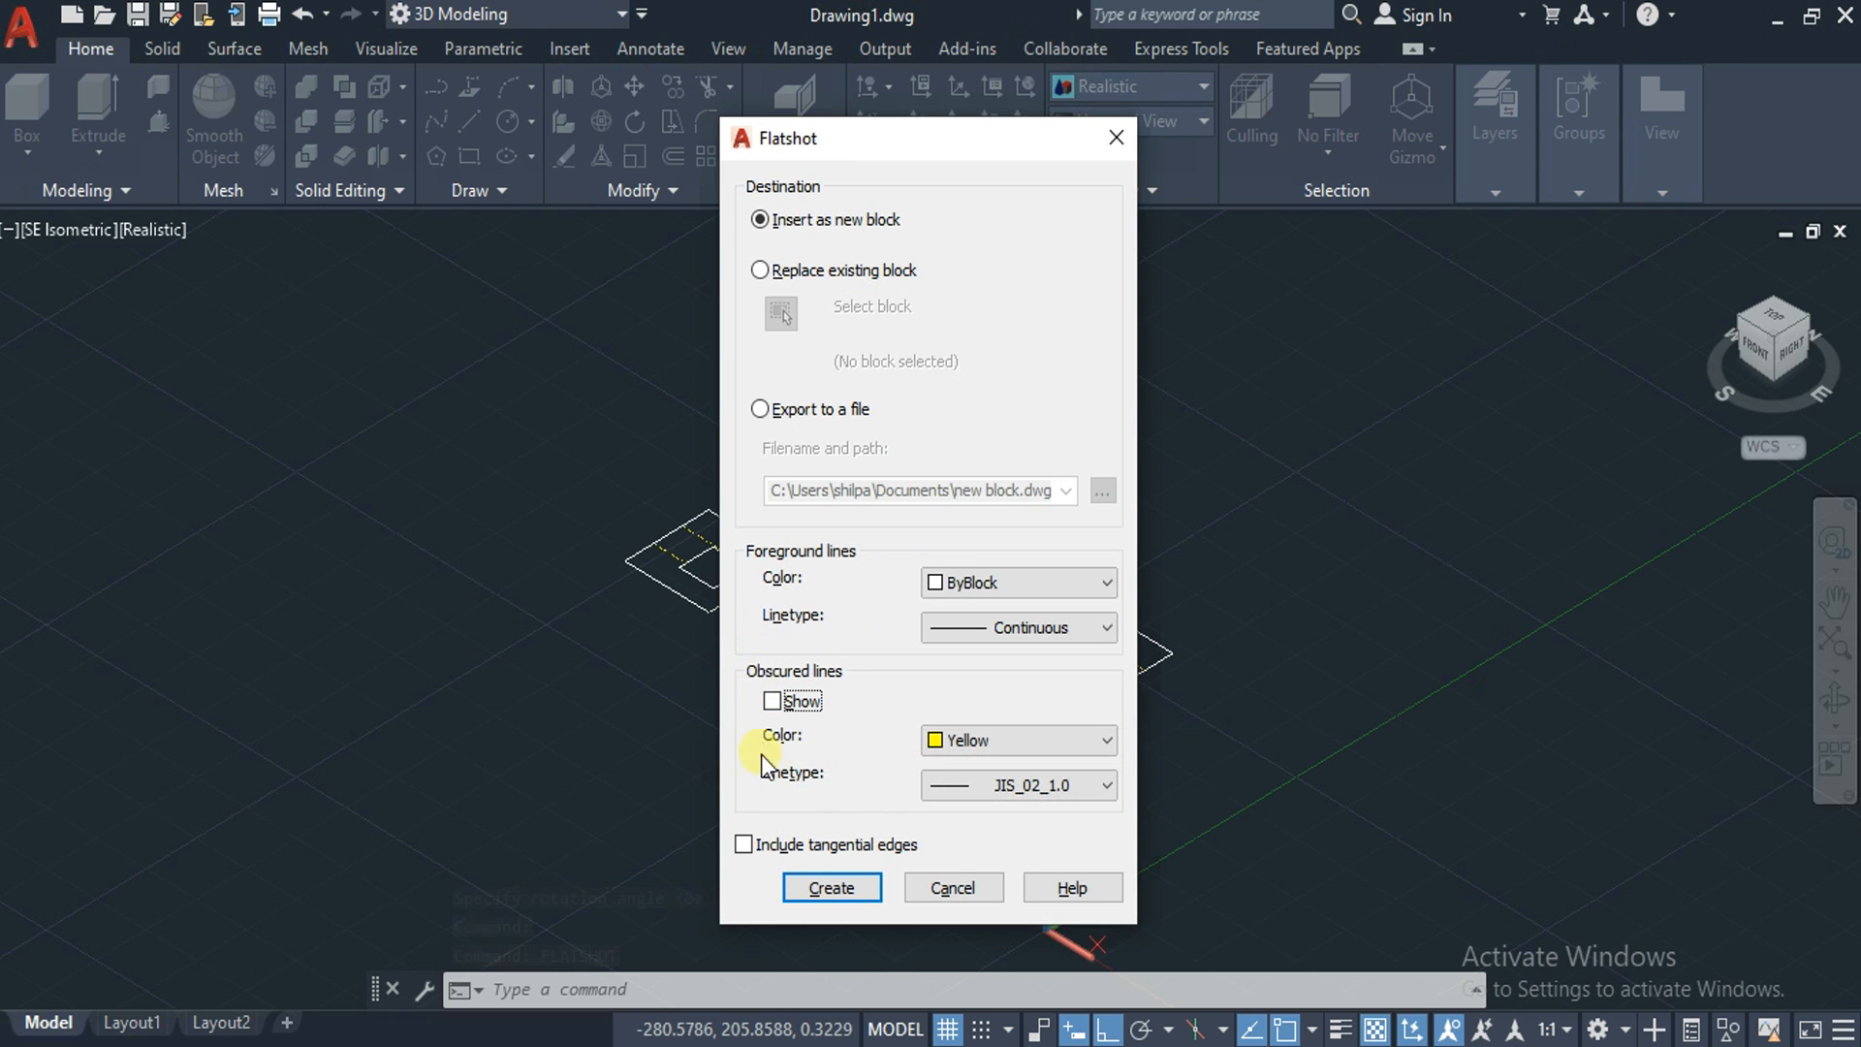
pyautogui.click(833, 888)
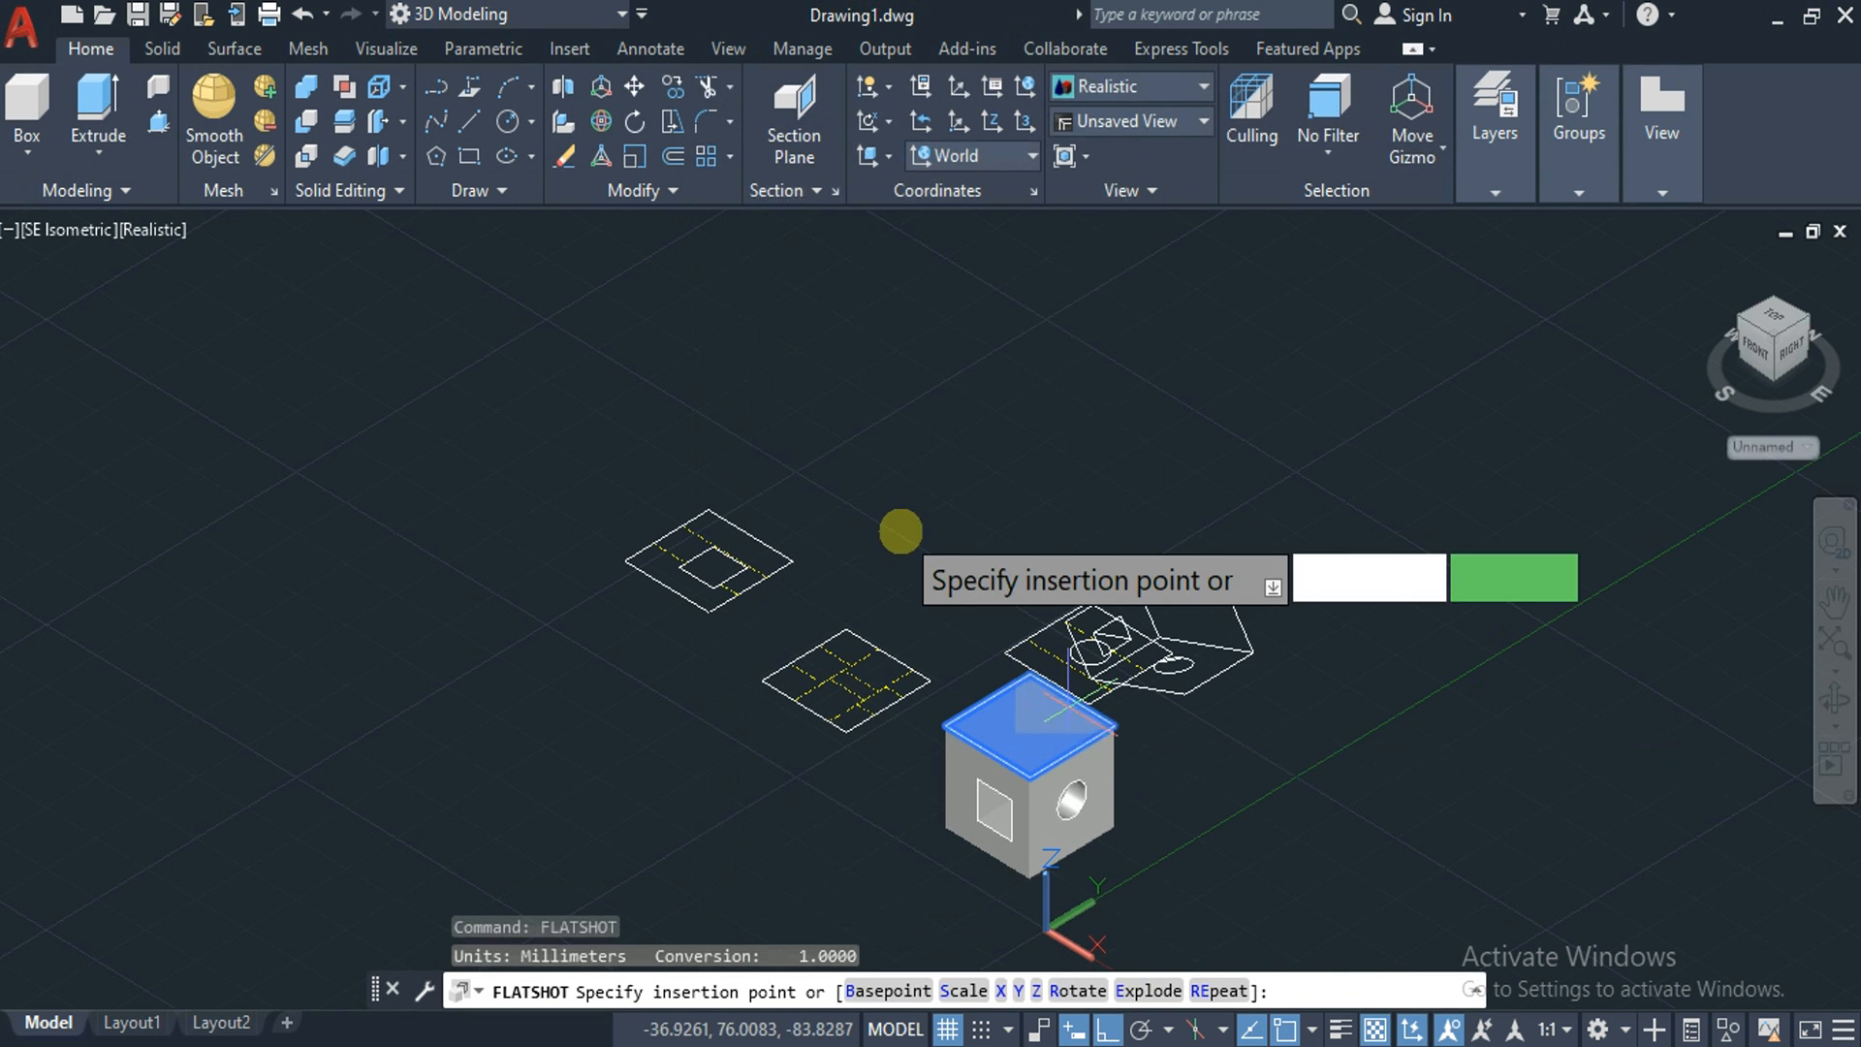
pyautogui.click(886, 504)
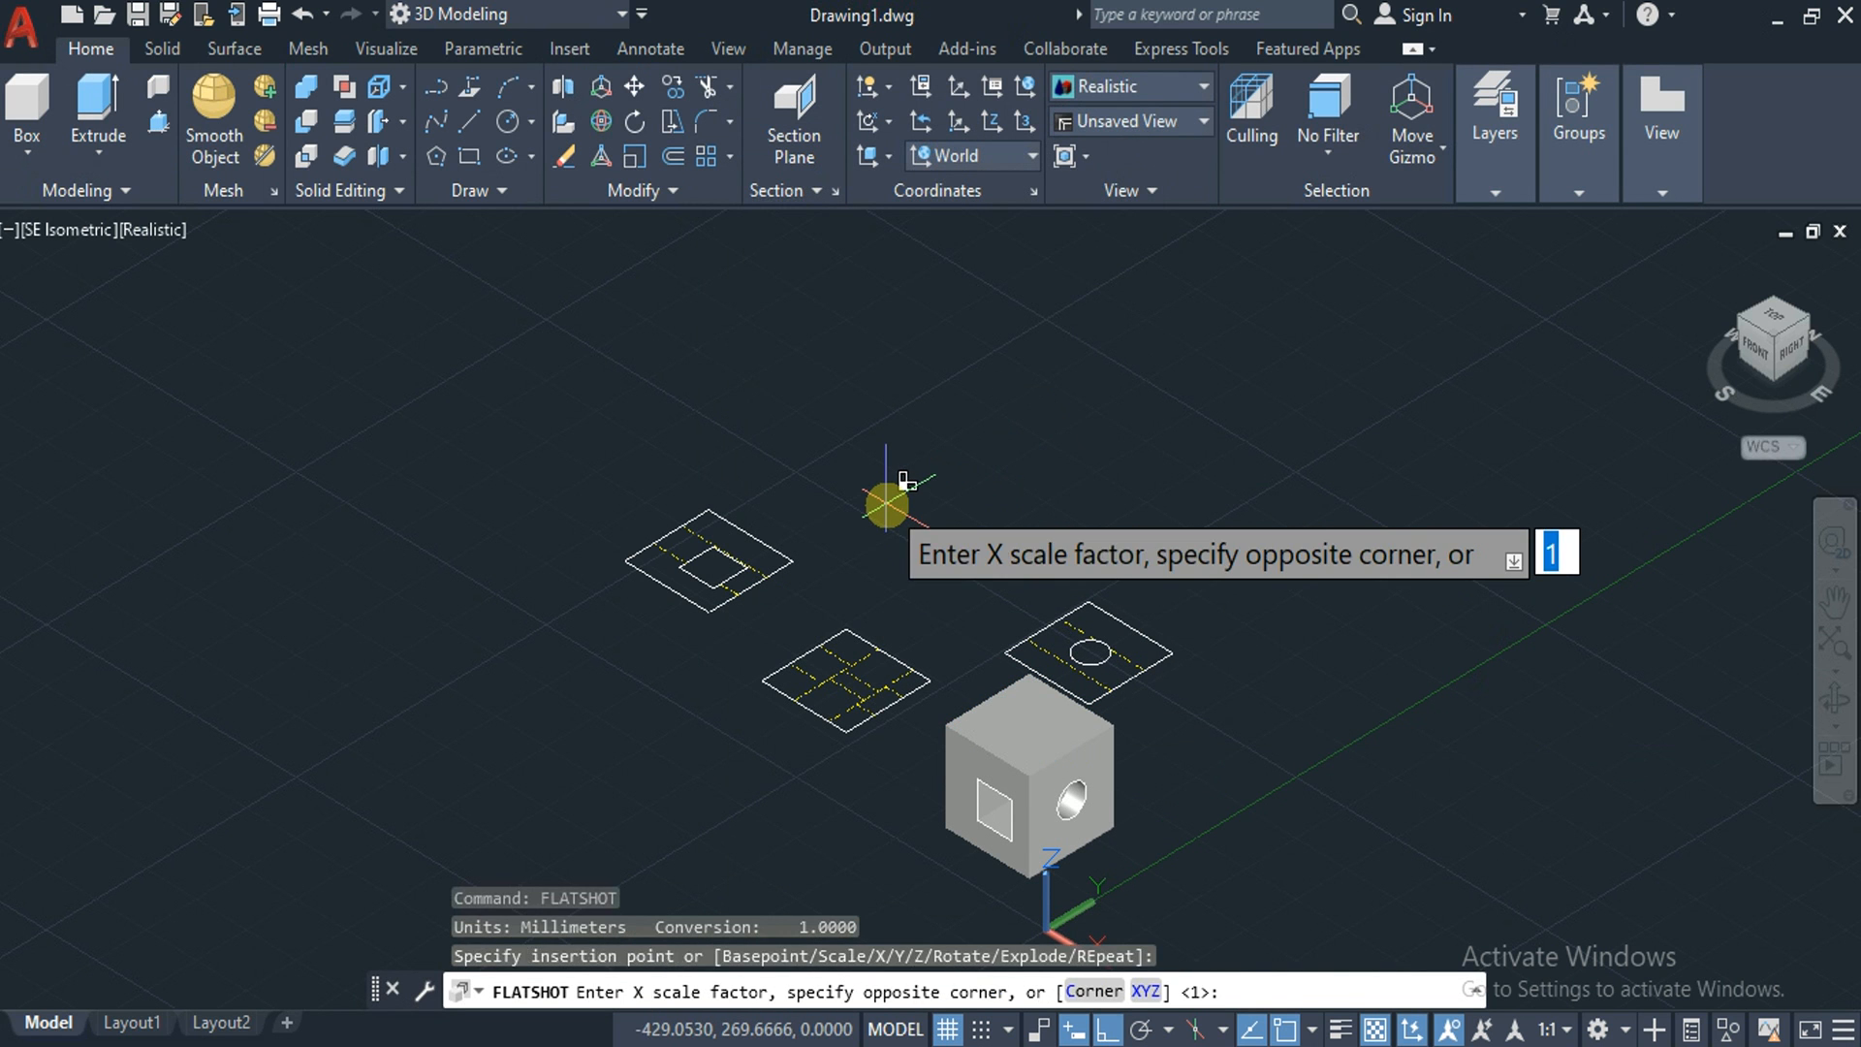
pyautogui.press('Return')
pyautogui.press('Return')
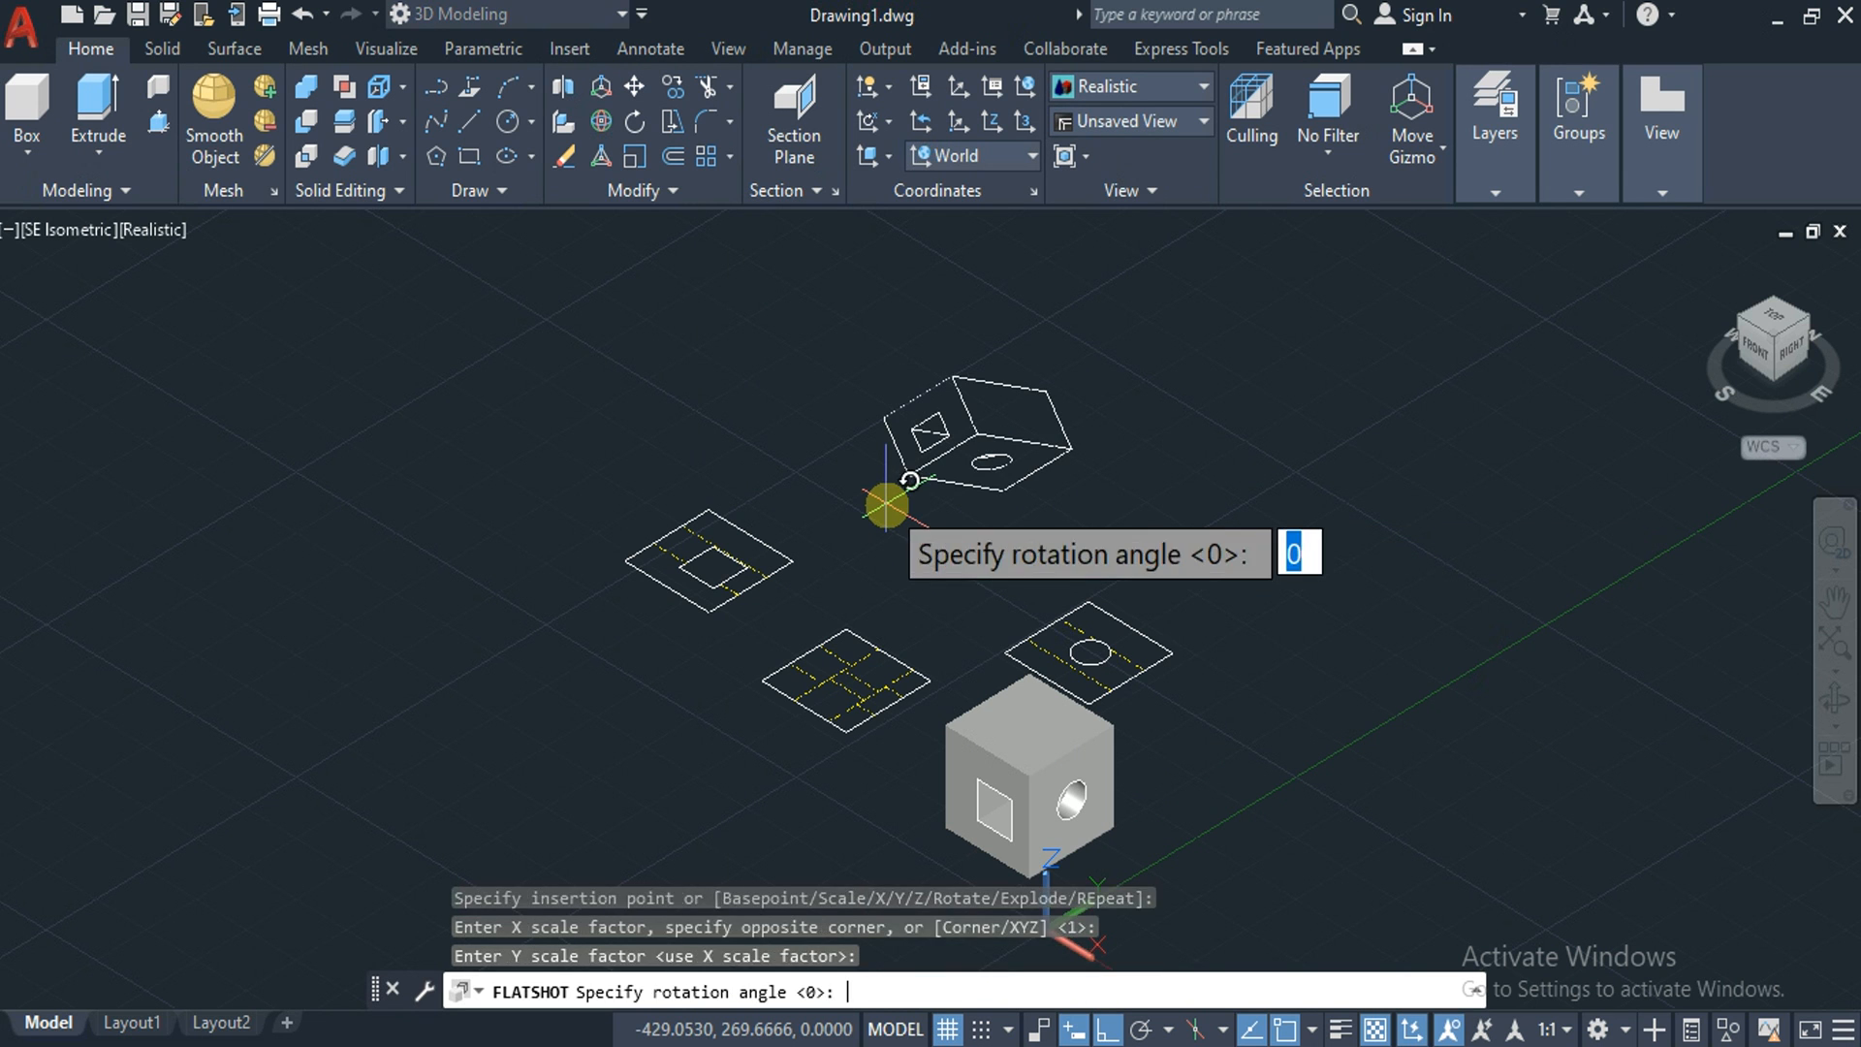
pyautogui.press('Return')
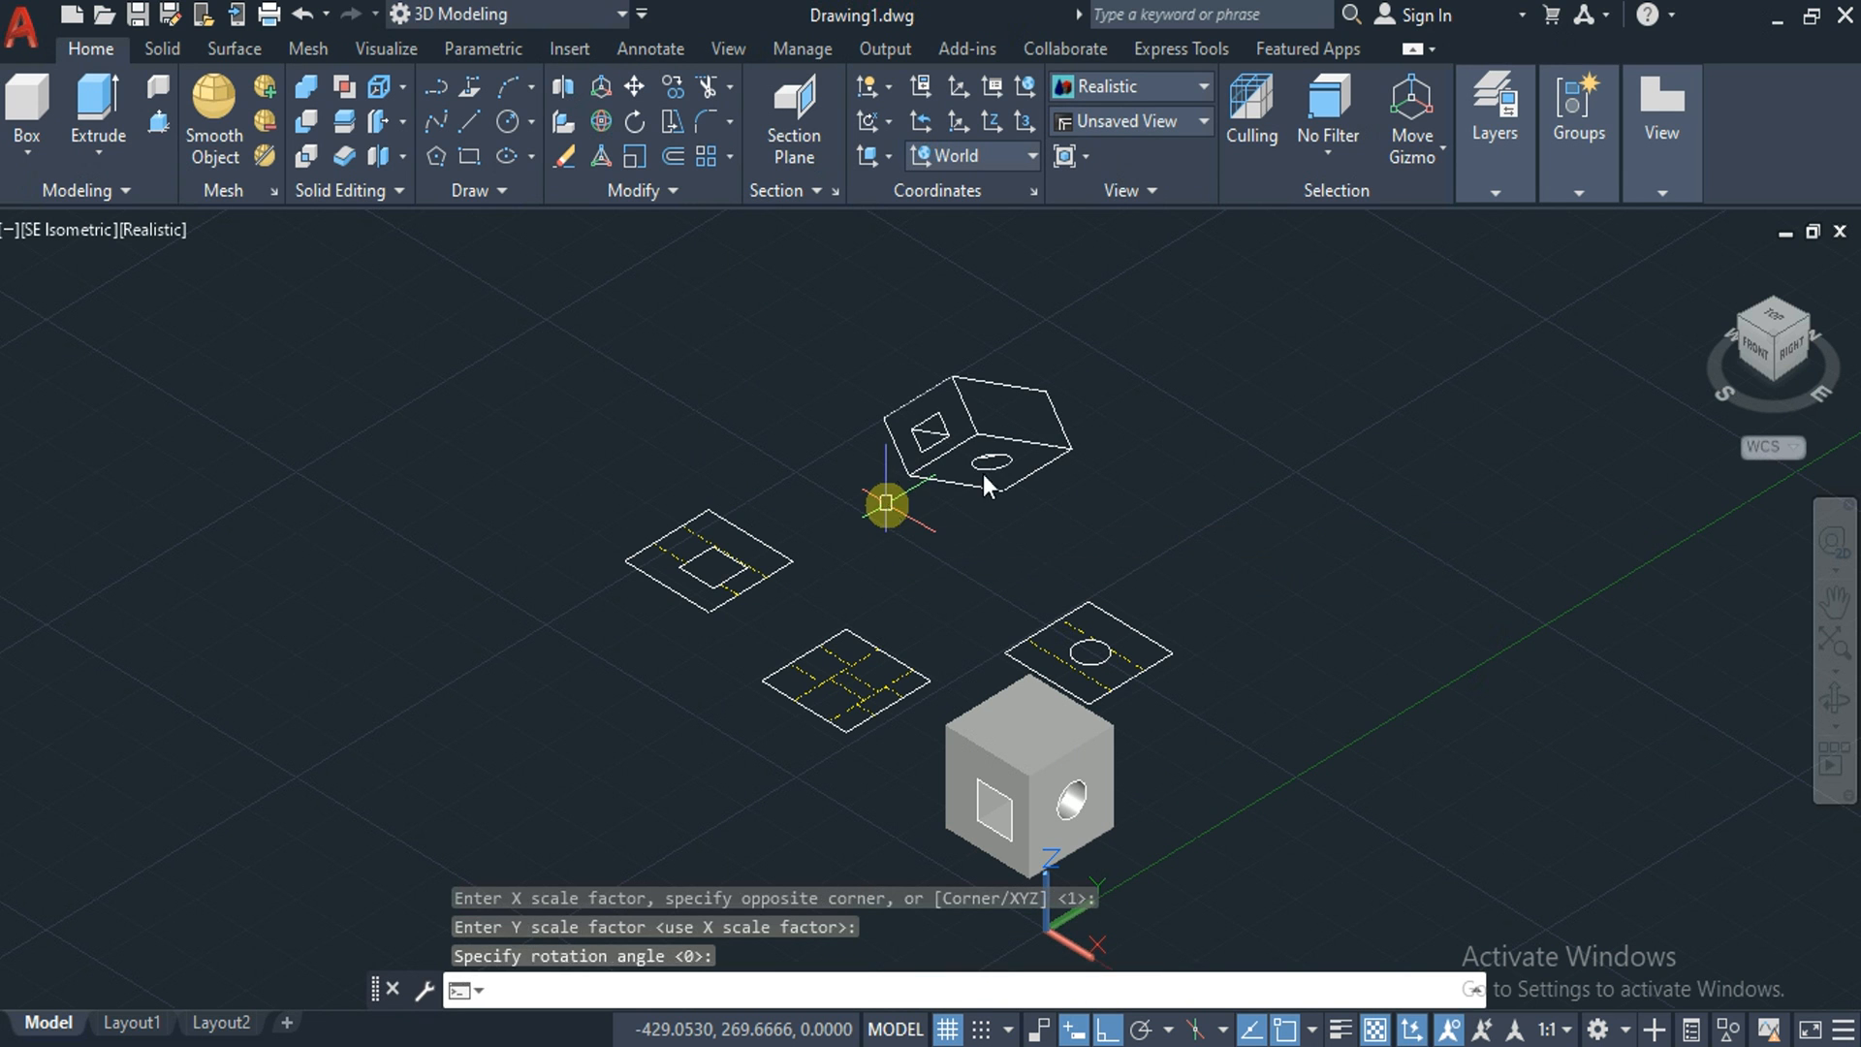
# In the top view, move the right-side flatshot block by its lower-left corner to align directly above the front-view block
pyautogui.click(1770, 328)
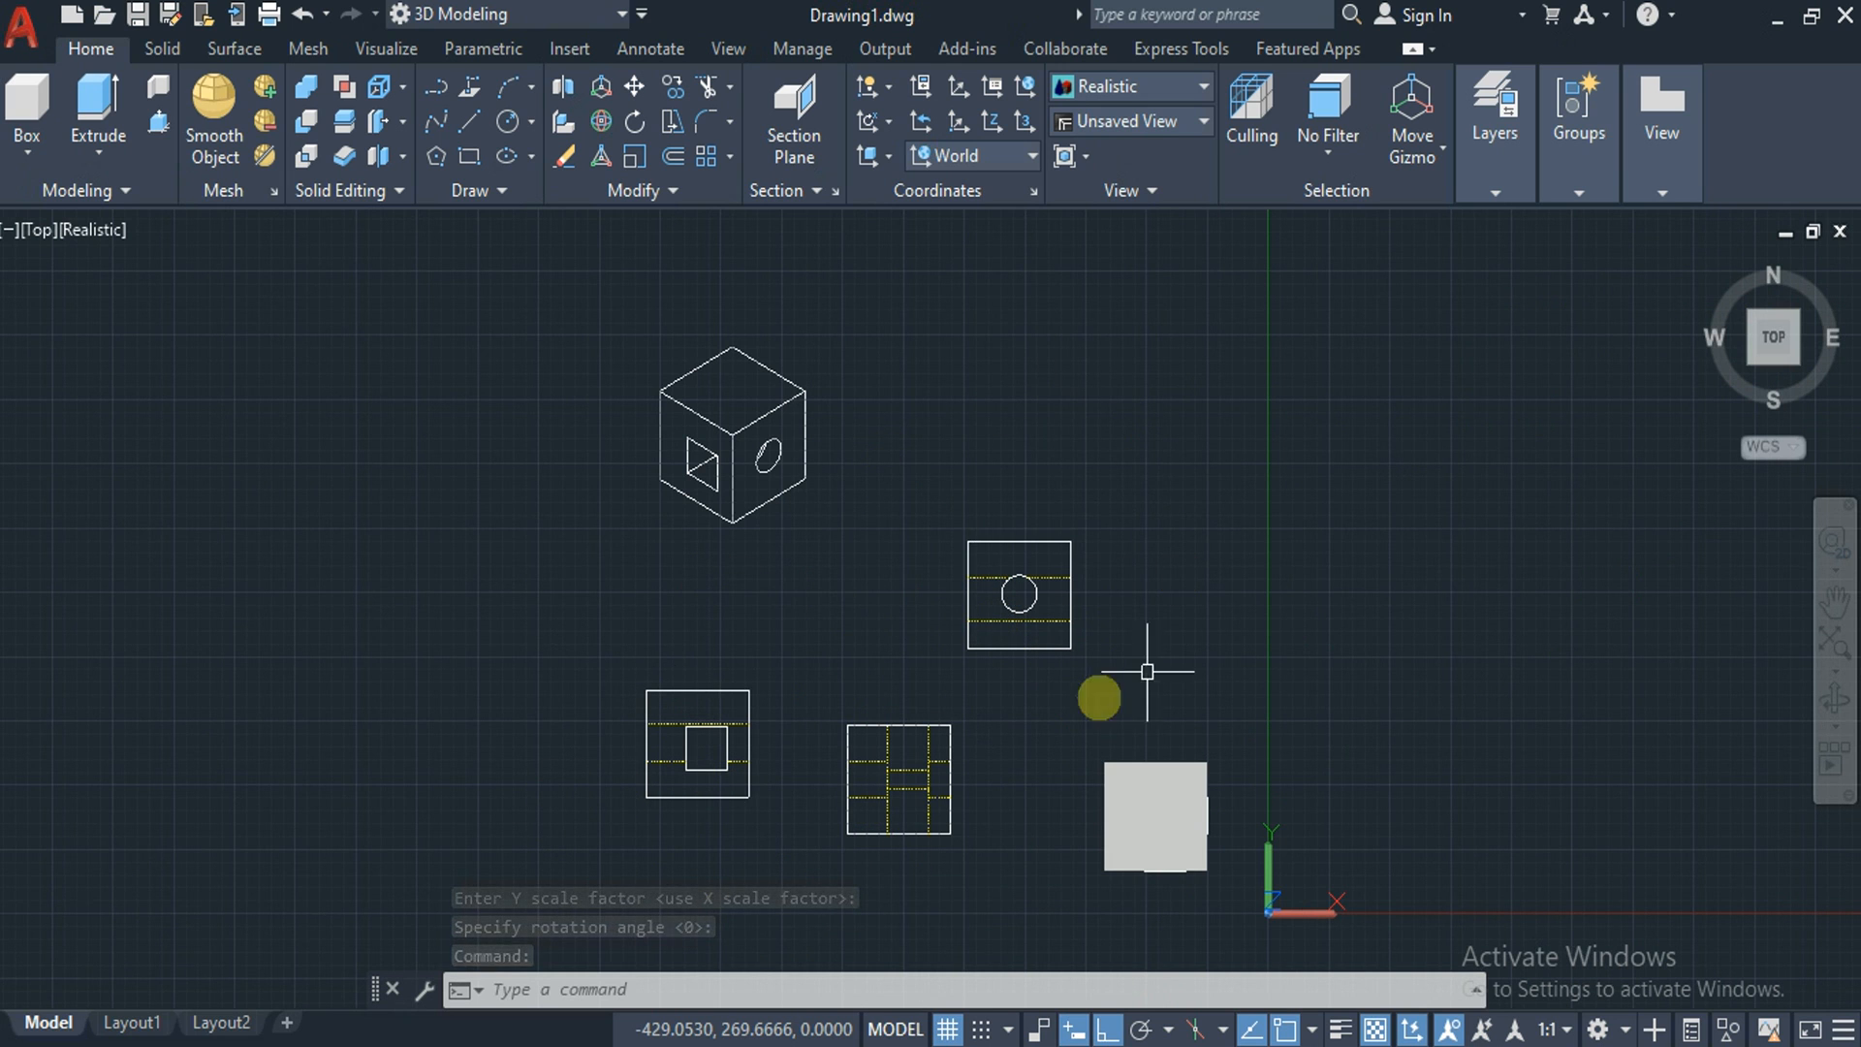
pyautogui.write('m')
pyautogui.press('Return')
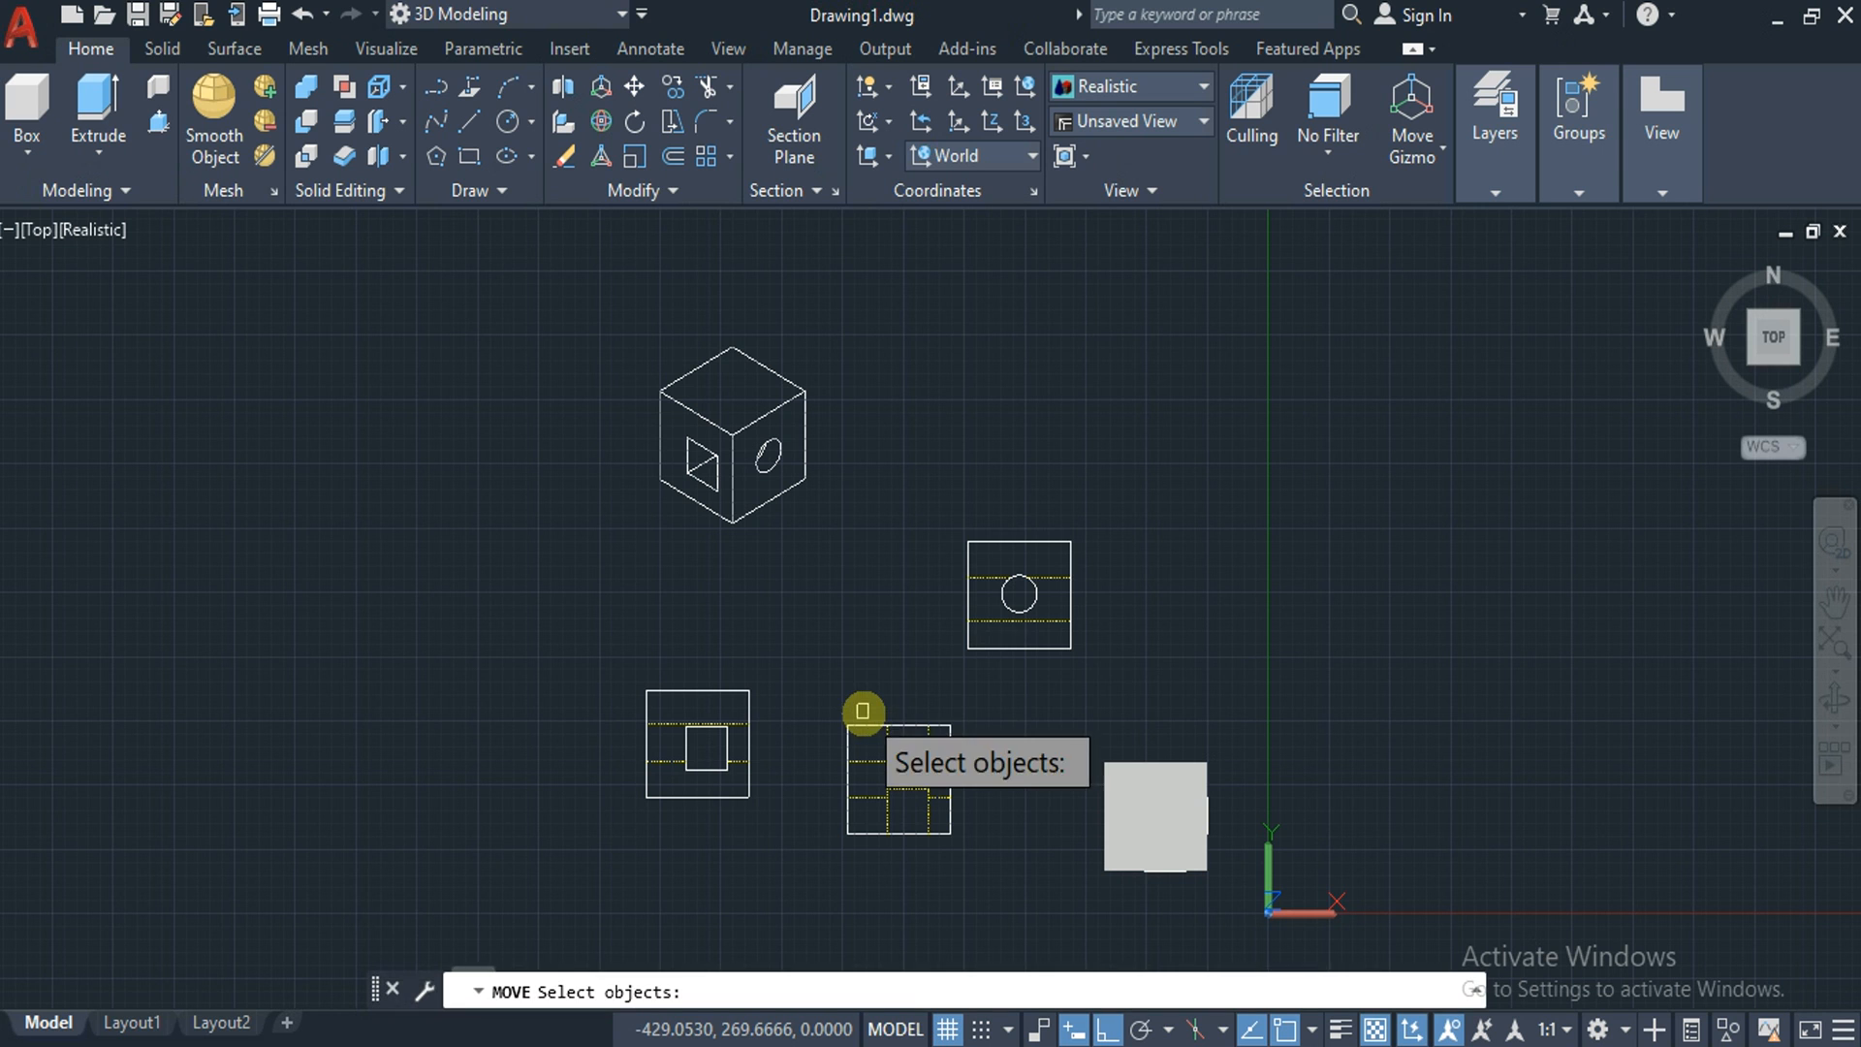
pyautogui.click(1015, 625)
pyautogui.press('Return')
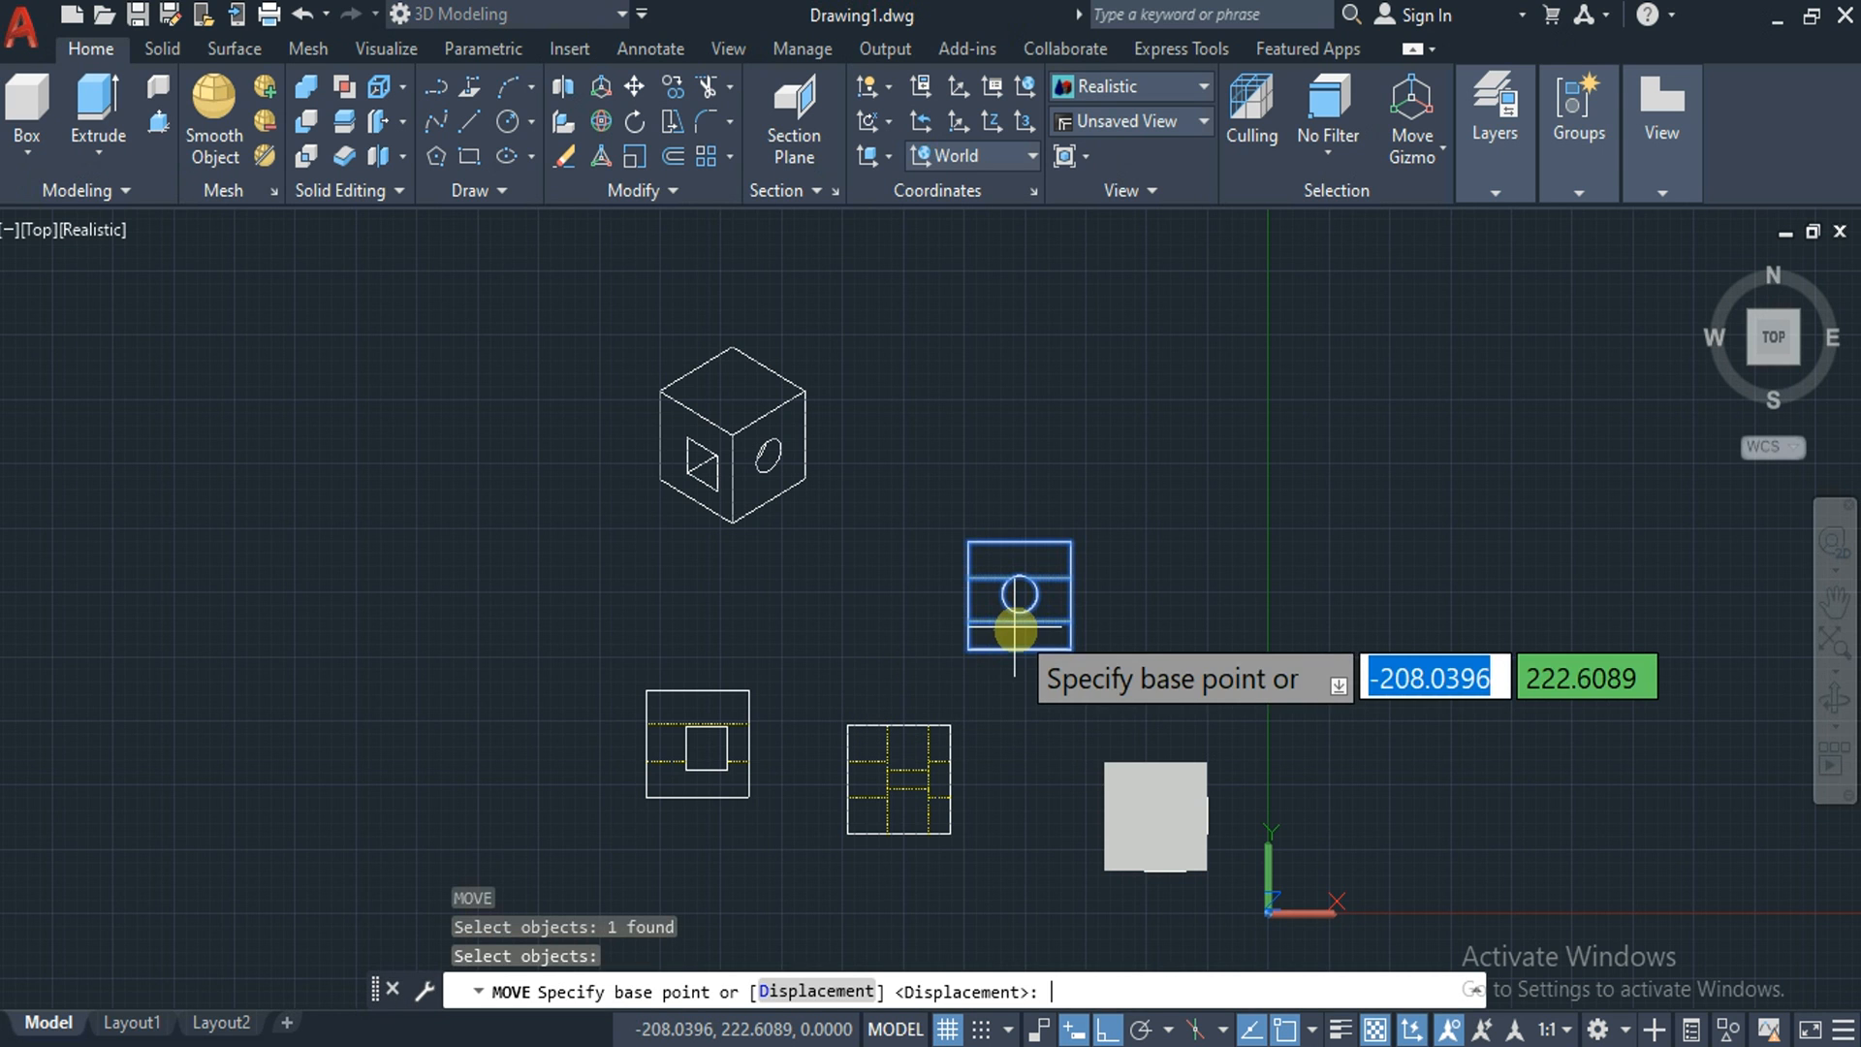
pyautogui.click(966, 648)
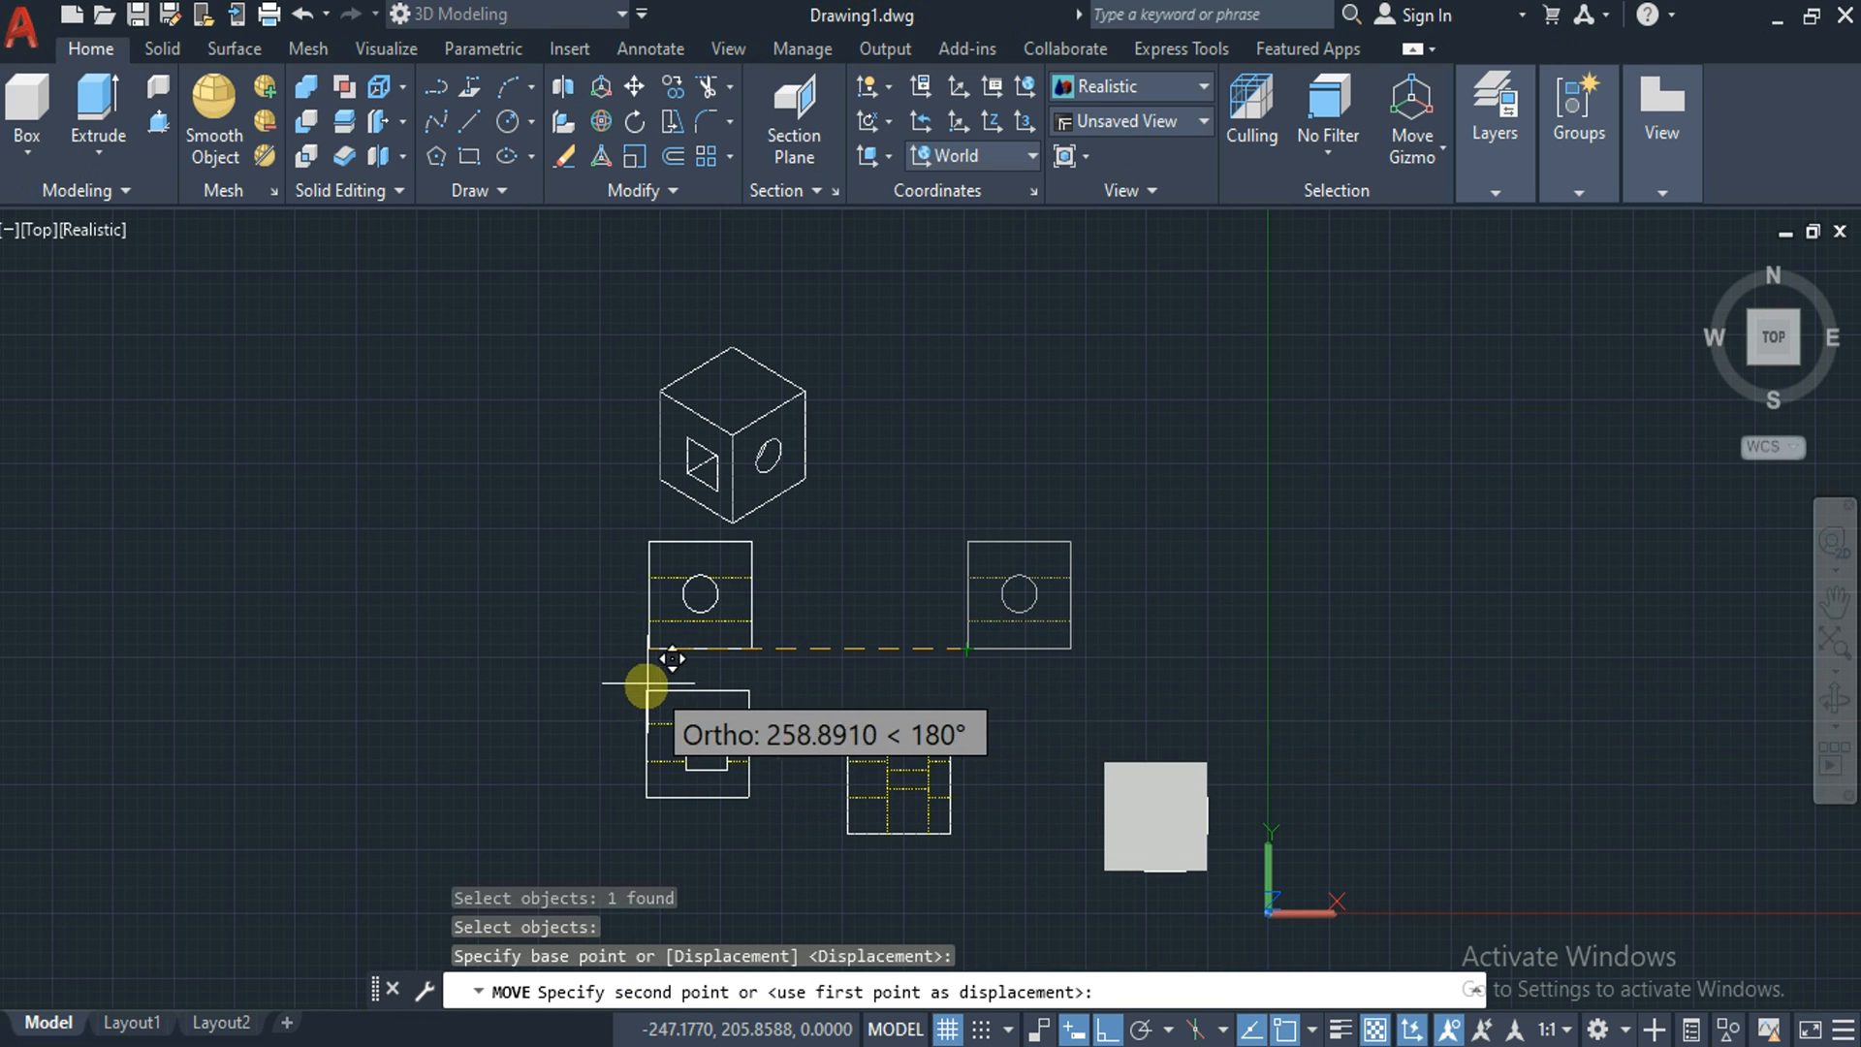
pyautogui.click(645, 685)
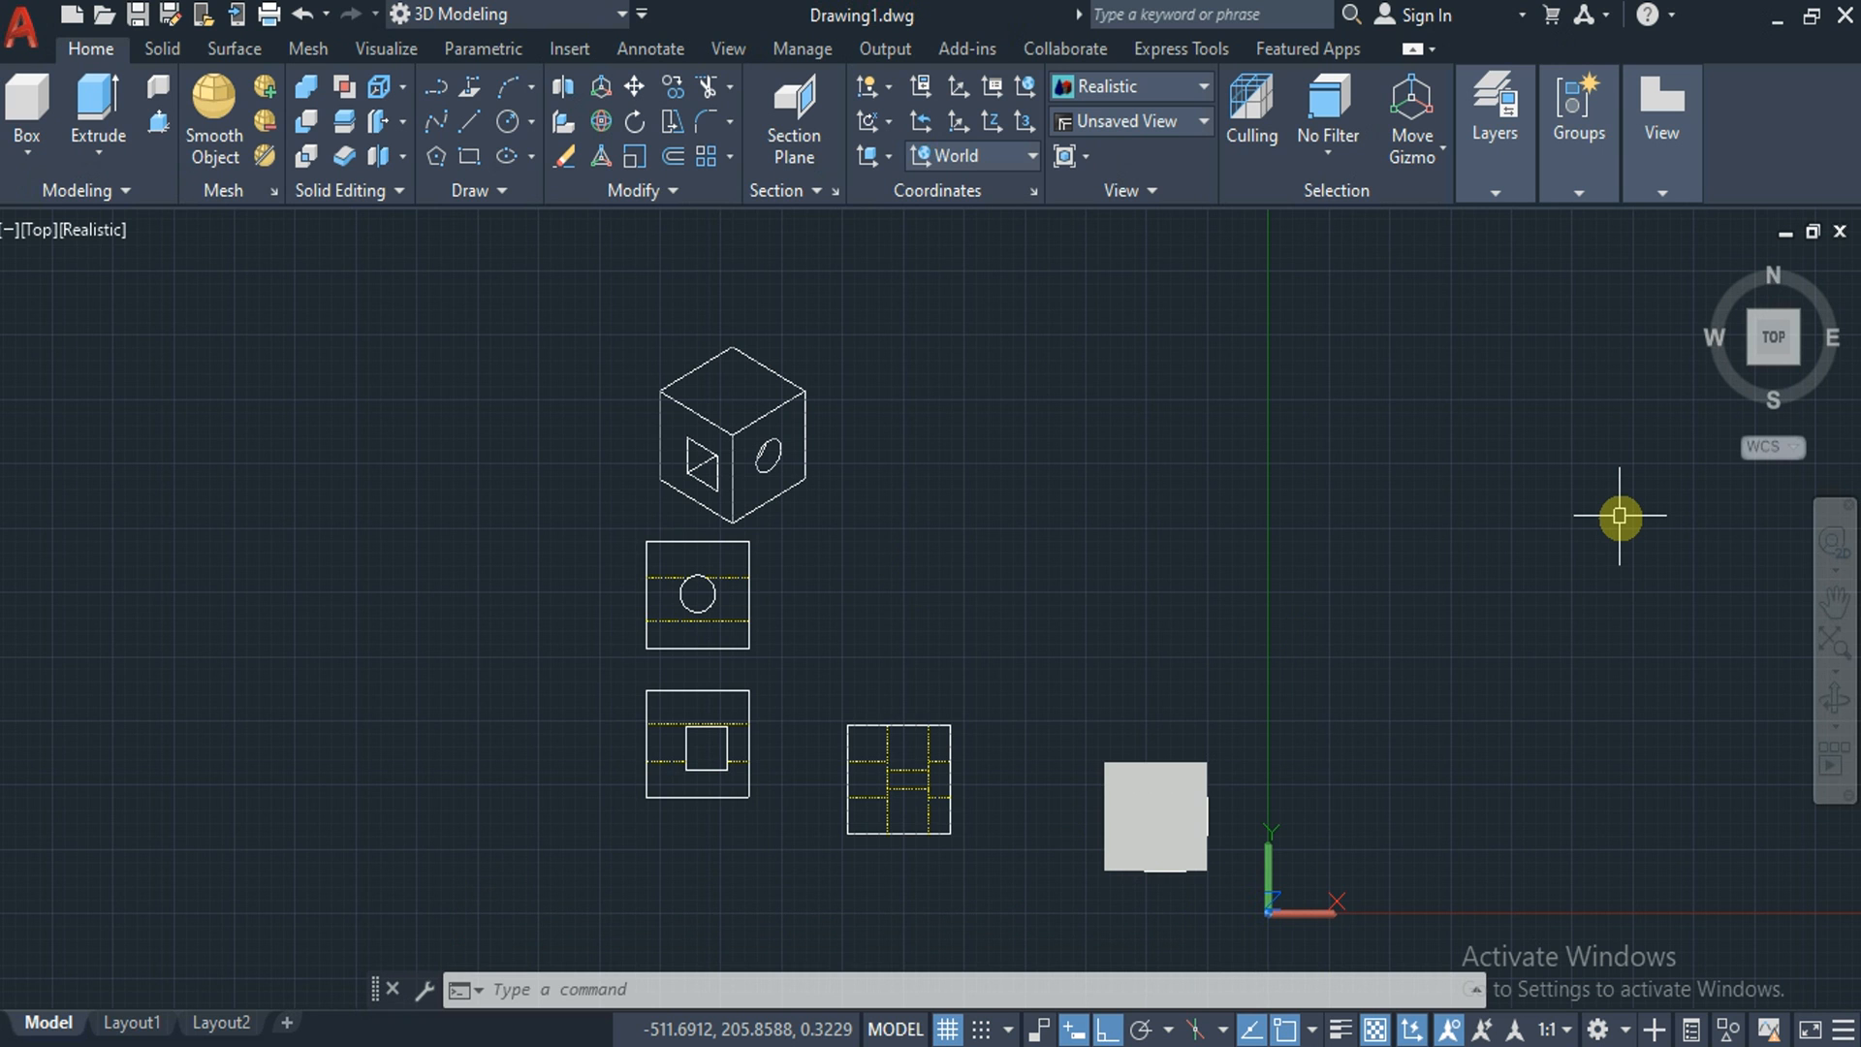
# Erase the four flatshot blocks, keeping only the solid box
pyautogui.hotkey('ctrl', 'a')
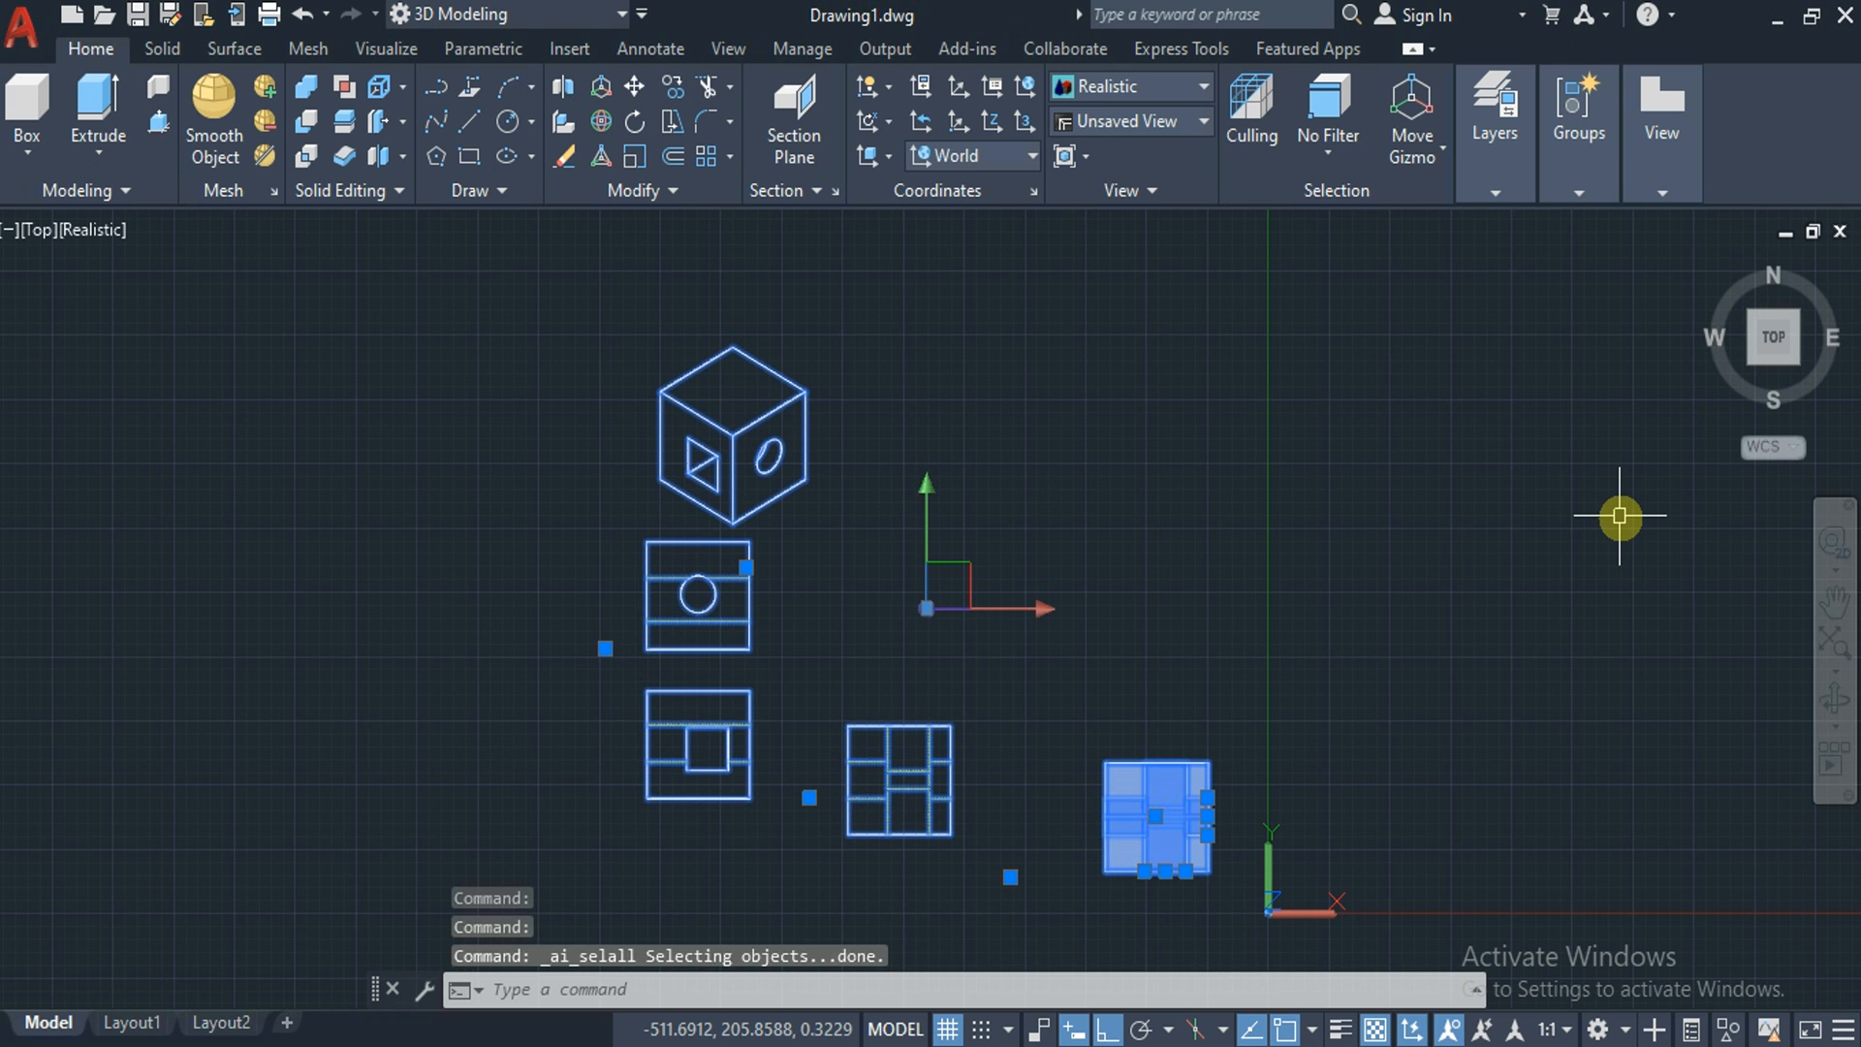
pyautogui.press('Escape')
pyautogui.click(561, 296)
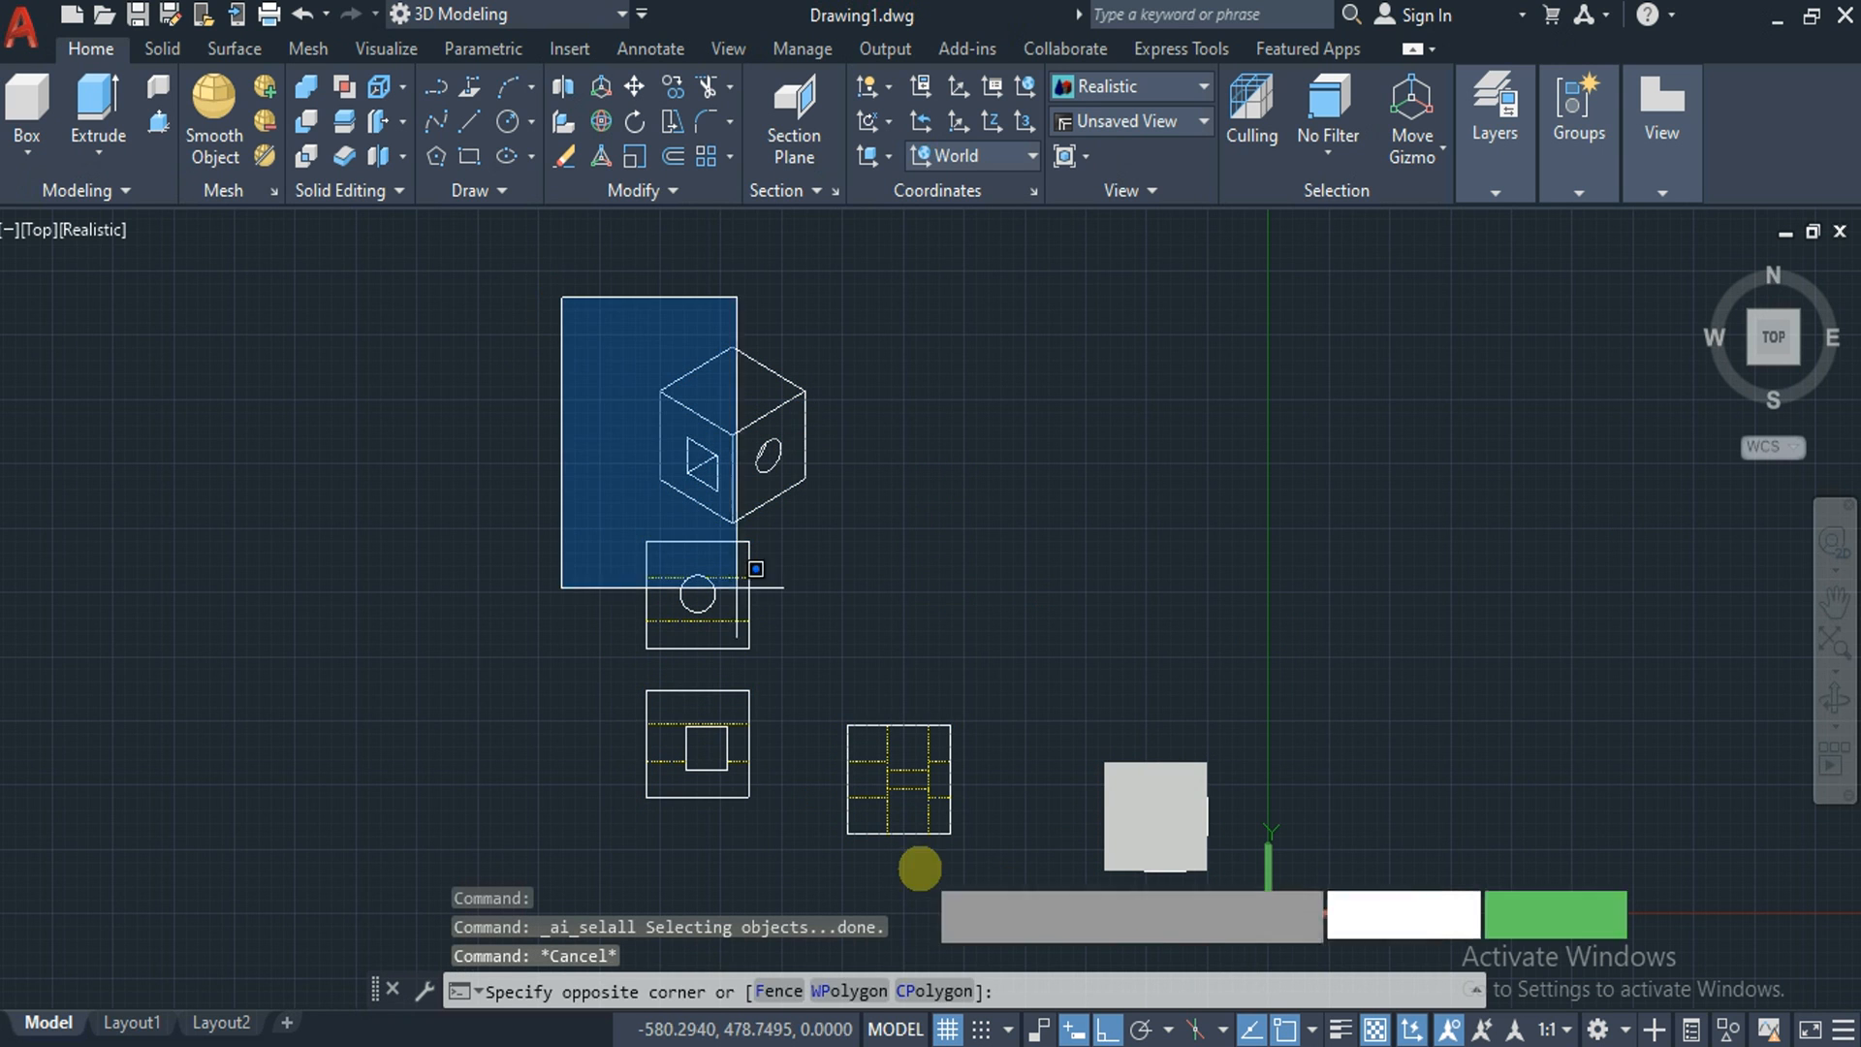
pyautogui.click(1024, 898)
pyautogui.press('Delete')
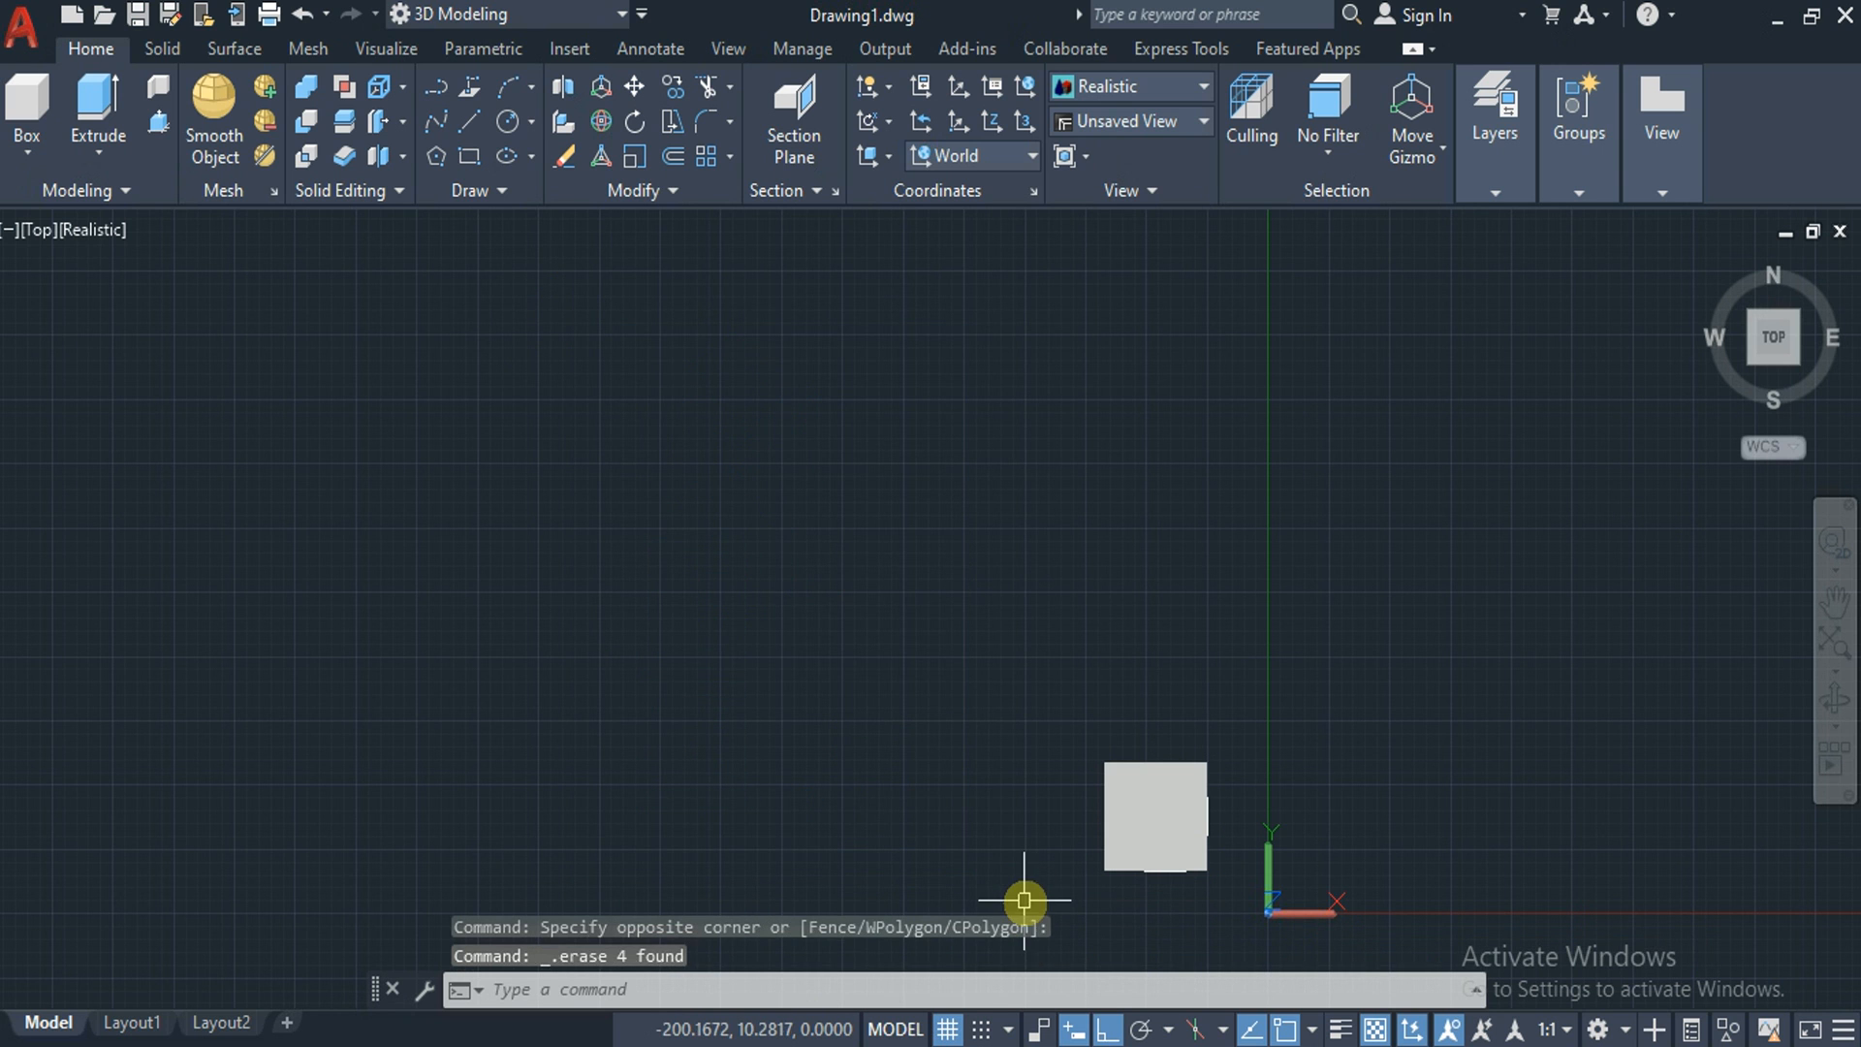
# Open Layout1, switch to paper space and erase its existing viewport, leaving the sheet empty
pyautogui.click(126, 1025)
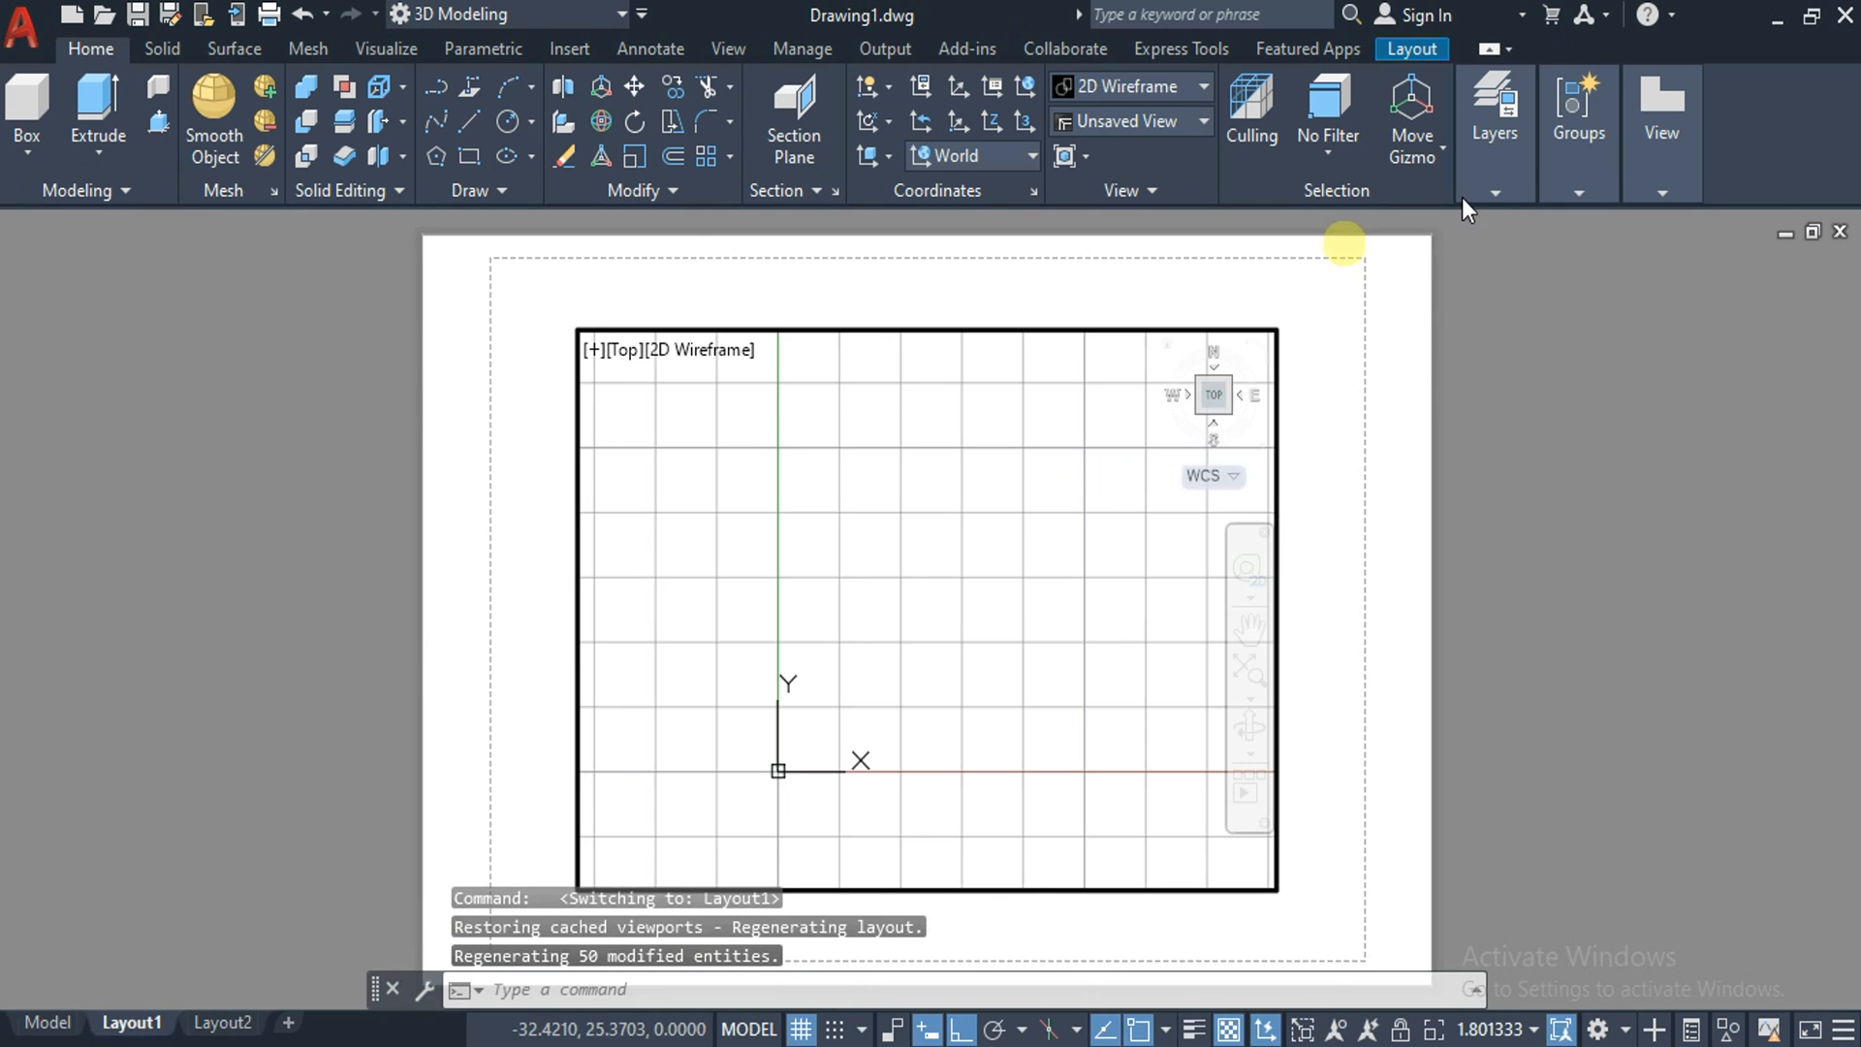
pyautogui.moveTo(1678, 90)
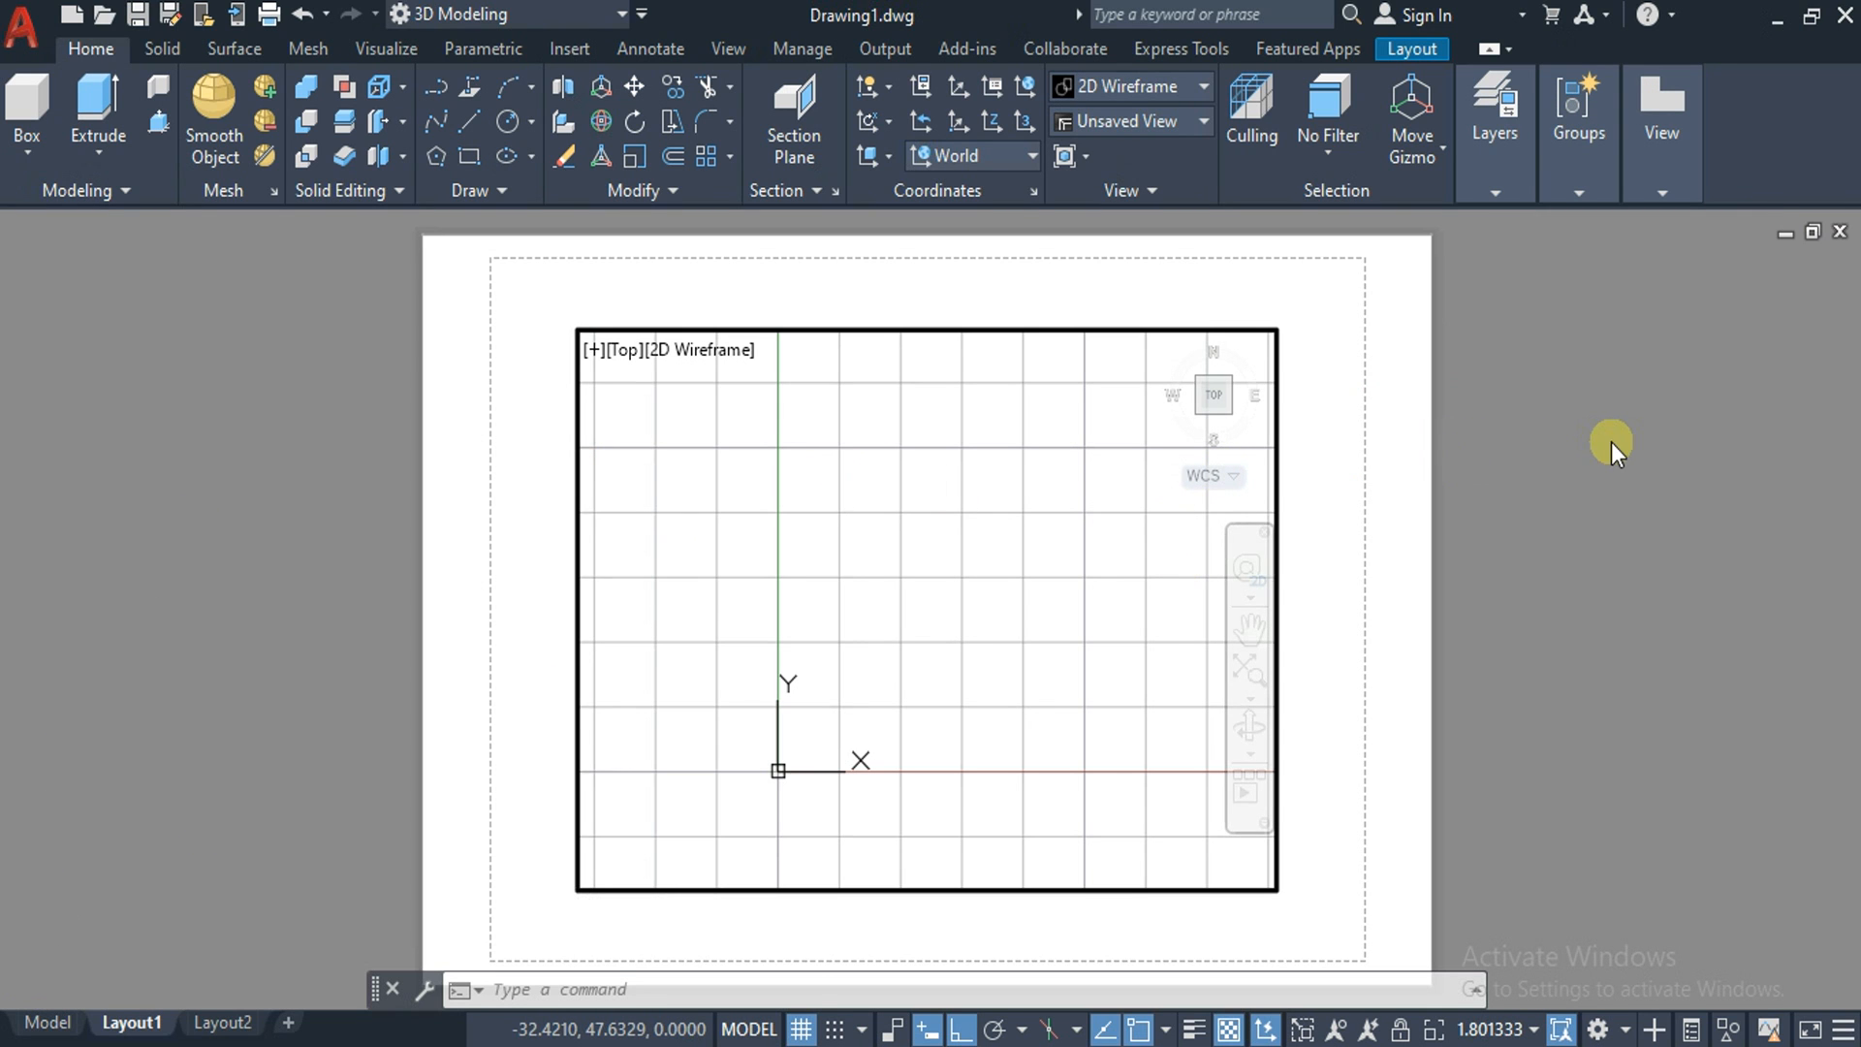
pyautogui.doubleClick(1611, 442)
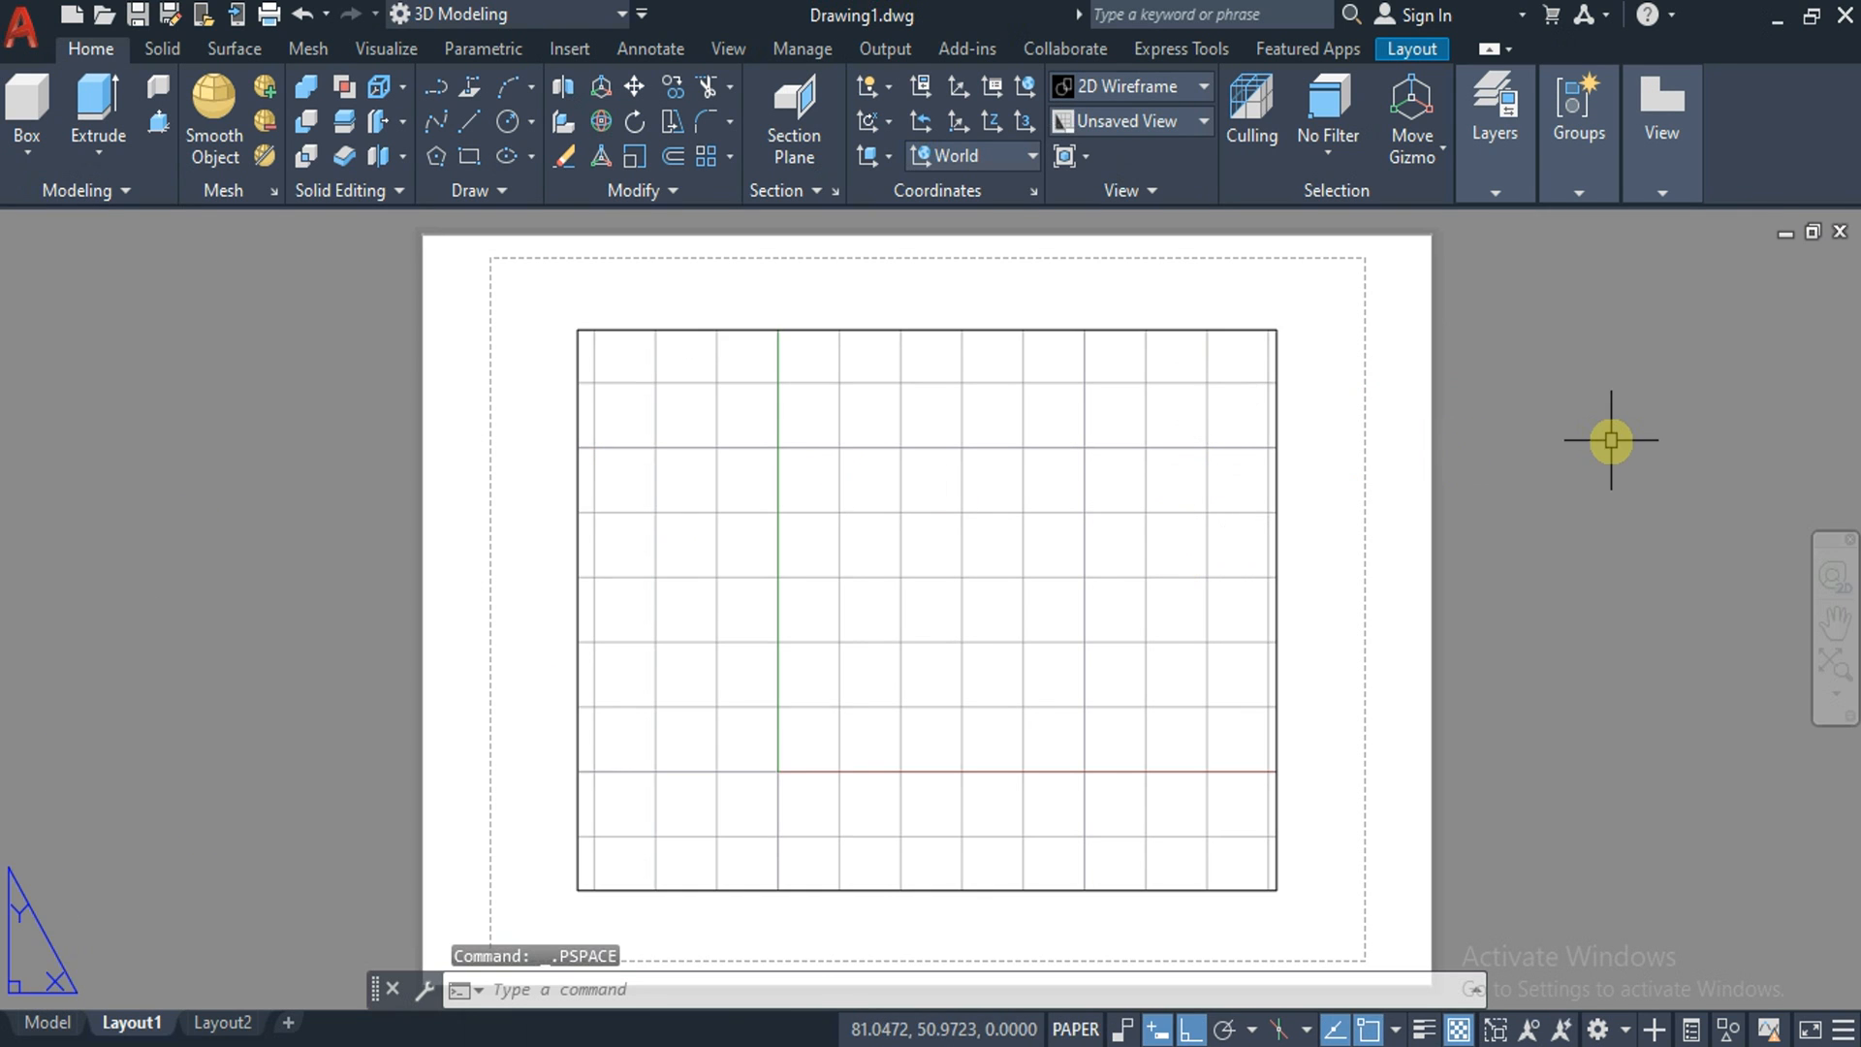
pyautogui.click(1279, 420)
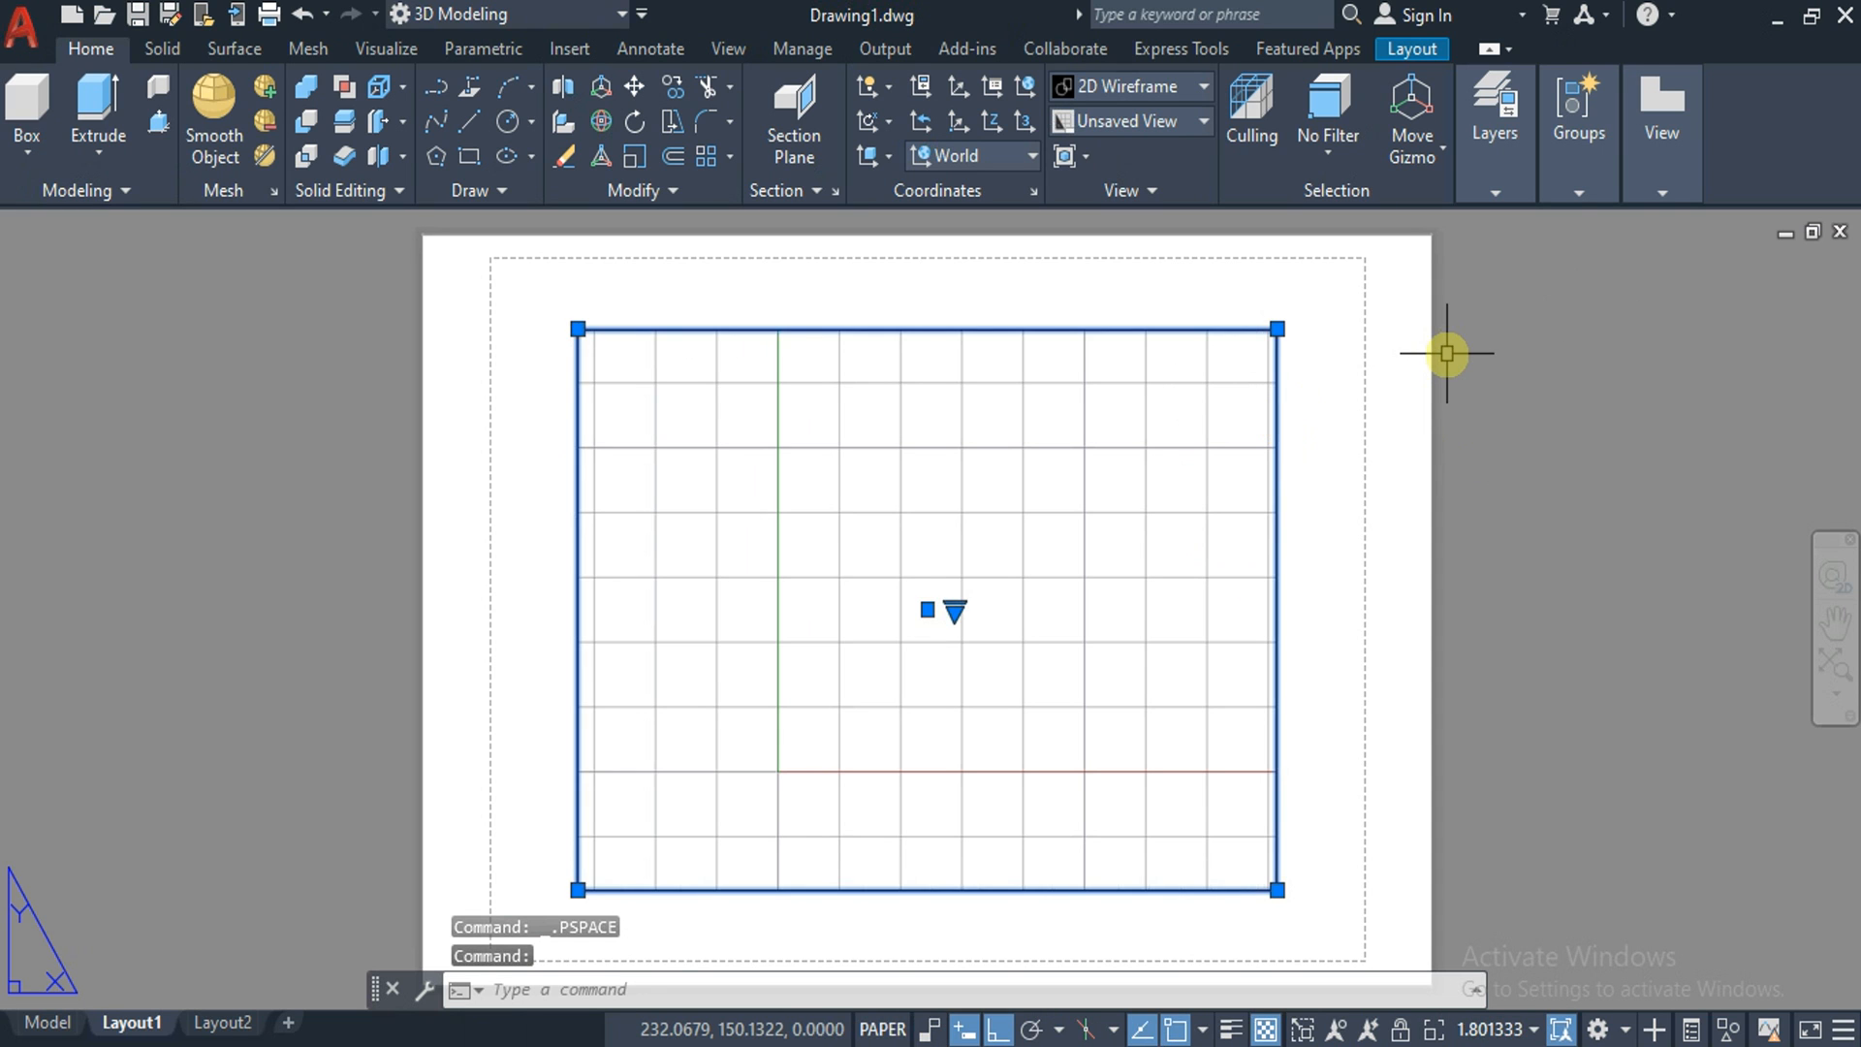
pyautogui.press('Delete')
# Create a base view of the solid from model space at scale 1:2 and place it in the sheet's upper-left corner
pyautogui.click(1643, 123)
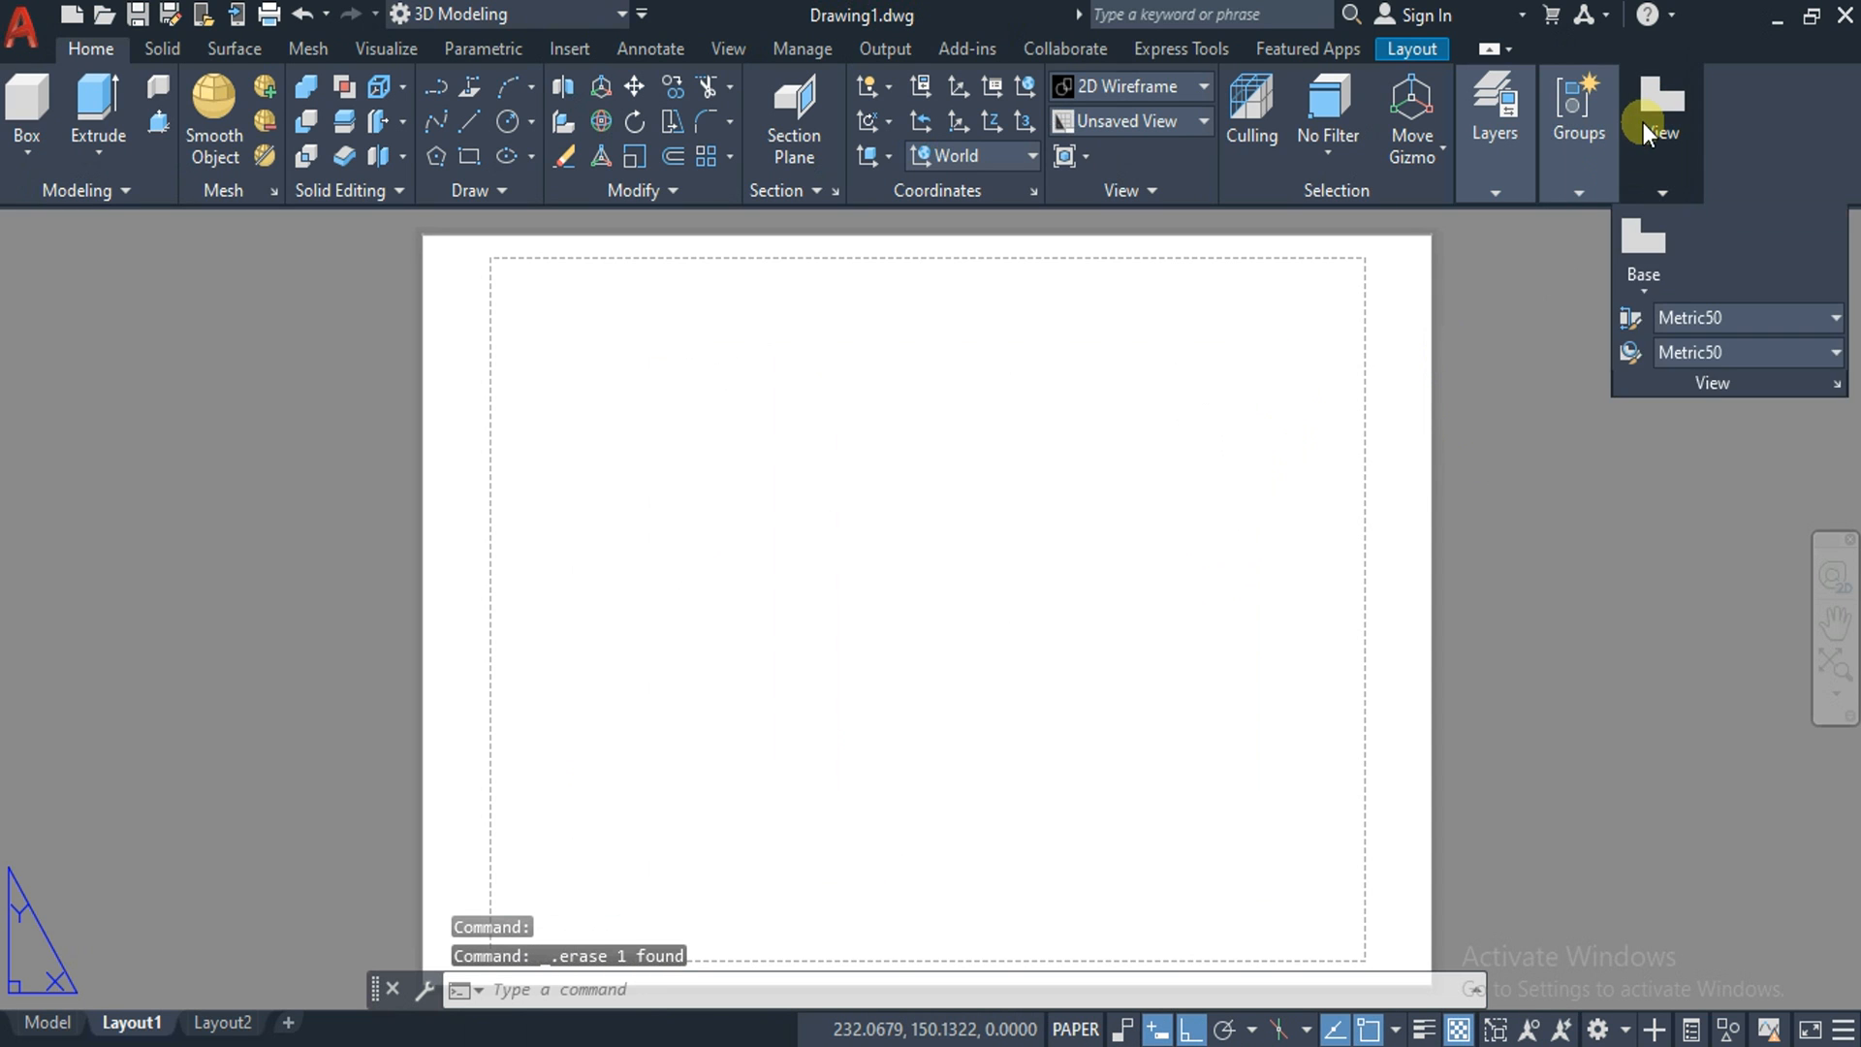
pyautogui.click(1644, 274)
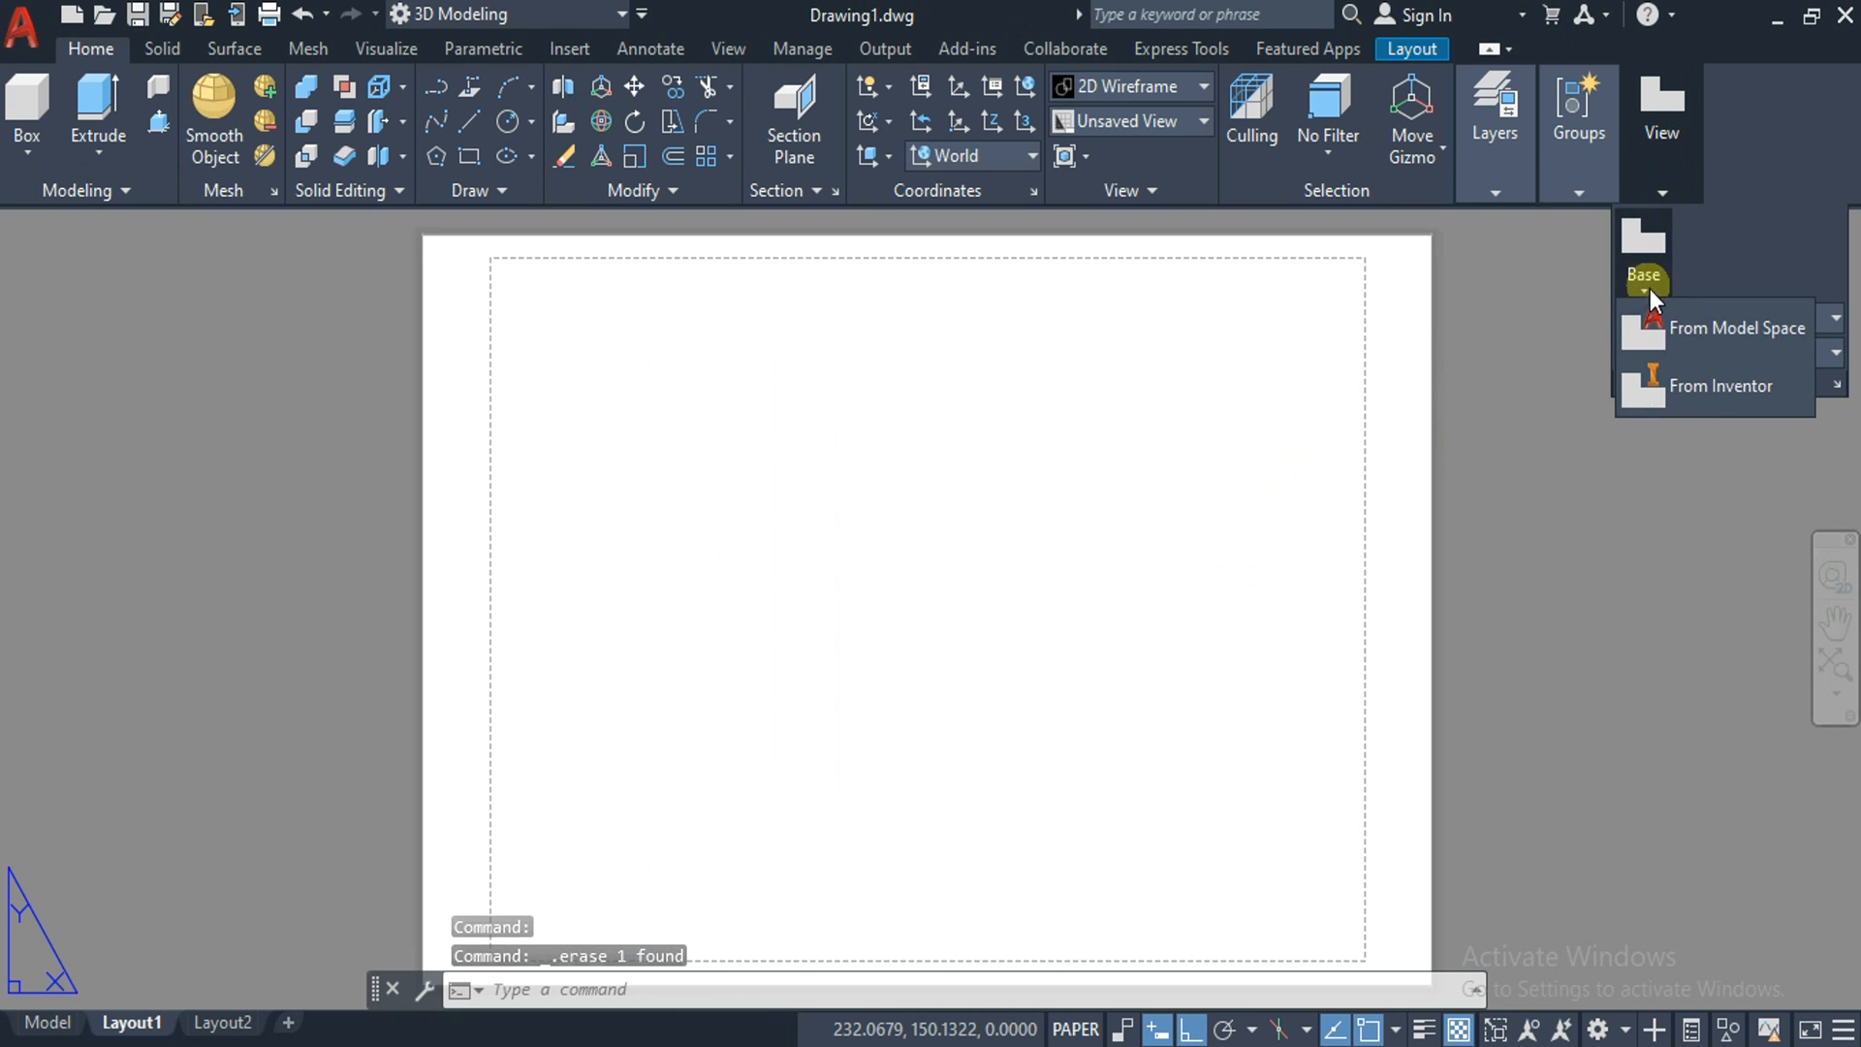
pyautogui.click(1653, 347)
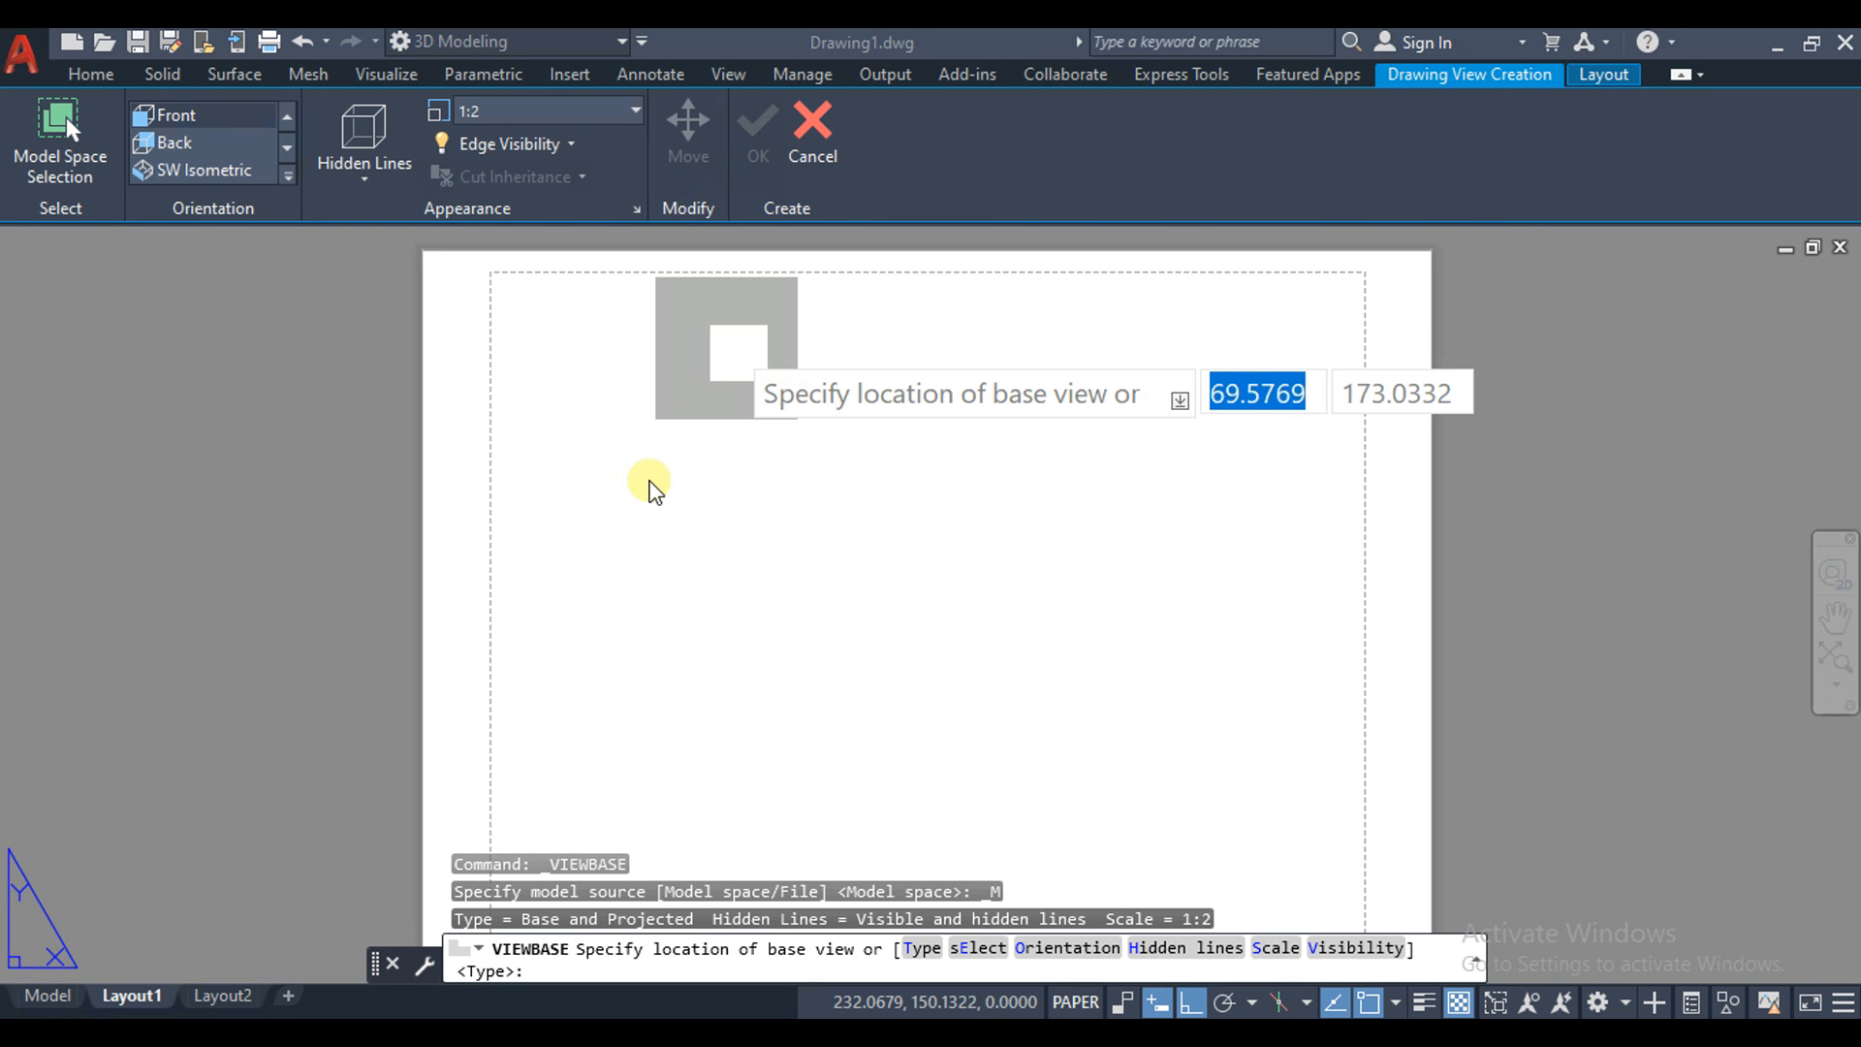
pyautogui.click(643, 532)
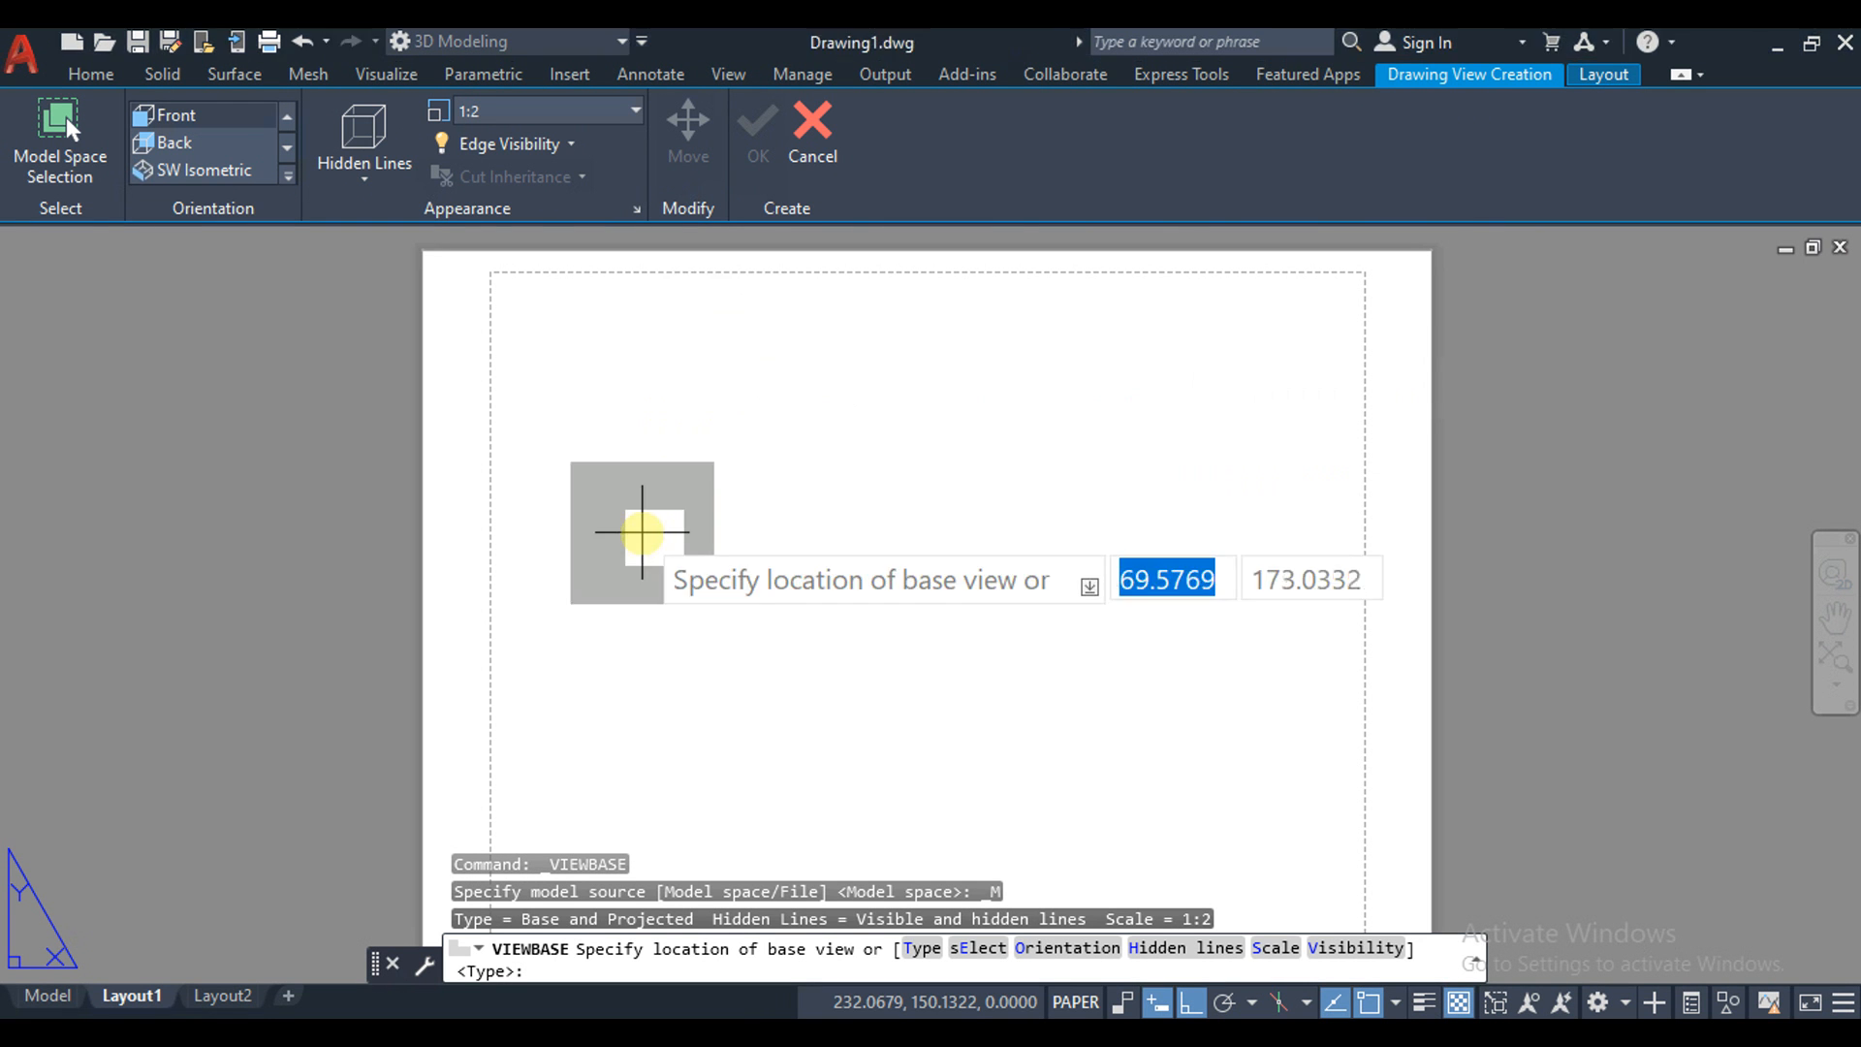
pyautogui.click(579, 373)
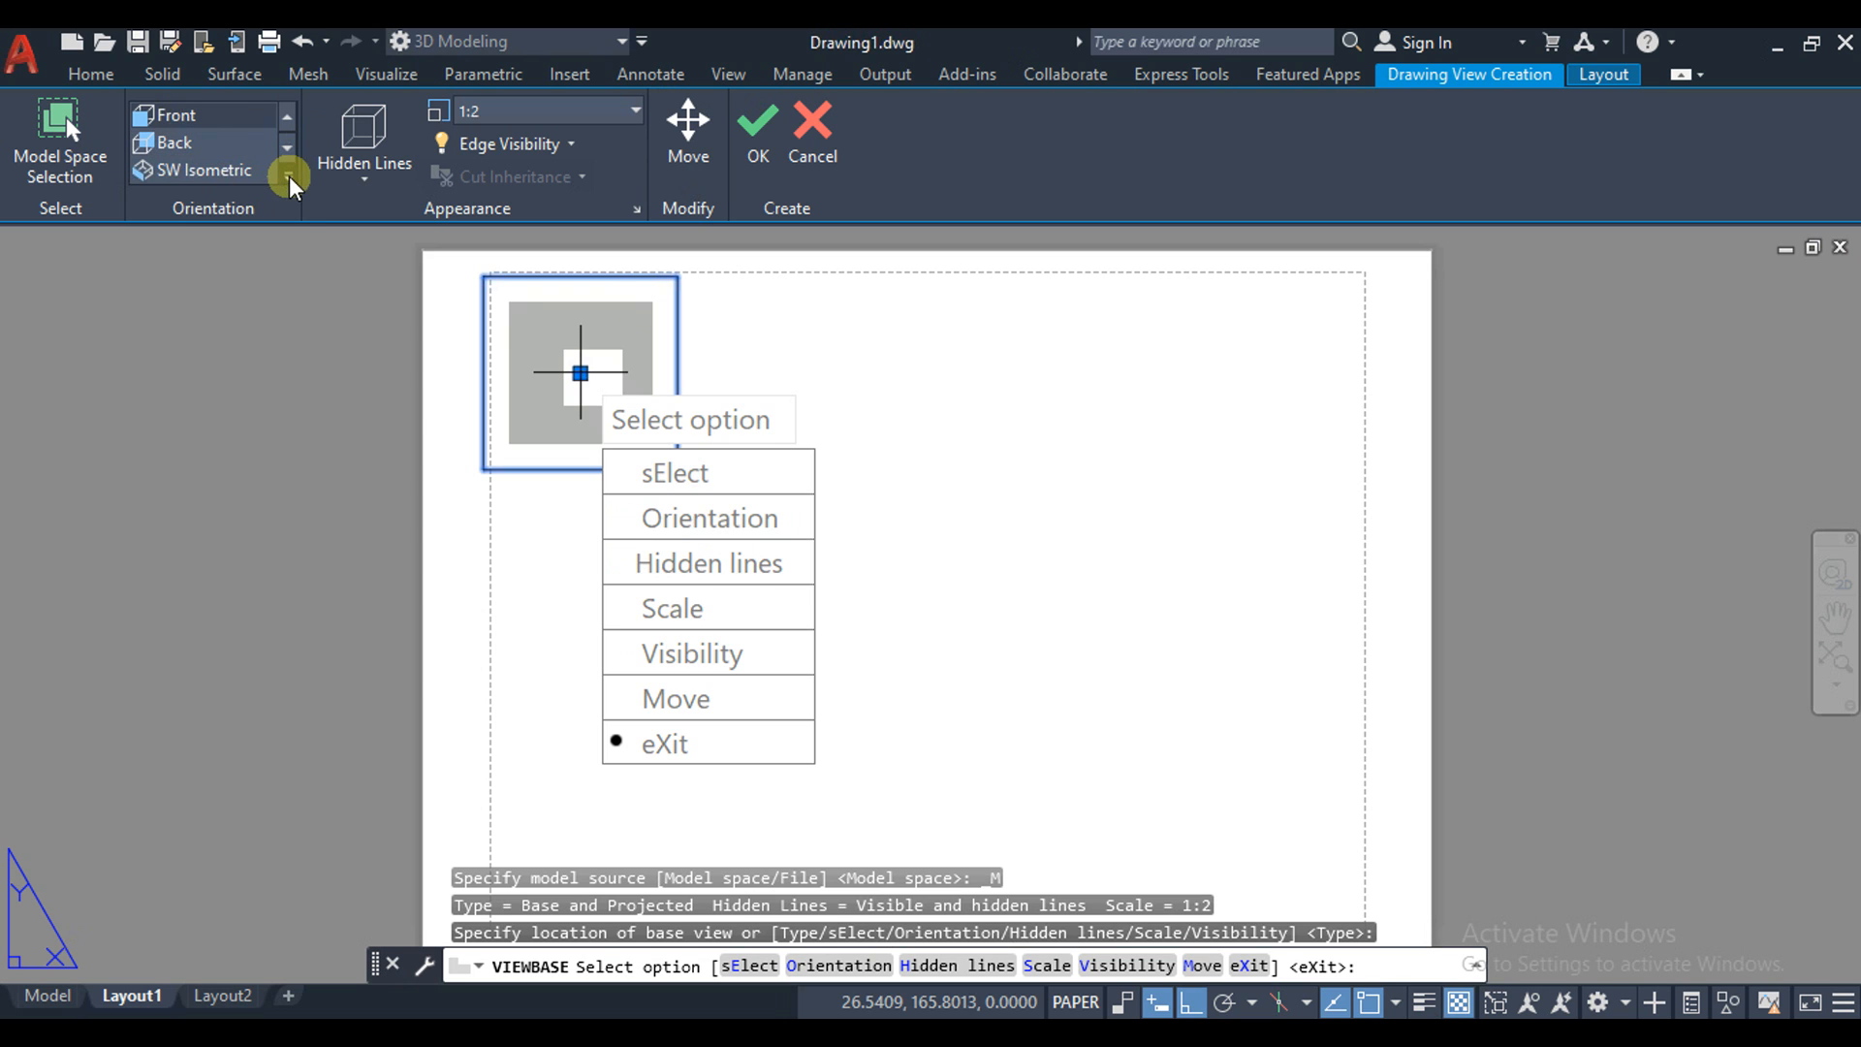
# Try the Back and SW Isometric orientations for the base view, settle on Top, and finish its options
pyautogui.click(244, 145)
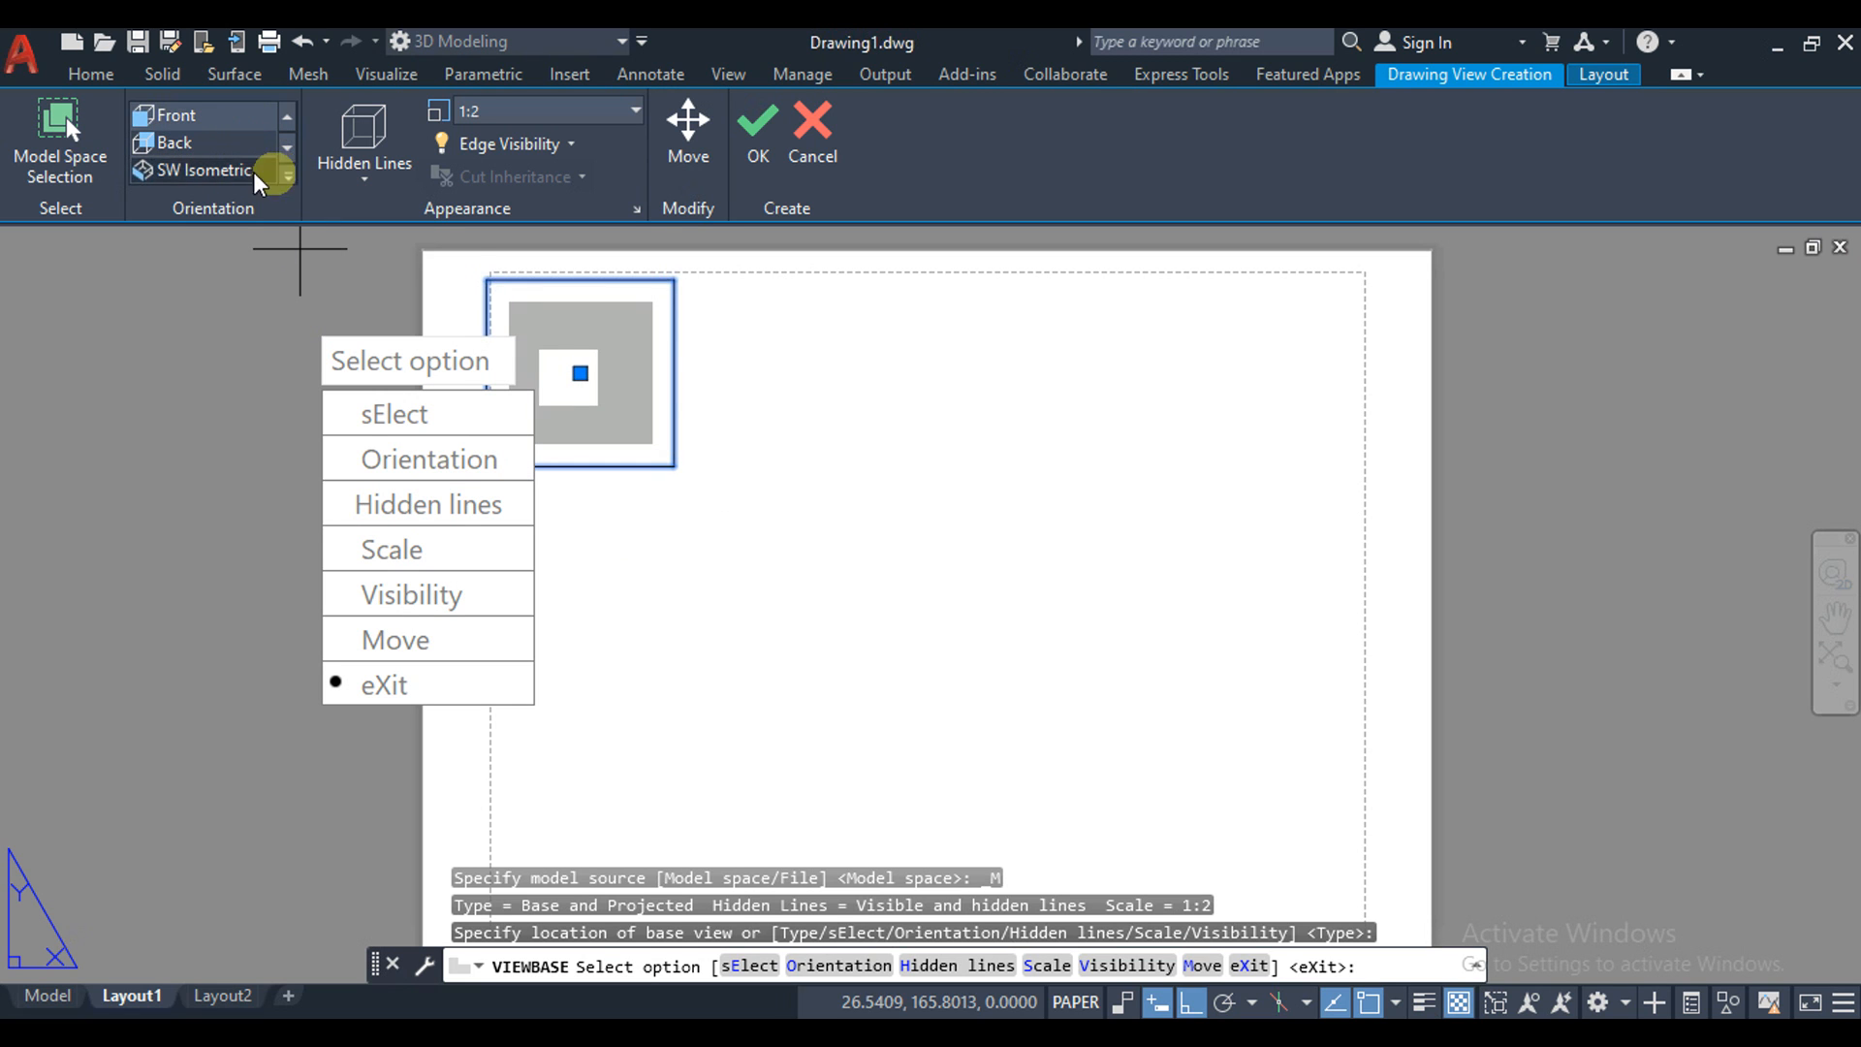
pyautogui.click(254, 173)
pyautogui.click(287, 177)
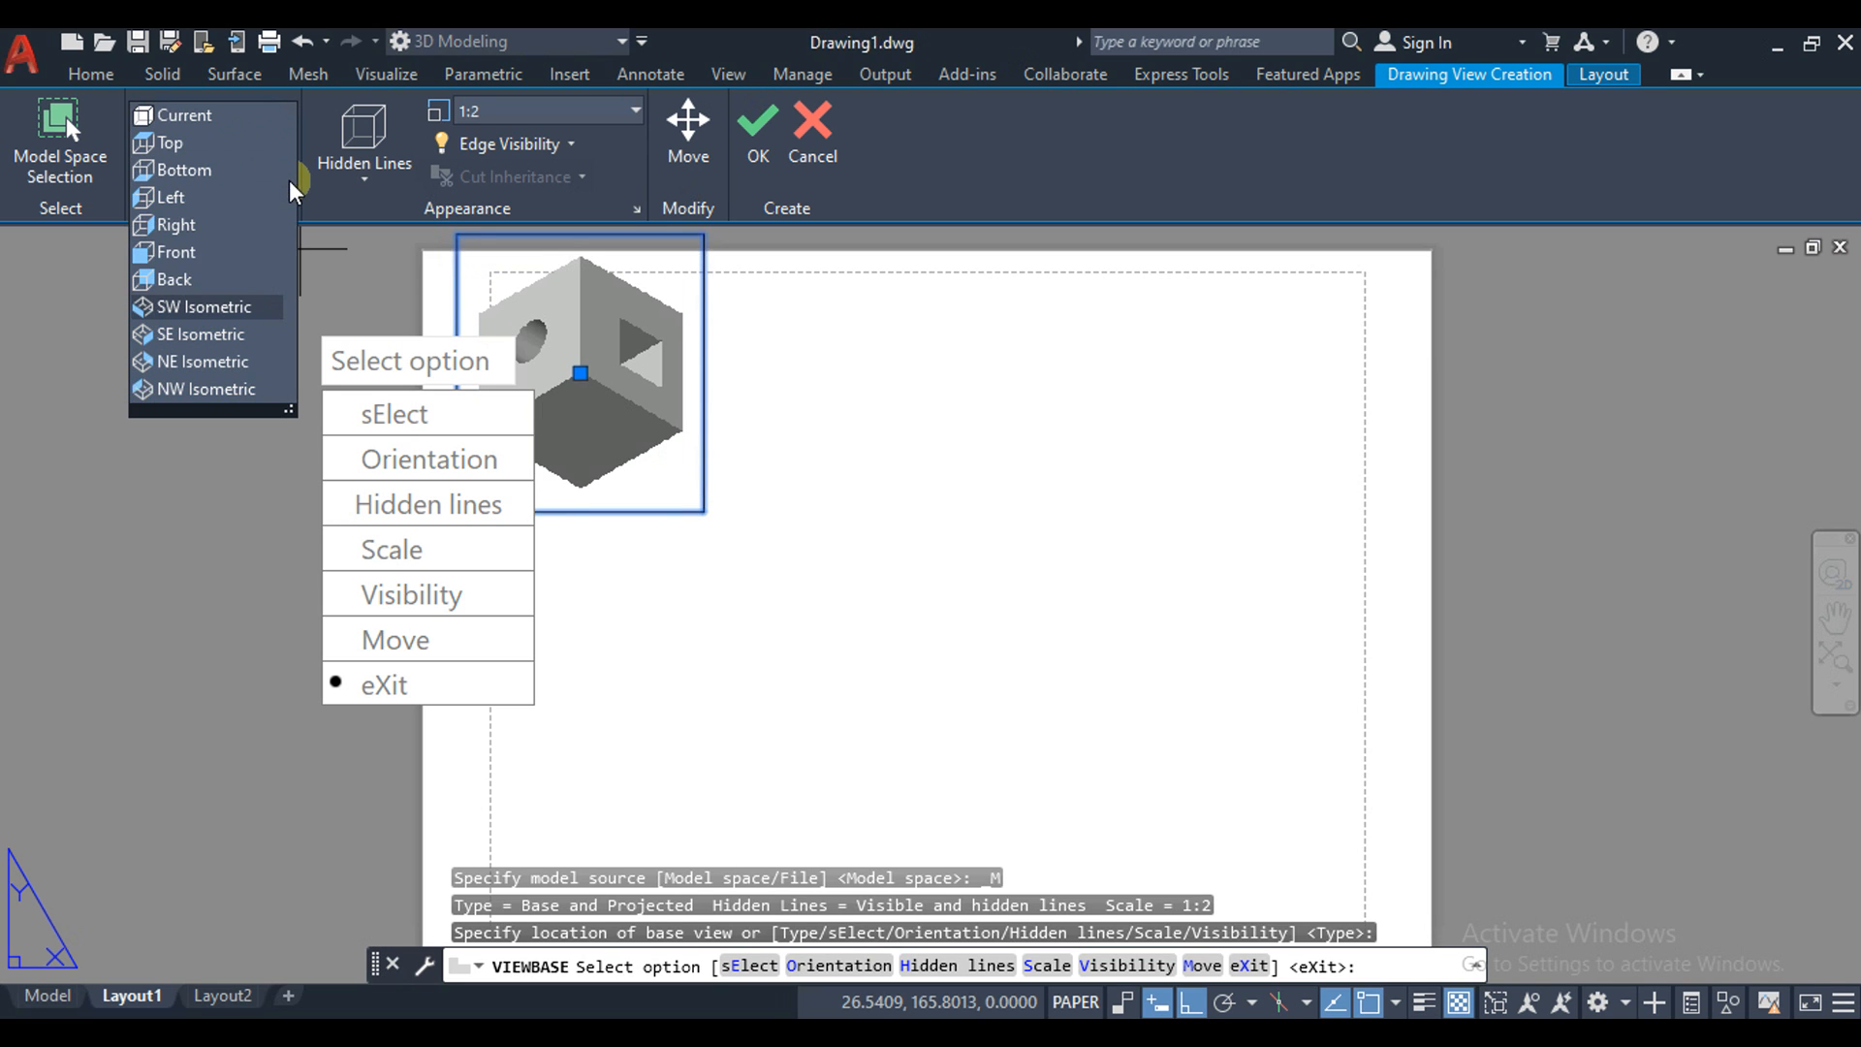
pyautogui.click(241, 150)
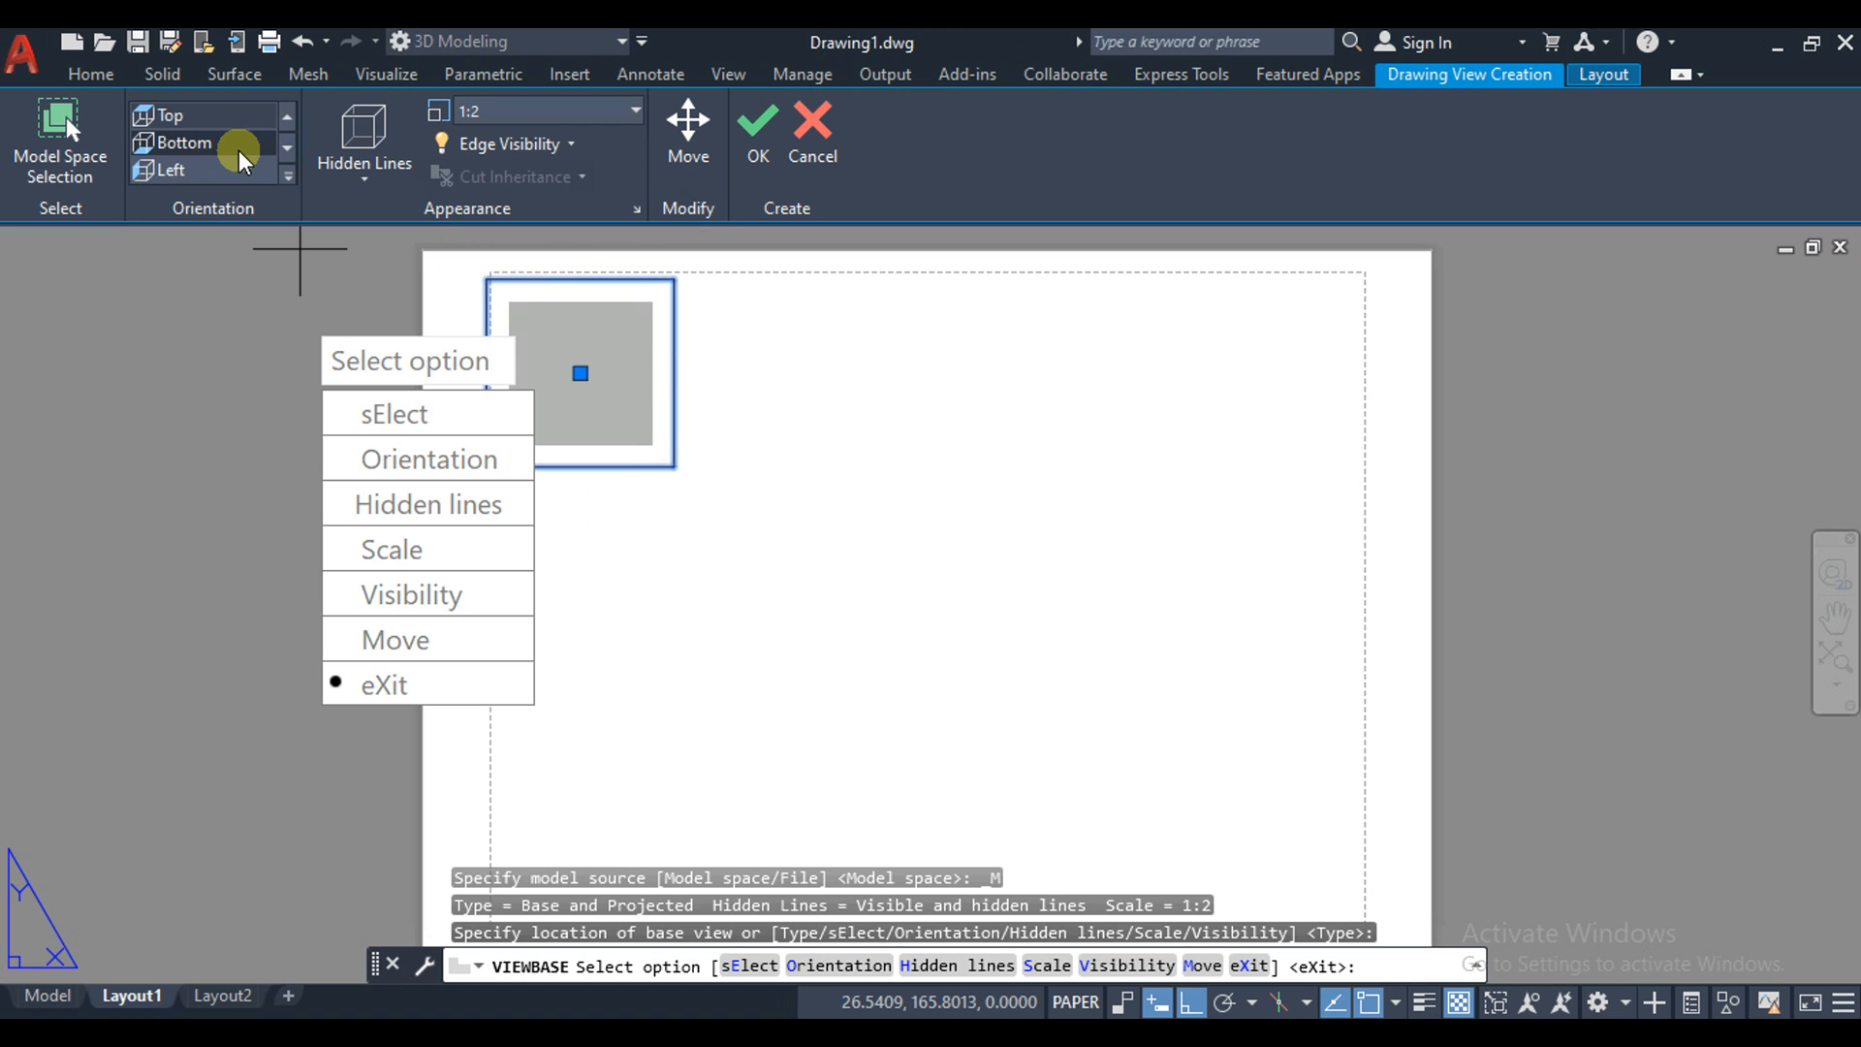
pyautogui.press('Return')
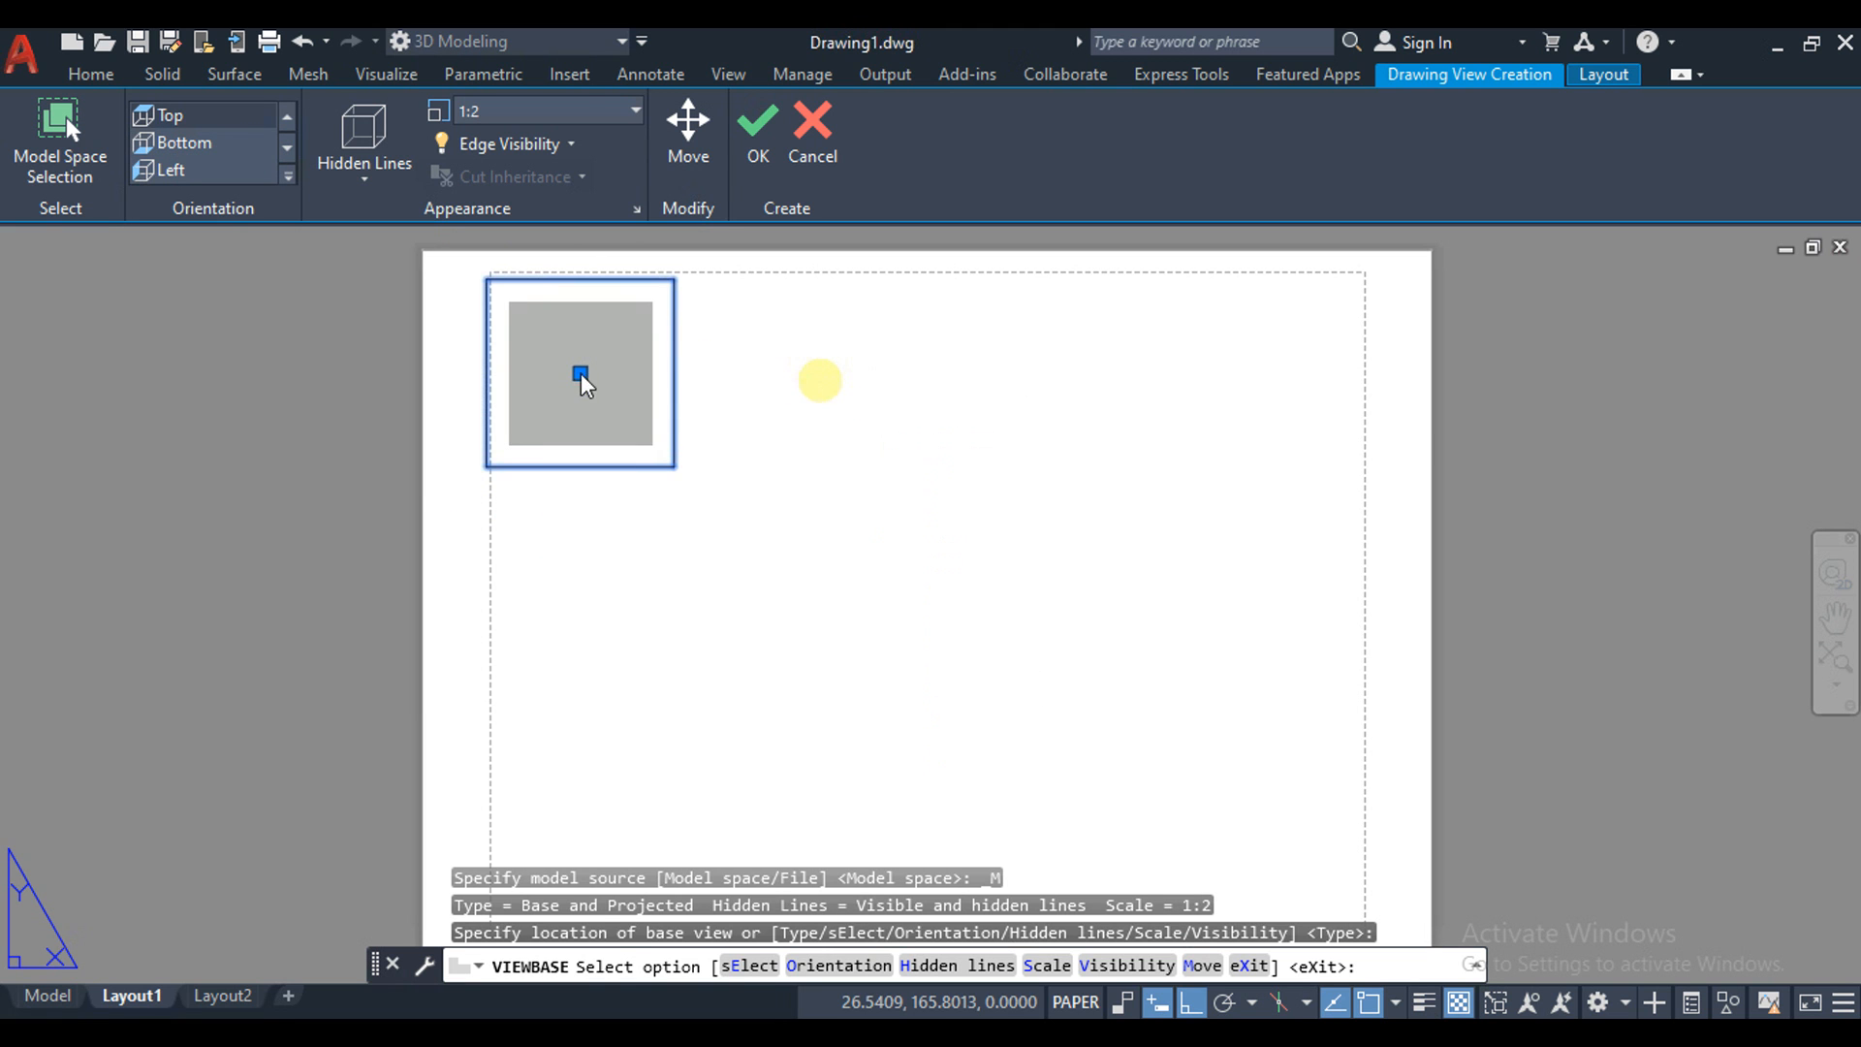
# Place projected views to the right of and below the base view, plus an isometric one diagonally below right, and finish the command
pyautogui.click(1189, 335)
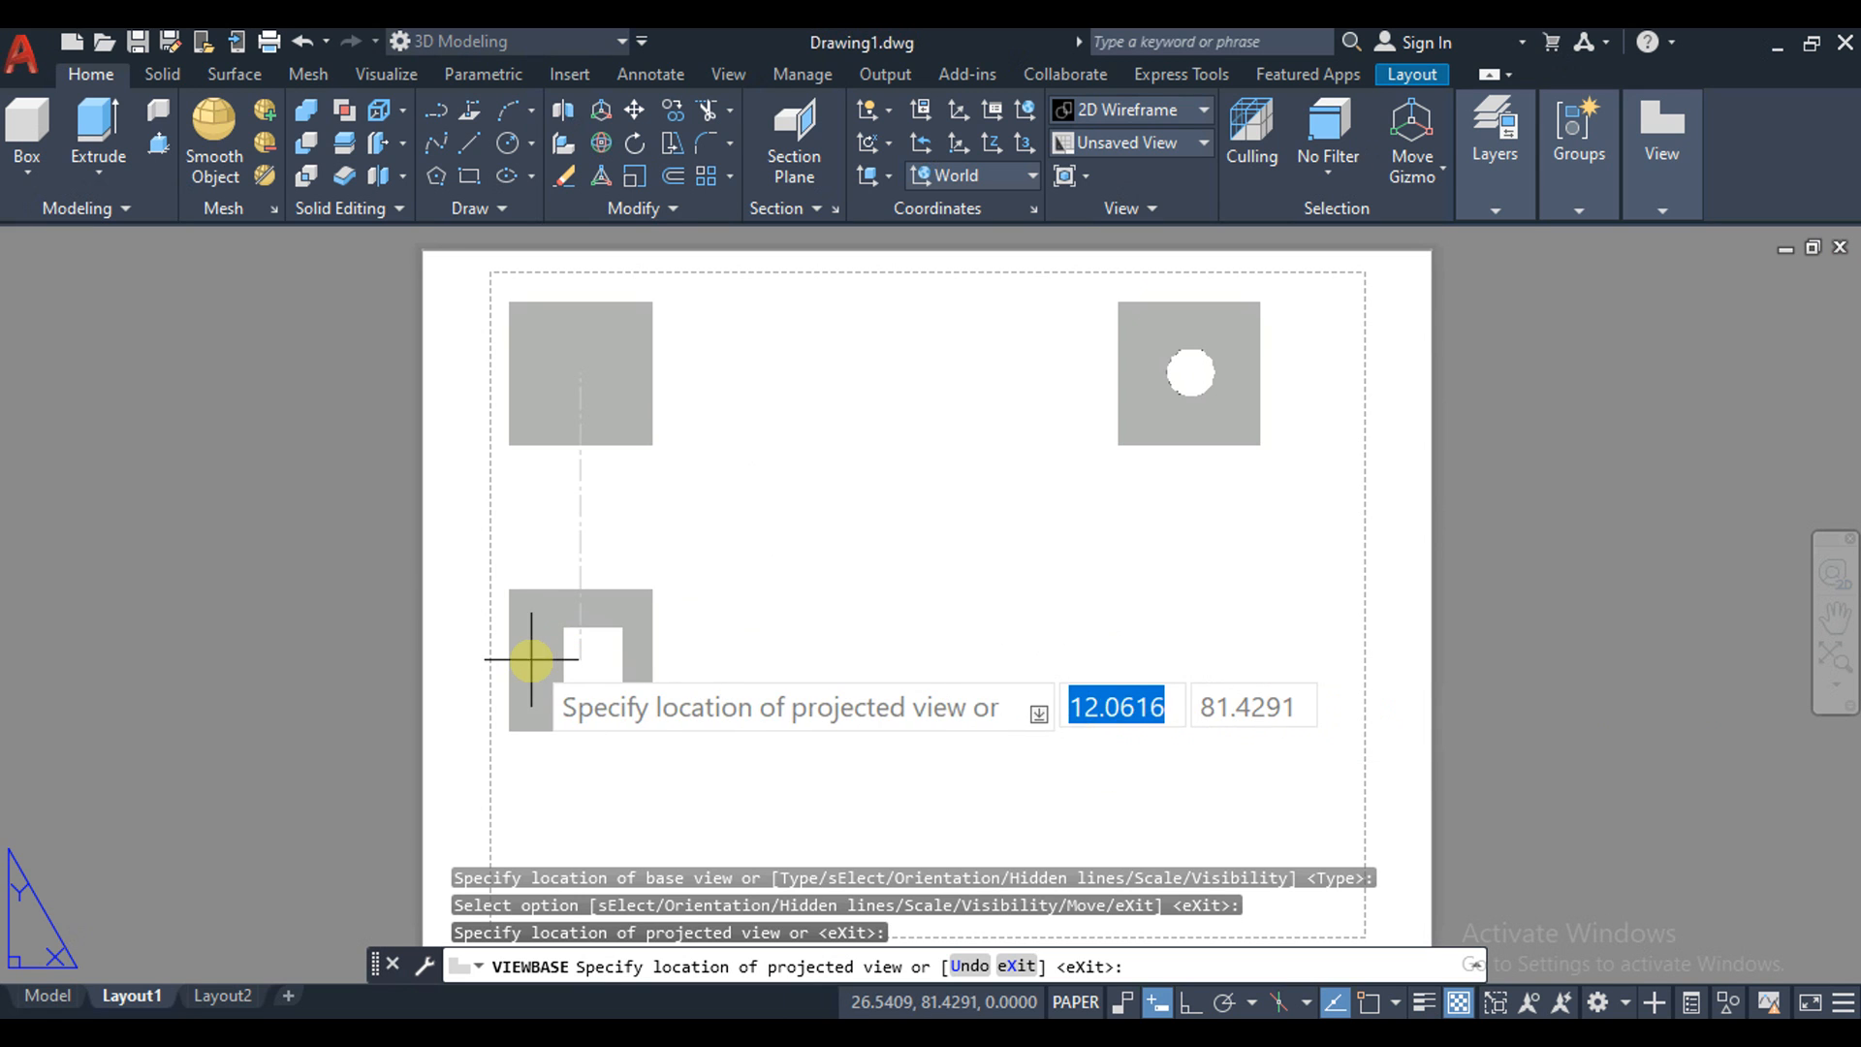
pyautogui.click(616, 739)
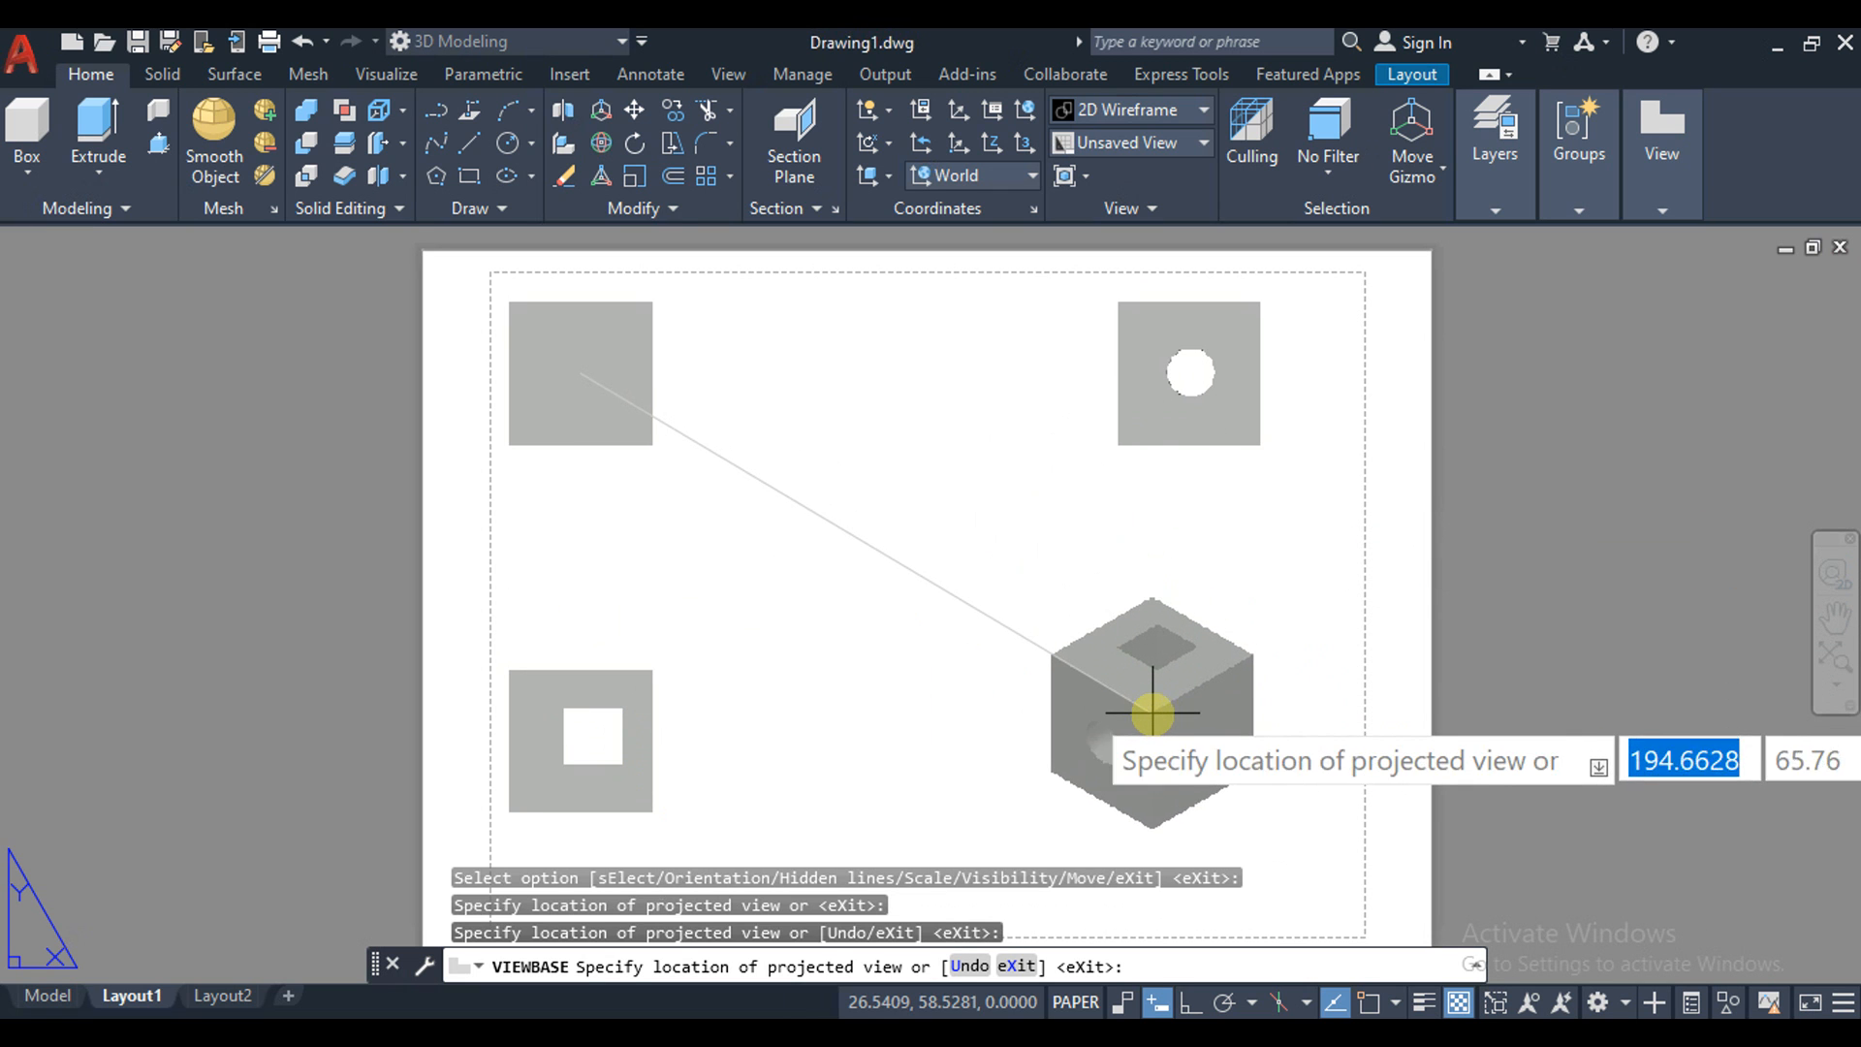
pyautogui.click(1152, 717)
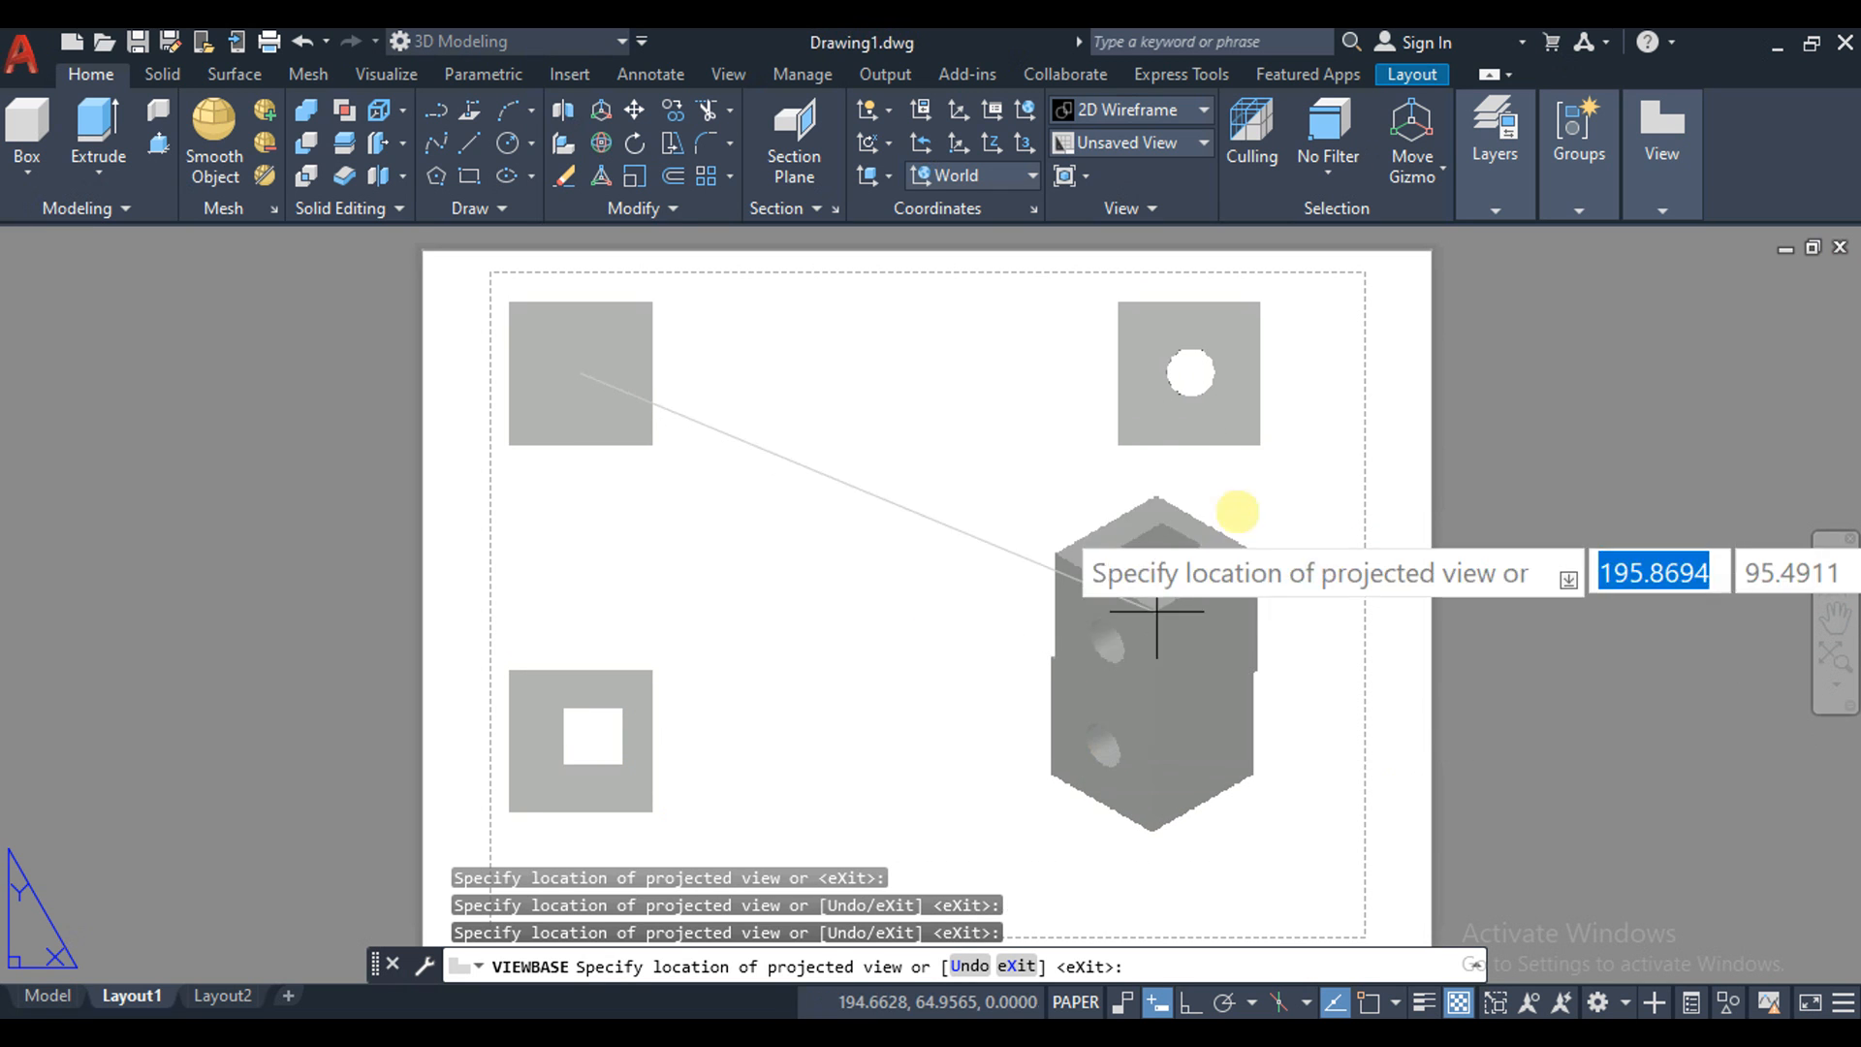
pyautogui.click(1245, 672)
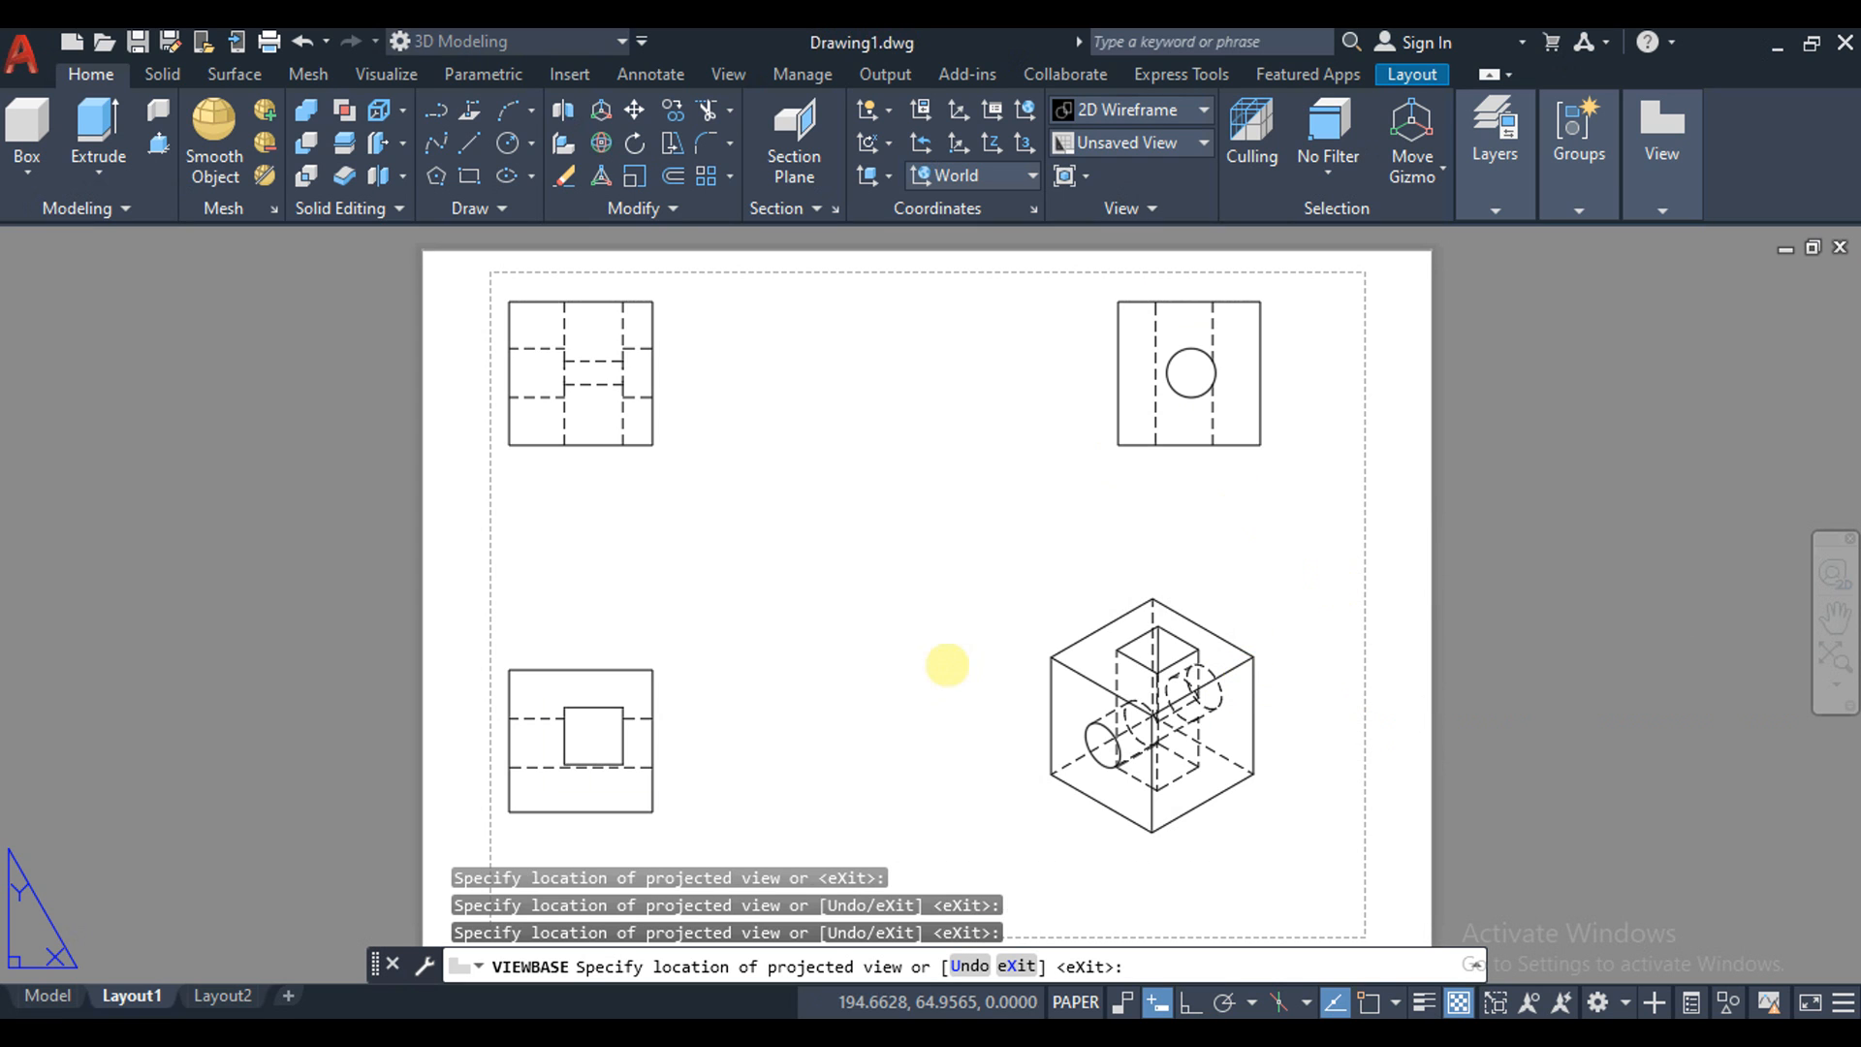
pyautogui.press('Return')
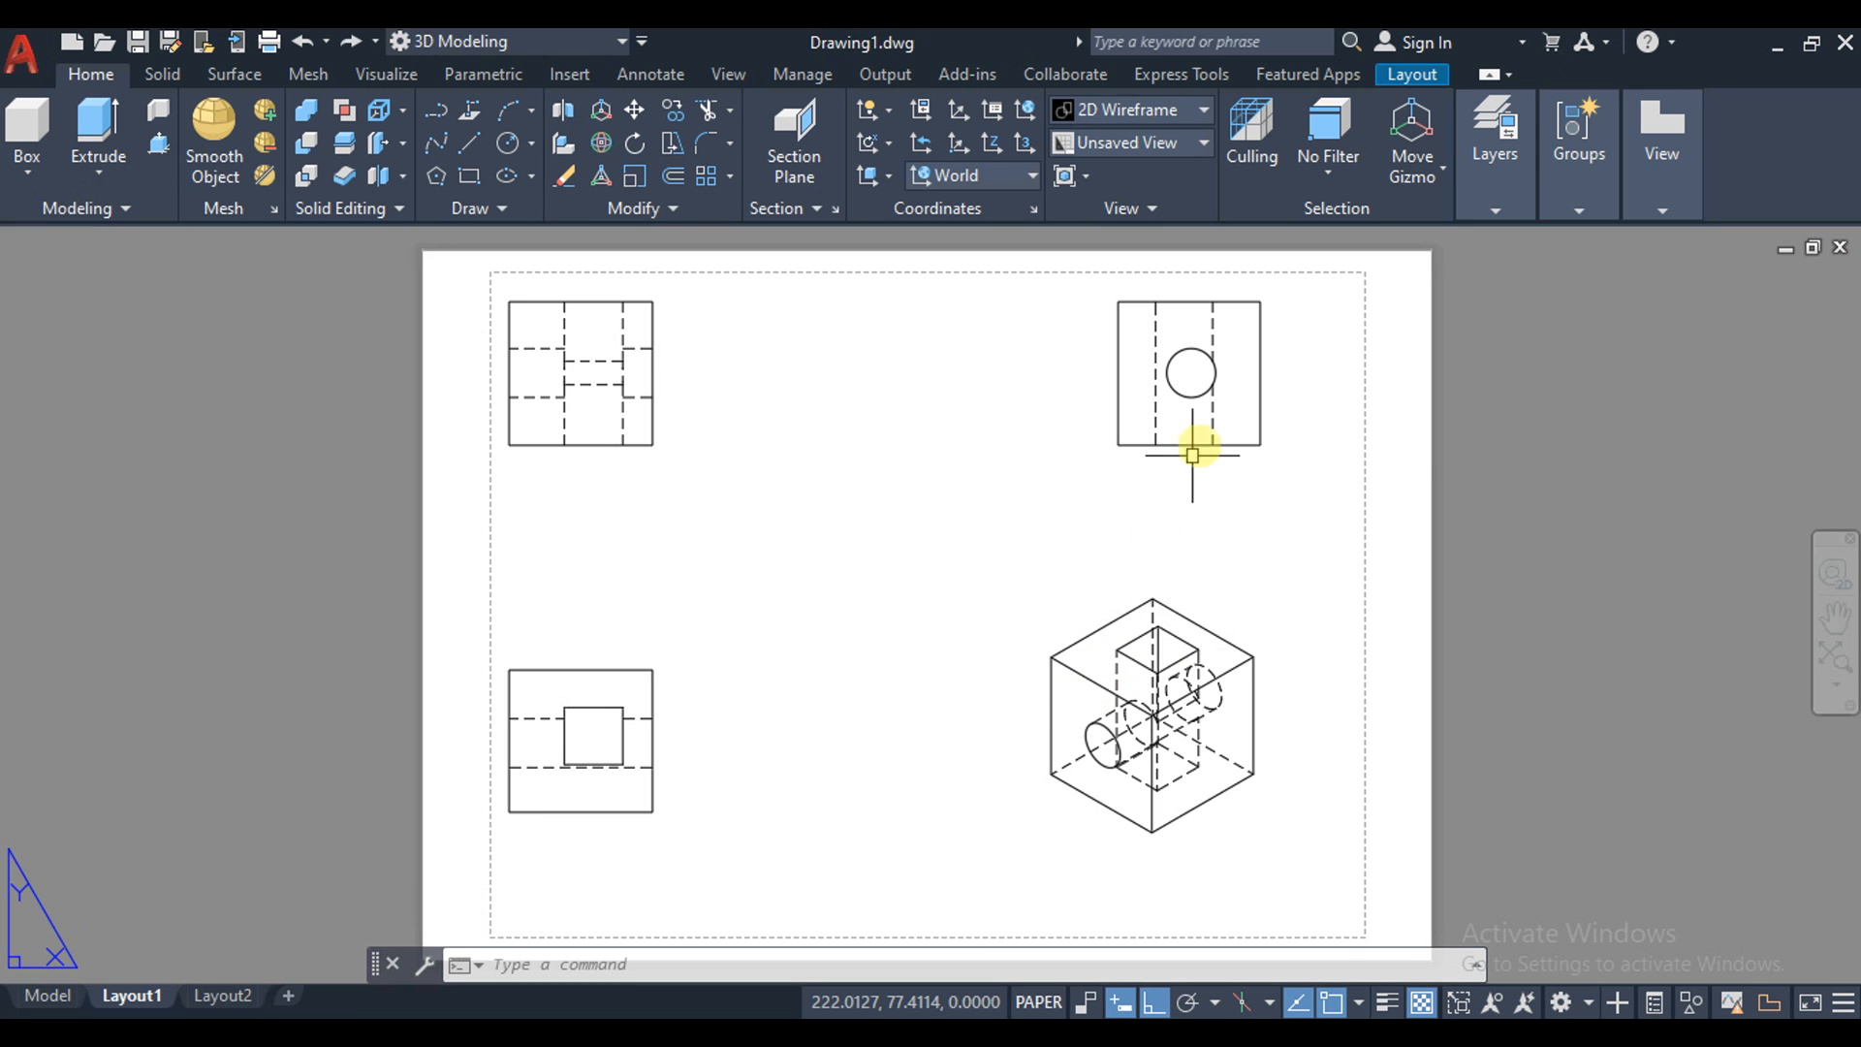
# Edit the isometric view's line style, trying Visible lines and settling on Shaded with visible lines
pyautogui.click(1088, 675)
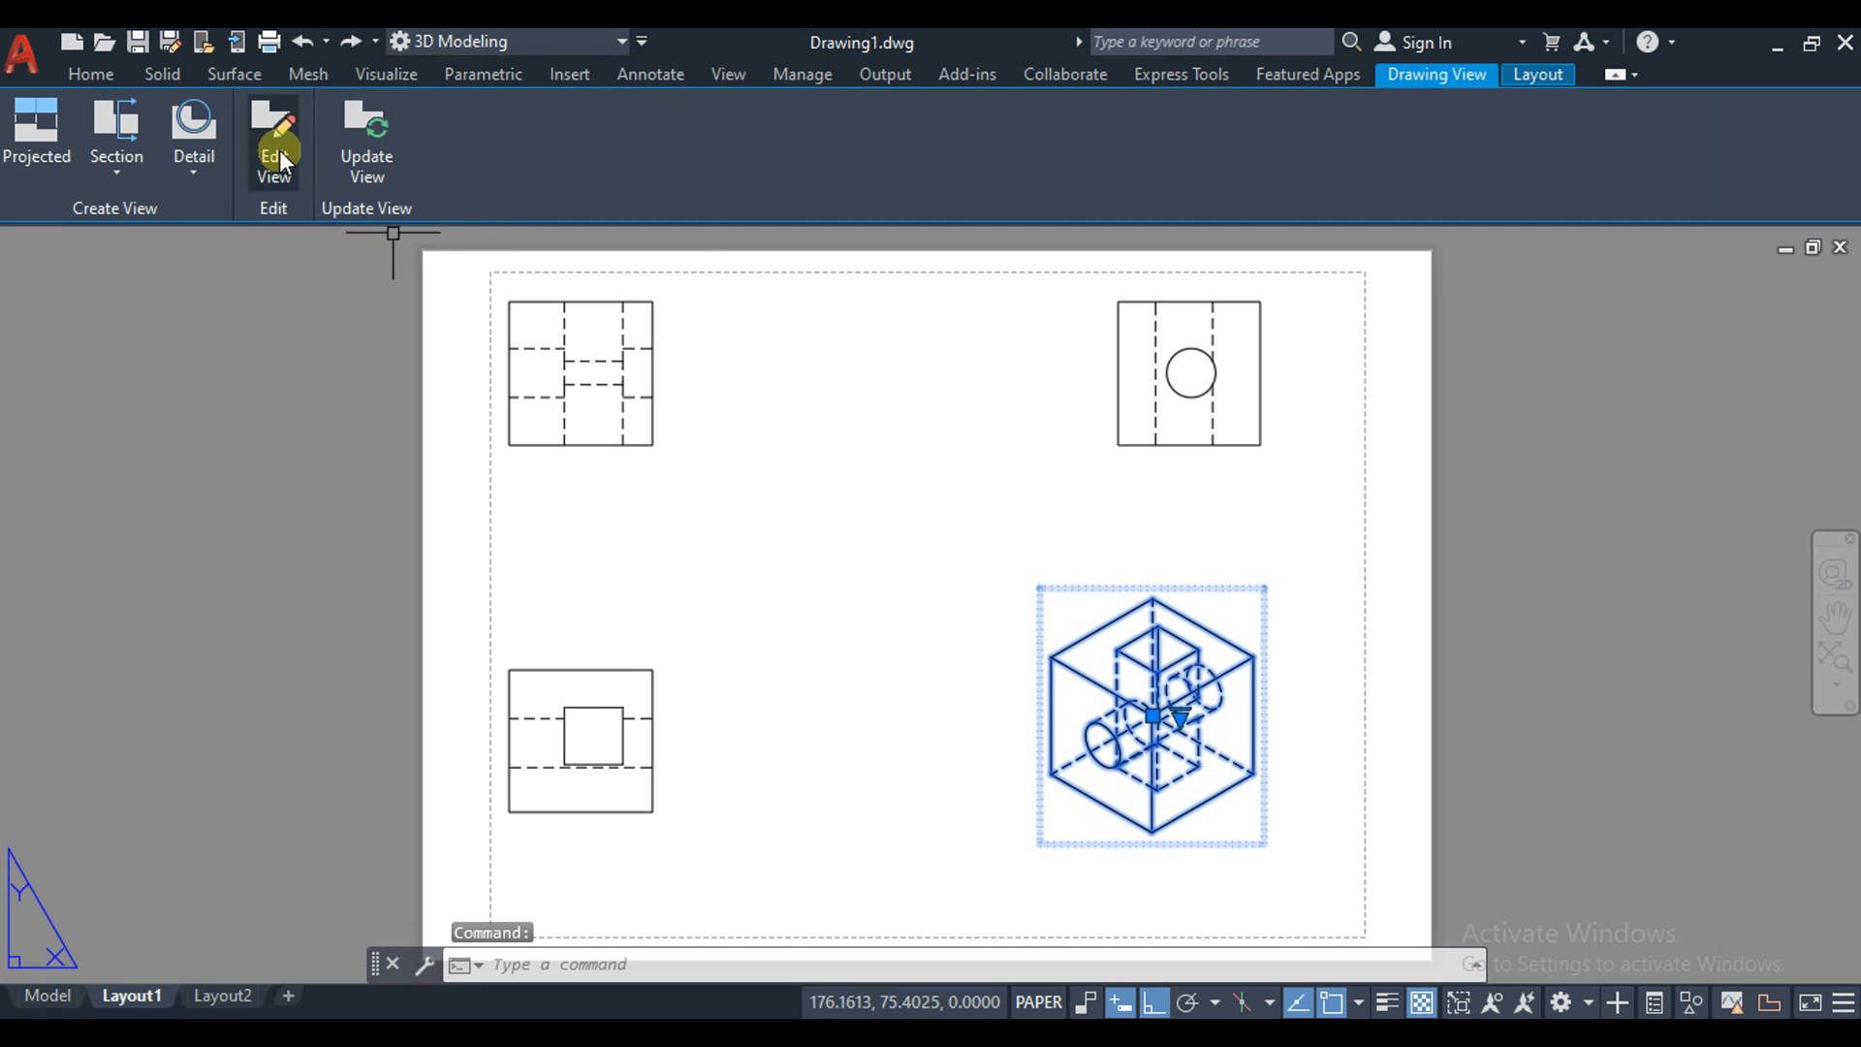
pyautogui.click(279, 155)
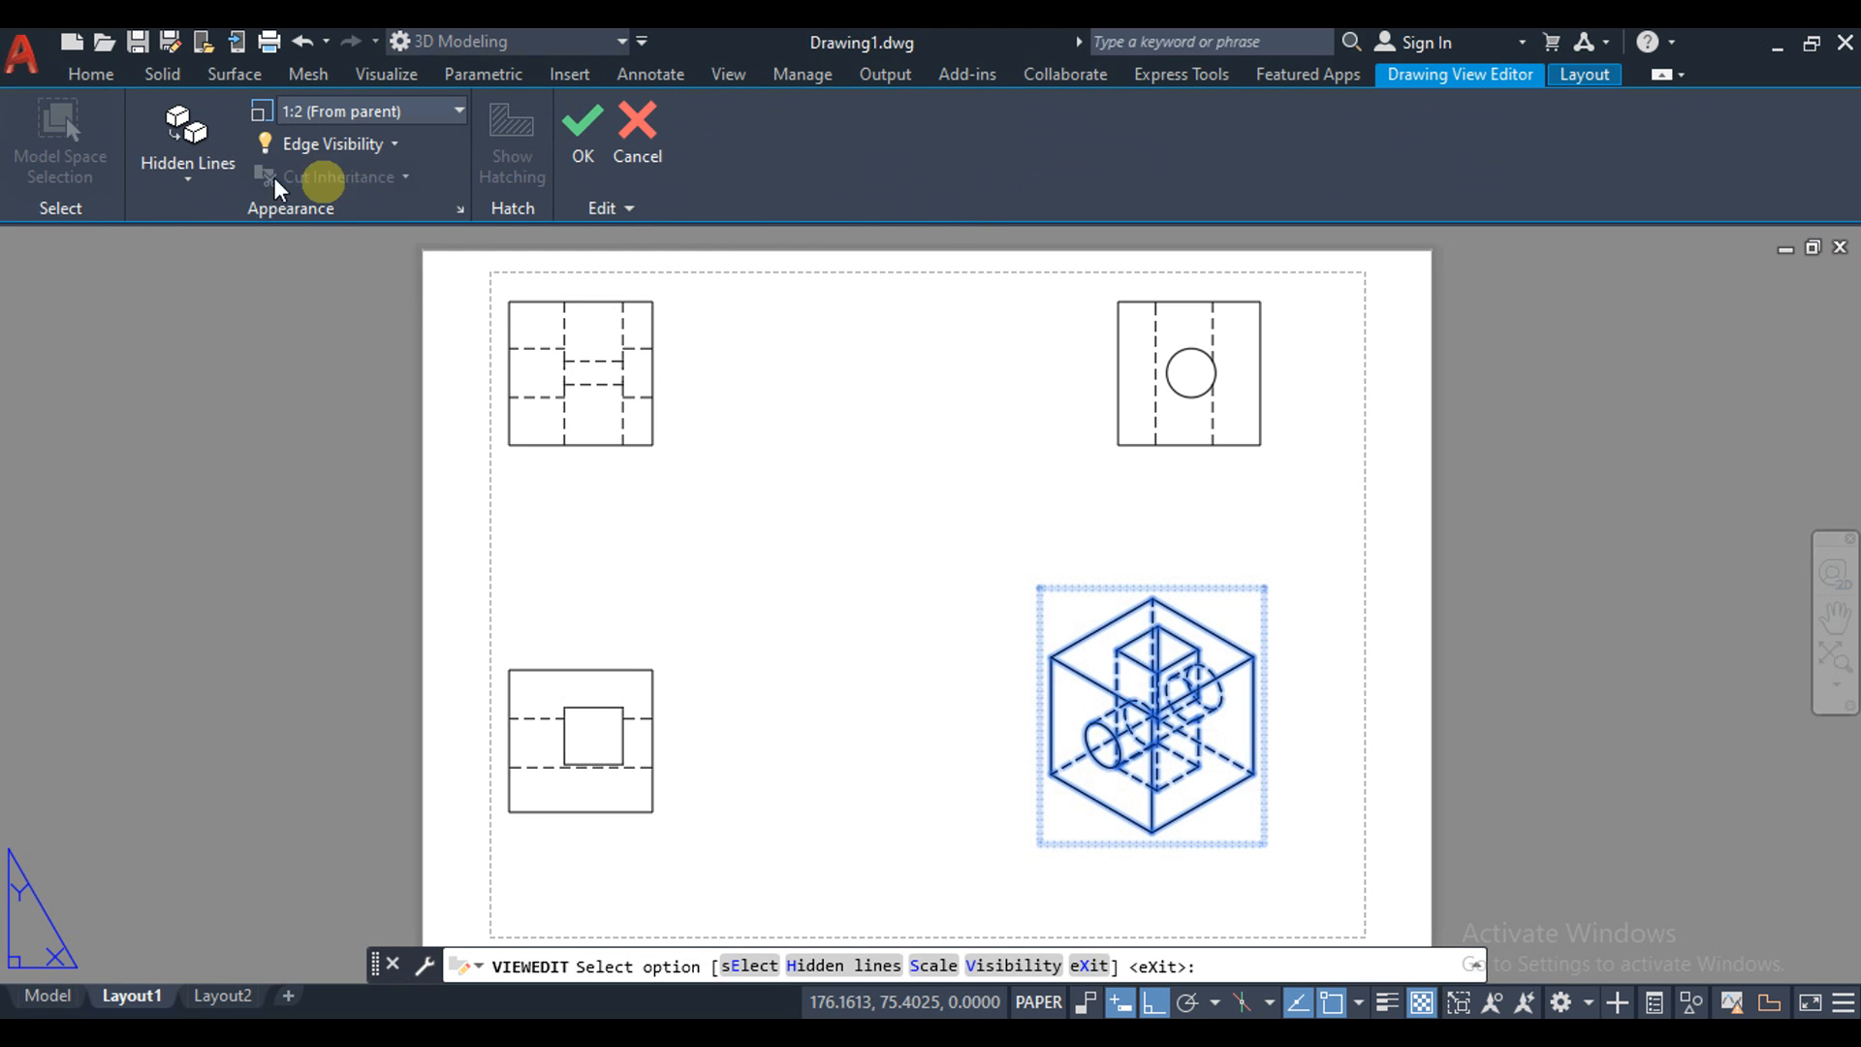
pyautogui.click(194, 167)
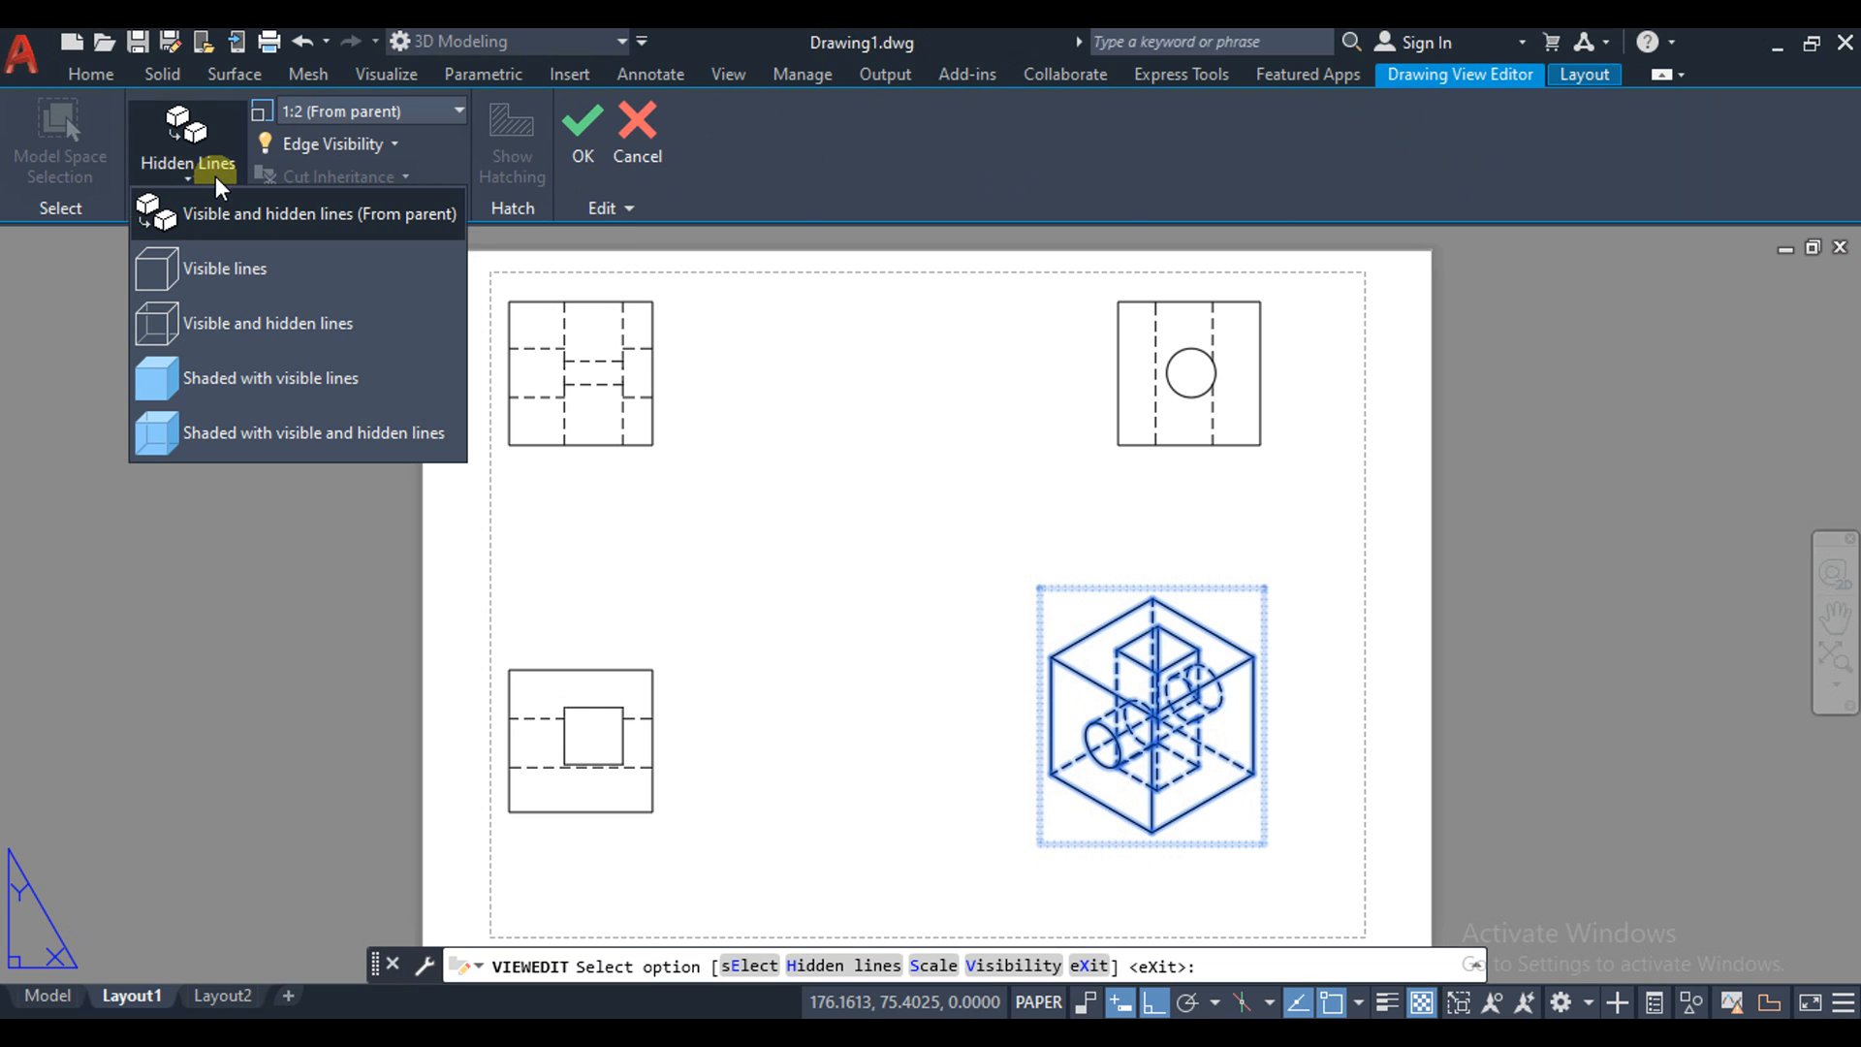
pyautogui.click(215, 279)
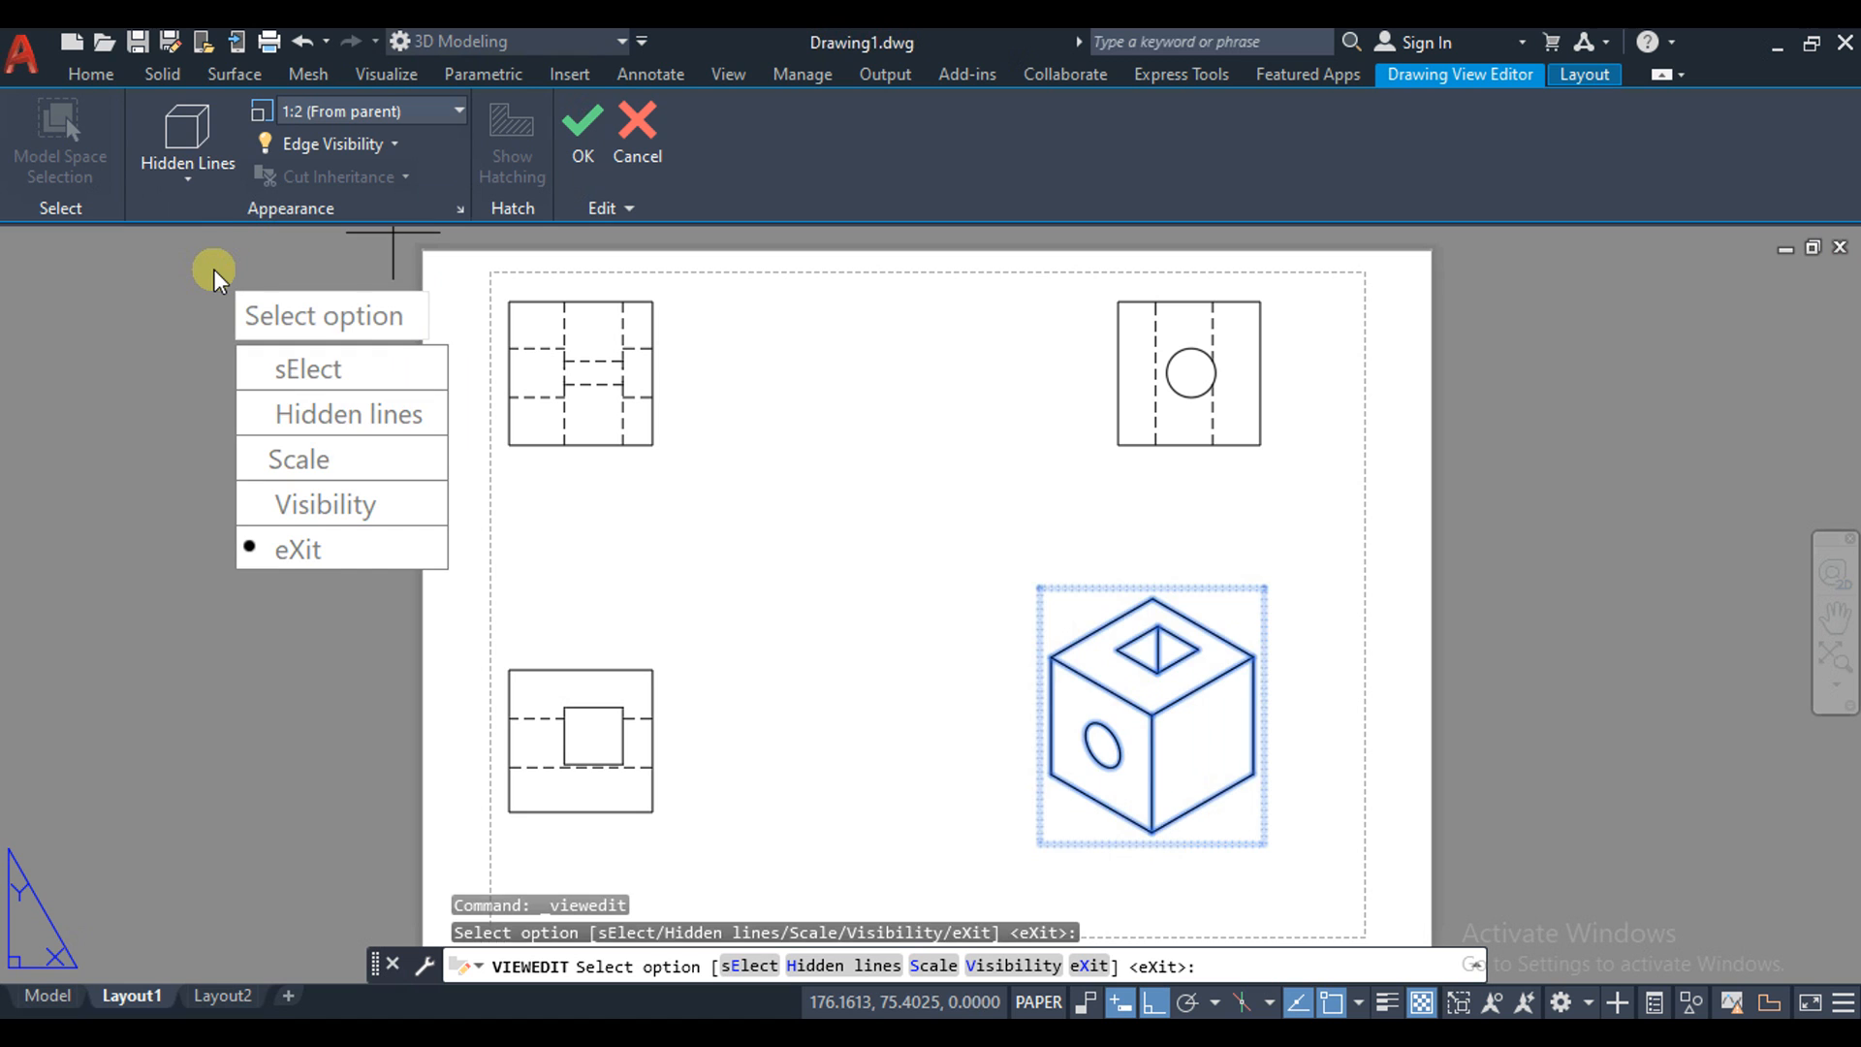
pyautogui.click(189, 184)
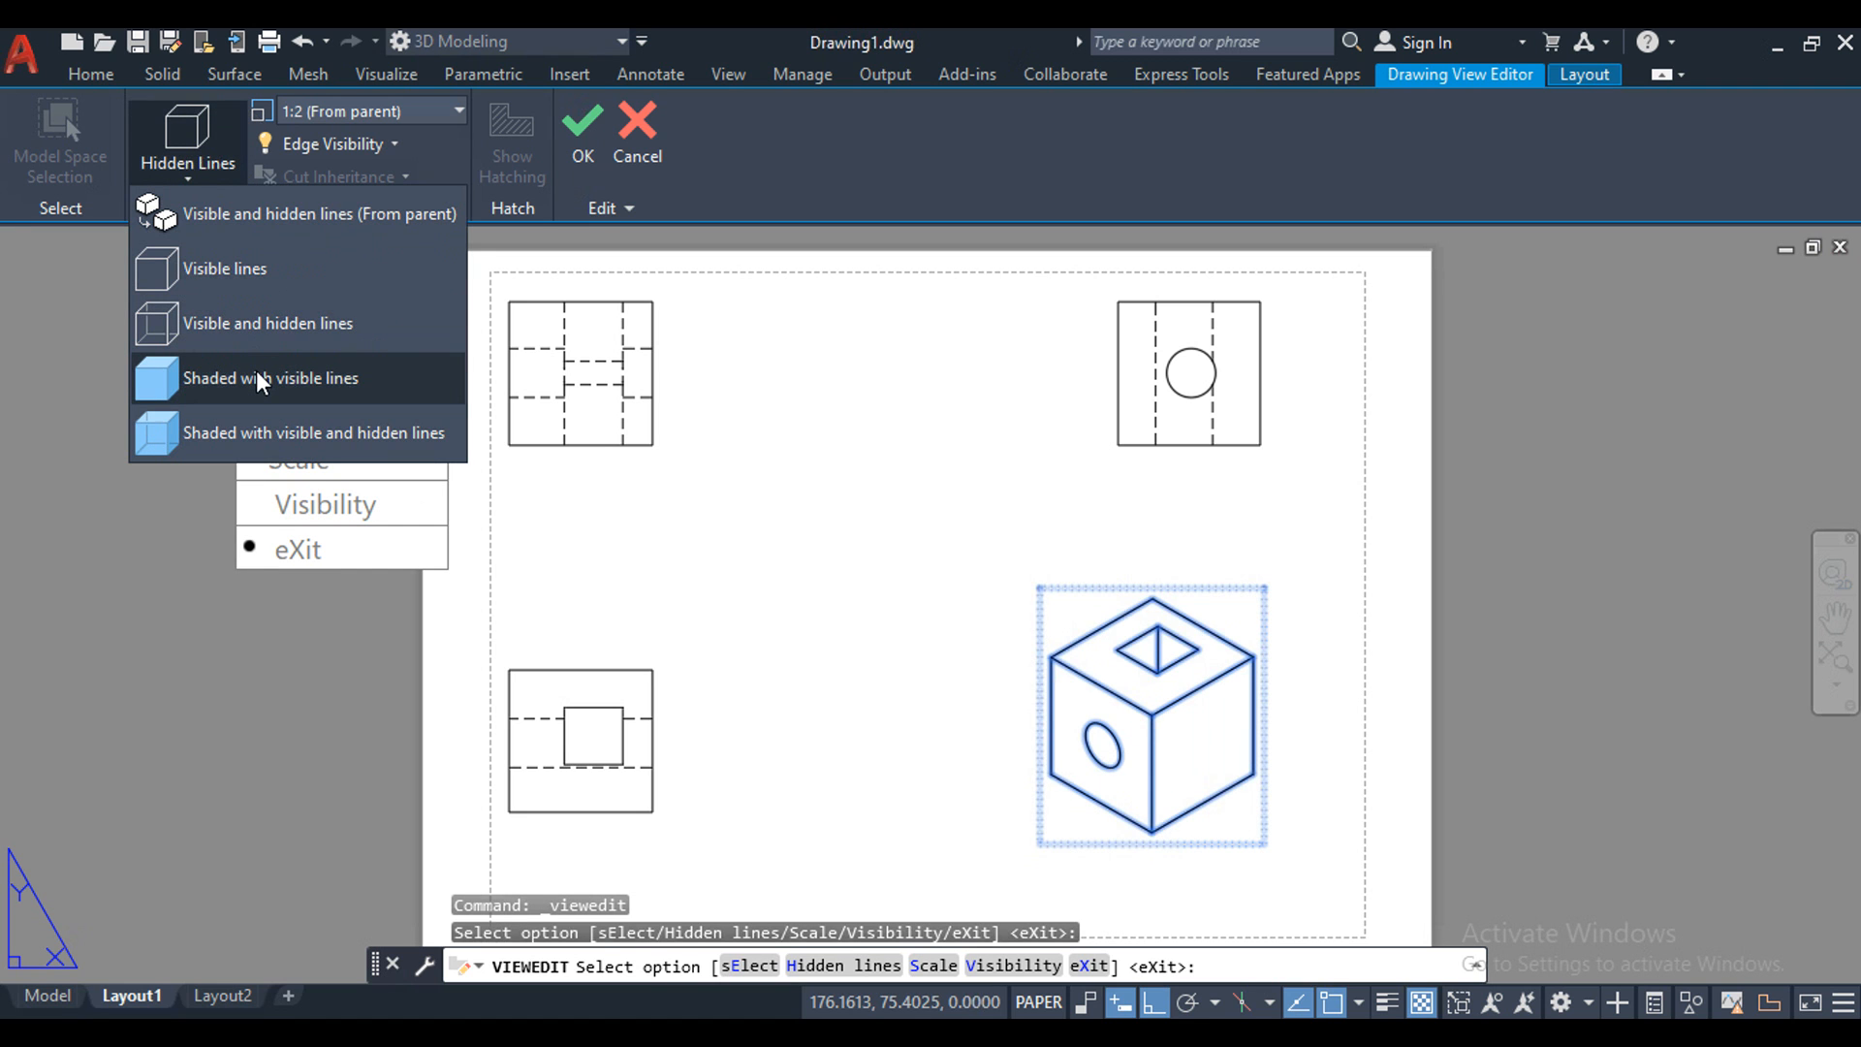
pyautogui.click(260, 379)
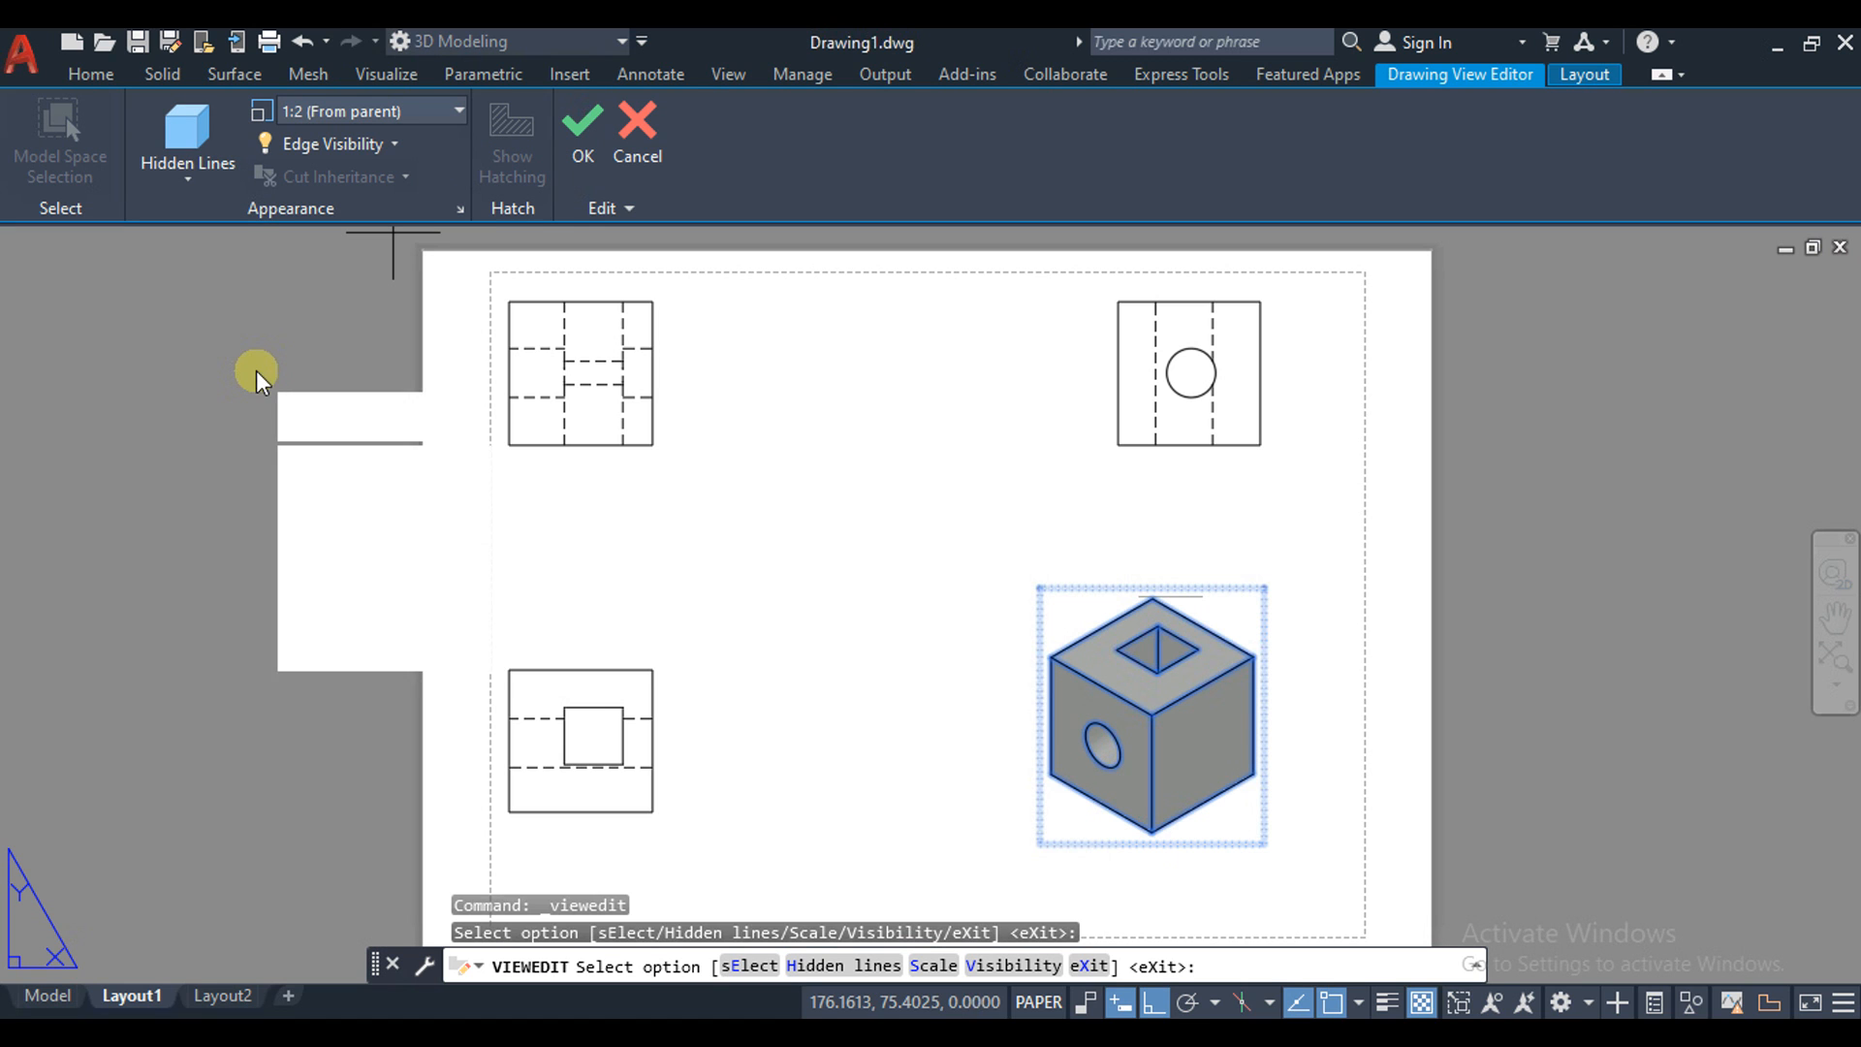
# Try Shaded with visible and hidden lines on the isometric view, and return it to Shaded with visible lines
pyautogui.click(187, 166)
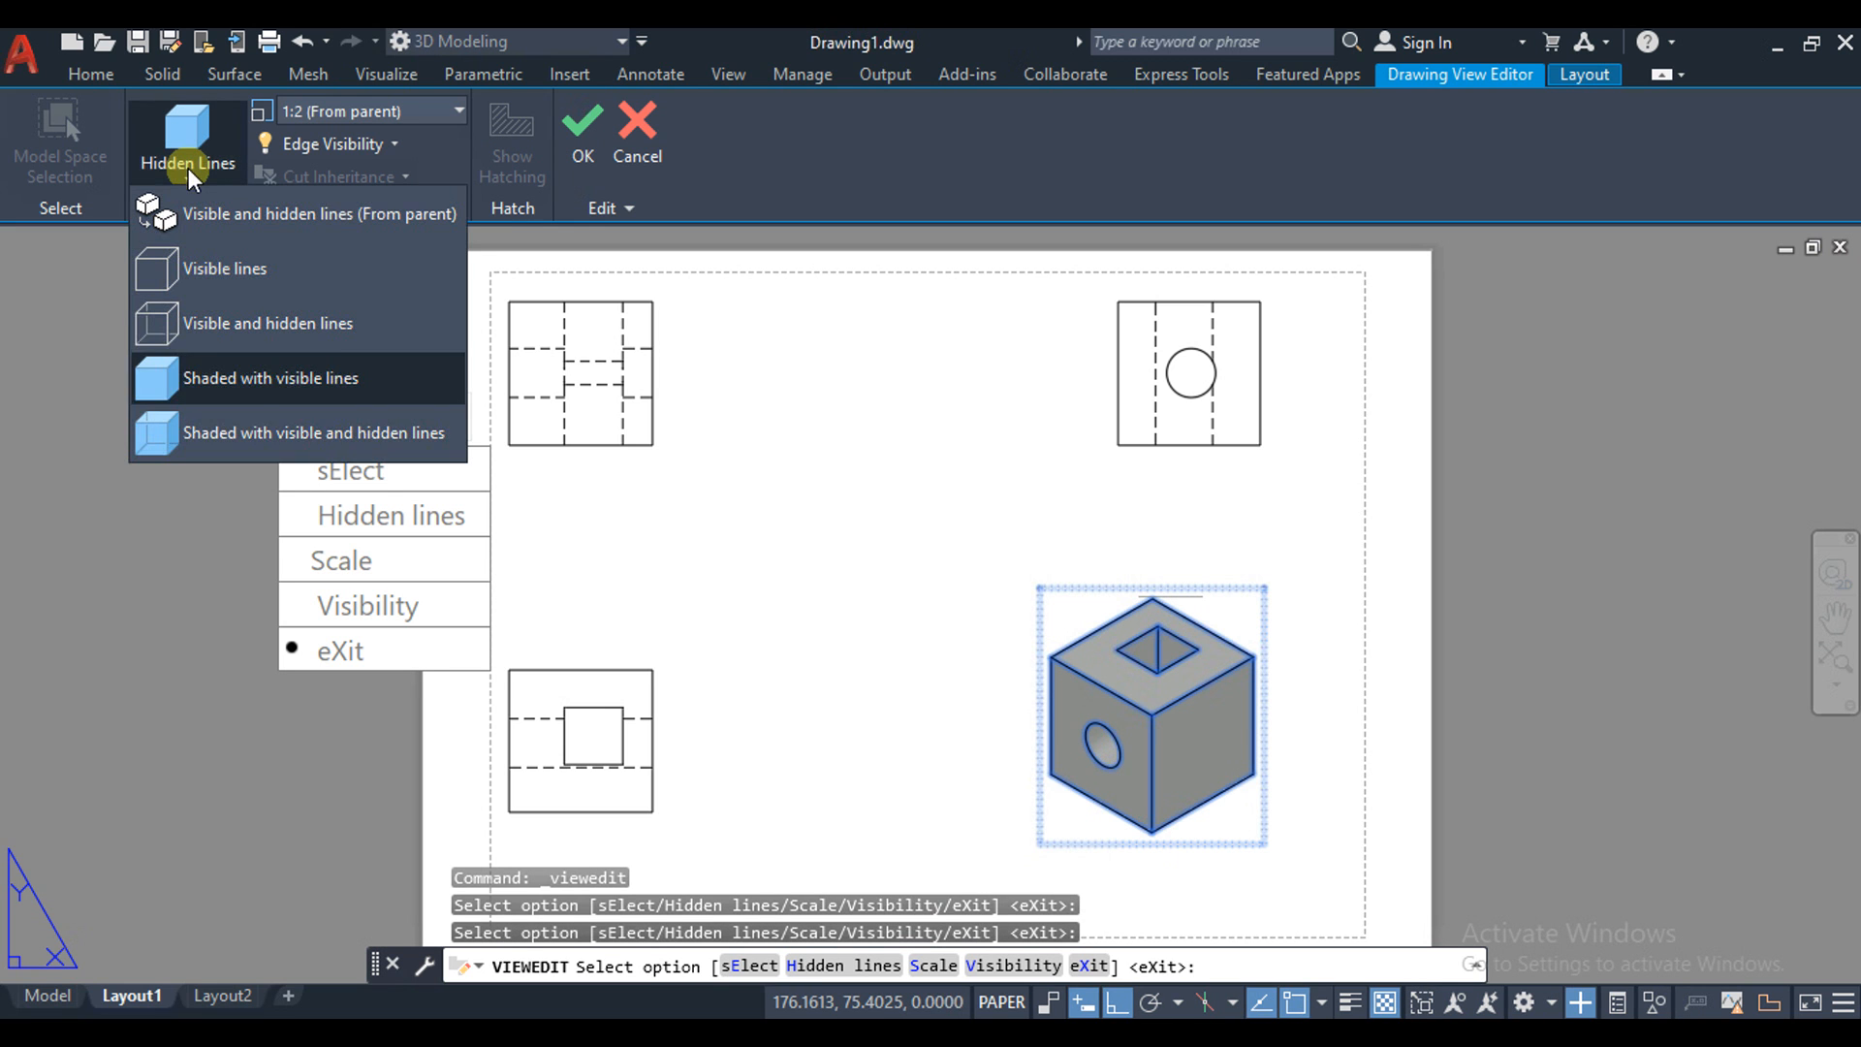
pyautogui.click(260, 431)
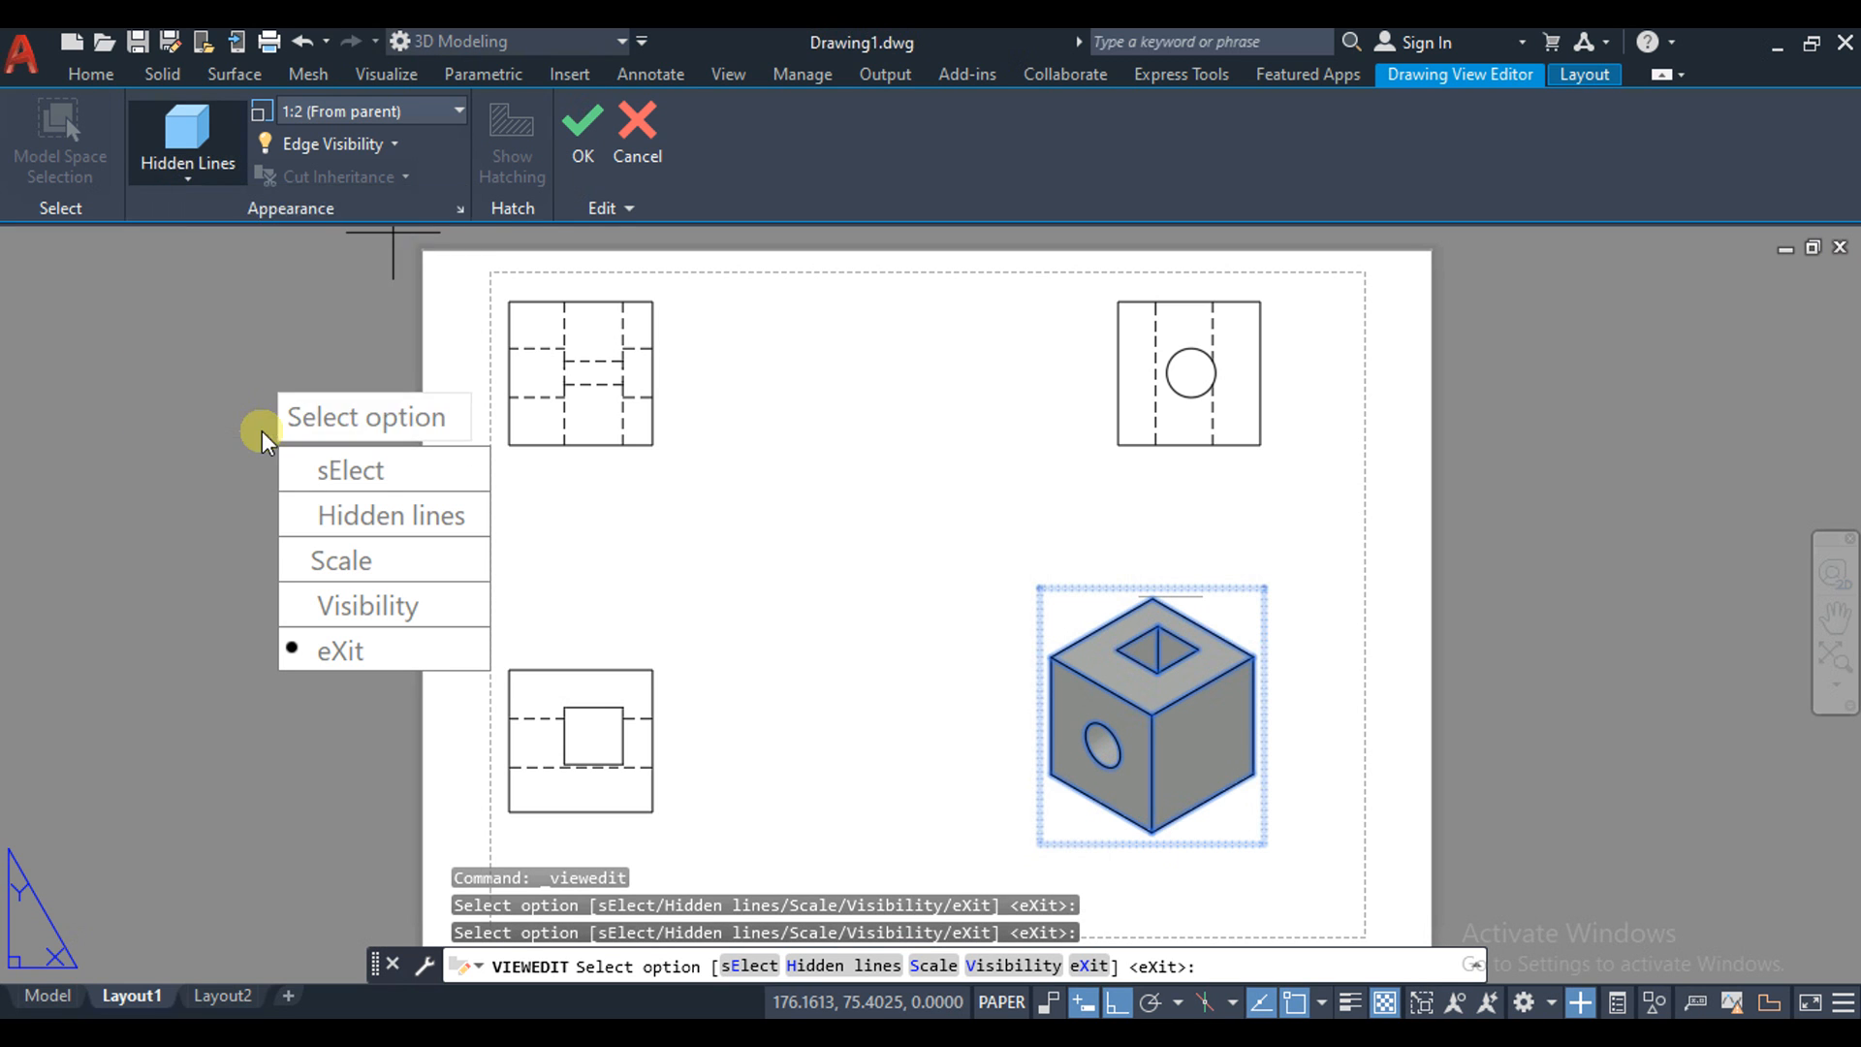
pyautogui.click(188, 175)
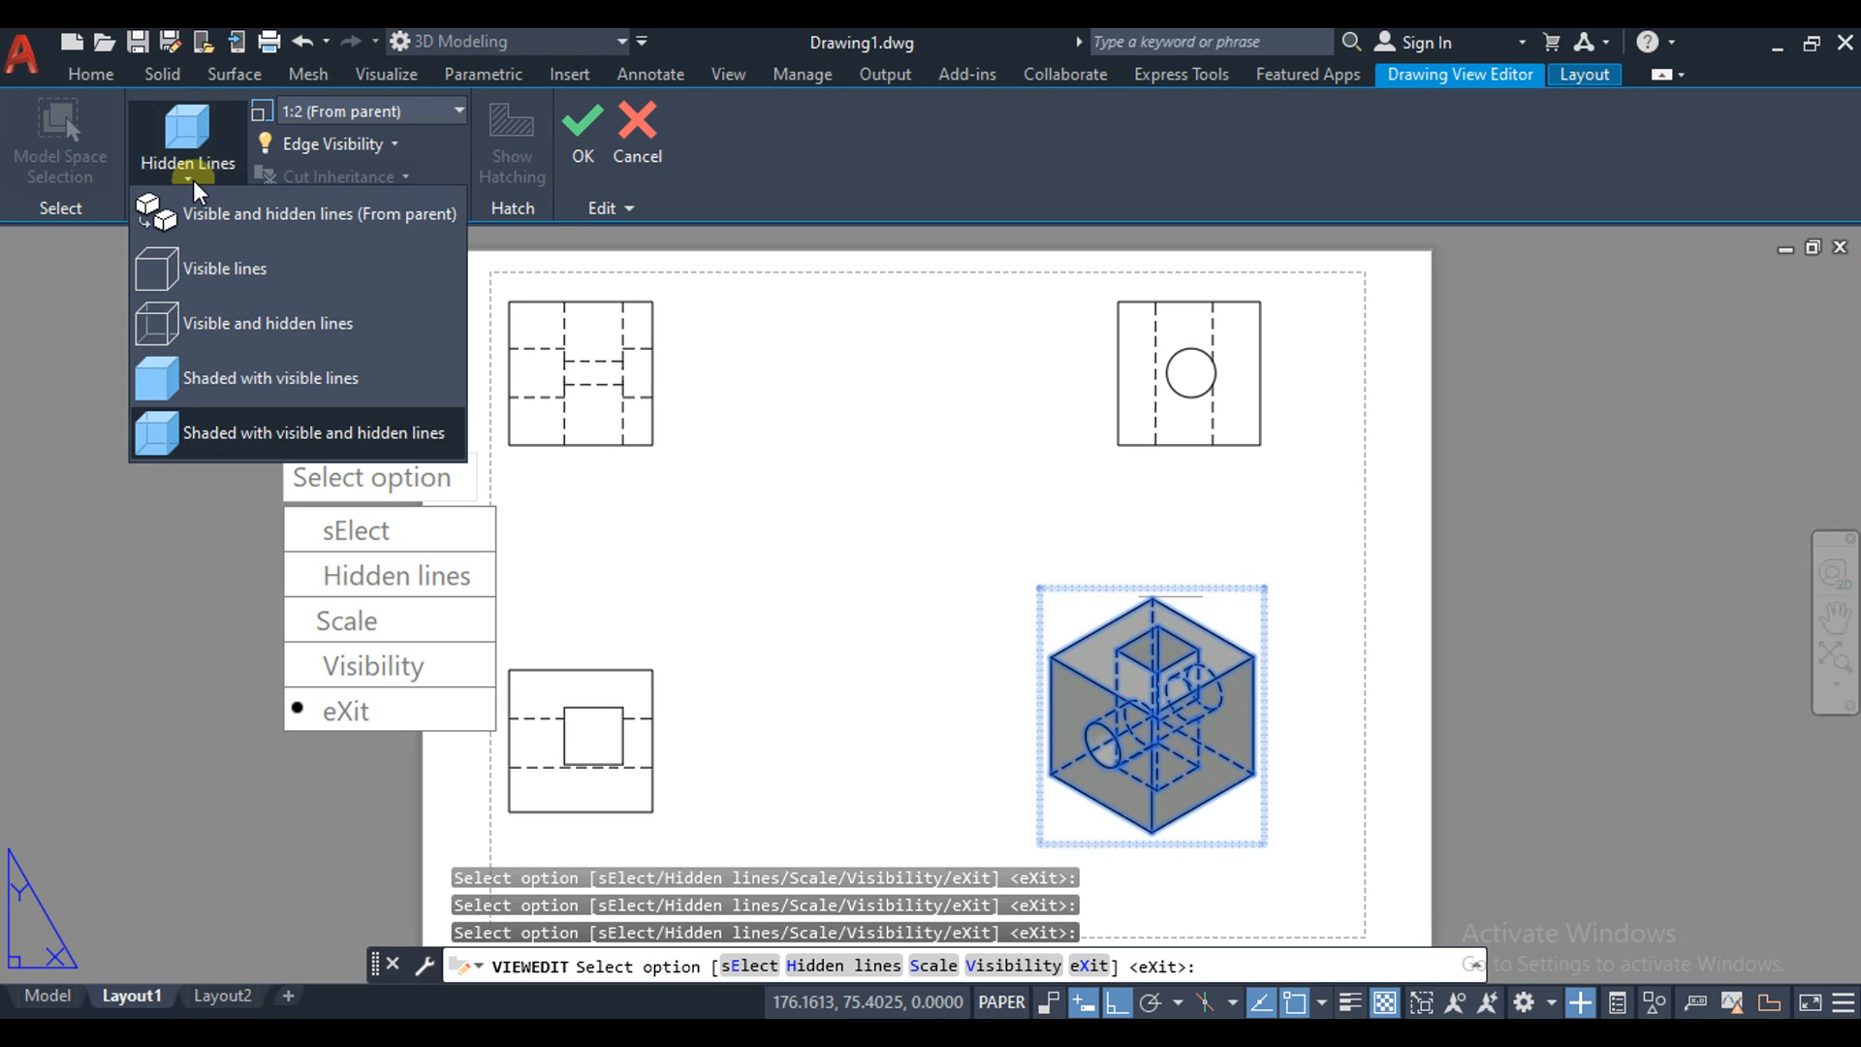
pyautogui.click(247, 398)
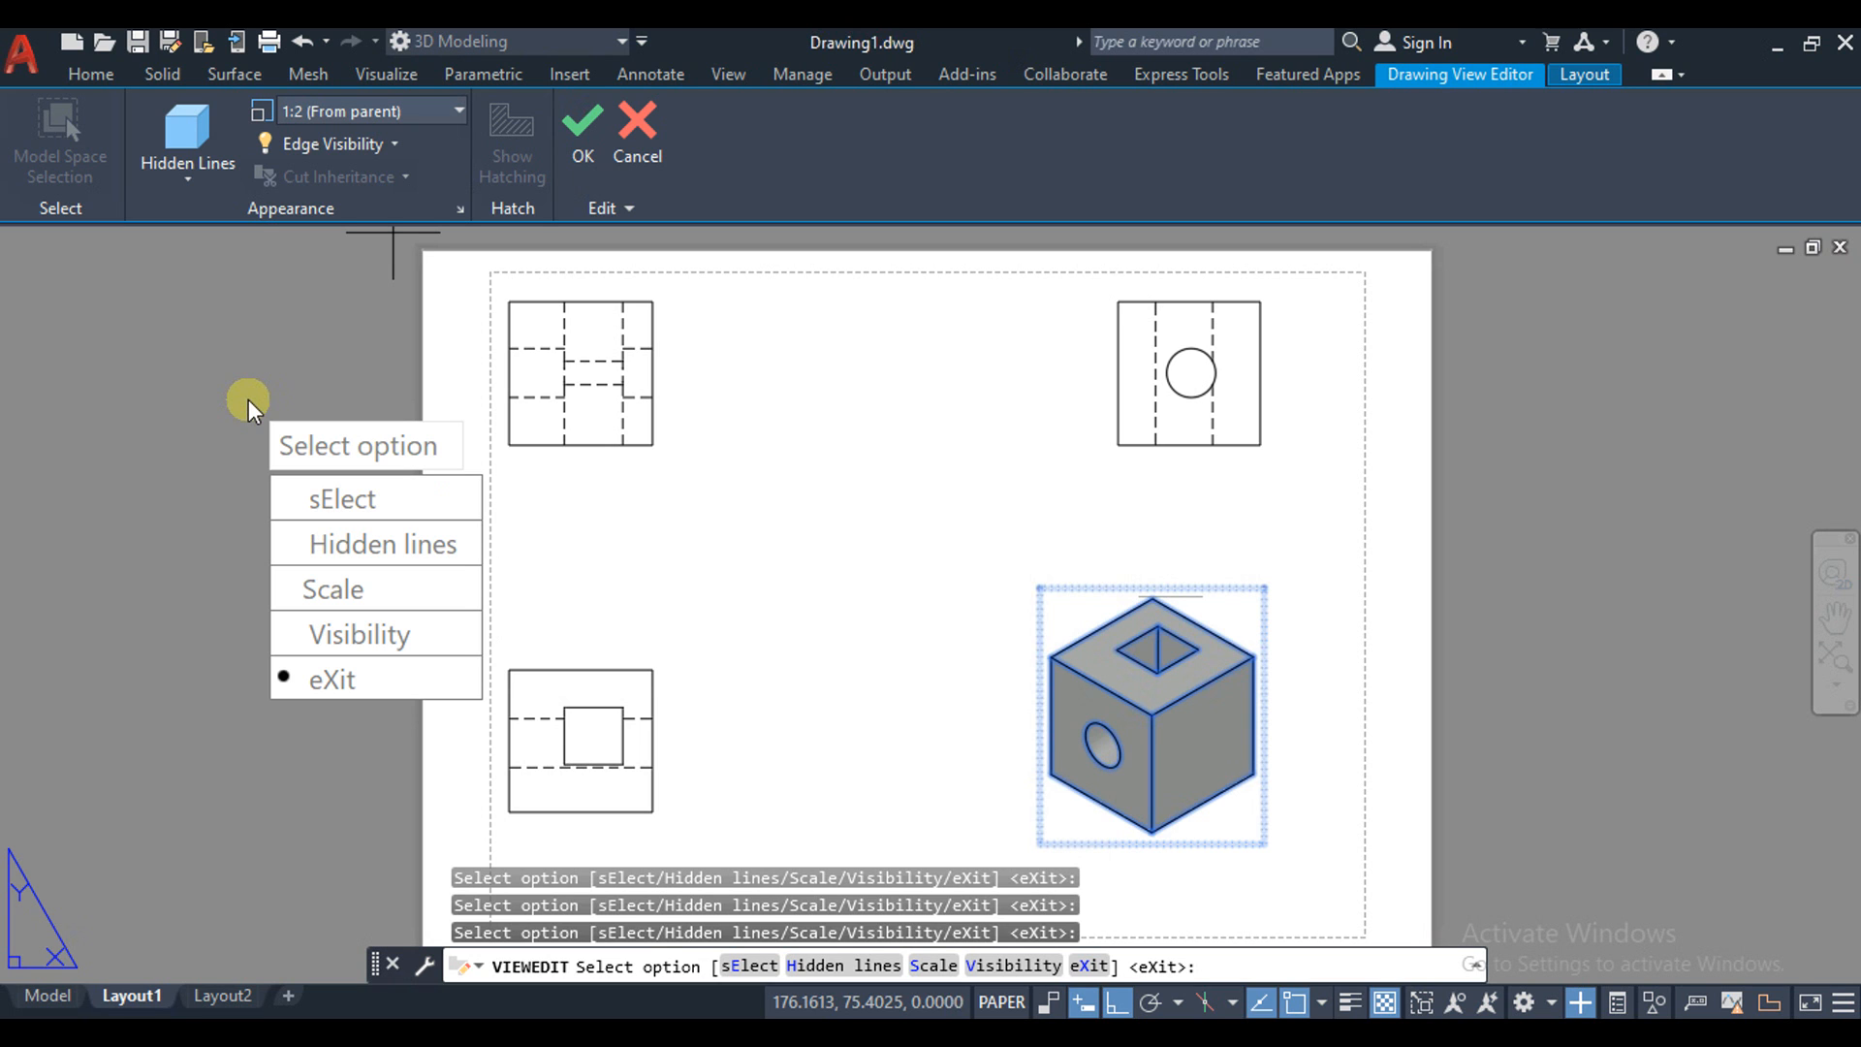
# Try a 1:4 scale on the isometric view, restore 1:2 (From parent), and accept the view edits
pyautogui.click(457, 119)
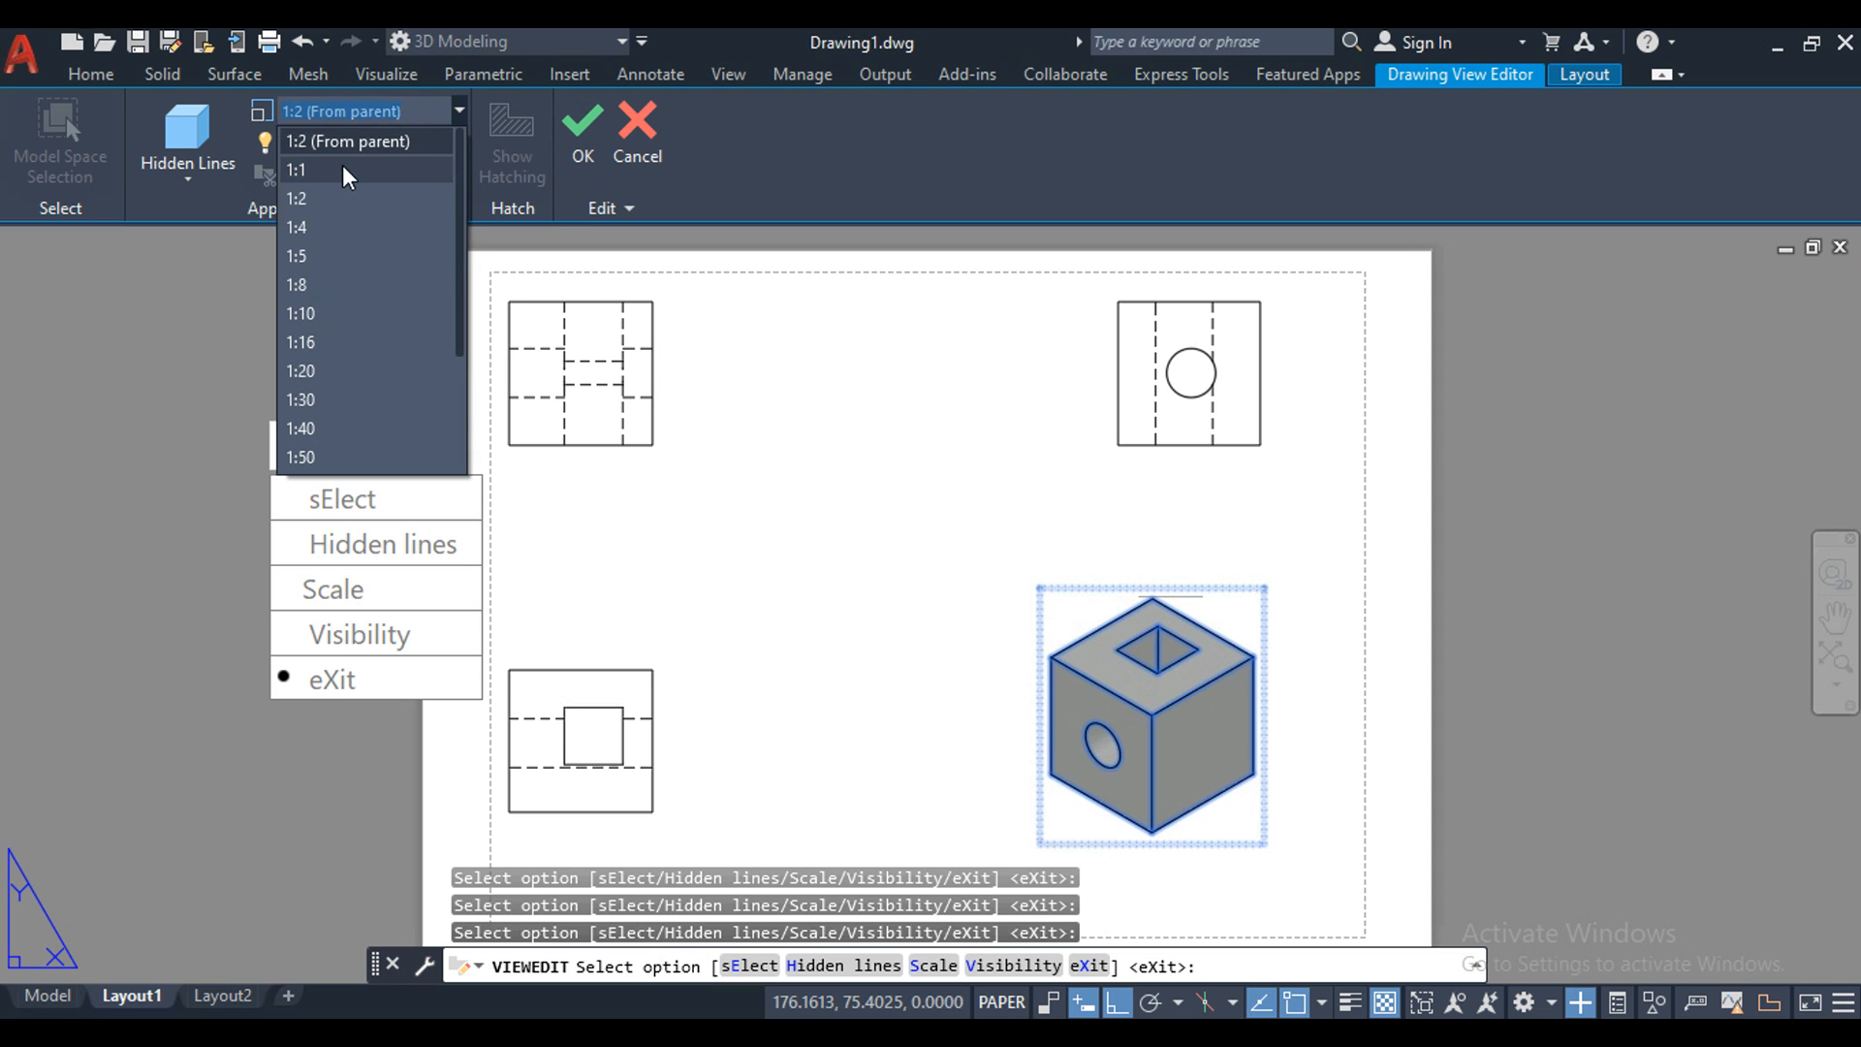
pyautogui.click(328, 228)
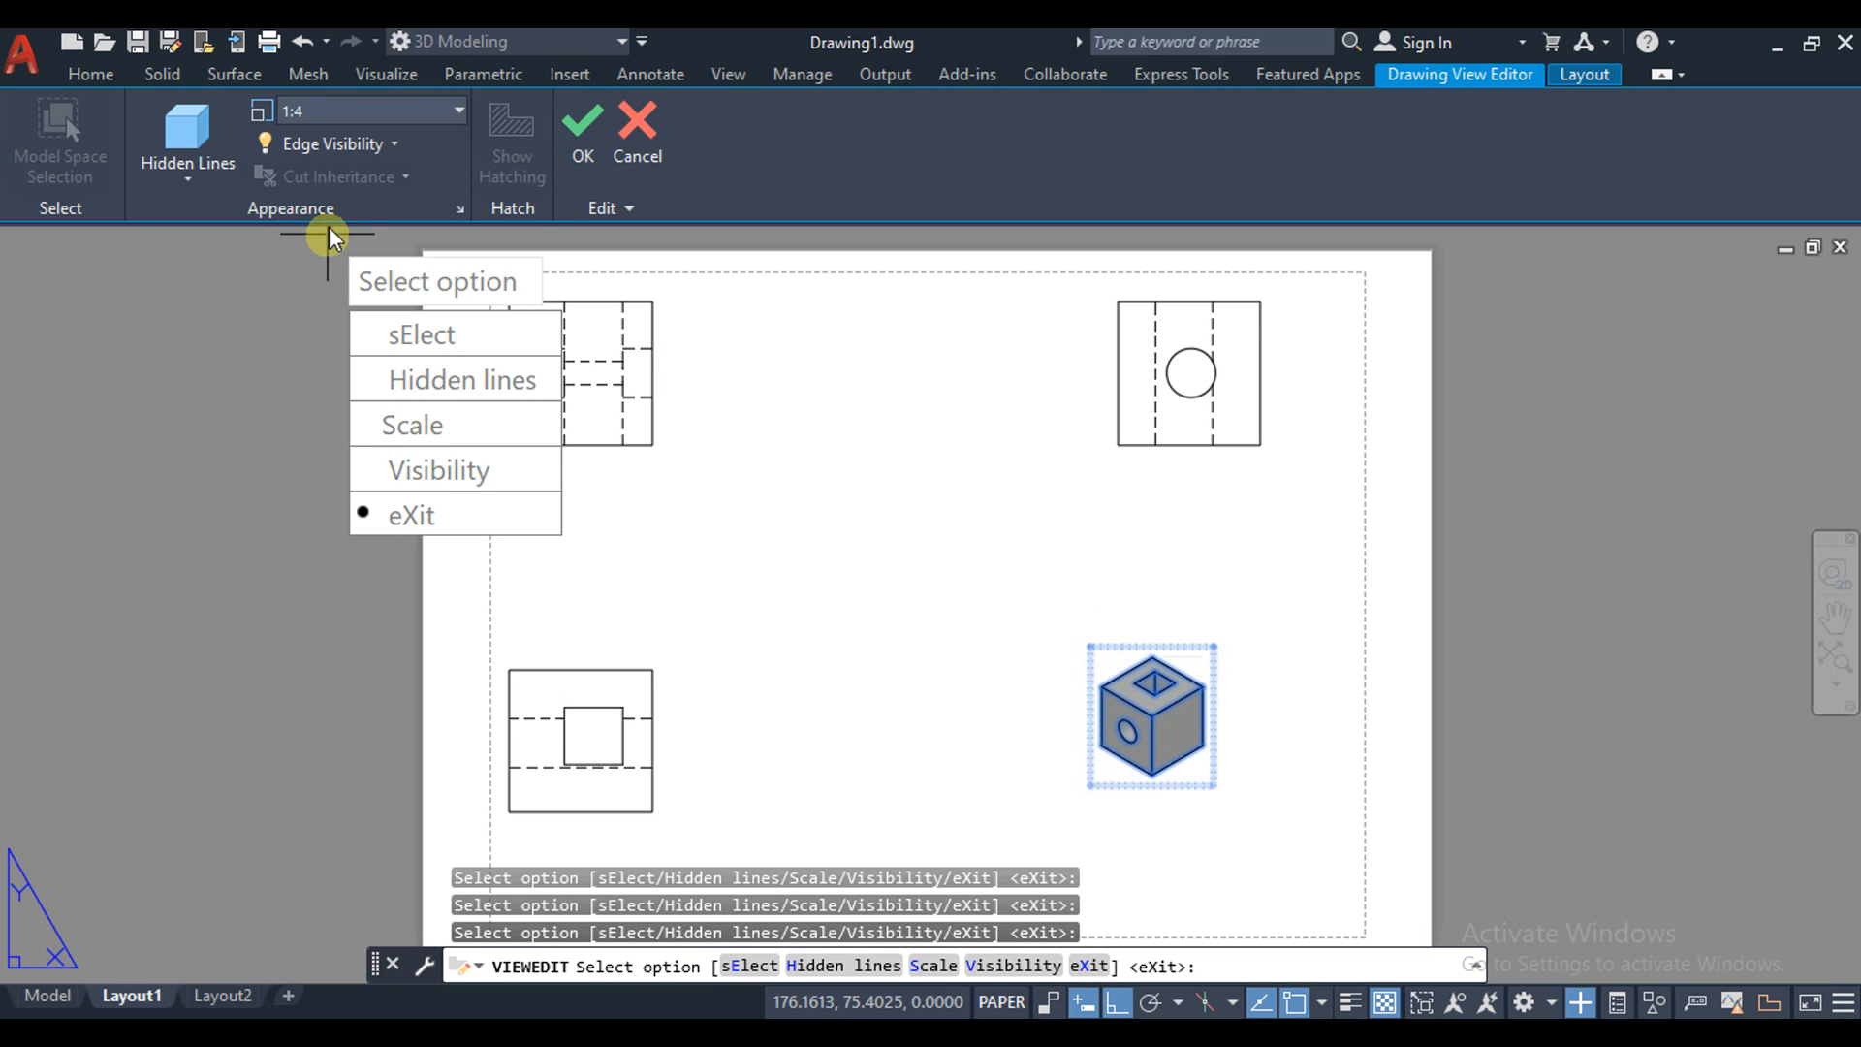
pyautogui.click(460, 114)
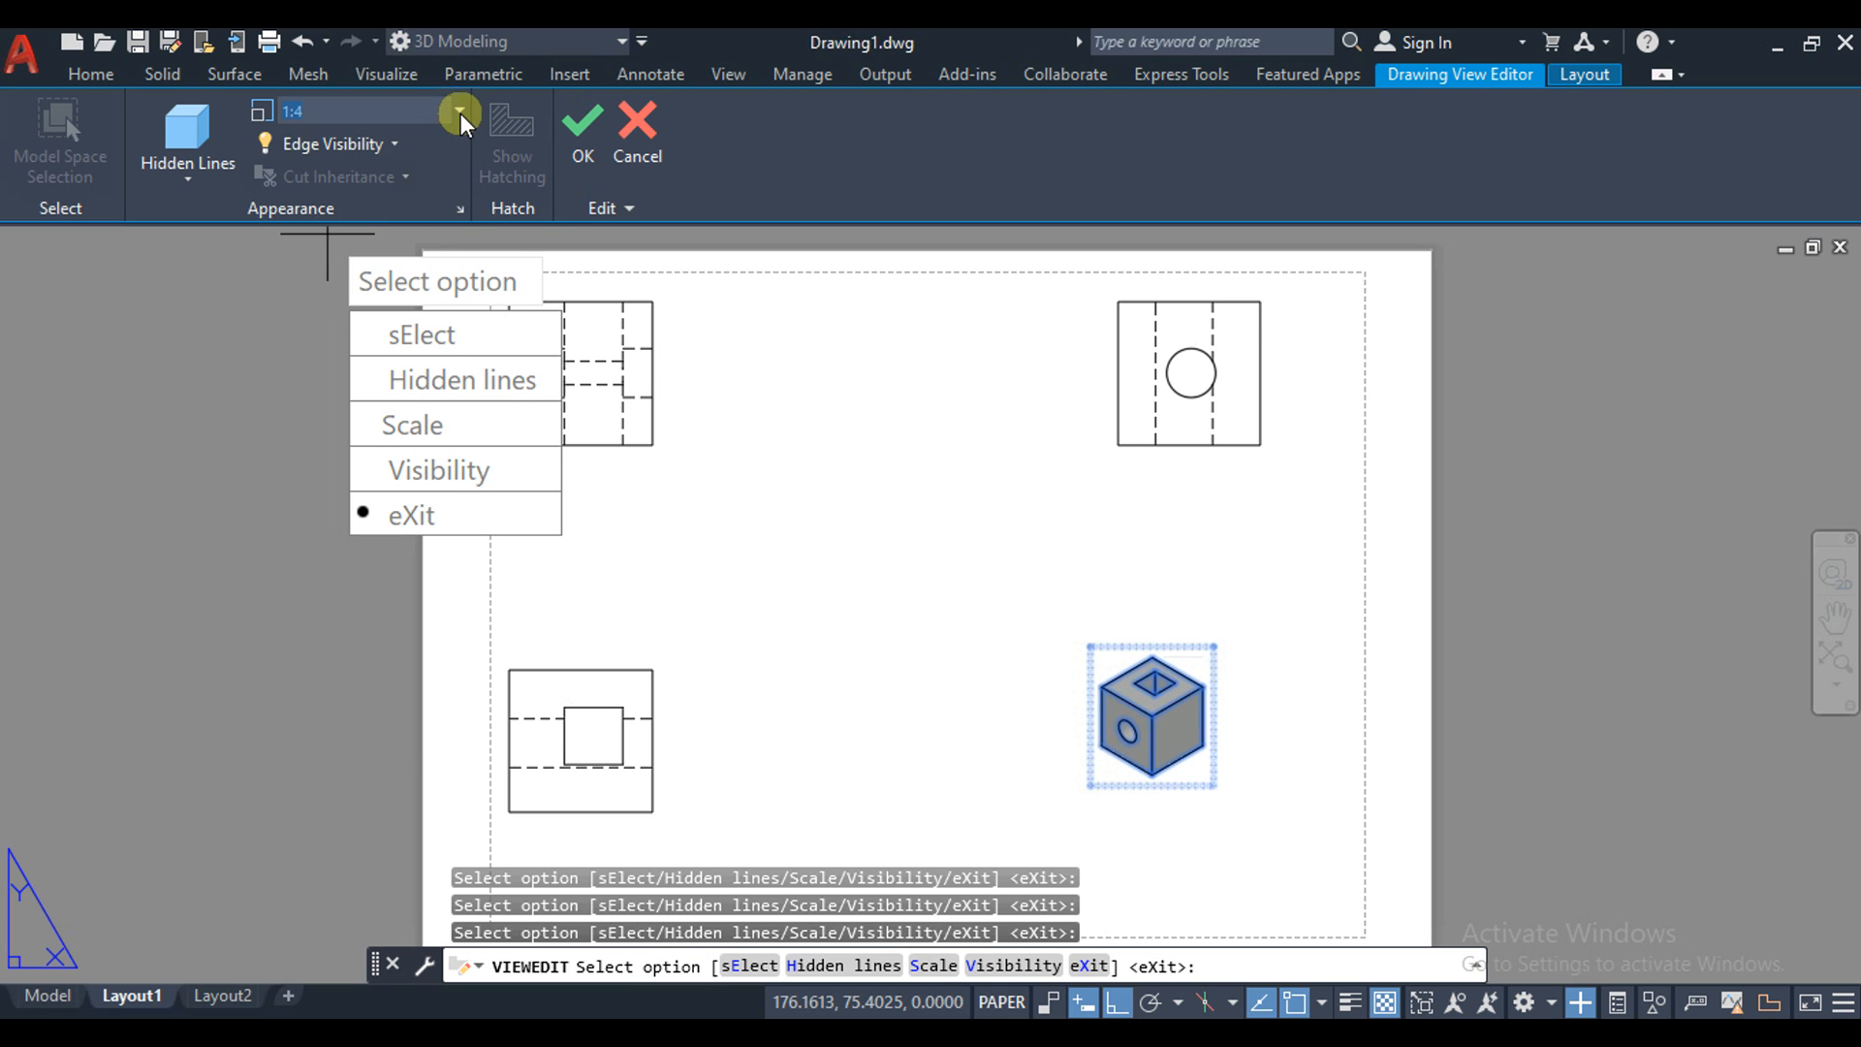
pyautogui.moveTo(460, 203); pyautogui.dragTo(458, 146)
pyautogui.click(415, 144)
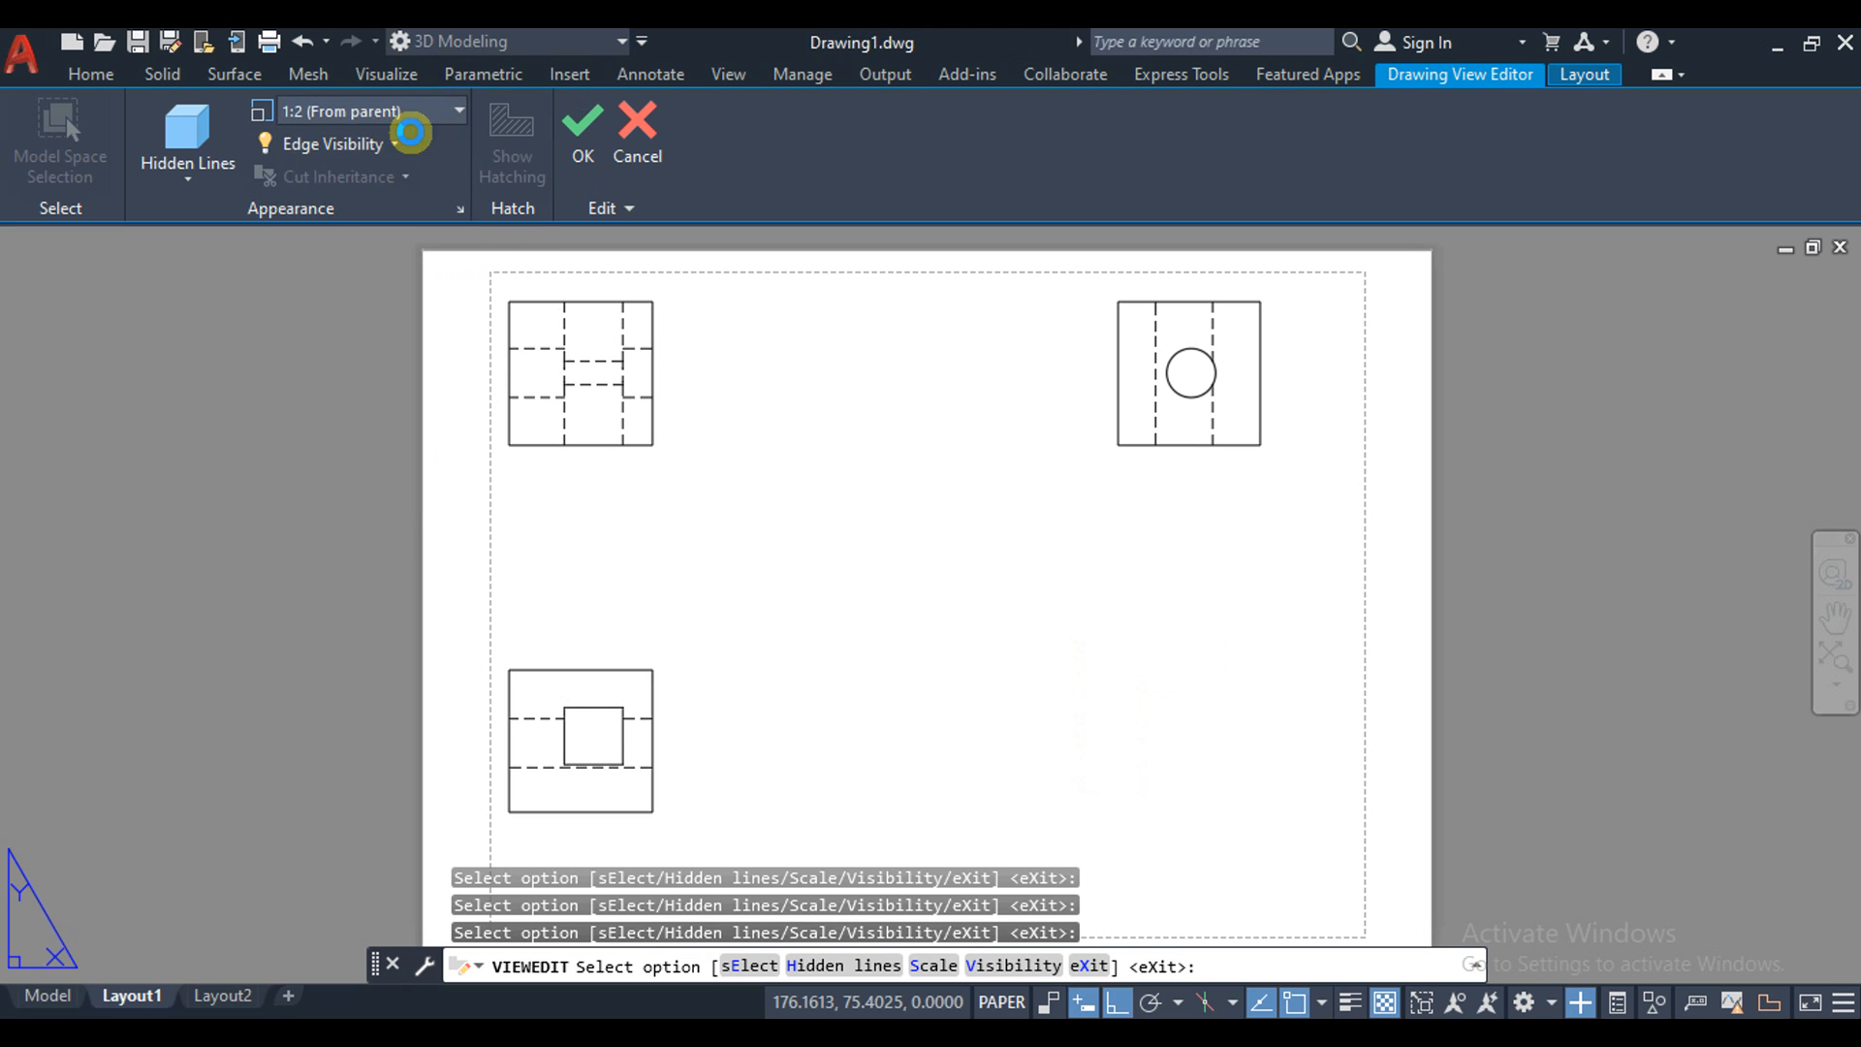
pyautogui.click(590, 146)
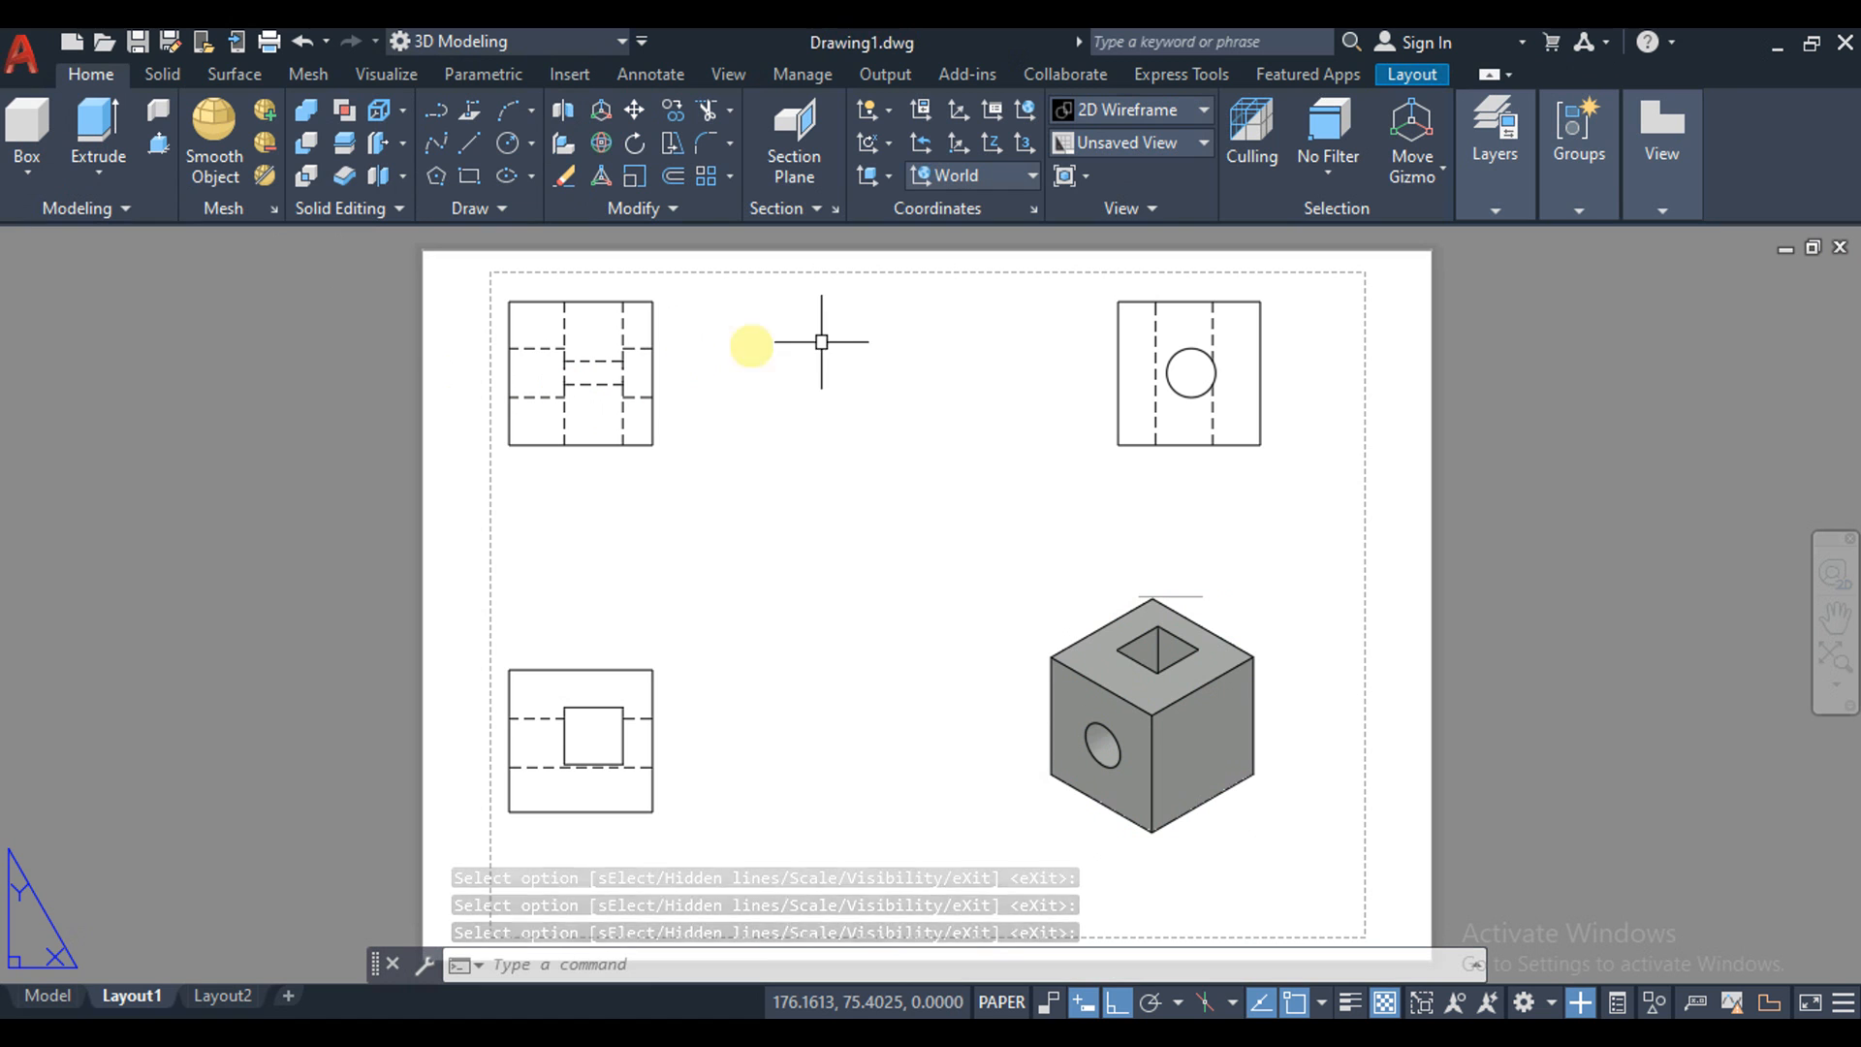
# Create a full section view from the base view, cutting horizontally through its centre, and place it between the base and lower projected views
pyautogui.click(647, 404)
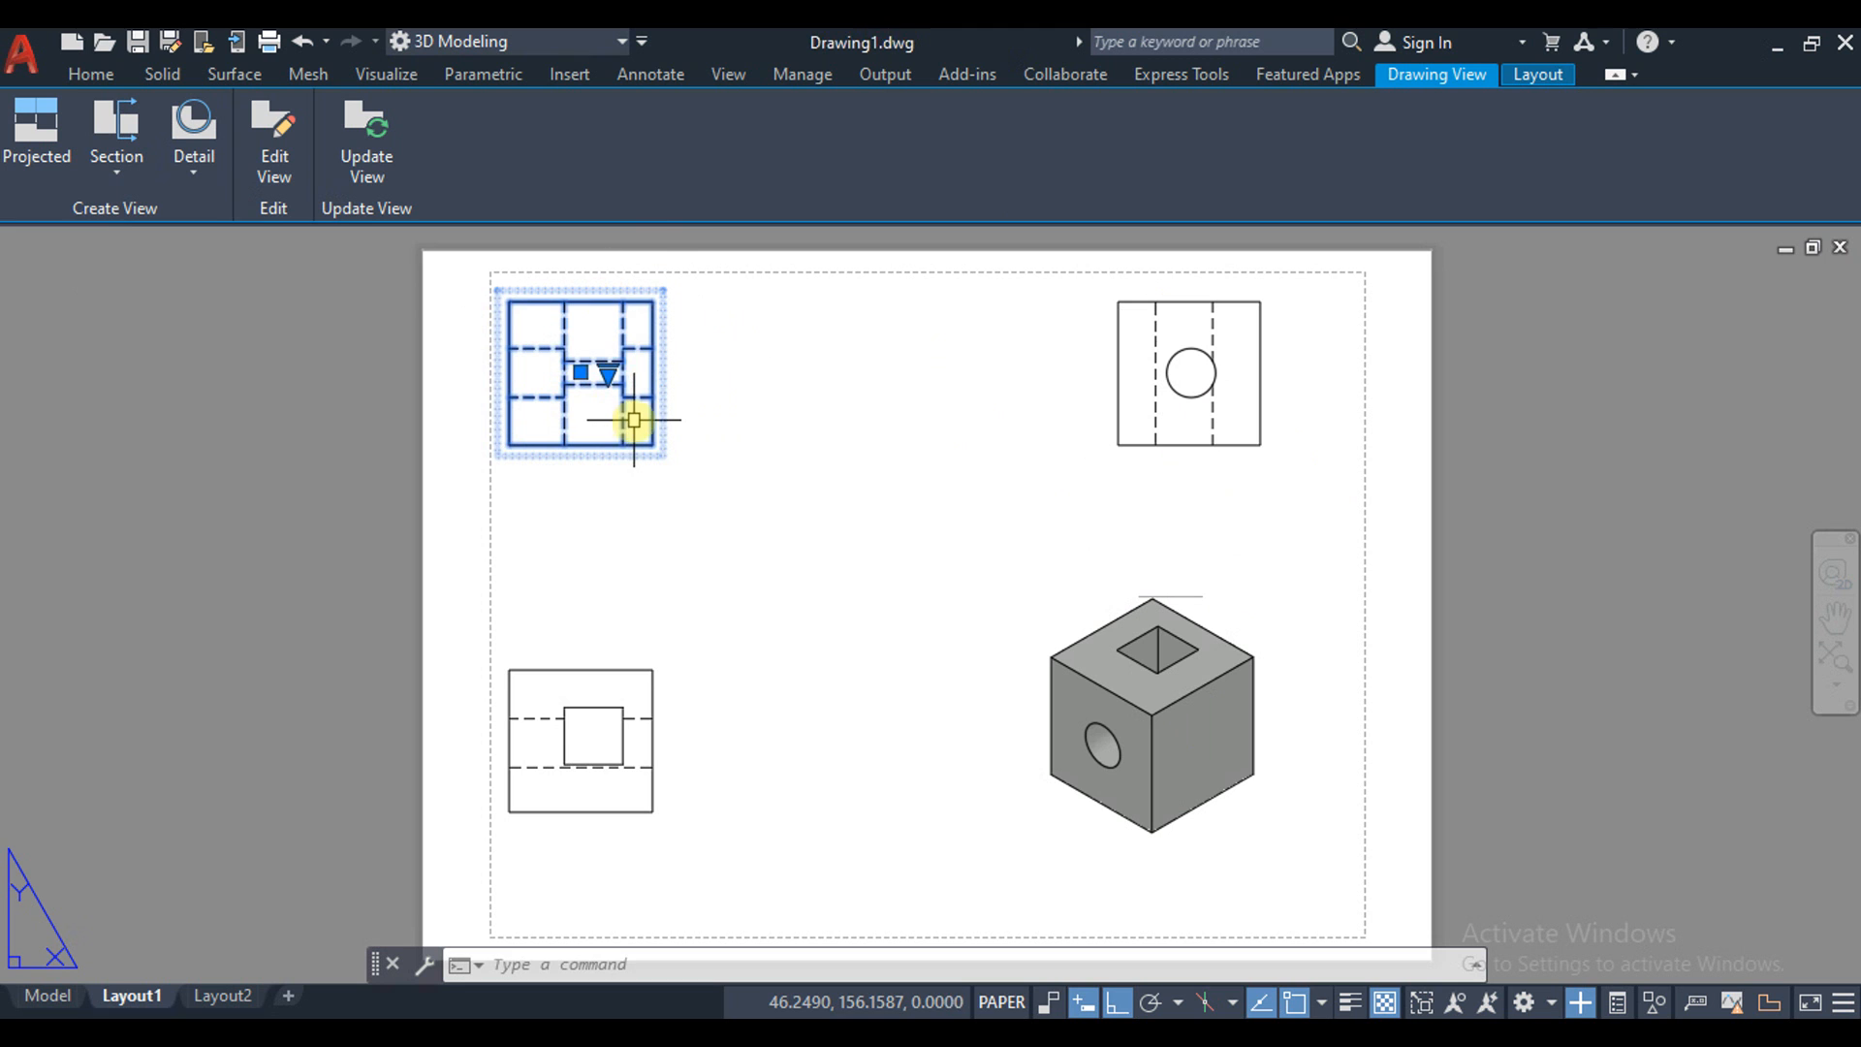
pyautogui.moveTo(635, 420)
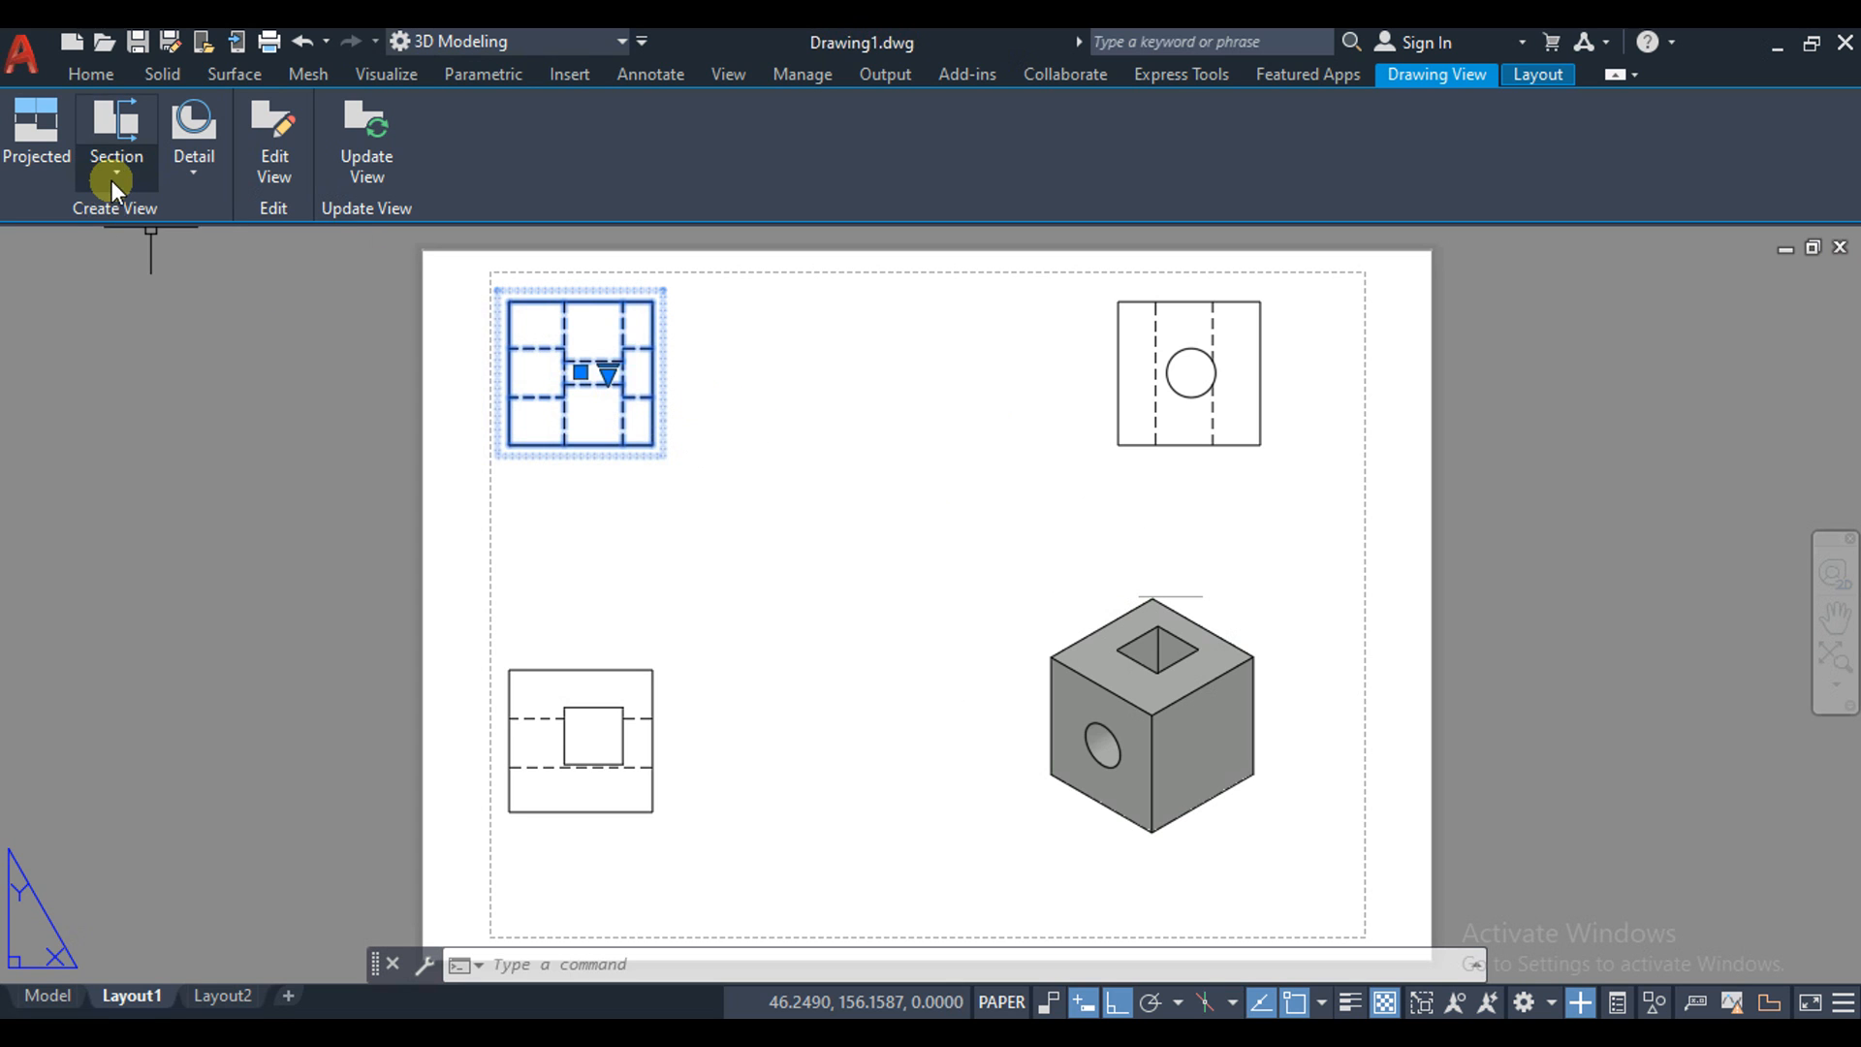
pyautogui.click(113, 174)
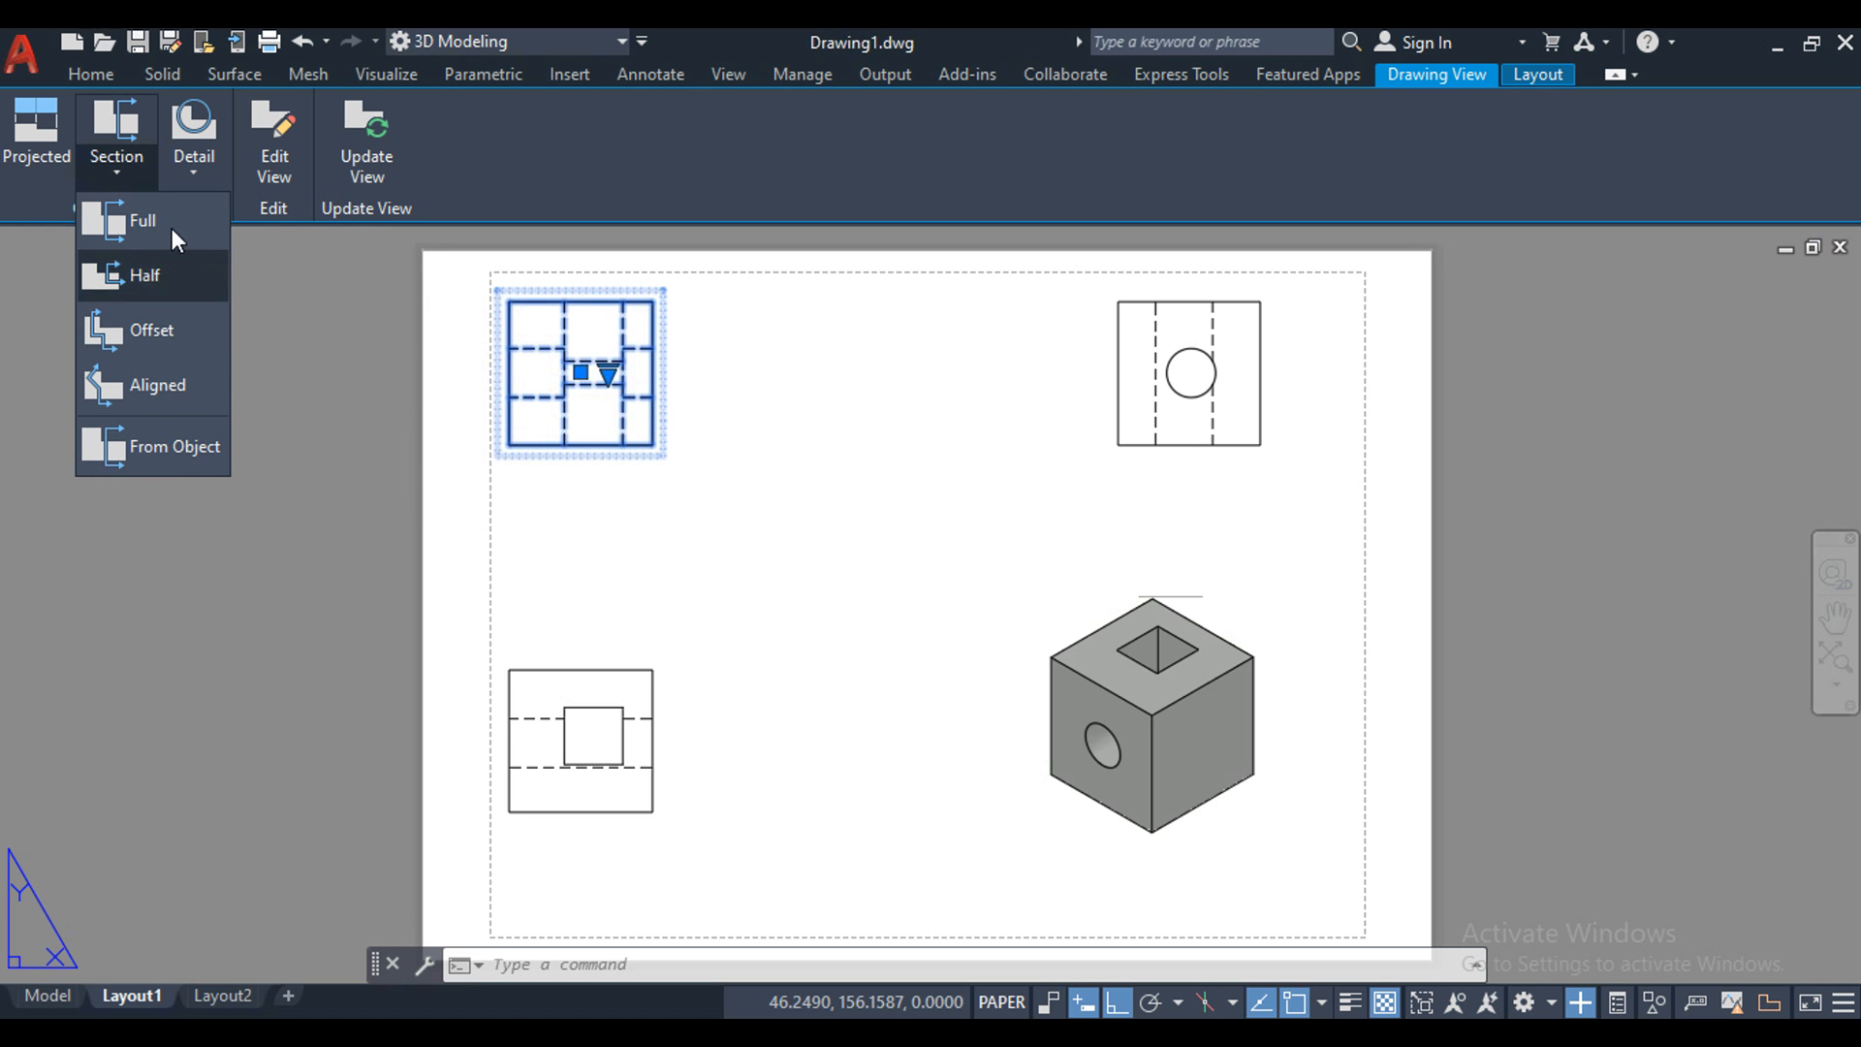
pyautogui.click(167, 485)
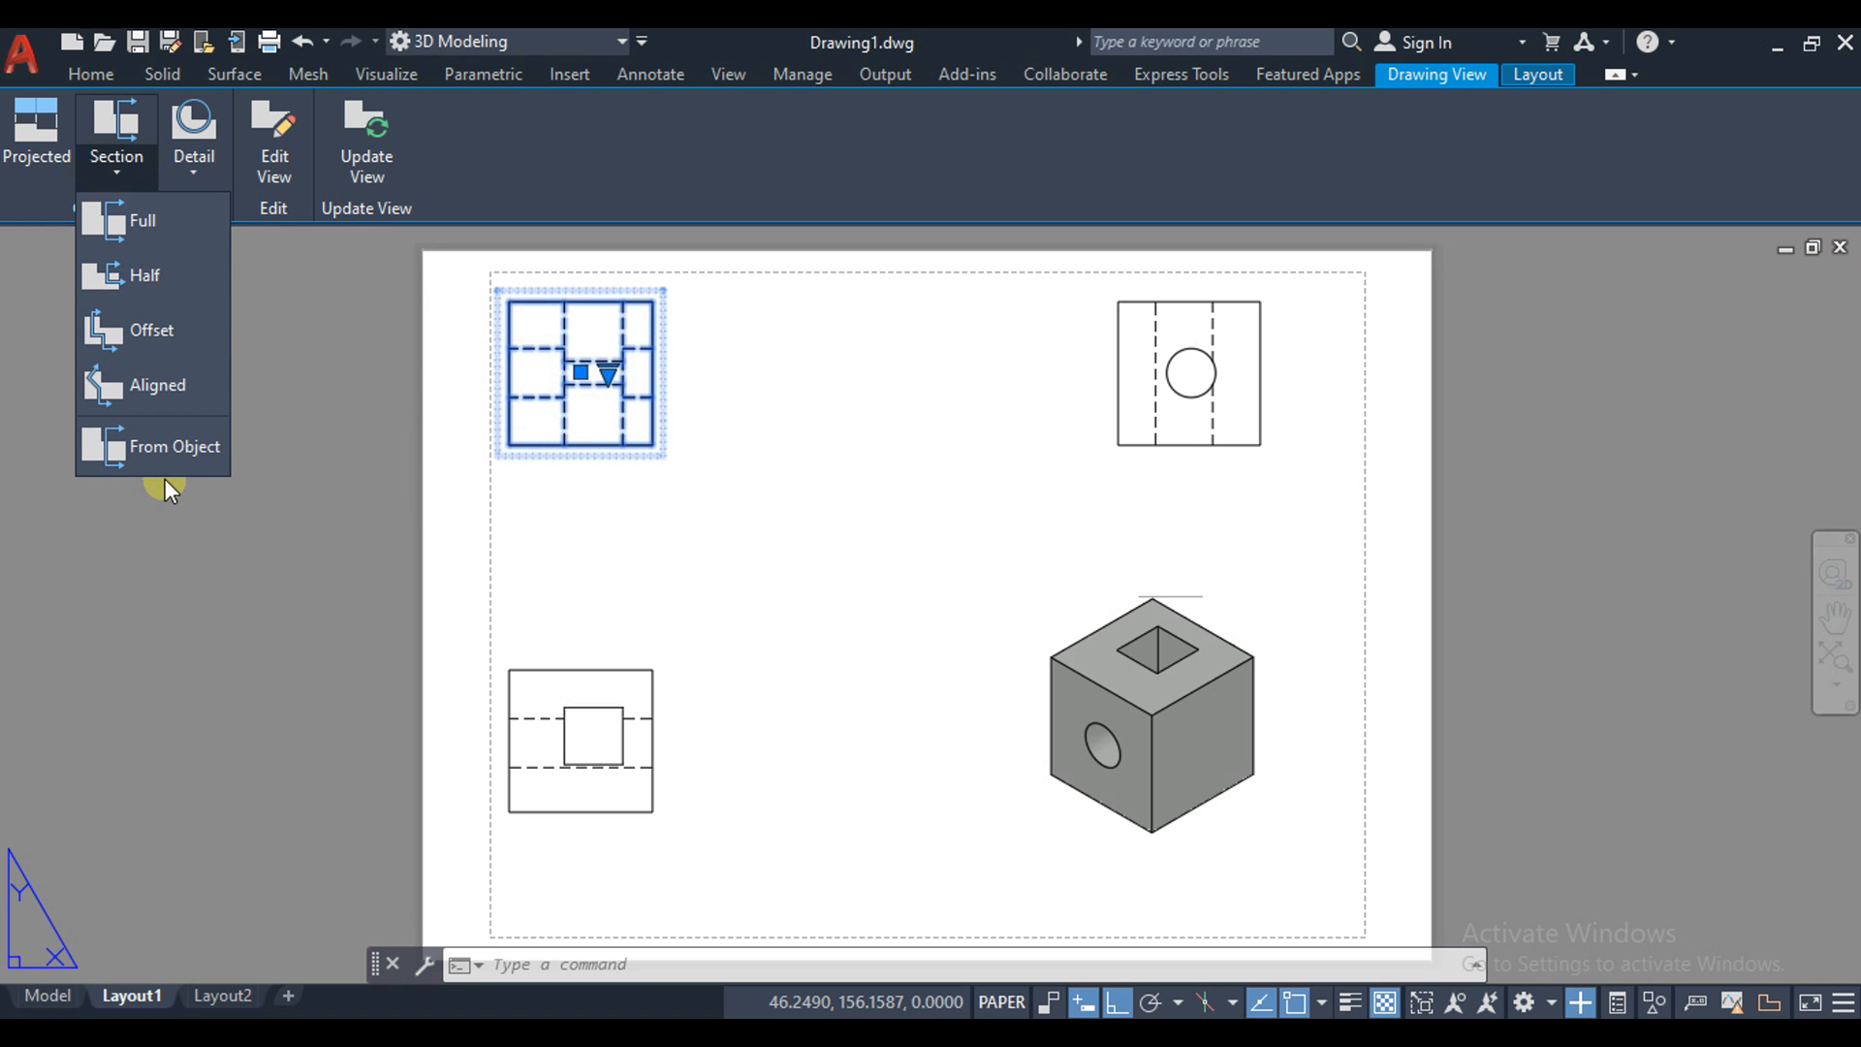
pyautogui.click(163, 238)
pyautogui.click(572, 372)
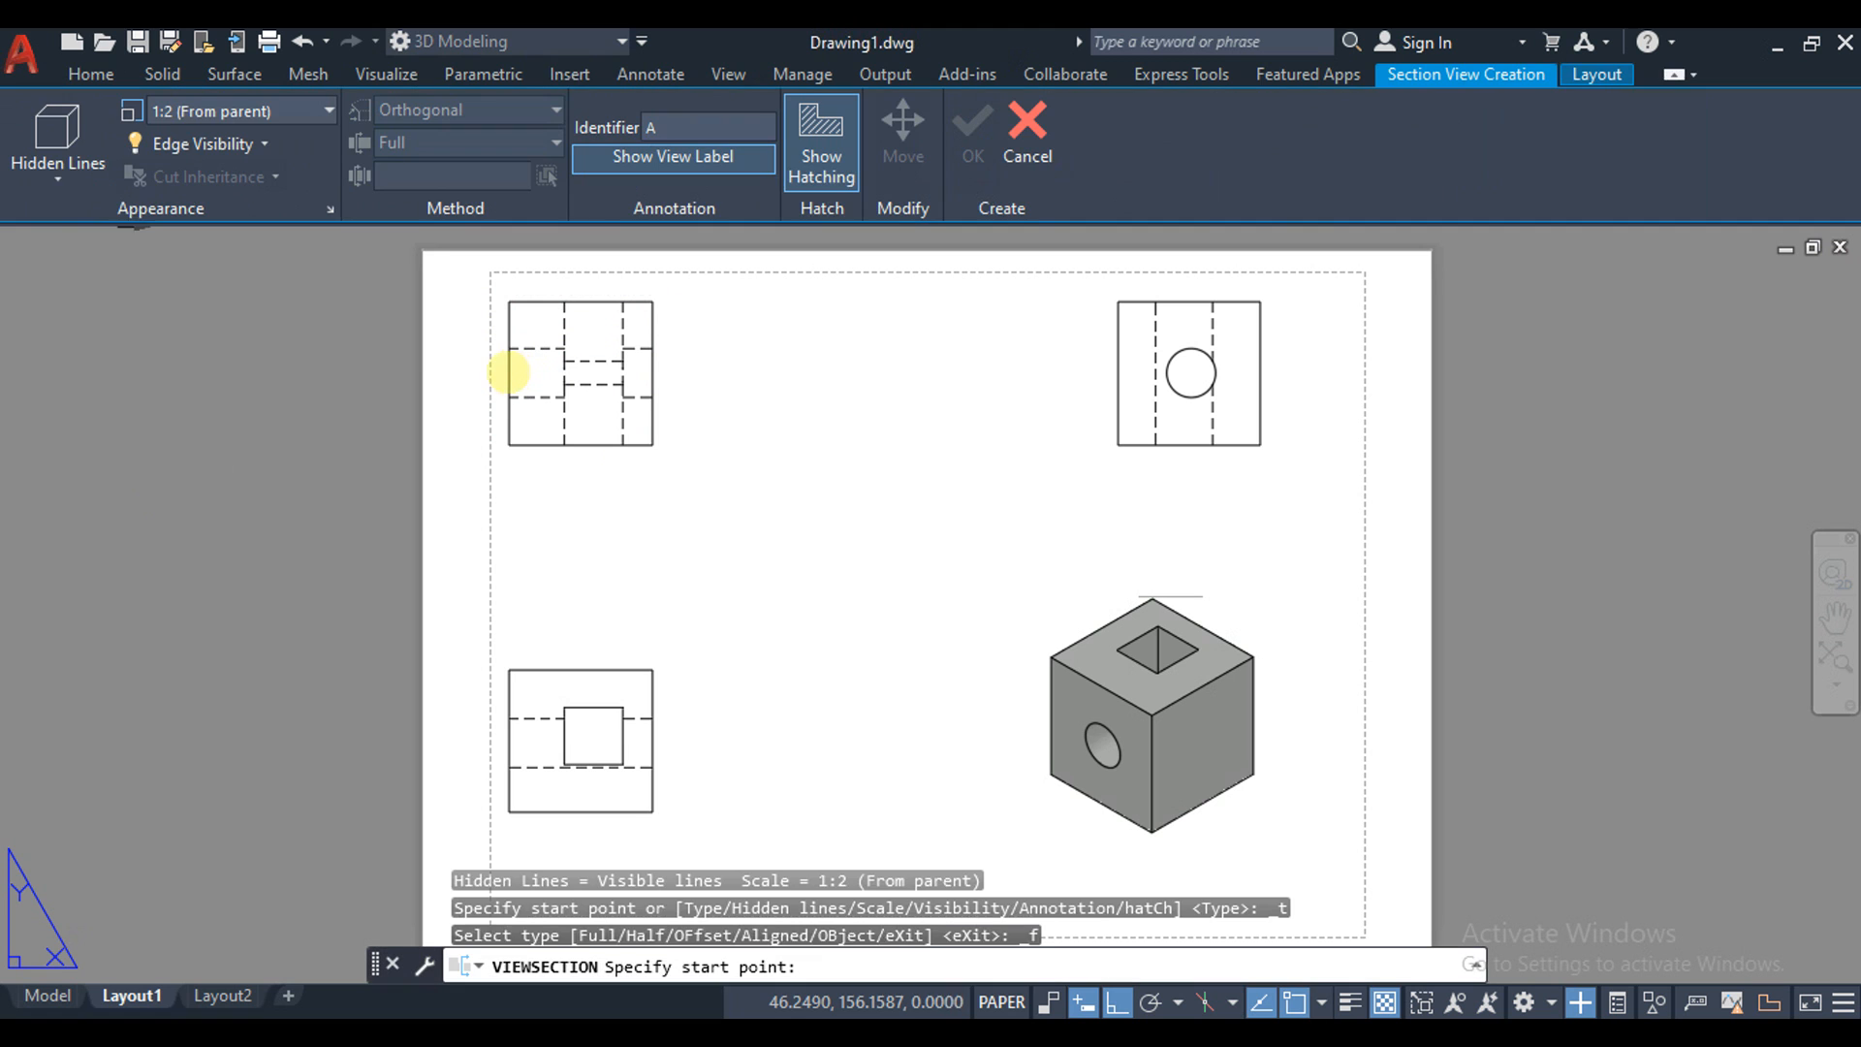
pyautogui.click(493, 371)
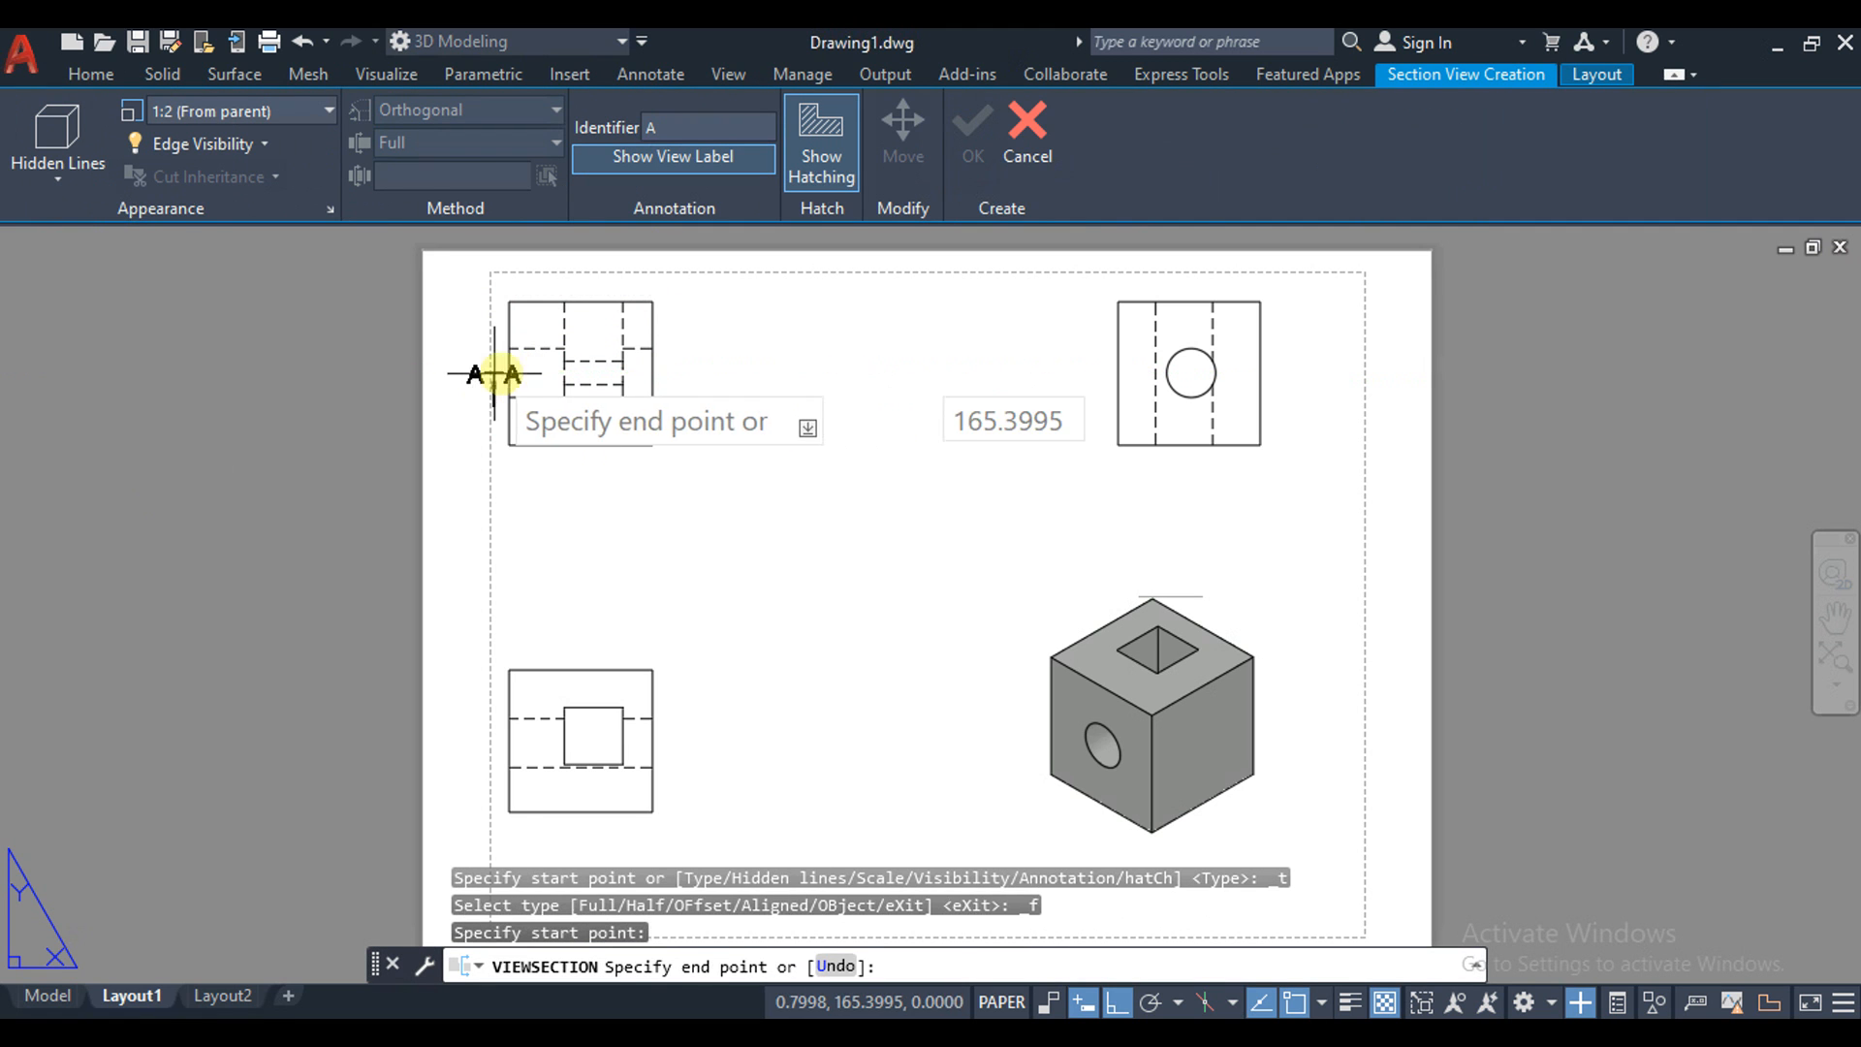
pyautogui.click(677, 370)
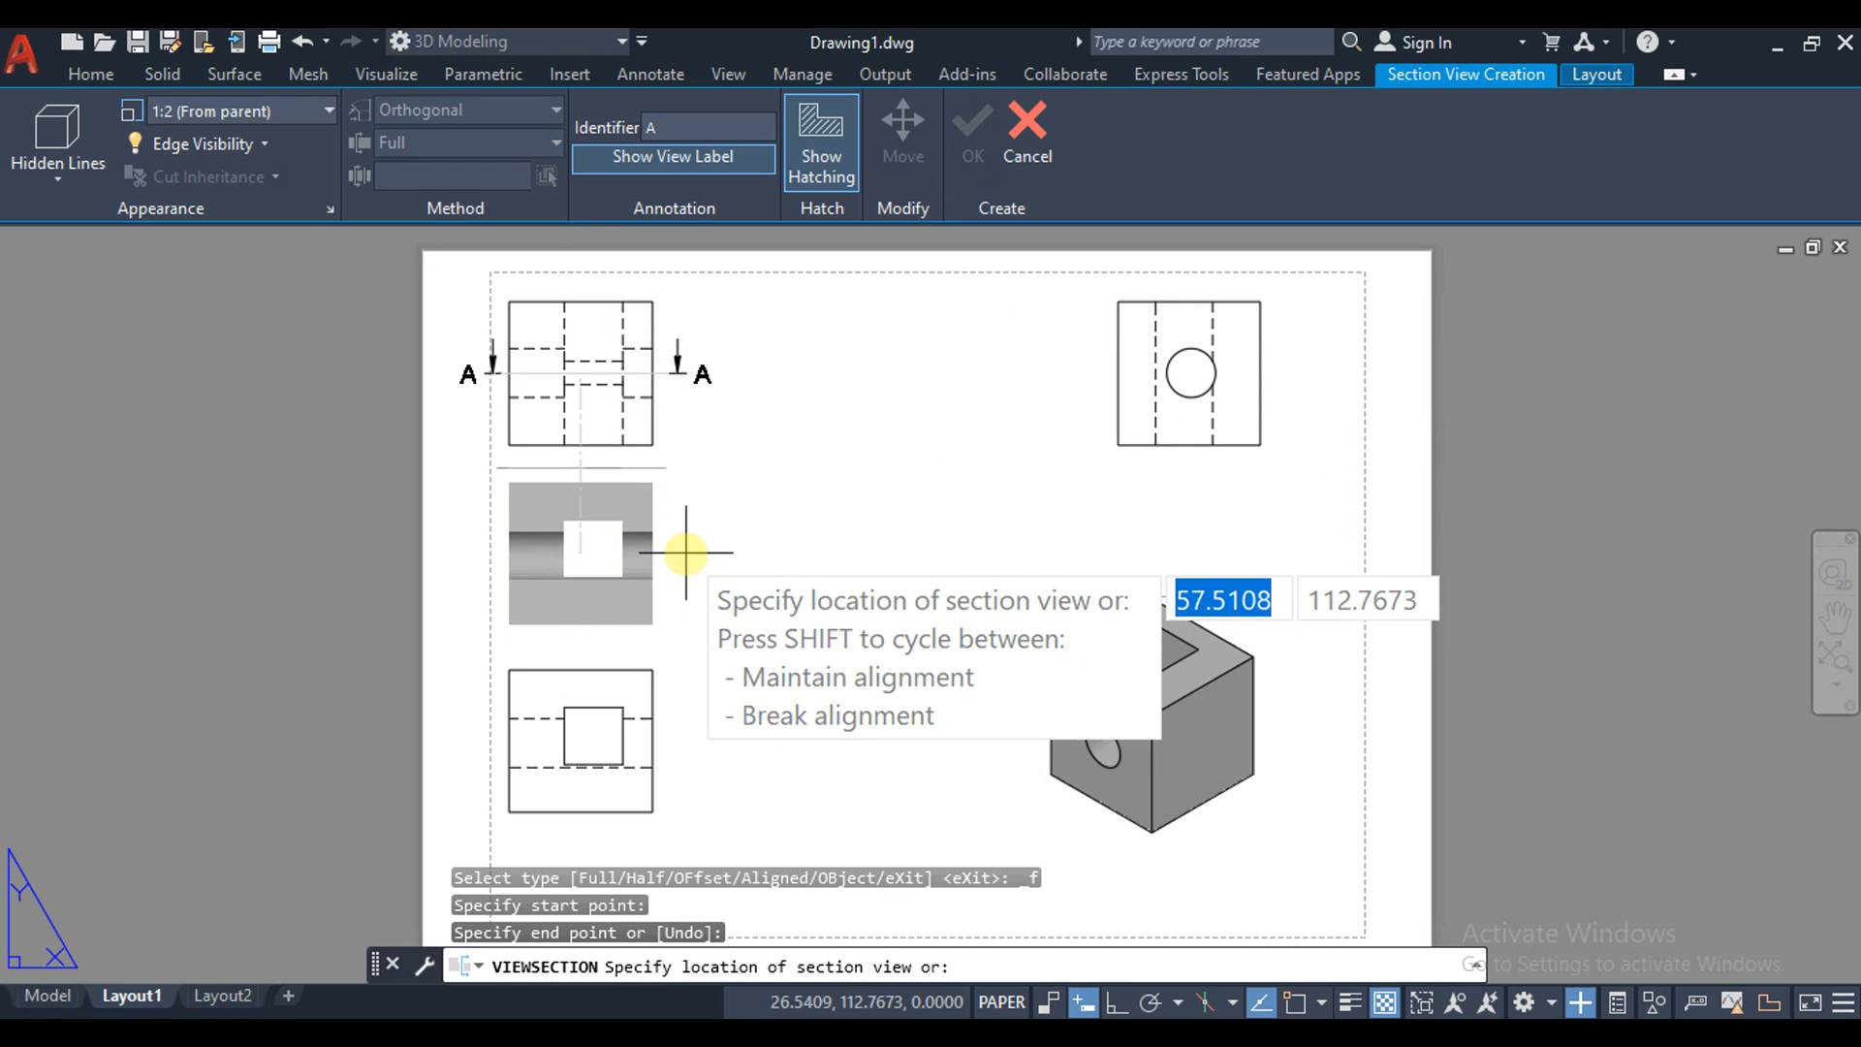
pyautogui.click(686, 553)
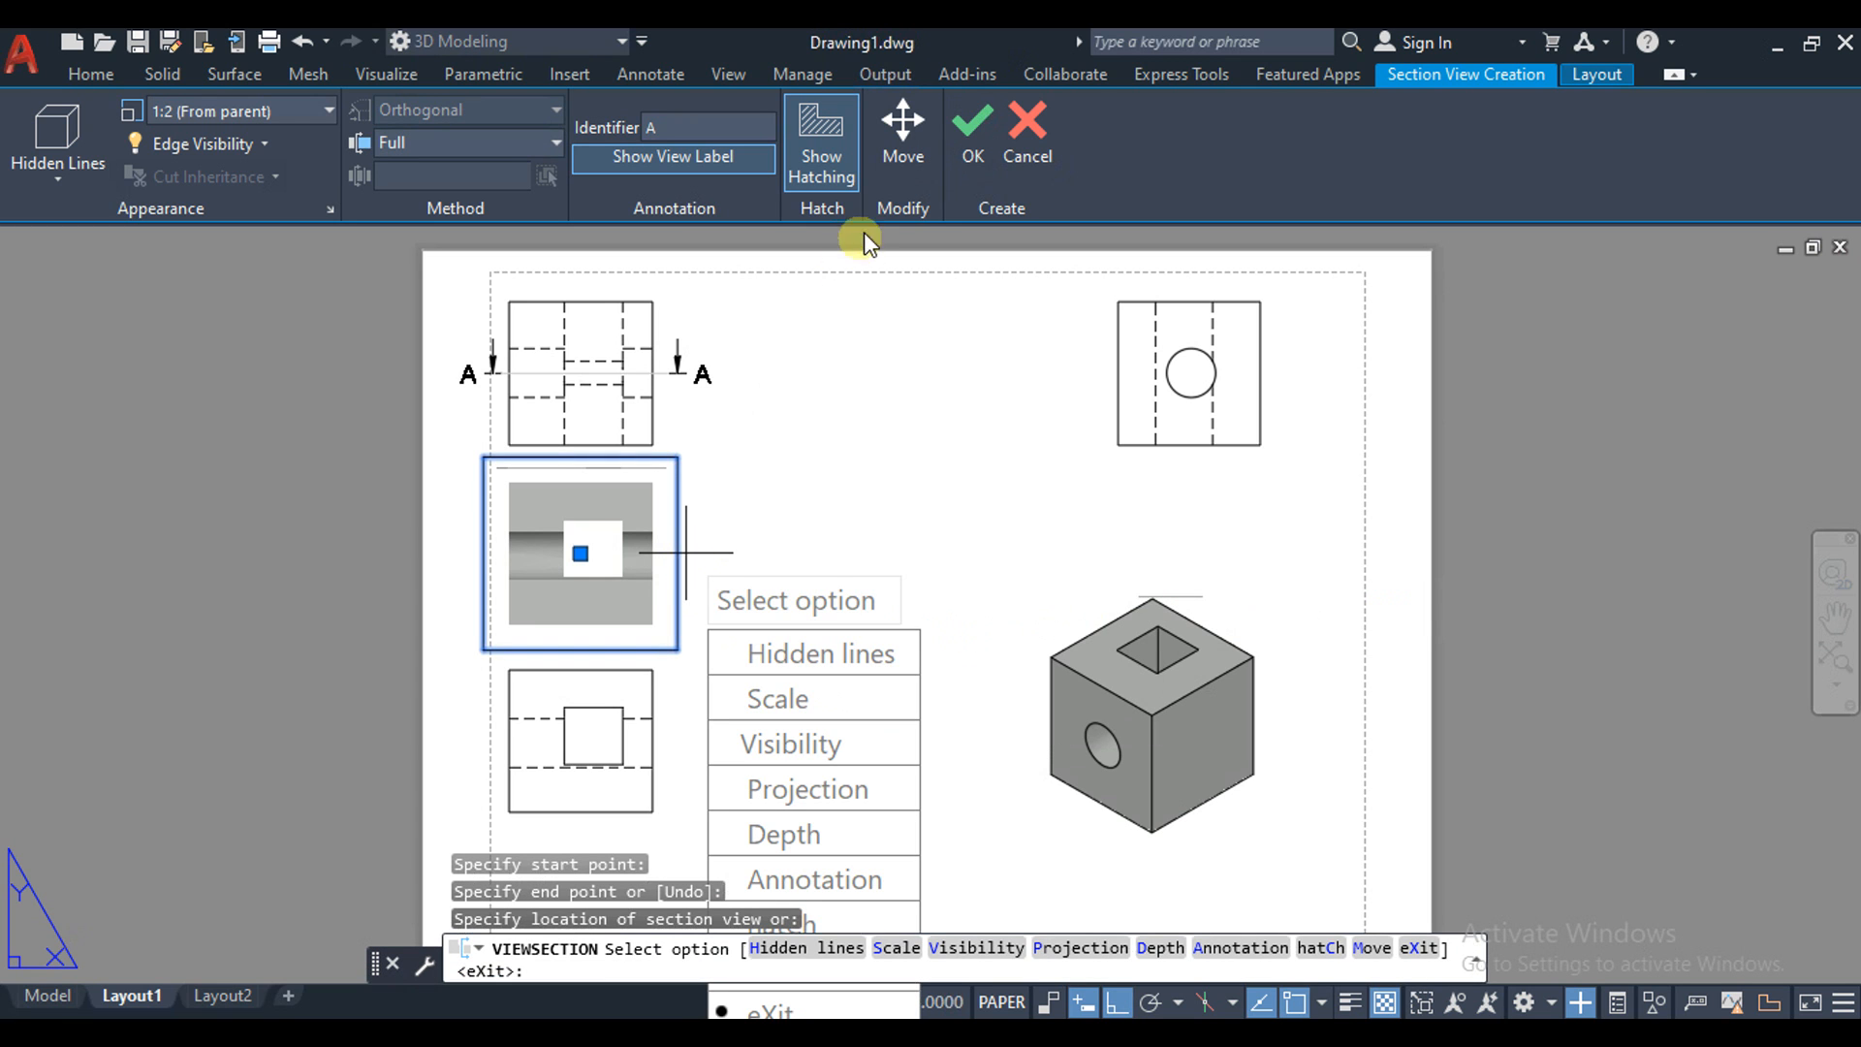
pyautogui.click(976, 131)
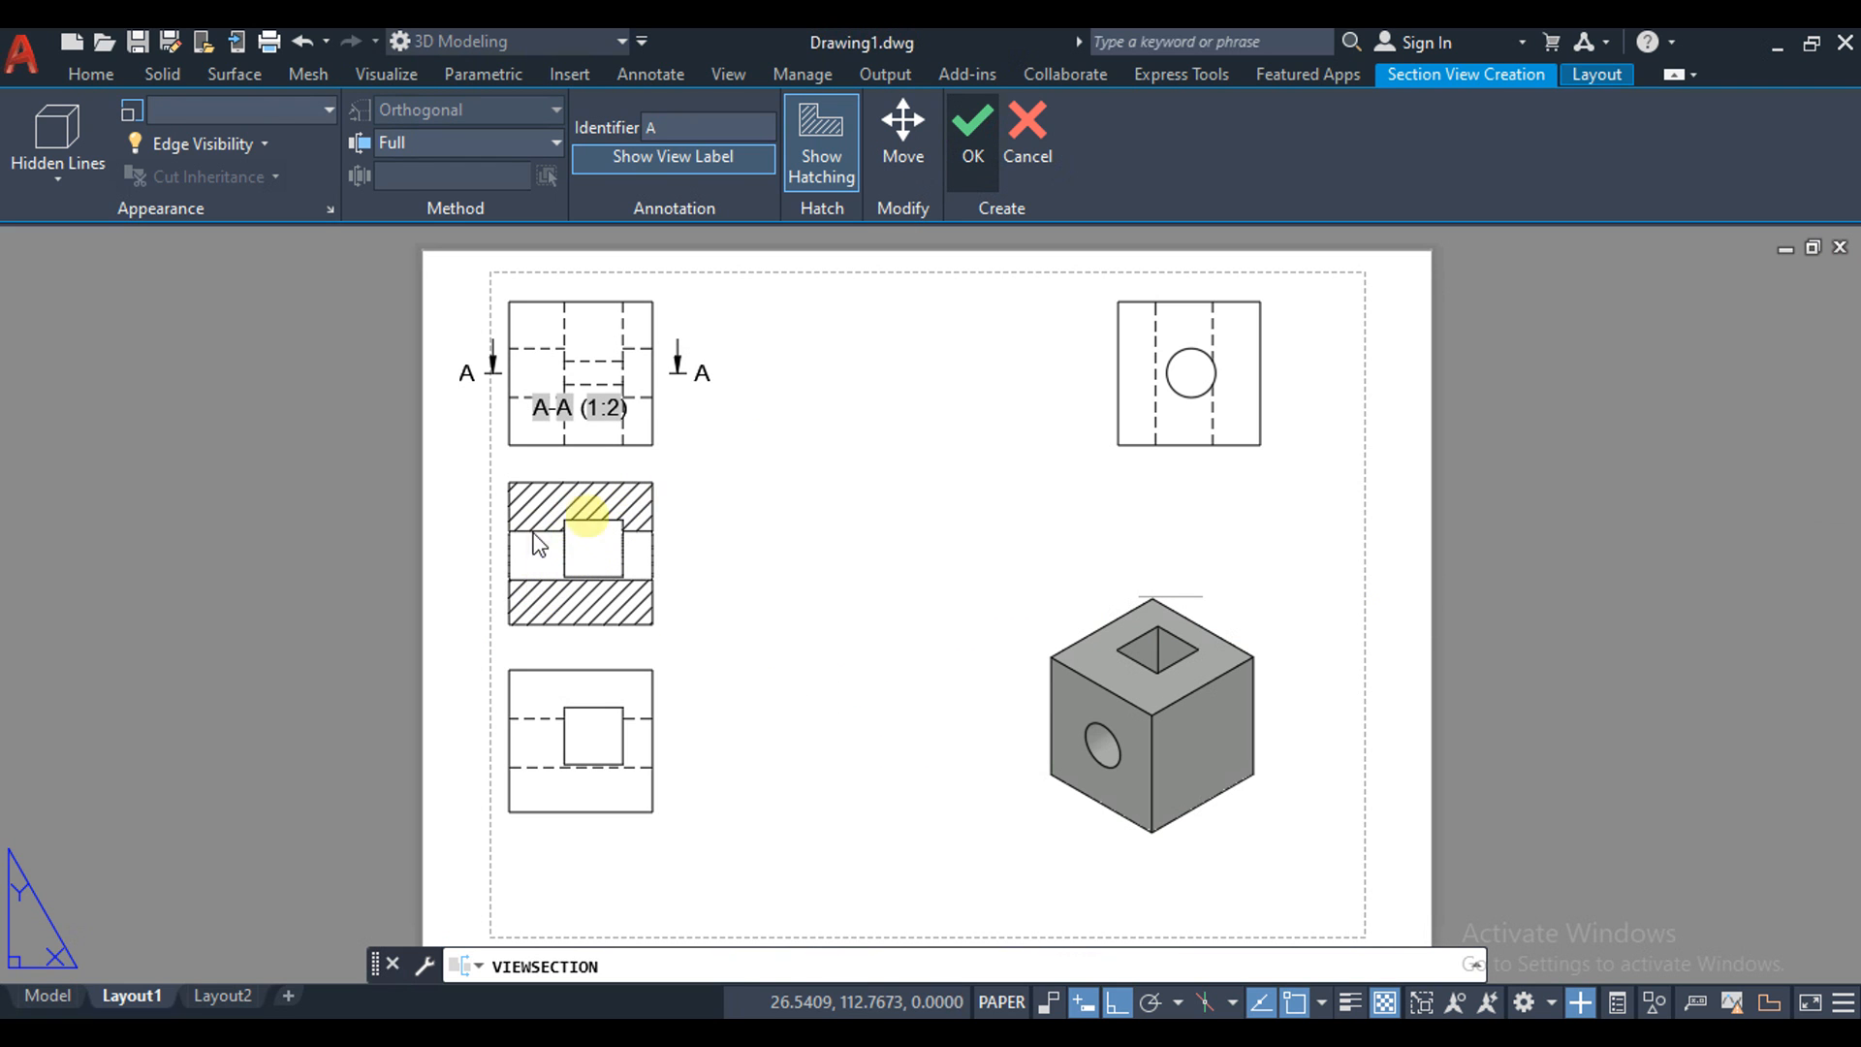
# Try the AR-CONC pattern at scale 15 on the full section view's hatch
pyautogui.click(631, 491)
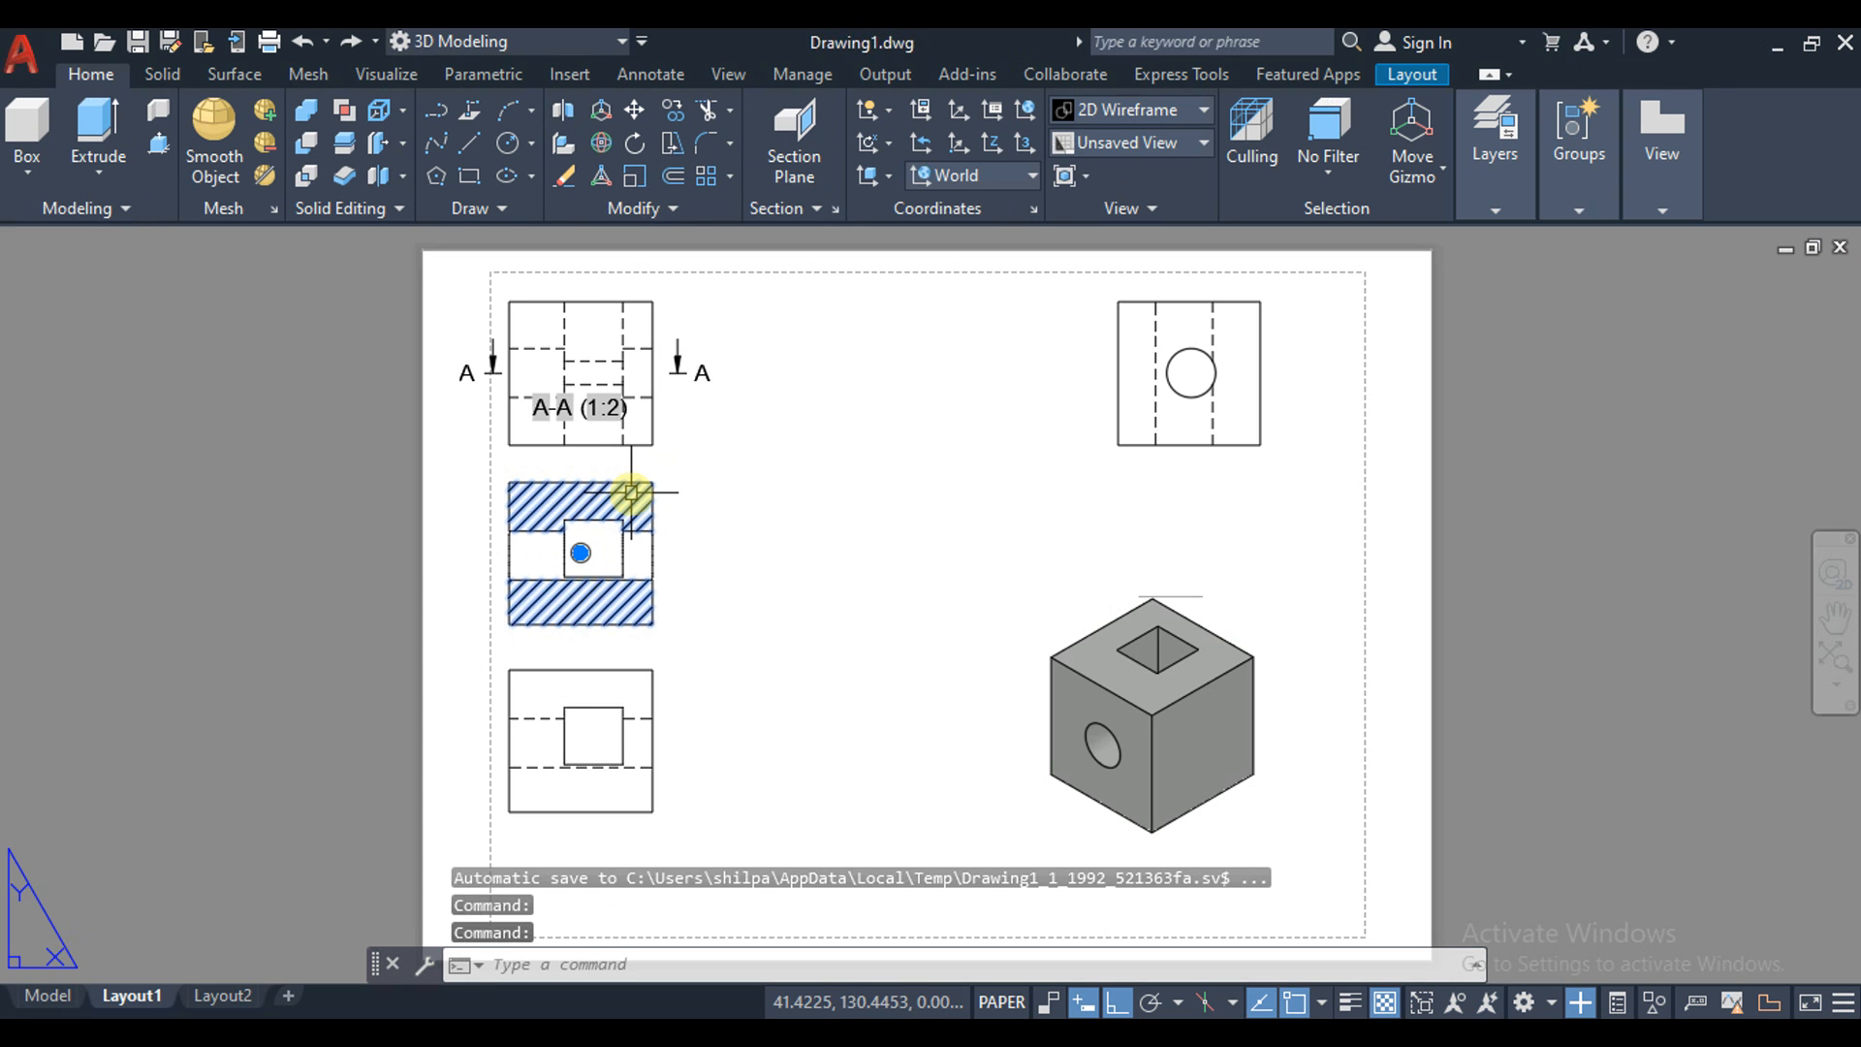
pyautogui.doubleClick(631, 491)
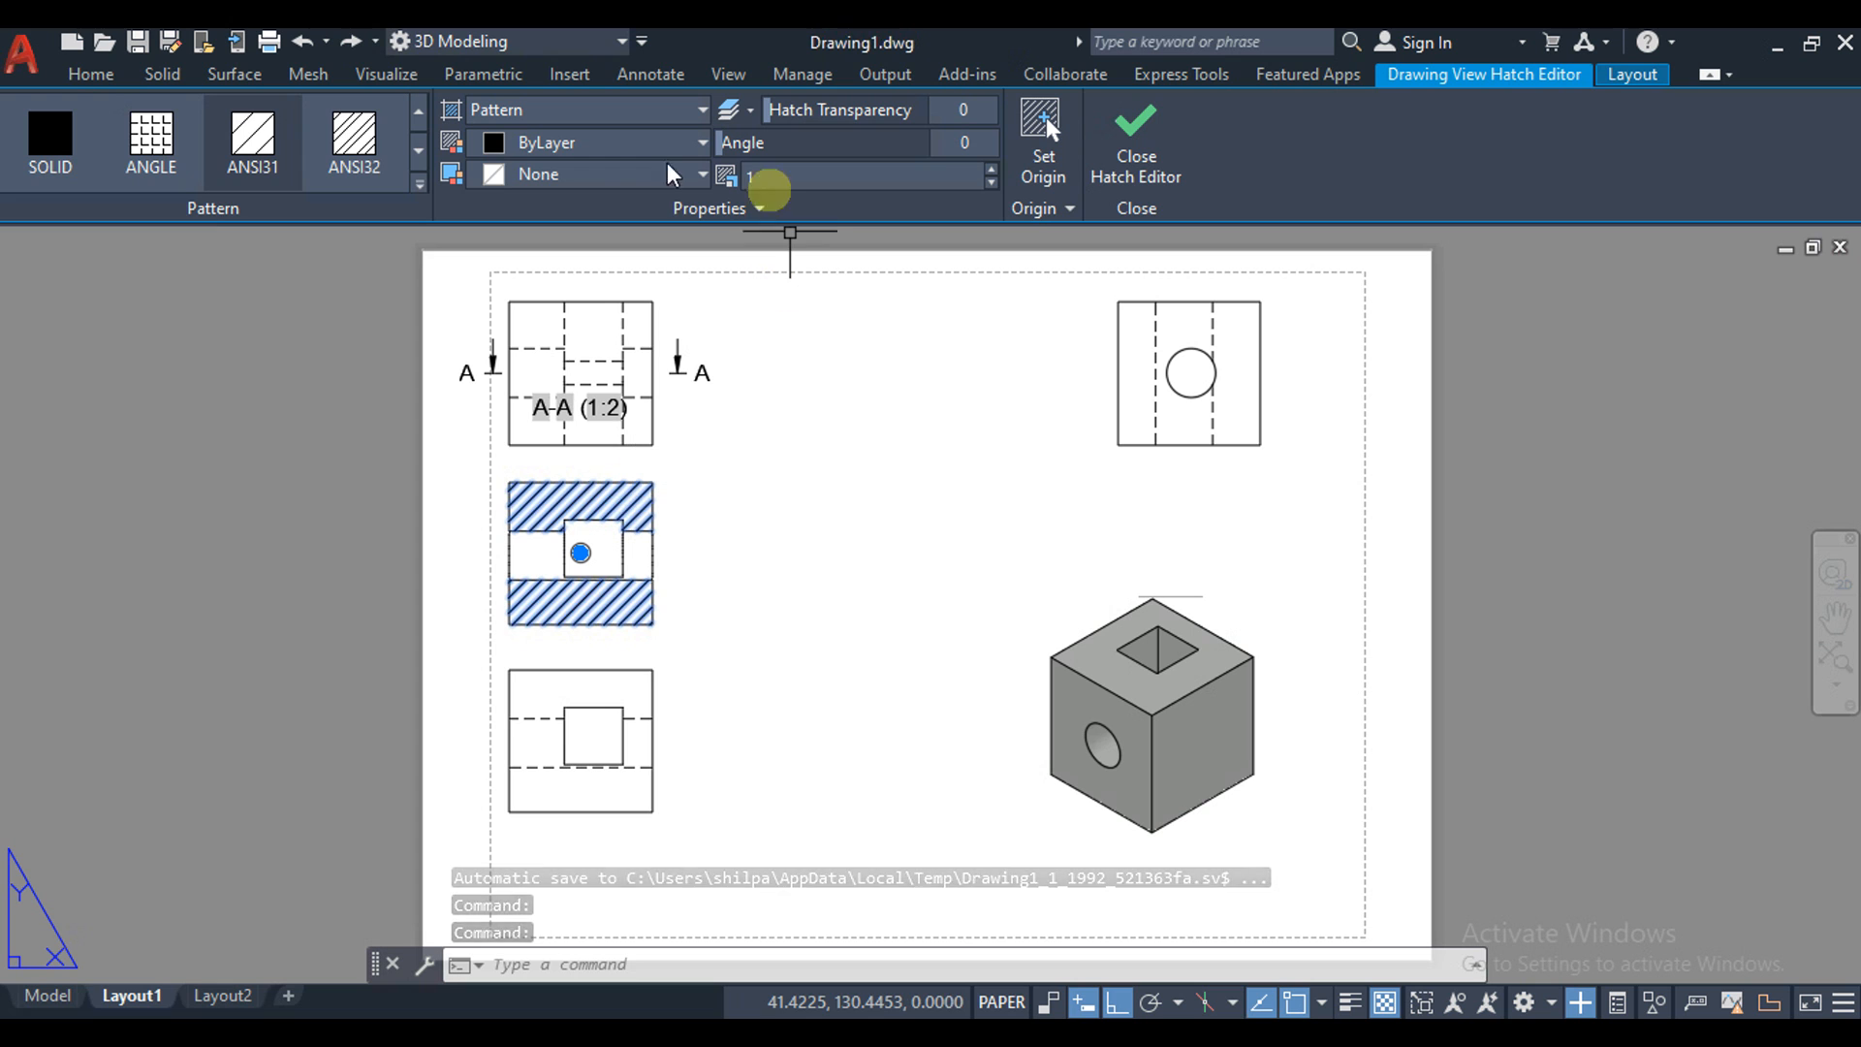
pyautogui.click(418, 186)
pyautogui.click(354, 431)
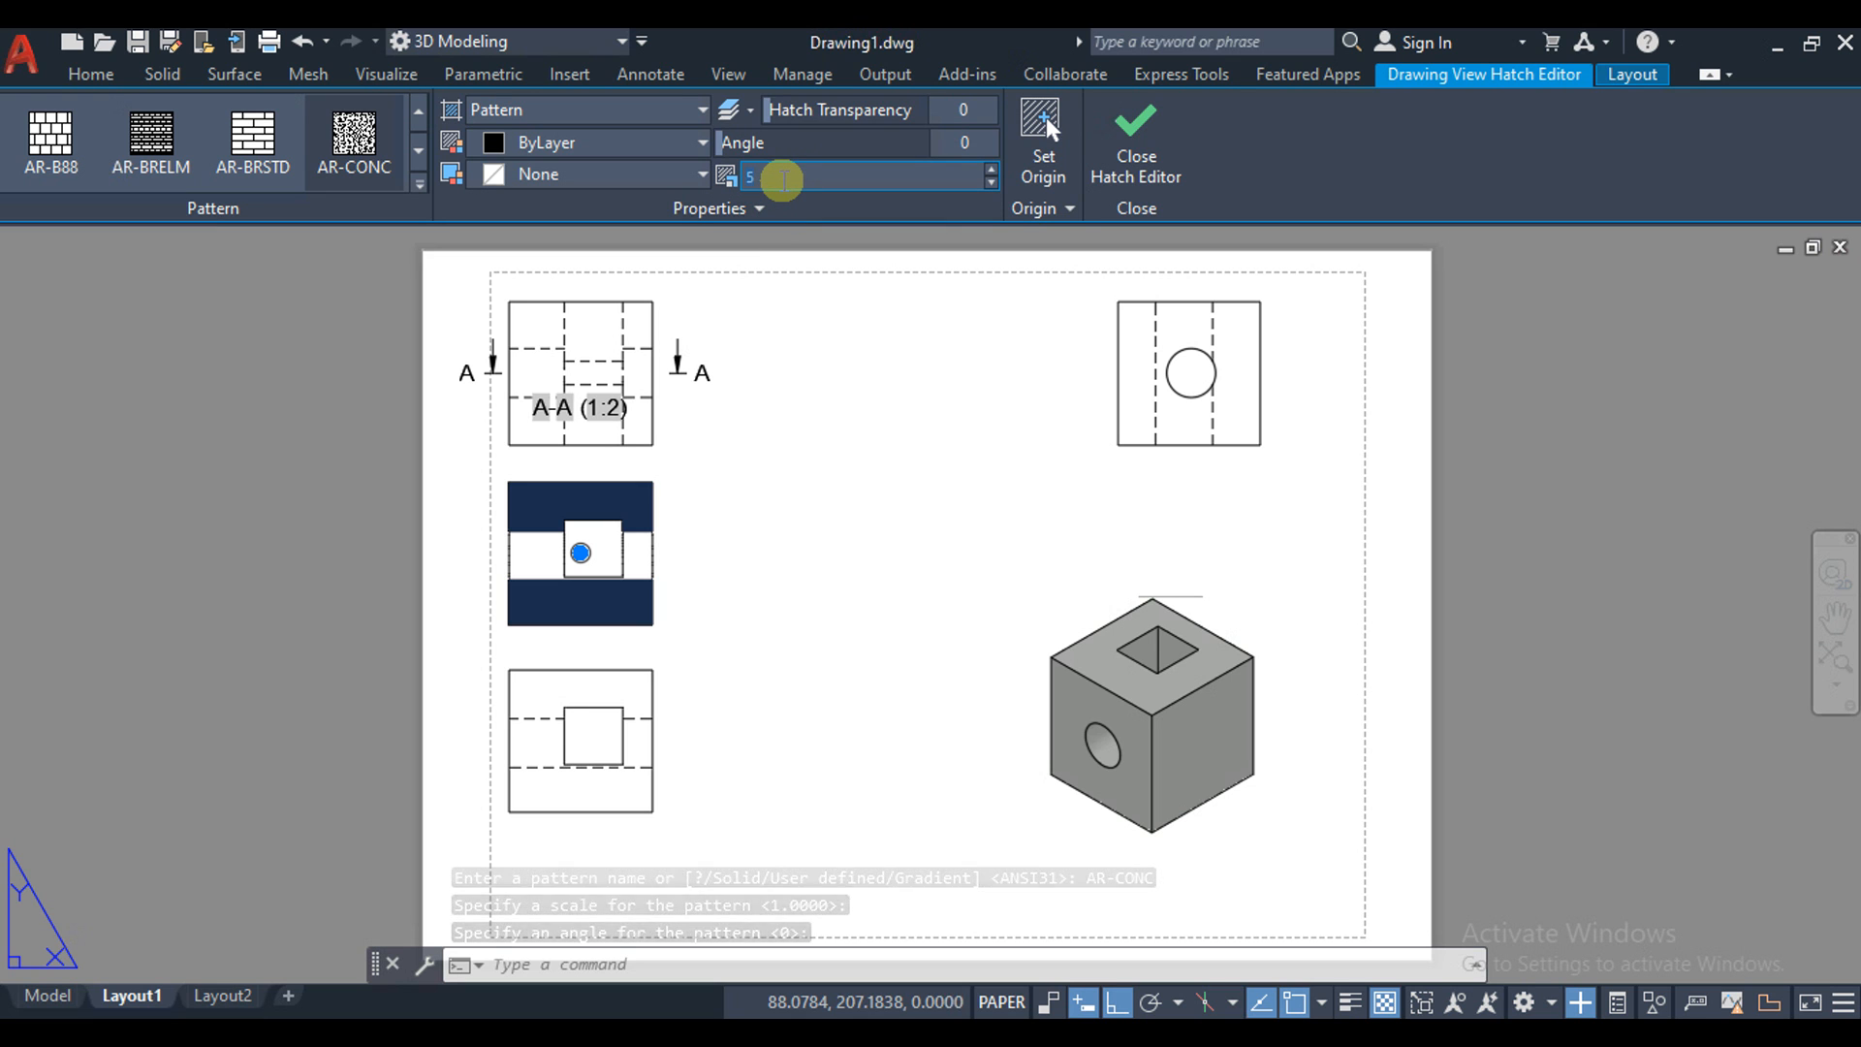
pyautogui.press('BackSpace')
pyautogui.write('15')
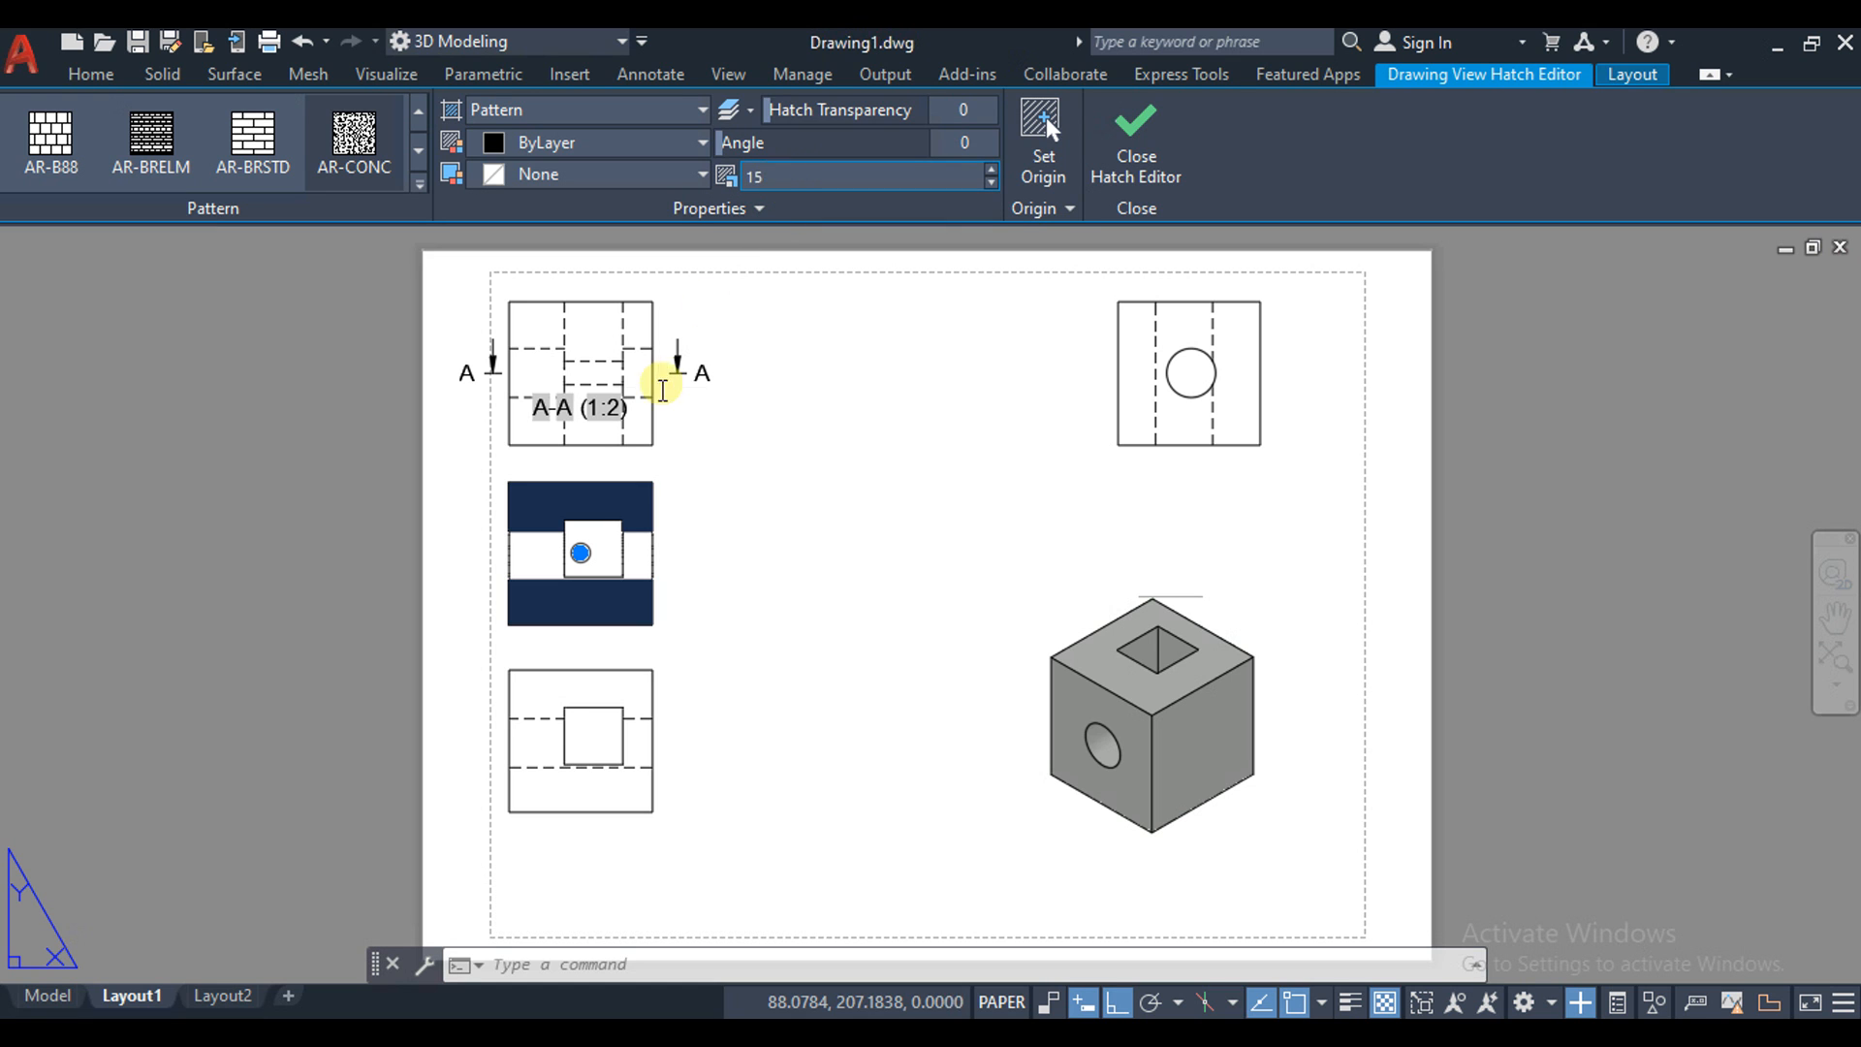
pyautogui.press('Escape')
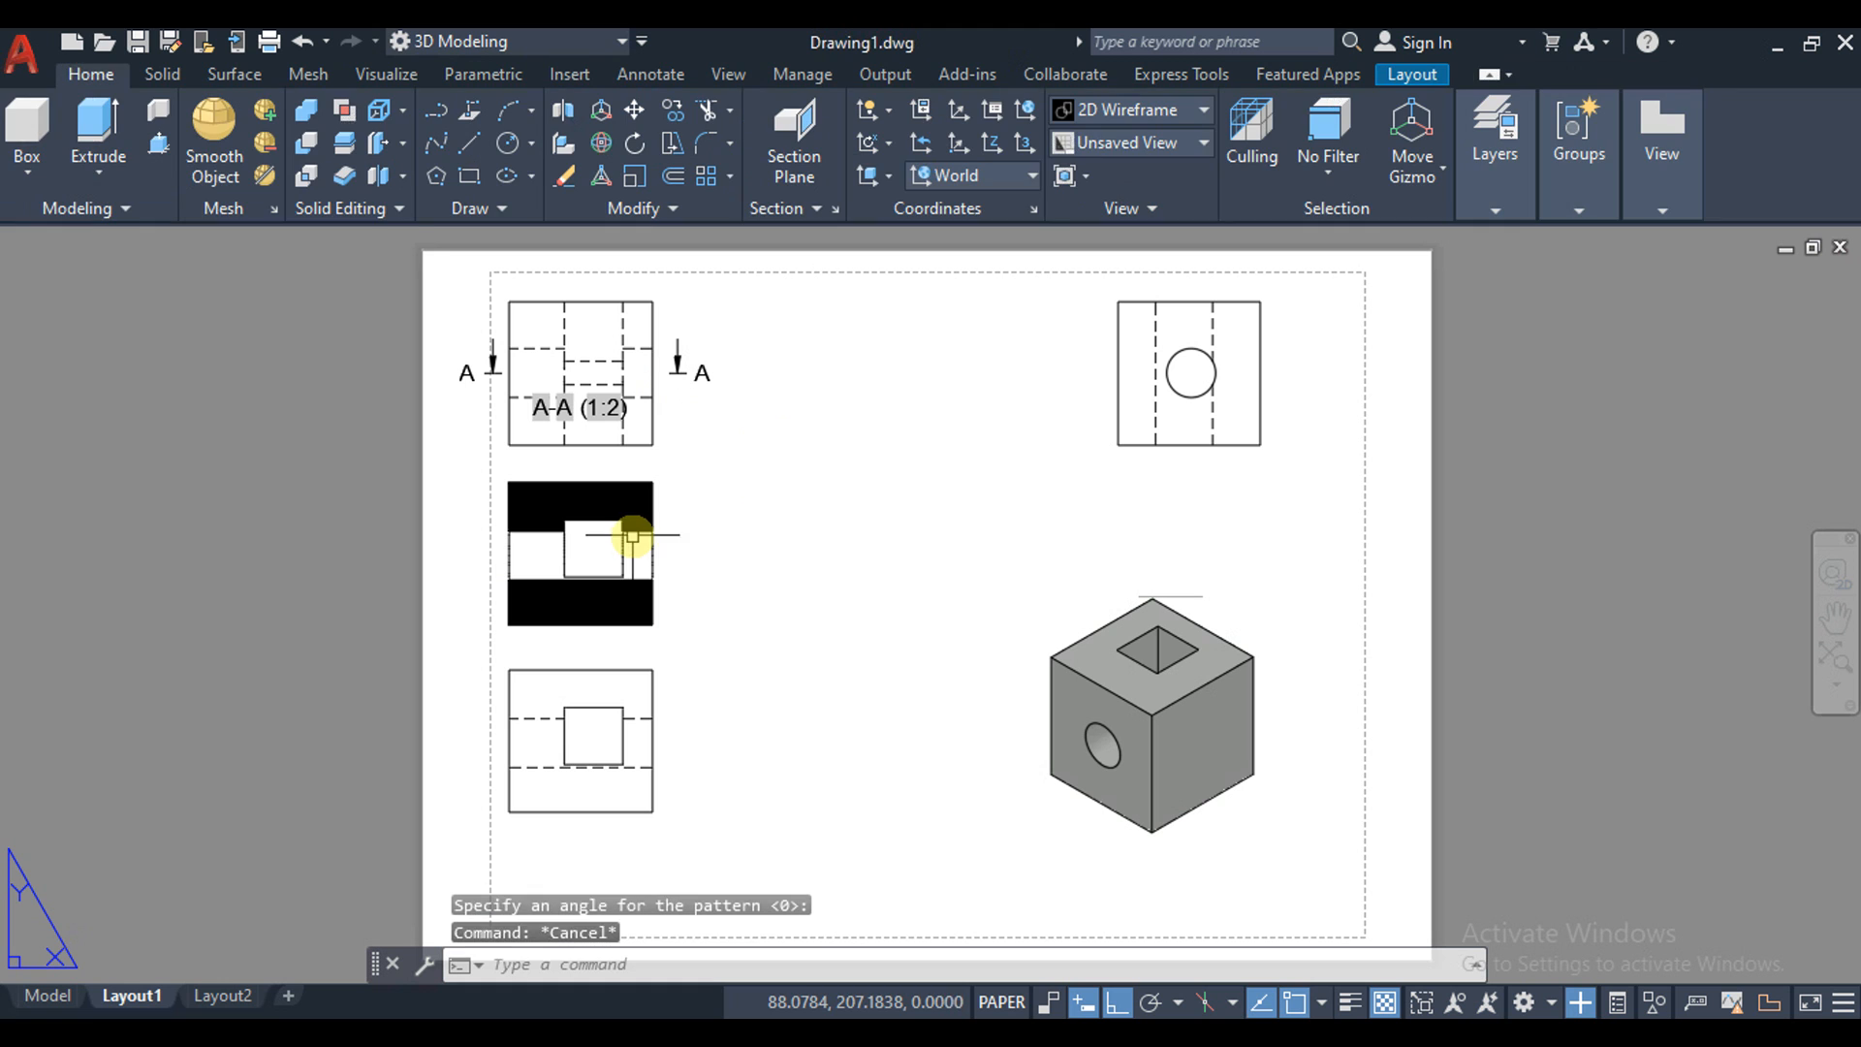
# Try the AR-BRSTD pattern on the section hatch, settle on CROSS, and set the hatch colour to 200,201,45
pyautogui.click(635, 515)
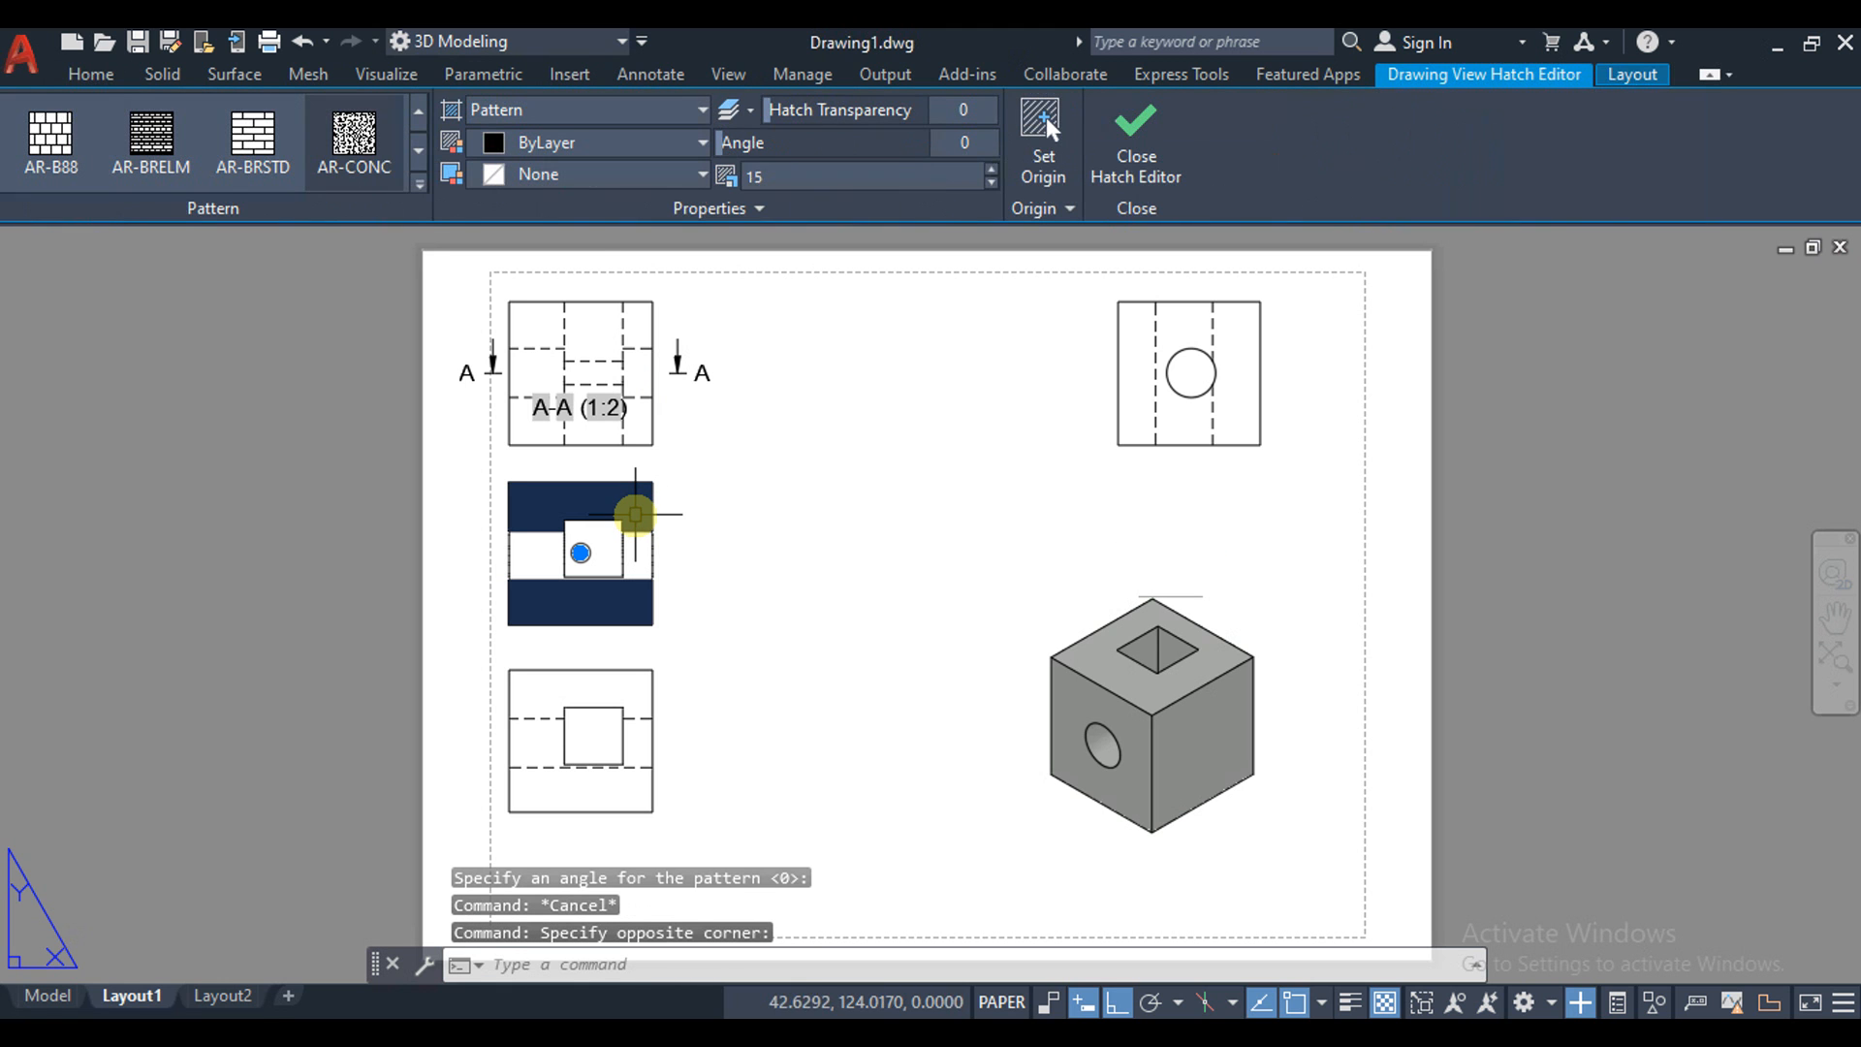
pyautogui.click(252, 136)
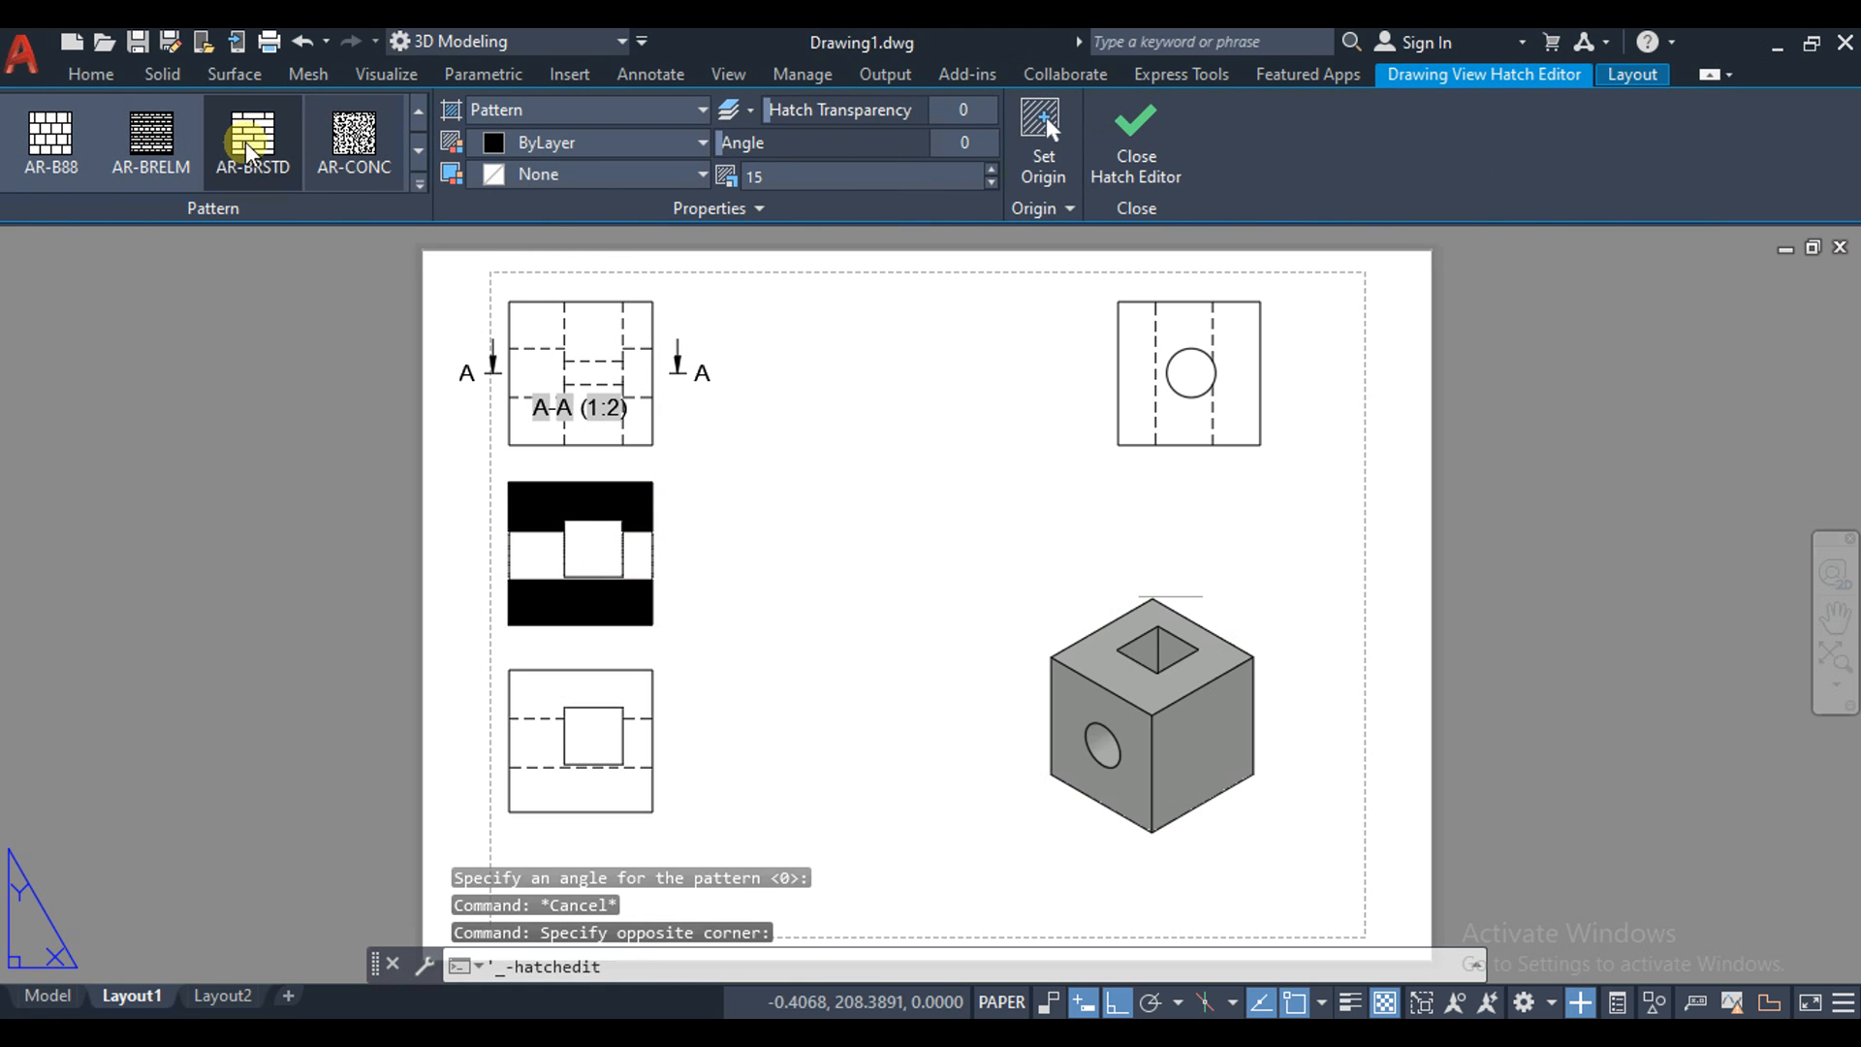
pyautogui.click(420, 184)
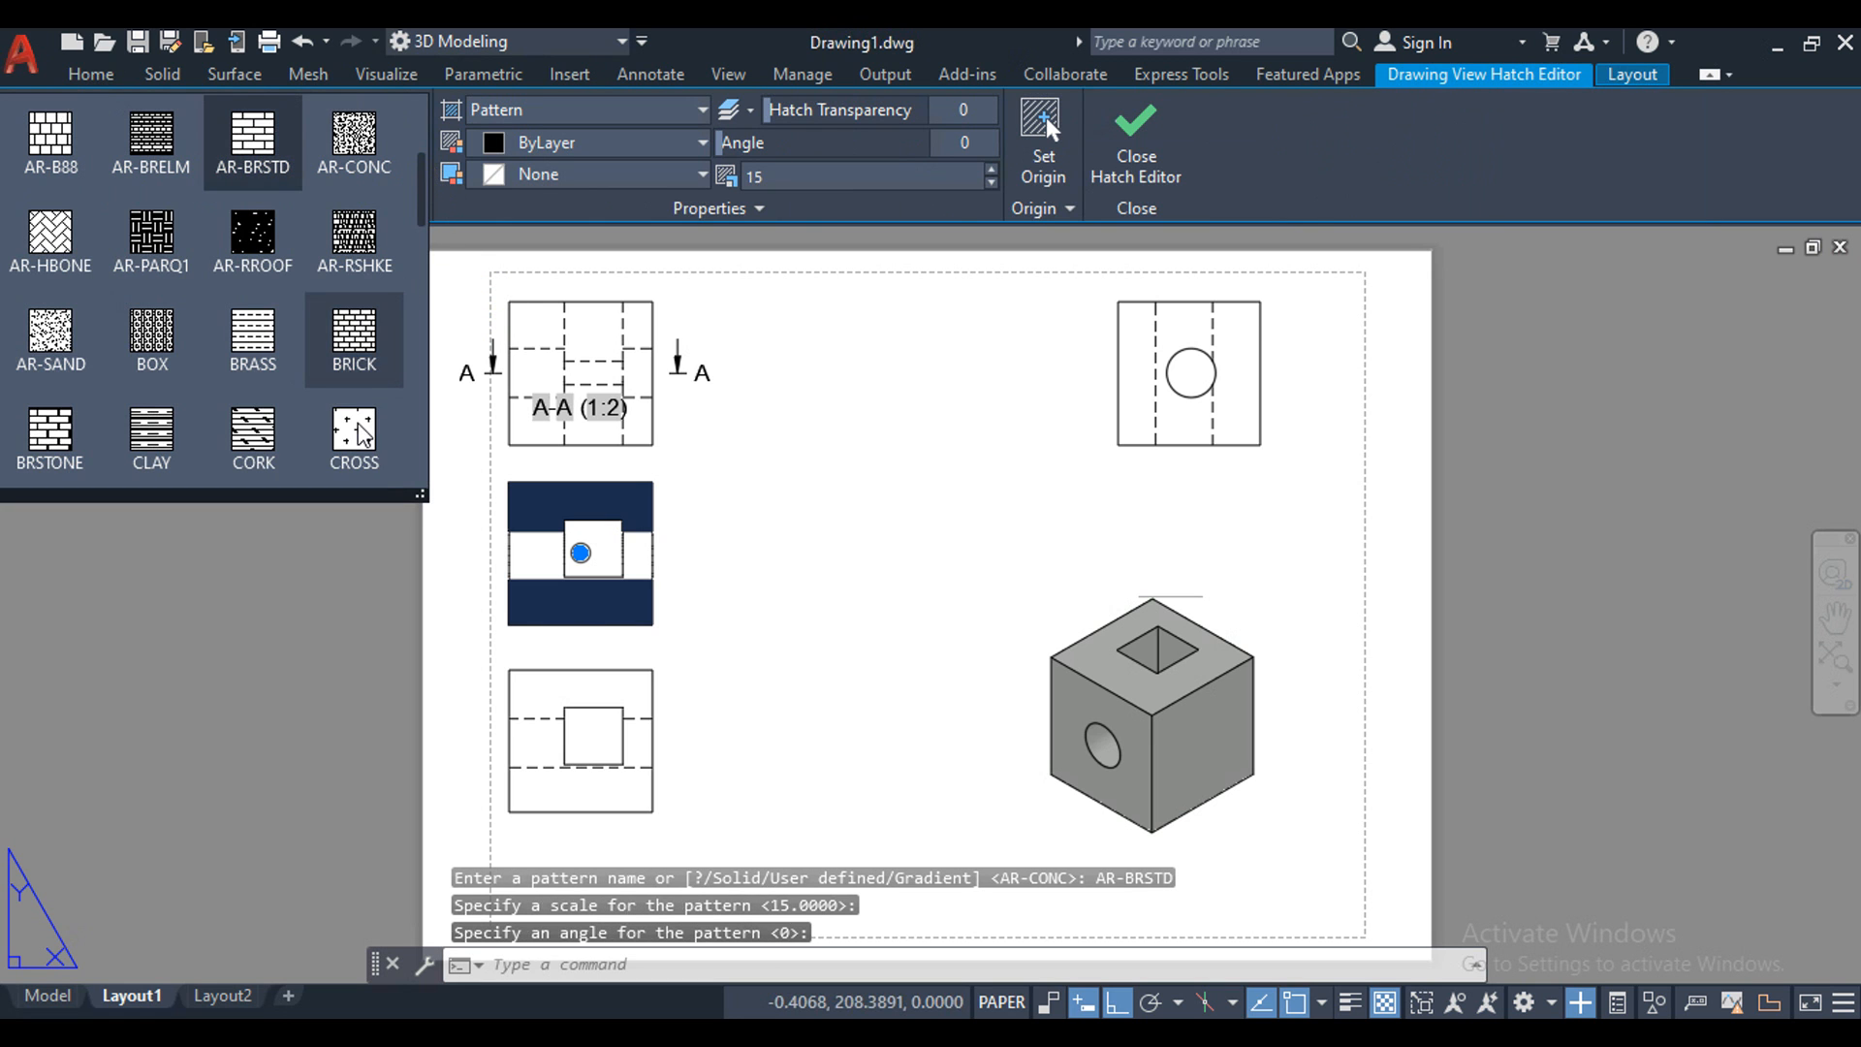
pyautogui.click(534, 147)
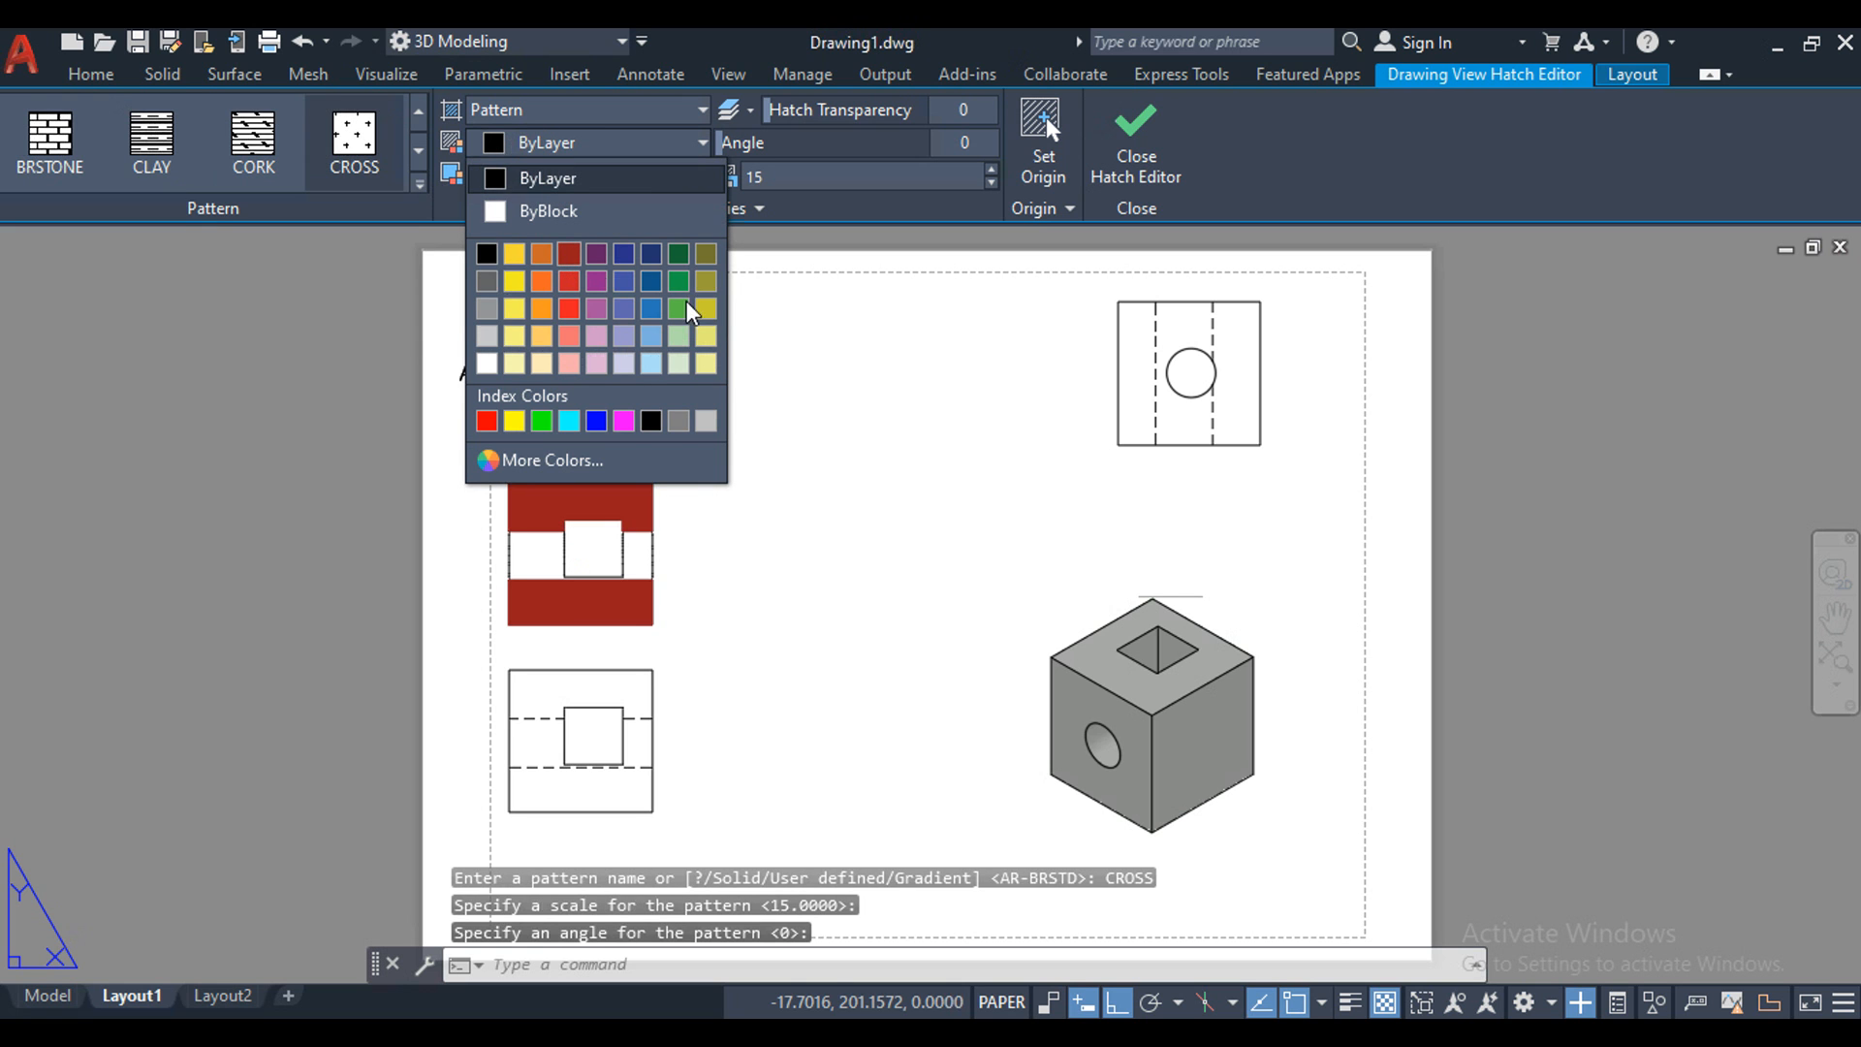
pyautogui.click(709, 312)
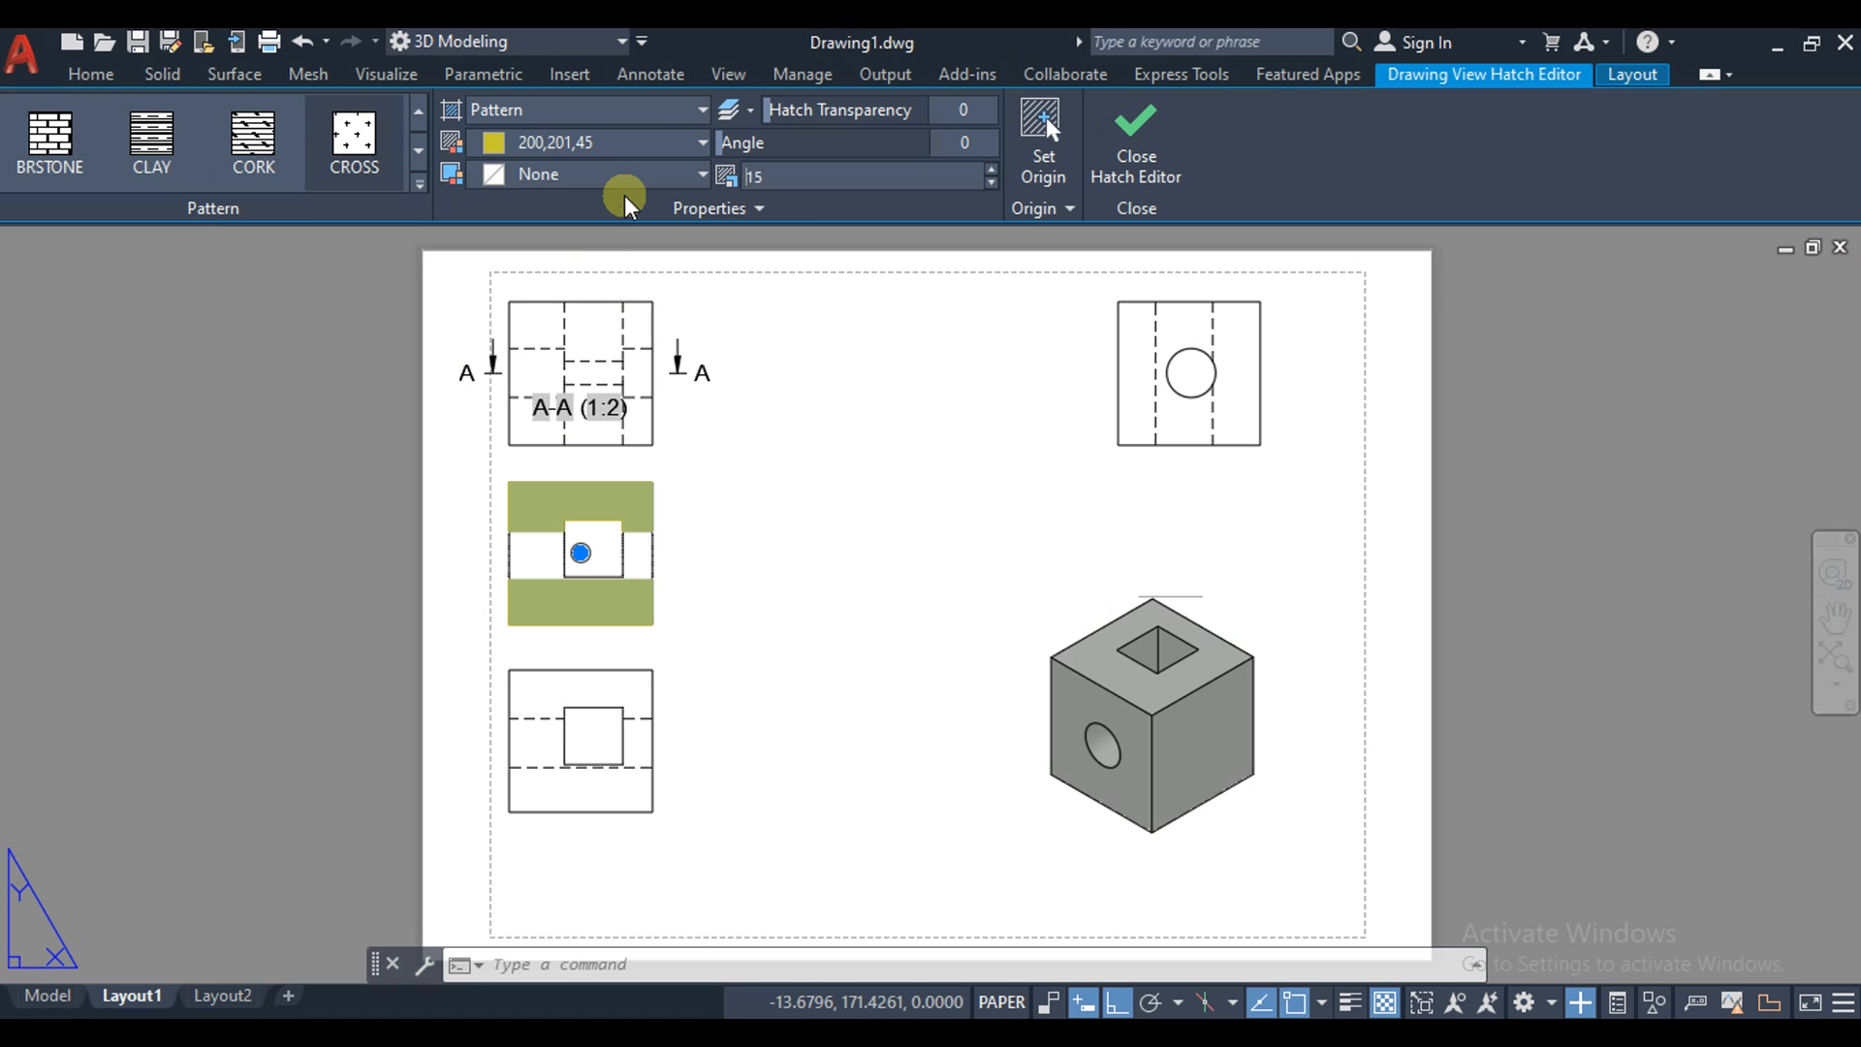
# Try a hatch scale of 1, set it to 0.5, and close the hatch editing
pyautogui.write('1')
pyautogui.moveTo(831, 179); pyautogui.dragTo(517, 204)
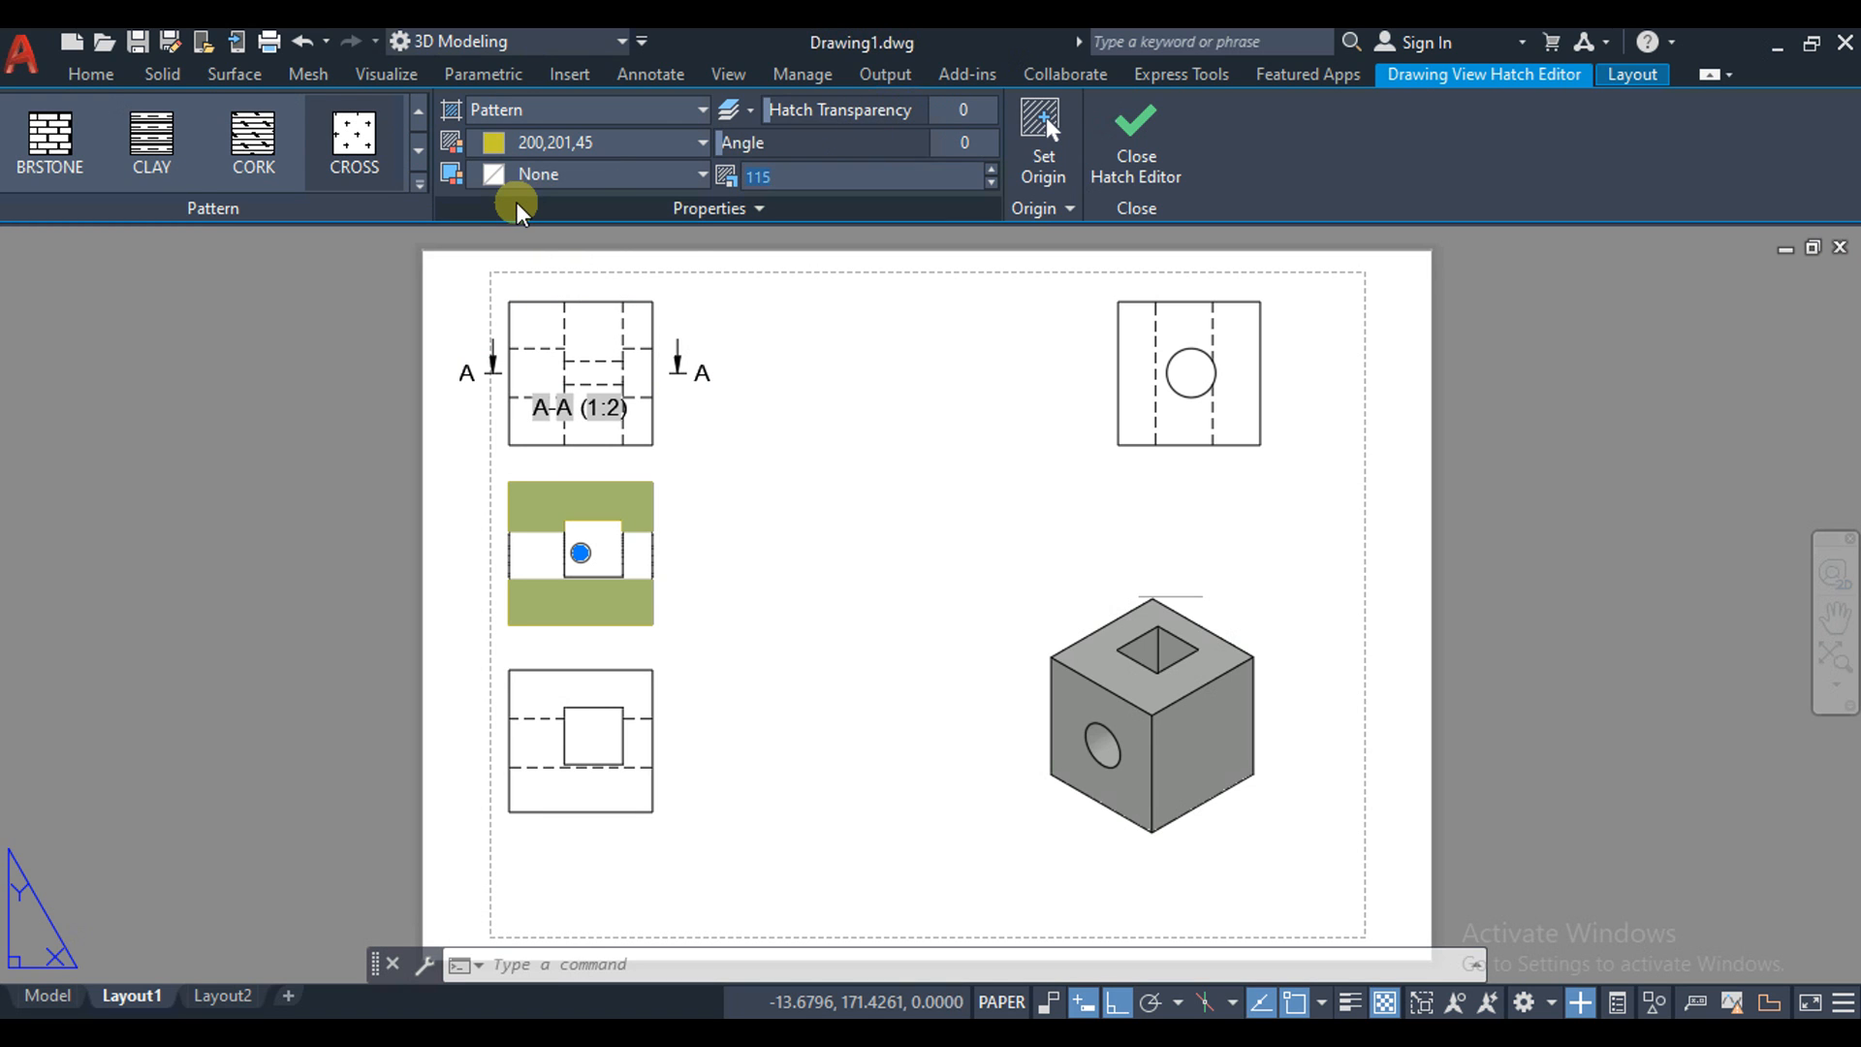
pyautogui.write('1')
pyautogui.press('Return')
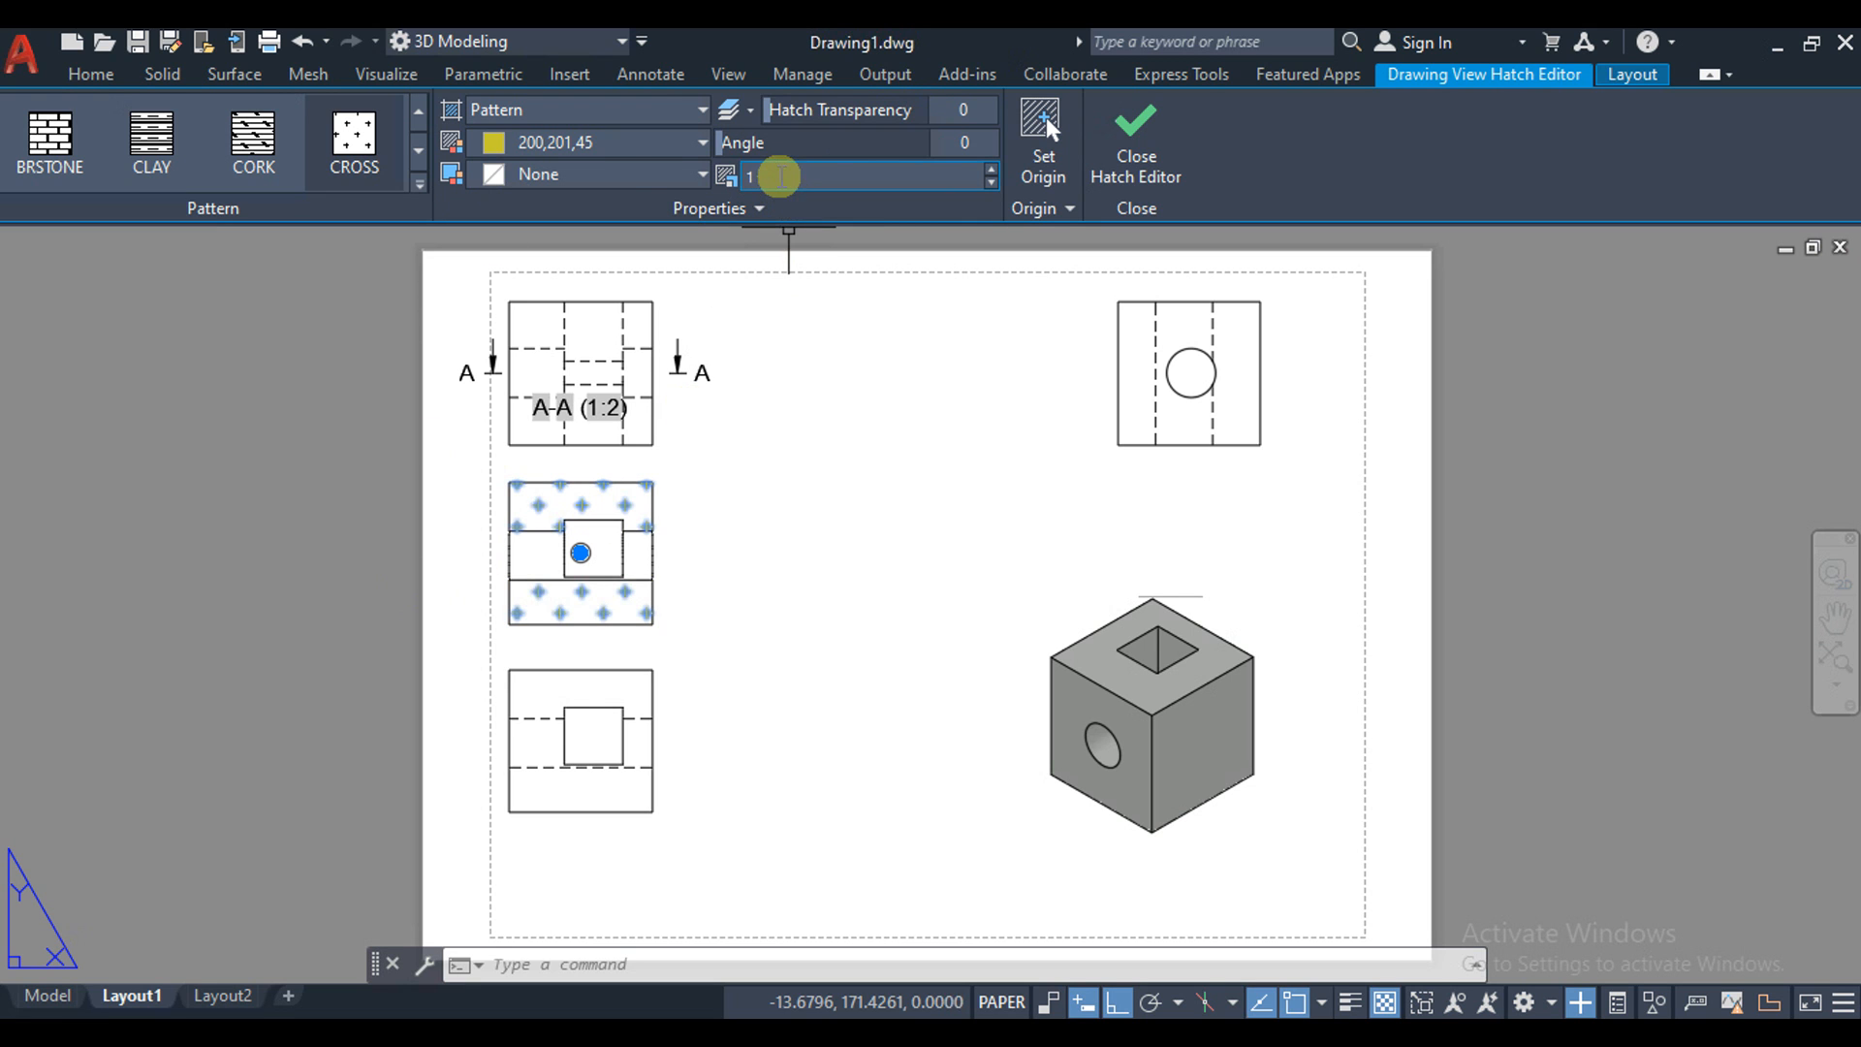
pyautogui.write('.5')
pyautogui.press('Return')
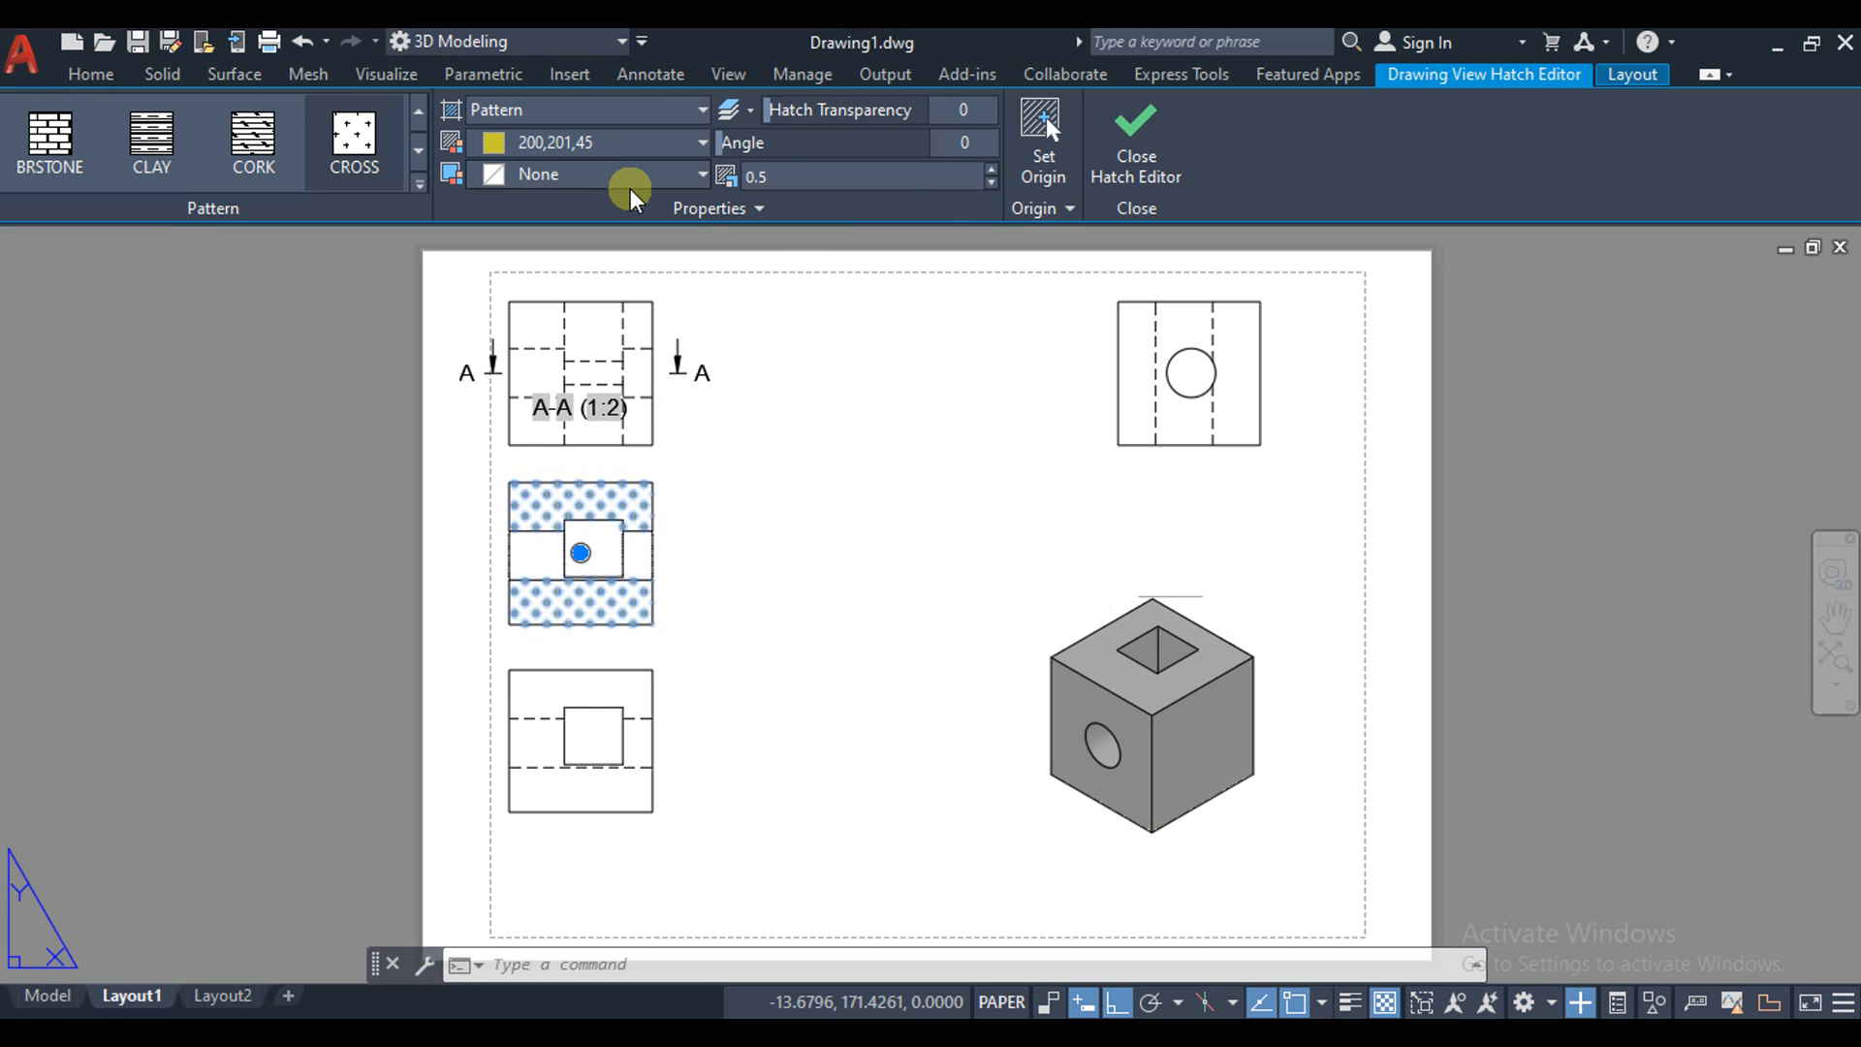
pyautogui.click(1156, 161)
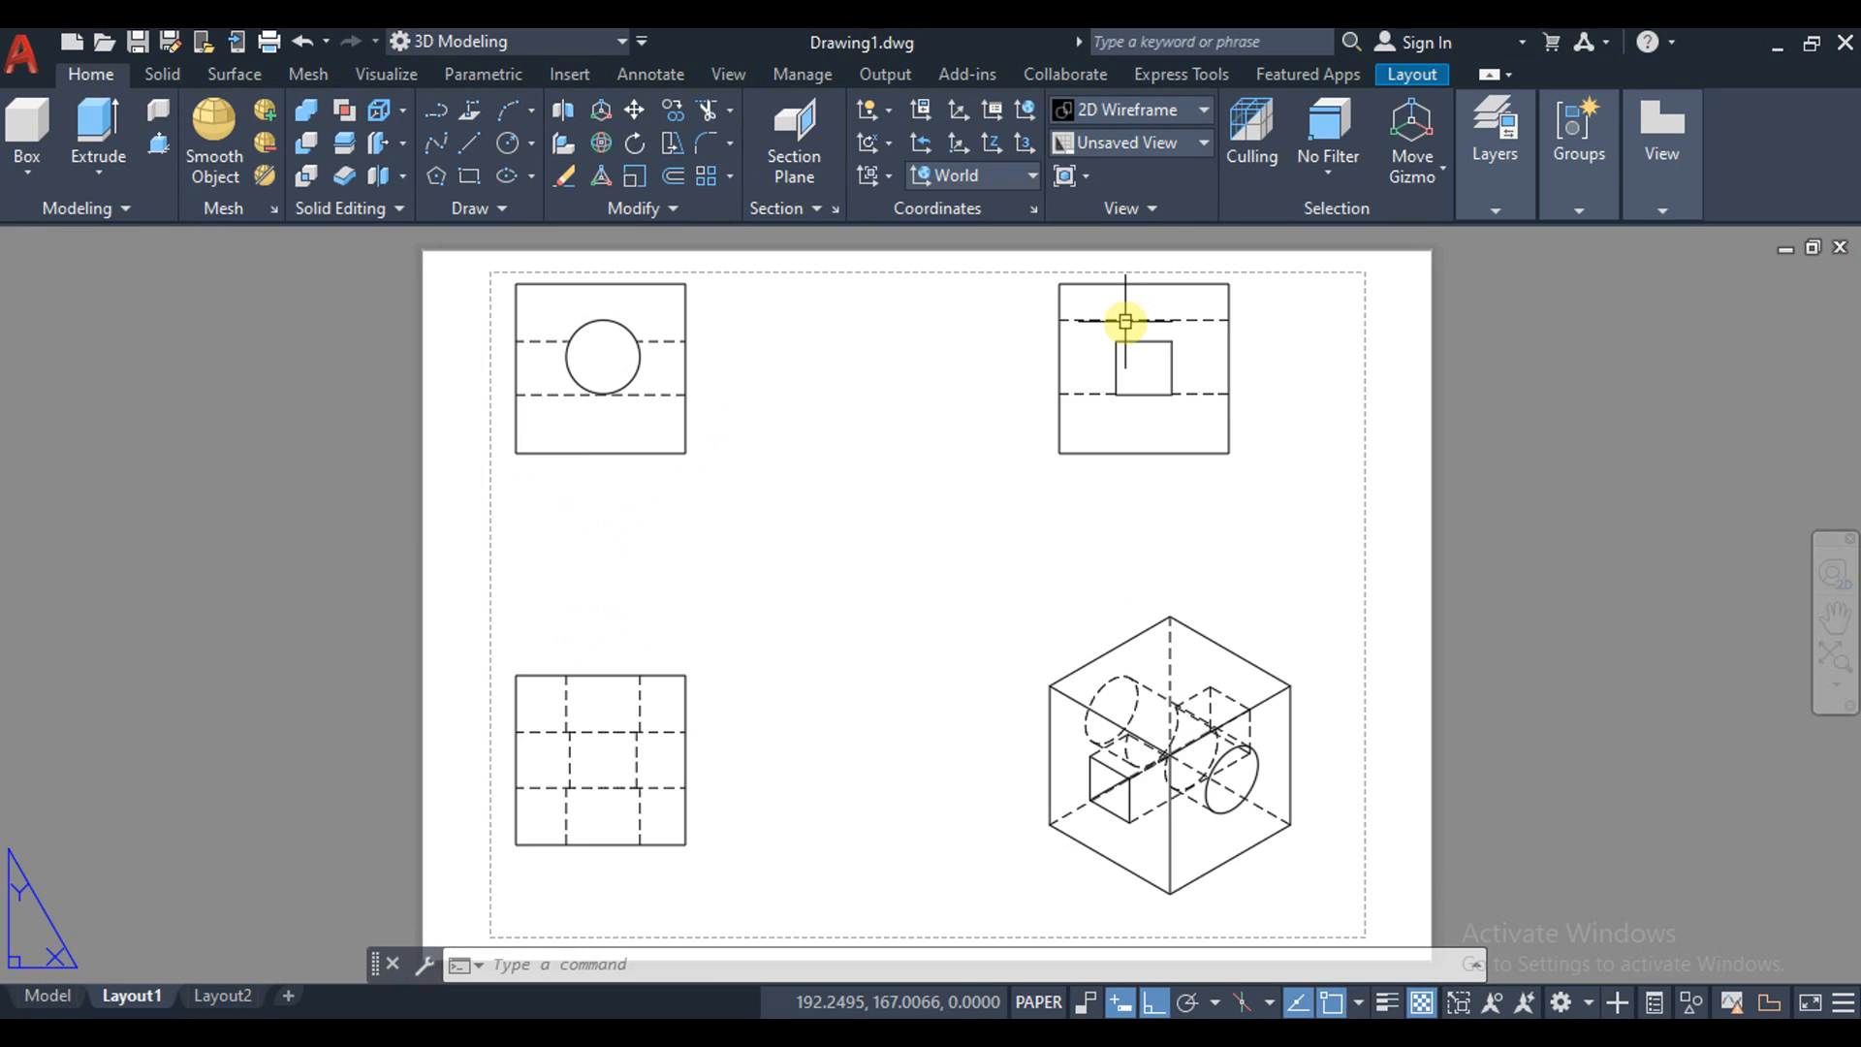
# Create an aligned section view from the upper right view, stepping the vertical section line at the square hole's top edge, and place it to the right
pyautogui.click(1124, 320)
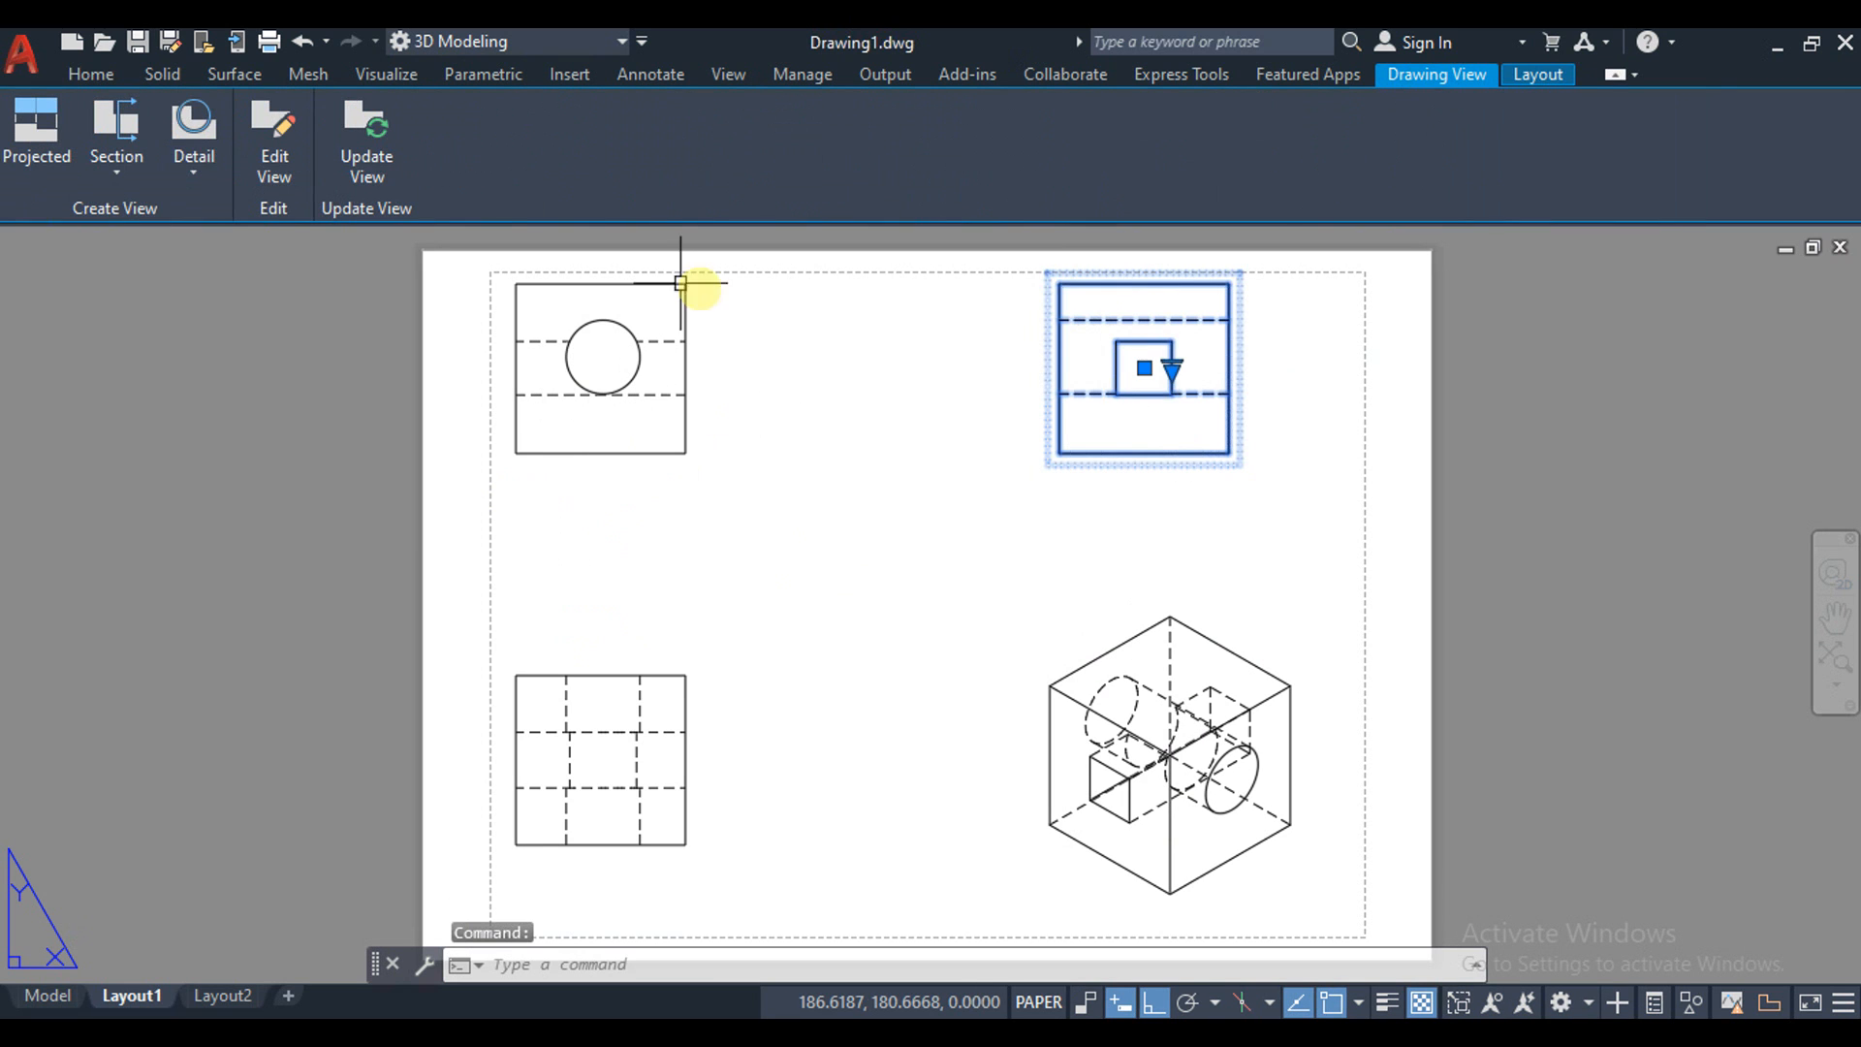
pyautogui.click(130, 186)
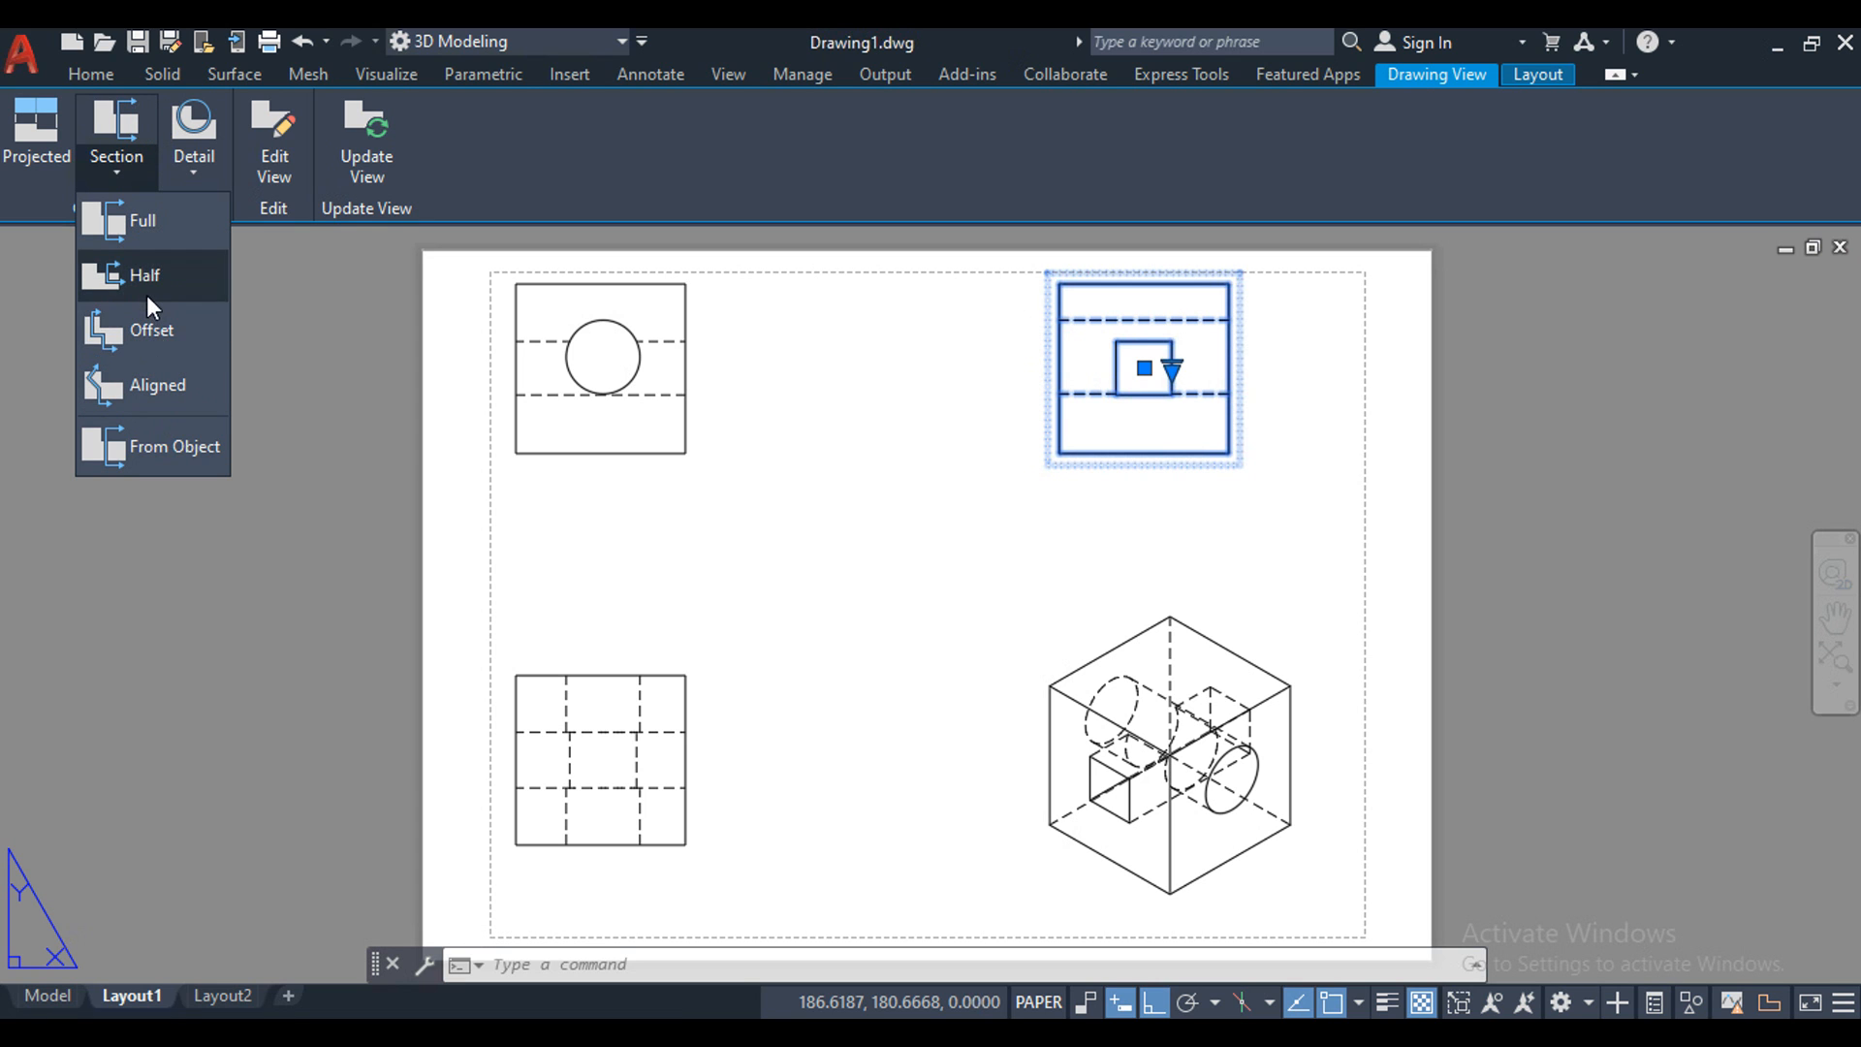
pyautogui.click(149, 388)
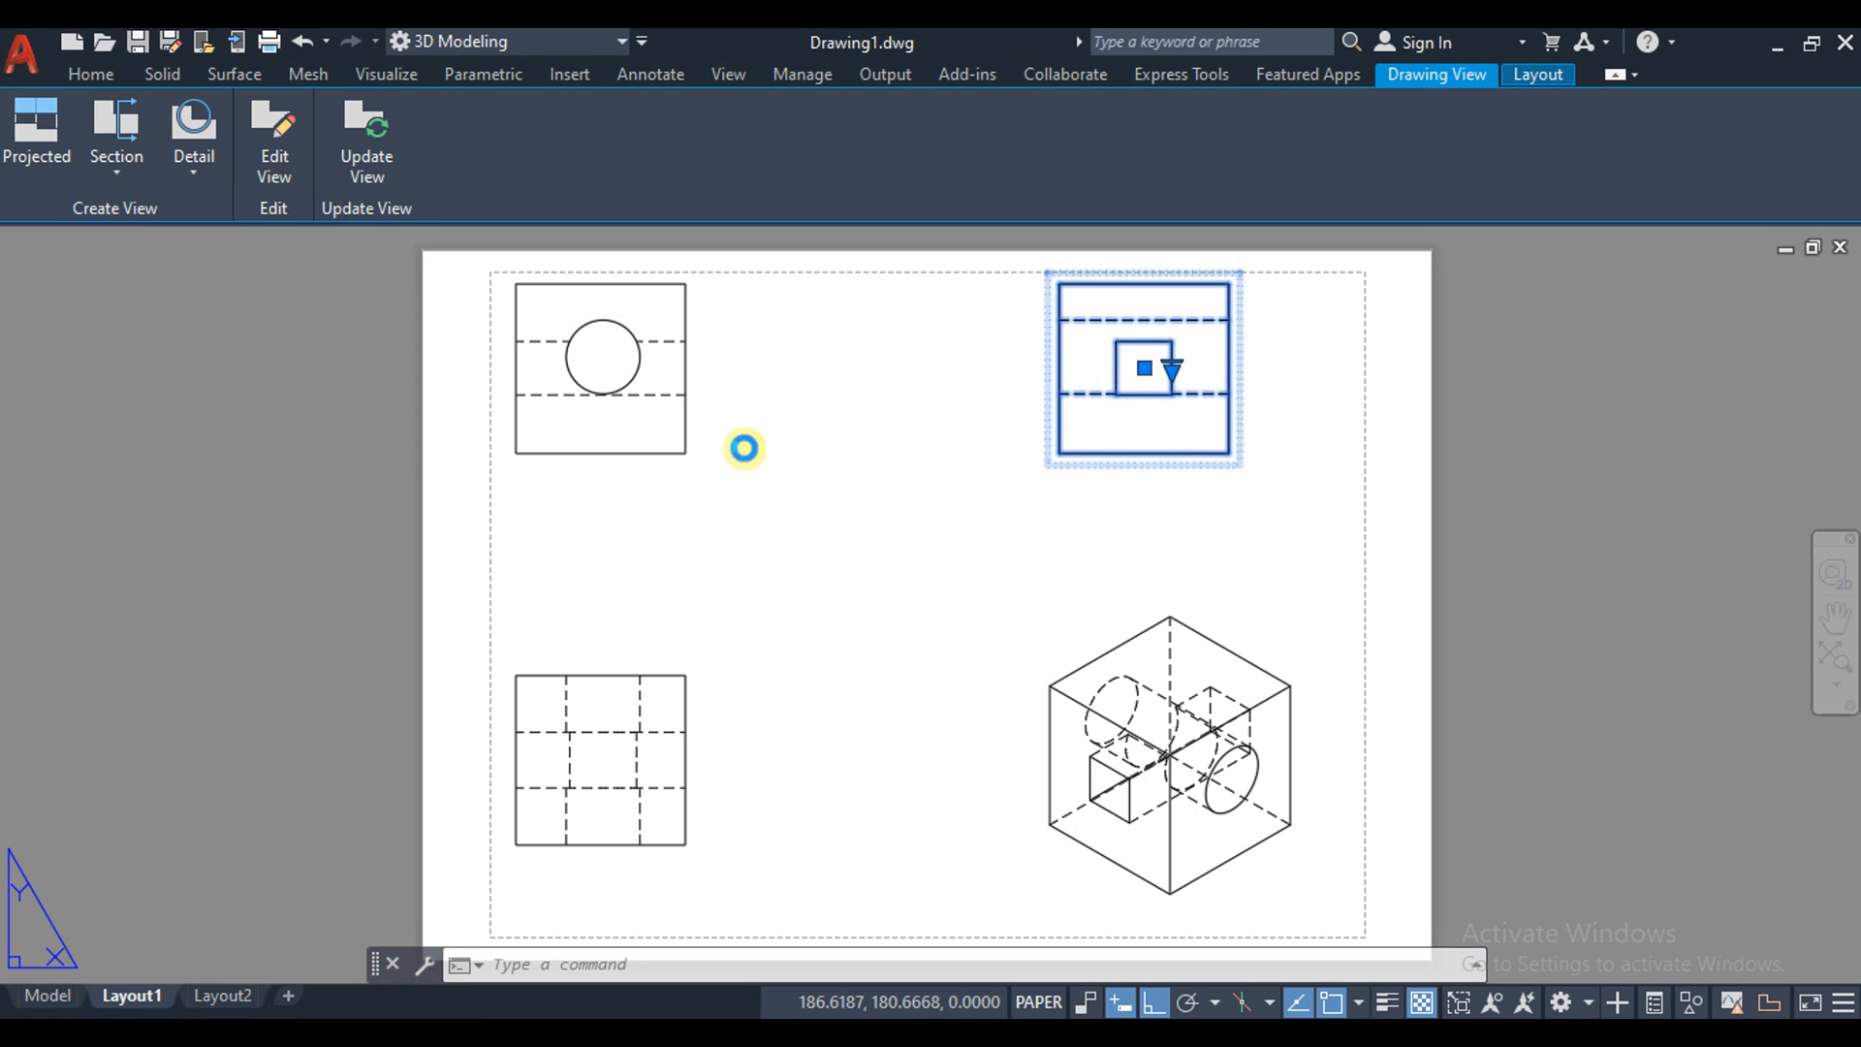
pyautogui.click(1135, 282)
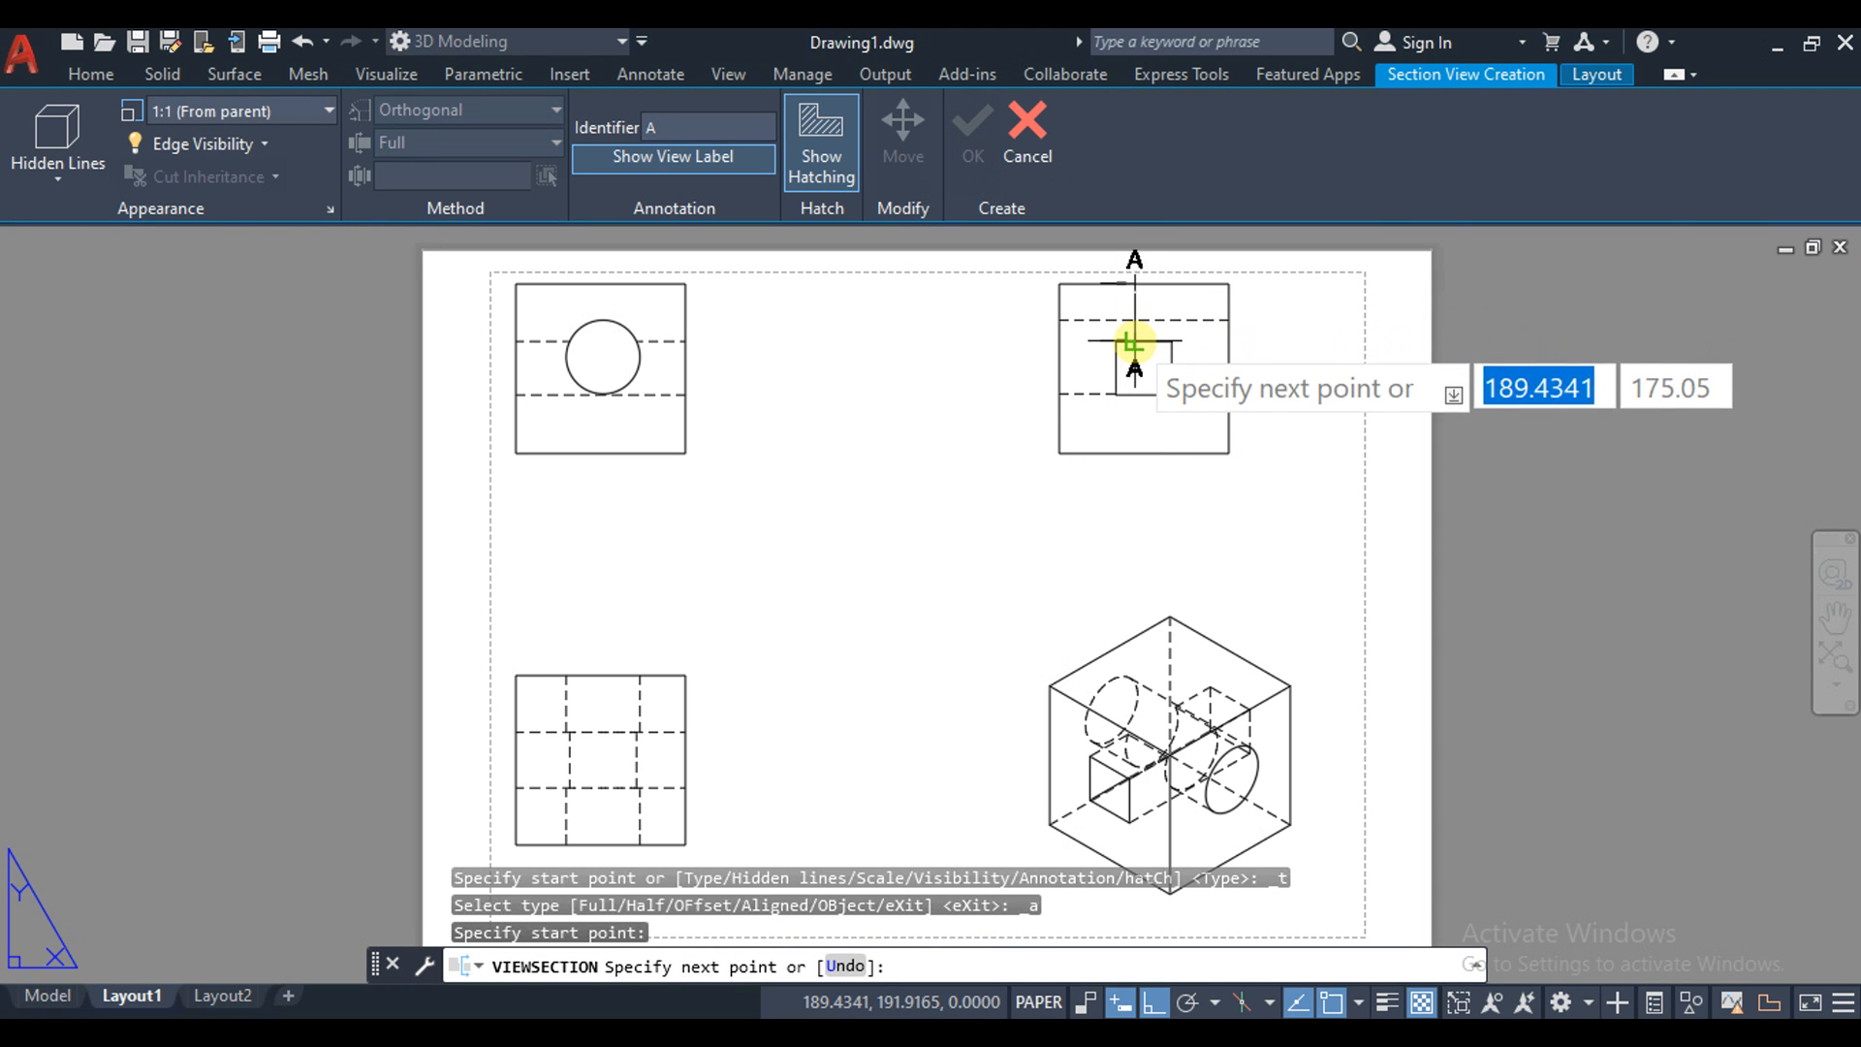
pyautogui.click(1160, 342)
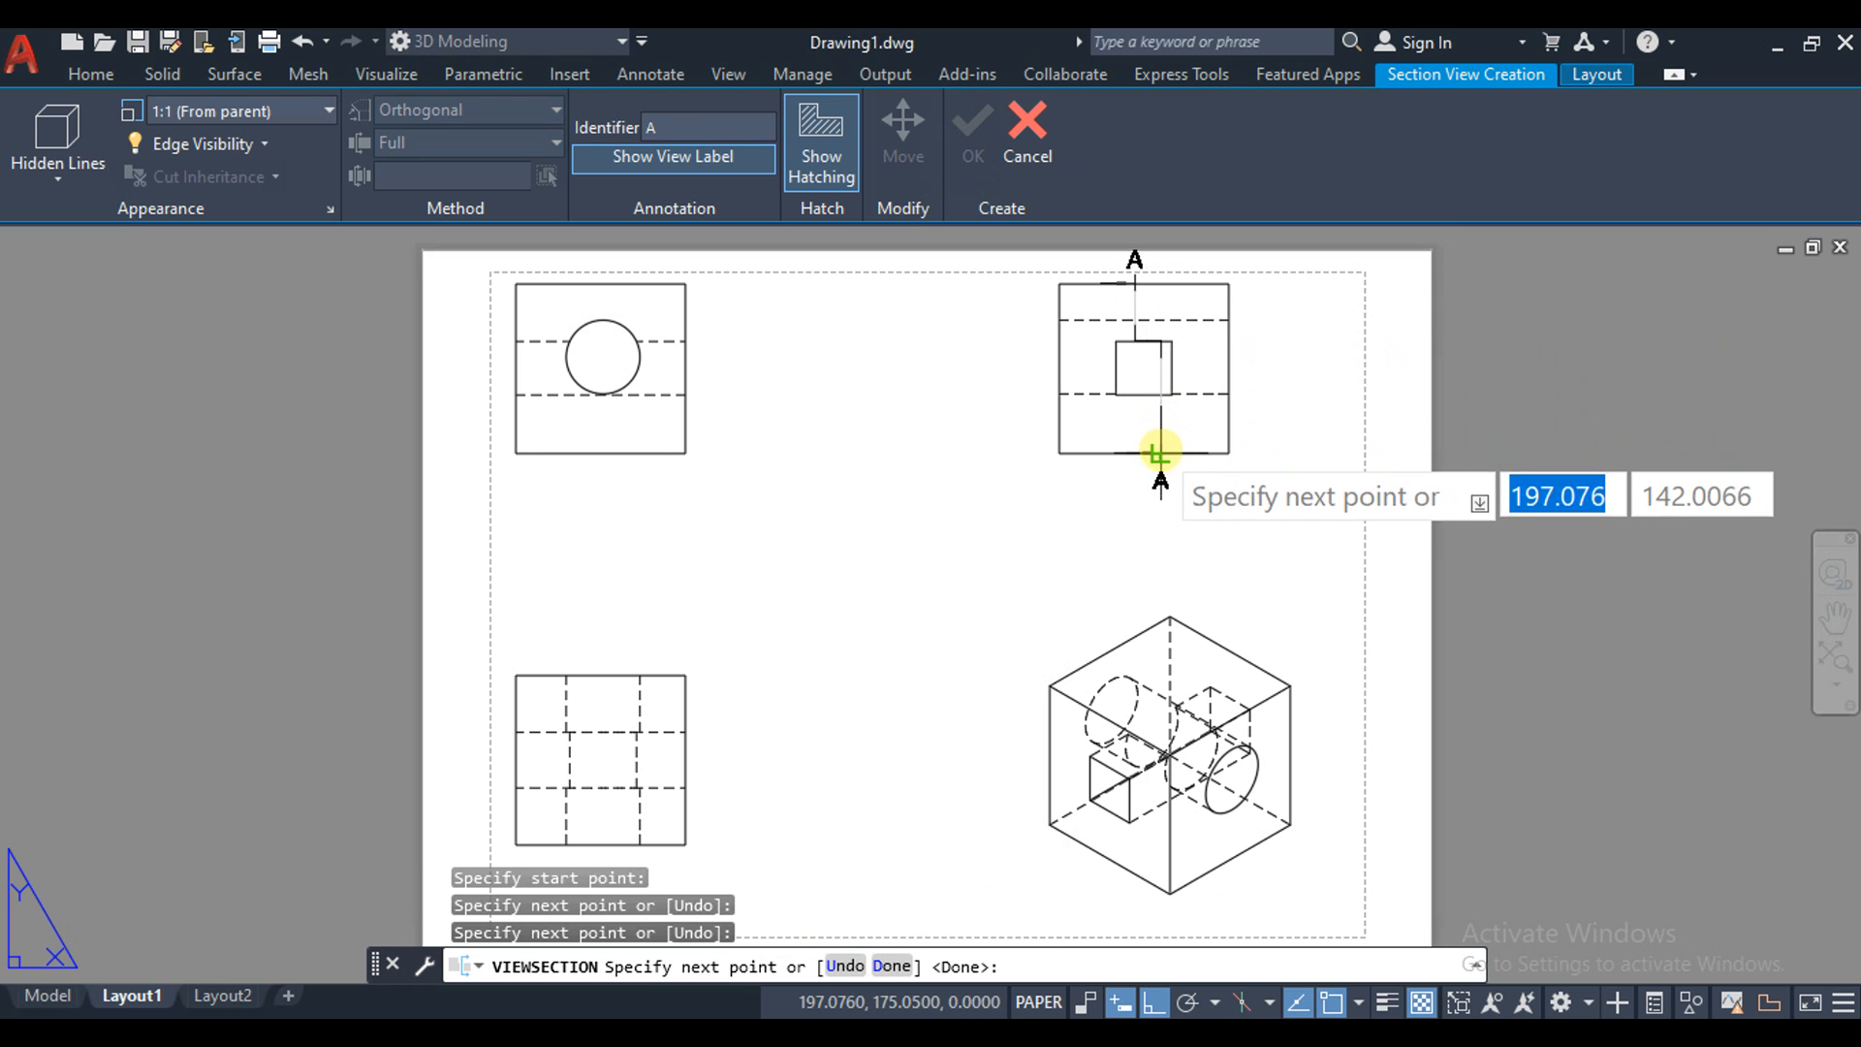
pyautogui.click(1160, 447)
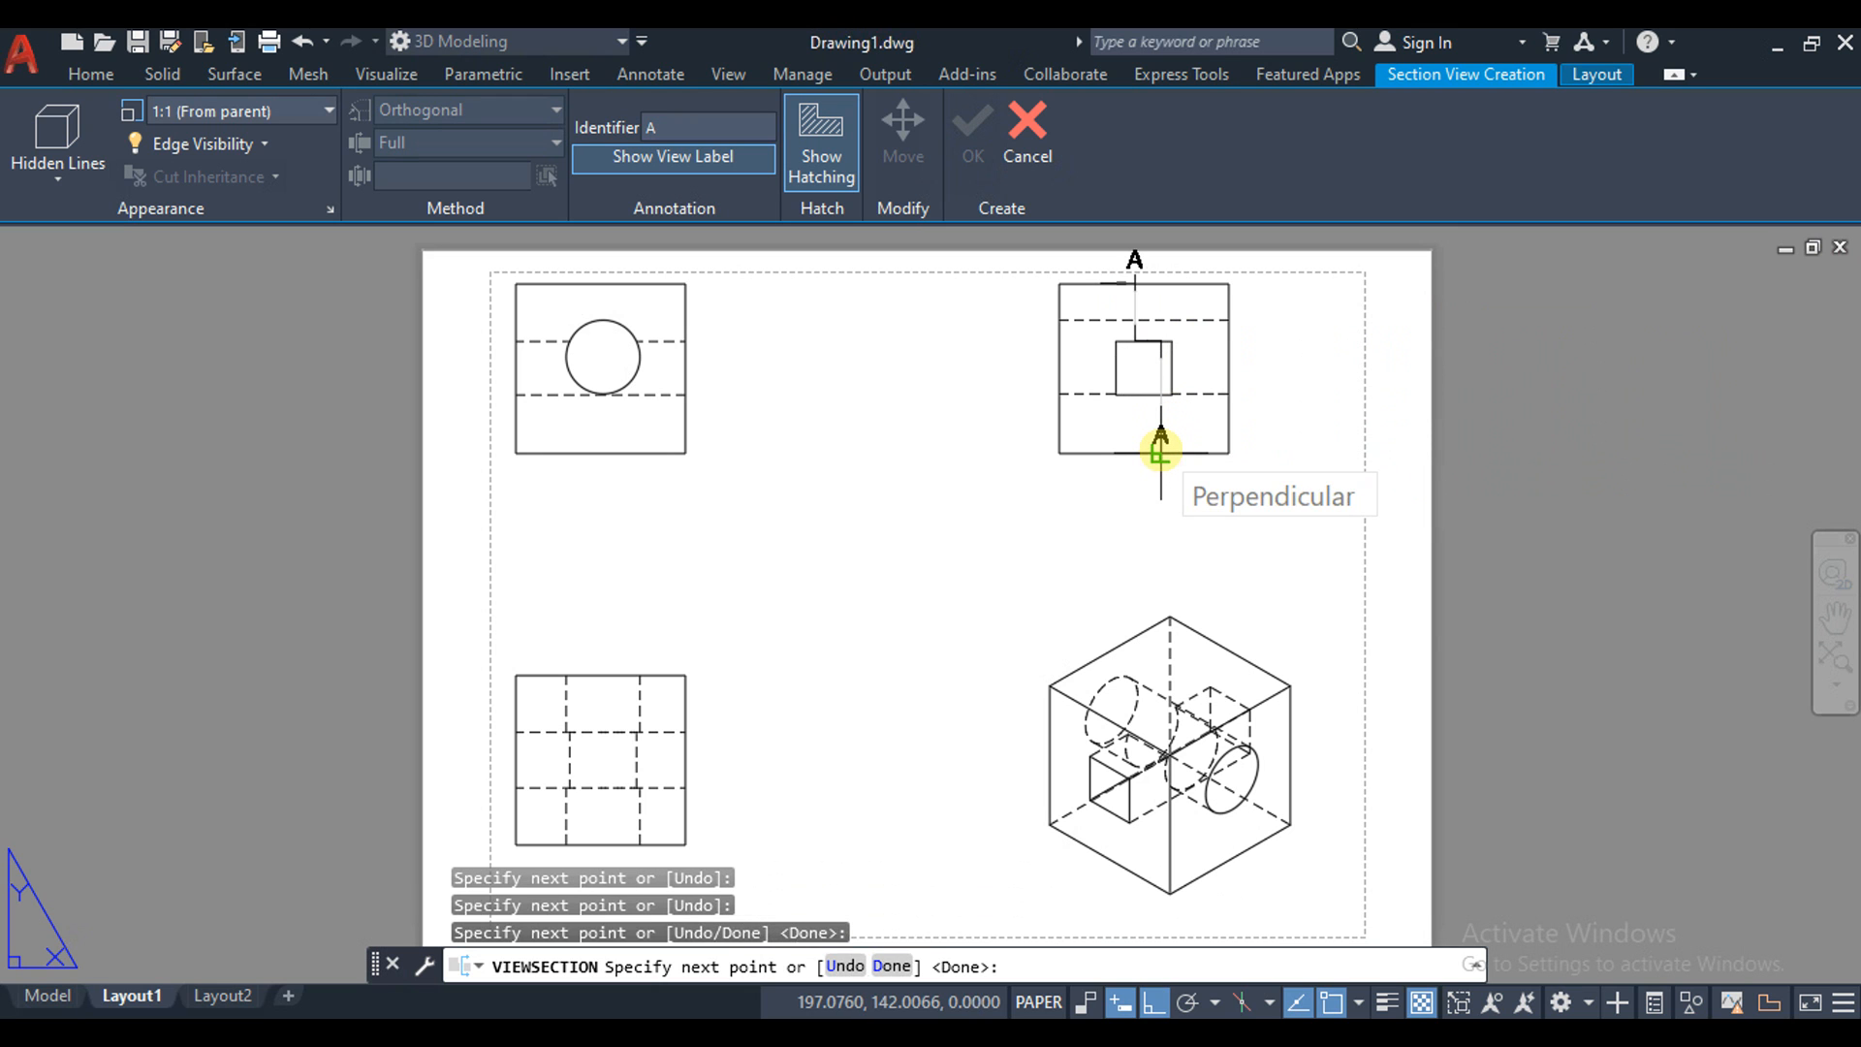
pyautogui.press('Return')
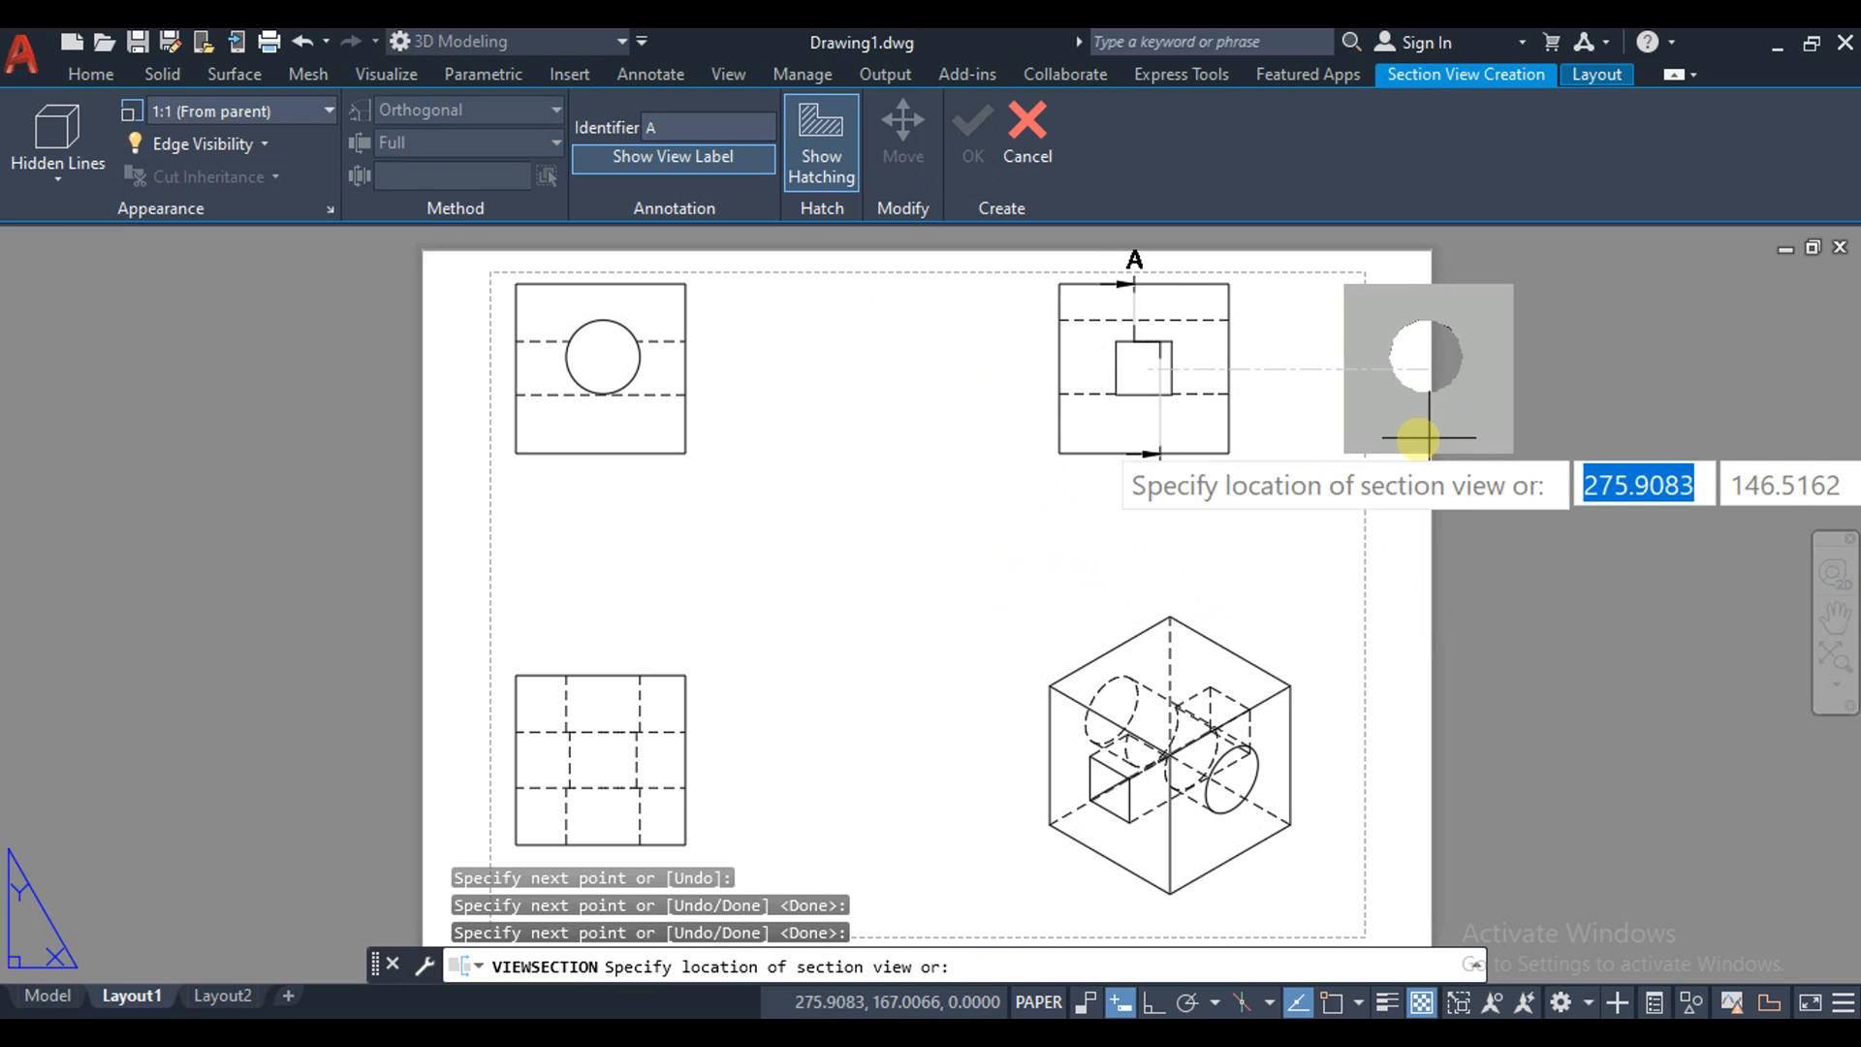
pyautogui.click(1356, 441)
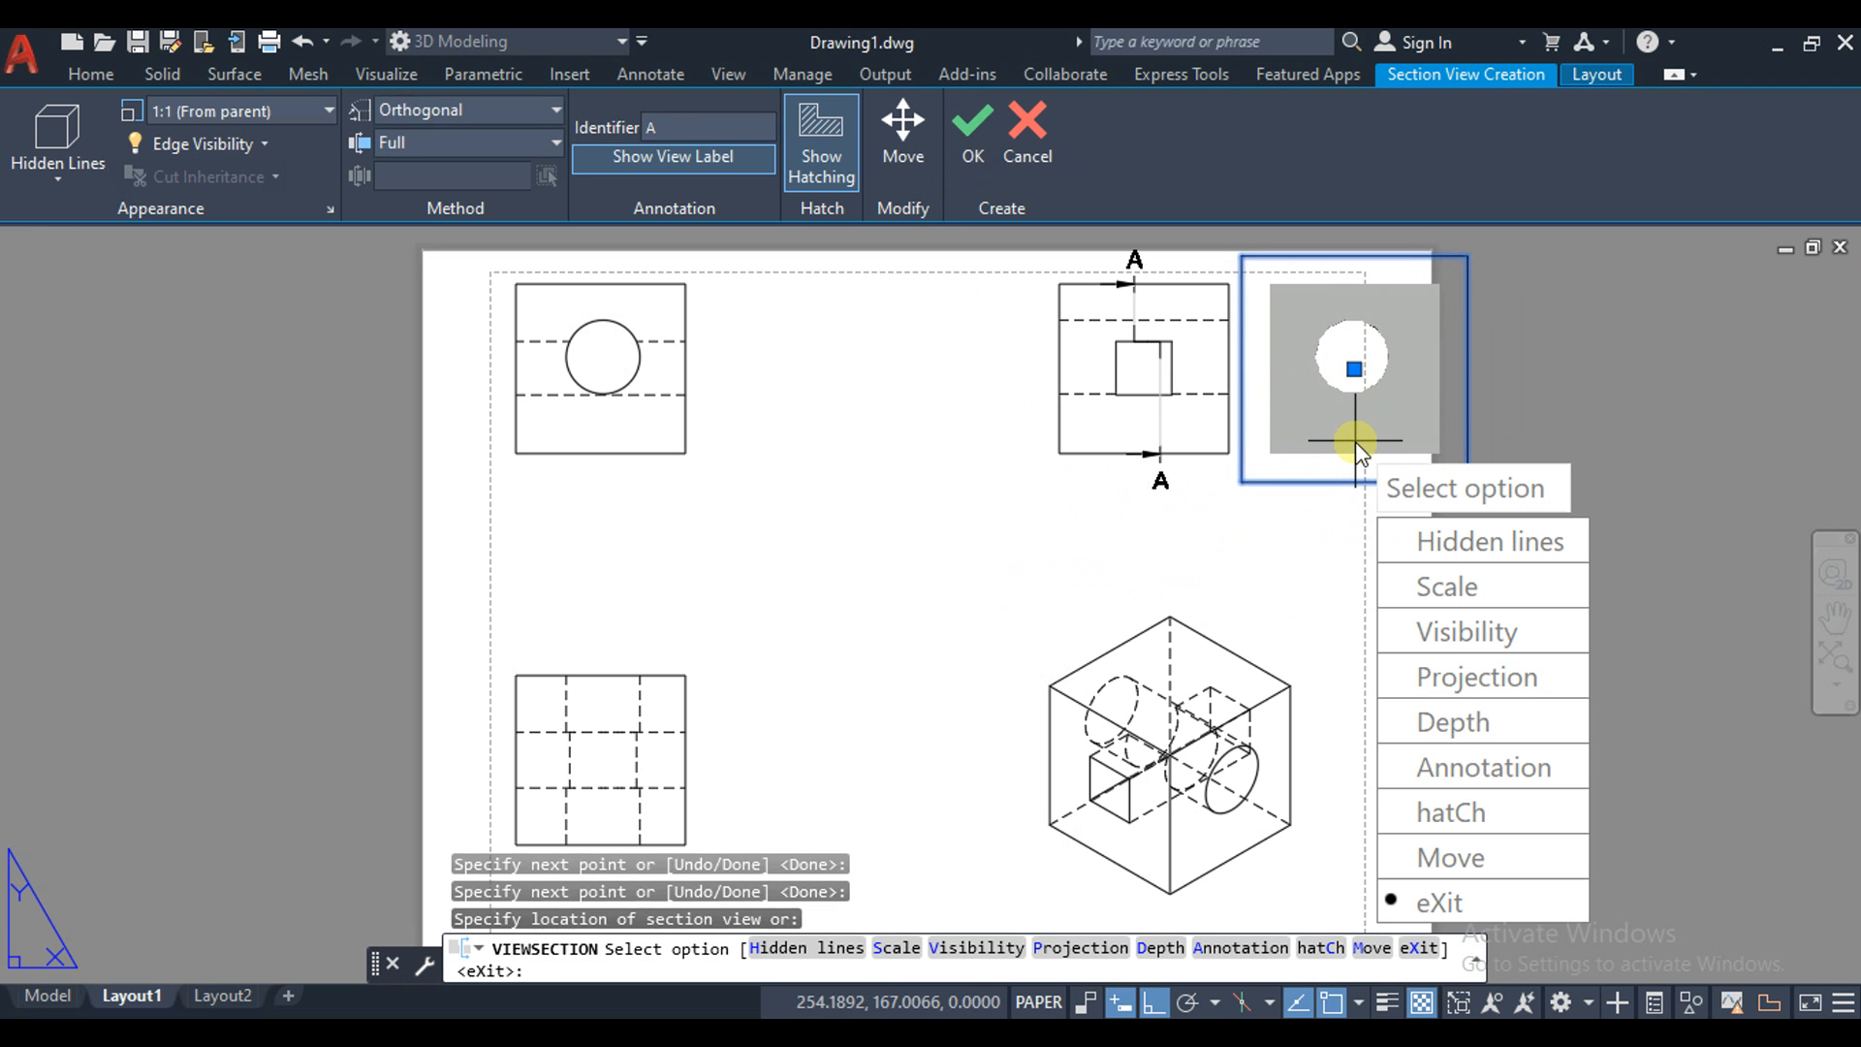
pyautogui.press('Return')
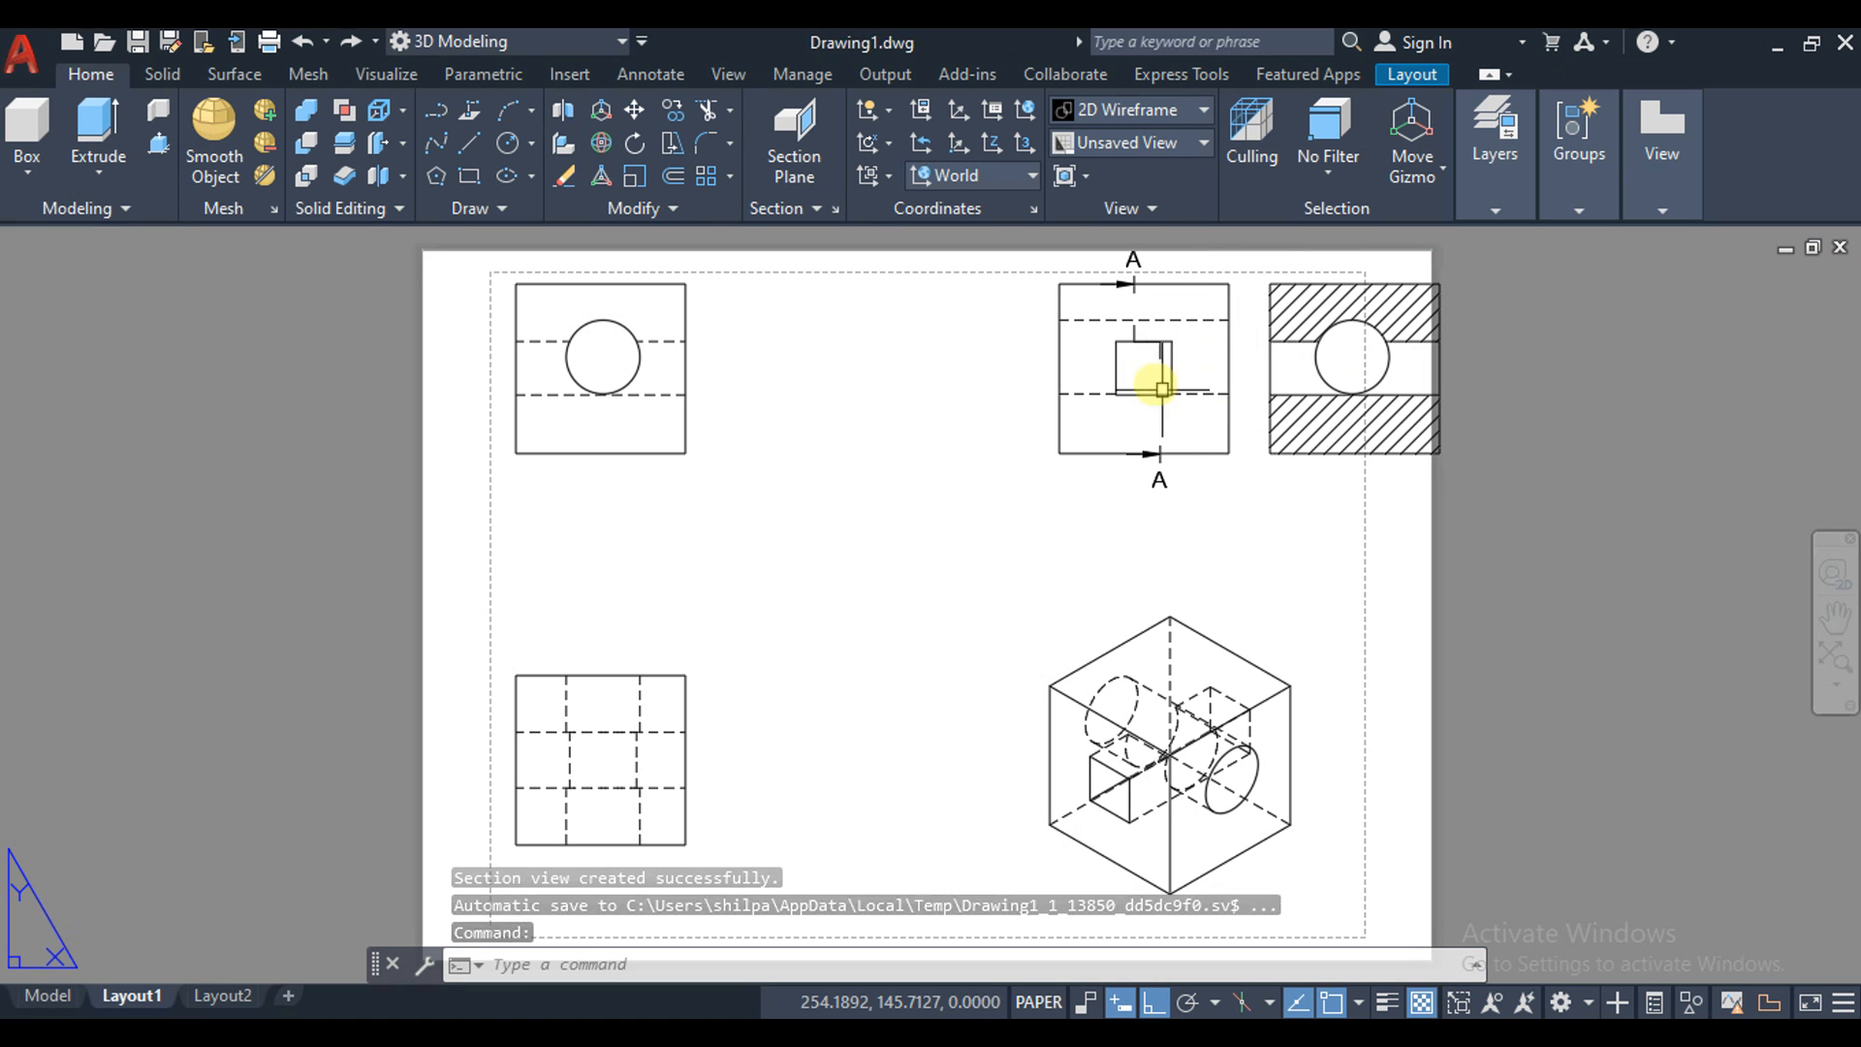
pyautogui.click(1335, 433)
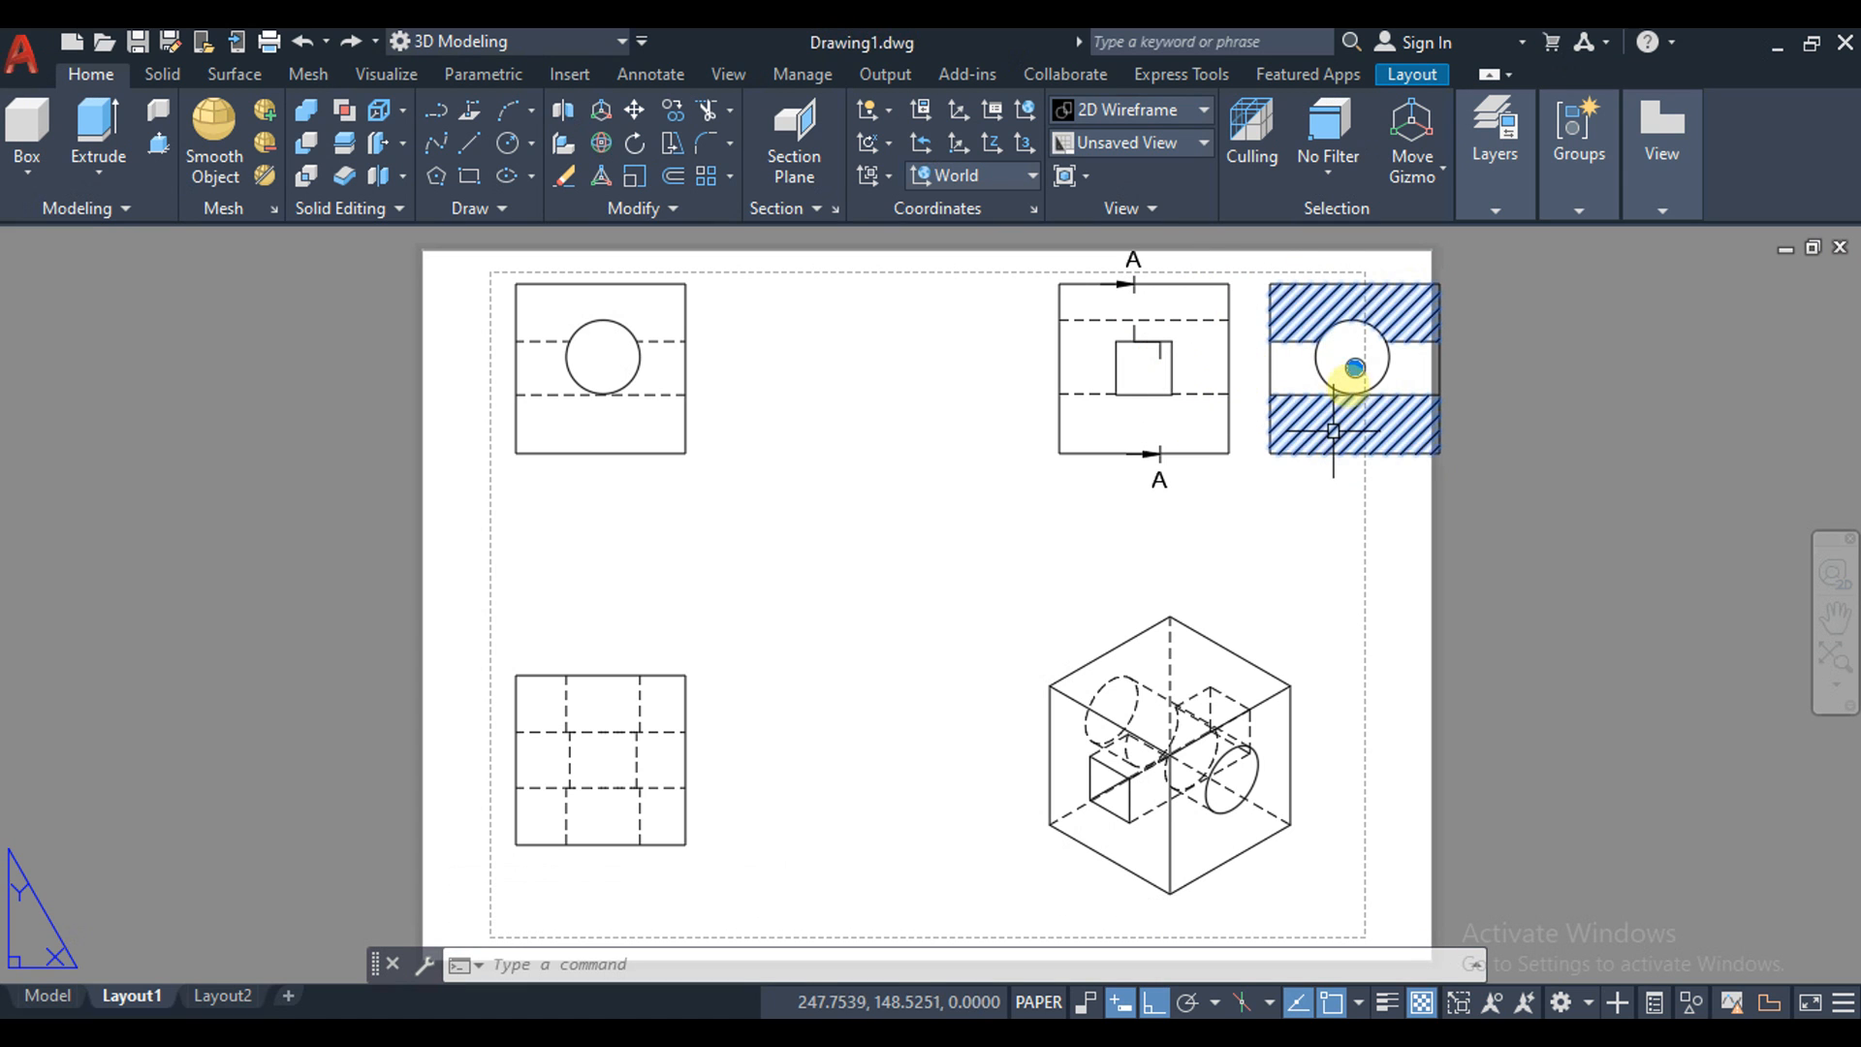
pyautogui.click(1355, 367)
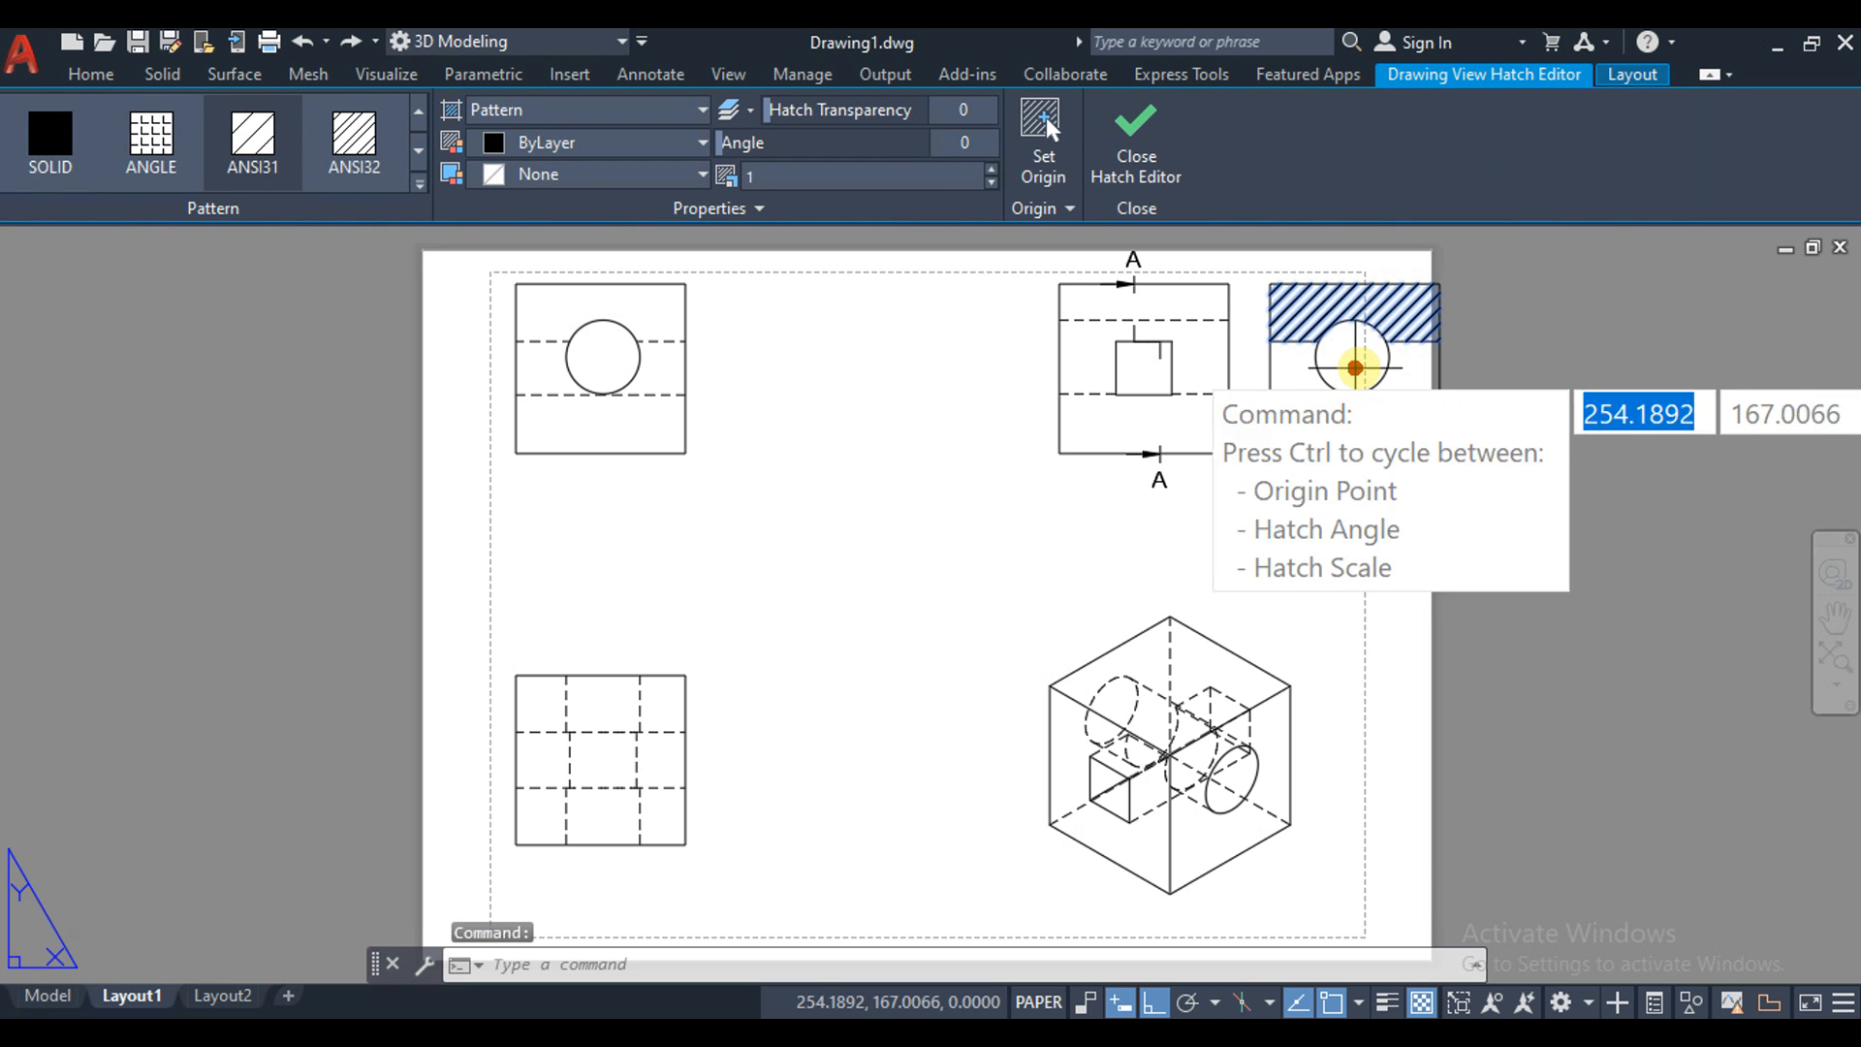
pyautogui.press('Escape')
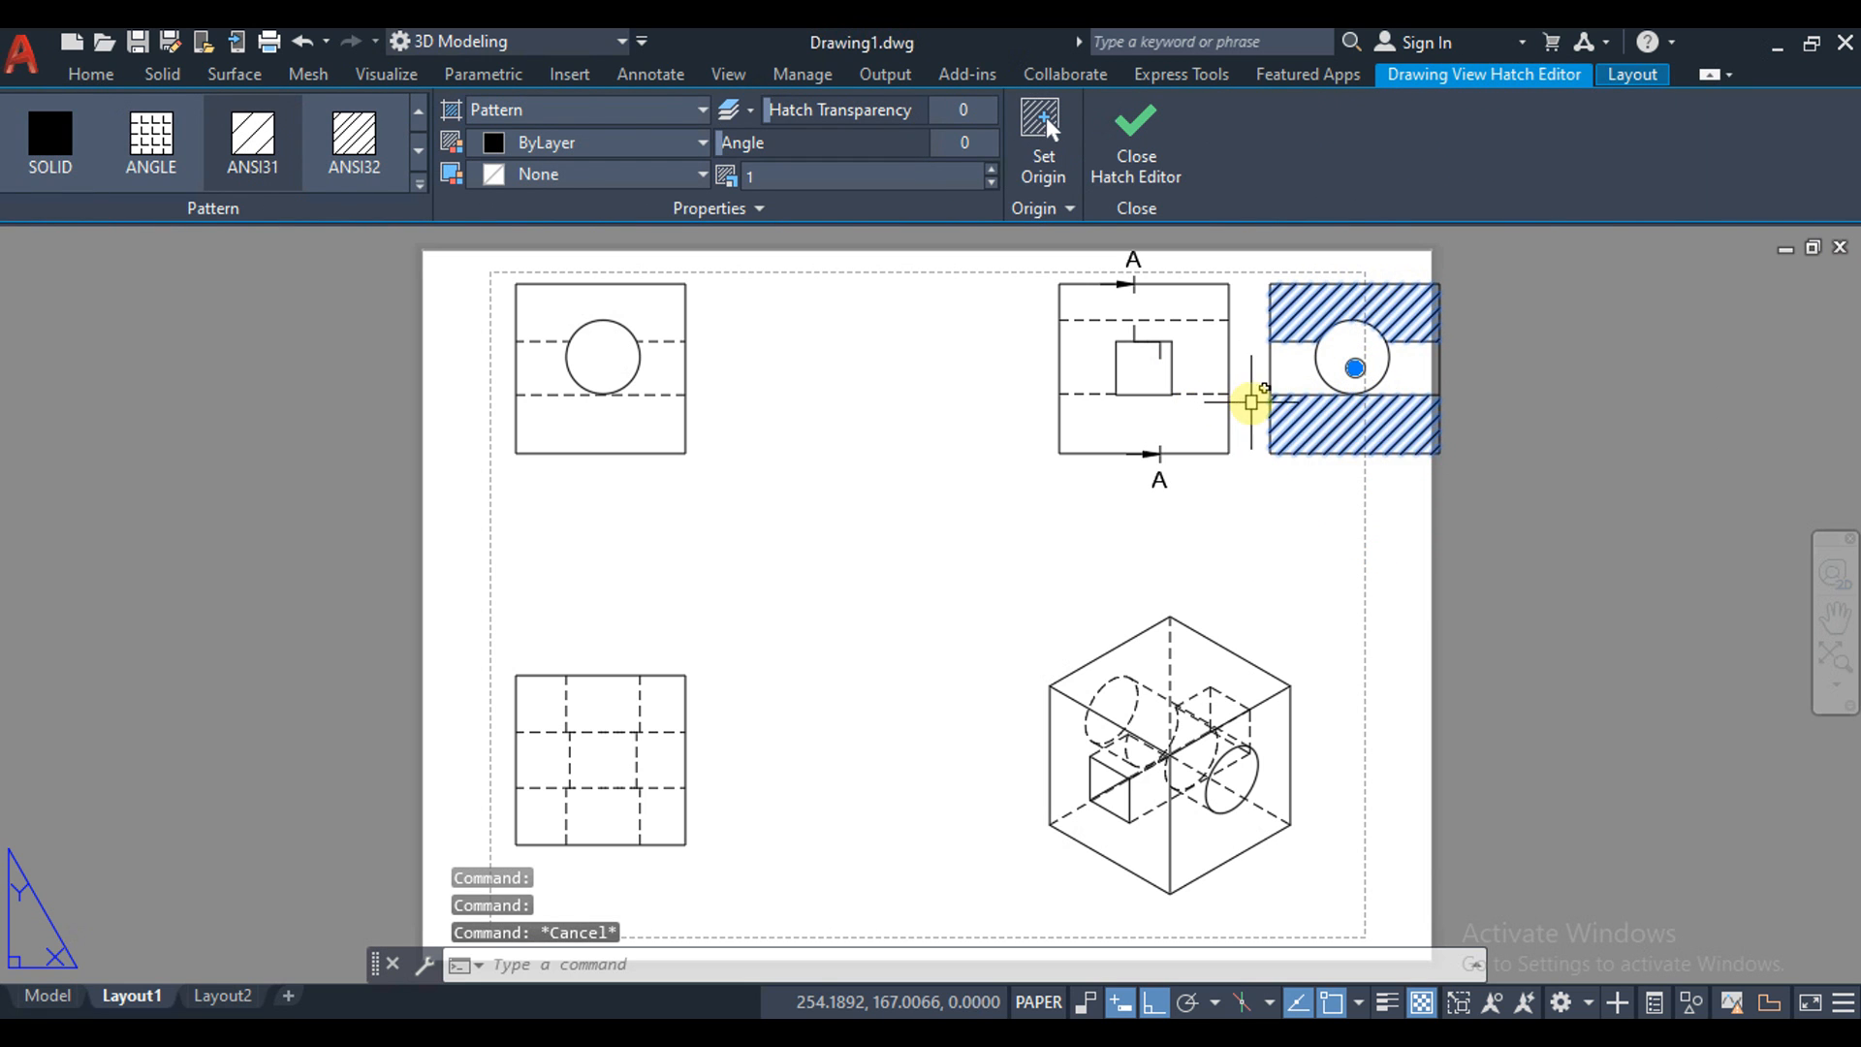
pyautogui.press('Escape')
pyautogui.click(1270, 393)
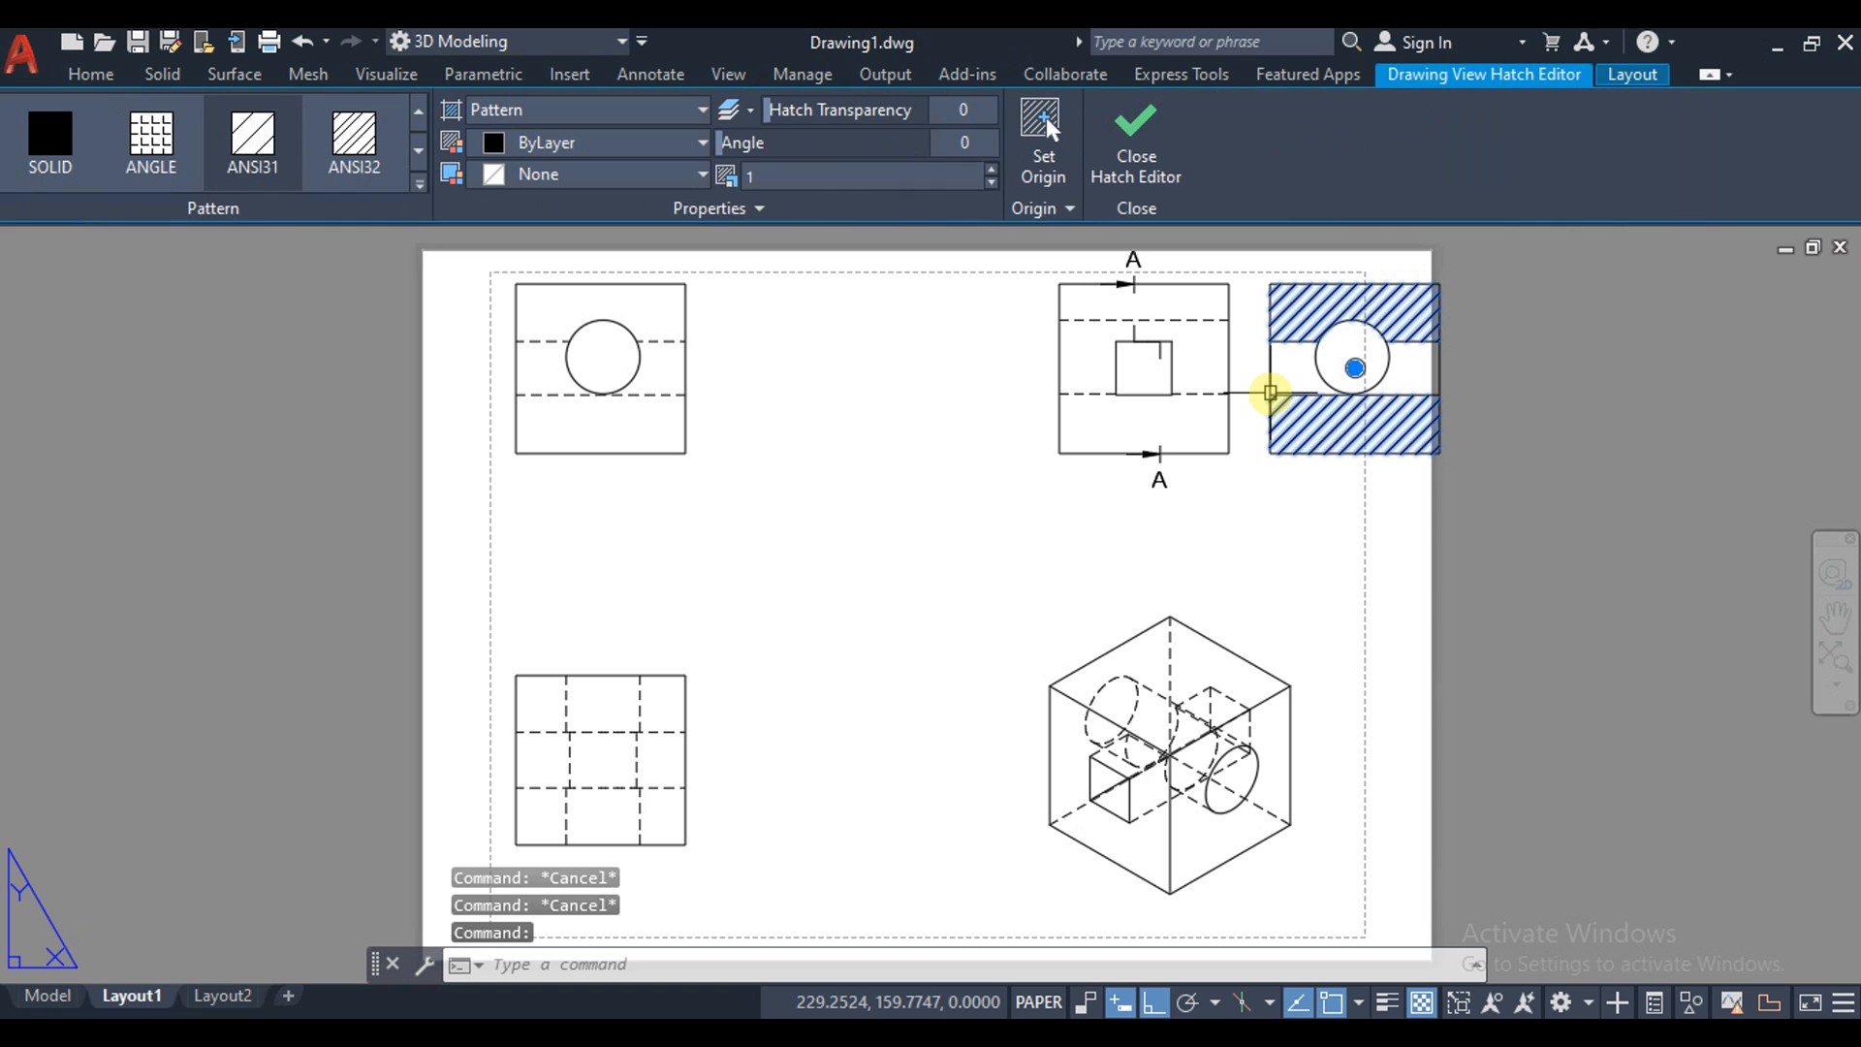
pyautogui.write('m')
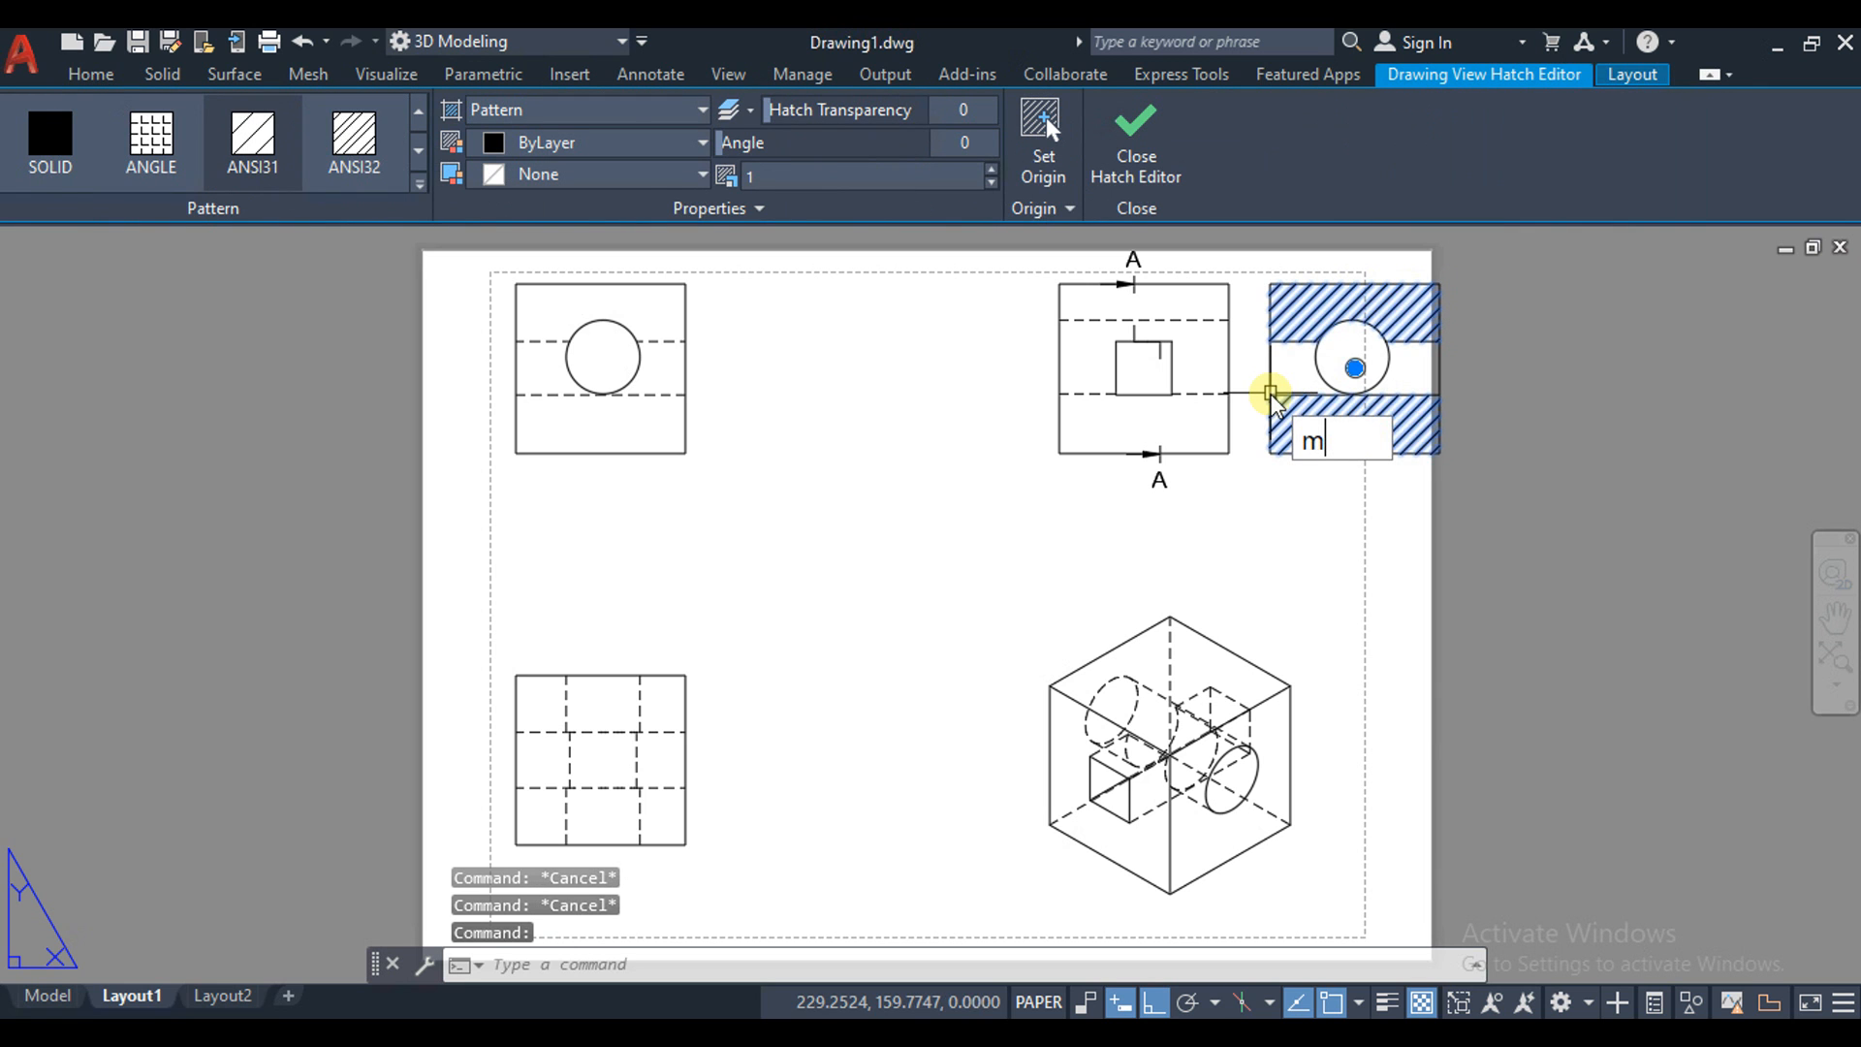
pyautogui.press('Return')
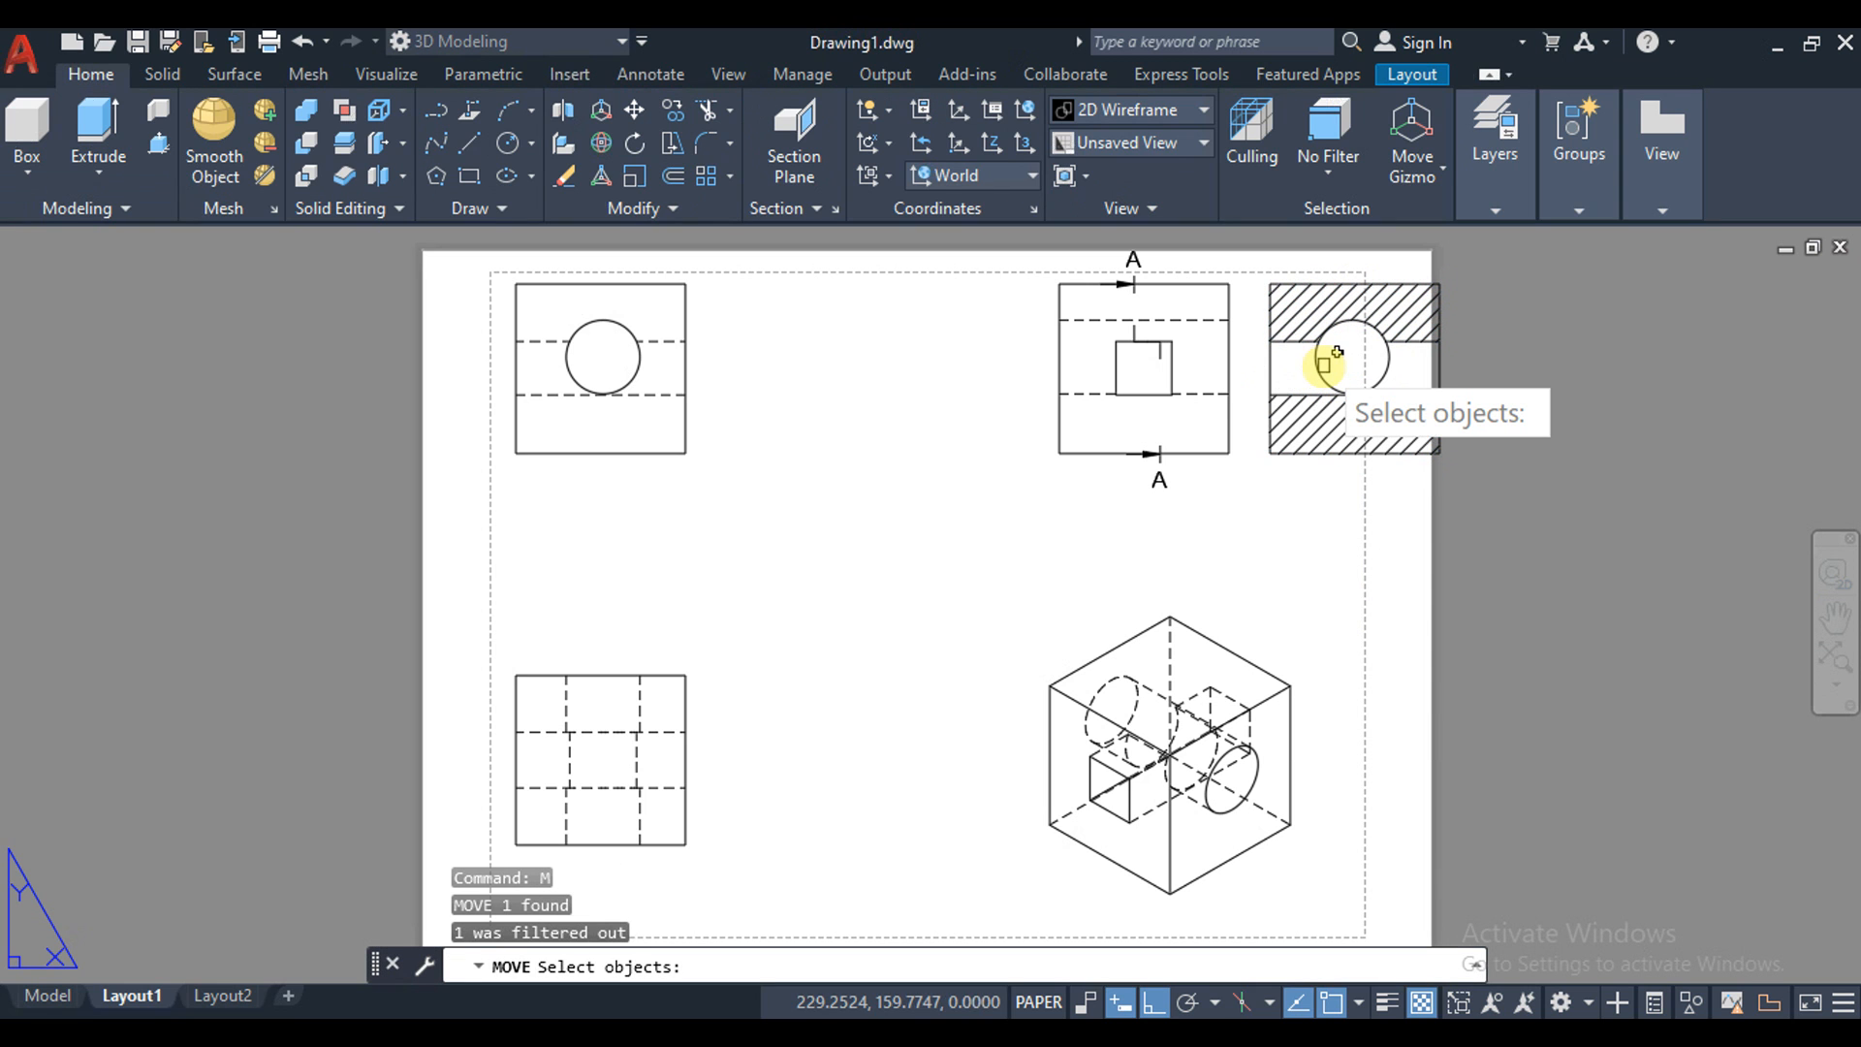
pyautogui.press('Escape')
# Move the hatched section view horizontally into the gap between the two upper views, keeping it aligned with them
pyautogui.click(1438, 354)
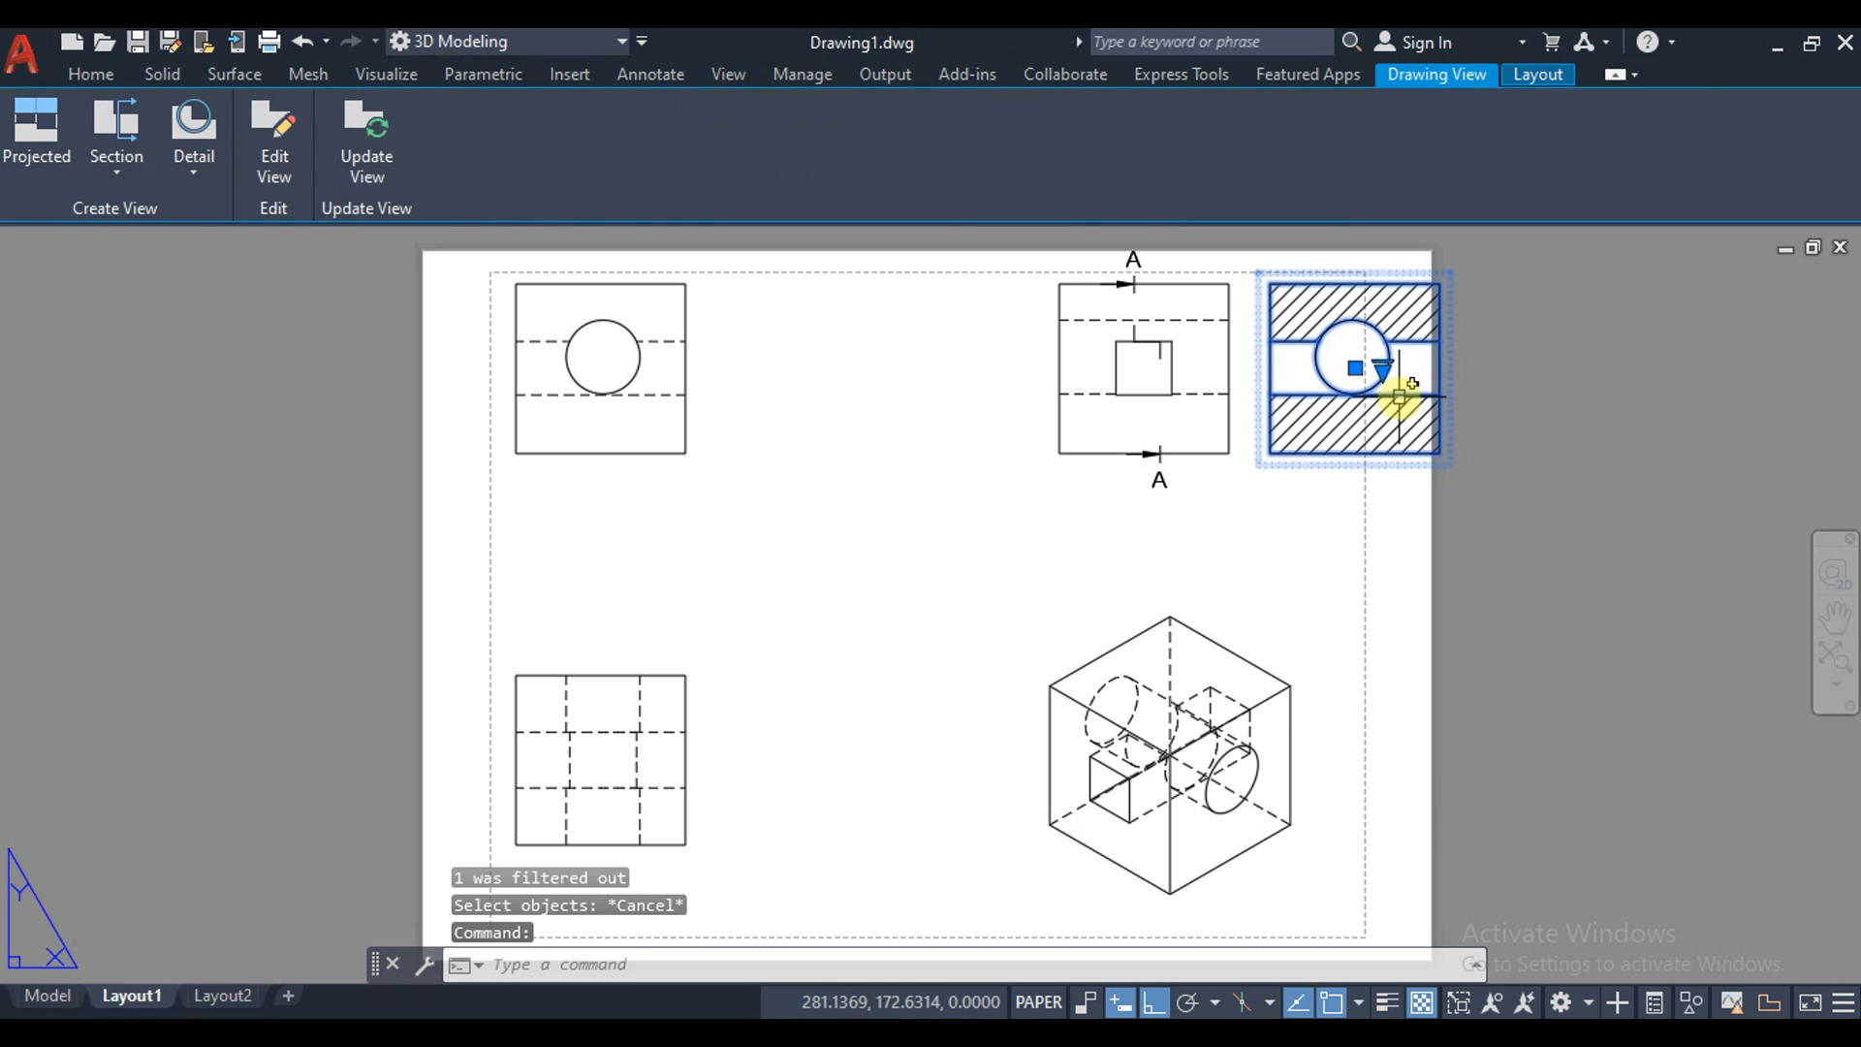
pyautogui.click(1355, 368)
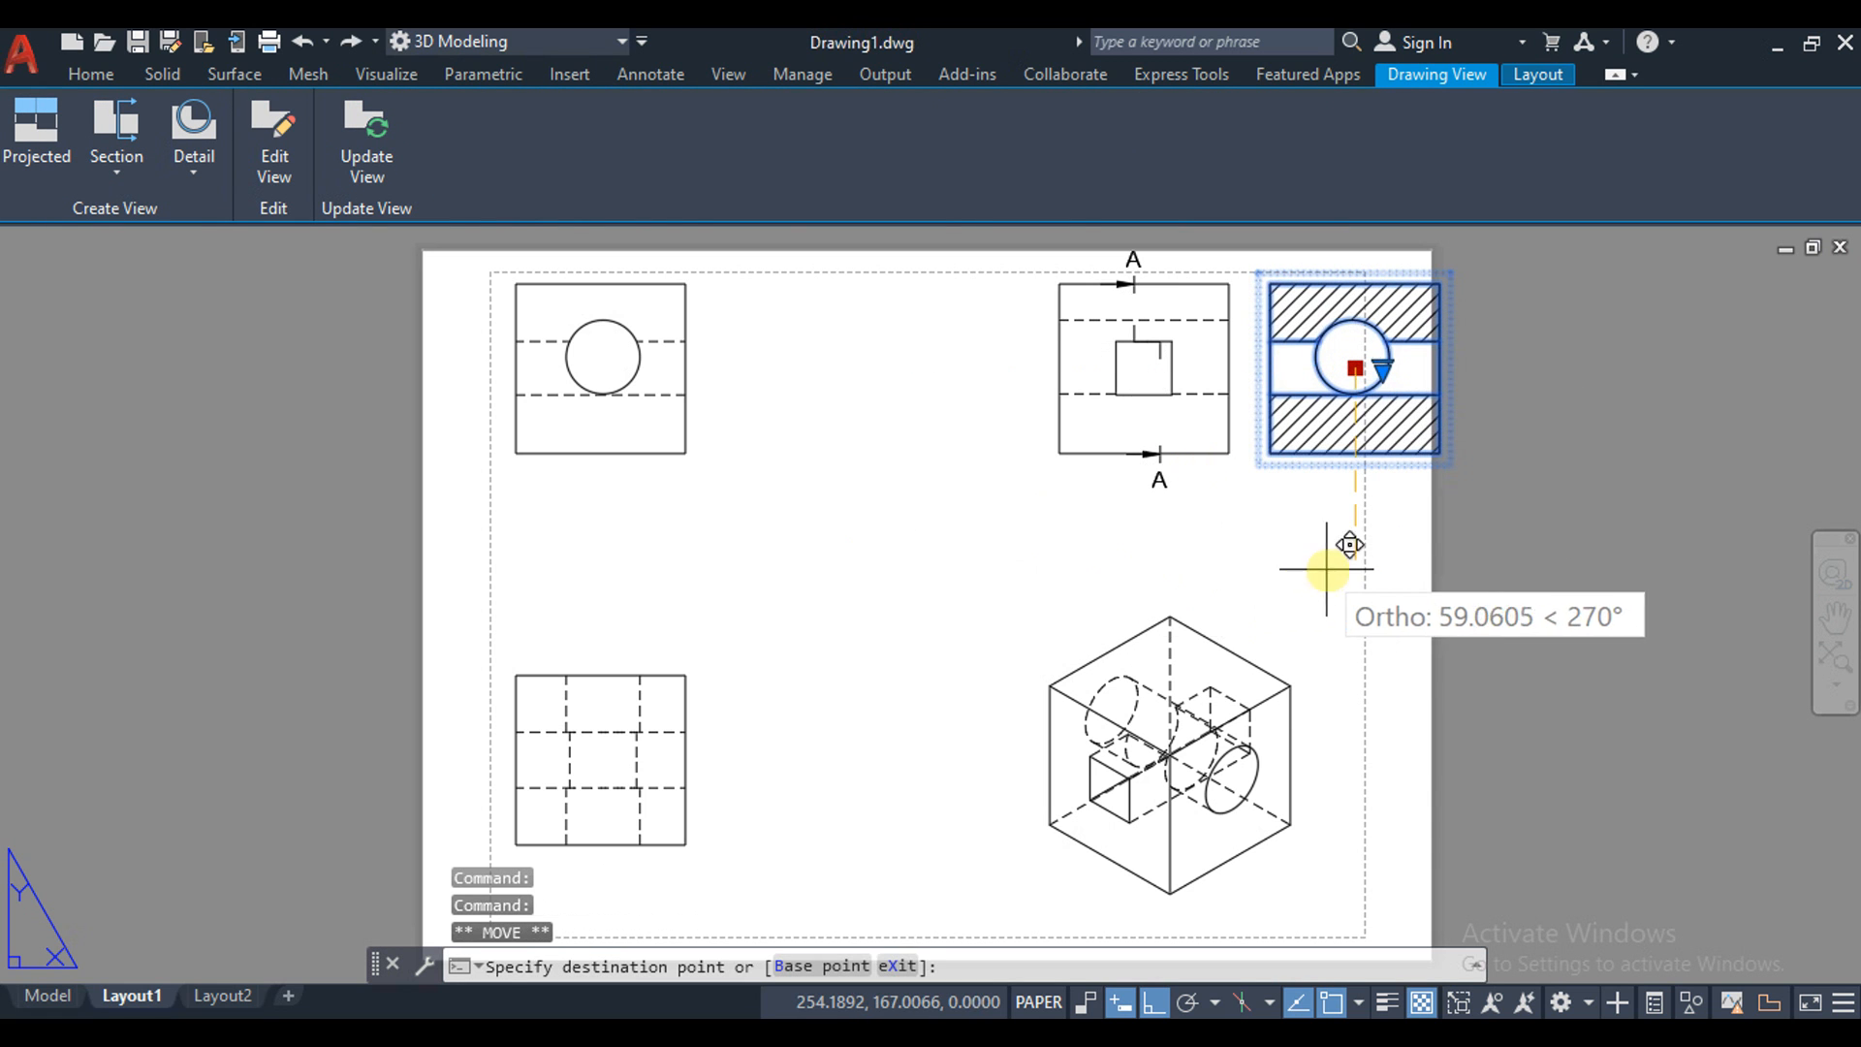
pyautogui.click(867, 536)
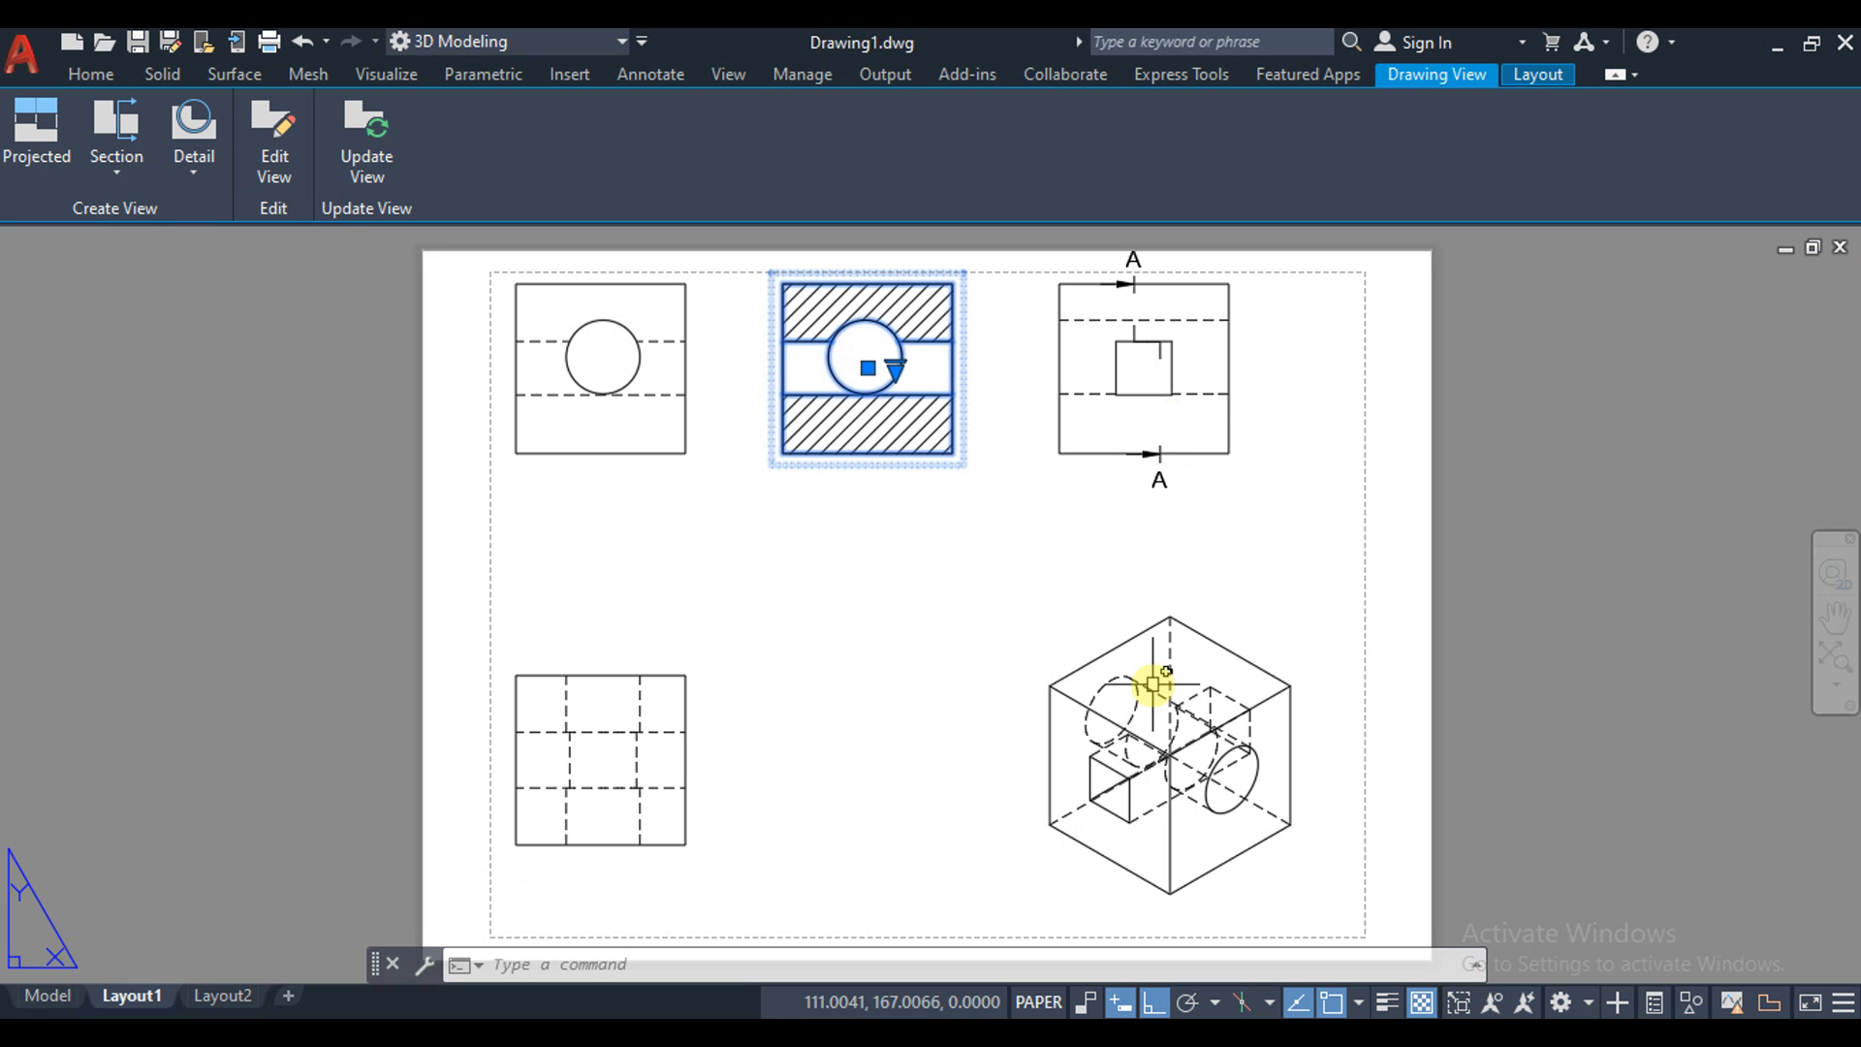
pyautogui.press('Escape')
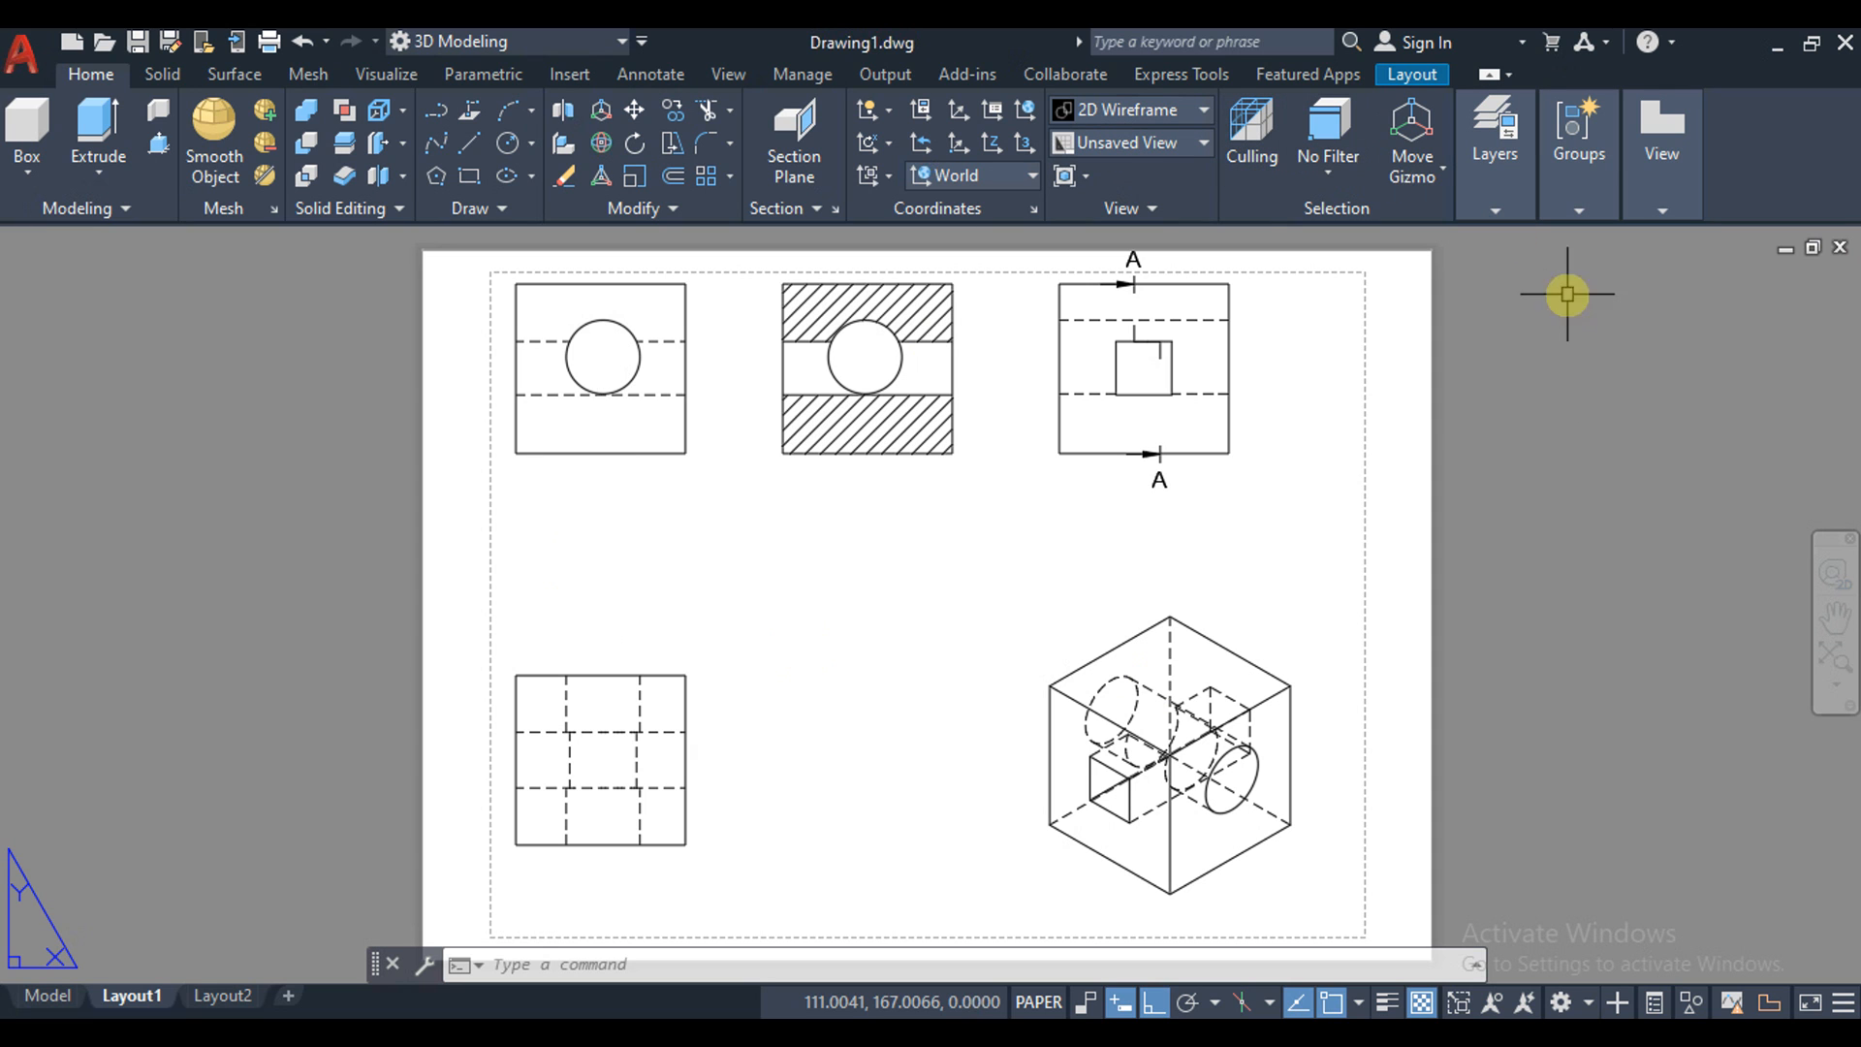
# Open the additional base view and drawing view style options
pyautogui.click(1663, 212)
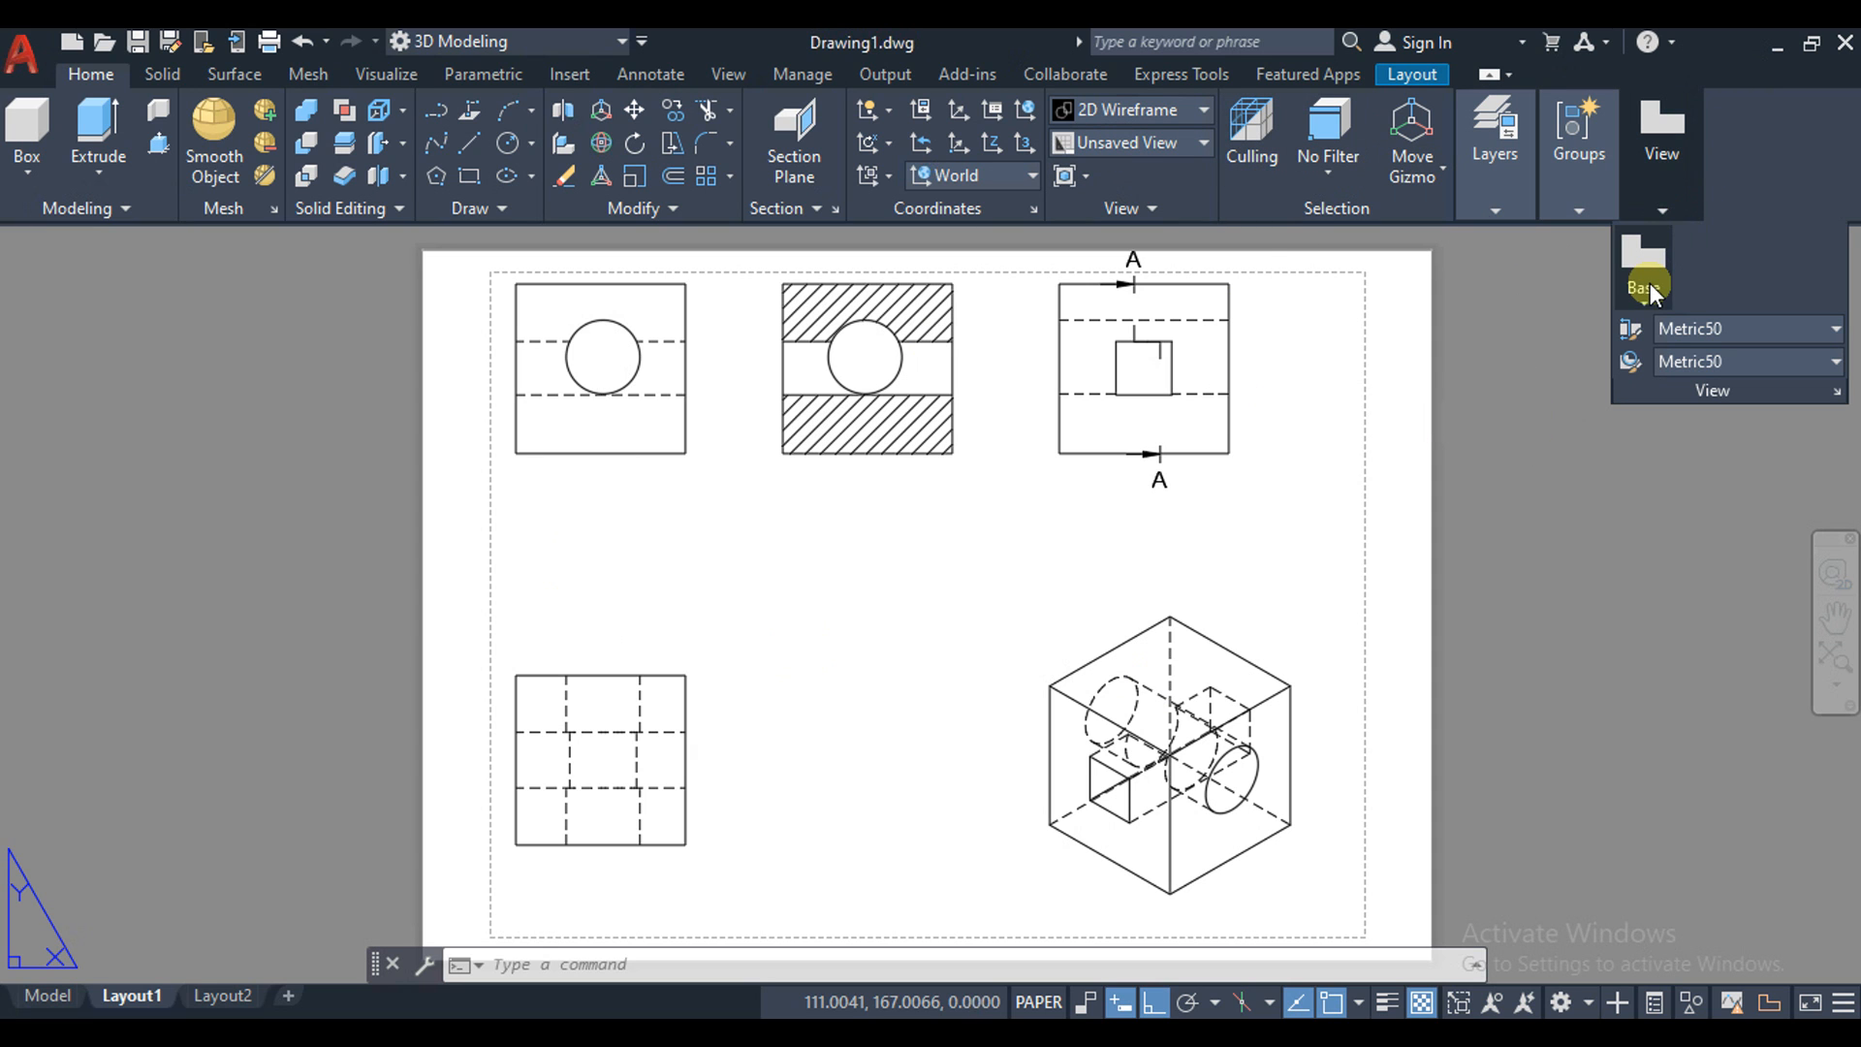